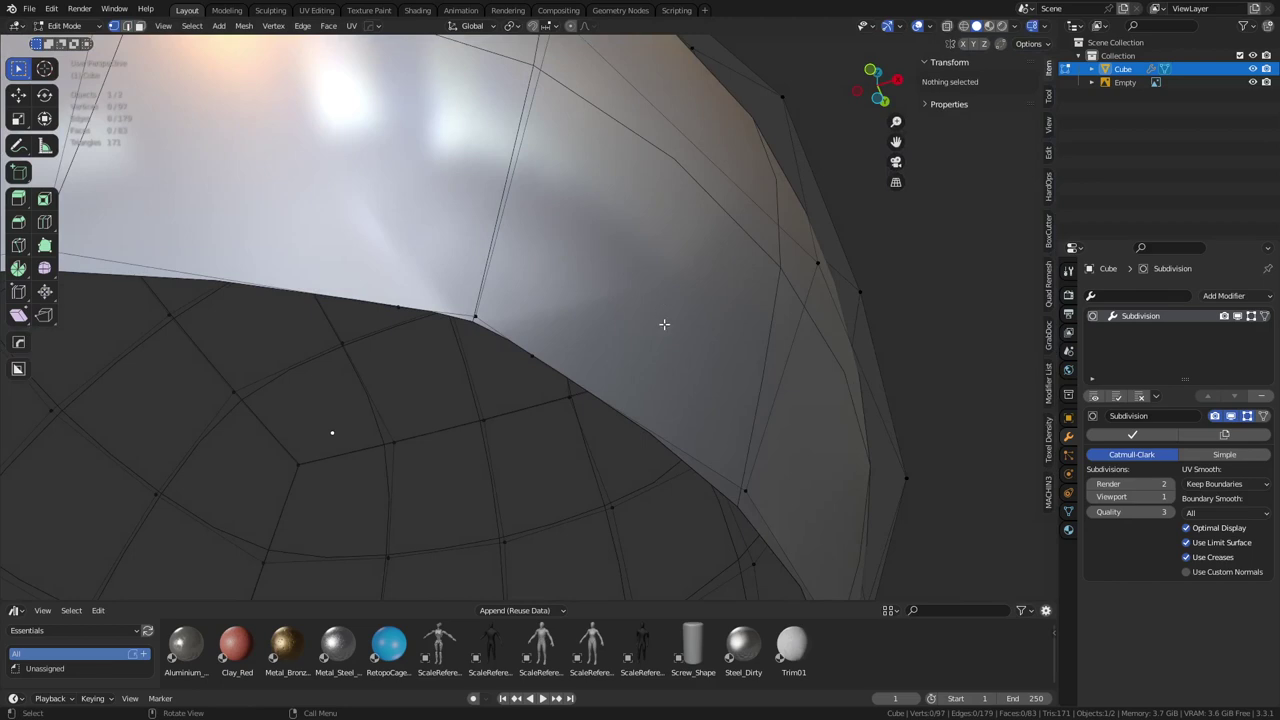
Dissolve the two stray vertices on the lower rim, one on each side of the rim's corner vertex
{"action": "scroll", "coordinate": [793, 396], "scroll_direction": "down", "scroll_amount": 2}
{"action": "middle_click_drag", "start_coordinate": [698, 400], "coordinate": [577, 360]}
{"action": "left_click", "coordinate": [544, 349]}
{"action": "key", "text": "ctrl+x"}
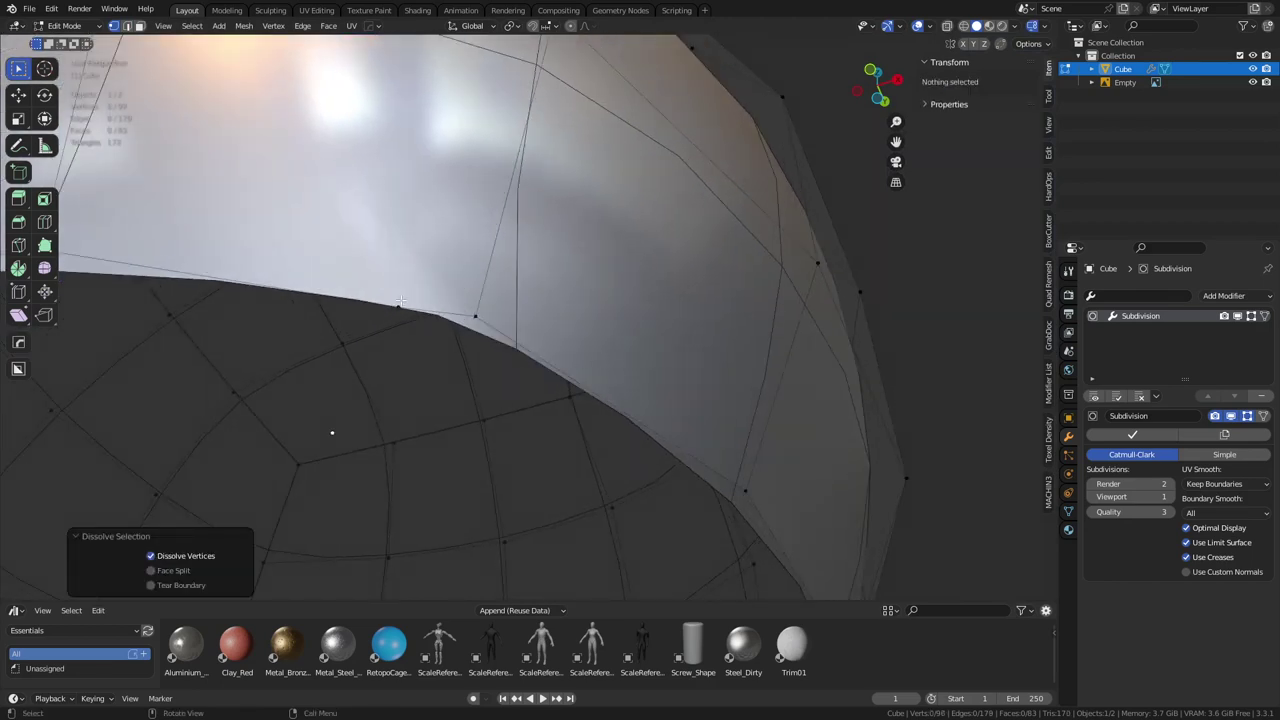
{"action": "left_click", "coordinate": [400, 301]}
{"action": "key", "text": "ctrl+x"}
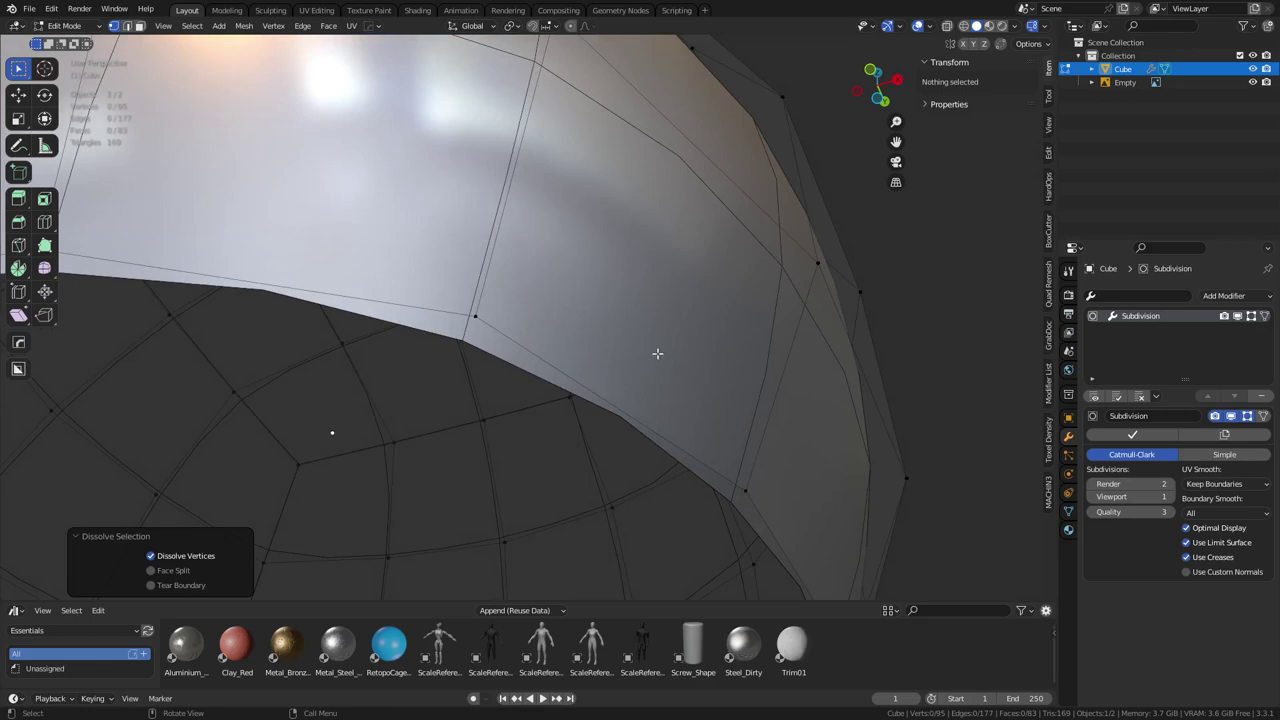
Examine the lower rim and the rest of the sphere's mesh from several sides for leftover stray vertices
{"action": "scroll", "coordinate": [657, 354], "scroll_direction": "down", "scroll_amount": 2}
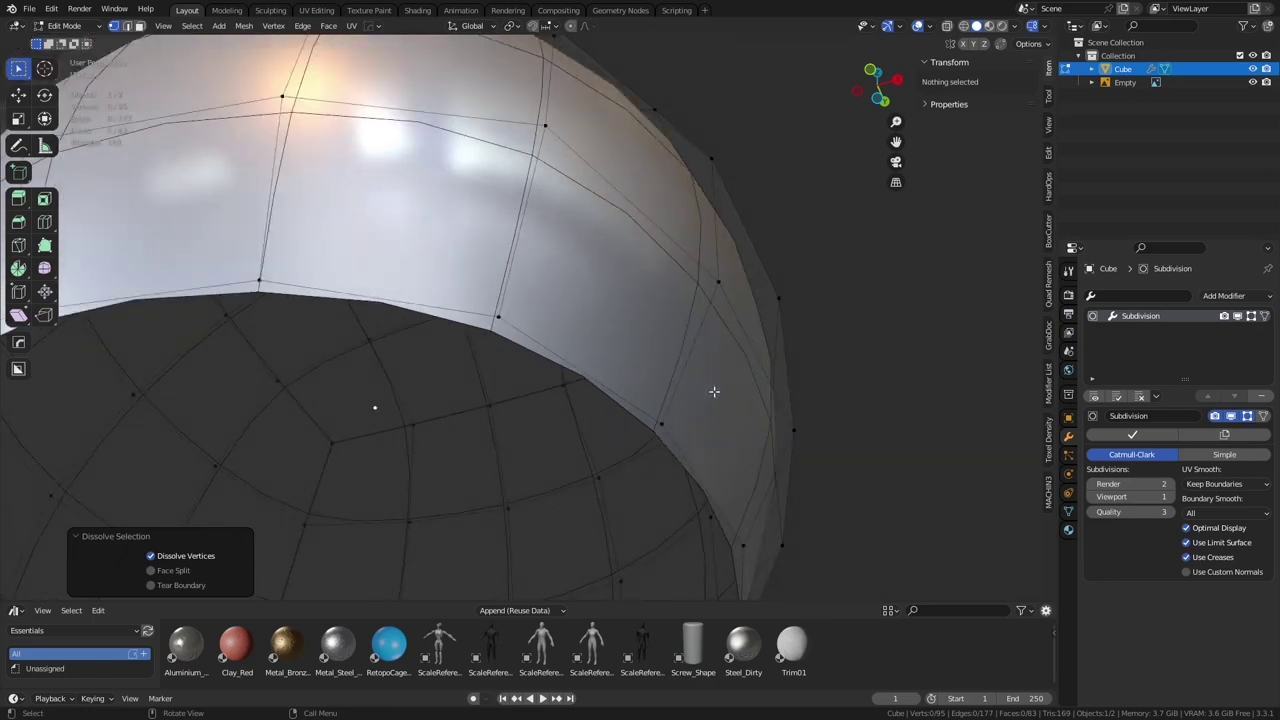
{"action": "middle_click_drag", "start_coordinate": [745, 435], "coordinate": [677, 454]}
{"action": "left_click", "coordinate": [664, 385]}
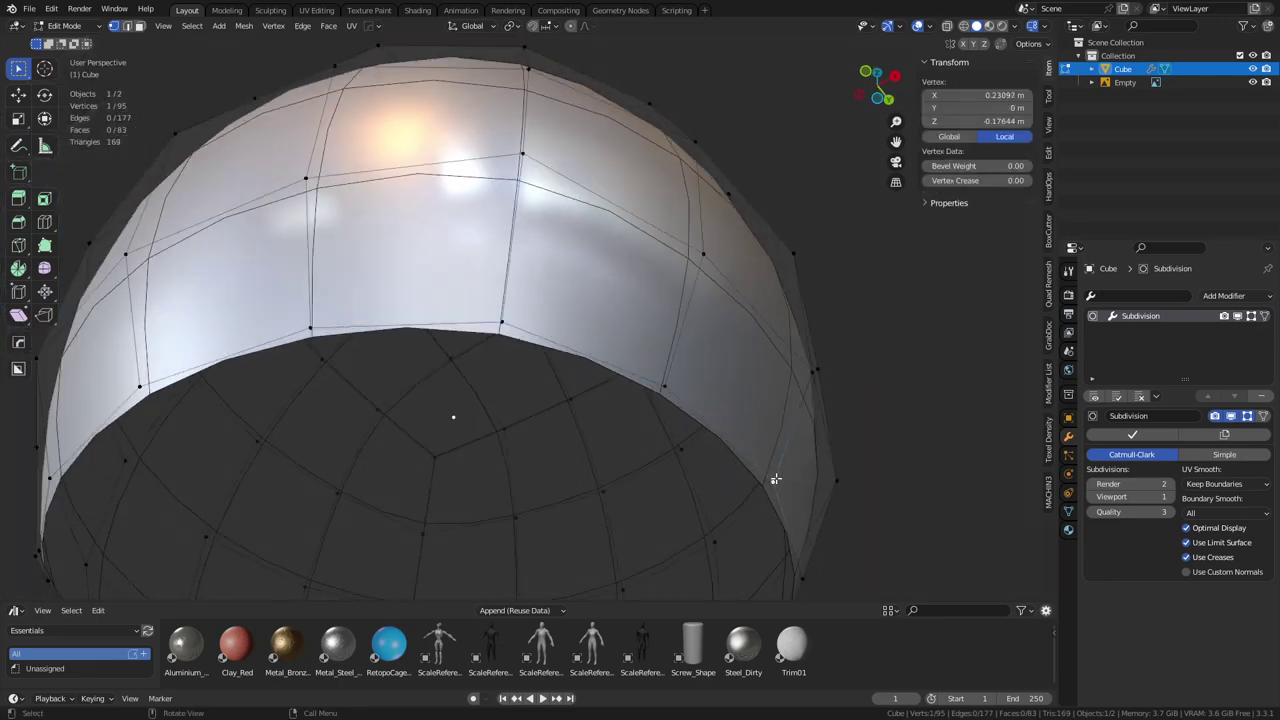
{"action": "middle_click_drag", "start_coordinate": [735, 408], "coordinate": [521, 353]}
{"action": "scroll", "coordinate": [510, 338], "scroll_direction": "down", "scroll_amount": 3}
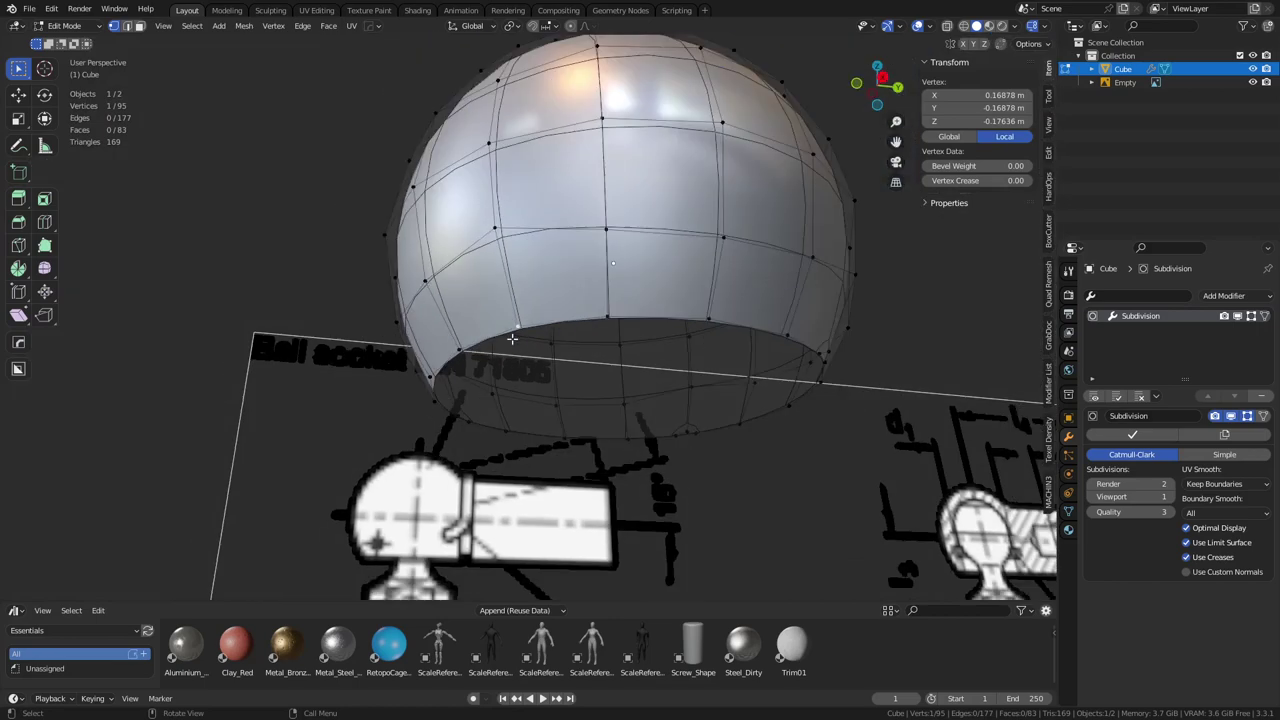
{"action": "middle_click_drag", "start_coordinate": [713, 393], "coordinate": [582, 376], "text": "shift"}
{"action": "middle_click_drag", "start_coordinate": [614, 327], "coordinate": [550, 350]}
{"action": "middle_click_drag", "start_coordinate": [534, 254], "coordinate": [548, 330]}
{"action": "middle_click_drag", "start_coordinate": [560, 186], "coordinate": [534, 290], "text": "shift"}
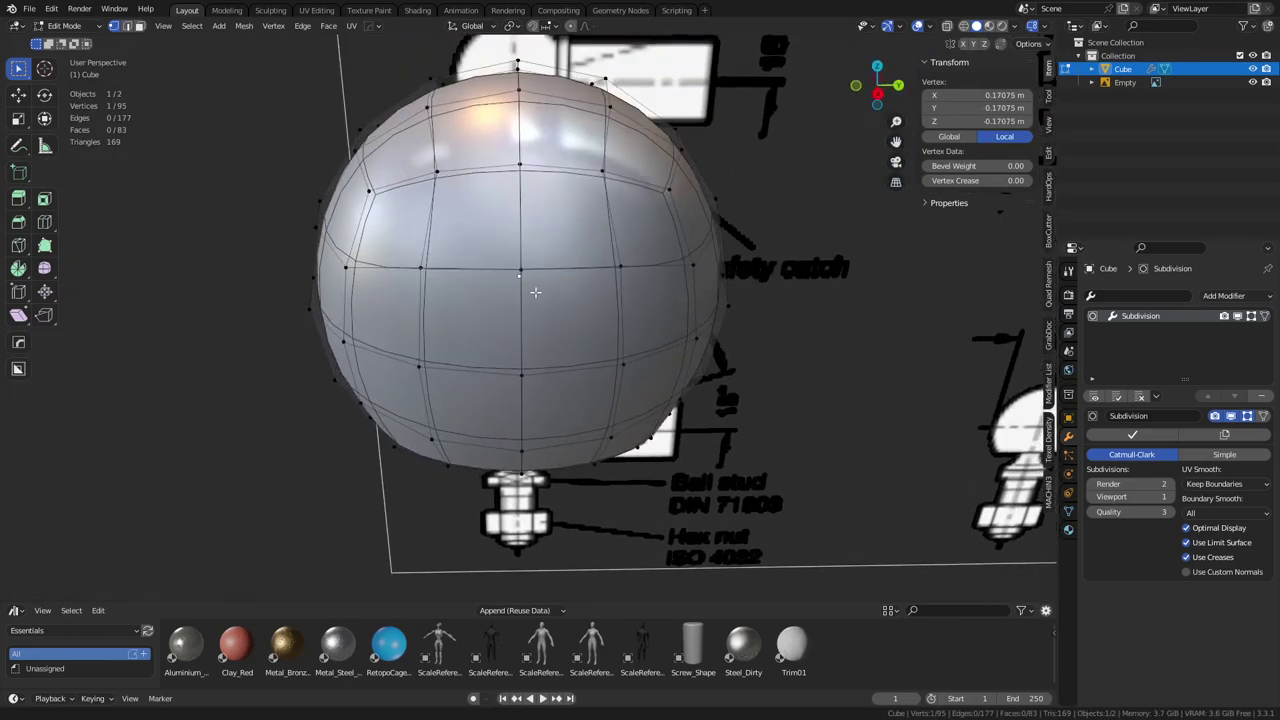
{"action": "middle_click_drag", "start_coordinate": [440, 398], "coordinate": [628, 355]}
{"action": "middle_click_drag", "start_coordinate": [520, 394], "coordinate": [603, 360]}
Add a Mirror modifier to the cut sphere in Object Mode and place it above the Subdivision modifier
{"action": "key", "text": "ctrl+Tab"}
{"action": "left_click", "coordinate": [575, 363]}
{"action": "scroll", "coordinate": [570, 362], "scroll_direction": "up", "scroll_amount": 2}
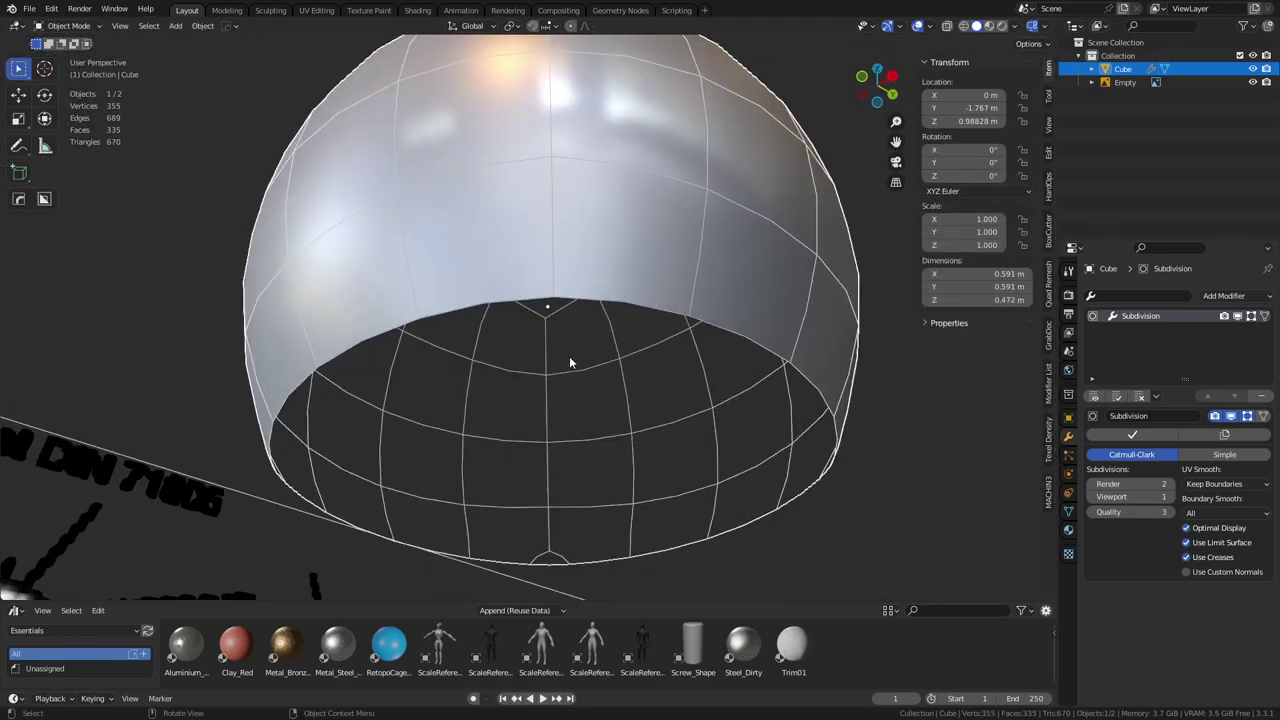
{"action": "left_click", "coordinate": [1224, 296]}
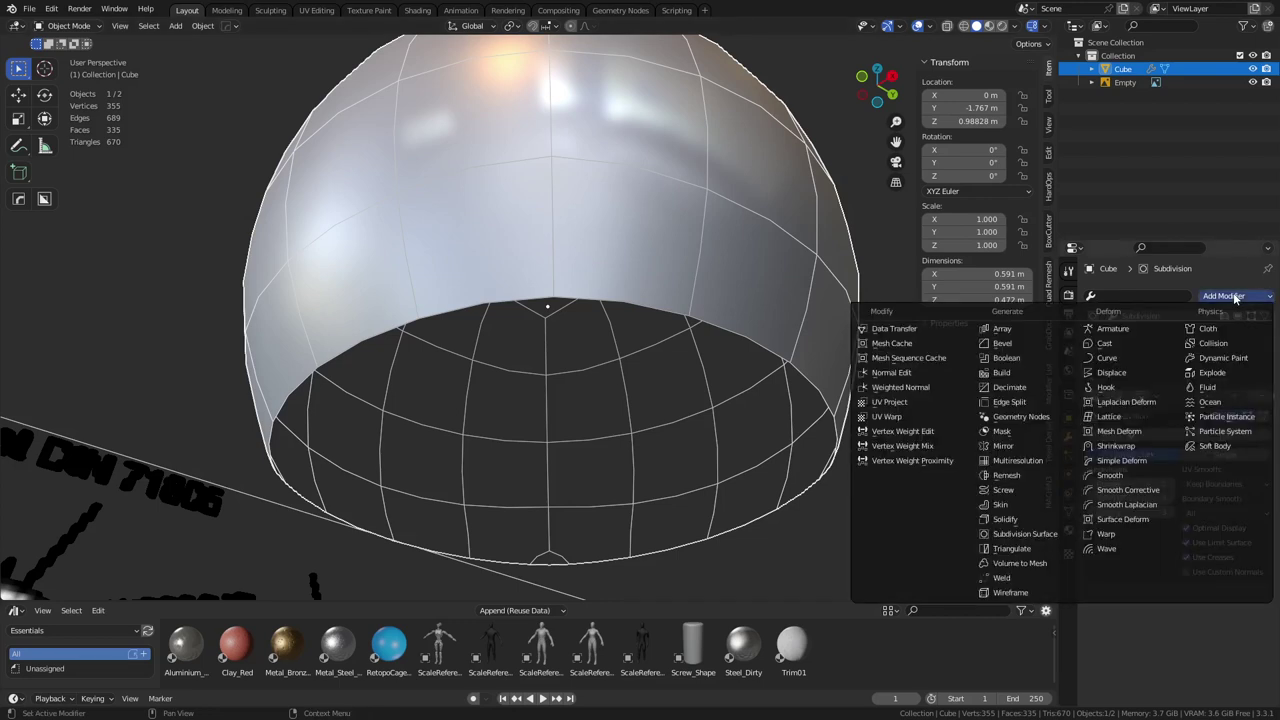
{"action": "left_click", "coordinate": [1047, 450]}
{"action": "left_click", "coordinate": [1208, 397]}
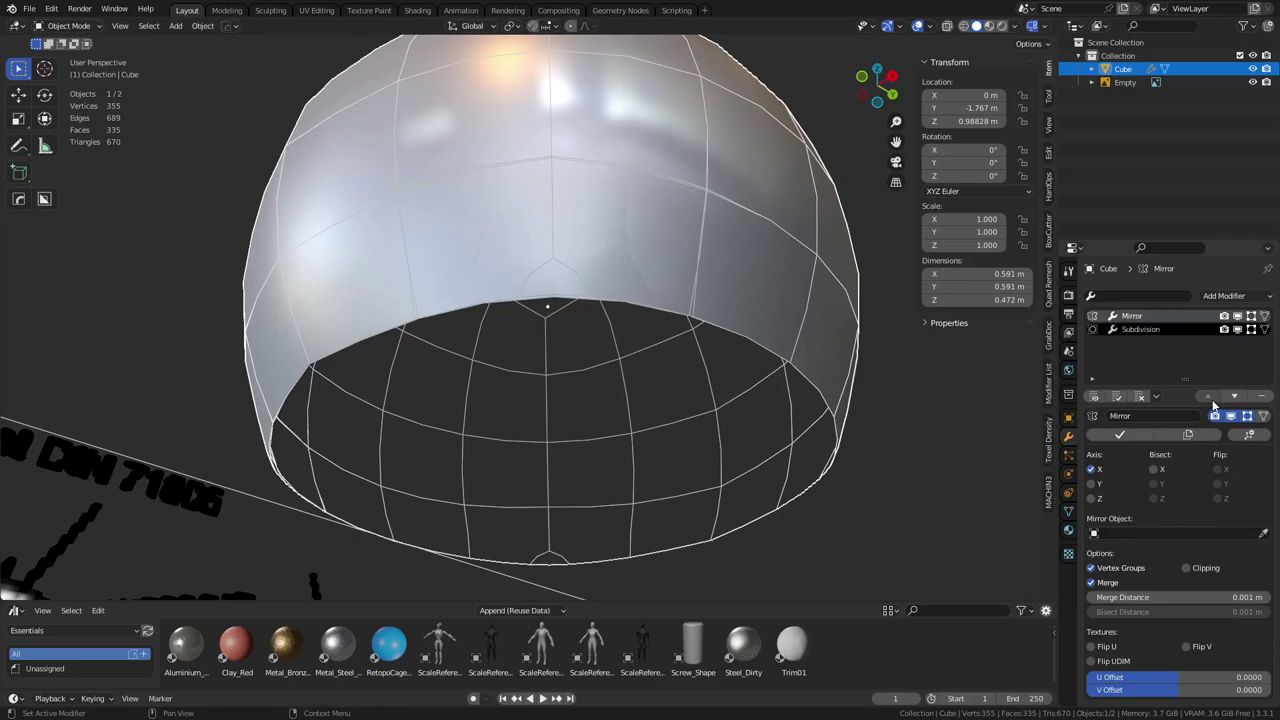
Inspect the mirrored rim, and set the Mirror modifier to mirror along the Y axis only
{"action": "middle_click_drag", "start_coordinate": [597, 336], "coordinate": [744, 413]}
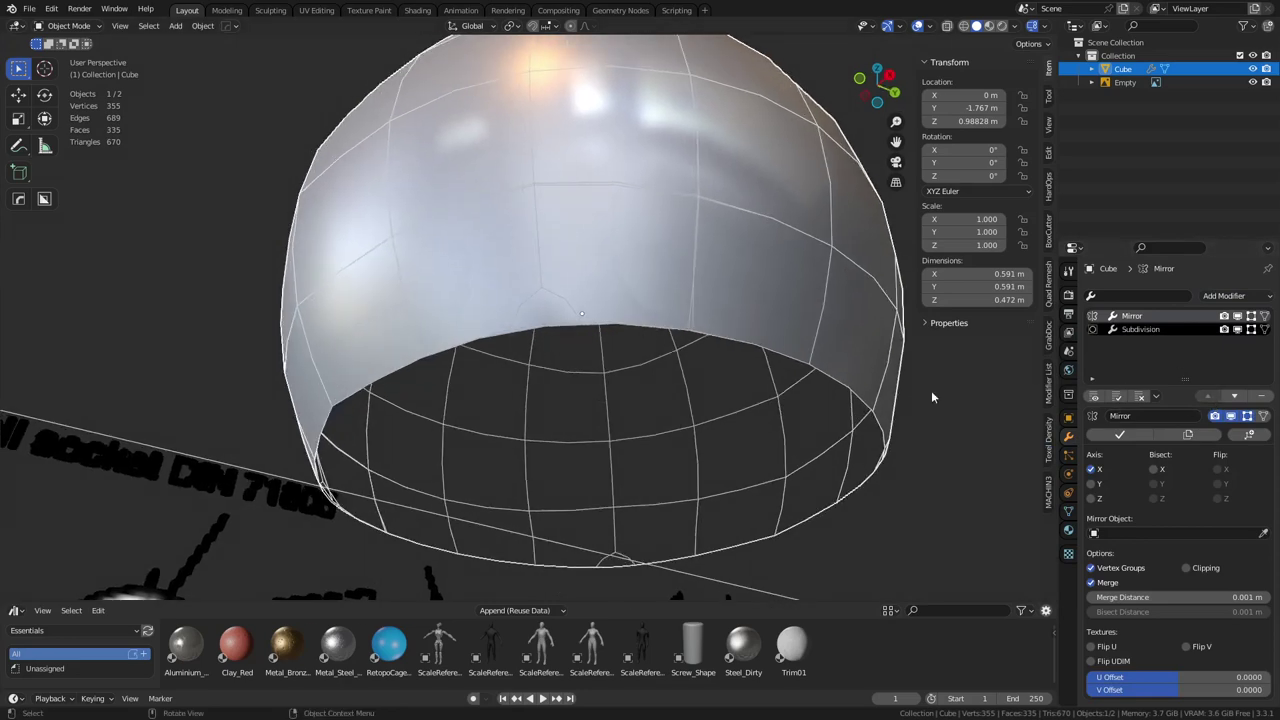
{"action": "middle_click_drag", "start_coordinate": [669, 403], "coordinate": [666, 435]}
{"action": "key", "text": "shift+z"}
{"action": "key", "text": "shift+z"}
{"action": "left_click", "coordinate": [654, 517]}
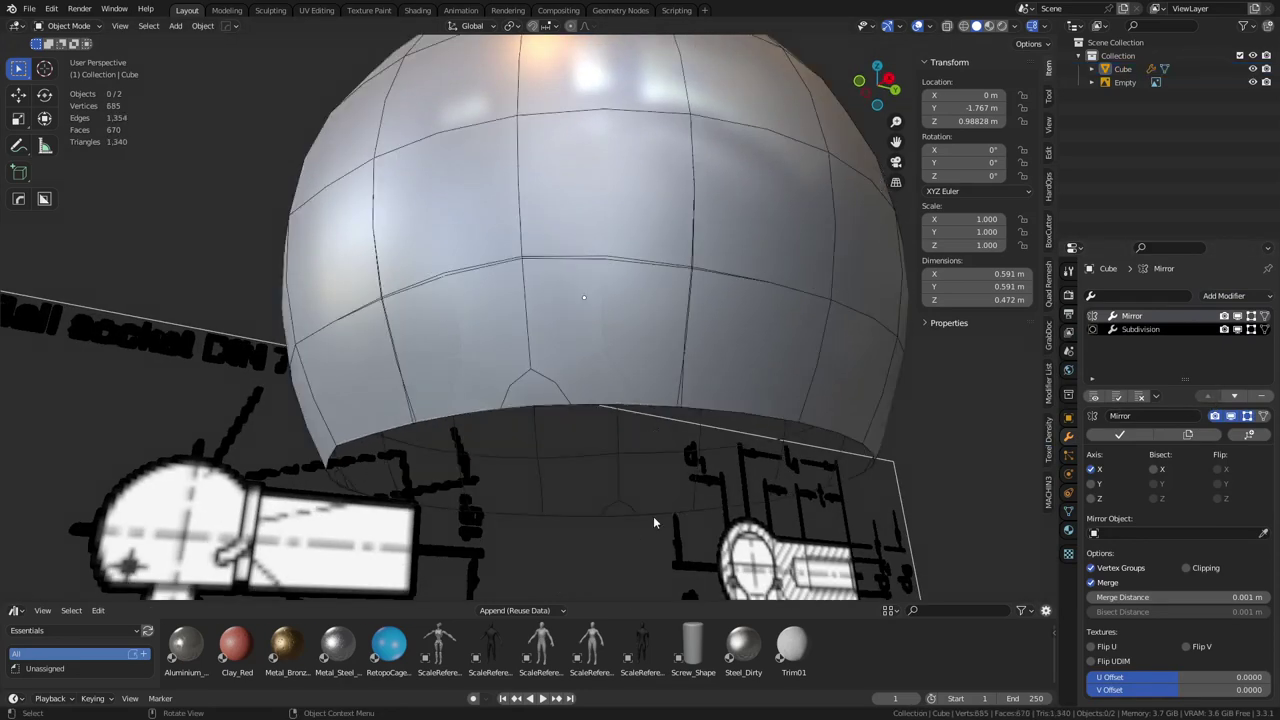
{"action": "middle_click_drag", "start_coordinate": [654, 521], "coordinate": [698, 304]}
{"action": "left_click", "coordinate": [602, 338]}
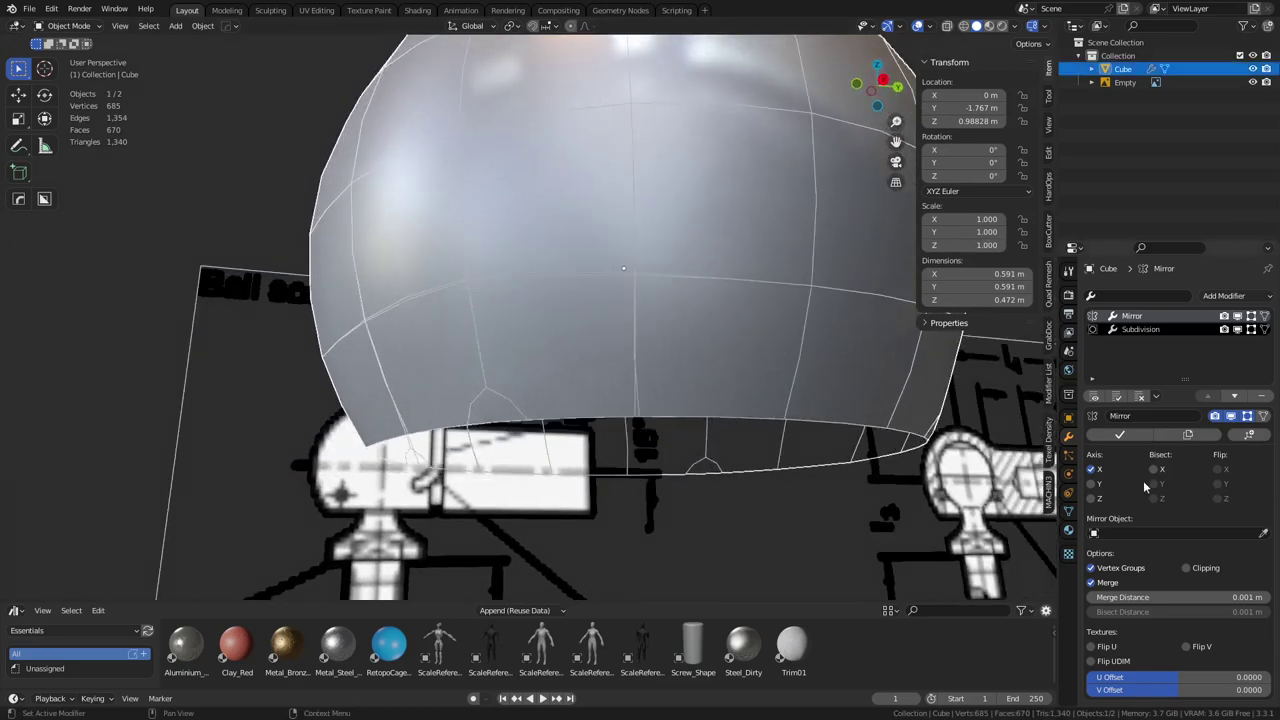
{"action": "left_click", "coordinate": [1098, 469]}
{"action": "left_click", "coordinate": [1100, 484]}
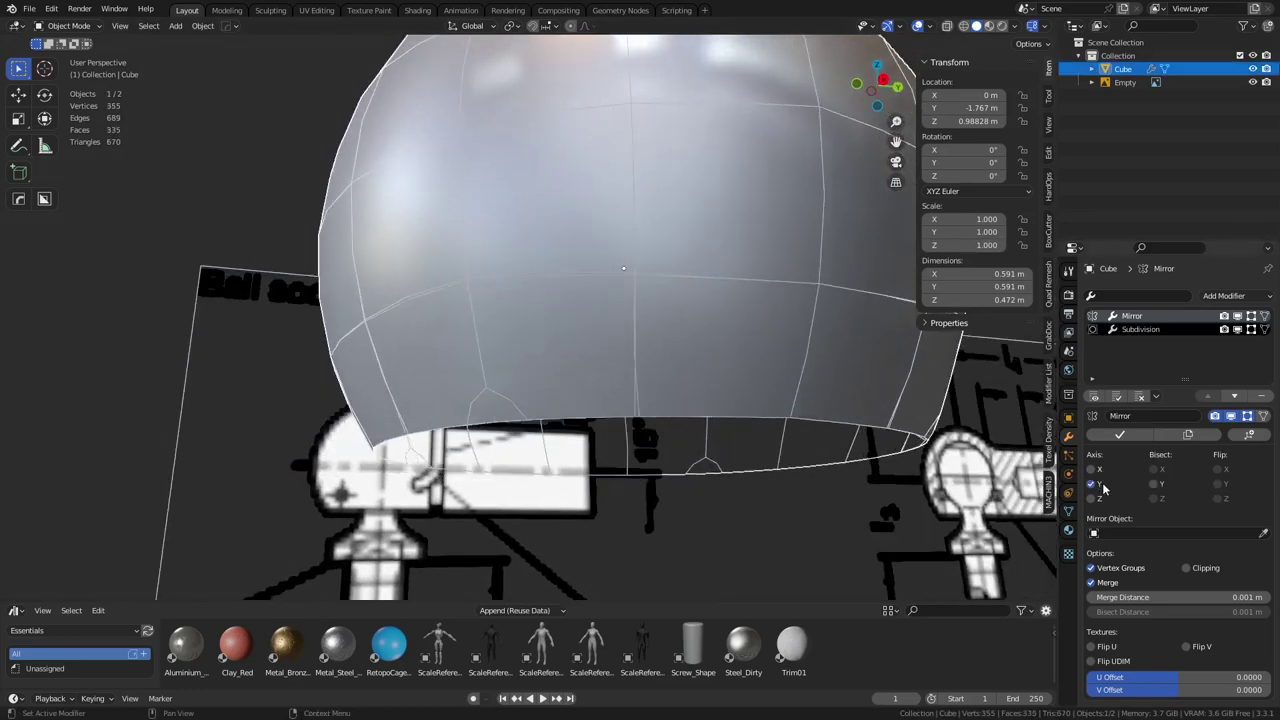
Enable Bisect and Flip on the Y axis of the Mirror modifier
{"action": "left_click", "coordinate": [1158, 485]}
{"action": "left_click", "coordinate": [1161, 485]}
{"action": "left_click", "coordinate": [1161, 485]}
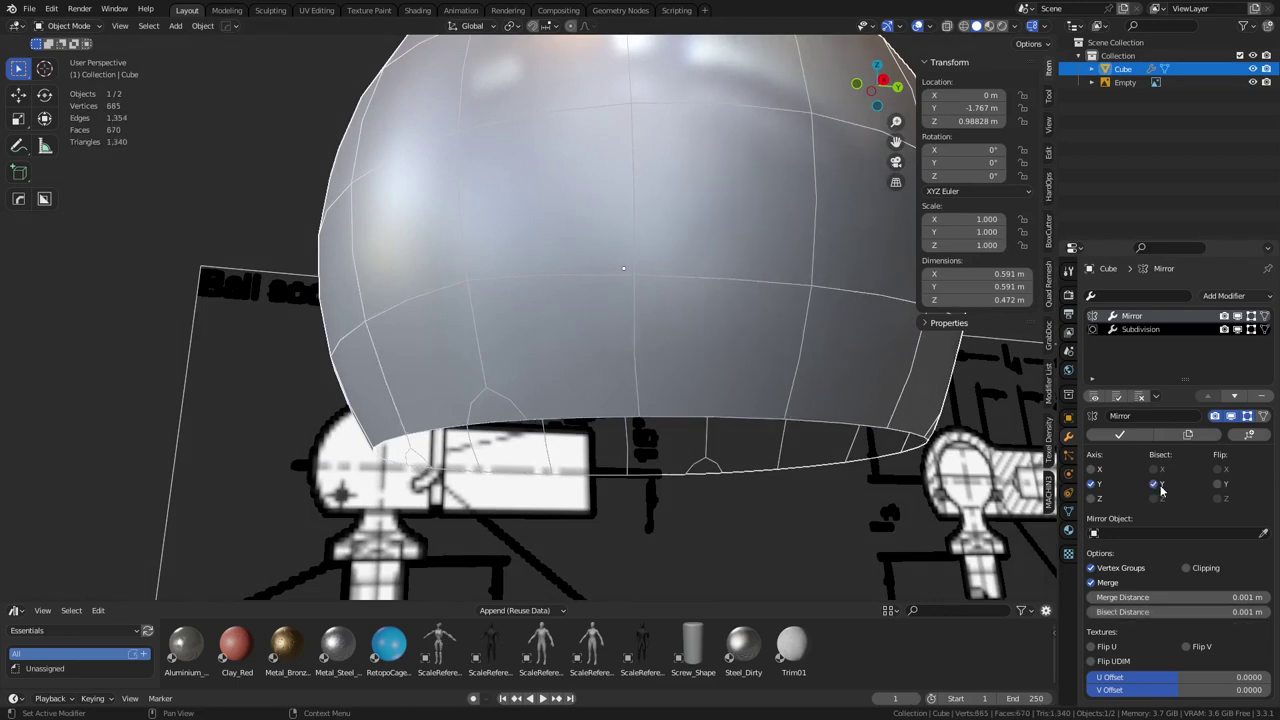
{"action": "left_click", "coordinate": [1221, 486]}
{"action": "left_click", "coordinate": [1221, 486]}
{"action": "left_click", "coordinate": [1218, 485]}
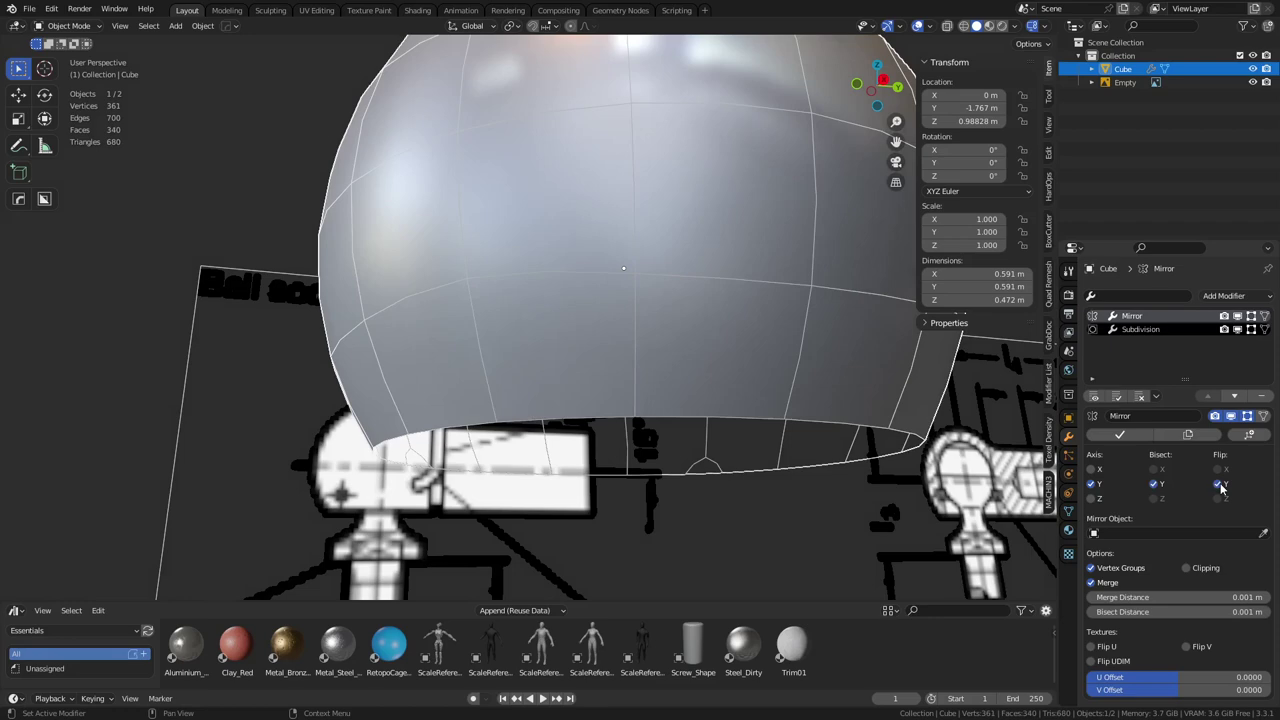
Add the X axis to the Mirror modifier and enable Bisect on X
{"action": "middle_click_drag", "start_coordinate": [890, 437], "coordinate": [1066, 446]}
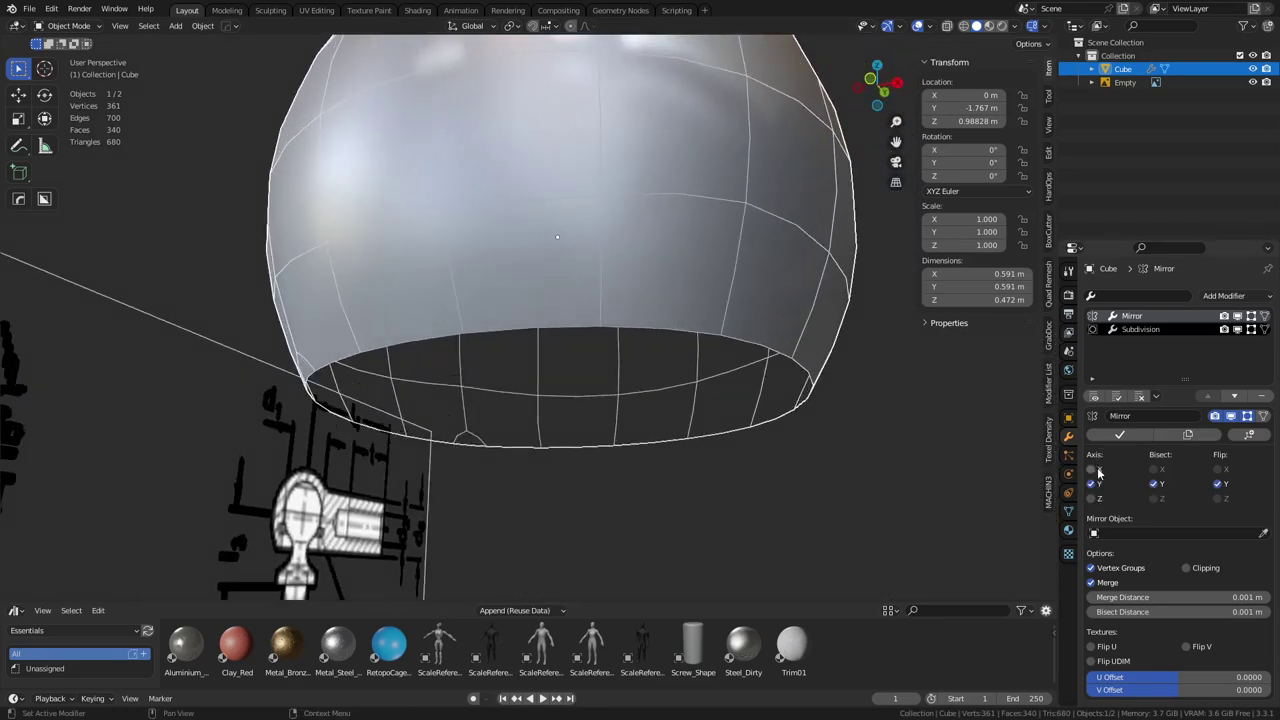
{"action": "left_click", "coordinate": [1097, 471]}
{"action": "left_click", "coordinate": [1154, 471]}
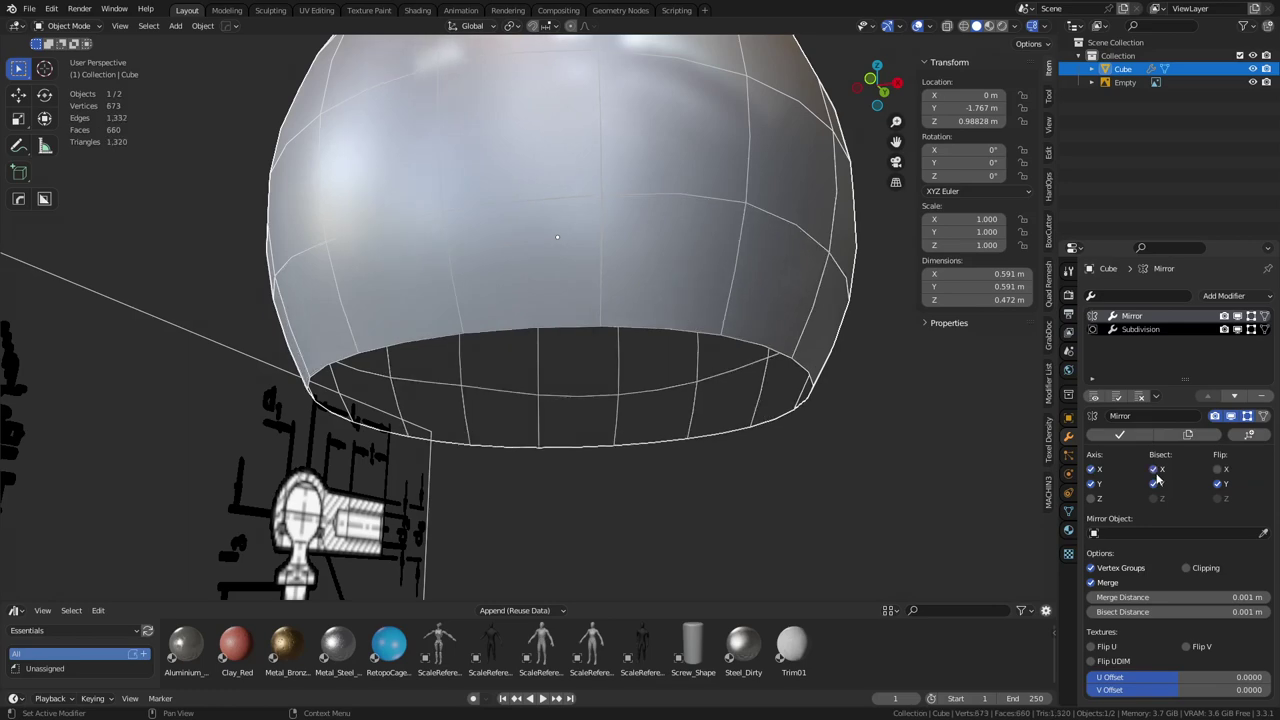
Remove the Mirror modifier from the sphere
{"action": "middle_click_drag", "start_coordinate": [790, 435], "coordinate": [701, 447]}
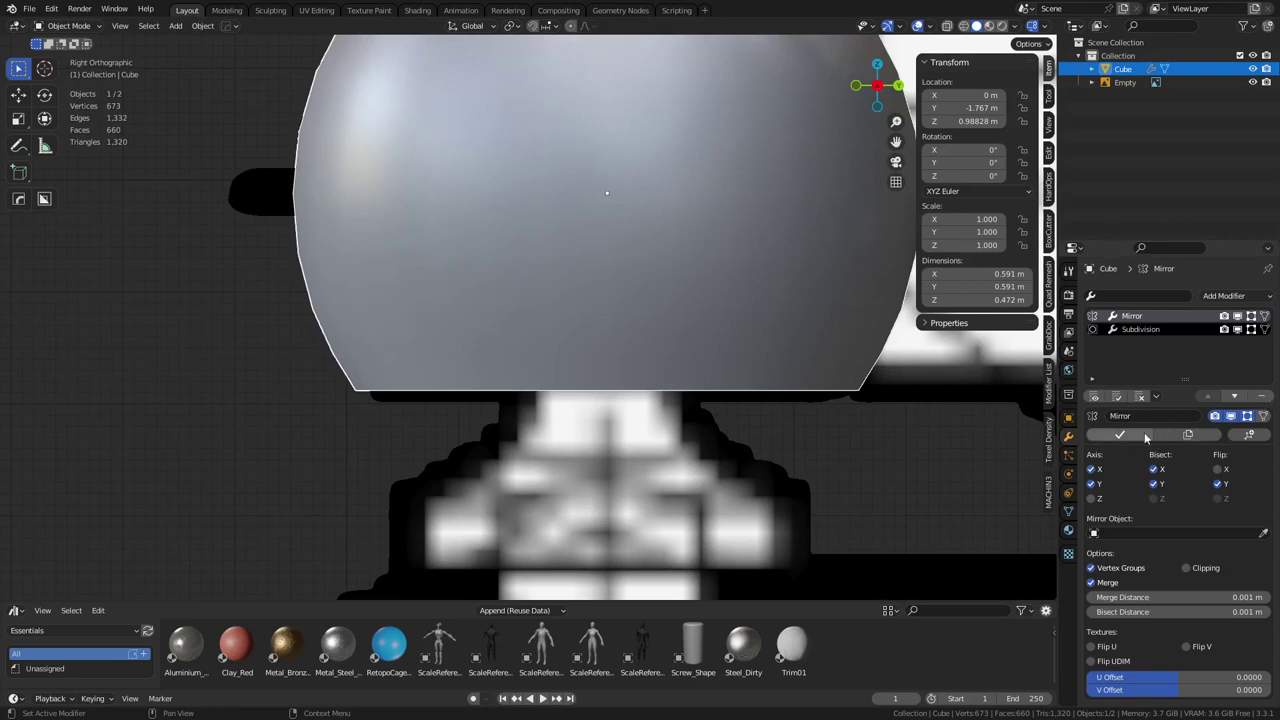
{"action": "left_click", "coordinate": [1262, 397]}
{"action": "middle_click_drag", "start_coordinate": [736, 382], "coordinate": [777, 381], "text": "shift"}
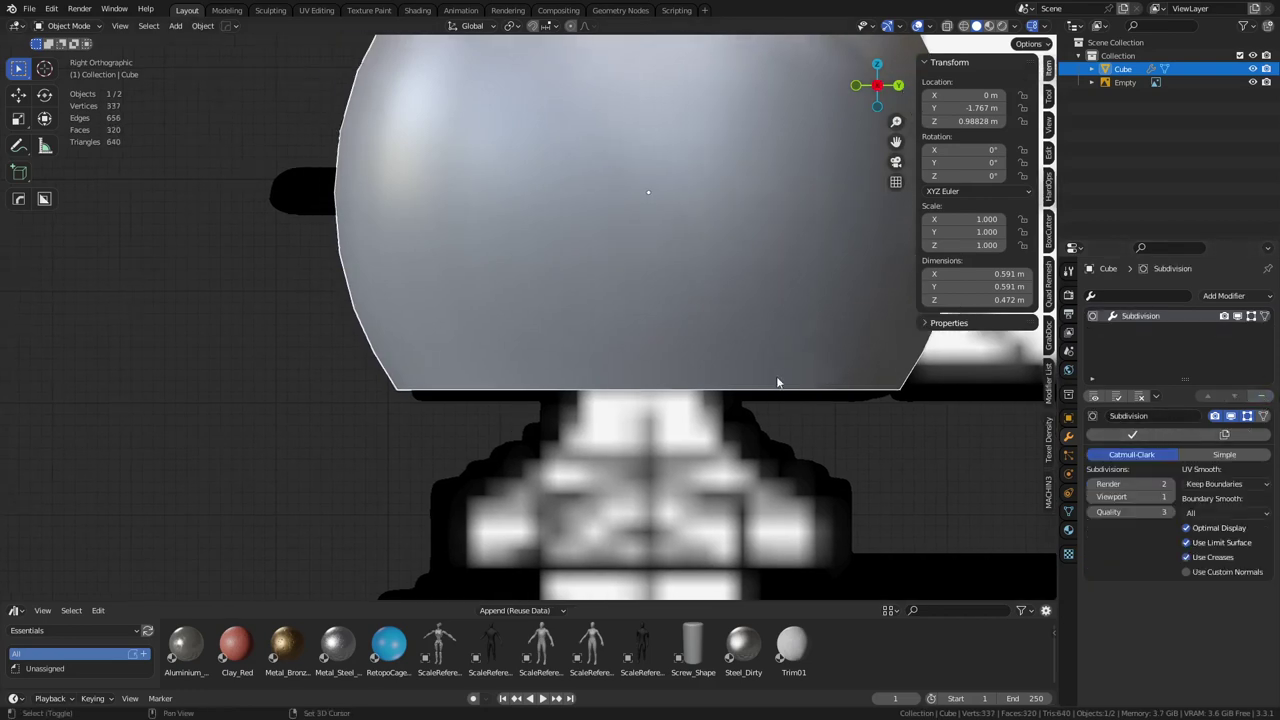
Select the whole mesh in Edit Mode and symmetrize it in two directions, undoing and repeating the first attempt
{"action": "key", "text": "ctrl+Tab"}
{"action": "middle_click_drag", "start_coordinate": [621, 407], "coordinate": [708, 456]}
{"action": "key", "text": "a"}
{"action": "key", "text": "alt+x"}
{"action": "key", "text": "alt+x"}
{"action": "key", "text": "ctrl+z"}
{"action": "key", "text": "ctrl+z"}
{"action": "key", "text": "alt+x"}
{"action": "key", "text": "alt+x"}
Check the symmetrized sphere in Object Mode, and examine the edge loop above the rim from the right side view
{"action": "key", "text": "ctrl+Tab"}
{"action": "left_click", "coordinate": [713, 477]}
{"action": "key", "text": "ctrl+Tab"}
{"action": "left_click", "coordinate": [785, 458]}
{"action": "key", "text": "KP_3"}
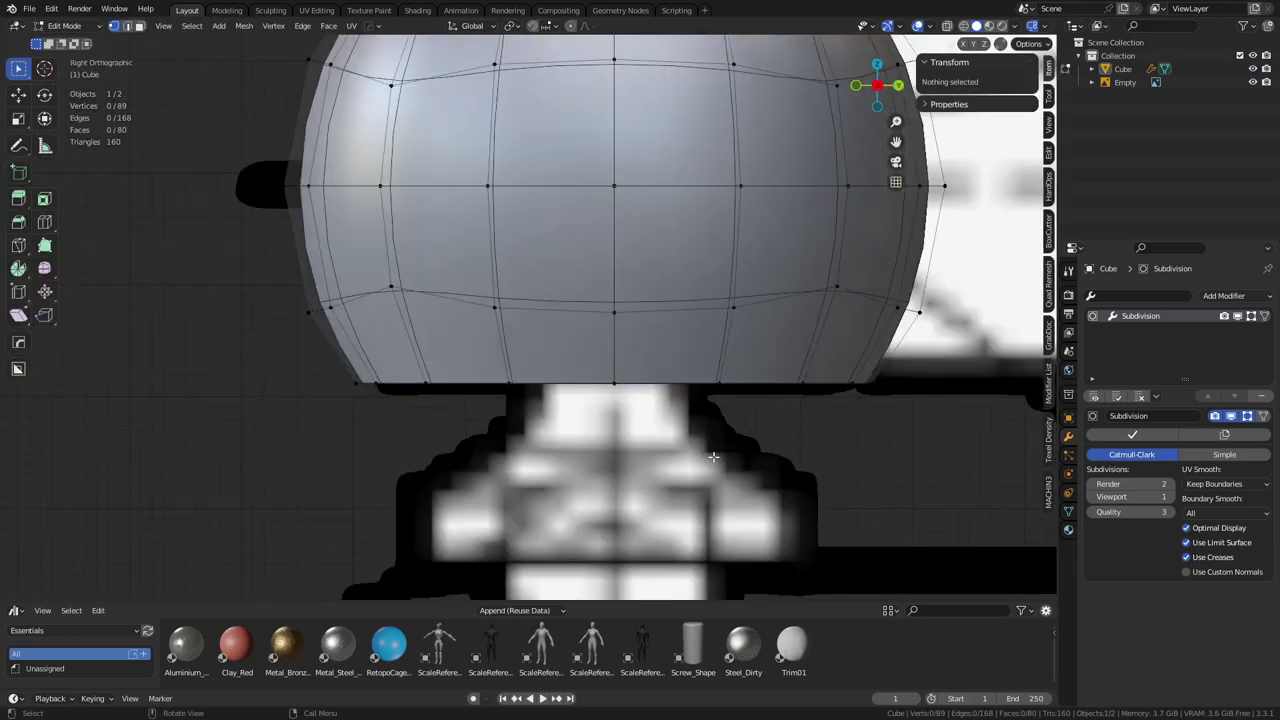
{"action": "left_click", "coordinate": [600, 329], "text": "alt"}
{"action": "left_click", "coordinate": [472, 300], "text": "alt"}
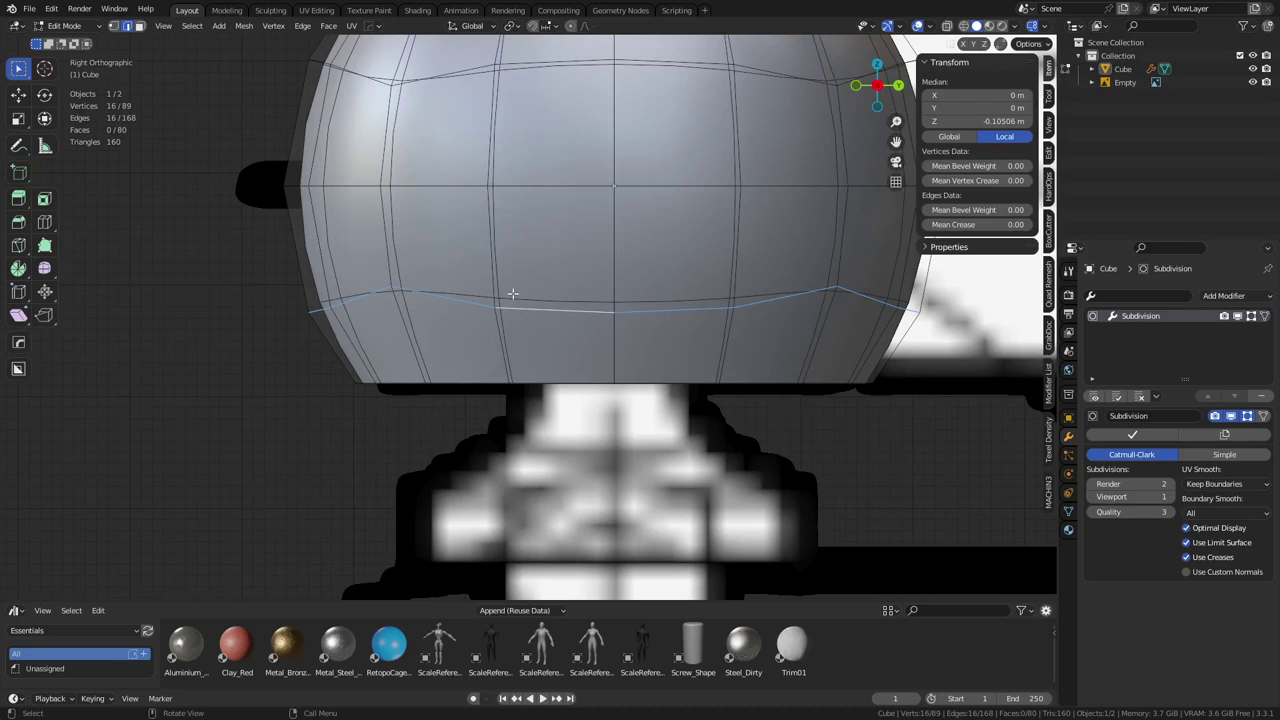
{"action": "middle_click_drag", "start_coordinate": [765, 442], "coordinate": [728, 416], "text": "shift"}
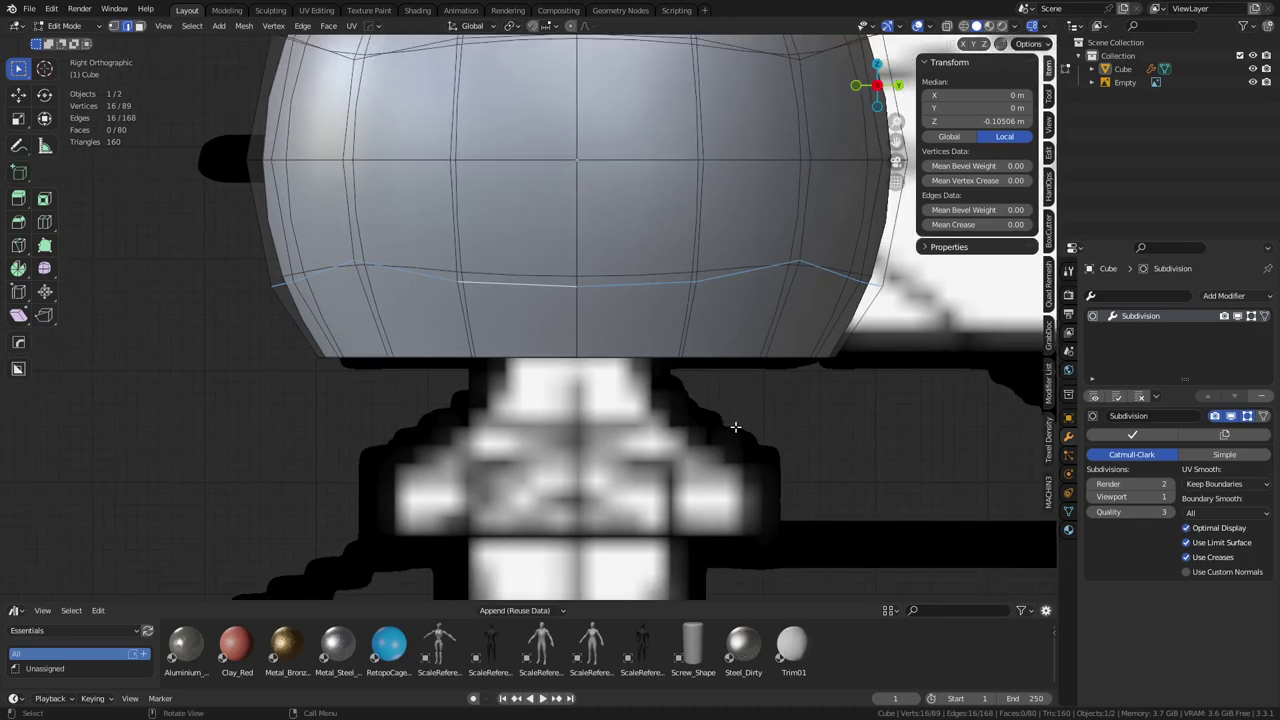
{"action": "middle_click_drag", "start_coordinate": [735, 427], "coordinate": [746, 383]}
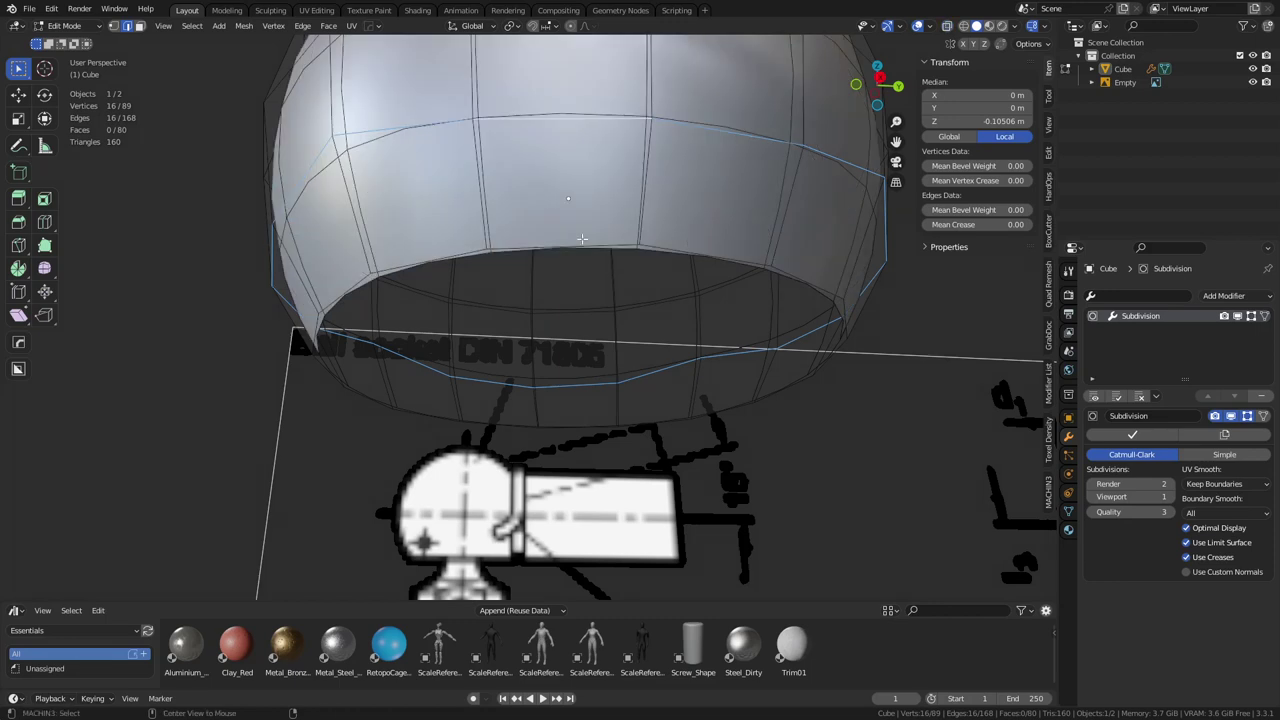
Extrude the bottom rim's edge loop and scale it inward to 0.77
{"action": "key", "text": "e"}
{"action": "key", "text": "s"}
{"action": "left_click", "coordinate": [816, 440]}
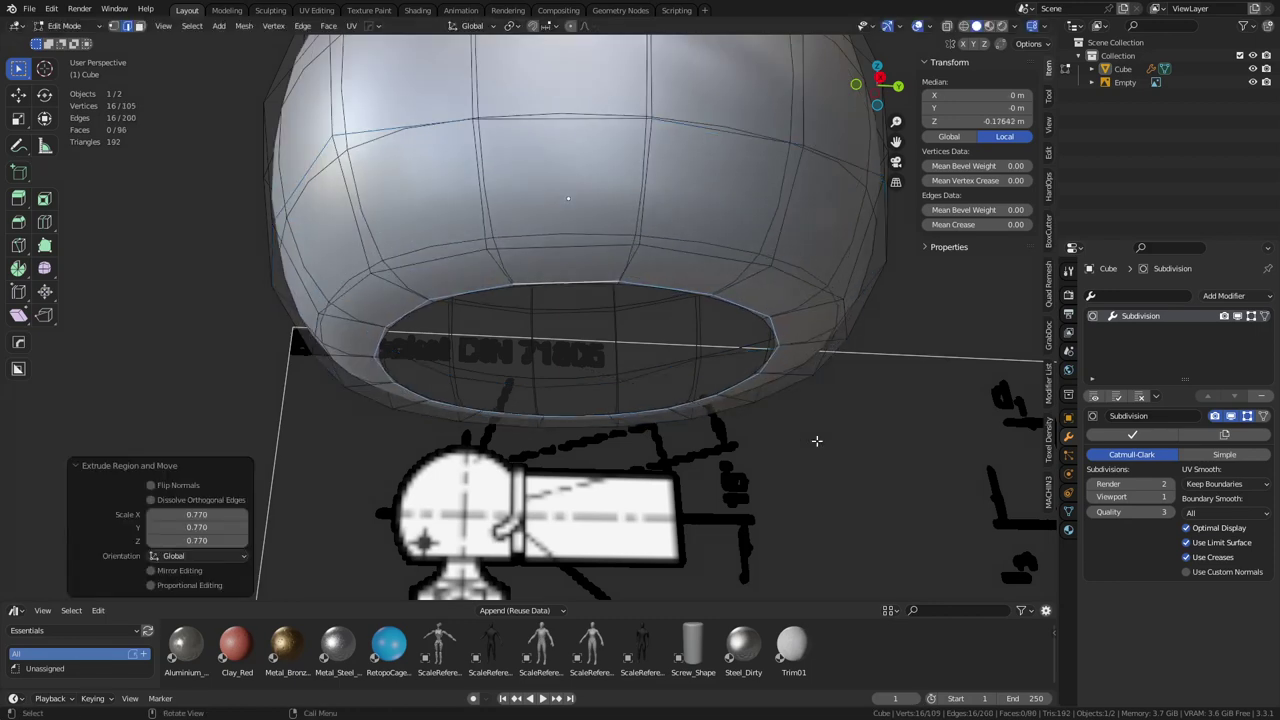
Extrude the inner rim loop upward into the sphere along Z by about 0.034 m
{"action": "key", "text": "e"}
{"action": "key", "text": "z"}
{"action": "left_click", "coordinate": [811, 403]}
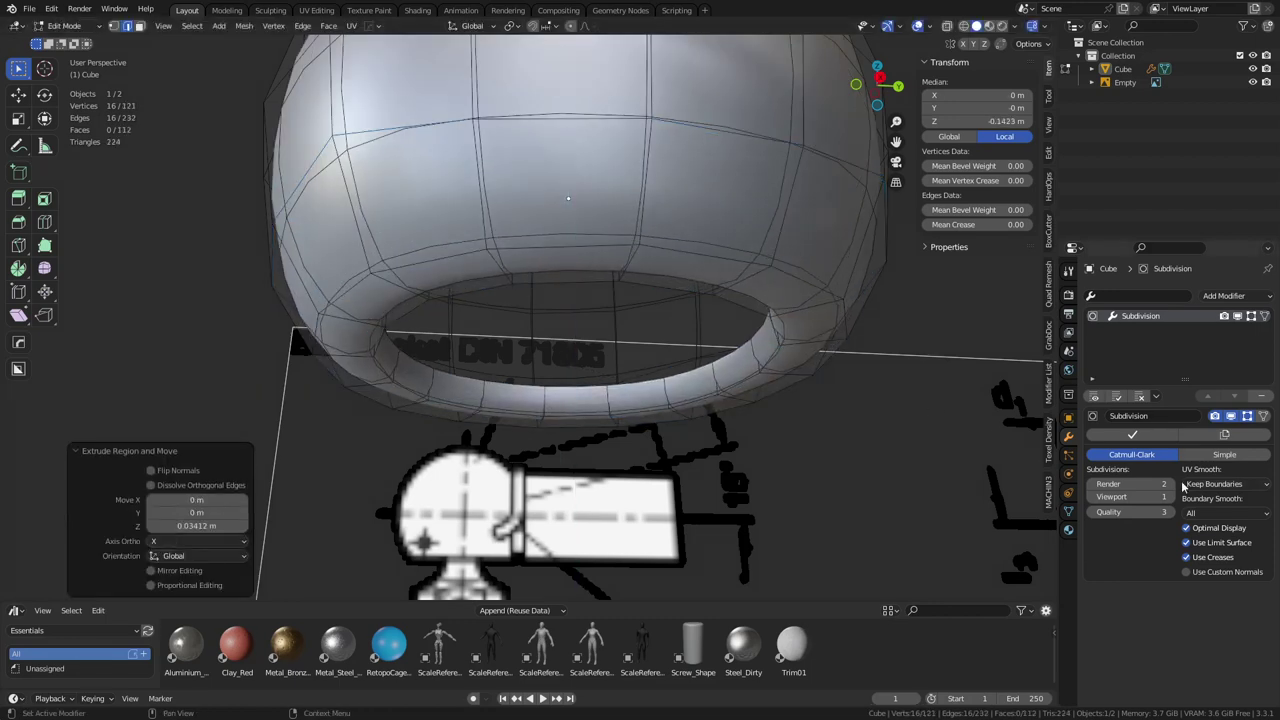
Turn off the Subdivision modifier's Edit Mode display, and check the smoothed rim in Object Mode before resuming editing
{"action": "left_click", "coordinate": [1247, 417]}
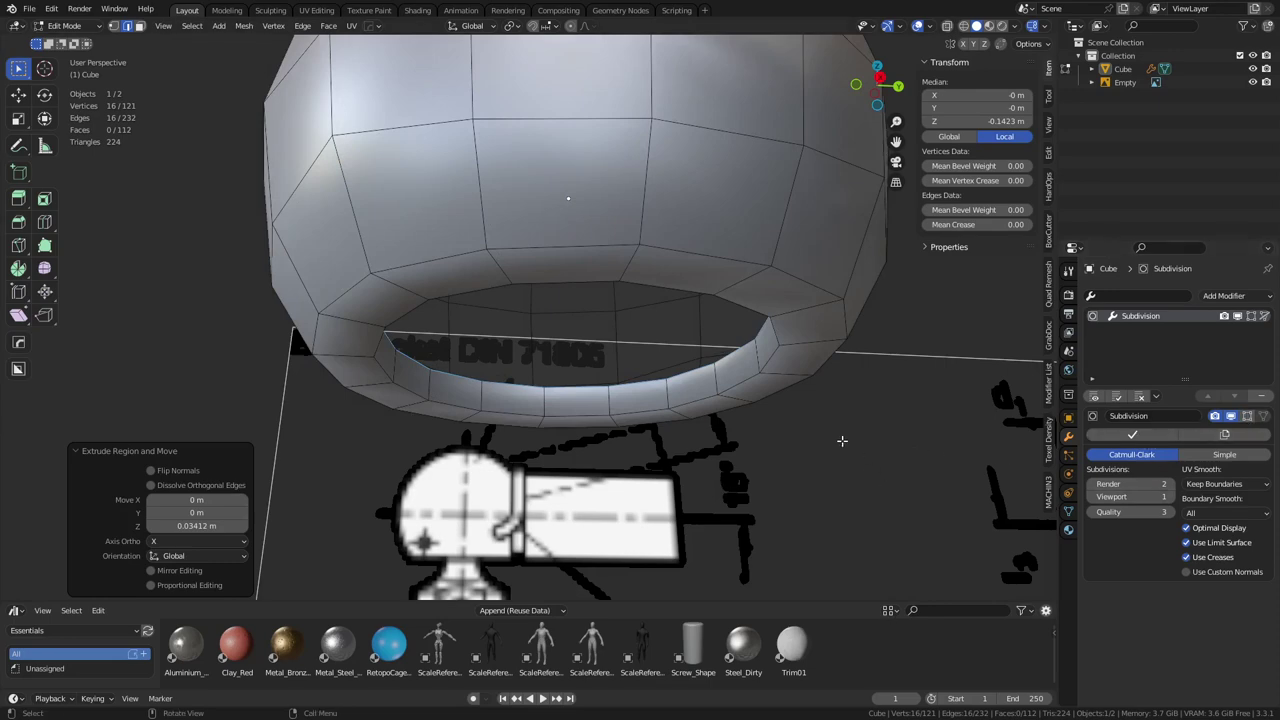
{"action": "key", "text": "ctrl+Tab"}
{"action": "left_click", "coordinate": [764, 446]}
{"action": "key", "text": "ctrl+Tab"}
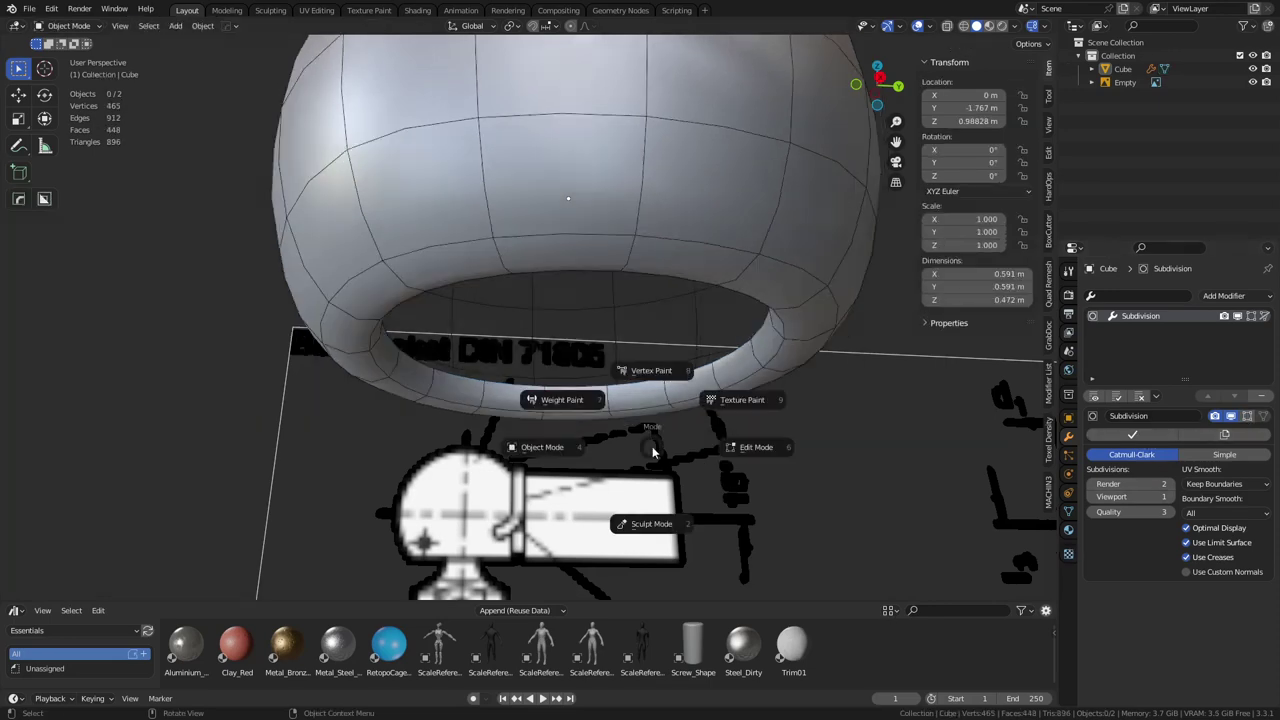
{"action": "left_click", "coordinate": [731, 452]}
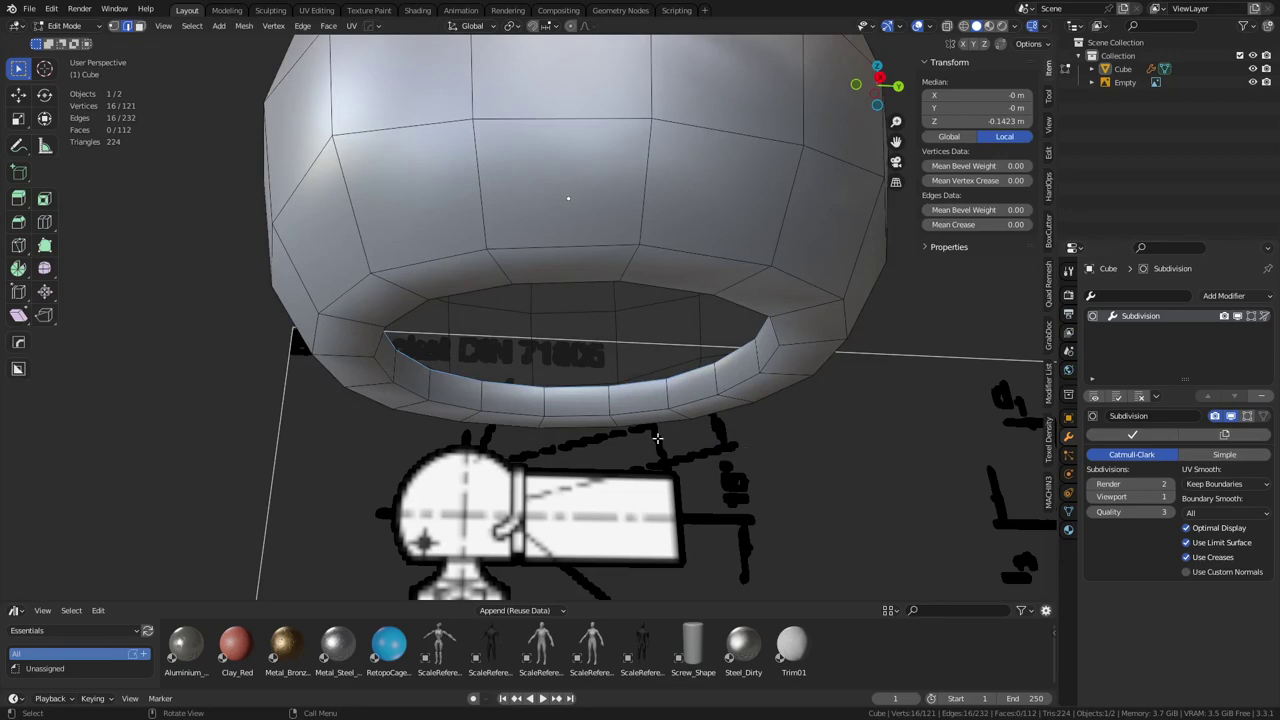
Extrude the innermost rim loop again and scale it inward to about 0.792
{"action": "key", "text": "e"}
{"action": "key", "text": "s"}
{"action": "left_click", "coordinate": [702, 466]}
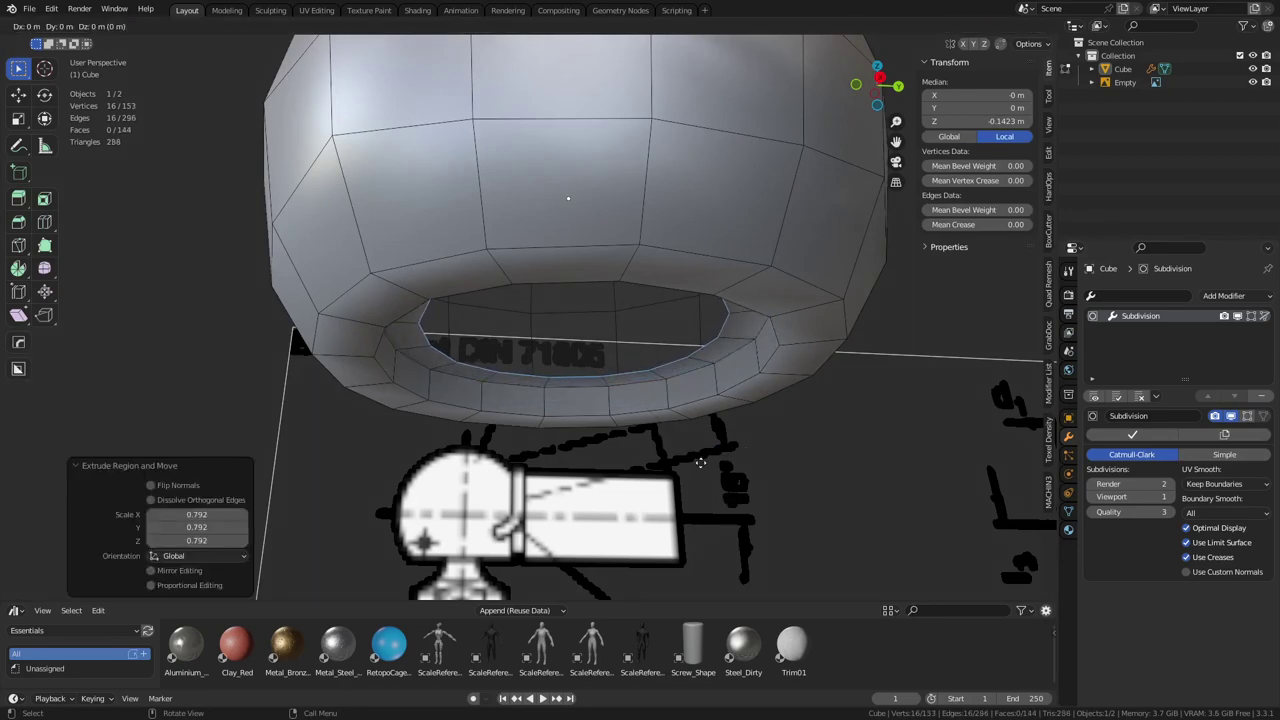
Extrude the narrowed inner loop upward along Z by about 0.03 m and return to Object Mode
{"action": "key", "text": "g"}
{"action": "key", "text": "z"}
{"action": "left_click", "coordinate": [702, 432]}
{"action": "key", "text": "ctrl+Tab"}
{"action": "left_click", "coordinate": [610, 420]}
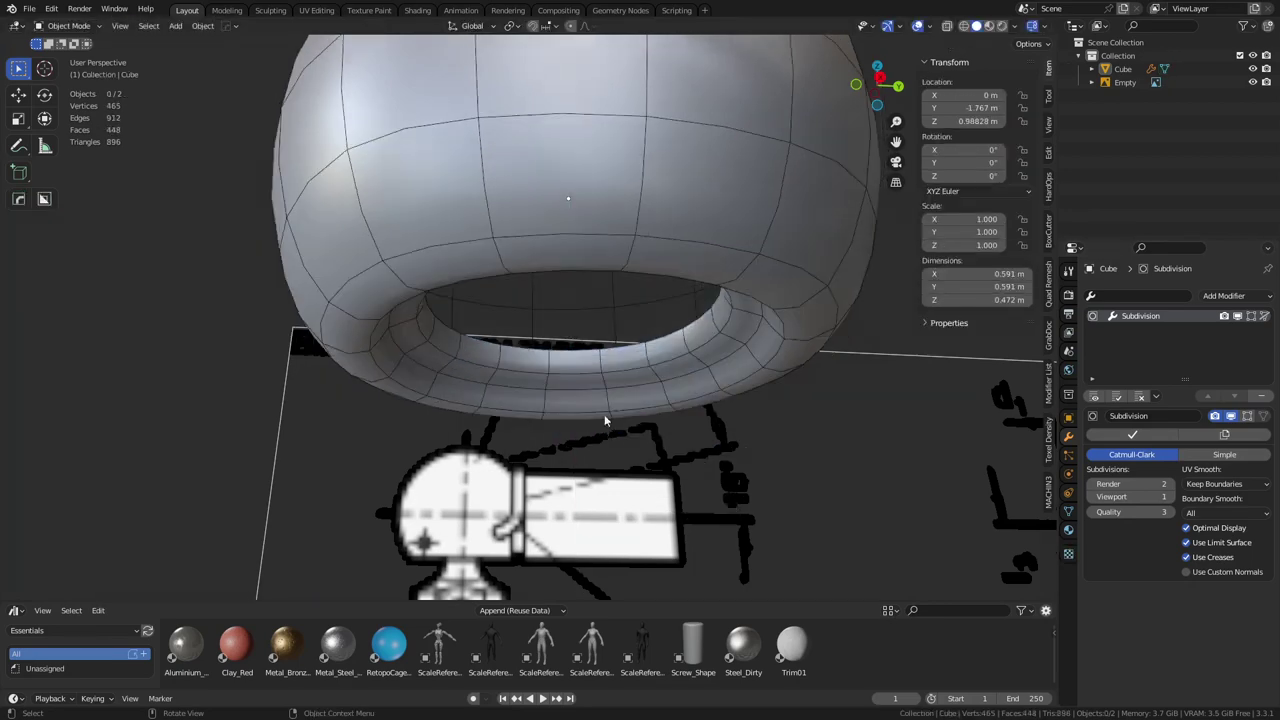
Examine the stepped rim opening against the reference drawing from below and from the right, and reopen the mesh in Edit Mode
{"action": "middle_click_drag", "start_coordinate": [604, 414], "coordinate": [446, 221]}
{"action": "mouse_move", "coordinate": [608, 368]}
{"action": "middle_mouse_down"}
{"action": "mouse_move", "coordinate": [630, 317]}
{"action": "mouse_move", "coordinate": [632, 362]}
{"action": "mouse_move", "coordinate": [619, 346]}
{"action": "middle_mouse_up"}
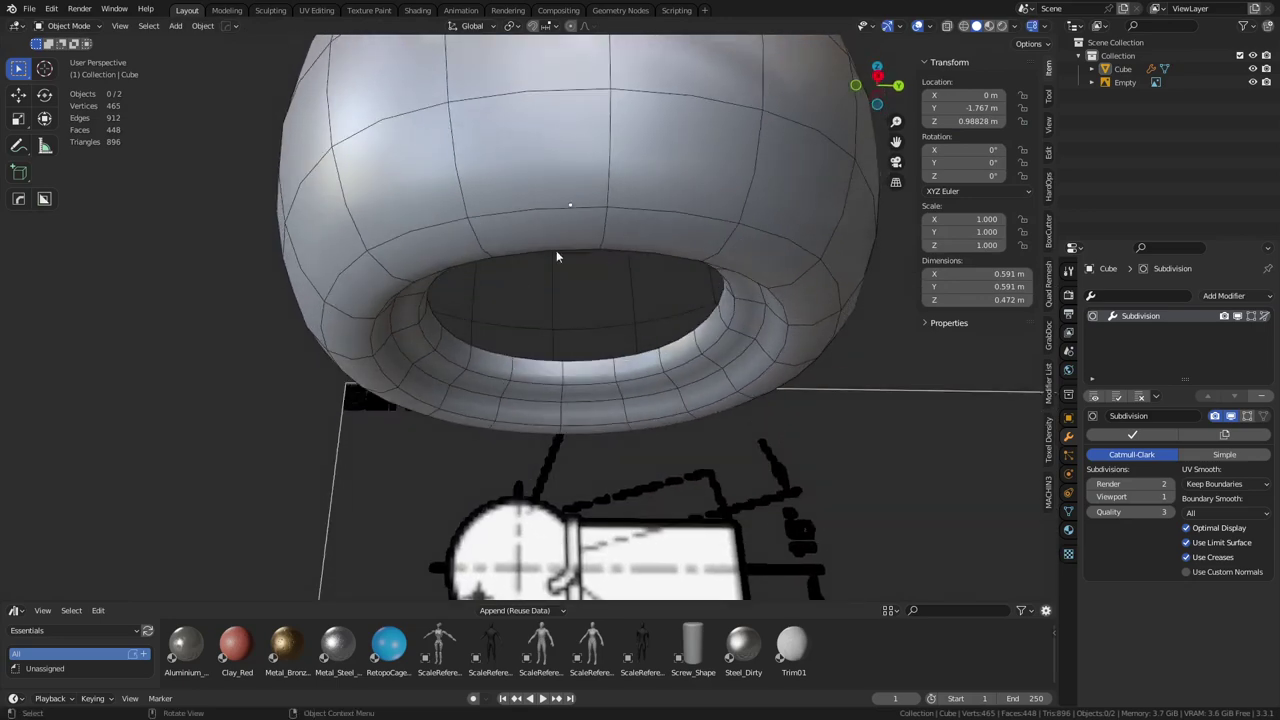
{"action": "middle_click_drag", "start_coordinate": [568, 546], "coordinate": [490, 527]}
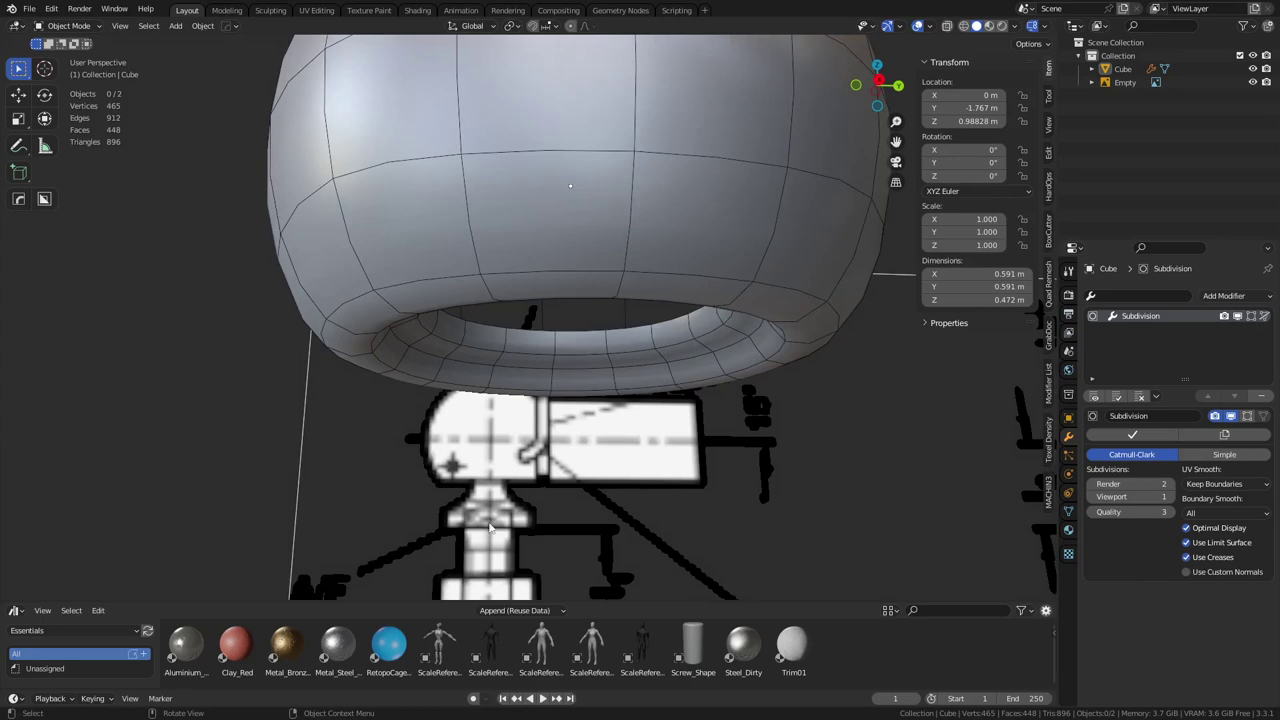
{"action": "scroll", "coordinate": [744, 460], "scroll_direction": "down", "scroll_amount": 3}
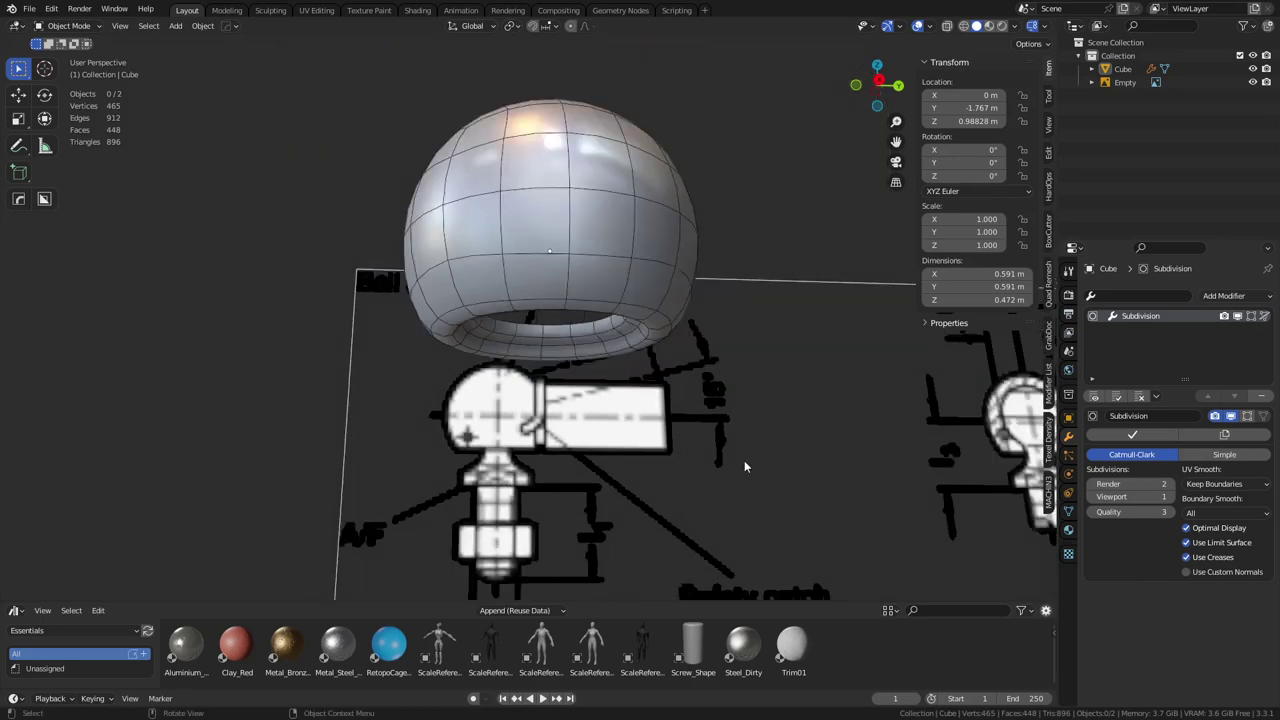
{"action": "middle_click_drag", "start_coordinate": [744, 460], "coordinate": [739, 484], "text": "alt"}
{"action": "scroll", "coordinate": [588, 398], "scroll_direction": "up", "scroll_amount": 5}
{"action": "left_click", "coordinate": [570, 341]}
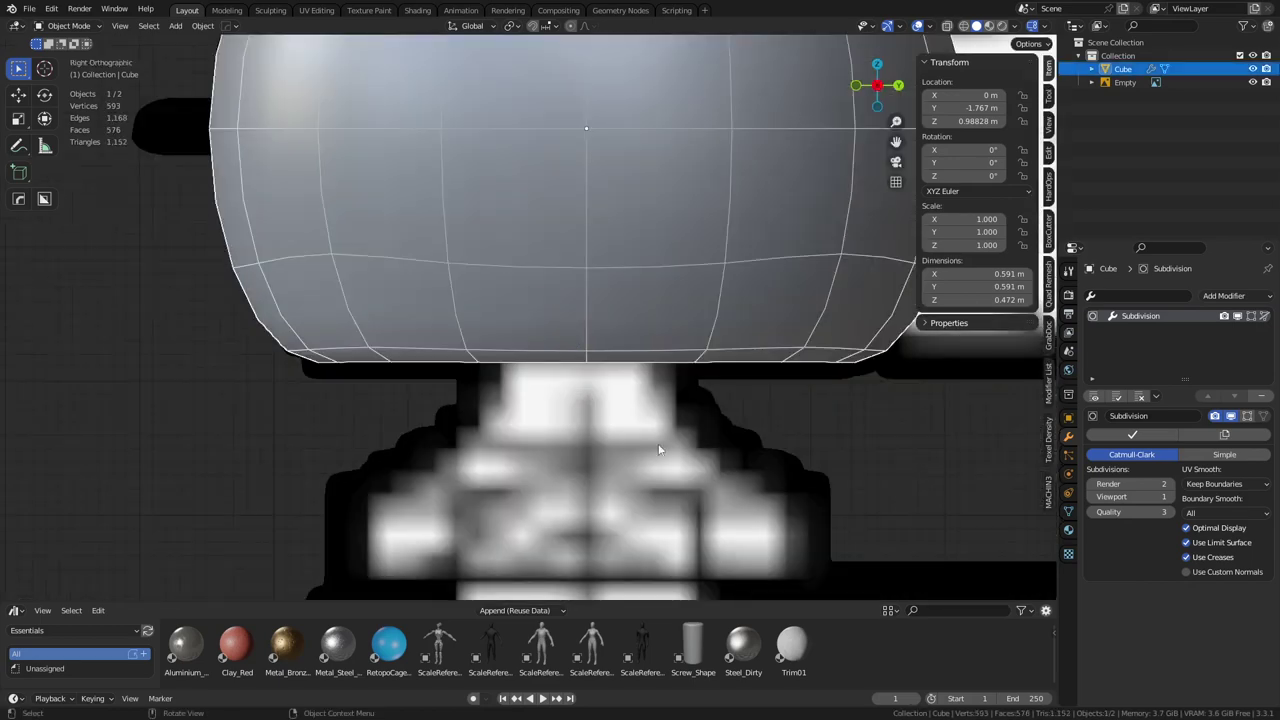
{"action": "key", "text": "ctrl+Tab"}
{"action": "left_click", "coordinate": [725, 428]}
{"action": "middle_click_drag", "start_coordinate": [684, 452], "coordinate": [668, 375]}
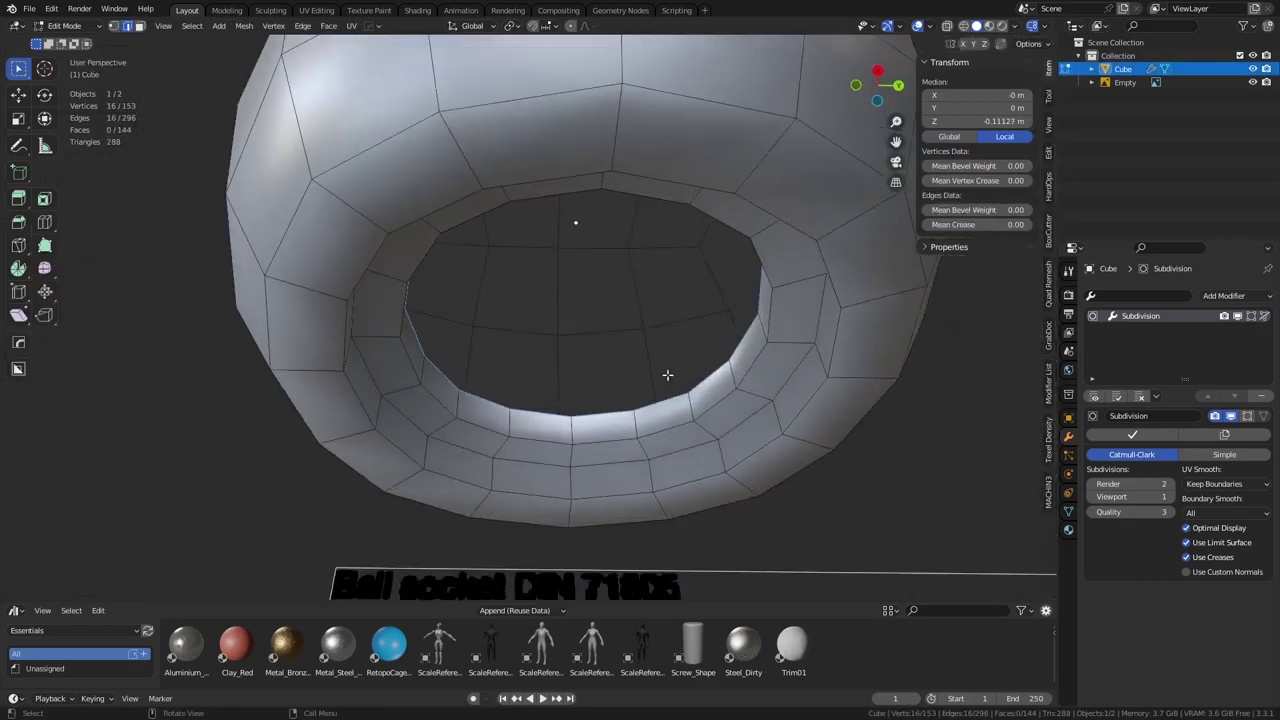
Try a two-segment bevel about 0.0081 m wide on the rim's outer edge loop
{"action": "left_click", "coordinate": [678, 98], "text": "alt"}
{"action": "middle_click_drag", "start_coordinate": [580, 306], "coordinate": [616, 350]}
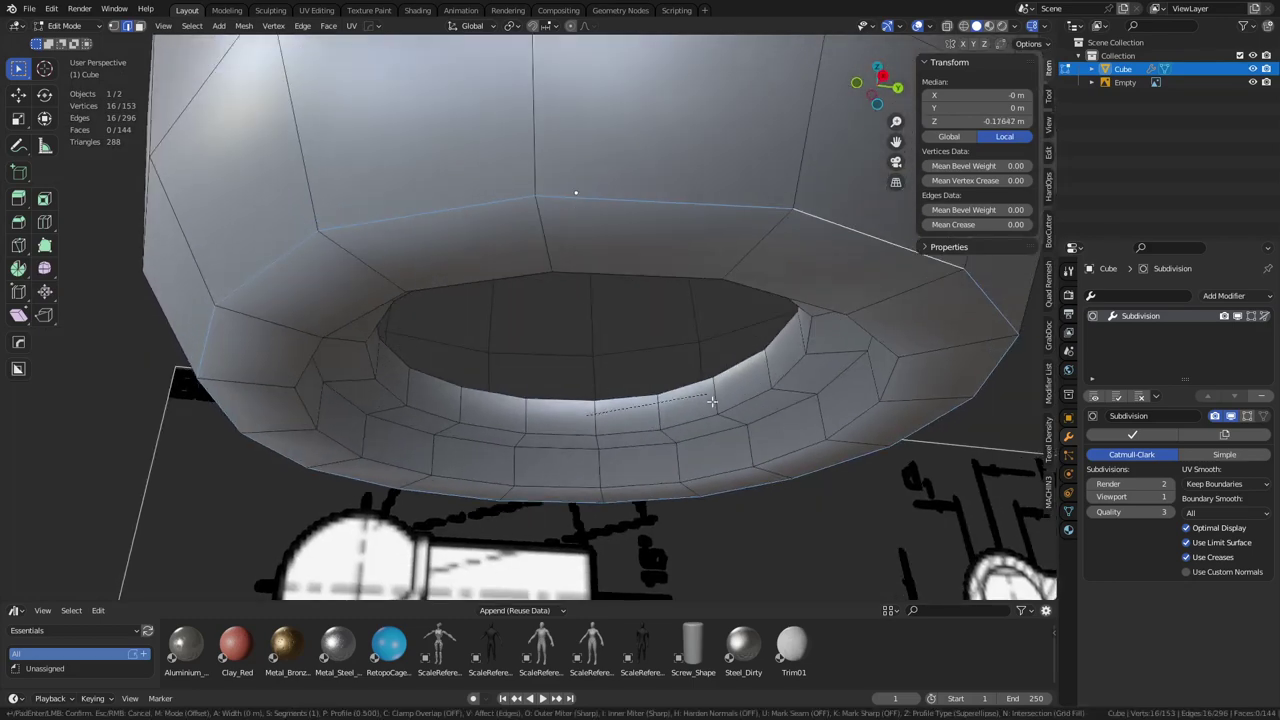
{"action": "key", "text": "ctrl+b"}
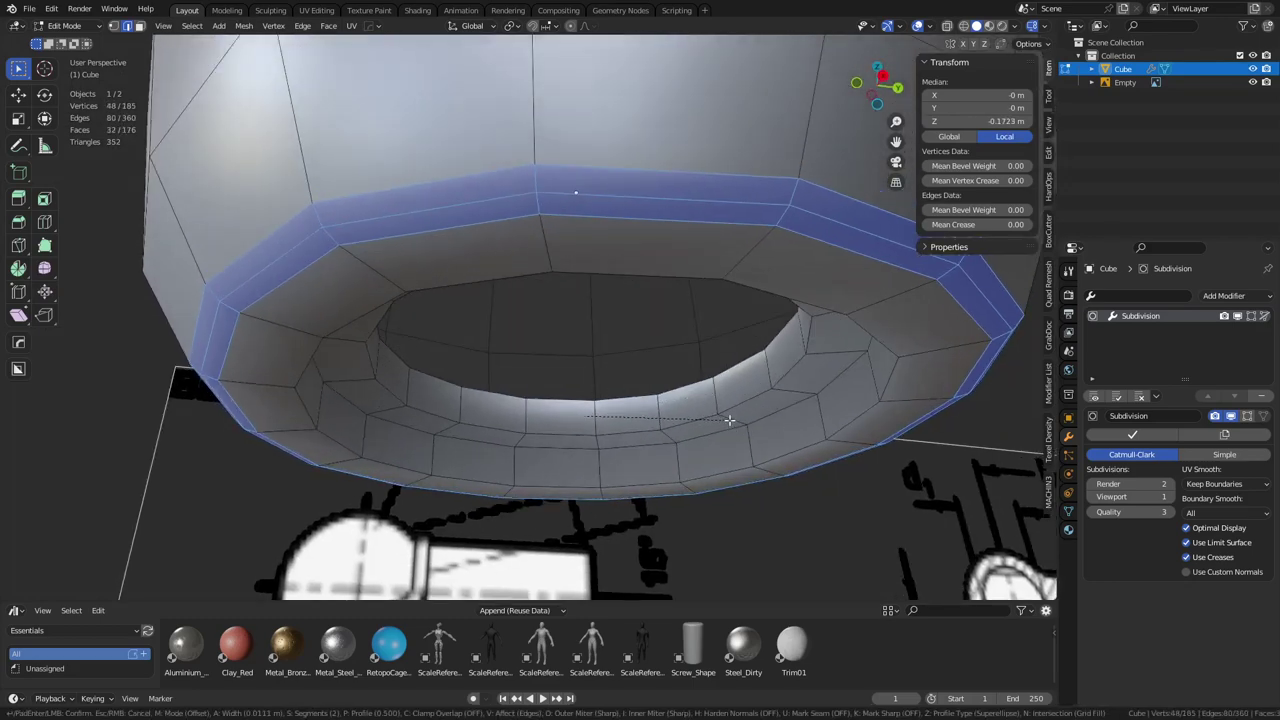
{"action": "left_click", "coordinate": [724, 417]}
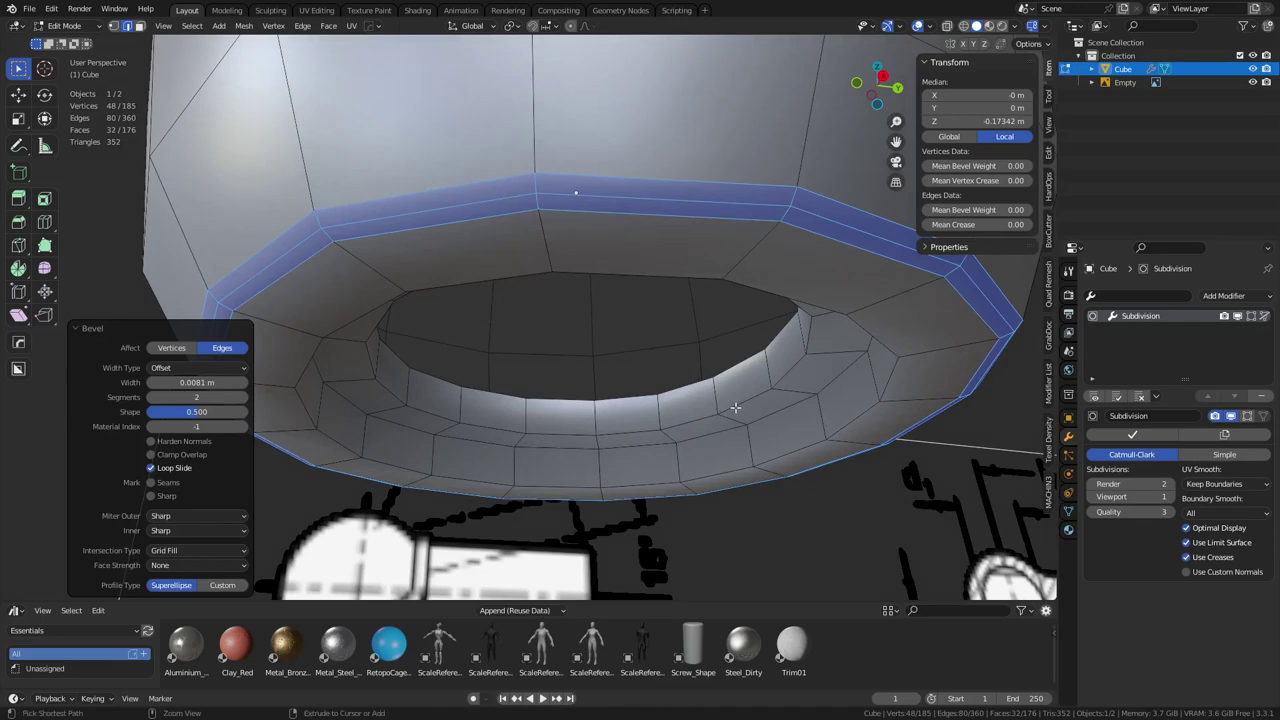
{"action": "key", "text": "ctrl+z"}
Add offset support loops on both sides of the rim's outer edge, with even spacing and a slide factor of about -0.89
{"action": "key", "text": "ctrl+r"}
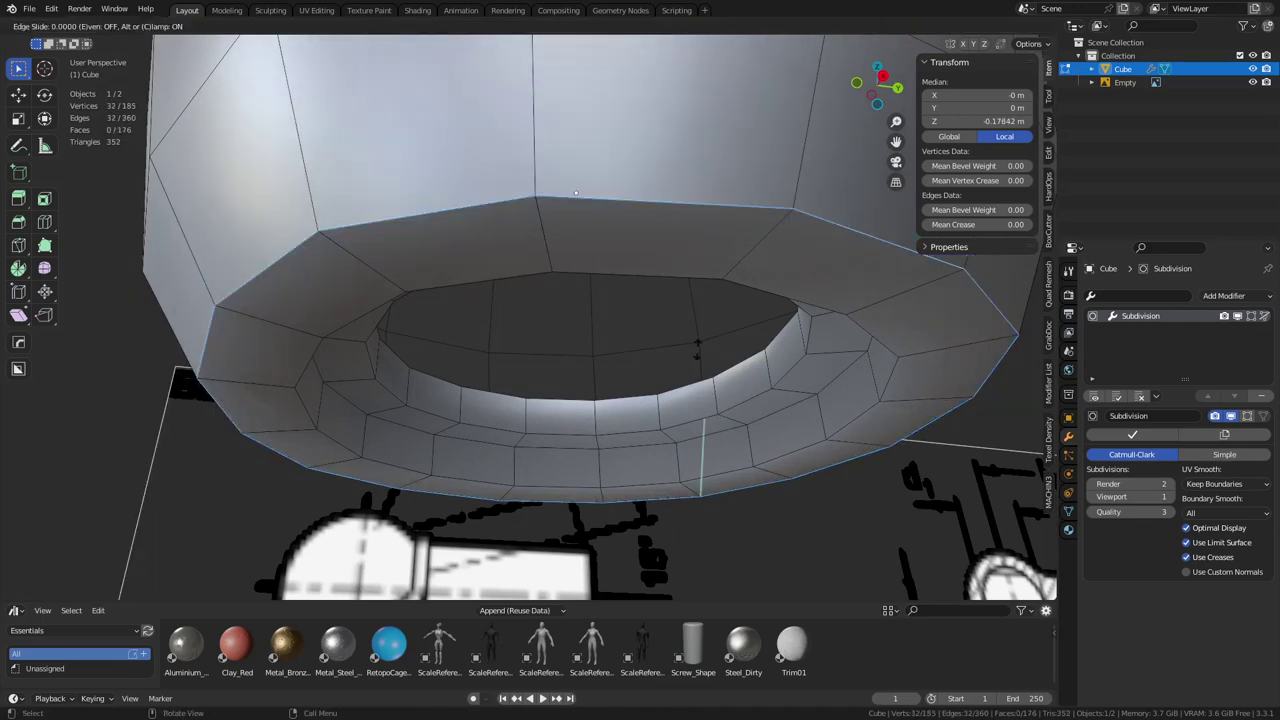
{"action": "left_click", "coordinate": [697, 349]}
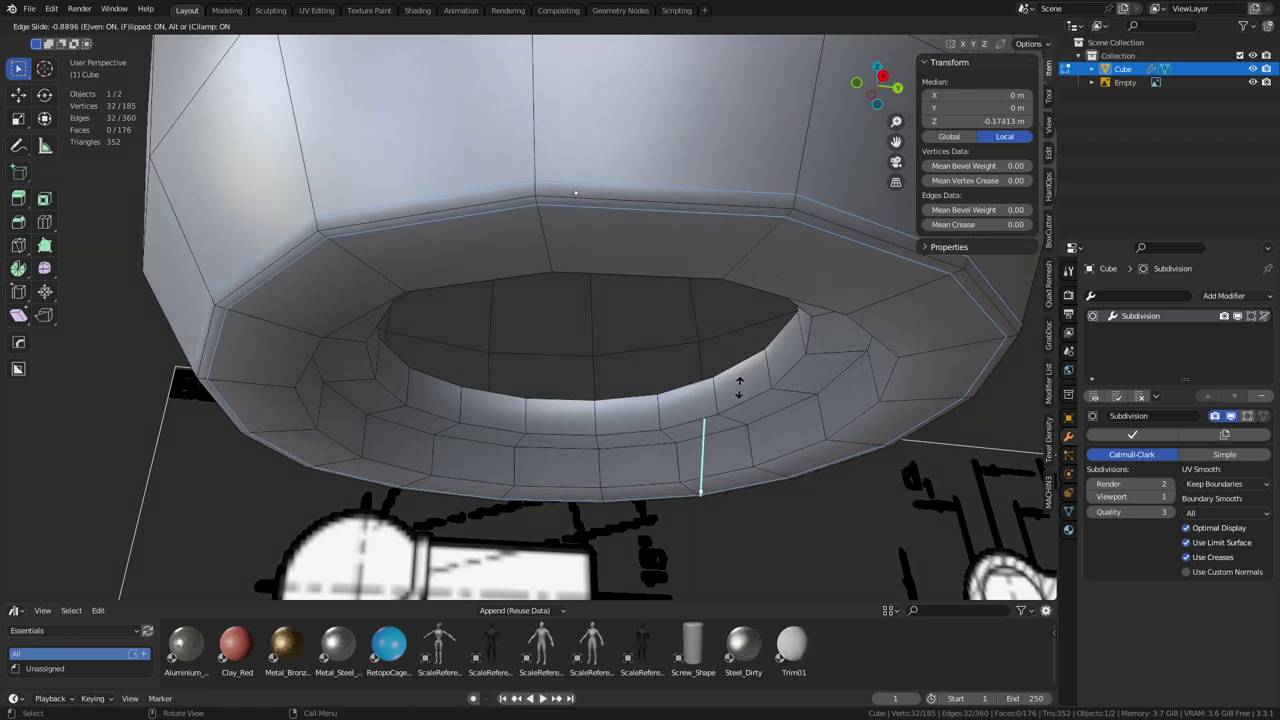
{"action": "left_click", "coordinate": [739, 385]}
Select the three corner edge loops of the stepped opening and add offset support loops beside them with a factor of about -0.847
{"action": "left_click", "coordinate": [316, 432], "text": "alt"}
{"action": "left_click", "coordinate": [356, 405], "text": "alt"}
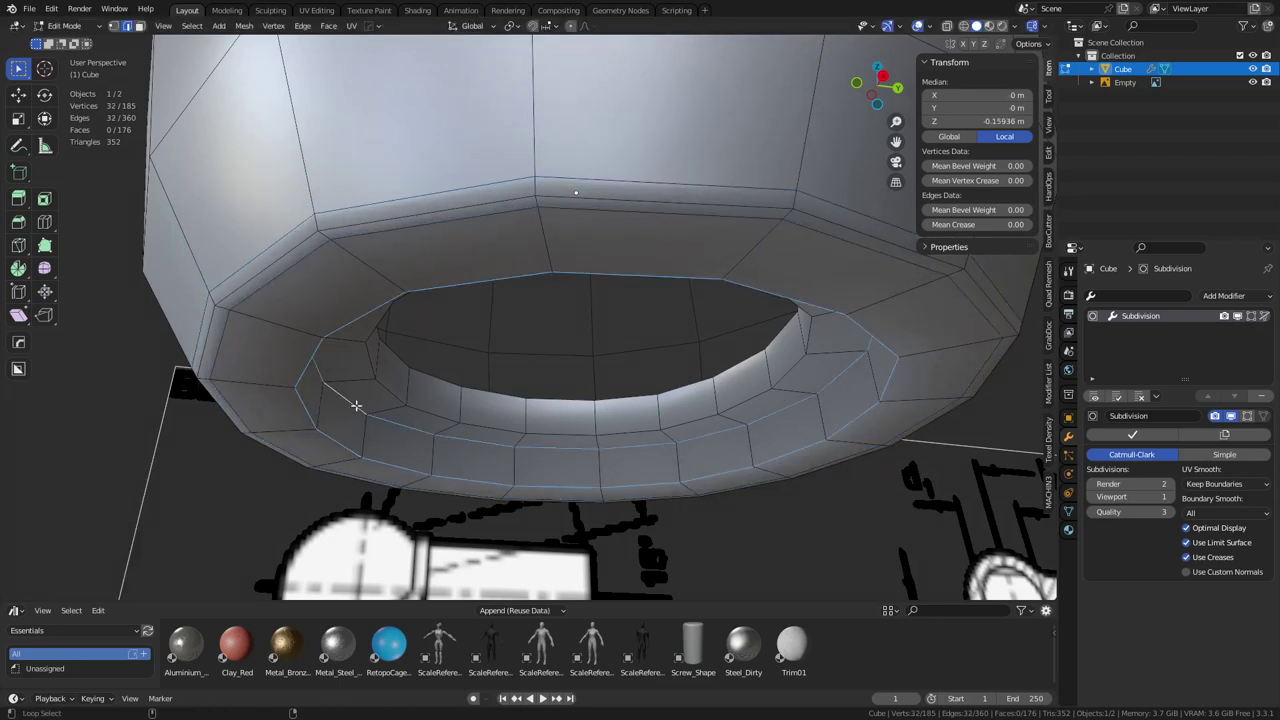
{"action": "left_click", "coordinate": [387, 387], "text": "alt+shift"}
{"action": "key", "text": "ctrl+shift+r"}
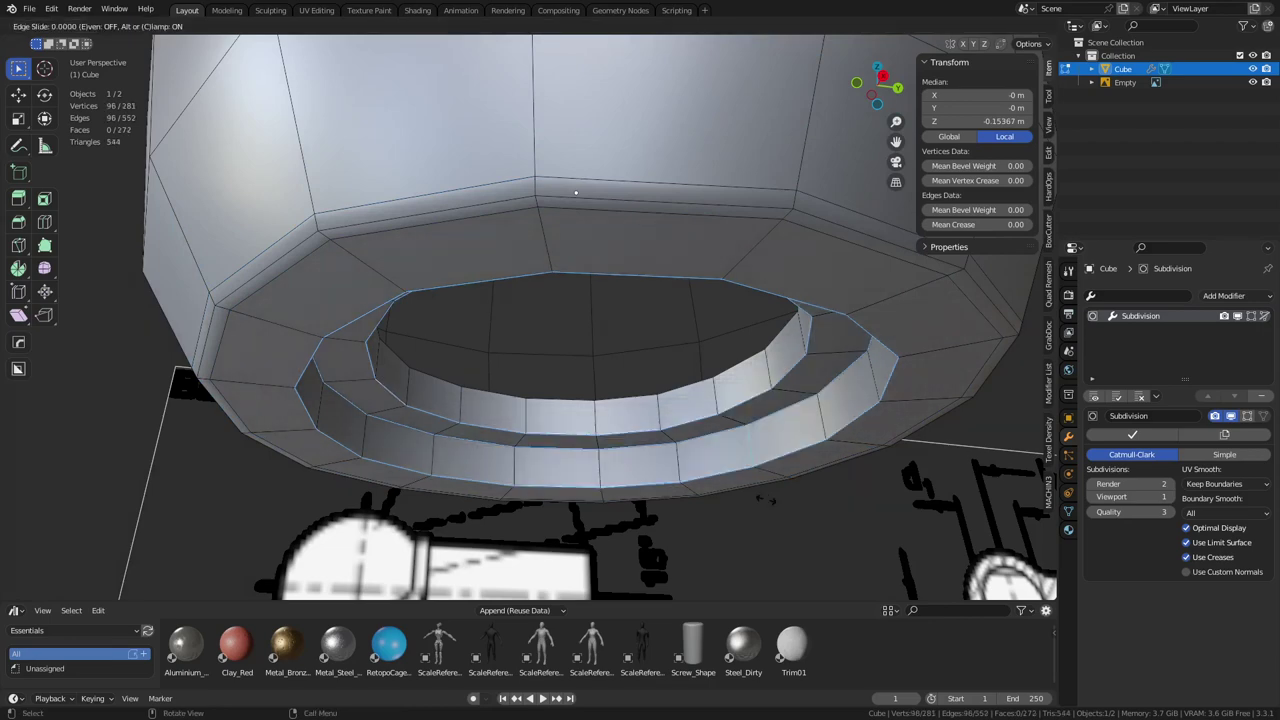
{"action": "key", "text": "e"}
{"action": "key", "text": "f"}
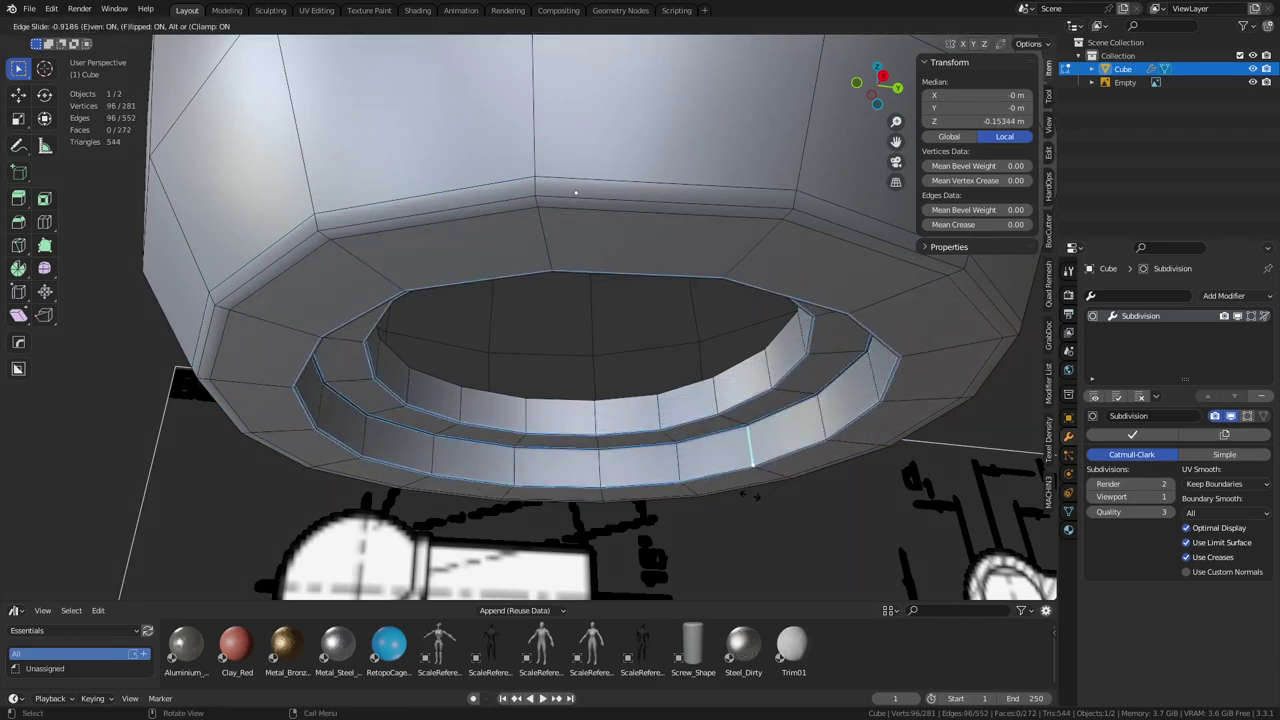
{"action": "key", "text": "e"}
{"action": "left_click", "coordinate": [751, 495]}
Return to Object Mode with nothing selected and examine the sharpened stepped rim from below
{"action": "middle_click_drag", "start_coordinate": [445, 411], "coordinate": [362, 392]}
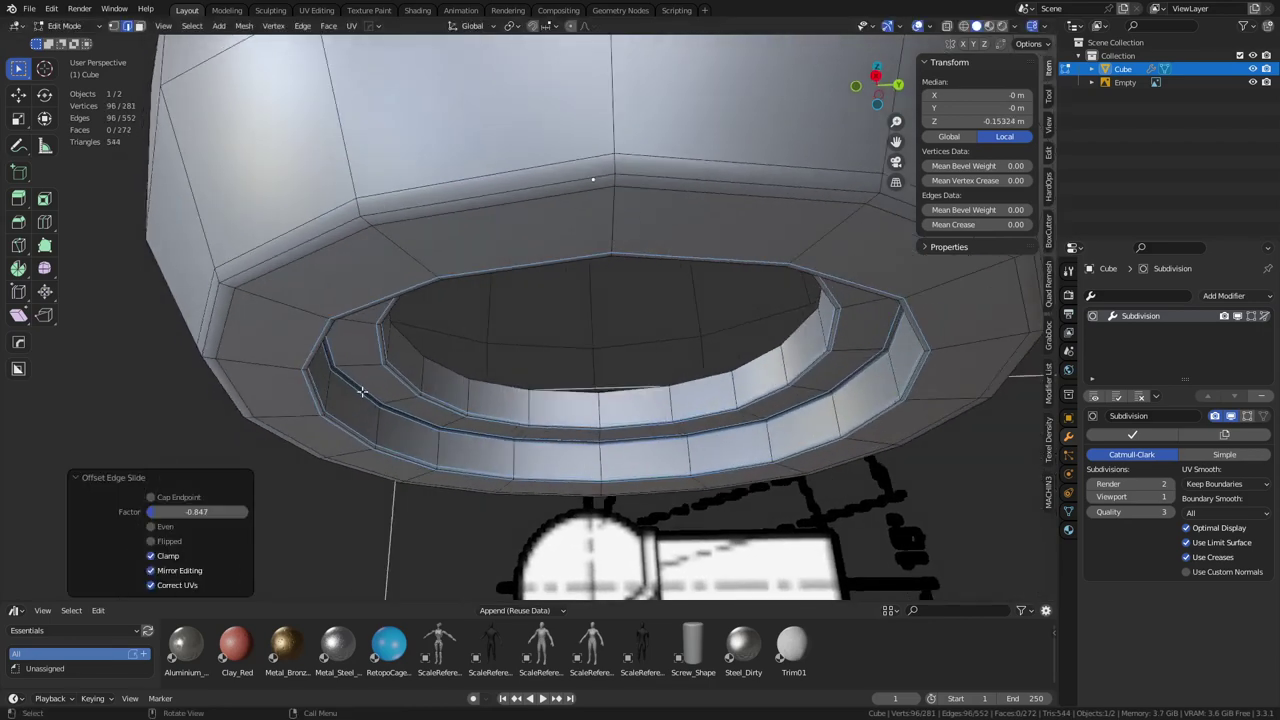
{"action": "key", "text": "ctrl+Tab"}
{"action": "left_click", "coordinate": [502, 475]}
{"action": "scroll", "coordinate": [345, 508], "scroll_direction": "down", "scroll_amount": 3}
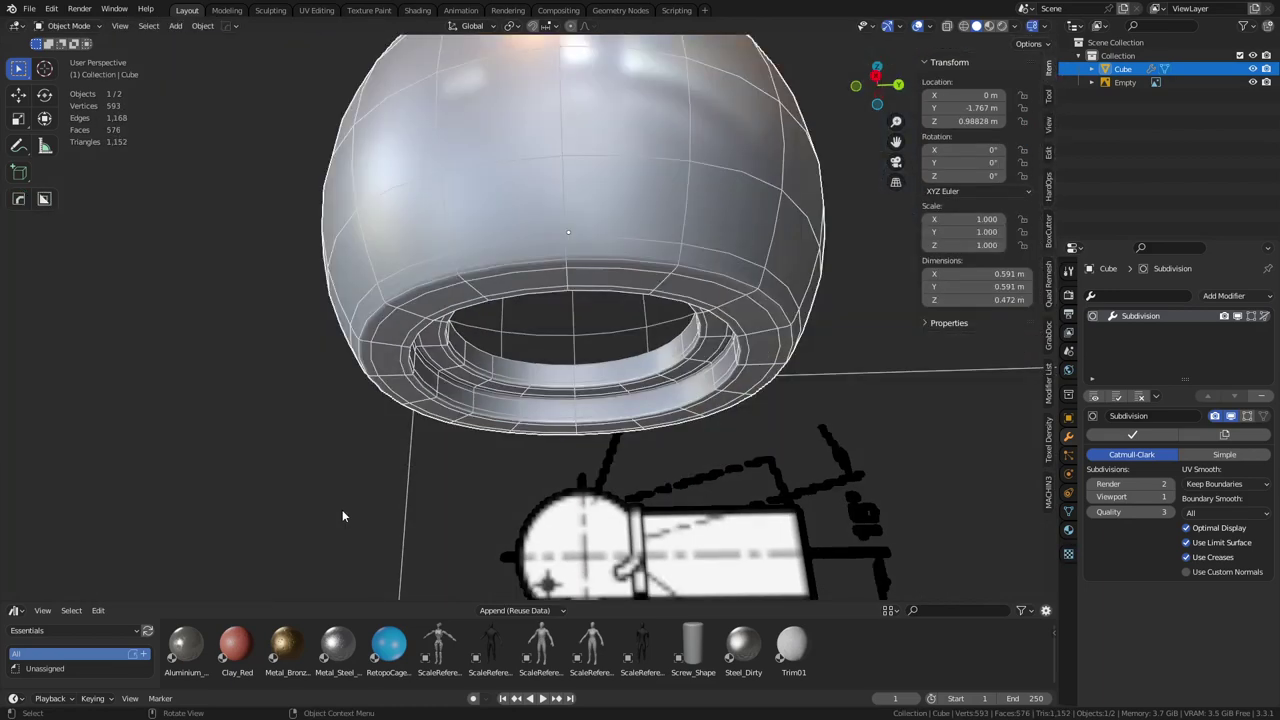
{"action": "left_click", "coordinate": [342, 509]}
{"action": "middle_click_drag", "start_coordinate": [352, 456], "coordinate": [564, 283]}
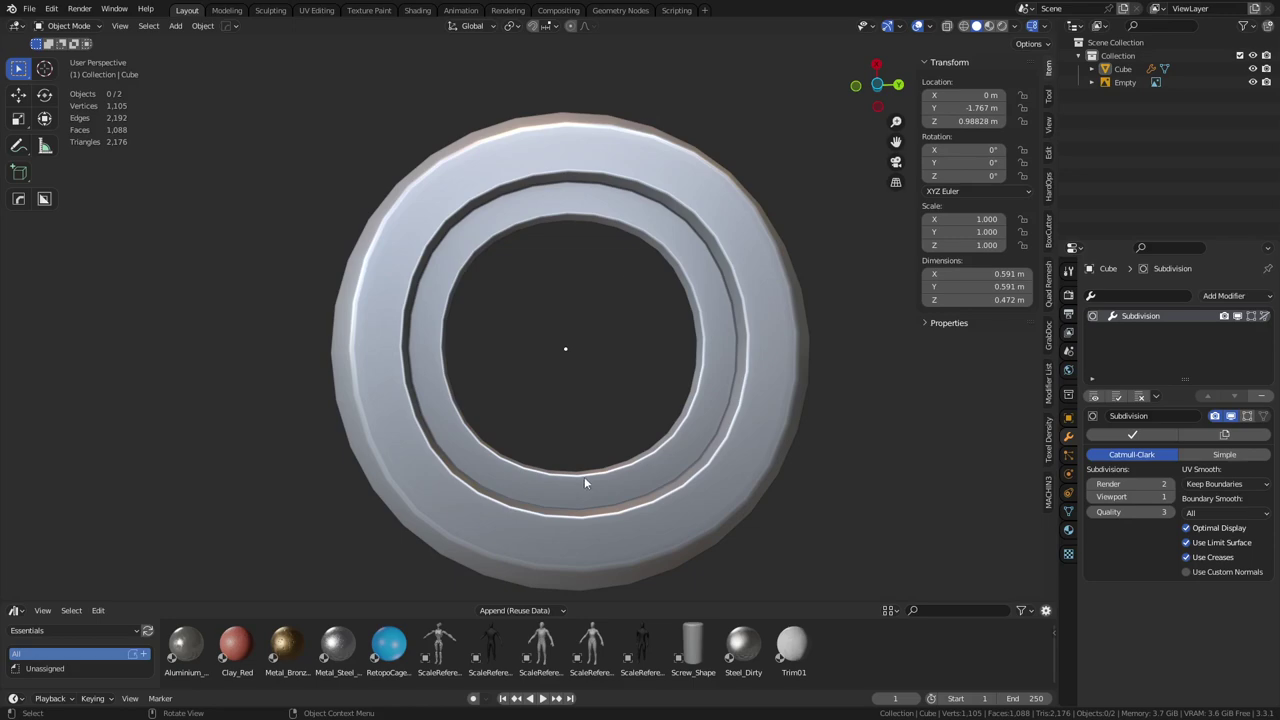
{"action": "mouse_move", "coordinate": [585, 483]}
{"action": "middle_mouse_down"}
{"action": "mouse_move", "coordinate": [551, 471]}
{"action": "mouse_move", "coordinate": [580, 480]}
{"action": "middle_mouse_up"}
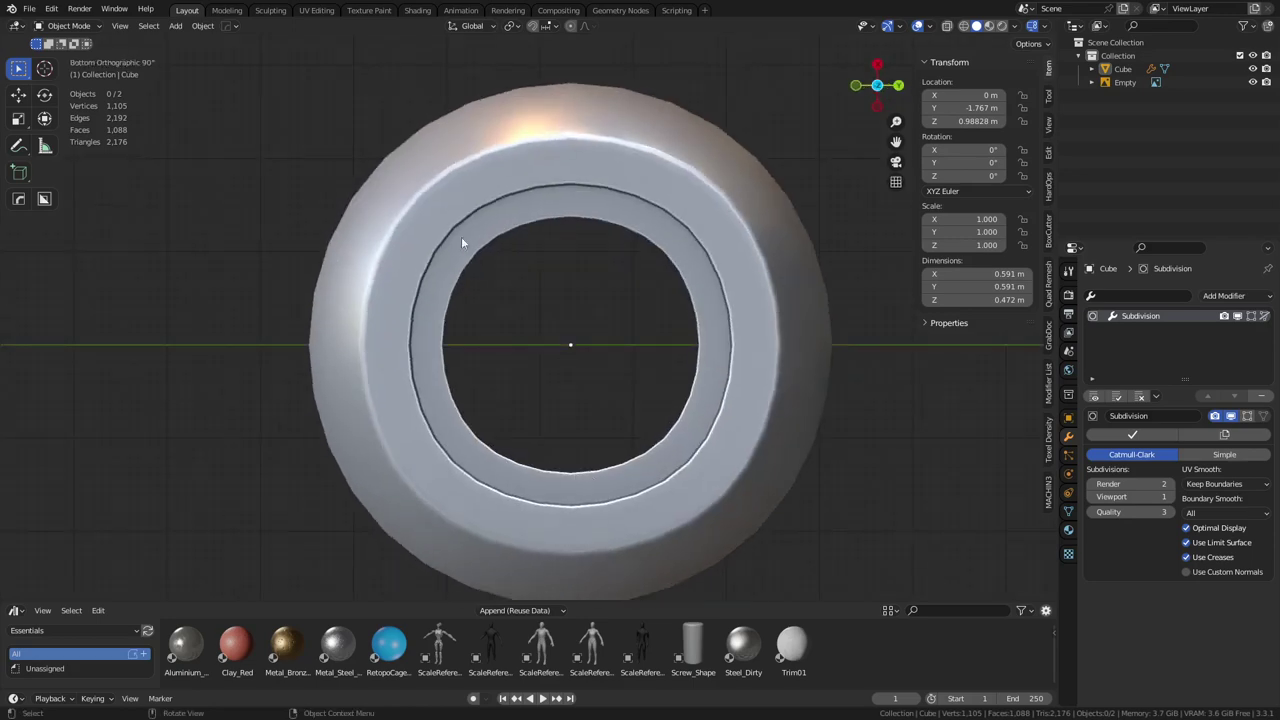
Reopen the mesh in Edit Mode and select the opening's innermost boundary loop together with its neighbouring support loop
{"action": "key", "text": "Tab"}
{"action": "middle_click_drag", "start_coordinate": [490, 387], "coordinate": [482, 327]}
{"action": "scroll", "coordinate": [487, 343], "scroll_direction": "up", "scroll_amount": 2}
{"action": "middle_click_drag", "start_coordinate": [476, 388], "coordinate": [360, 440]}
{"action": "scroll", "coordinate": [584, 466], "scroll_direction": "up", "scroll_amount": 3}
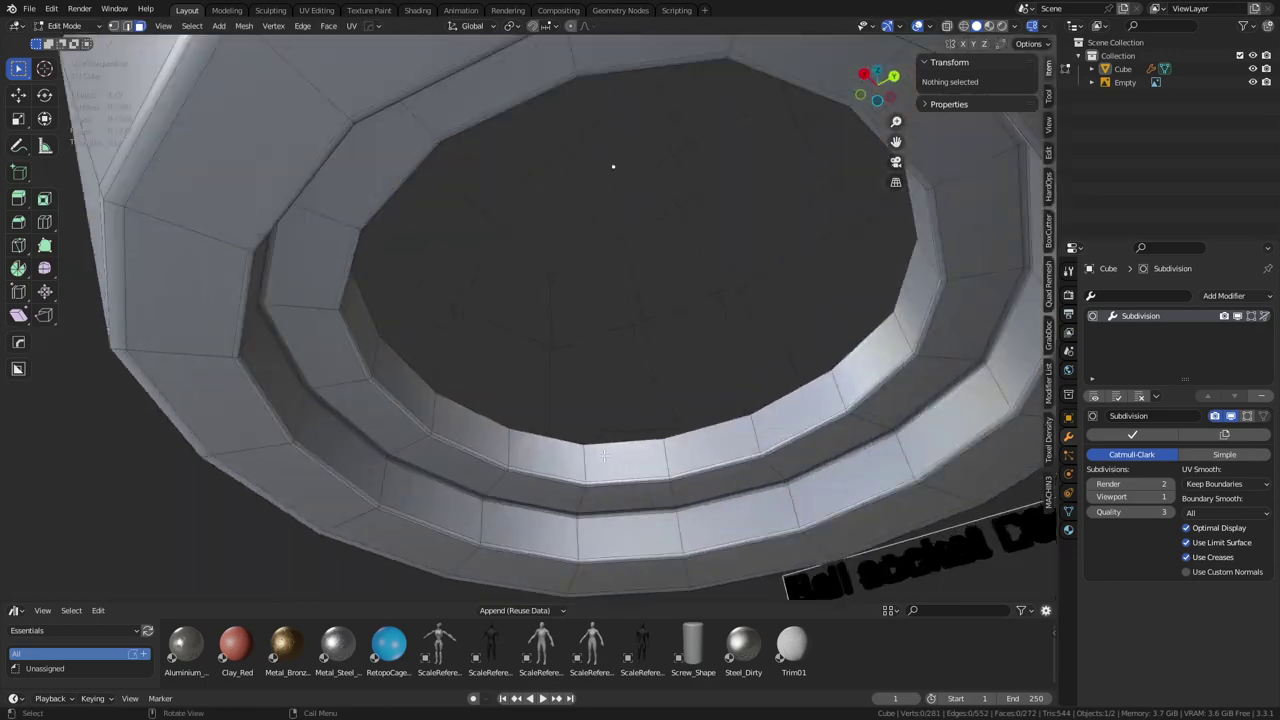
{"action": "middle_click_drag", "start_coordinate": [584, 466], "coordinate": [595, 407], "text": "shift"}
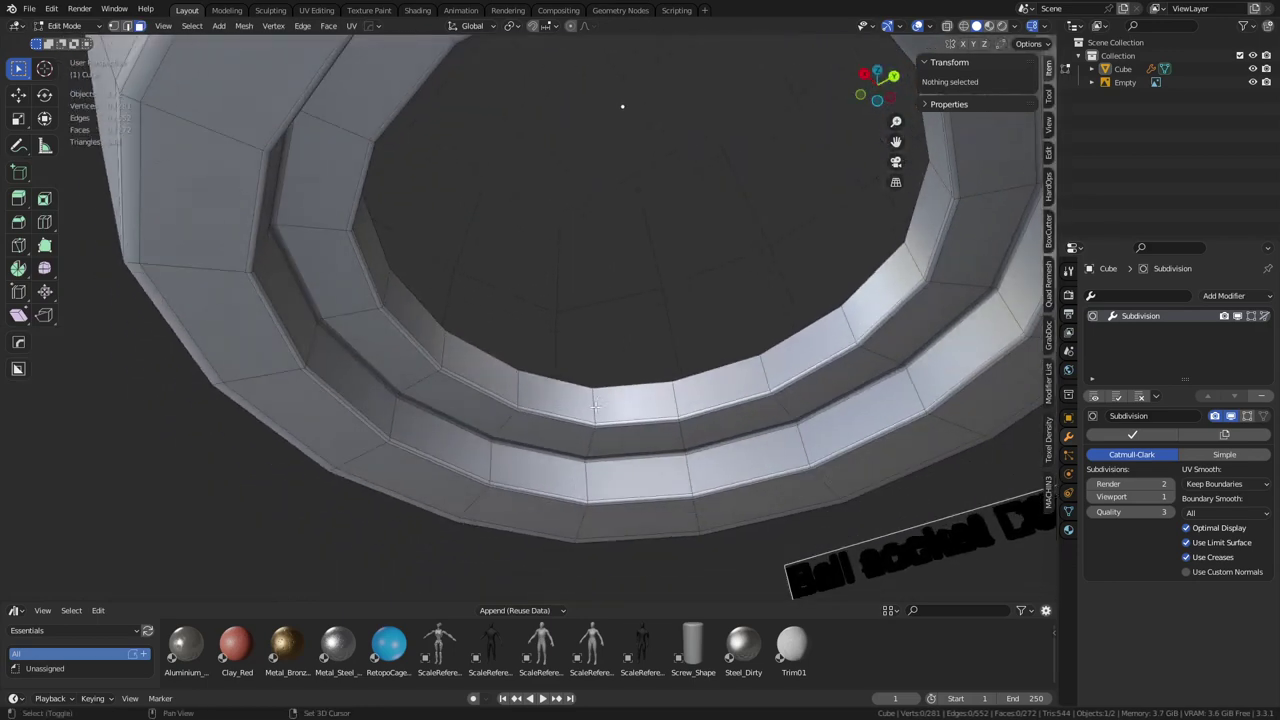
{"action": "left_click", "coordinate": [479, 351]}
{"action": "double_click", "coordinate": [480, 401]}
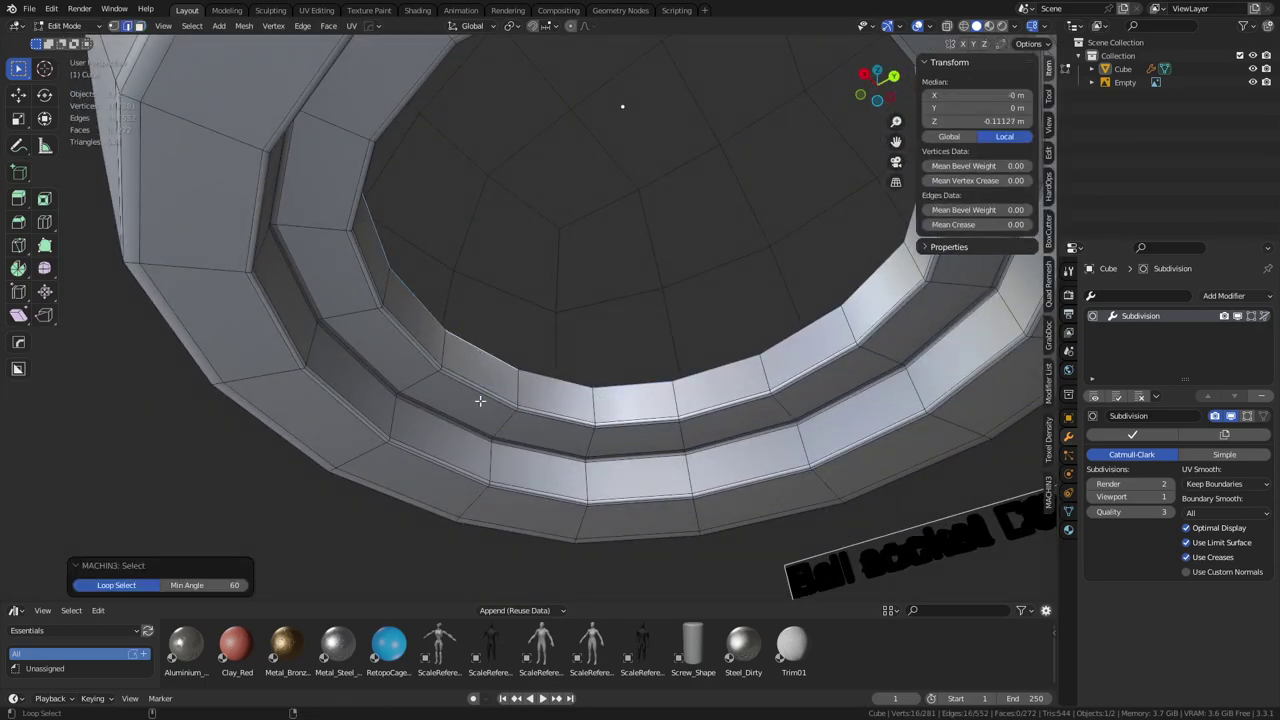
{"action": "left_click", "coordinate": [479, 382], "text": "alt+shift"}
{"action": "key", "text": "ctrl+z"}
{"action": "left_click", "coordinate": [476, 392], "text": "alt+shift"}
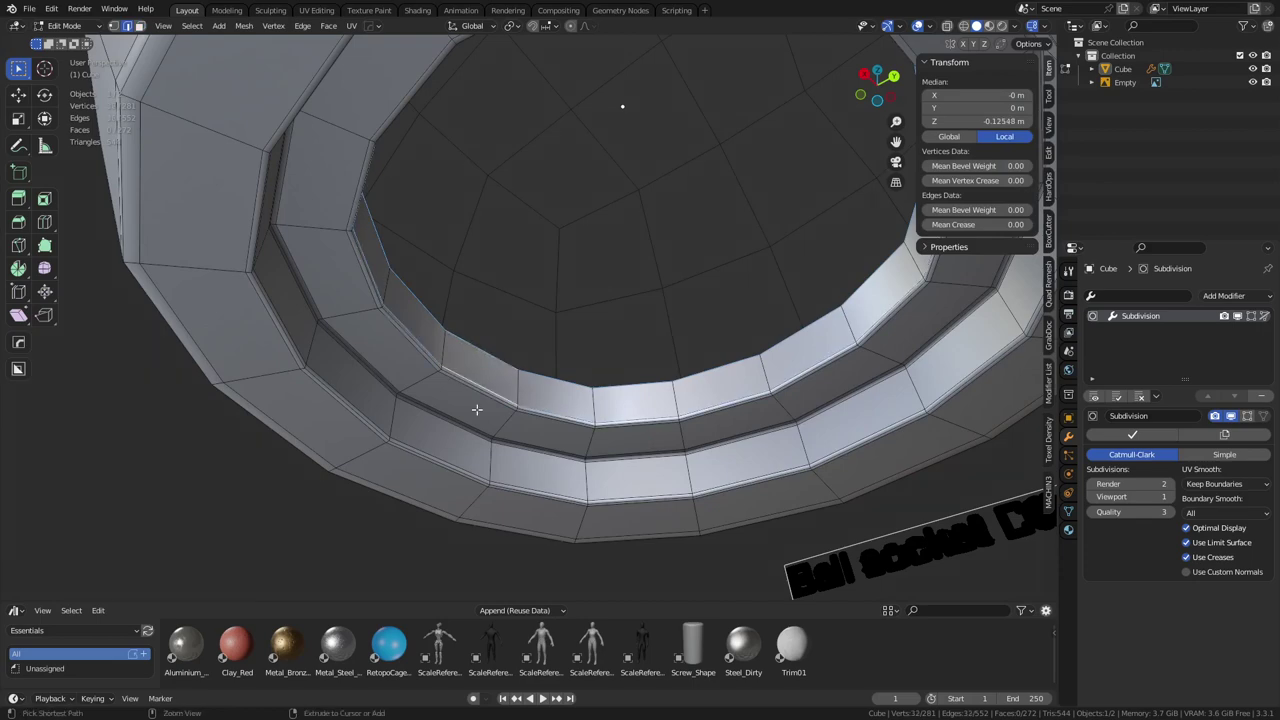
Extend the selection with the remaining edge loops of the inner lip, the recessed corner and the opening's outer step edge
{"action": "scroll", "coordinate": [465, 420], "scroll_direction": "up", "scroll_amount": 3}
{"action": "left_click", "coordinate": [427, 420], "text": "alt+shift"}
{"action": "left_click", "coordinate": [423, 424], "text": "alt+shift"}
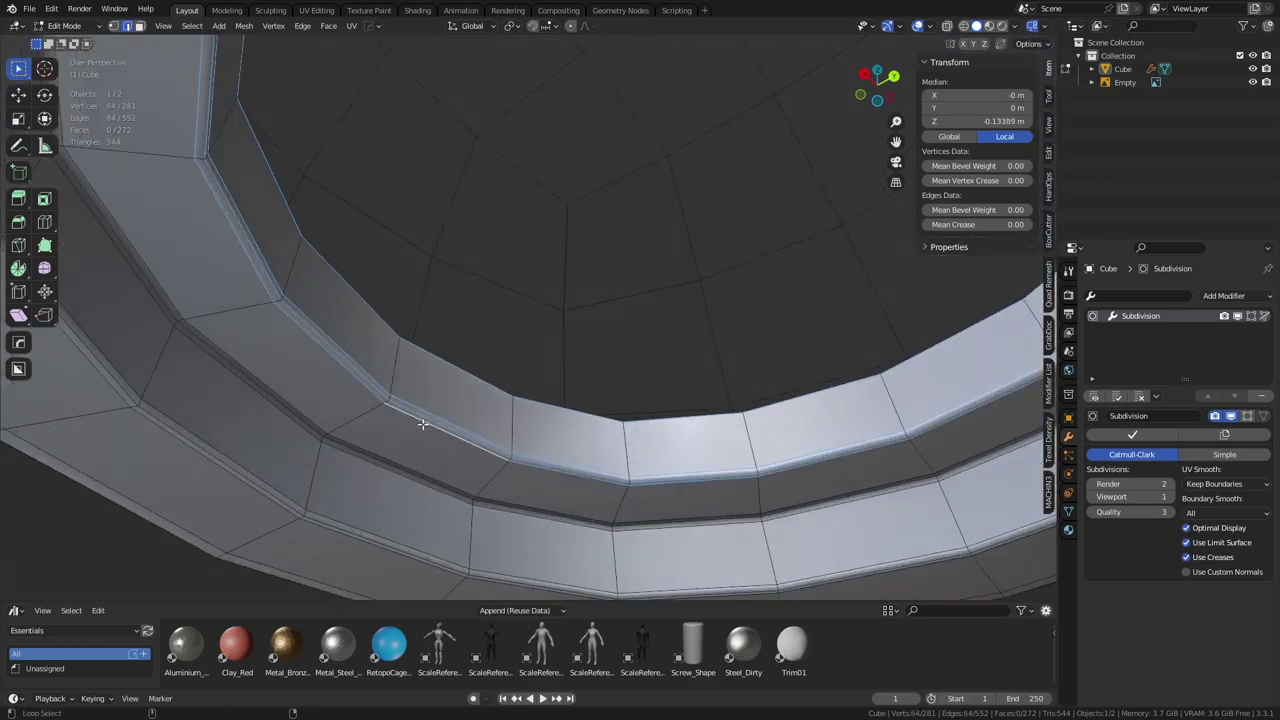
{"action": "left_click", "coordinate": [386, 461], "text": "alt+shift"}
{"action": "left_click", "coordinate": [385, 456], "text": "alt+shift"}
{"action": "left_click", "coordinate": [365, 530], "text": "alt+shift"}
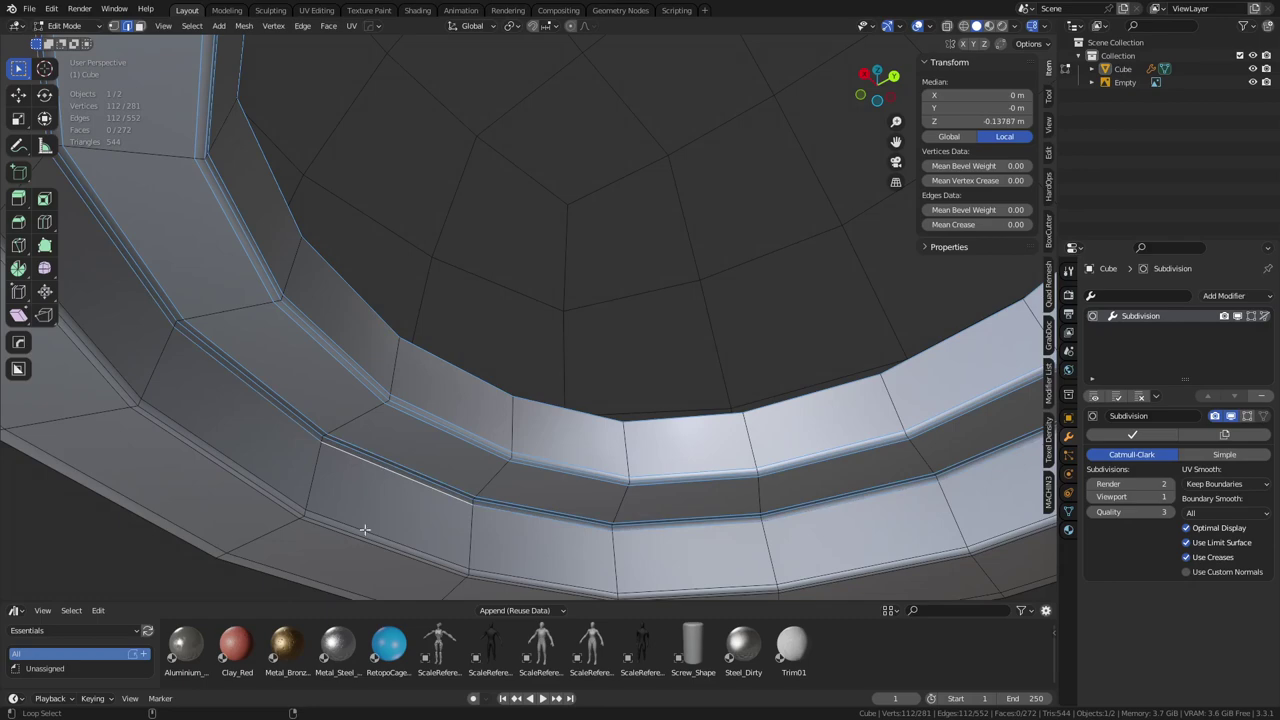
{"action": "left_click", "coordinate": [366, 535], "text": "alt+shift"}
{"action": "left_click", "coordinate": [366, 537], "text": "alt+shift"}
{"action": "left_click", "coordinate": [370, 545], "text": "alt+shift"}
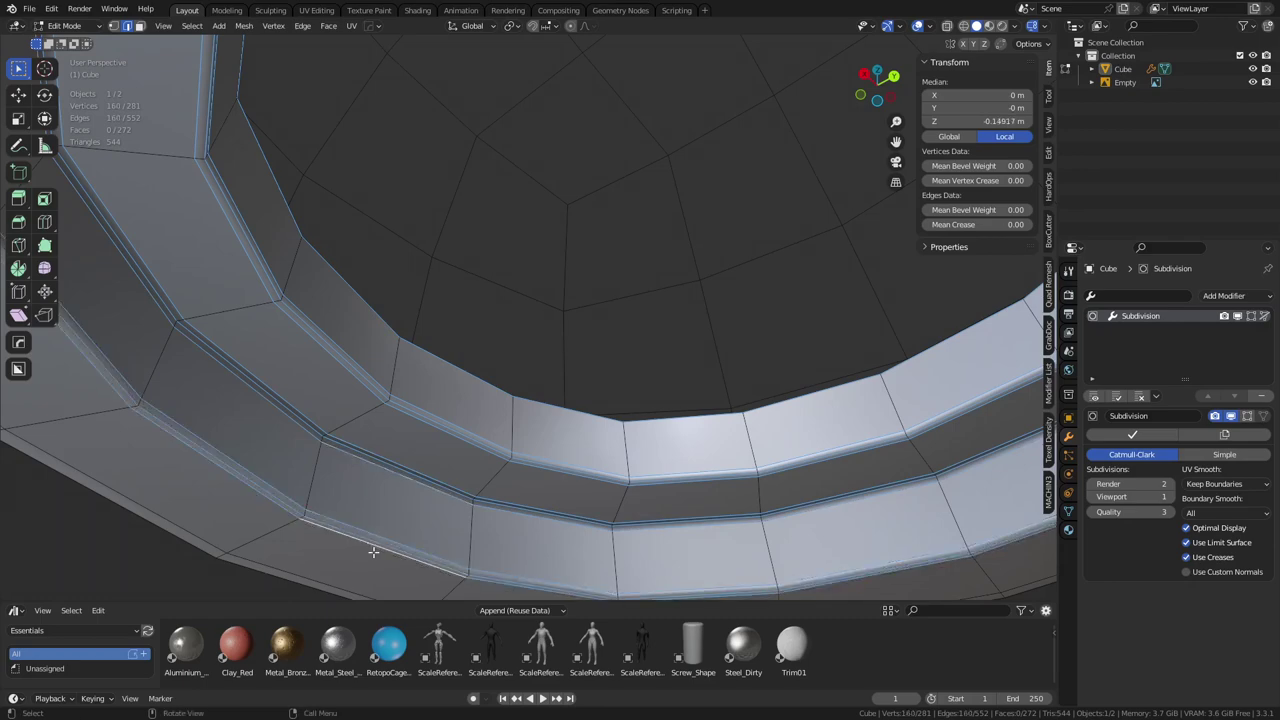
Add the three edge loops along the head's outer lower rim to the selection
{"action": "middle_click_drag", "start_coordinate": [374, 549], "coordinate": [446, 472]}
{"action": "left_click", "coordinate": [401, 507], "text": "alt+shift"}
{"action": "scroll", "coordinate": [399, 505], "scroll_direction": "down", "scroll_amount": 1}
{"action": "middle_click_drag", "start_coordinate": [380, 440], "coordinate": [540, 485]}
{"action": "left_click", "coordinate": [398, 168], "text": "alt+shift"}
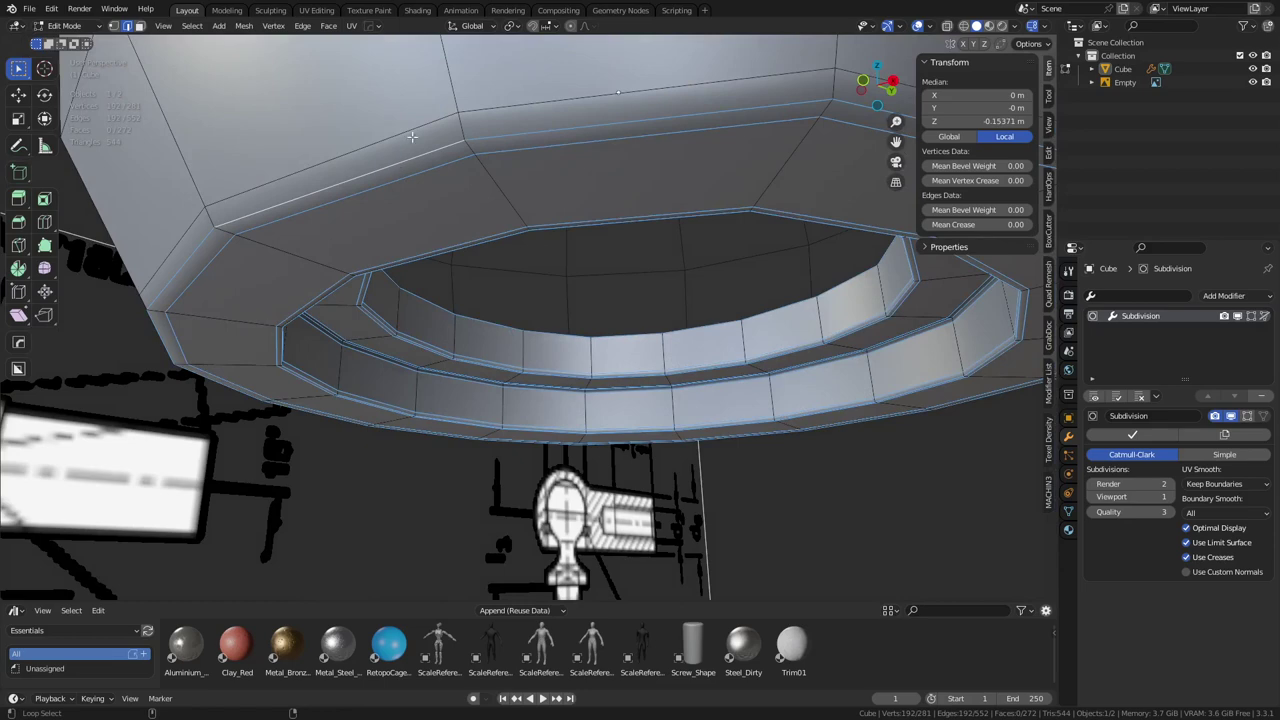
{"action": "left_click", "coordinate": [412, 136], "text": "alt+shift"}
{"action": "middle_click_drag", "start_coordinate": [412, 136], "coordinate": [590, 262]}
Round all the selected rim loops with LoopTools Circle, using Best fit, Flatten and Regular at 100% influence
{"action": "right_click", "coordinate": [670, 302]}
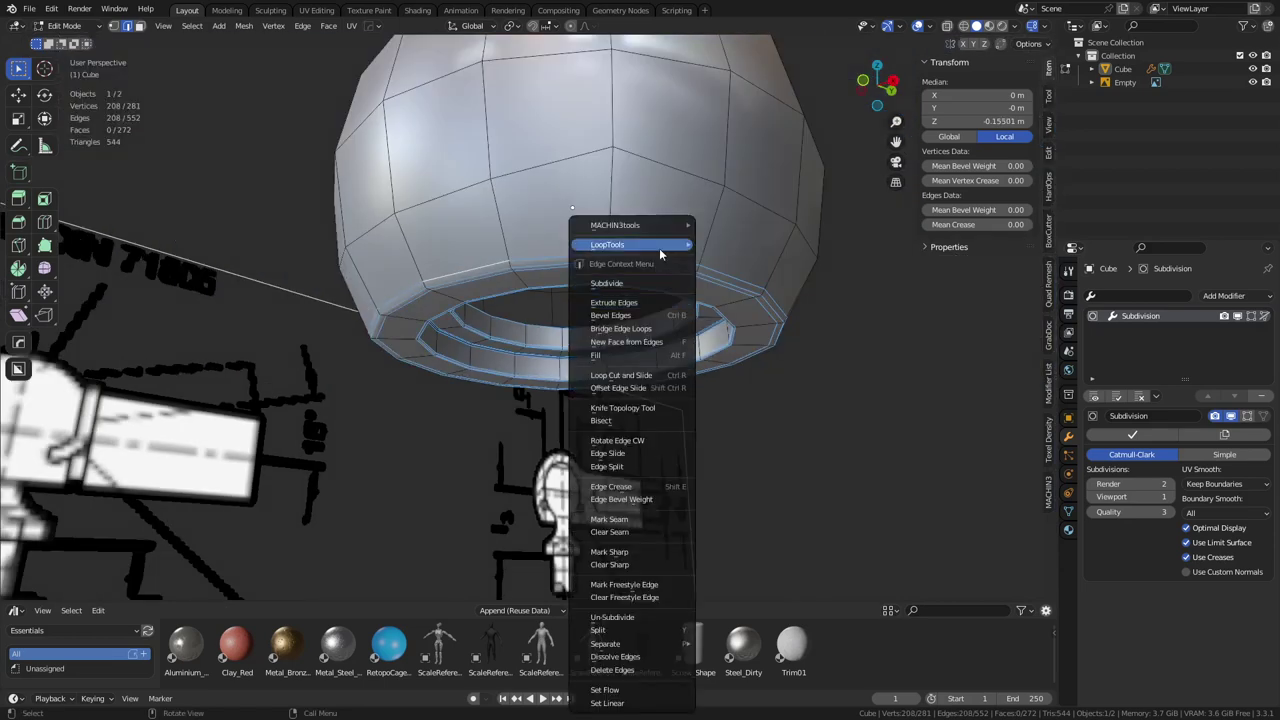
{"action": "mouse_move", "coordinate": [660, 250]}
{"action": "left_click", "coordinate": [736, 258]}
{"action": "middle_click_drag", "start_coordinate": [830, 434], "coordinate": [757, 332]}
{"action": "middle_click_drag", "start_coordinate": [636, 388], "coordinate": [328, 230]}
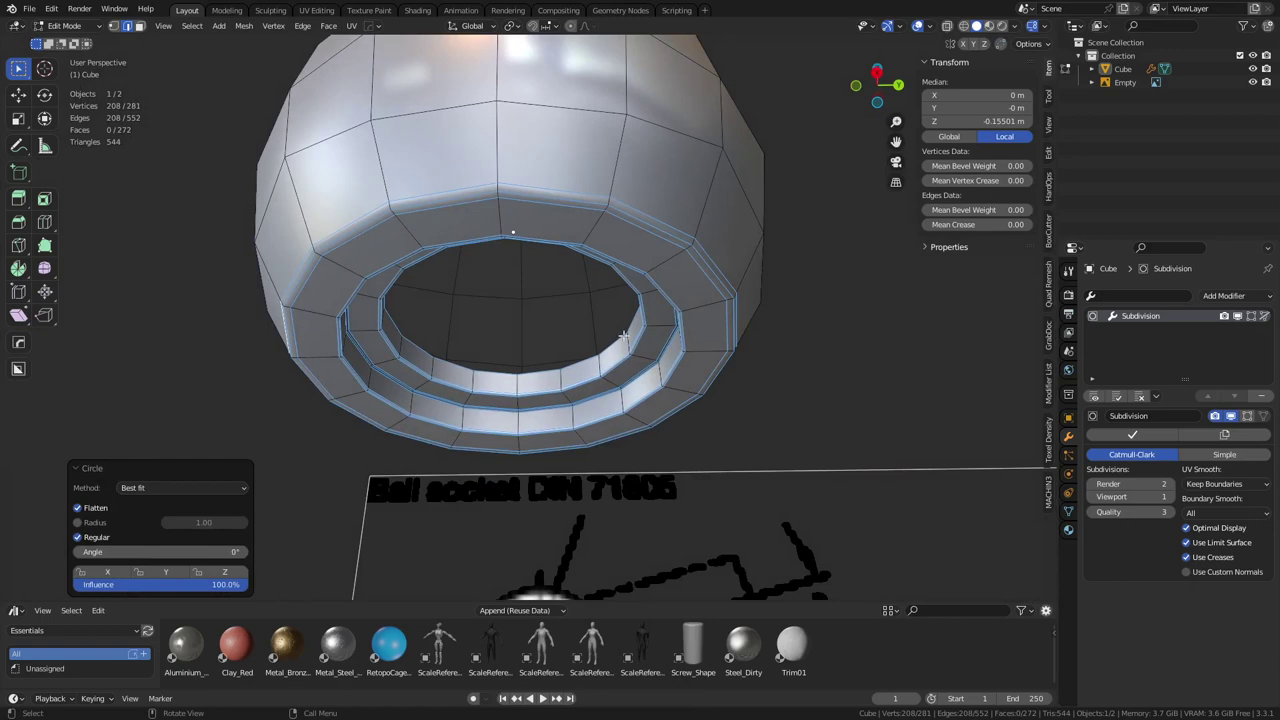
Compare the smoothed head with the reference drawing in the right view in Object Mode
{"action": "middle_click_drag", "start_coordinate": [608, 143], "coordinate": [617, 197], "text": "alt"}
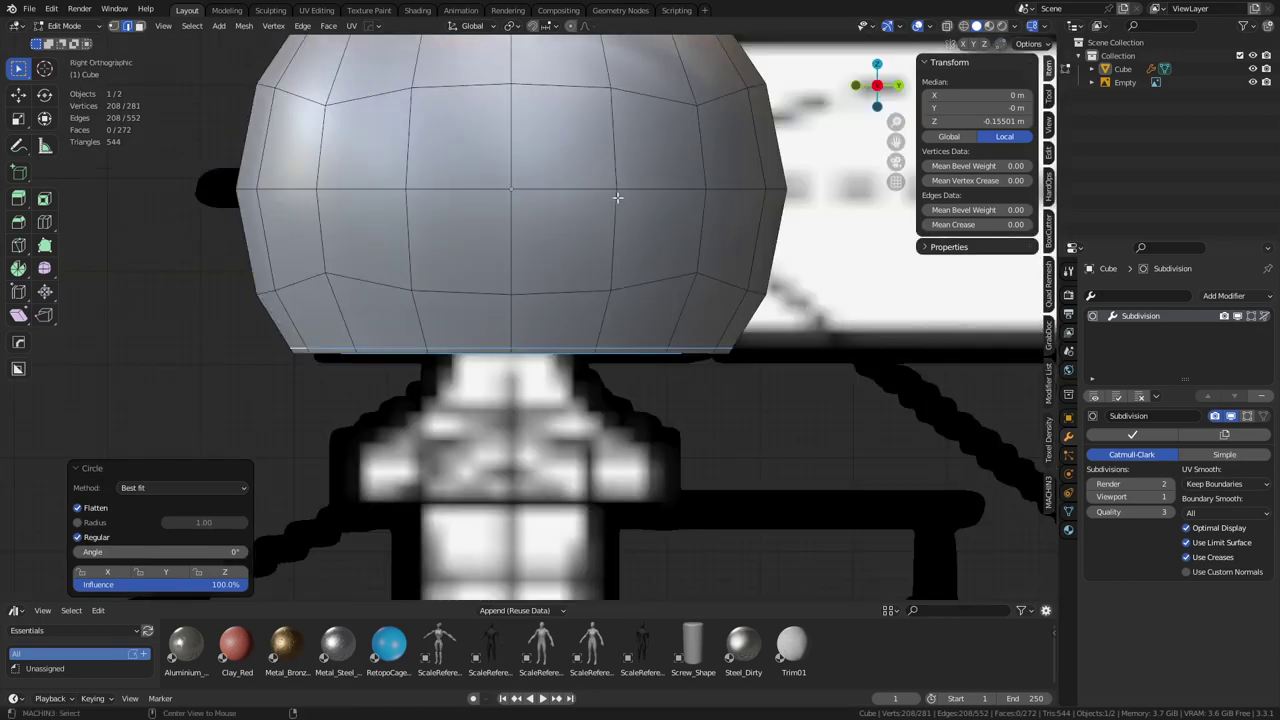
{"action": "middle_click_drag", "start_coordinate": [686, 309], "coordinate": [674, 337], "text": "shift"}
{"action": "key", "text": "ctrl+Tab"}
{"action": "left_click", "coordinate": [578, 332]}
{"action": "scroll", "coordinate": [611, 472], "scroll_direction": "down", "scroll_amount": 3}
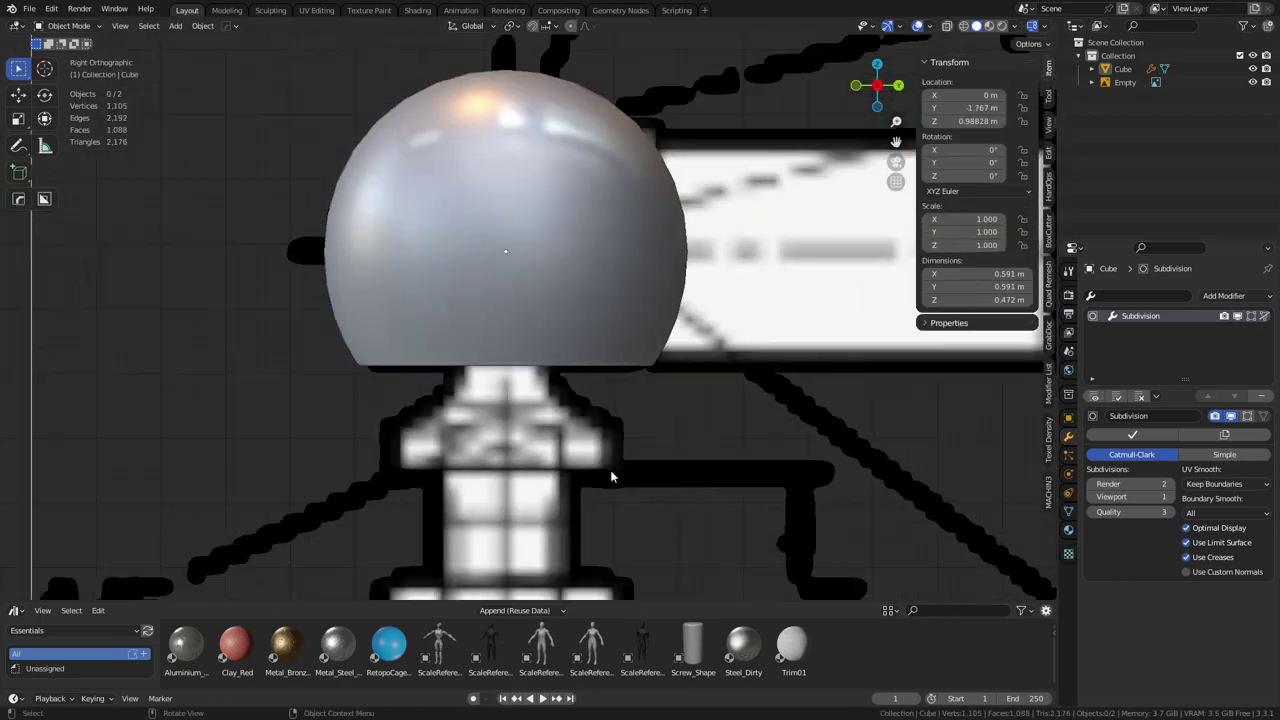
{"action": "mouse_move", "coordinate": [611, 475]}
{"action": "middle_mouse_down"}
{"action": "mouse_move", "coordinate": [617, 374]}
{"action": "mouse_move", "coordinate": [626, 451]}
{"action": "mouse_move", "coordinate": [448, 433]}
{"action": "mouse_move", "coordinate": [411, 403]}
{"action": "middle_mouse_up"}
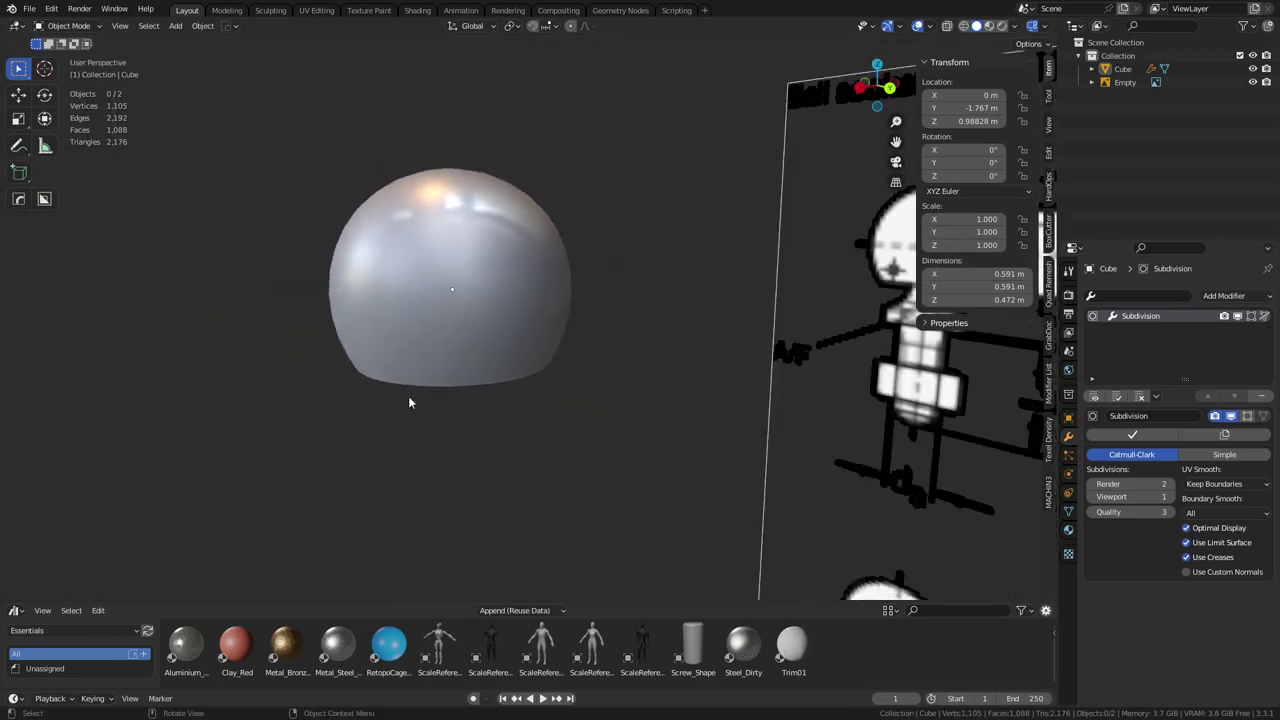
{"action": "key", "text": "KP_3"}
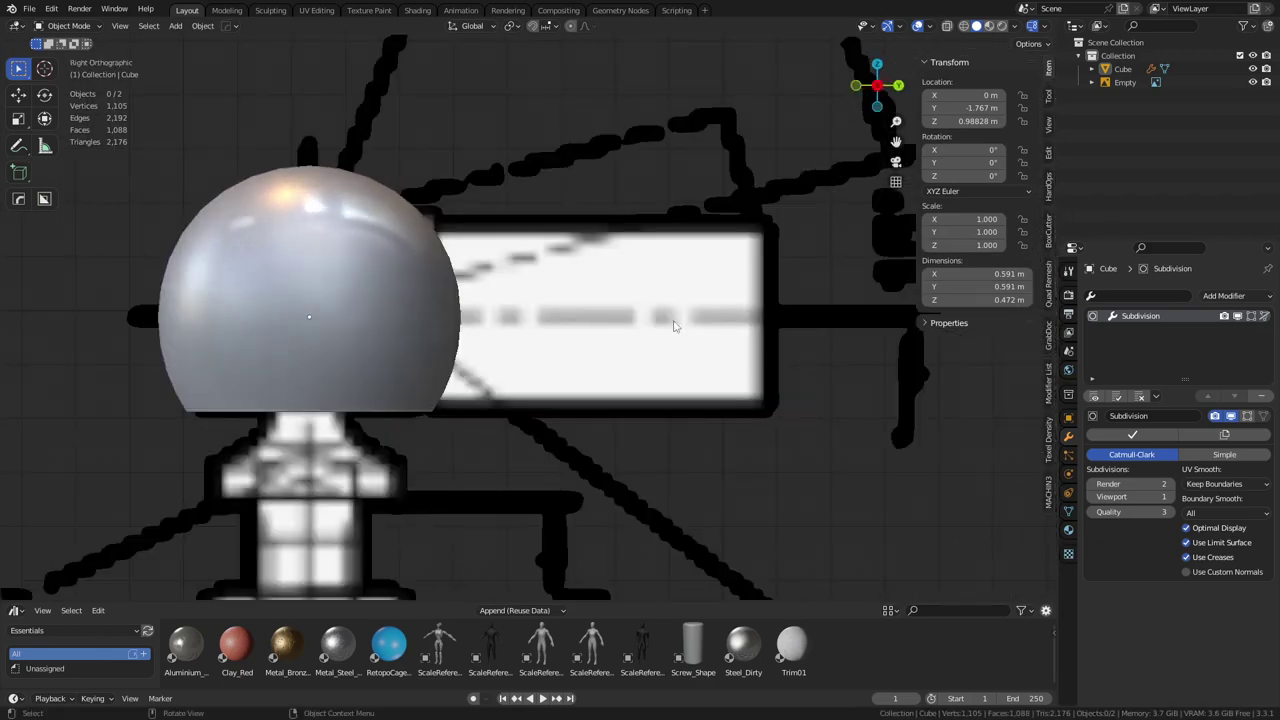
Reopen the head in Edit Mode and select the single equator vertex at its centre on the positive Y side
{"action": "key", "text": "ctrl+Tab"}
{"action": "left_click", "coordinate": [383, 354]}
{"action": "key", "text": "ctrl+Tab"}
{"action": "left_click", "coordinate": [459, 349]}
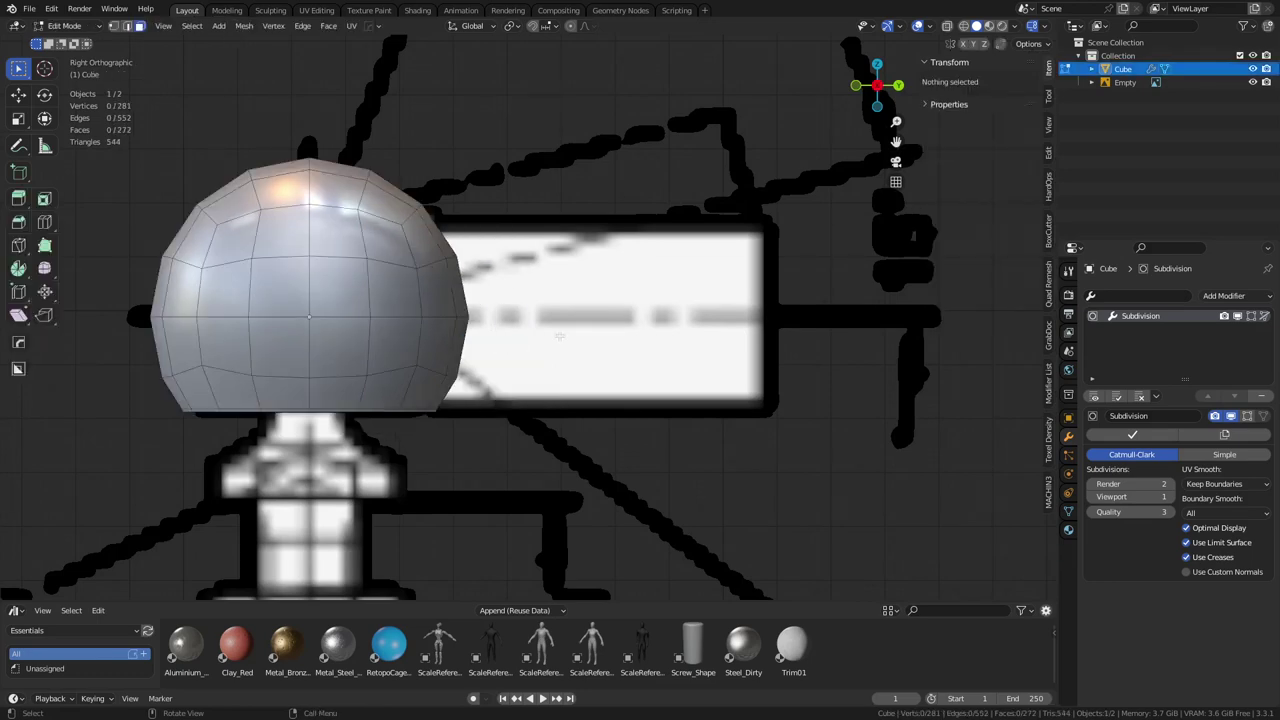
{"action": "middle_click_drag", "start_coordinate": [459, 349], "coordinate": [443, 369]}
{"action": "scroll", "coordinate": [574, 394], "scroll_direction": "up", "scroll_amount": 3}
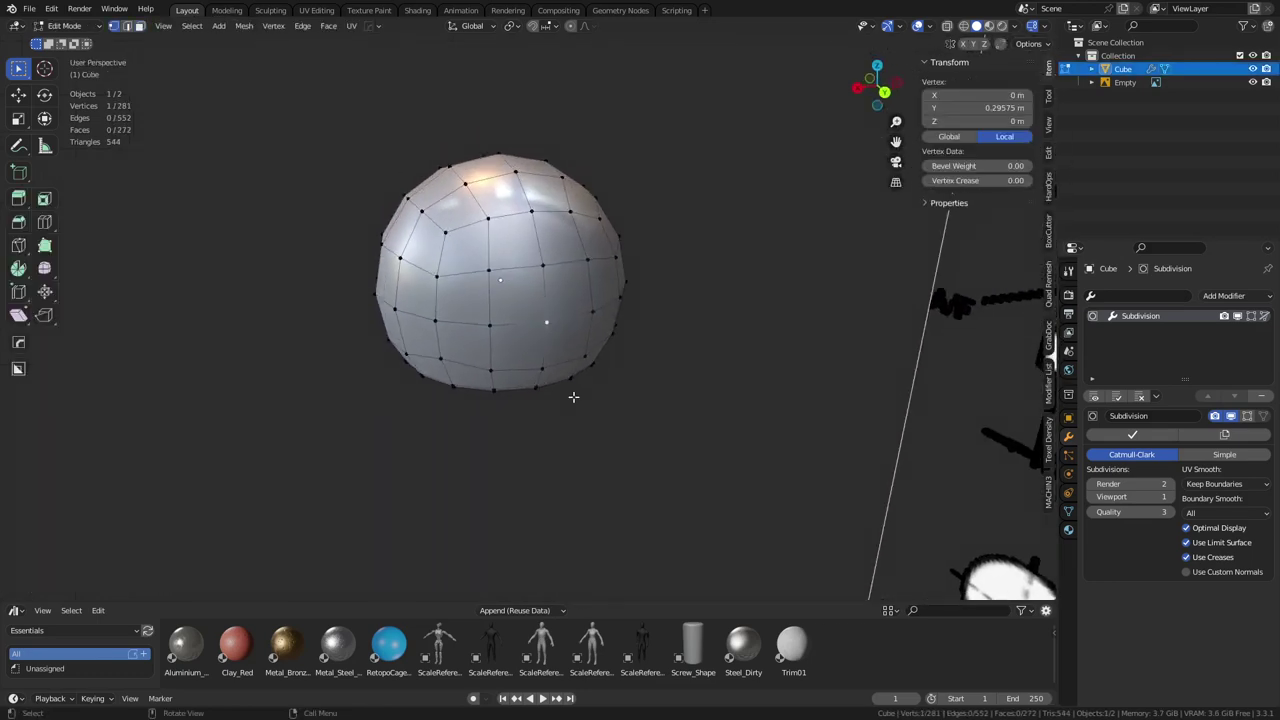
{"action": "middle_click_drag", "start_coordinate": [577, 374], "coordinate": [497, 355]}
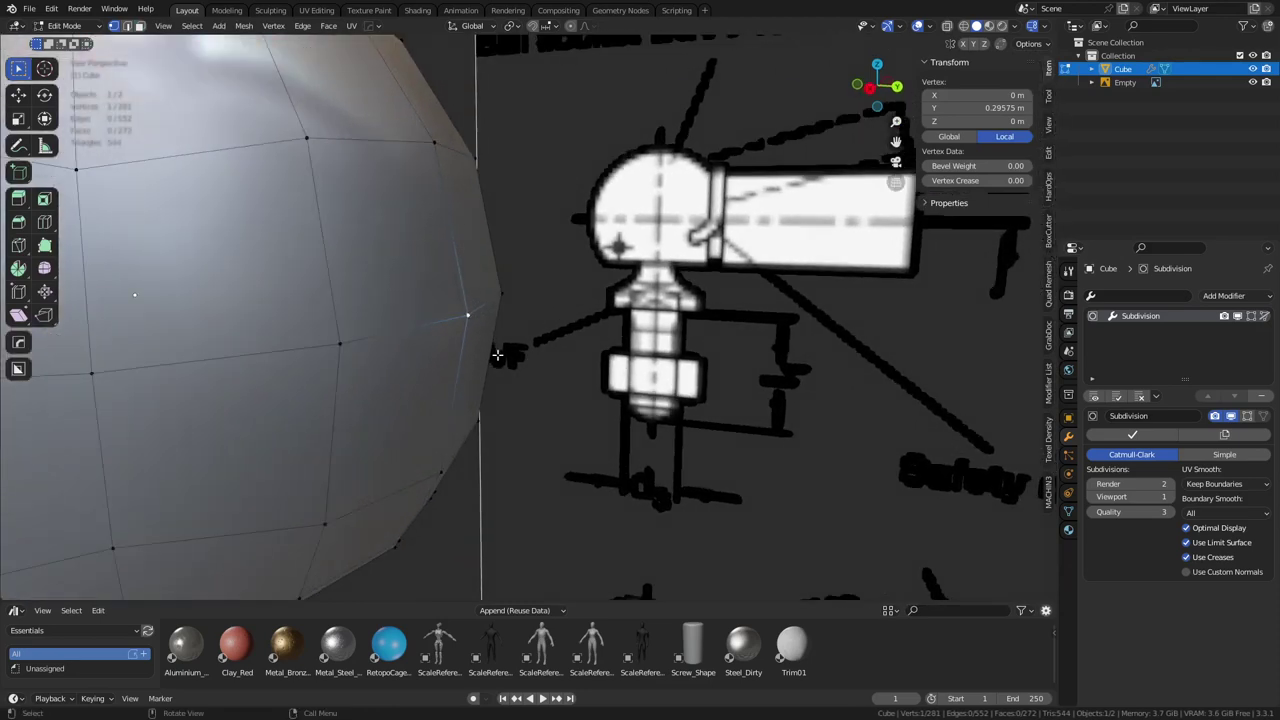
Display the vertex normals to examine the selected vertex's direction, and hide them again
{"action": "left_click", "coordinate": [933, 26]}
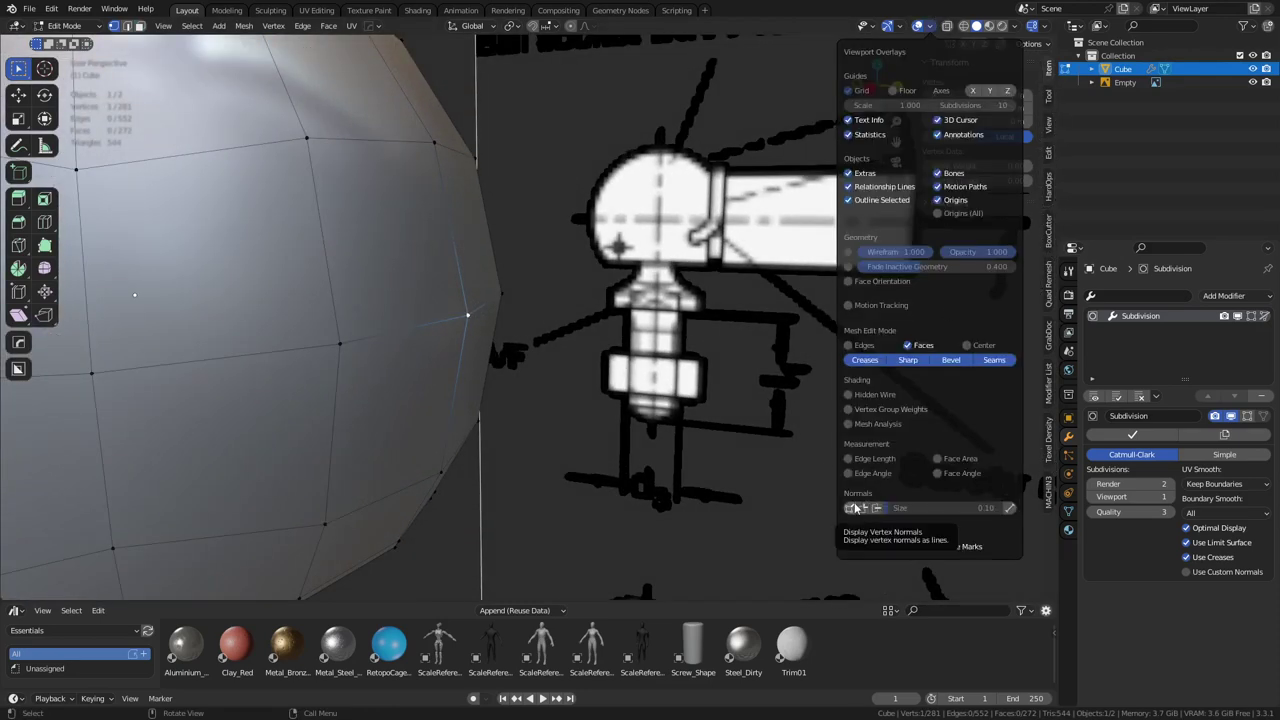
{"action": "left_click", "coordinate": [855, 508]}
{"action": "scroll", "coordinate": [416, 315], "scroll_direction": "up", "scroll_amount": 4}
{"action": "middle_click_drag", "start_coordinate": [416, 315], "coordinate": [483, 384]}
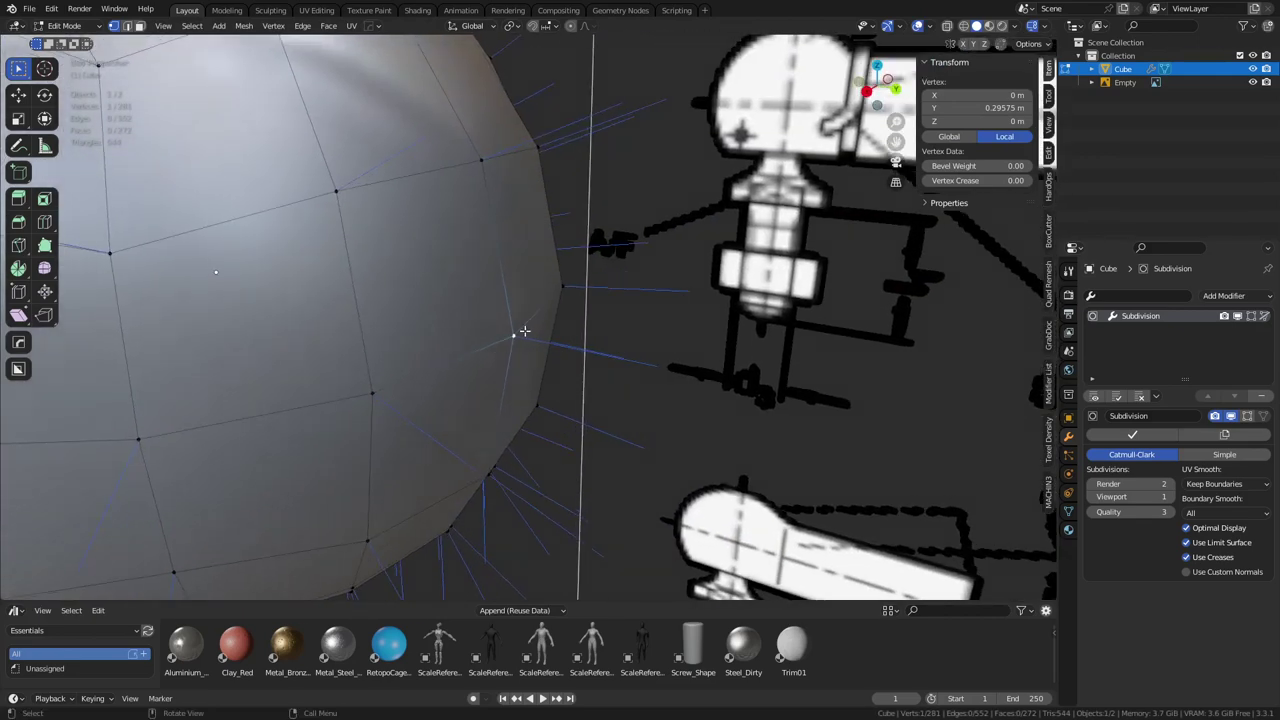
{"action": "left_click", "coordinate": [931, 27]}
{"action": "left_click", "coordinate": [851, 508]}
{"action": "middle_click_drag", "start_coordinate": [626, 309], "coordinate": [724, 310], "text": "shift"}
{"action": "middle_click_drag", "start_coordinate": [652, 345], "coordinate": [630, 331], "text": "shift"}
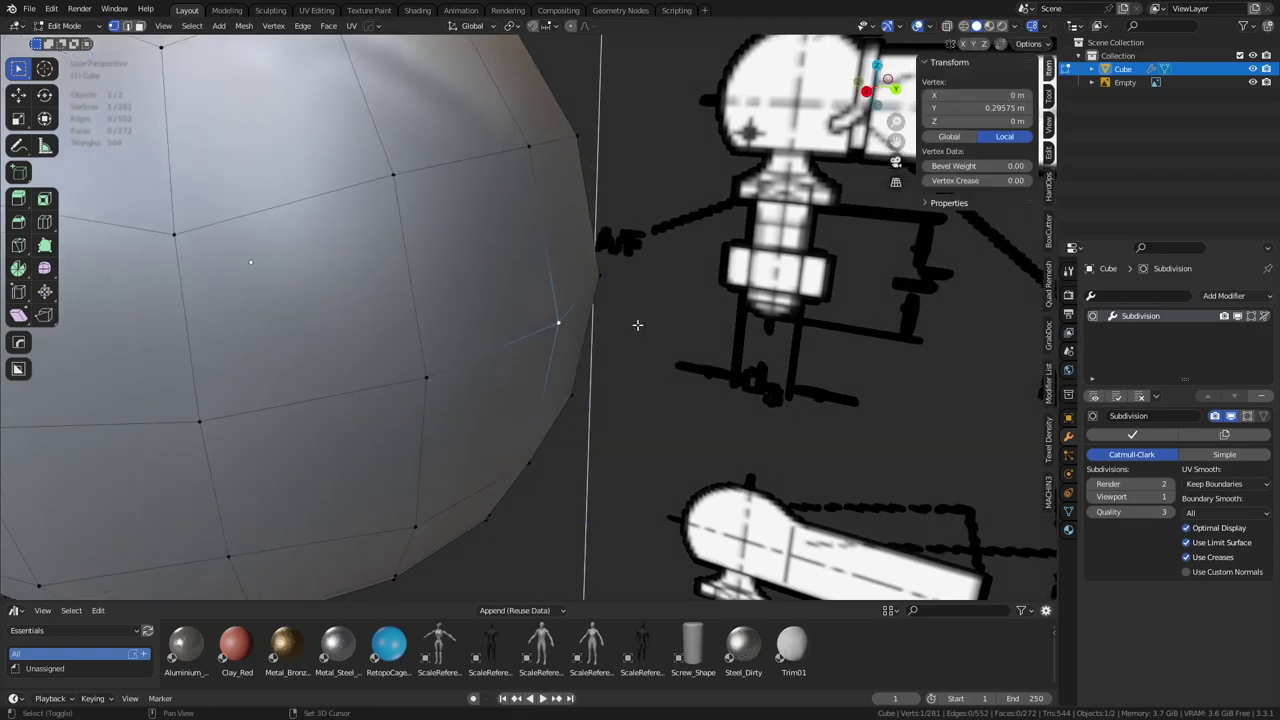
Snap the 3D cursor to the selected vertex and open the cursor's location and rotation settings
{"action": "key", "text": "shift+s"}
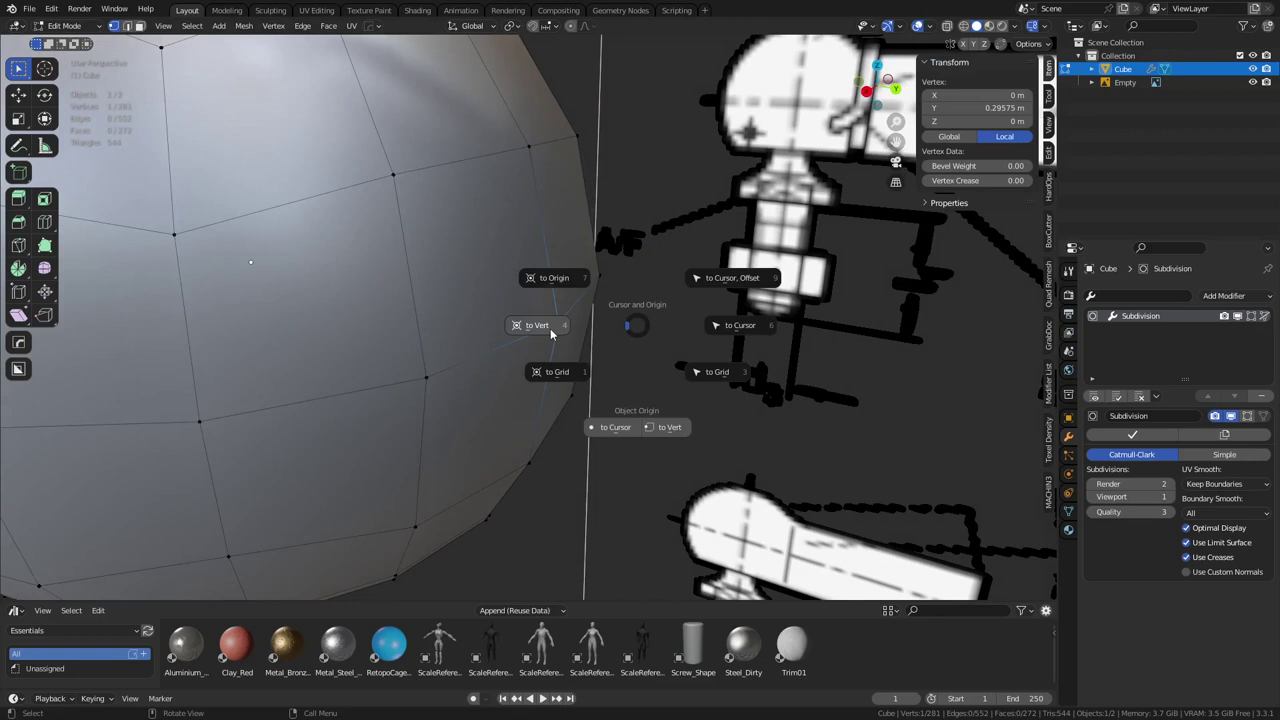
{"action": "left_click", "coordinate": [549, 333]}
{"action": "key", "text": "n"}
{"action": "key", "text": "n"}
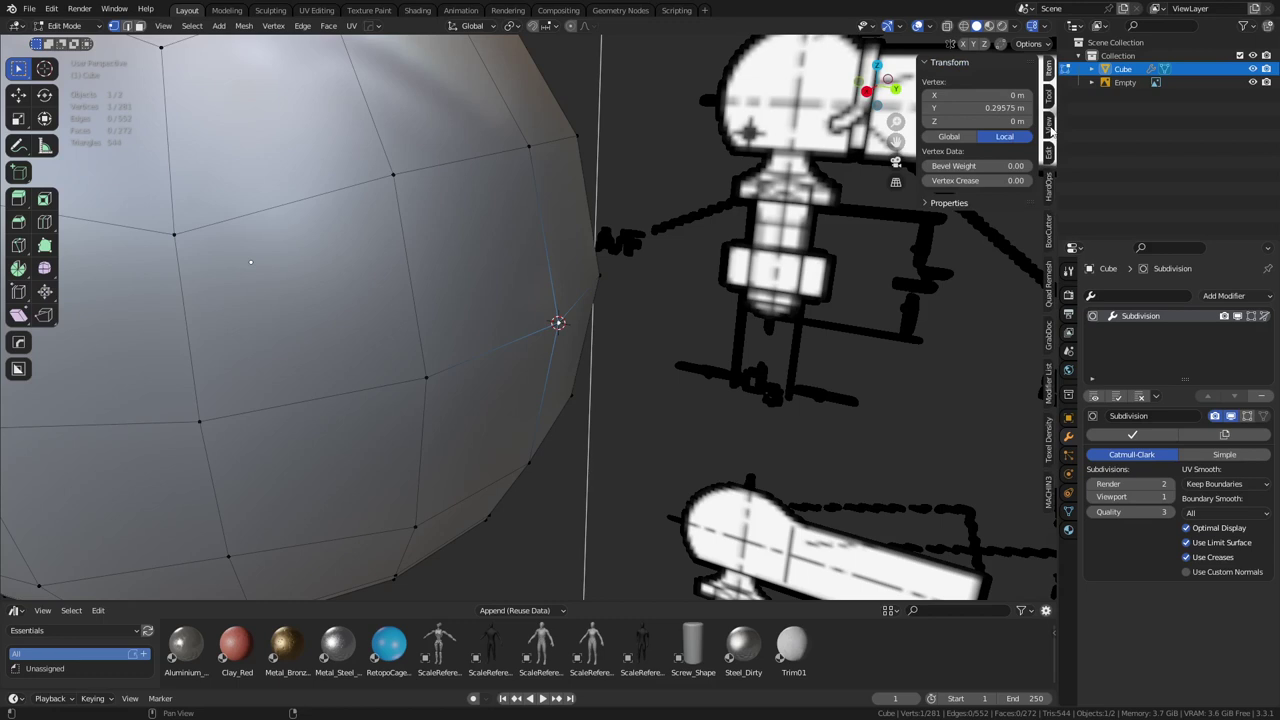
{"action": "left_click", "coordinate": [1049, 126]}
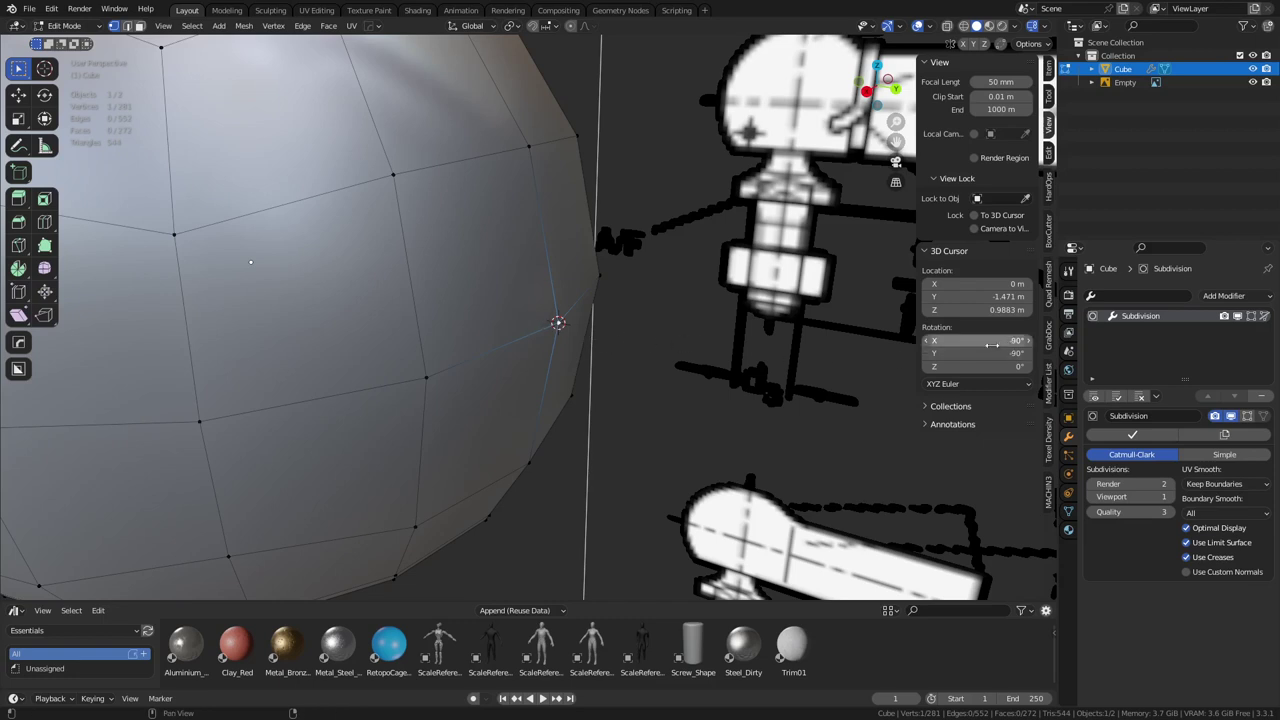
Add a cylinder at the 3D cursor with radius 0.19 m and depth 0.16 m, aligned to the 3D cursor
{"action": "key", "text": "shift+a"}
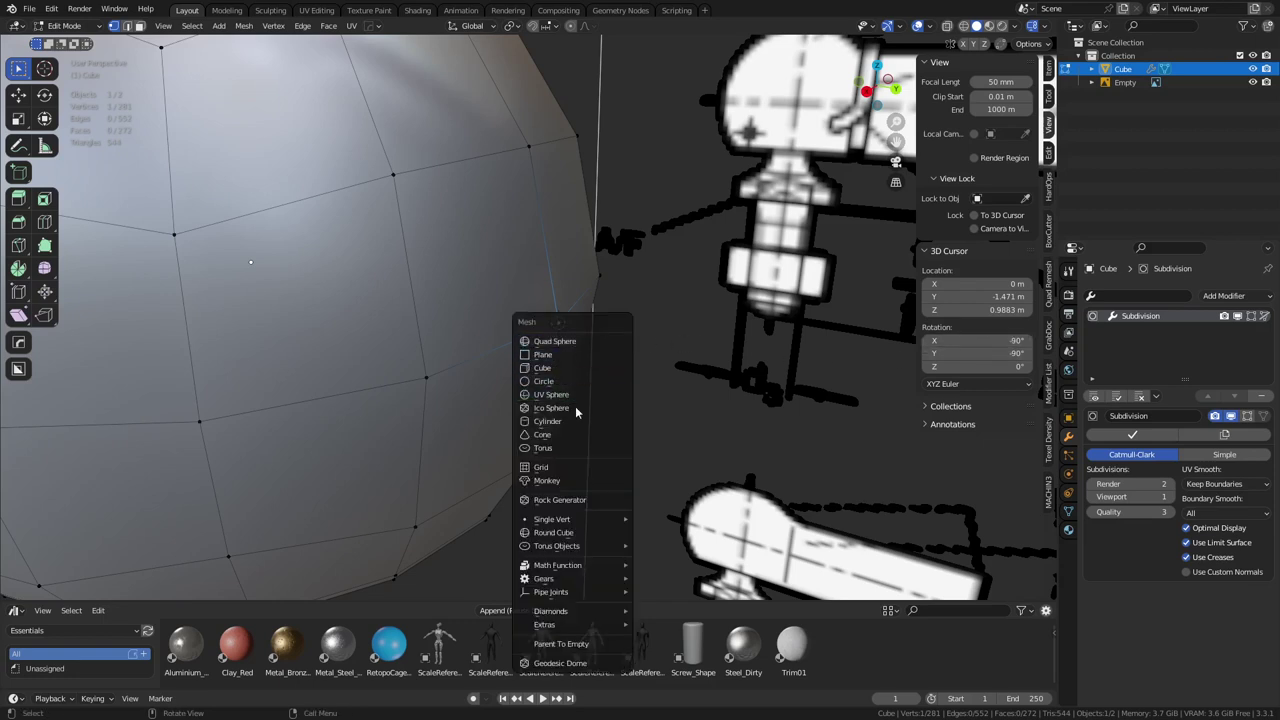
{"action": "left_click", "coordinate": [569, 419]}
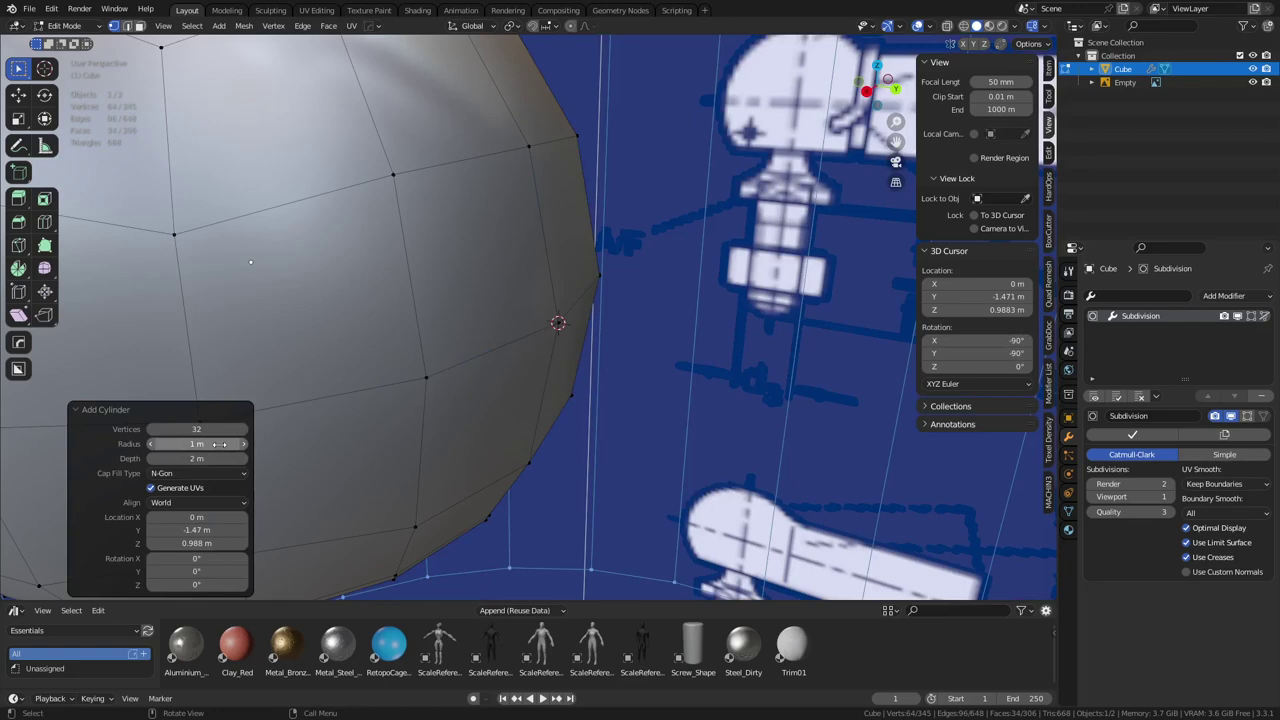
{"action": "left_click_drag", "start_coordinate": [204, 444], "coordinate": [168, 458]}
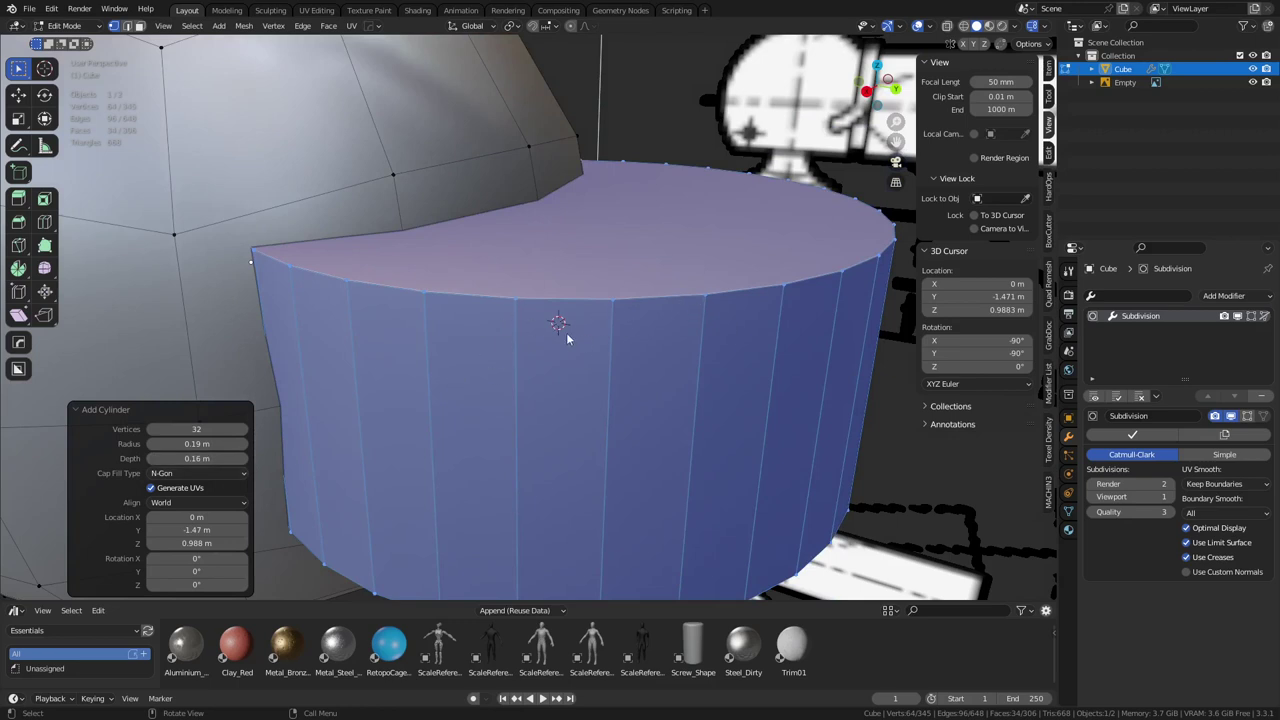
{"action": "left_click", "coordinate": [158, 504]}
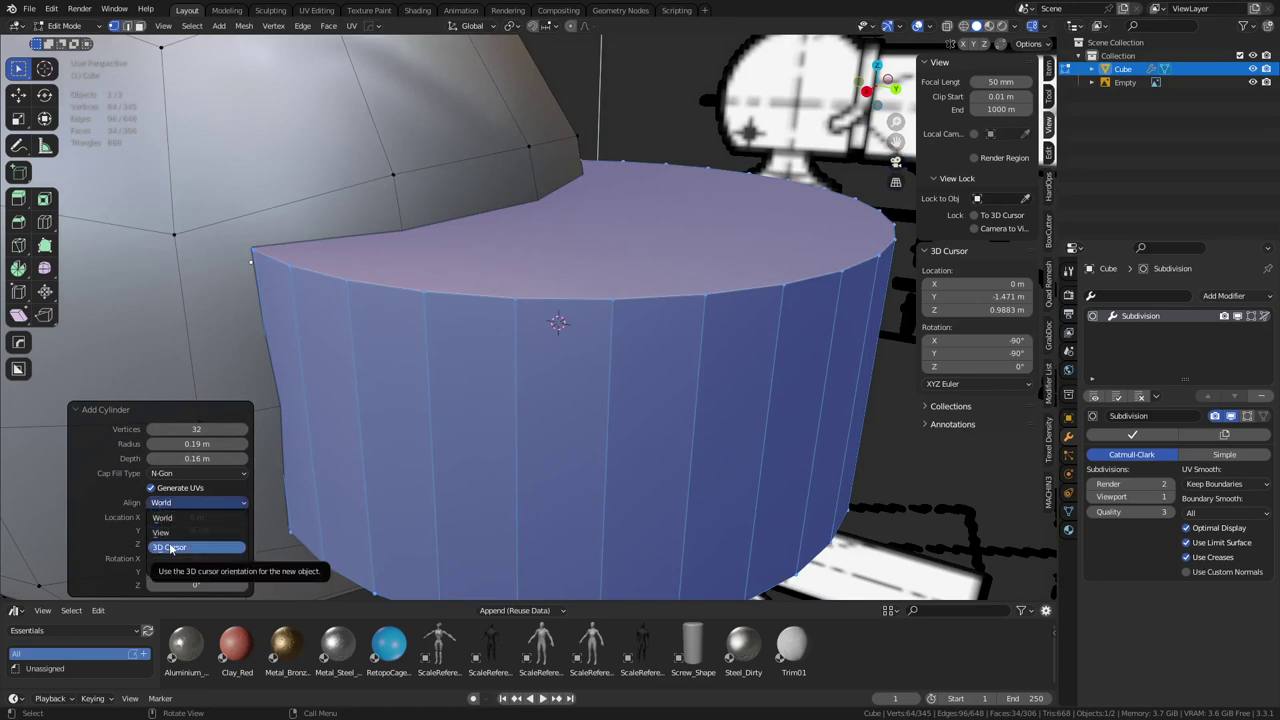
{"action": "left_click", "coordinate": [168, 546]}
{"action": "scroll", "coordinate": [528, 269], "scroll_direction": "down", "scroll_amount": 2}
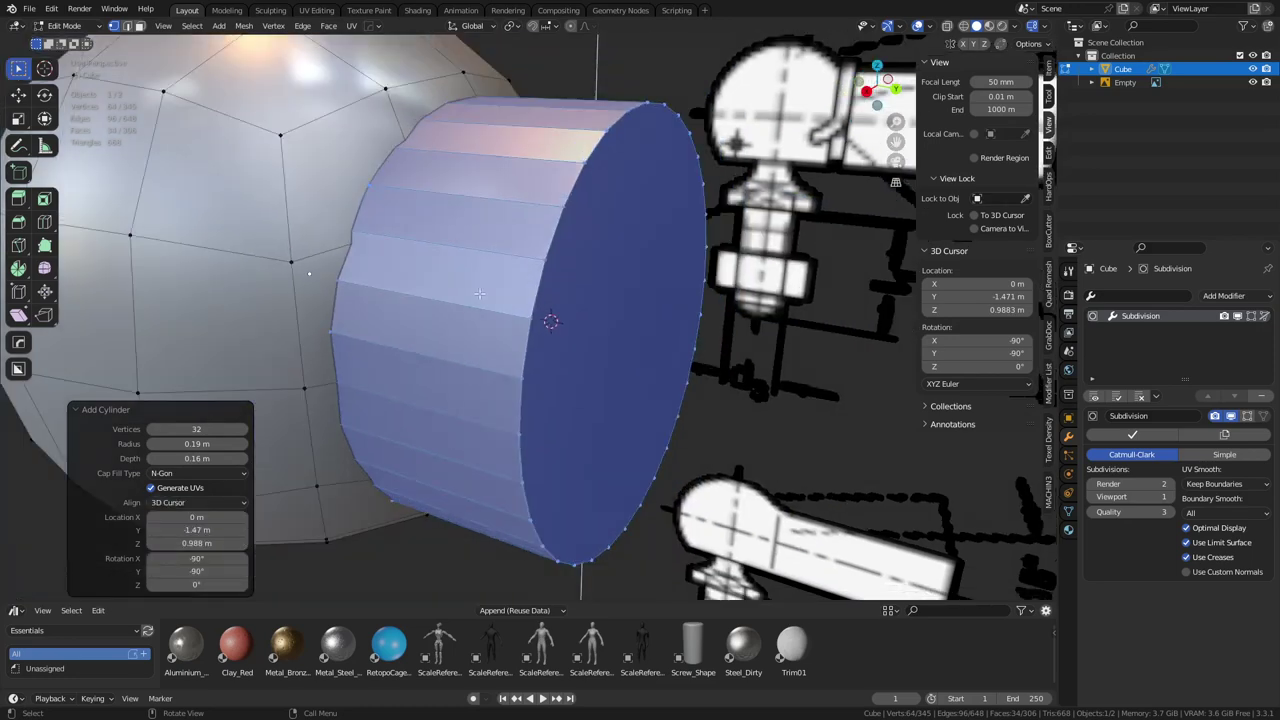
{"action": "middle_click_drag", "start_coordinate": [437, 294], "coordinate": [494, 304]}
Set the cylinder's depth to 0.24 m and its radius to 0.171 m to match the reference neck in the right view
{"action": "mouse_move", "coordinate": [196, 443]}
{"action": "left_mouse_down"}
{"action": "mouse_move", "coordinate": [216, 443]}
{"action": "mouse_move", "coordinate": [186, 443]}
{"action": "mouse_move", "coordinate": [216, 458]}
{"action": "left_mouse_up"}
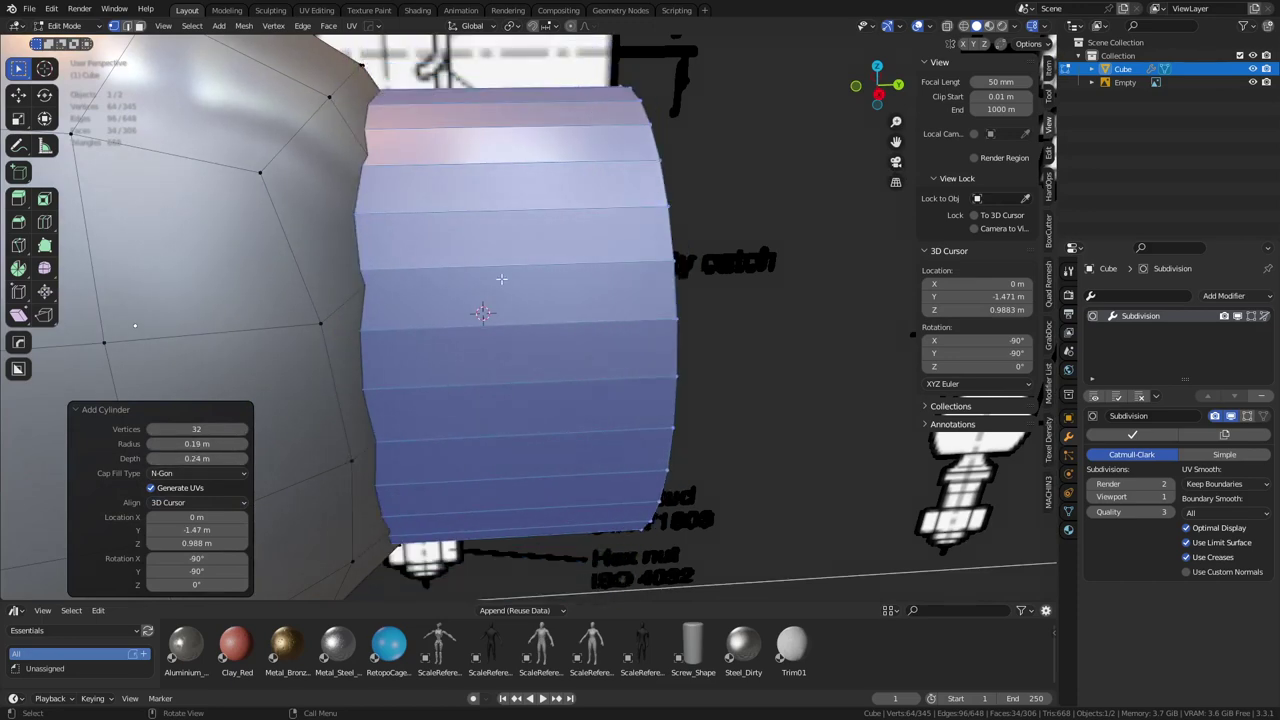
{"action": "key", "text": "KP_3"}
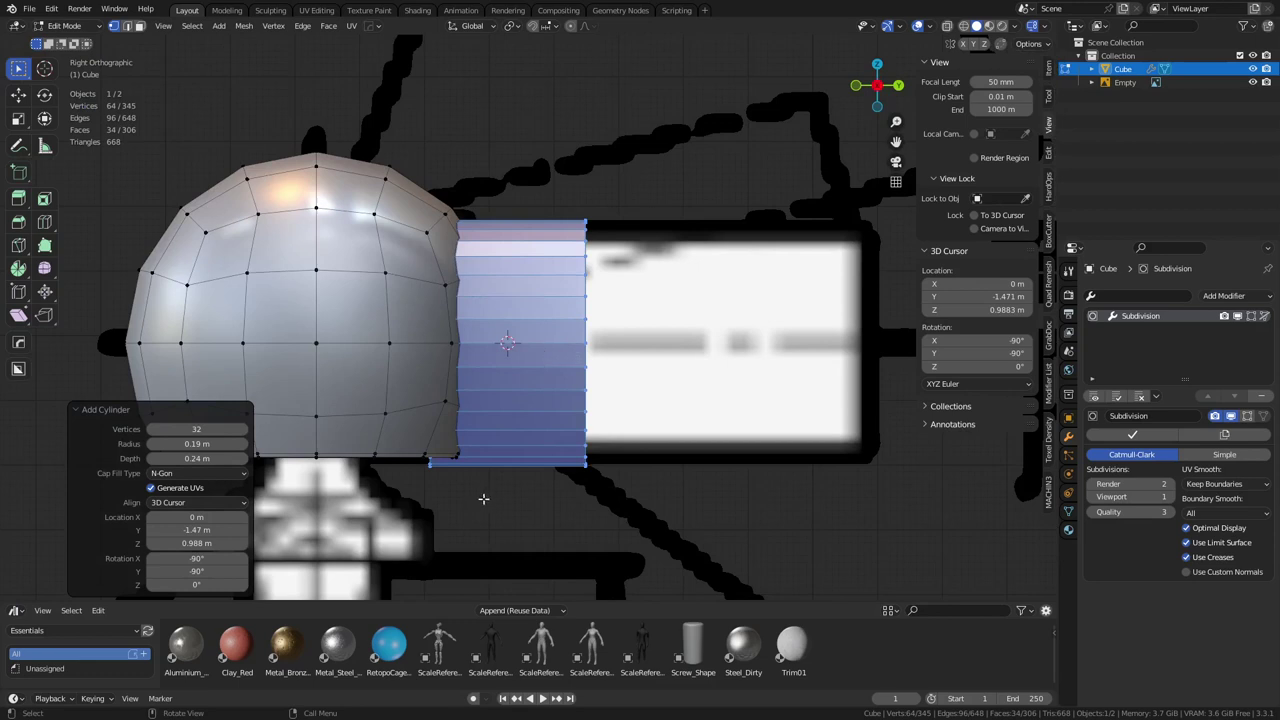
{"action": "middle_click_drag", "start_coordinate": [483, 498], "coordinate": [502, 410], "text": "shift"}
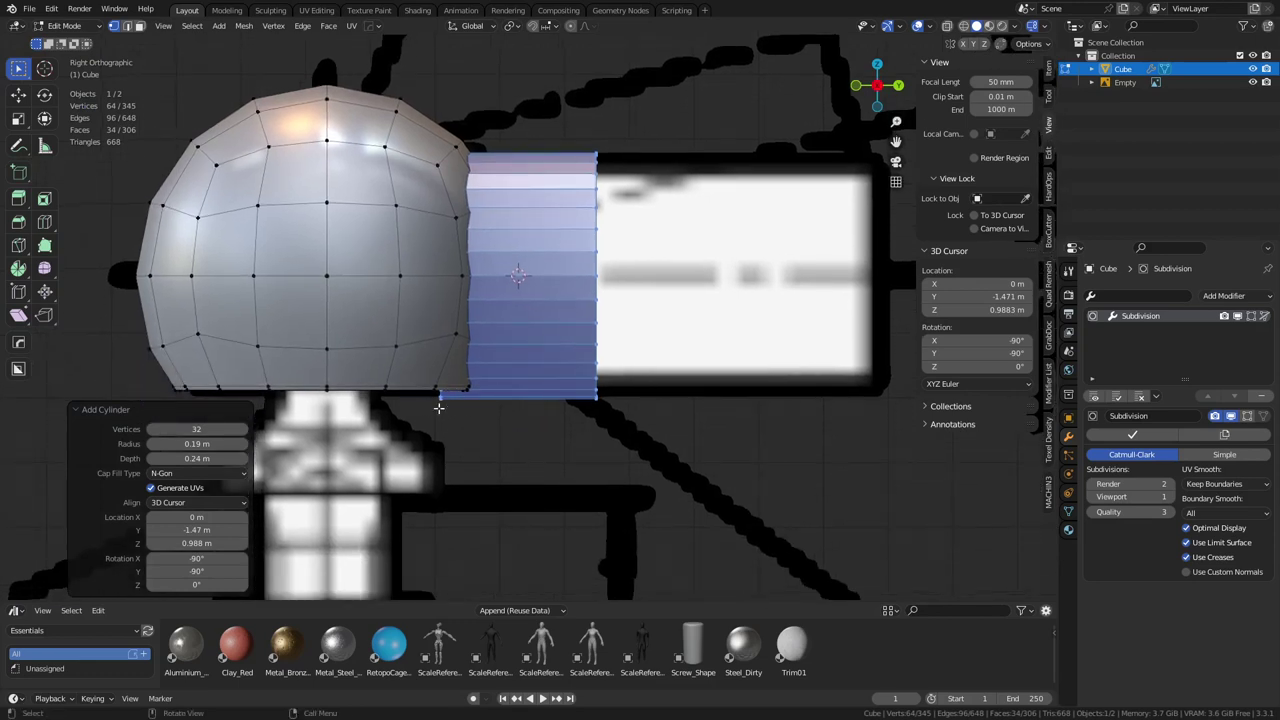
{"action": "scroll", "coordinate": [440, 410], "scroll_direction": "up", "scroll_amount": 2}
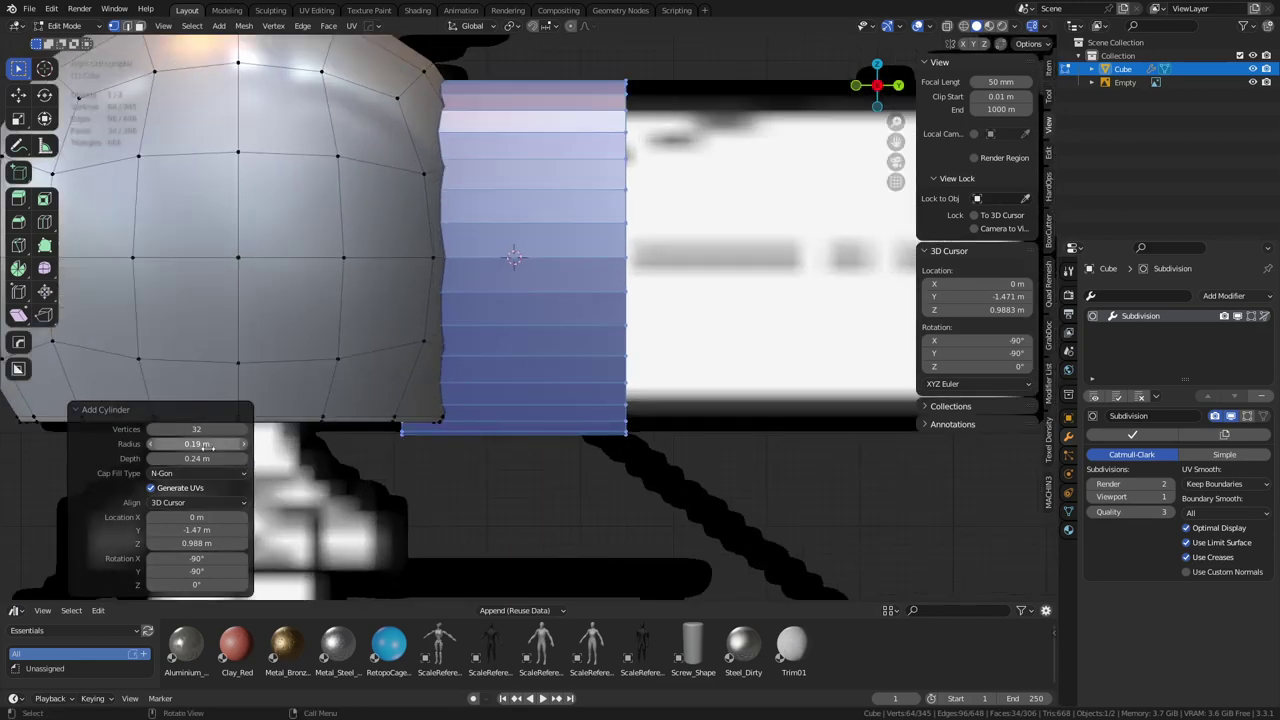
{"action": "left_click_drag", "start_coordinate": [210, 447], "coordinate": [194, 447]}
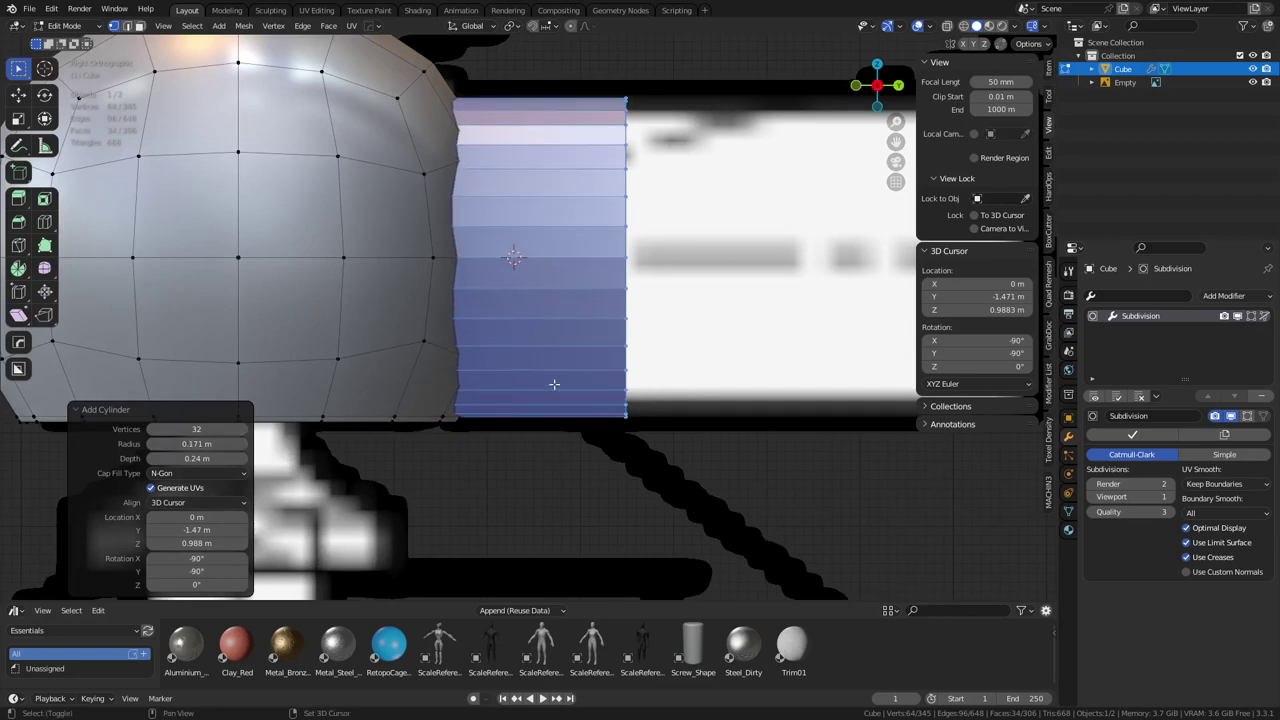
{"action": "middle_click_drag", "start_coordinate": [576, 106], "coordinate": [543, 194], "text": "shift"}
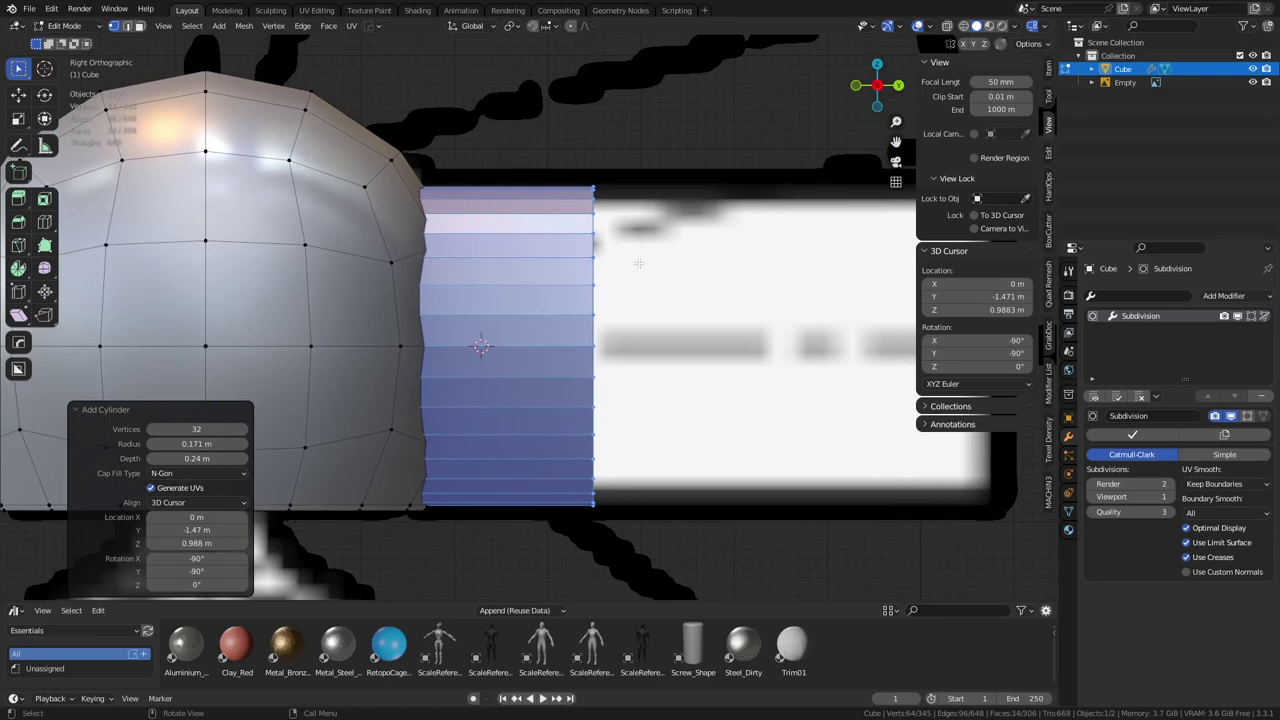
Reduce the new cylinder's vertex count to 8
{"action": "middle_click_drag", "start_coordinate": [613, 420], "coordinate": [447, 284]}
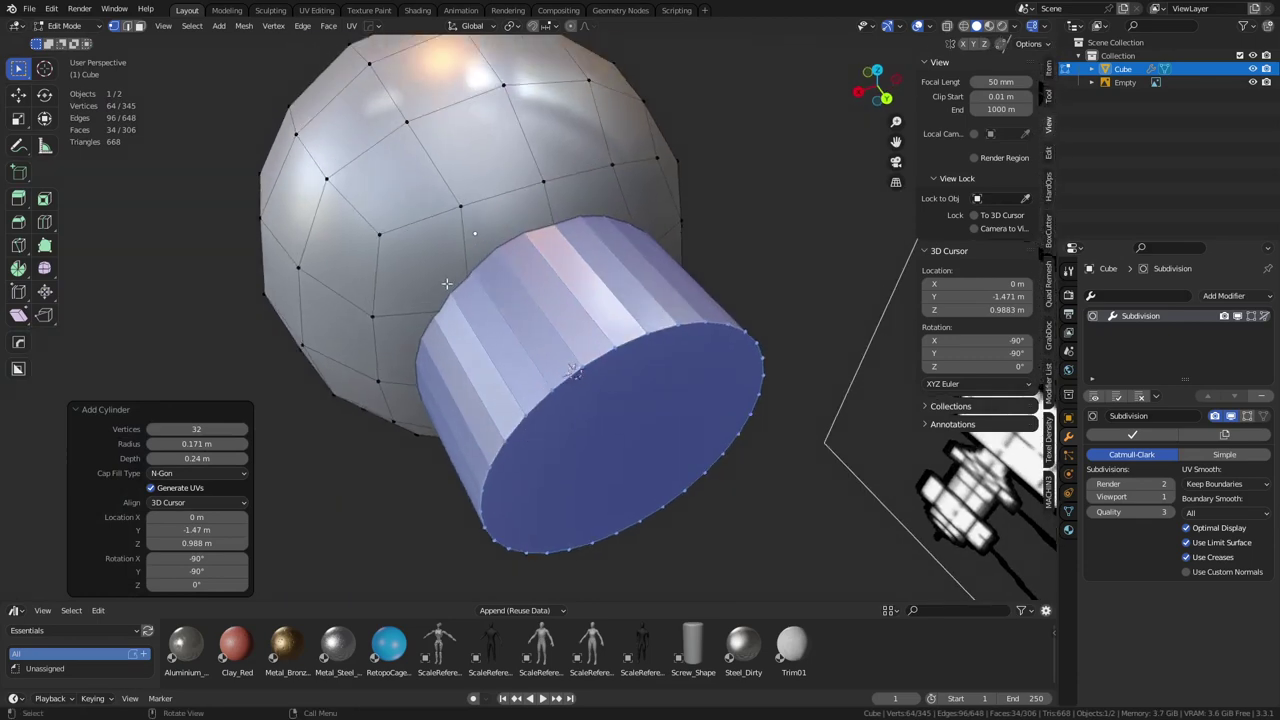
{"action": "middle_click_drag", "start_coordinate": [424, 389], "coordinate": [379, 396]}
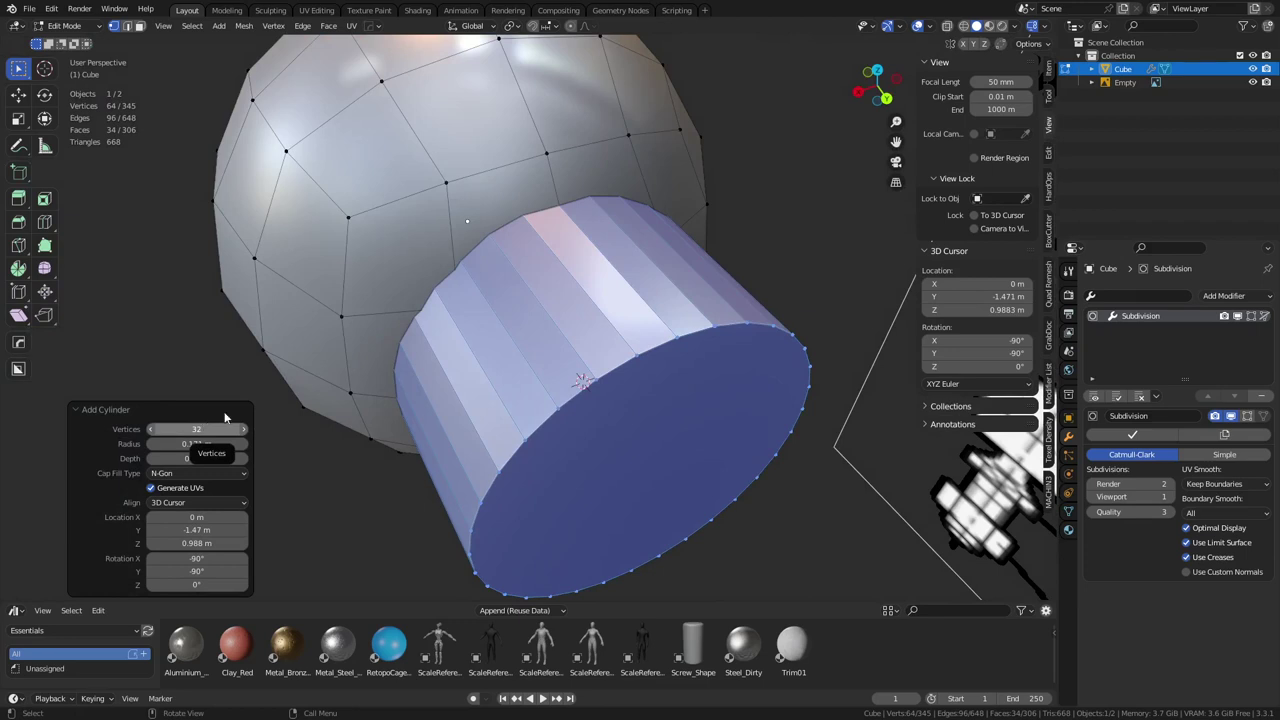
{"action": "left_click", "coordinate": [150, 429]}
{"action": "left_click", "coordinate": [150, 429]}
{"action": "left_click", "coordinate": [150, 429]}
{"action": "left_click", "coordinate": [150, 429]}
{"action": "left_click", "coordinate": [150, 429]}
{"action": "left_click", "coordinate": [150, 429]}
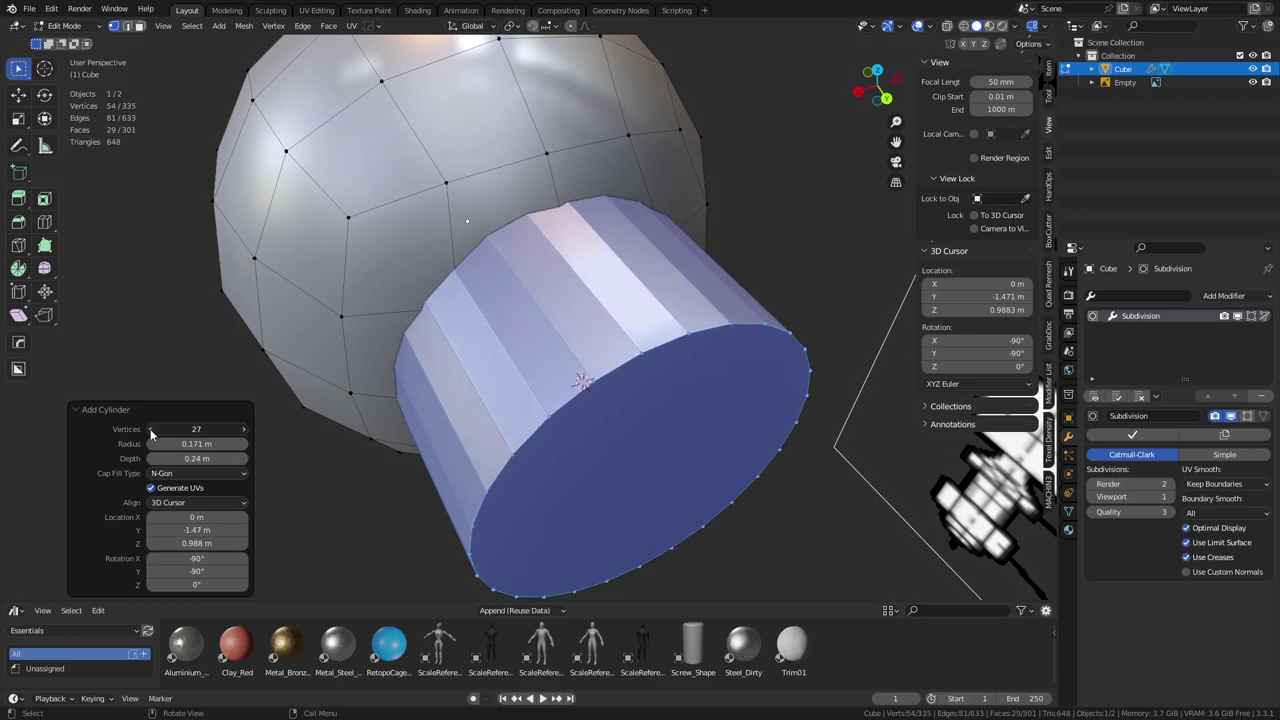
{"action": "left_click", "coordinate": [150, 429]}
{"action": "left_click", "coordinate": [150, 429]}
{"action": "left_click", "coordinate": [150, 429]}
{"action": "left_click", "coordinate": [150, 429]}
{"action": "left_click", "coordinate": [150, 429]}
{"action": "left_click", "coordinate": [150, 429]}
{"action": "left_click", "coordinate": [150, 429]}
{"action": "left_click", "coordinate": [150, 429]}
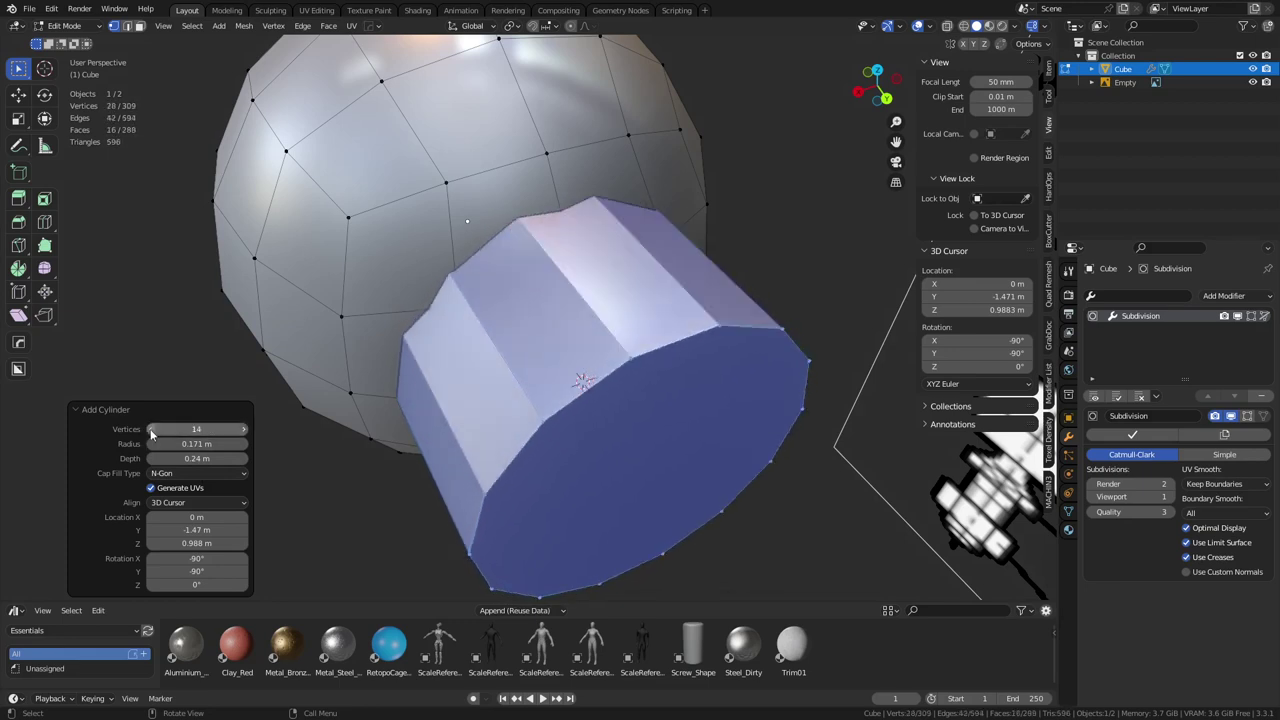
{"action": "left_click", "coordinate": [150, 429]}
{"action": "left_click", "coordinate": [150, 429]}
{"action": "left_click", "coordinate": [150, 429]}
{"action": "left_click", "coordinate": [150, 429]}
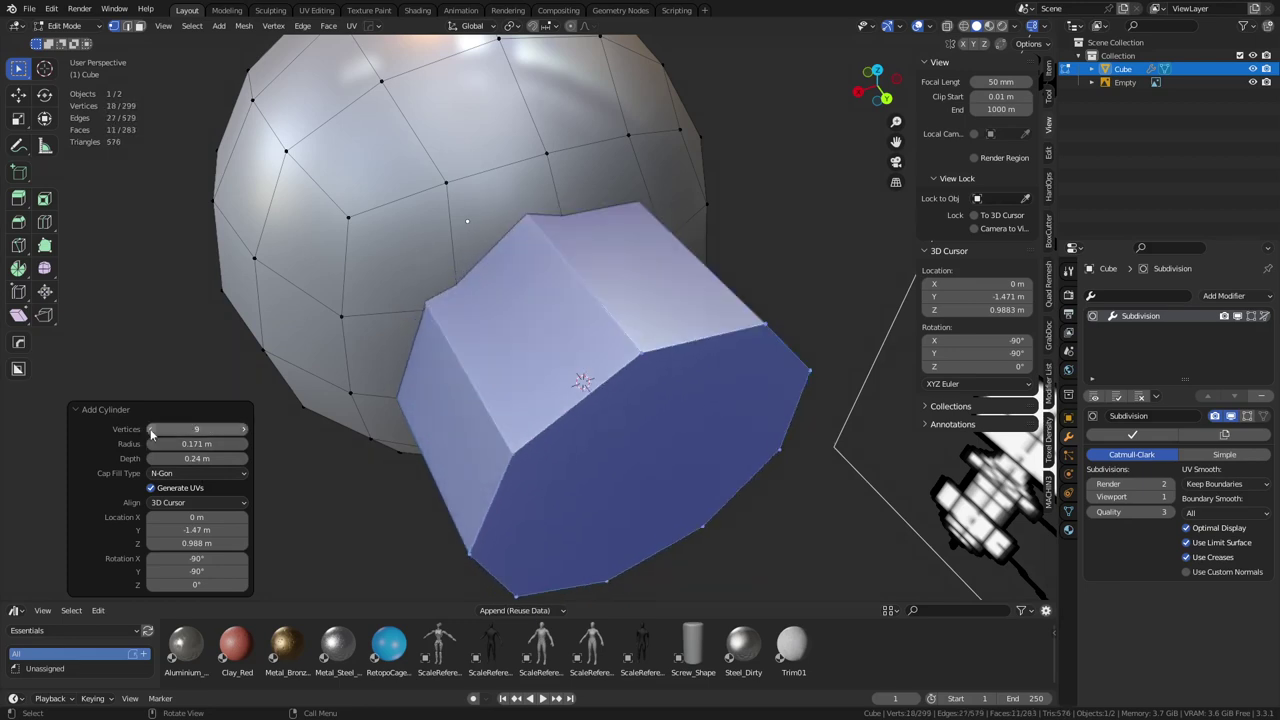
{"action": "left_click", "coordinate": [150, 429]}
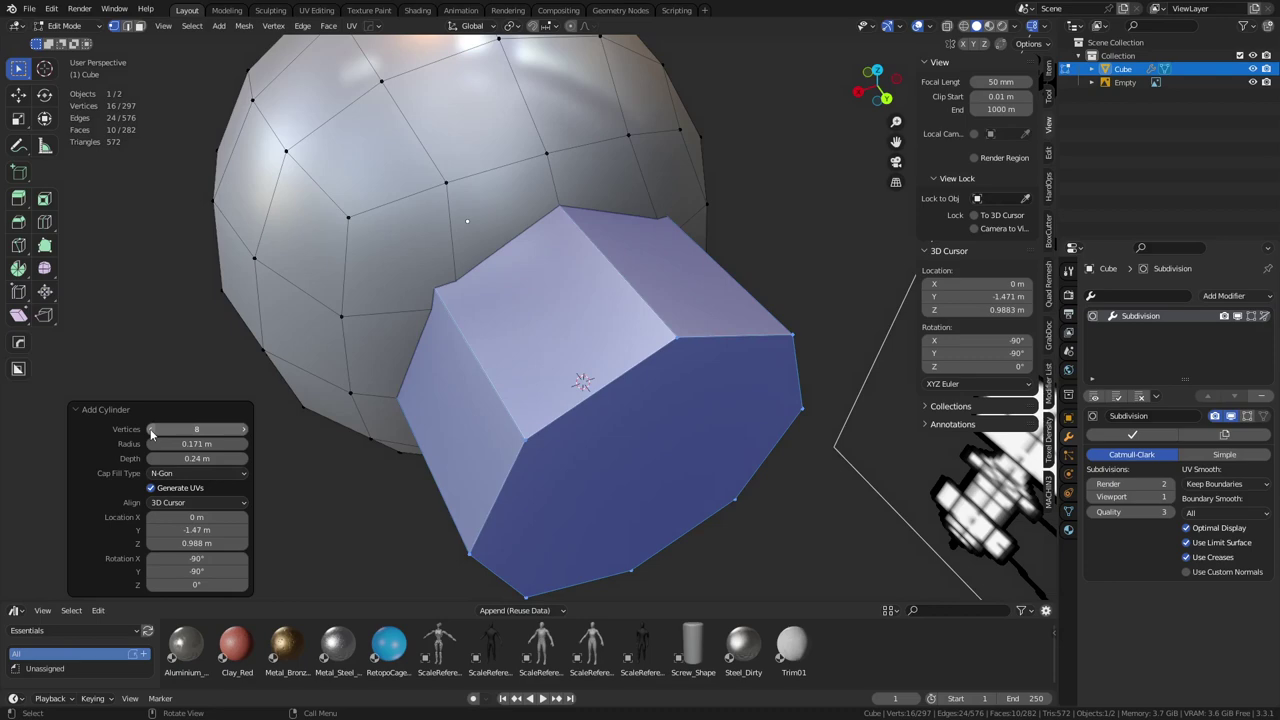
Examine how the eight-sided cylinder's corners line up with the surrounding edges and vertices of the head
{"action": "middle_click_drag", "start_coordinate": [551, 357], "coordinate": [630, 305]}
{"action": "middle_click_drag", "start_coordinate": [446, 302], "coordinate": [501, 305], "text": "shift"}
{"action": "scroll", "coordinate": [501, 304], "scroll_direction": "up", "scroll_amount": 2}
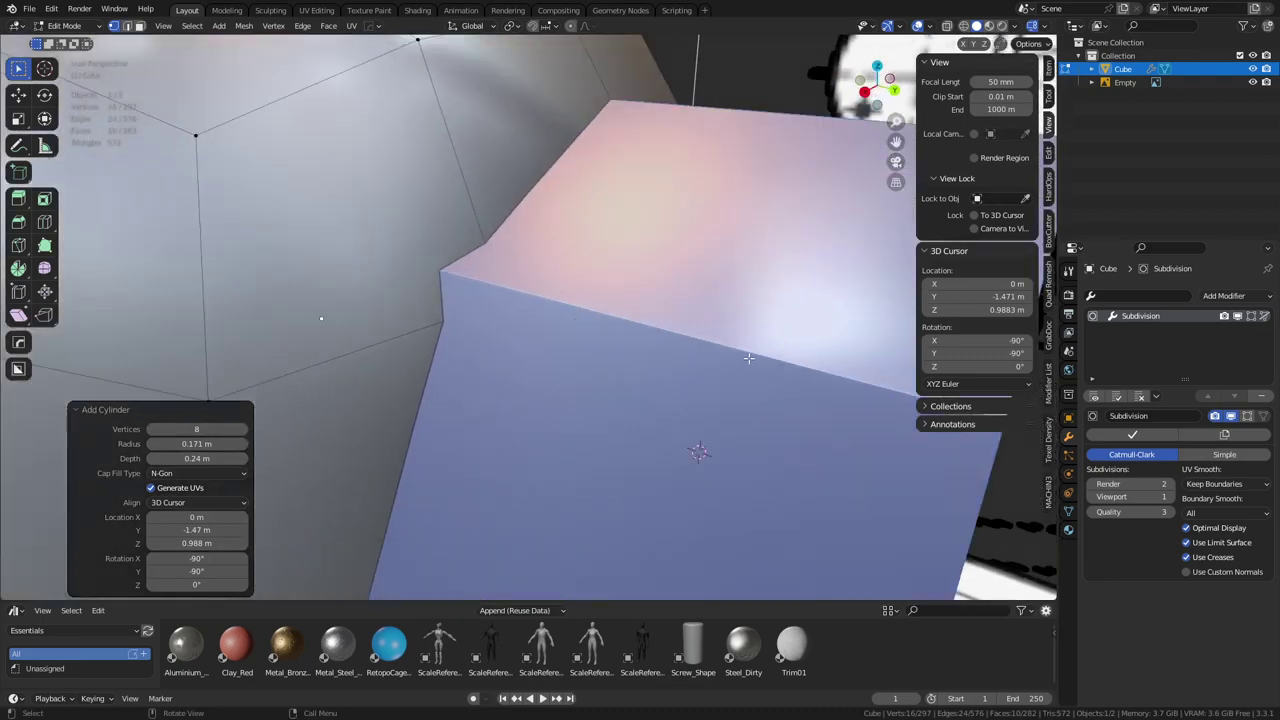
{"action": "middle_click_drag", "start_coordinate": [447, 267], "coordinate": [494, 288]}
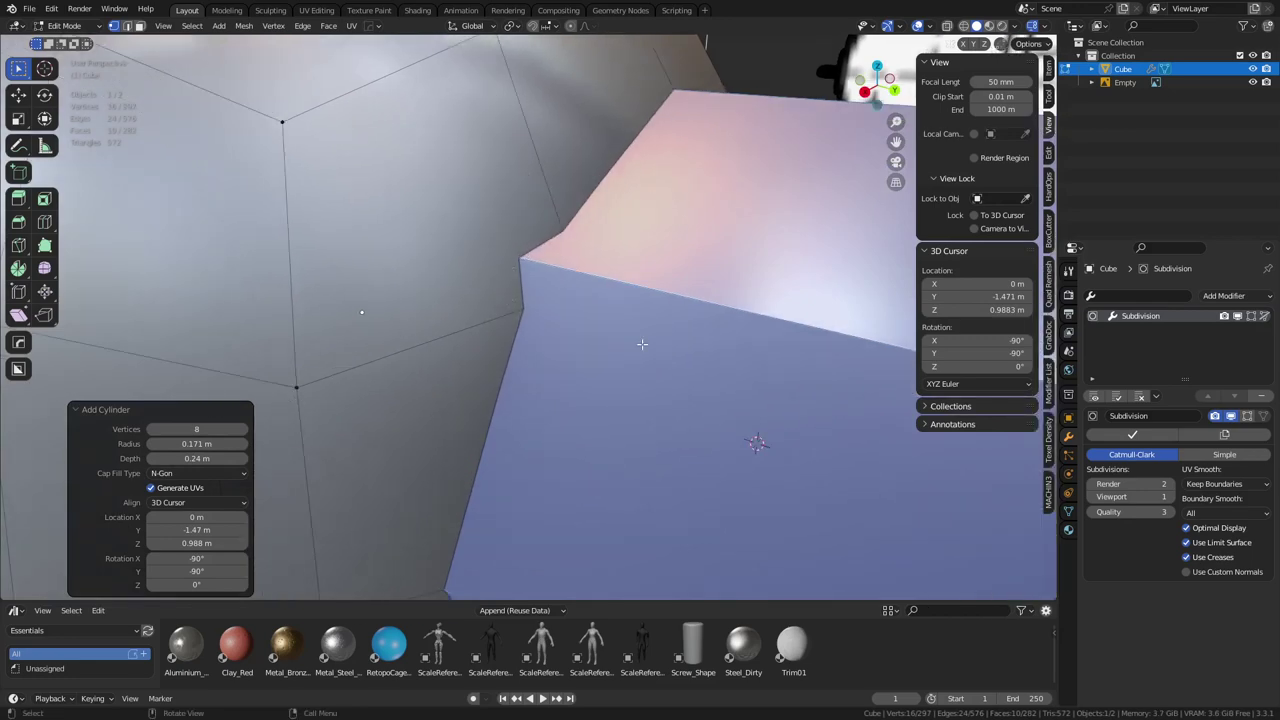
{"action": "middle_click_drag", "start_coordinate": [642, 344], "coordinate": [494, 266]}
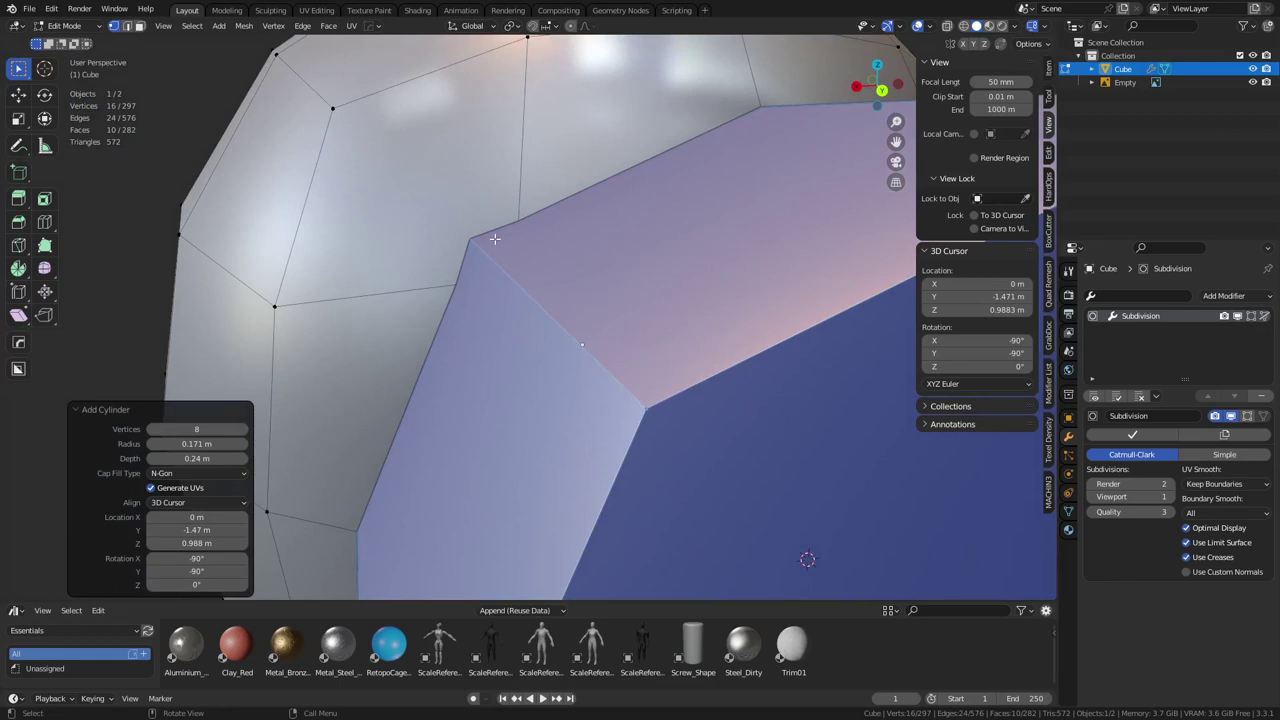
{"action": "middle_click_drag", "start_coordinate": [506, 326], "coordinate": [530, 450]}
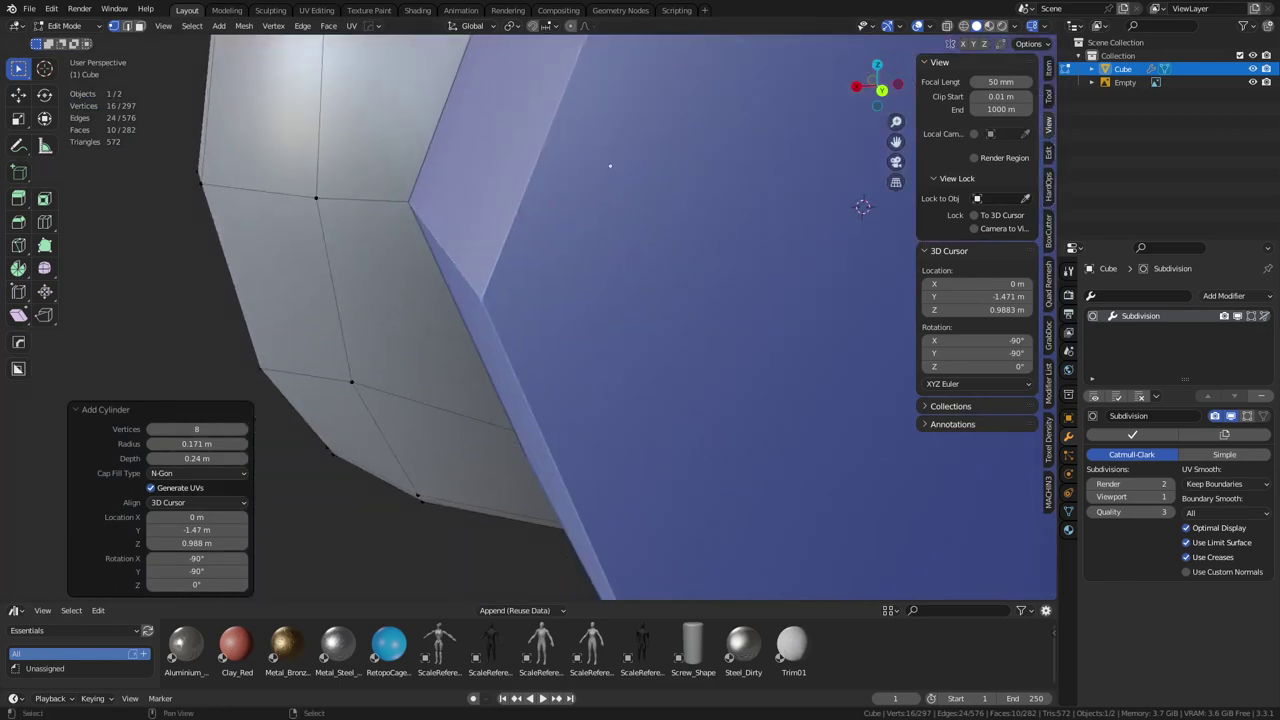
{"action": "middle_click_drag", "start_coordinate": [533, 567], "coordinate": [540, 500]}
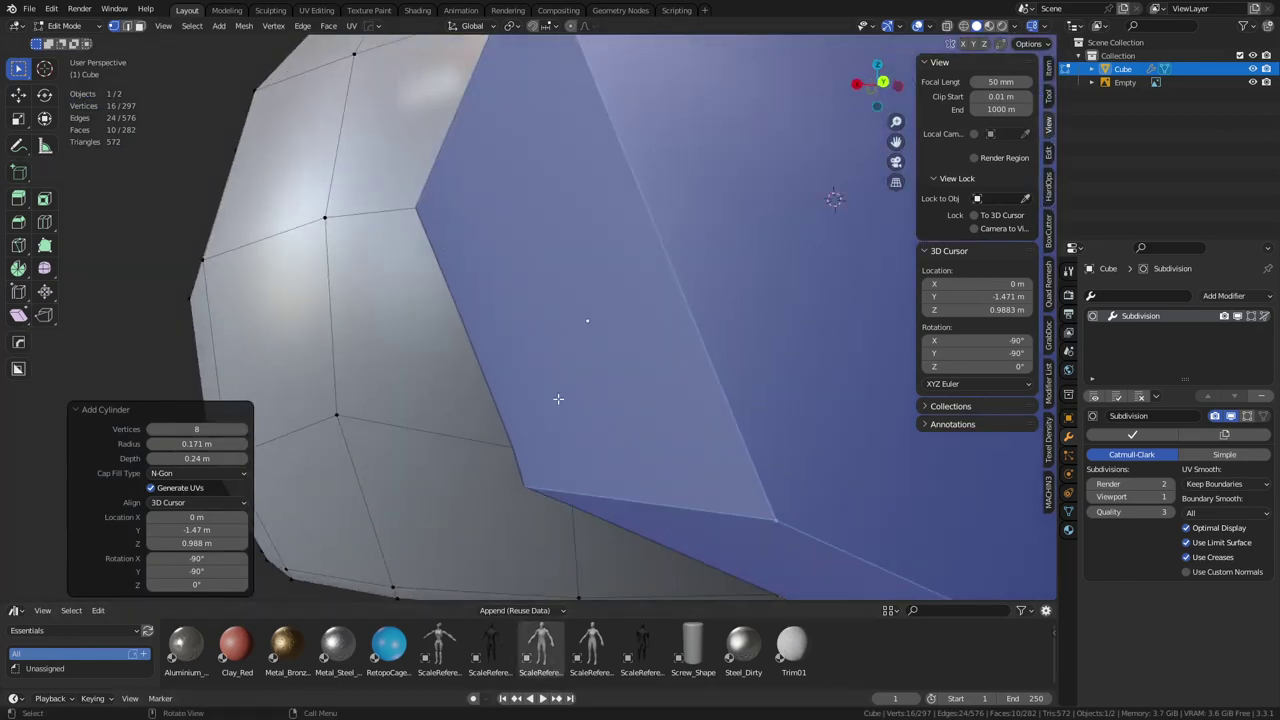
{"action": "middle_click_drag", "start_coordinate": [575, 305], "coordinate": [601, 463]}
Inspect the subdivided head and cylinder in Object Mode from the side and from below
{"action": "key", "text": "ctrl+Tab"}
{"action": "left_click", "coordinate": [510, 447]}
{"action": "scroll", "coordinate": [491, 474], "scroll_direction": "down", "scroll_amount": 3}
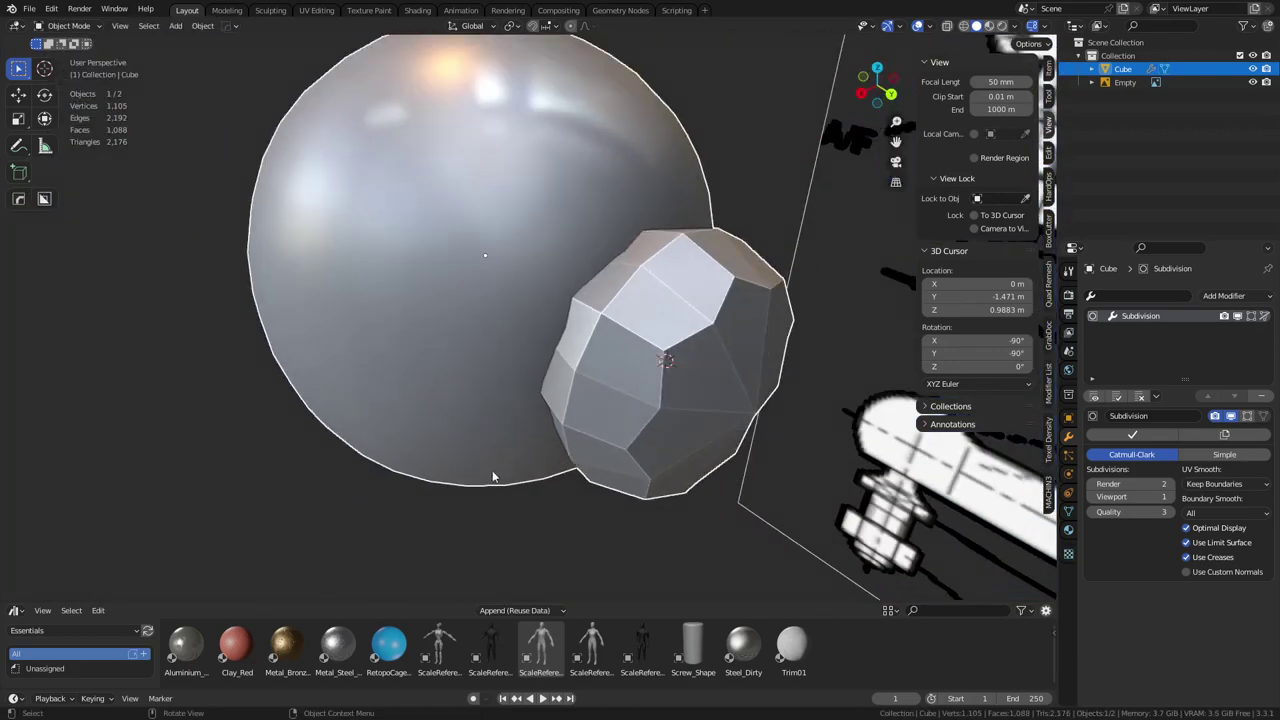
{"action": "middle_click_drag", "start_coordinate": [491, 477], "coordinate": [585, 428]}
{"action": "middle_click_drag", "start_coordinate": [585, 428], "coordinate": [635, 260], "text": "shift"}
{"action": "middle_click_drag", "start_coordinate": [635, 260], "coordinate": [604, 399], "text": "shift"}
Fill the innermost edge loop of the head's stepped opening with a single face and check it in Object Mode
{"action": "key", "text": "ctrl+Tab"}
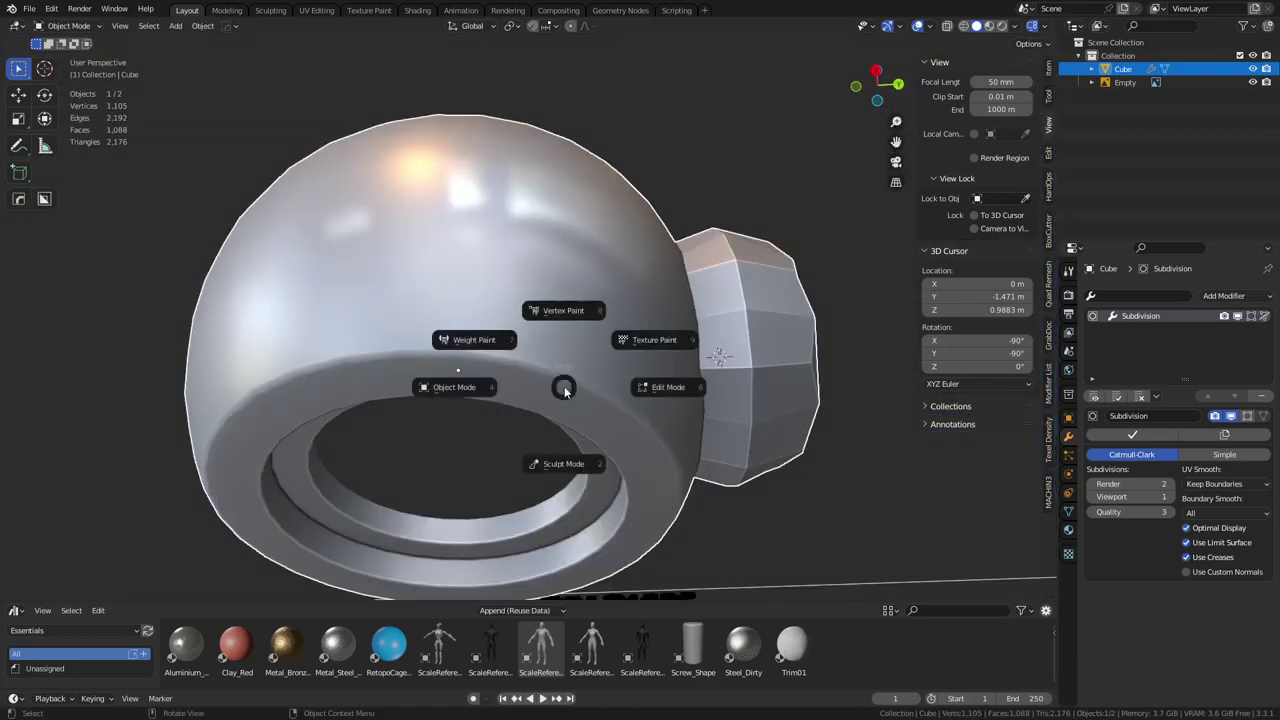
{"action": "key", "text": "ctrl+Tab"}
{"action": "left_click", "coordinate": [650, 387]}
{"action": "middle_click_drag", "start_coordinate": [568, 471], "coordinate": [598, 413], "text": "shift"}
{"action": "key", "text": "Tab"}
{"action": "left_click", "coordinate": [512, 490]}
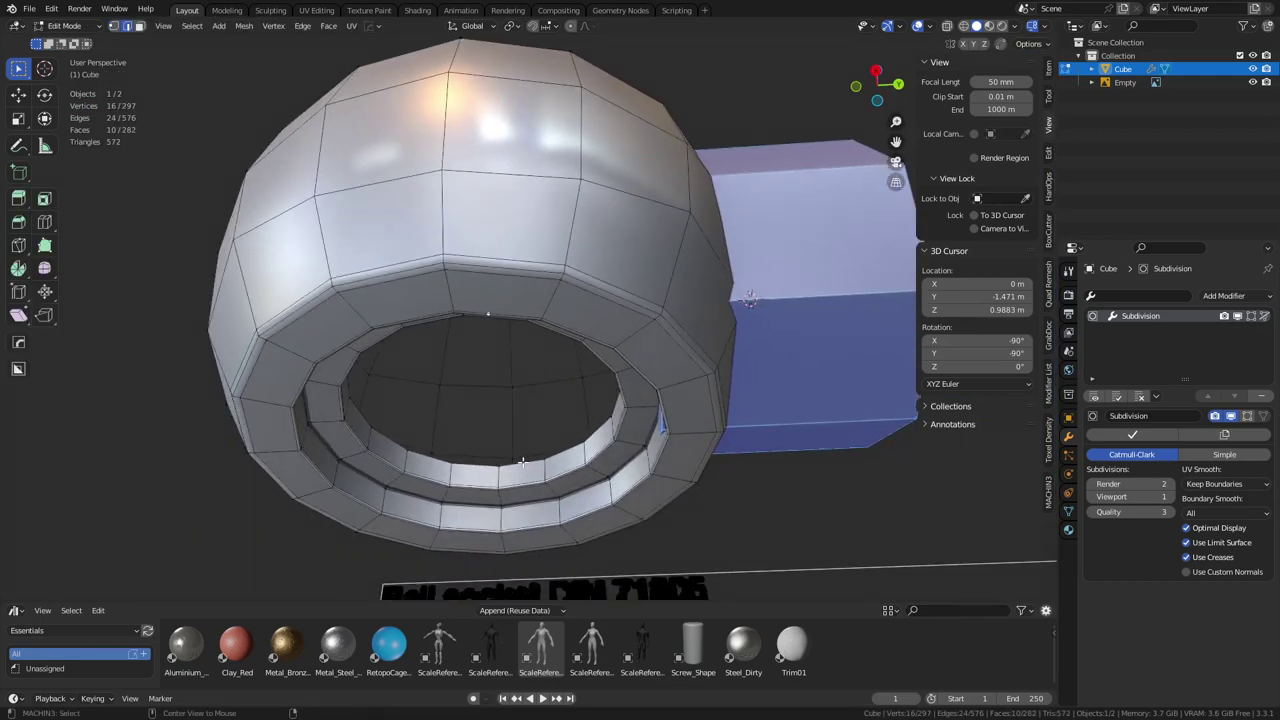
{"action": "left_click", "coordinate": [523, 464], "text": "alt"}
{"action": "middle_click_drag", "start_coordinate": [540, 490], "coordinate": [541, 416]}
{"action": "middle_click_drag", "start_coordinate": [541, 416], "coordinate": [580, 366], "text": "shift"}
{"action": "key", "text": "f"}
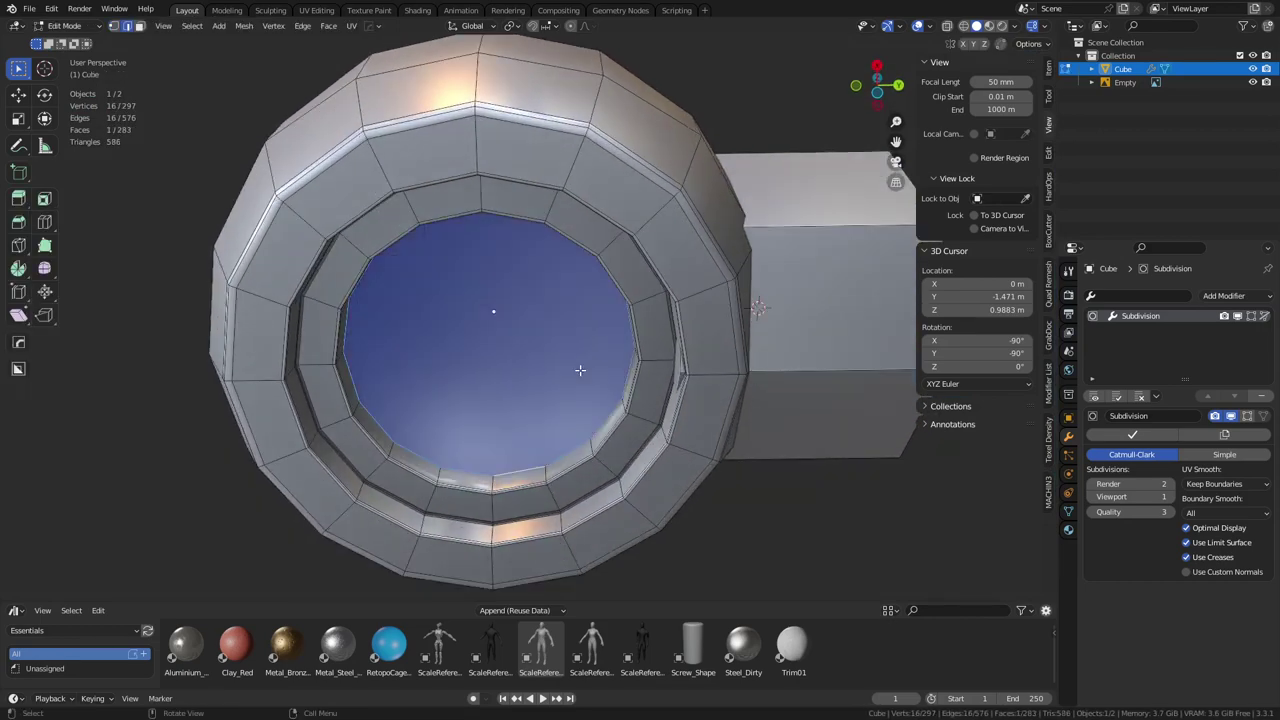
{"action": "mouse_move", "coordinate": [707, 381]}
{"action": "middle_mouse_down"}
{"action": "mouse_move", "coordinate": [694, 434]}
{"action": "mouse_move", "coordinate": [560, 457]}
{"action": "middle_mouse_up"}
{"action": "key", "text": "Tab"}
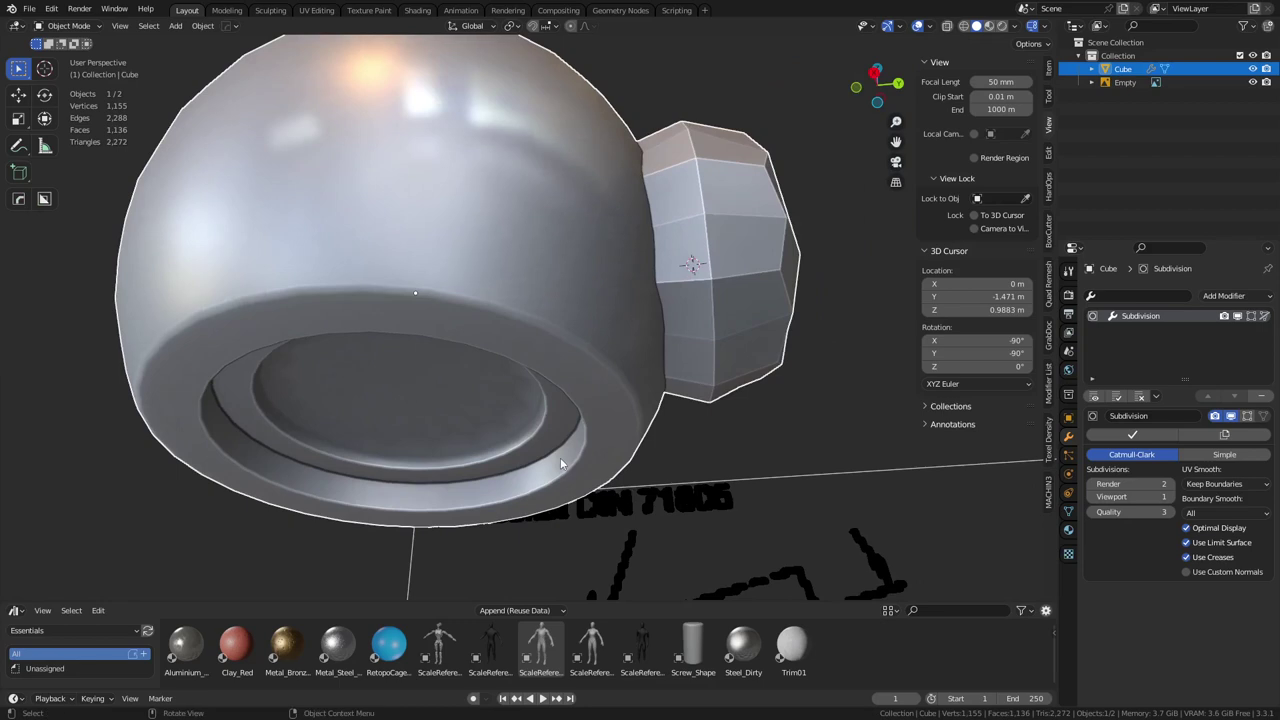
Return to Edit Mode and select the cylinder's linked side faces in face select mode
{"action": "key", "text": "ctrl+Tab"}
{"action": "left_click", "coordinate": [660, 378]}
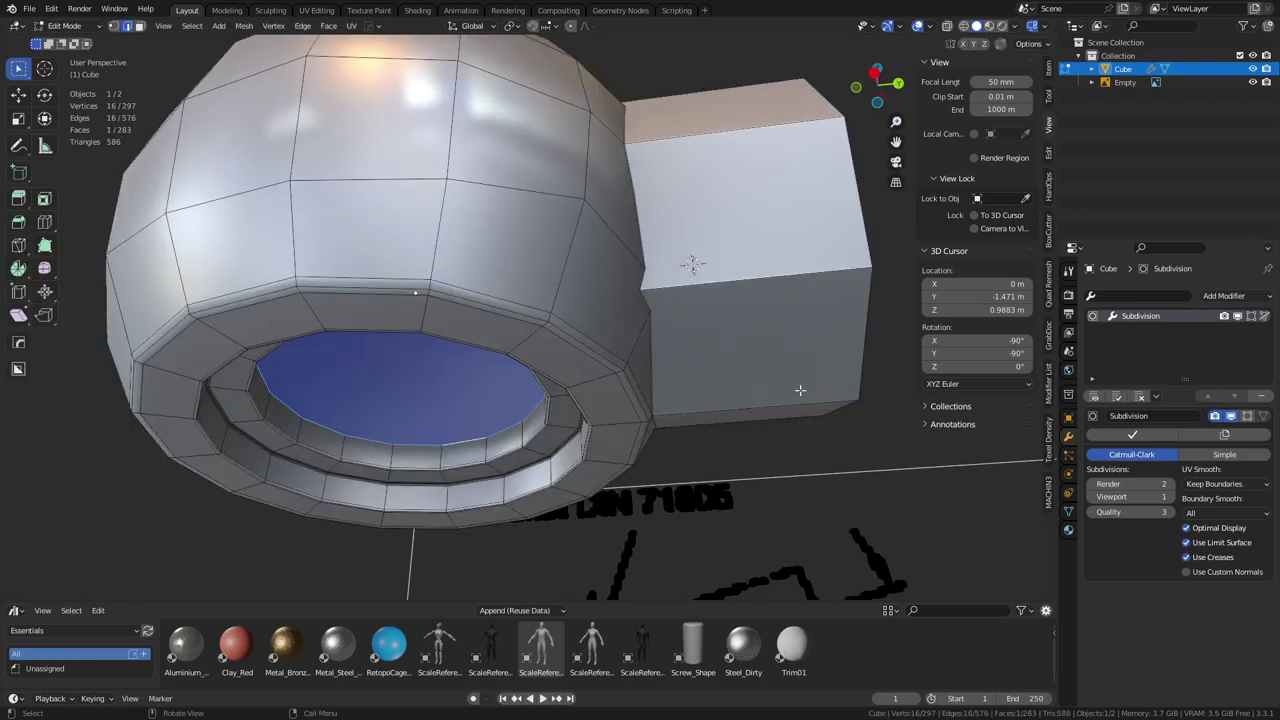
{"action": "middle_click_drag", "start_coordinate": [806, 286], "coordinate": [712, 314], "text": "shift"}
{"action": "key", "text": "3"}
{"action": "left_click", "coordinate": [757, 280]}
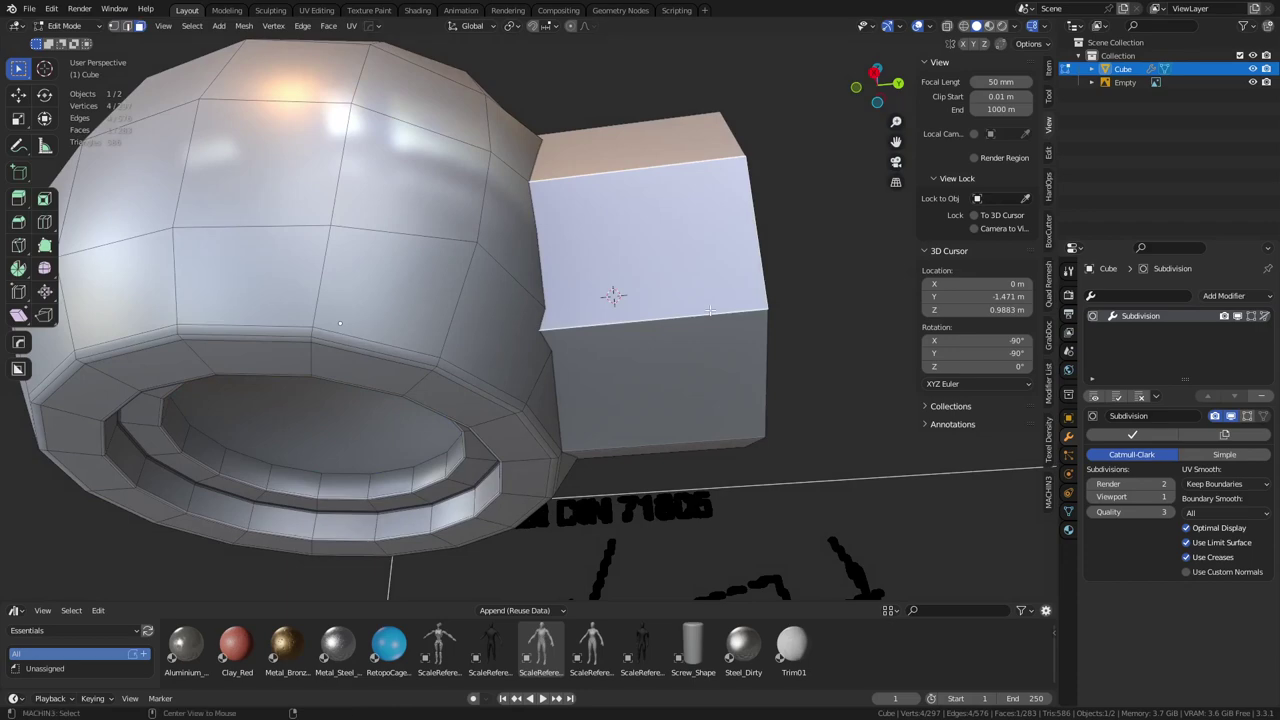
{"action": "key", "text": "l"}
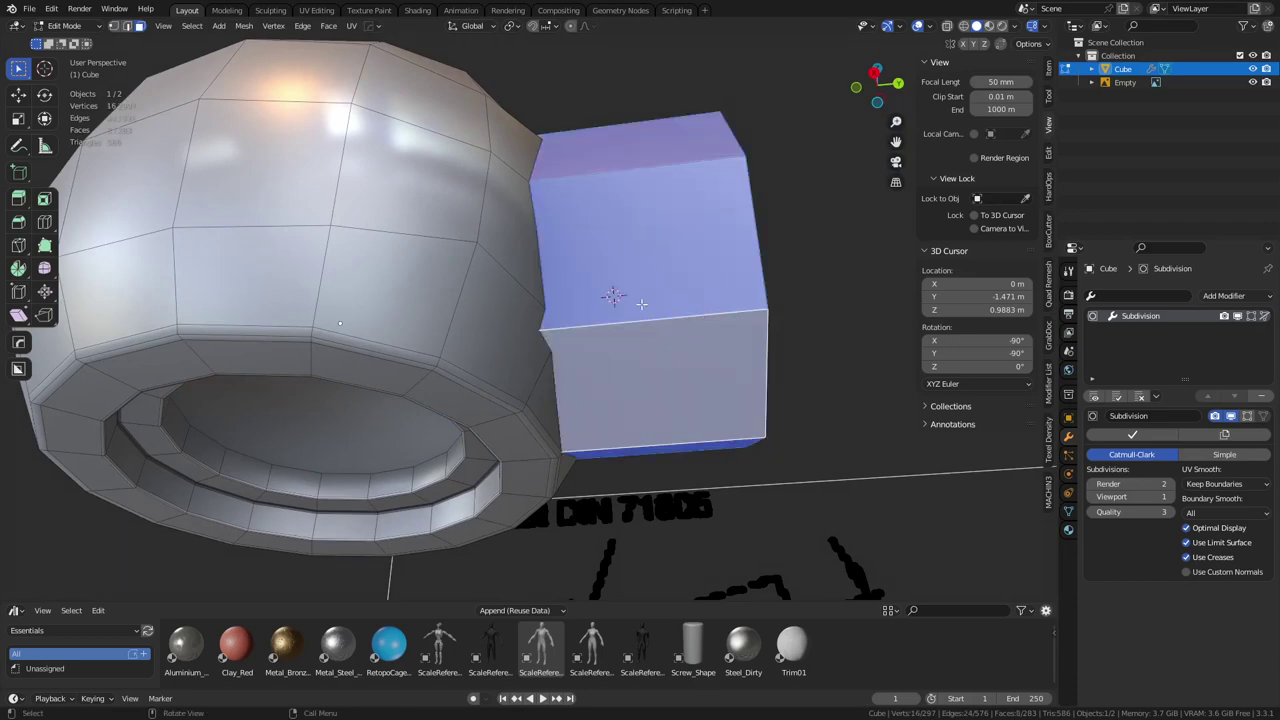
Select all linked faces of the cylinder, including its caps, with the Seam delimit turned off
{"action": "key", "text": "Tab"}
{"action": "key", "text": "g"}
{"action": "right_click", "coordinate": [627, 344]}
{"action": "key", "text": "Tab"}
{"action": "left_click", "coordinate": [684, 309]}
{"action": "key", "text": "l"}
{"action": "left_click", "coordinate": [197, 531]}
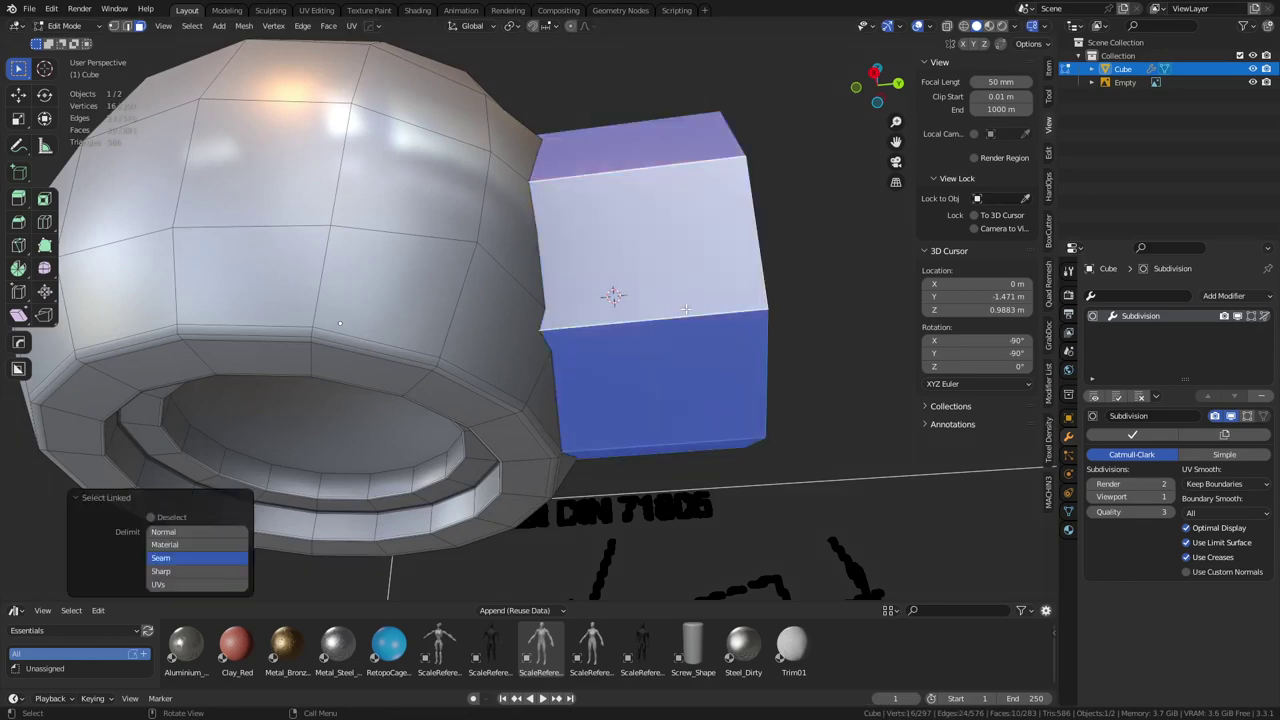
{"action": "left_click", "coordinate": [167, 561], "text": "shift"}
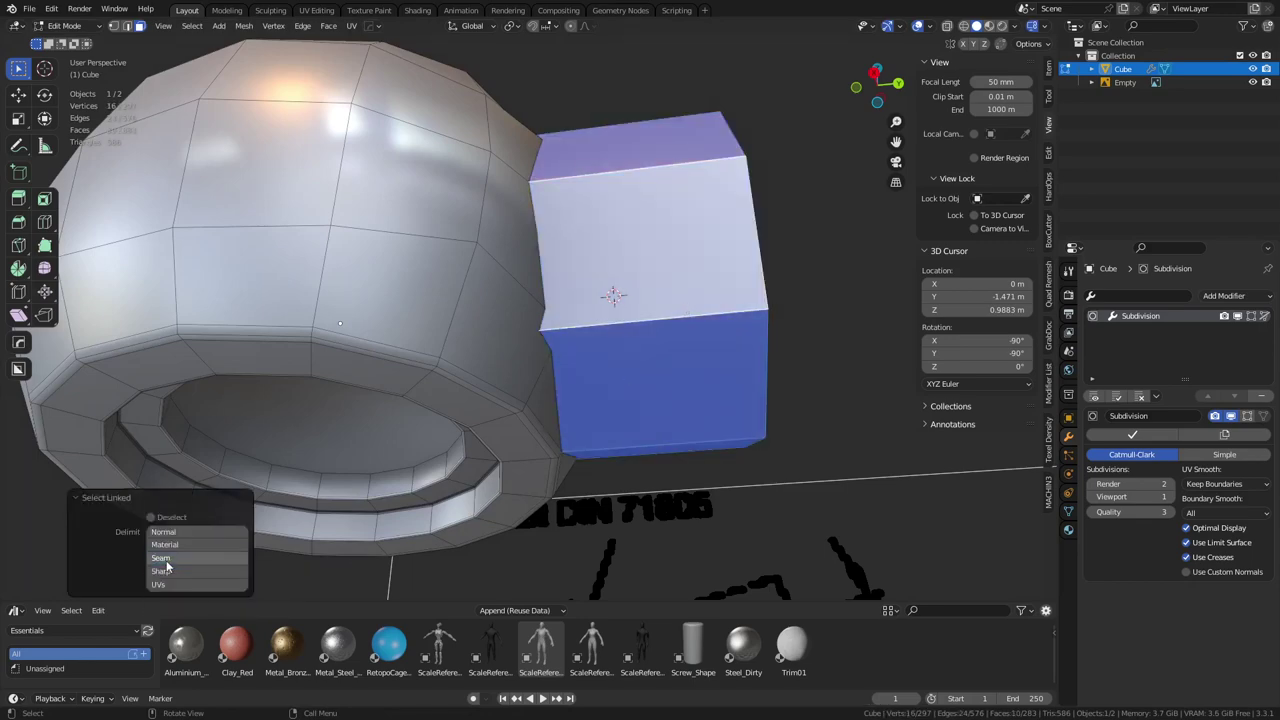
{"action": "middle_click_drag", "start_coordinate": [602, 350], "coordinate": [577, 352]}
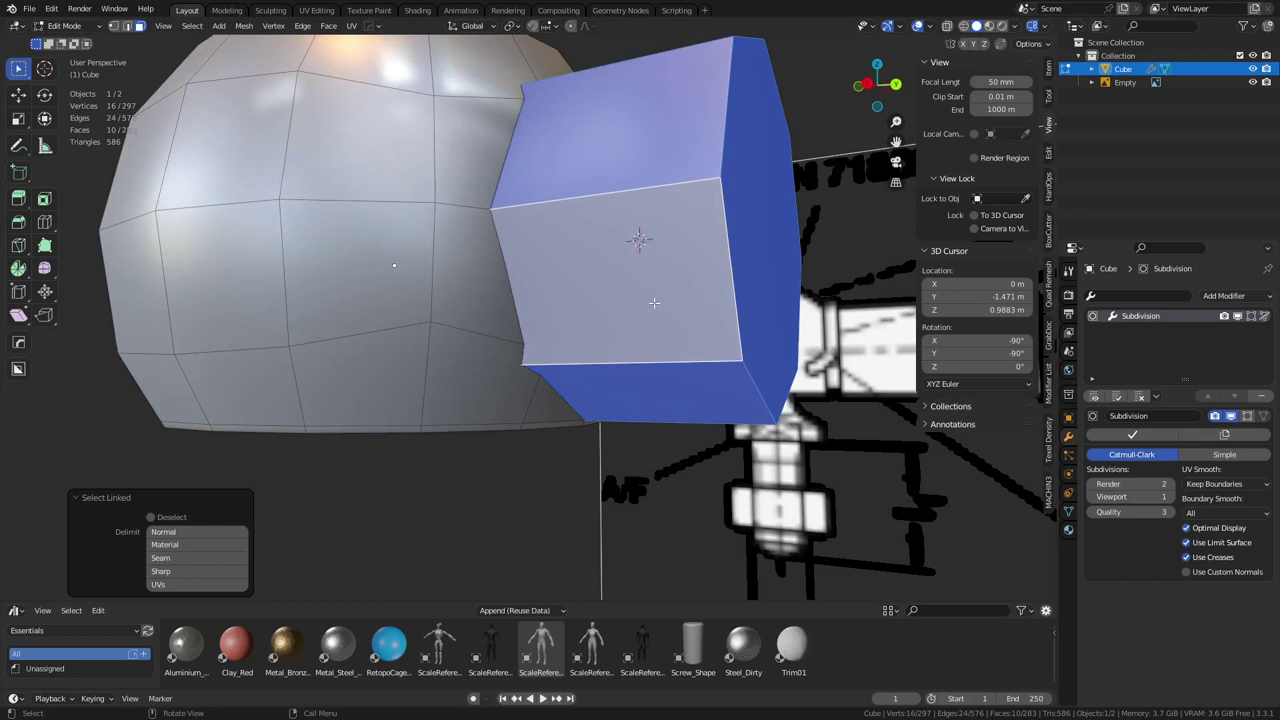
Separate the selected cylinder into its own object and return to Object Mode
{"action": "key", "text": "p"}
{"action": "left_click", "coordinate": [655, 302]}
{"action": "key", "text": "ctrl+Tab"}
{"action": "left_click", "coordinate": [551, 314]}
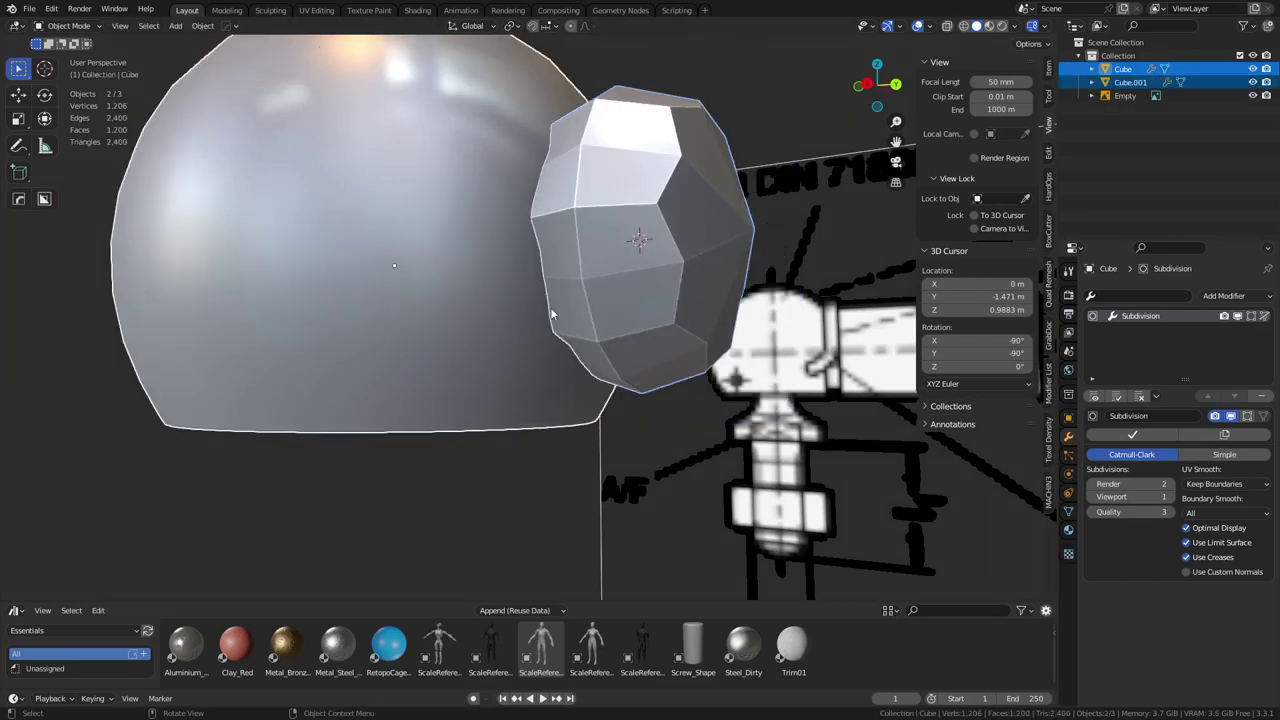
Remove the Subdivision modifier from the separated cylinder and select the head
{"action": "left_click", "coordinate": [633, 330]}
{"action": "left_click", "coordinate": [1263, 396]}
{"action": "left_click", "coordinate": [351, 340]}
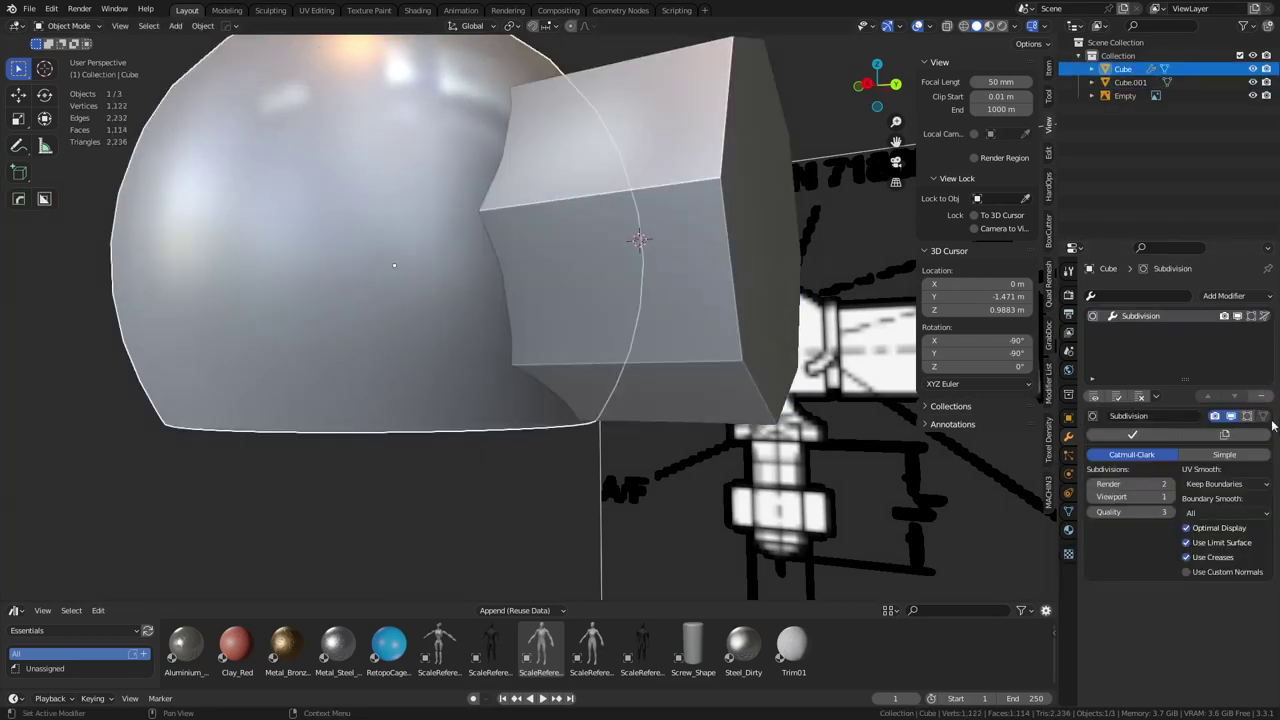
Remove the Subdivision modifier from the head and select the cylinder together with the head, keeping the head active
{"action": "key", "text": "ctrl+x"}
{"action": "left_click", "coordinate": [681, 338]}
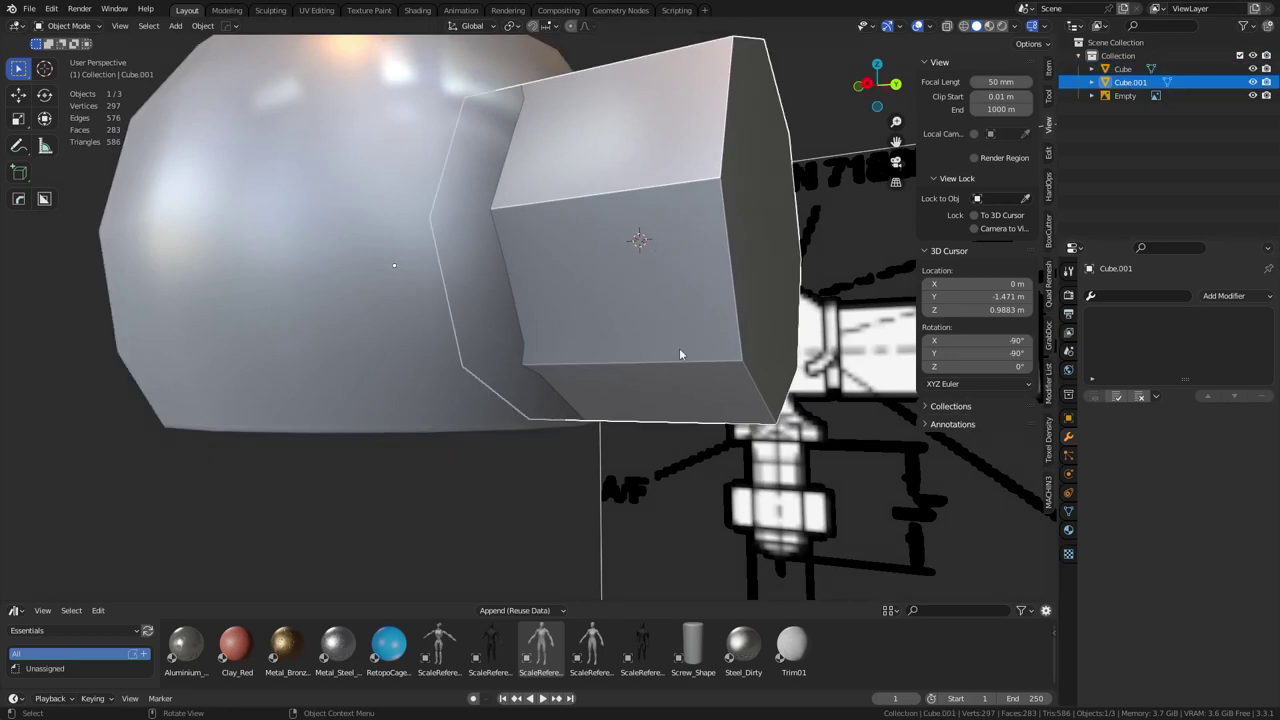
{"action": "middle_click_drag", "start_coordinate": [550, 285], "coordinate": [598, 344]}
{"action": "left_click", "coordinate": [497, 346], "text": "shift"}
{"action": "middle_click_drag", "start_coordinate": [497, 346], "coordinate": [626, 360]}
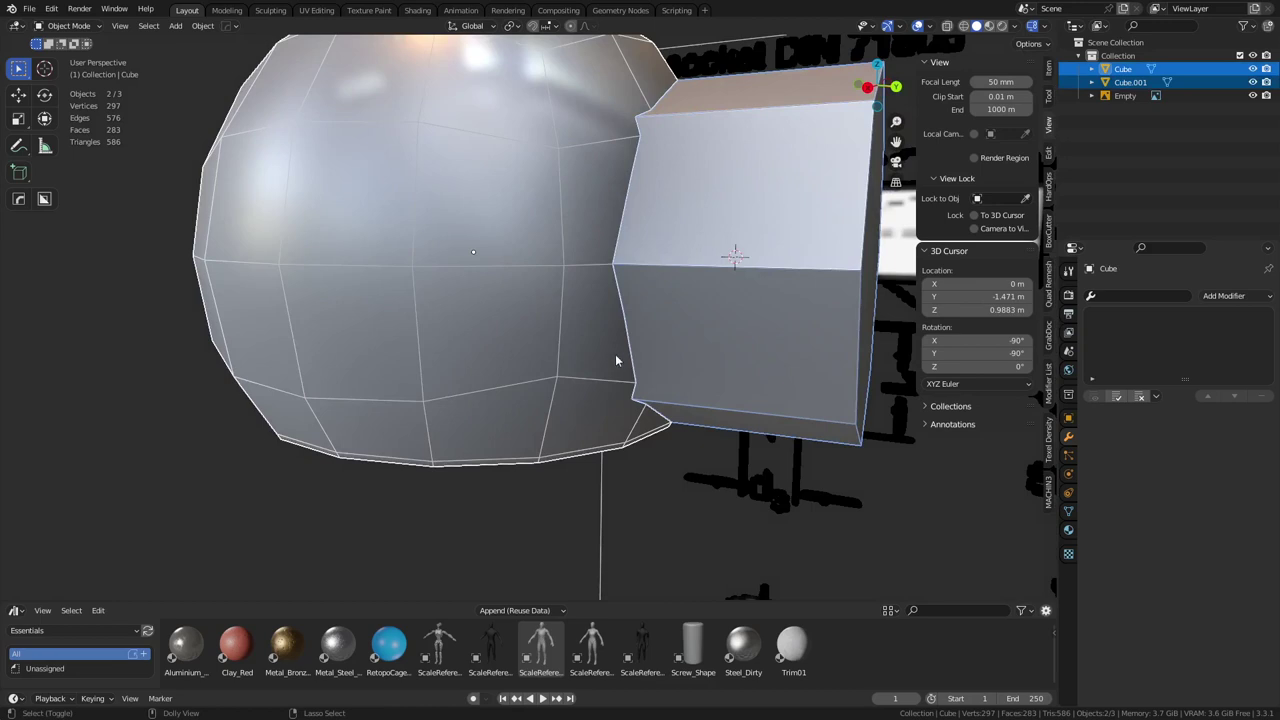
Try an Auto Boolean Union of the cylinder and the head, and enter Edit Mode on the combined mesh
{"action": "key", "text": "ctrl+shift+b"}
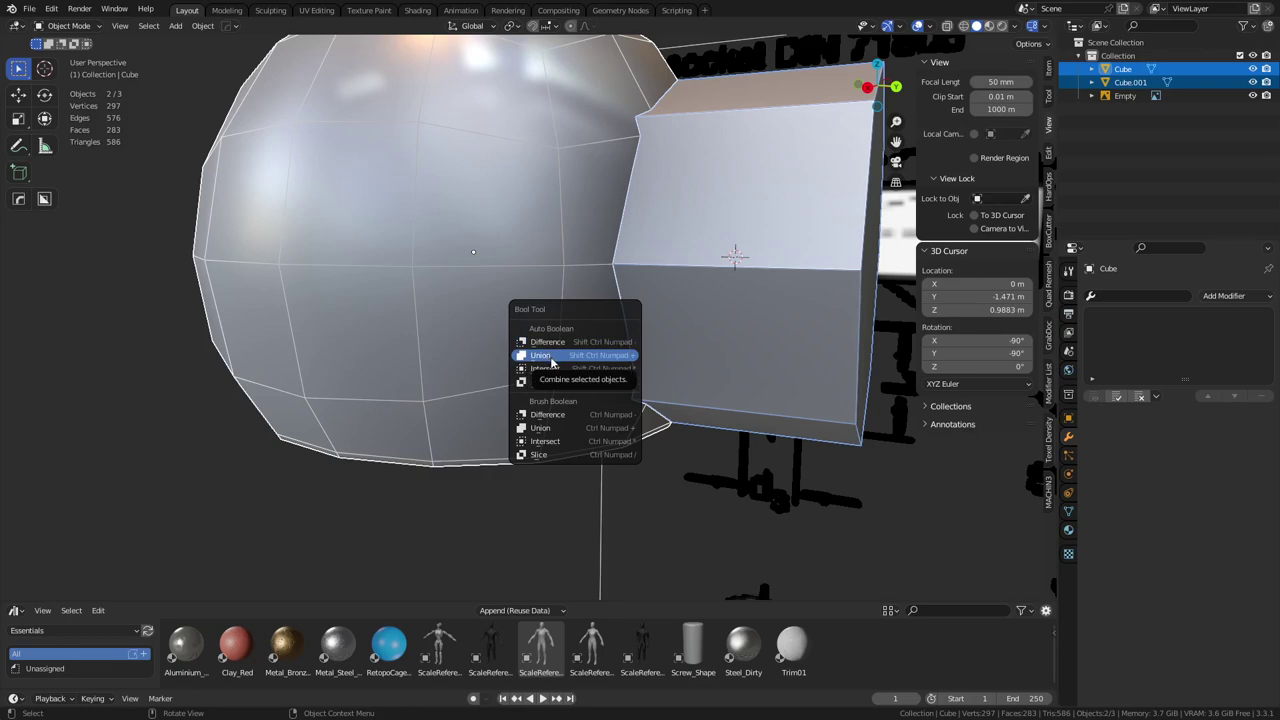
{"action": "left_click", "coordinate": [570, 356]}
{"action": "middle_click_drag", "start_coordinate": [570, 360], "coordinate": [619, 367]}
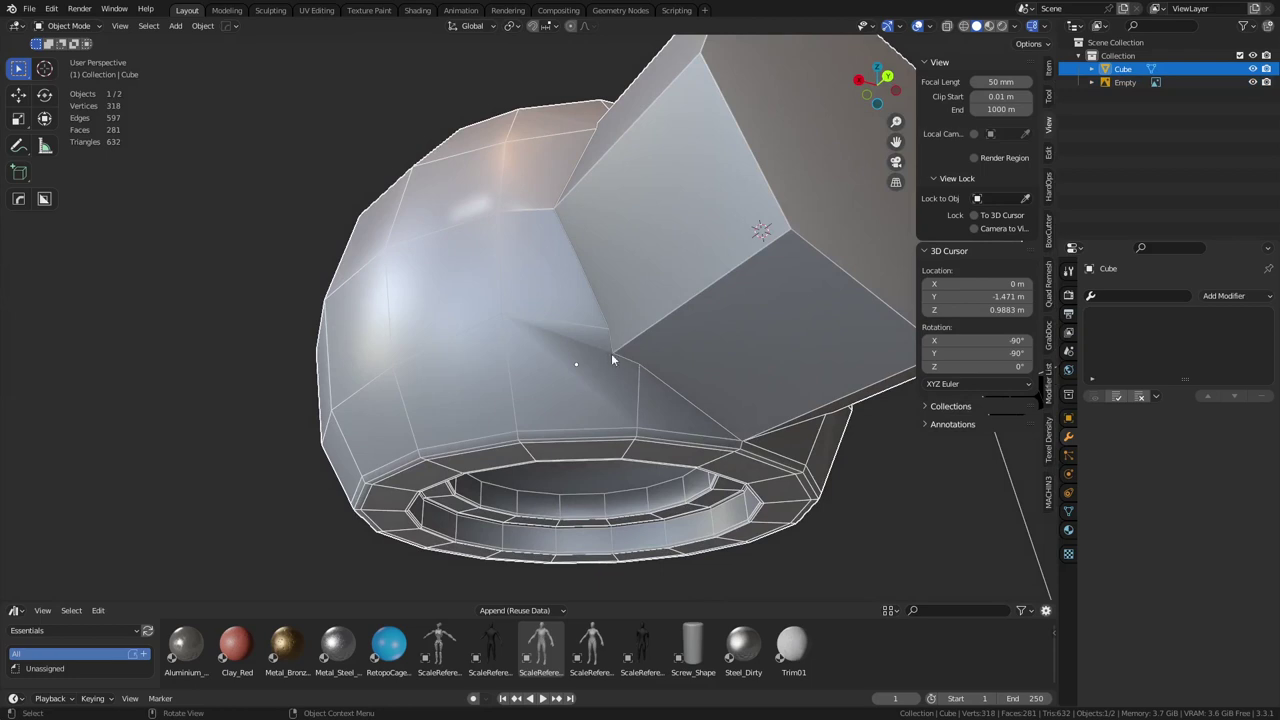
{"action": "mouse_move", "coordinate": [609, 346]}
{"action": "middle_mouse_down"}
{"action": "mouse_move", "coordinate": [626, 343]}
{"action": "mouse_move", "coordinate": [594, 341]}
{"action": "middle_mouse_up"}
{"action": "key", "text": "ctrl+Tab"}
{"action": "left_click", "coordinate": [671, 360]}
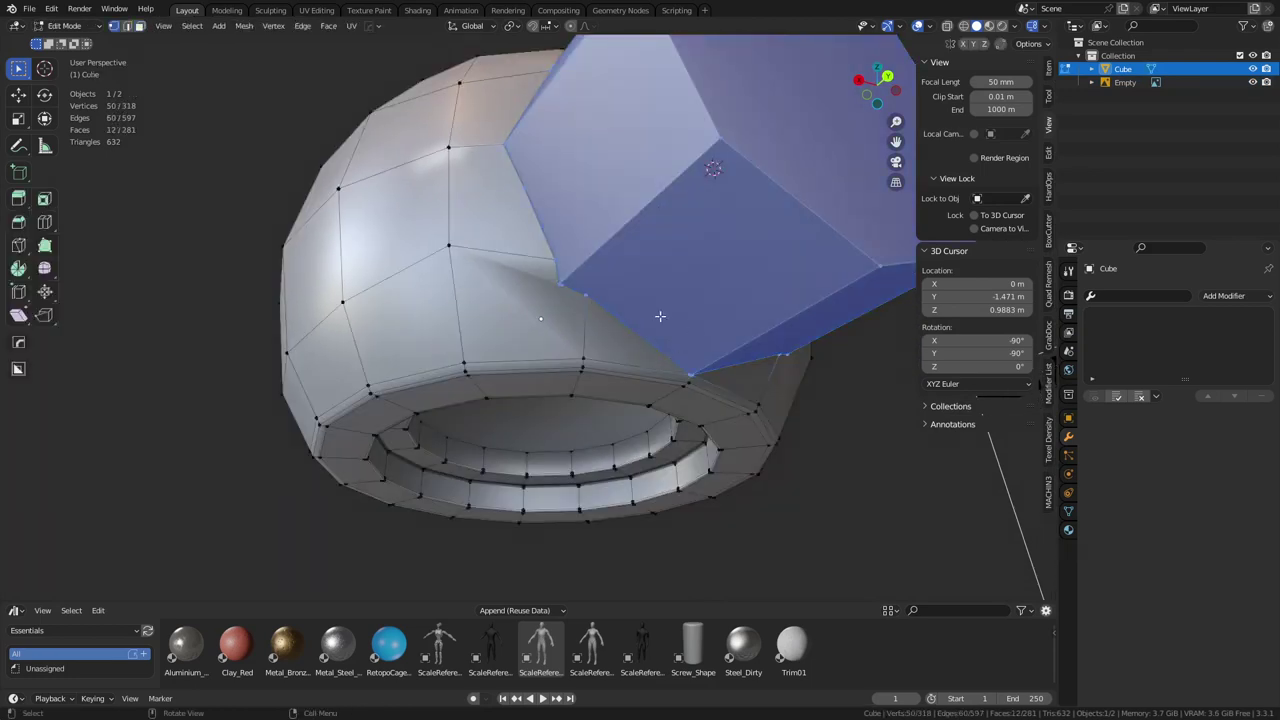
Deselect everything and select the vertex at the cylinder's lowest seam corner, just above the head's rim
{"action": "key", "text": "alt+a"}
{"action": "scroll", "coordinate": [686, 352], "scroll_direction": "up", "scroll_amount": 2}
{"action": "scroll", "coordinate": [600, 306], "scroll_direction": "up", "scroll_amount": 2}
{"action": "middle_click_drag", "start_coordinate": [803, 423], "coordinate": [676, 388], "text": "shift"}
{"action": "middle_click_drag", "start_coordinate": [676, 388], "coordinate": [588, 322]}
{"action": "scroll", "coordinate": [591, 380], "scroll_direction": "up", "scroll_amount": 3}
{"action": "left_click", "coordinate": [587, 317]}
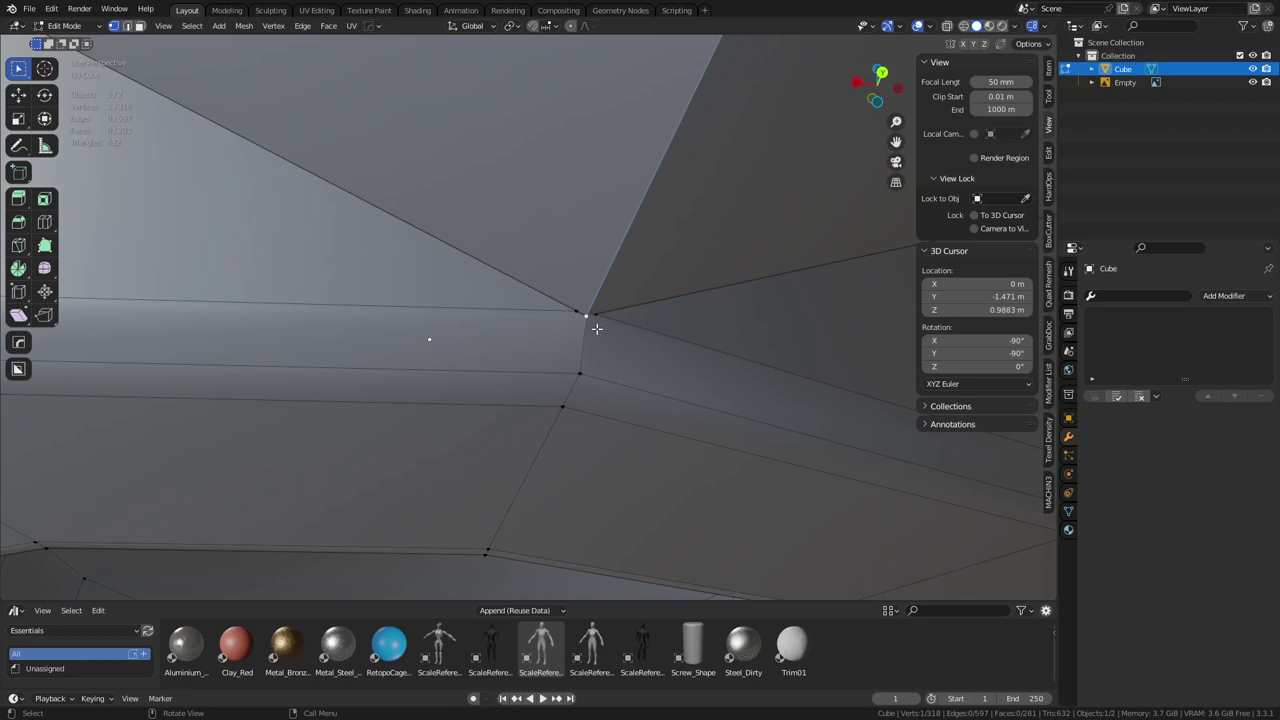
Undo the vertex selection and the boolean union to get the cylinder back as a separate selected object
{"action": "scroll", "coordinate": [598, 327], "scroll_direction": "down", "scroll_amount": 3}
{"action": "key", "text": "ctrl+z"}
{"action": "key", "text": "ctrl+z"}
{"action": "key", "text": "ctrl+z"}
{"action": "key", "text": "ctrl+z"}
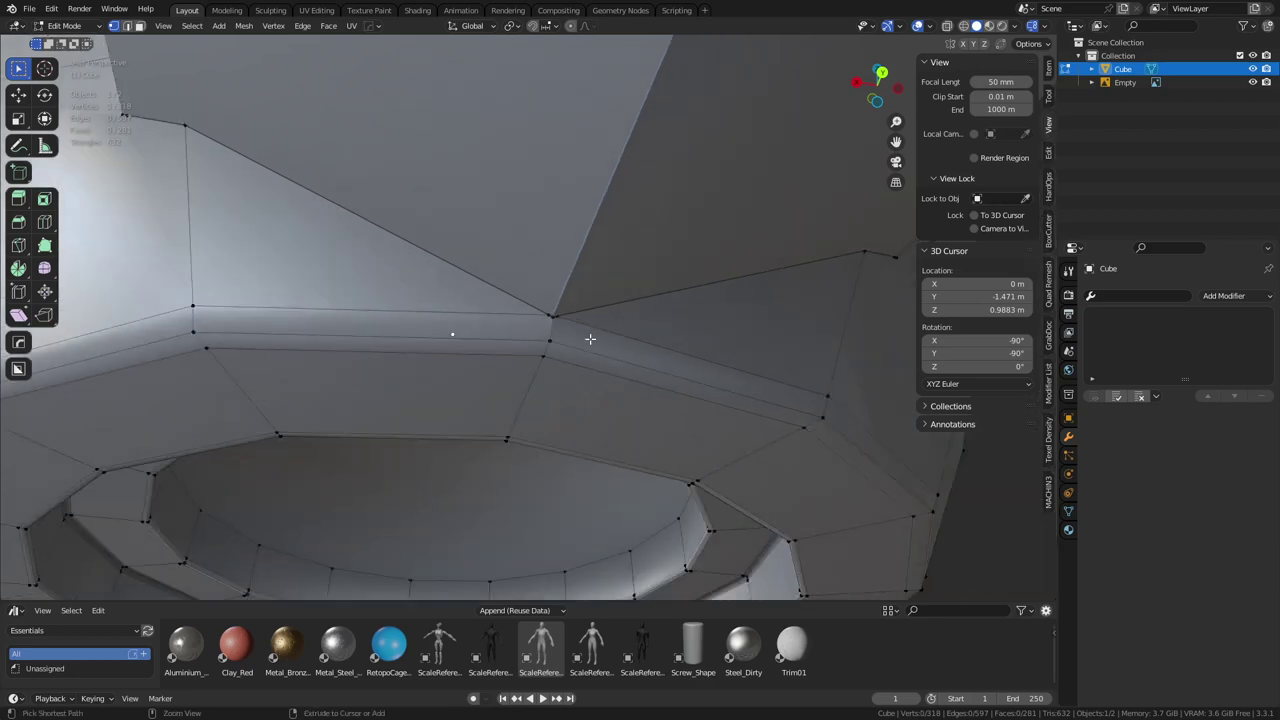
{"action": "key", "text": "ctrl+Tab"}
{"action": "key", "text": "Escape"}
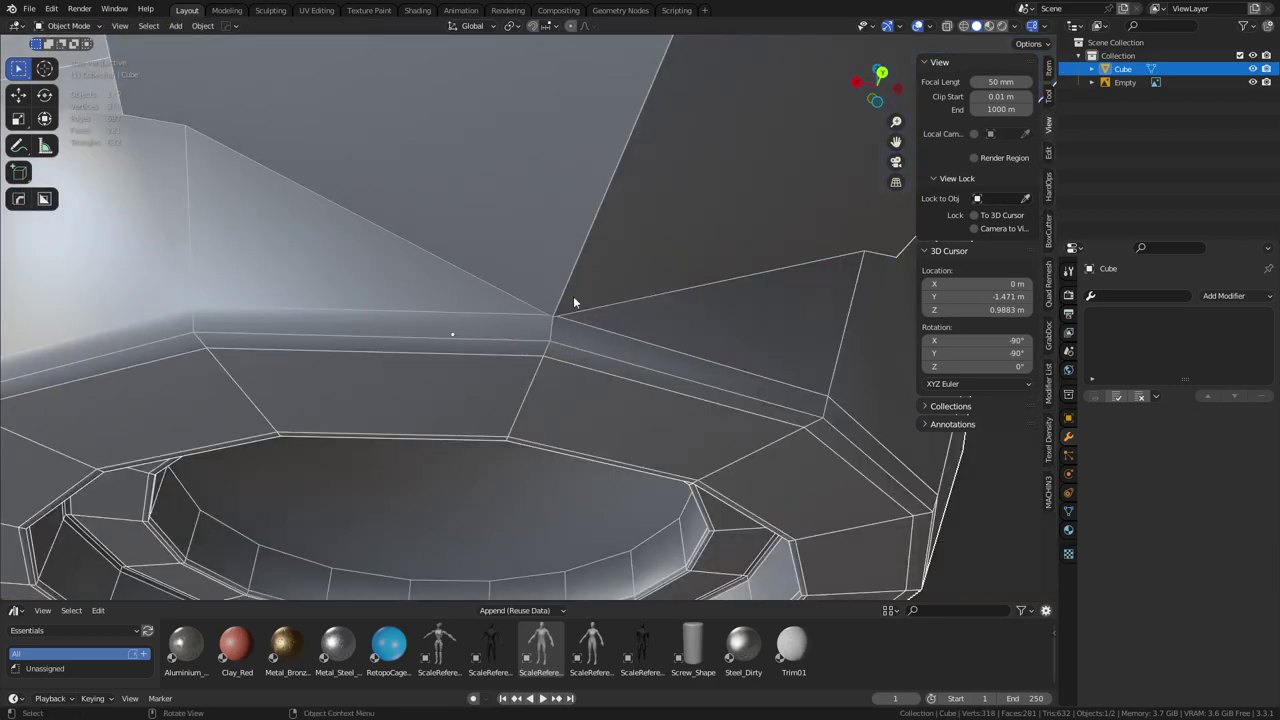
{"action": "key", "text": "ctrl+z"}
{"action": "key", "text": "ctrl+z"}
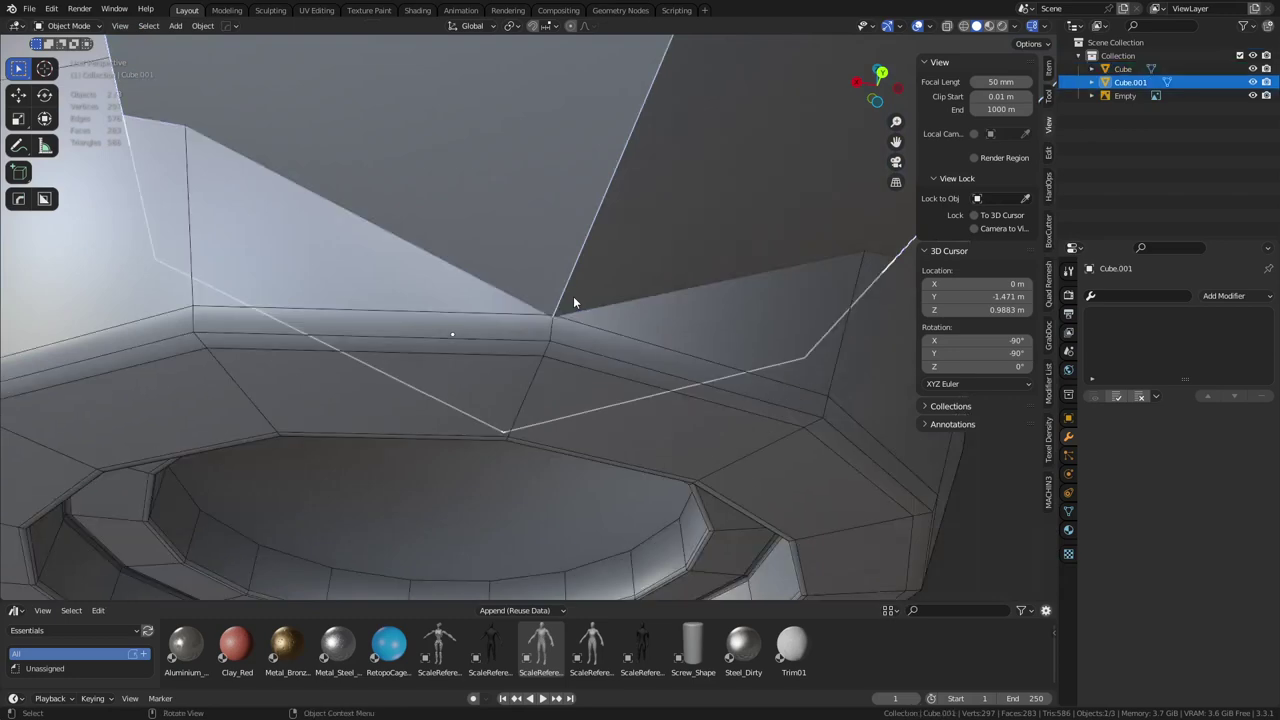
Scale the separate cylinder uniformly to 0.973 and apply its scale
{"action": "middle_click_drag", "start_coordinate": [573, 296], "coordinate": [674, 386]}
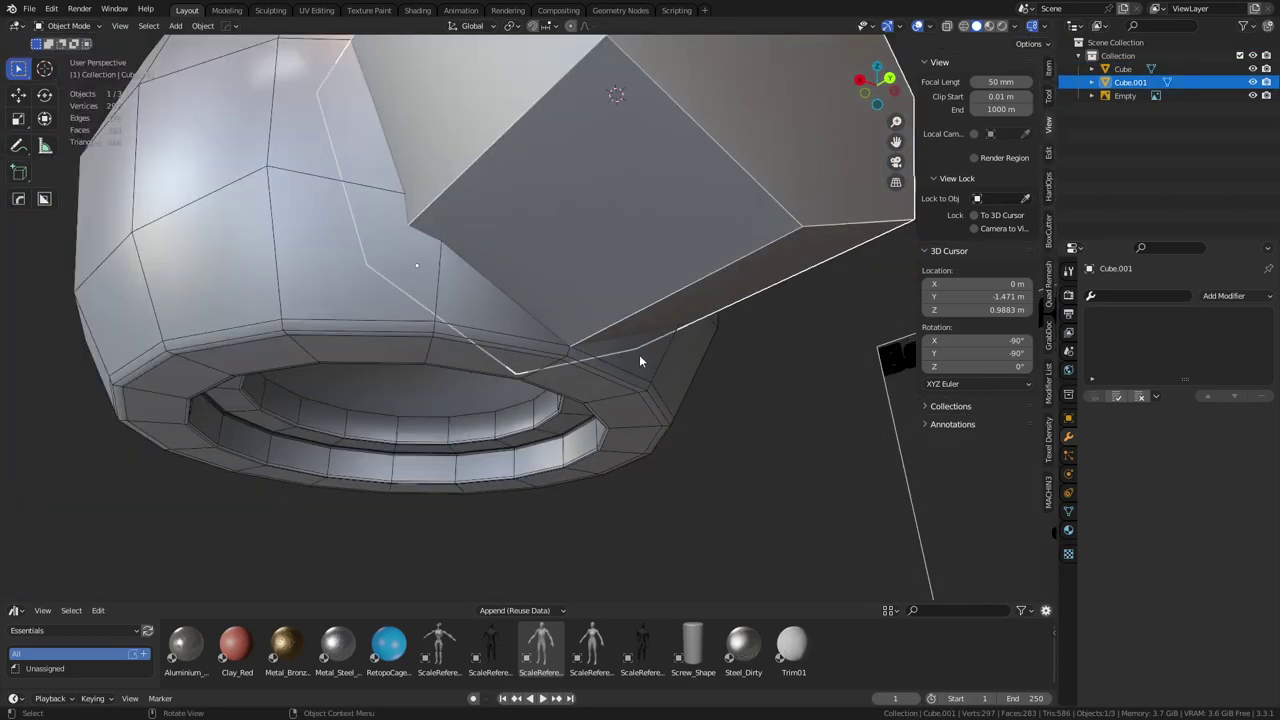
{"action": "middle_click_drag", "start_coordinate": [640, 357], "coordinate": [742, 434]}
{"action": "key", "text": "s"}
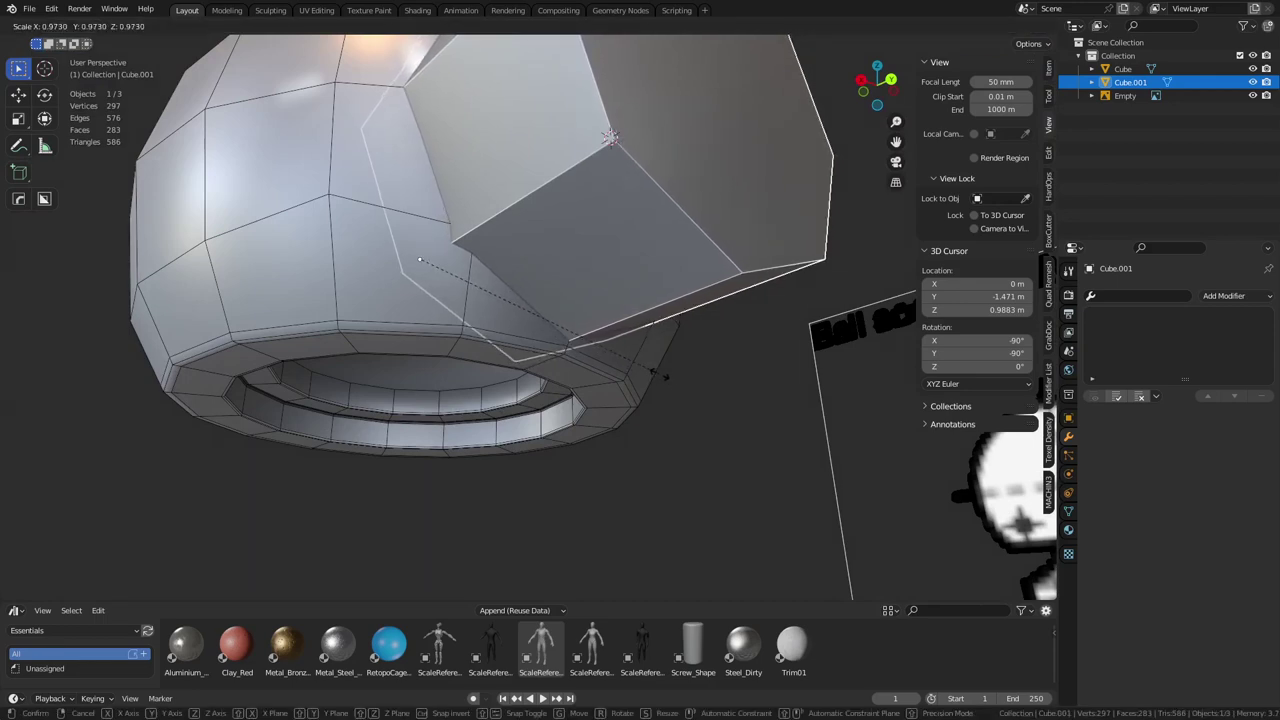
{"action": "left_click", "coordinate": [663, 376]}
{"action": "key", "text": "ctrl+Tab"}
{"action": "key", "text": "Escape"}
{"action": "key", "text": "ctrl+a"}
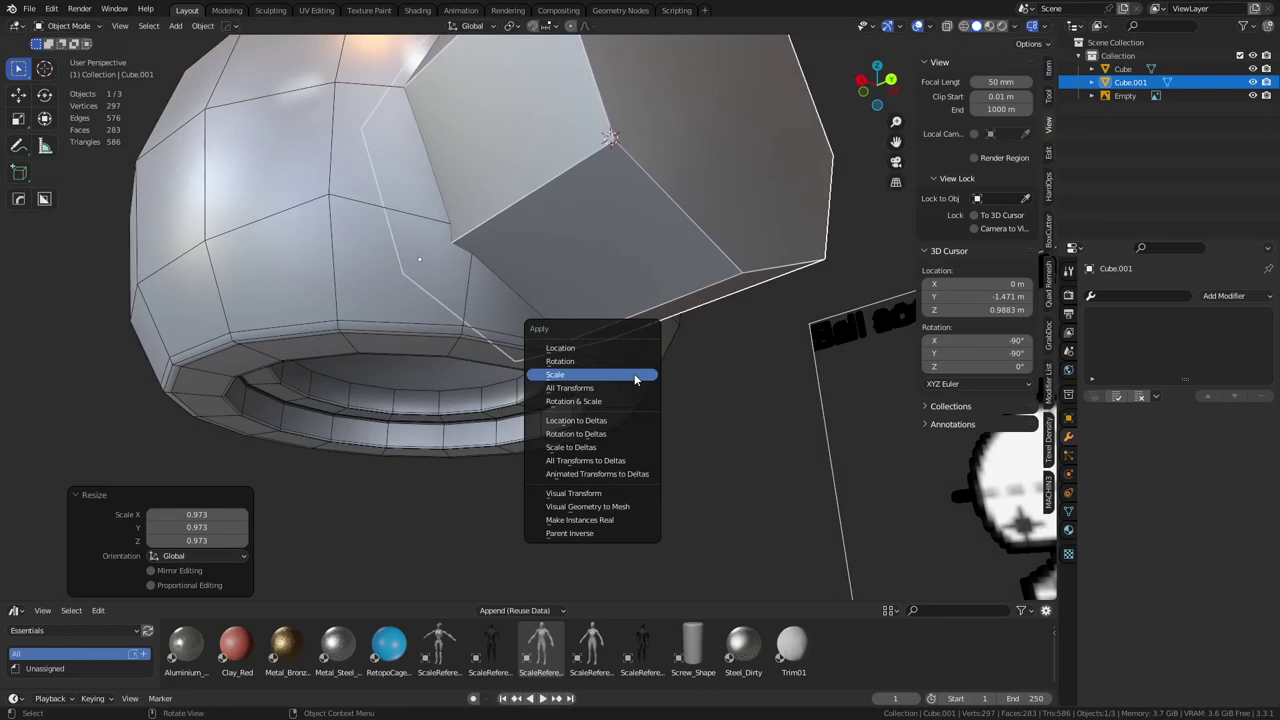
{"action": "left_click", "coordinate": [640, 376]}
Join the cylinder to the head with an Auto Boolean Union and enter Edit Mode with nothing selected
{"action": "middle_click_drag", "start_coordinate": [640, 376], "coordinate": [713, 380]}
{"action": "scroll", "coordinate": [583, 346], "scroll_direction": "up", "scroll_amount": 3}
{"action": "left_click", "coordinate": [454, 367], "text": "shift"}
{"action": "key", "text": "q"}
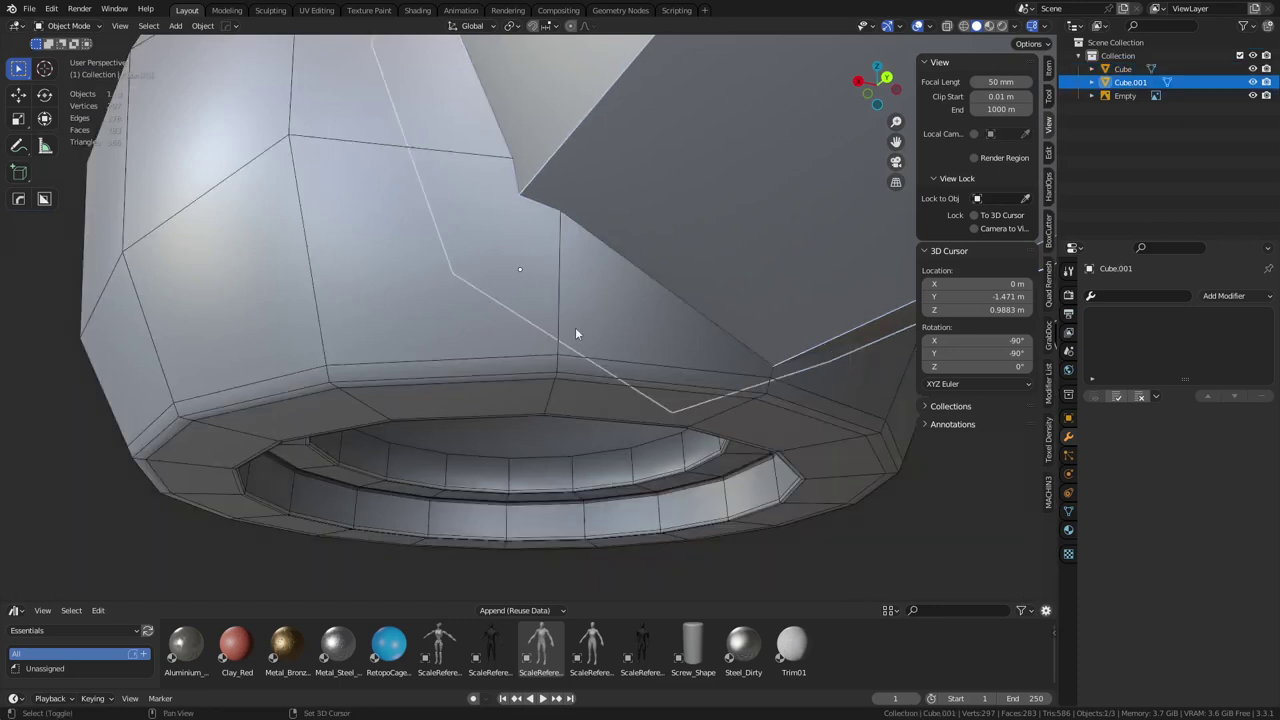
{"action": "key", "text": "shift+ctrl+b"}
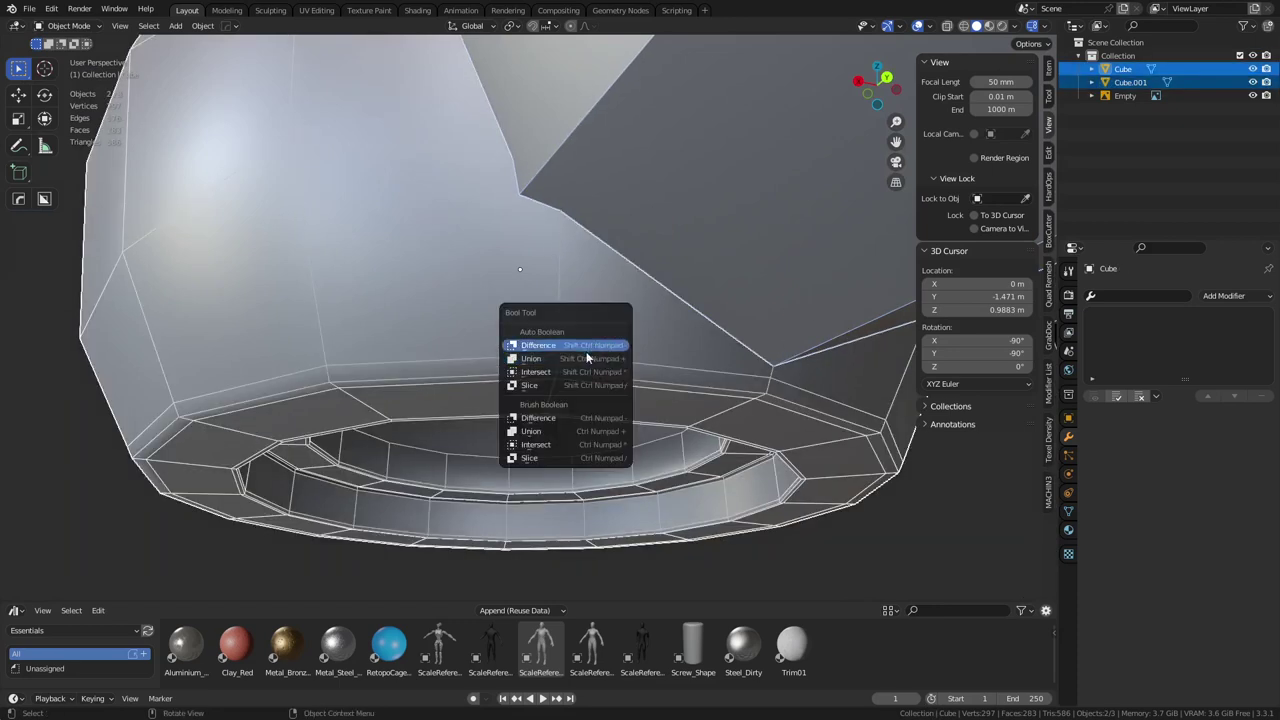
{"action": "left_click", "coordinate": [584, 355]}
{"action": "key", "text": "Tab"}
{"action": "key", "text": "alt+a"}
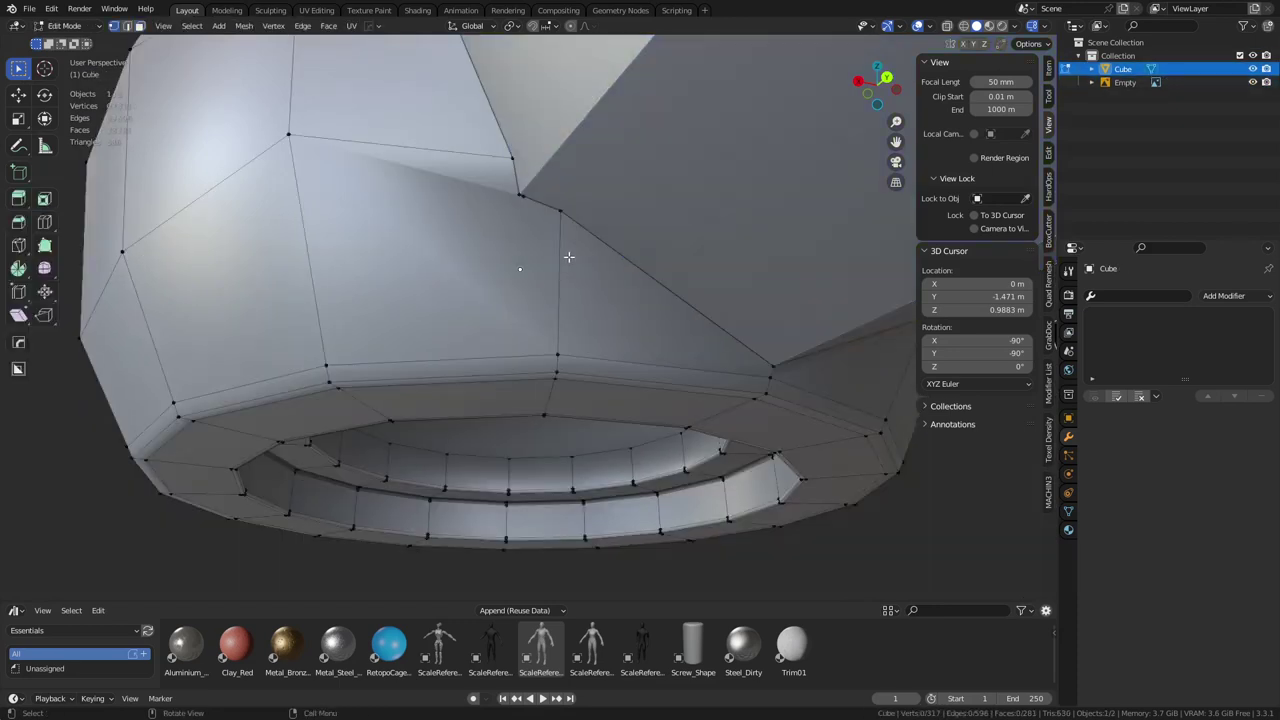
Merge the two stray seam vertices below the cylinder's lower side corner into that corner using Merge At Last
{"action": "scroll", "coordinate": [606, 330], "scroll_direction": "up", "scroll_amount": 5}
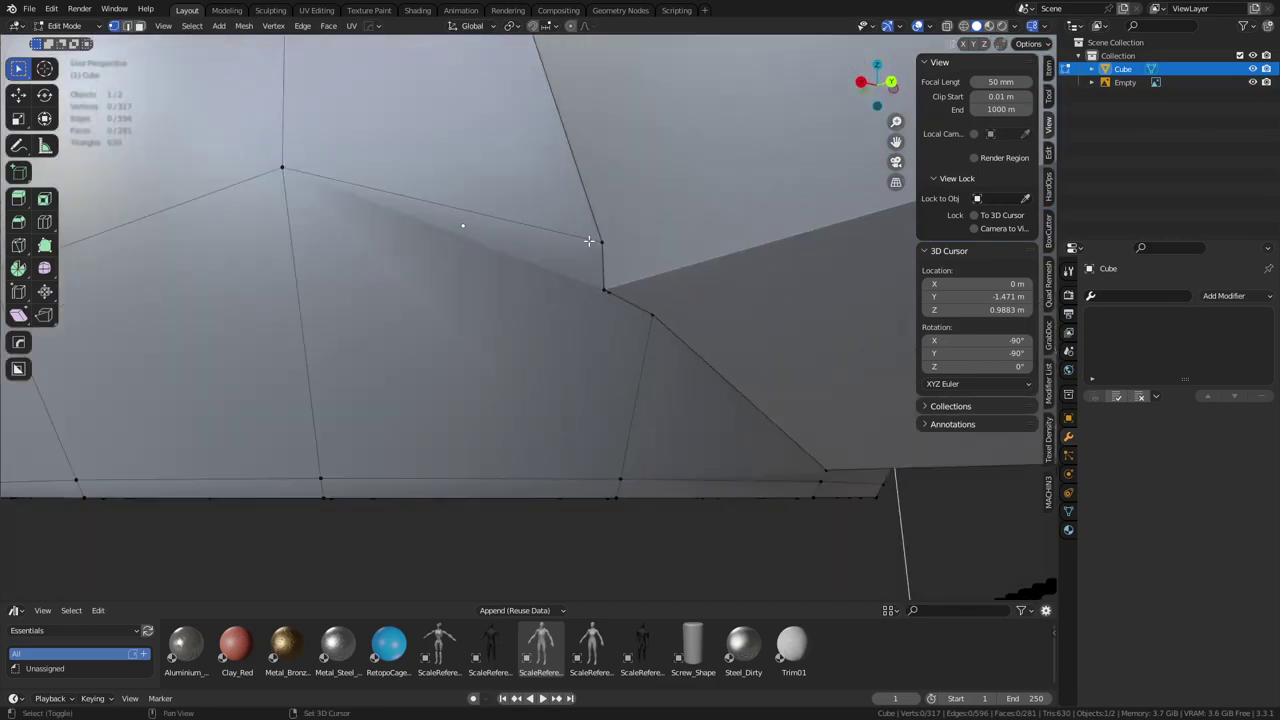
{"action": "scroll", "coordinate": [620, 330], "scroll_direction": "up", "scroll_amount": 2}
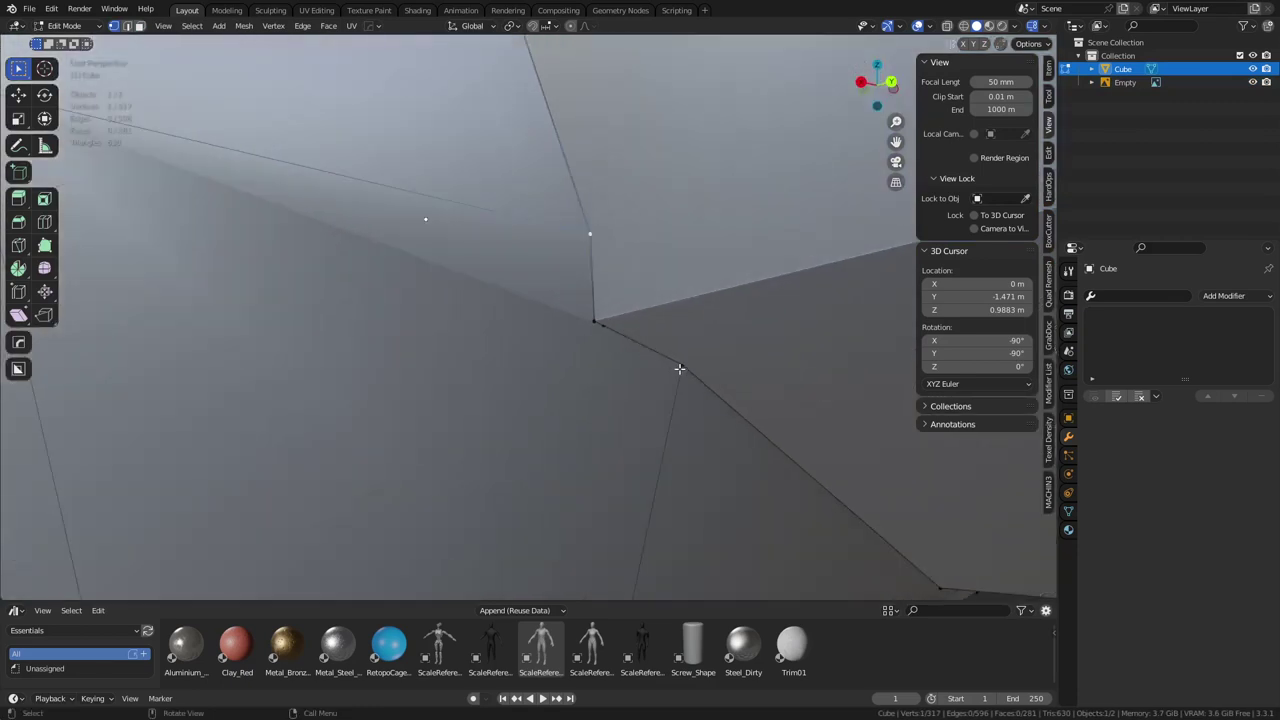
{"action": "left_click", "coordinate": [679, 369]}
{"action": "left_click", "coordinate": [593, 322], "text": "ctrl"}
{"action": "left_click", "coordinate": [591, 233], "text": "shift"}
{"action": "left_click", "coordinate": [591, 324], "text": "ctrl"}
{"action": "key", "text": "ctrl+z"}
{"action": "left_click", "coordinate": [679, 366], "text": "ctrl"}
{"action": "scroll", "coordinate": [700, 372], "scroll_direction": "up", "scroll_amount": 3}
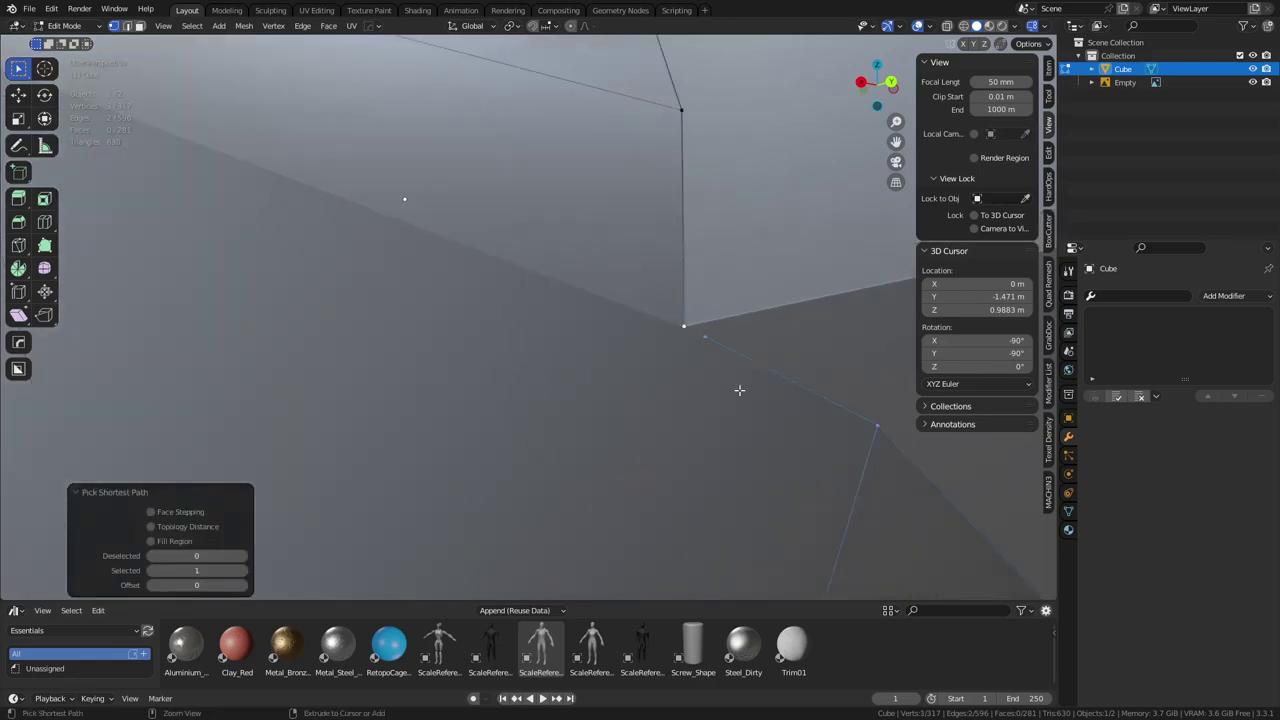
{"action": "key", "text": "m"}
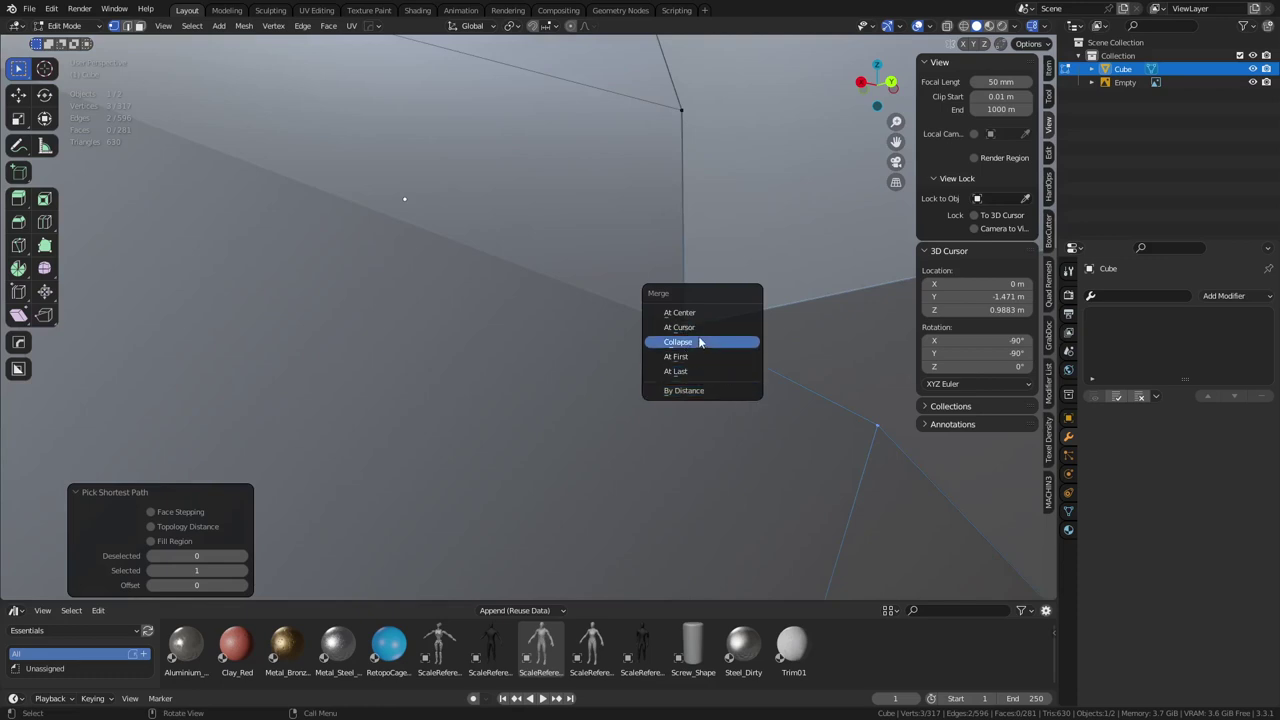
{"action": "left_click", "coordinate": [700, 368]}
{"action": "middle_click_drag", "start_coordinate": [744, 382], "coordinate": [728, 378], "text": "shift"}
{"action": "scroll", "coordinate": [654, 290], "scroll_direction": "down", "scroll_amount": 5}
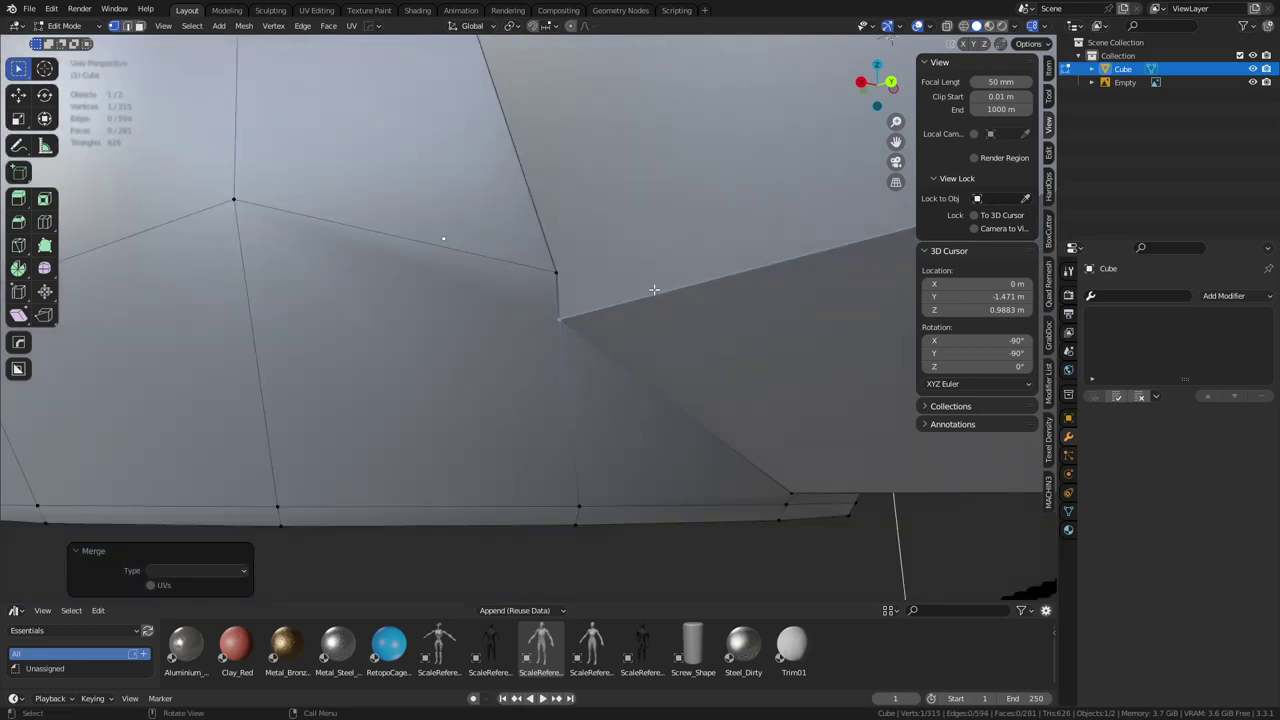
Merge the seam vertex just above the lower side corner into the corner with Smart Vert set to Merge Last
{"action": "left_click", "coordinate": [566, 256]}
{"action": "scroll", "coordinate": [584, 300], "scroll_direction": "up", "scroll_amount": 3}
{"action": "left_click", "coordinate": [585, 325], "text": "ctrl"}
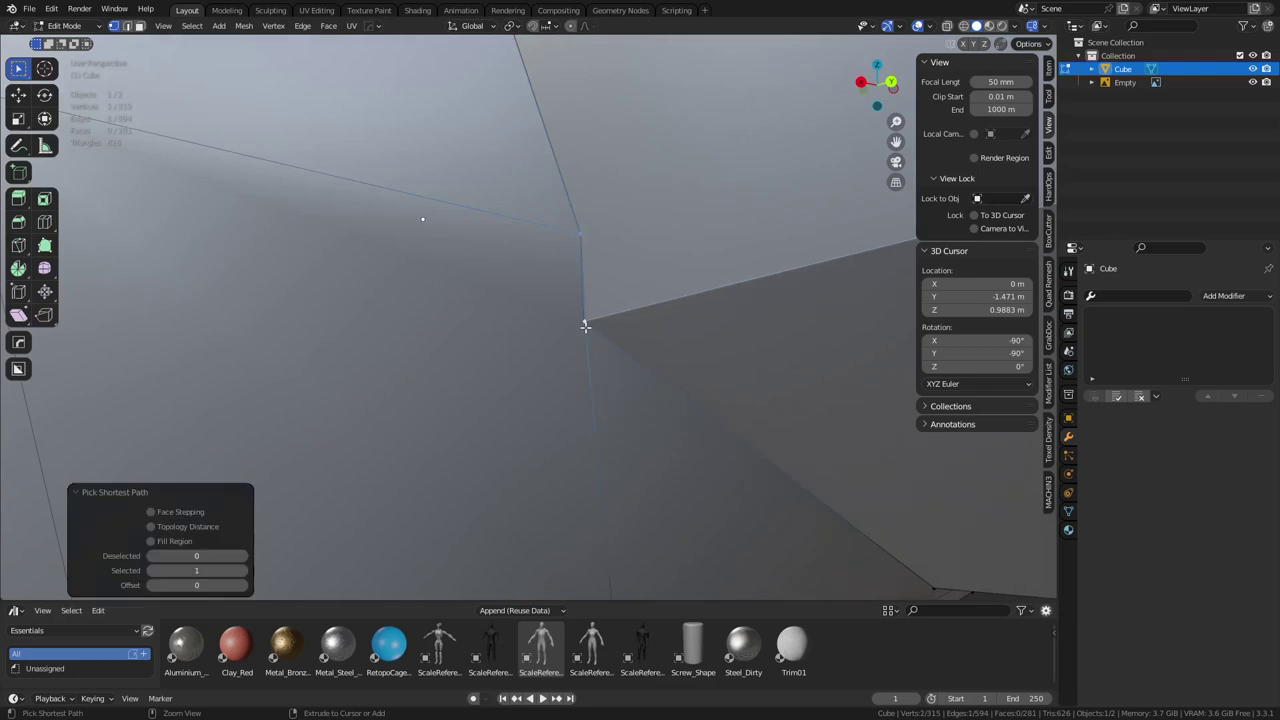
{"action": "key", "text": "1"}
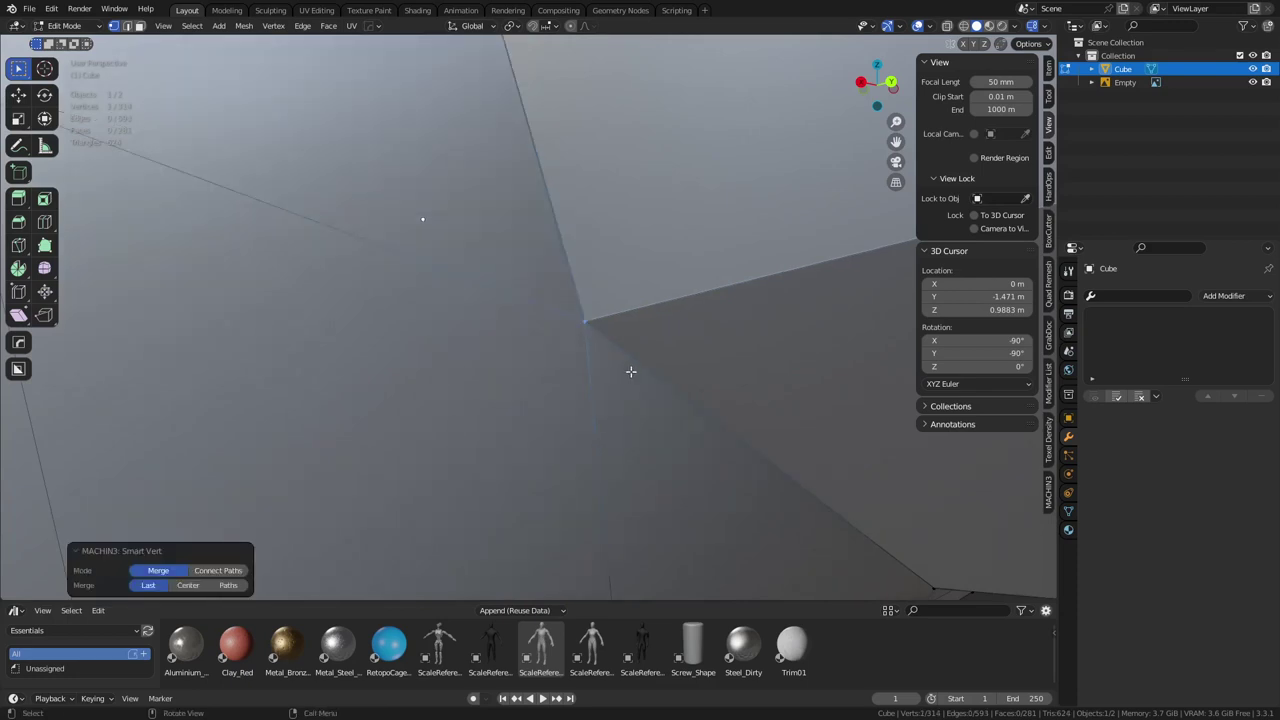
{"action": "middle_click_drag", "start_coordinate": [630, 371], "coordinate": [671, 400], "text": "shift"}
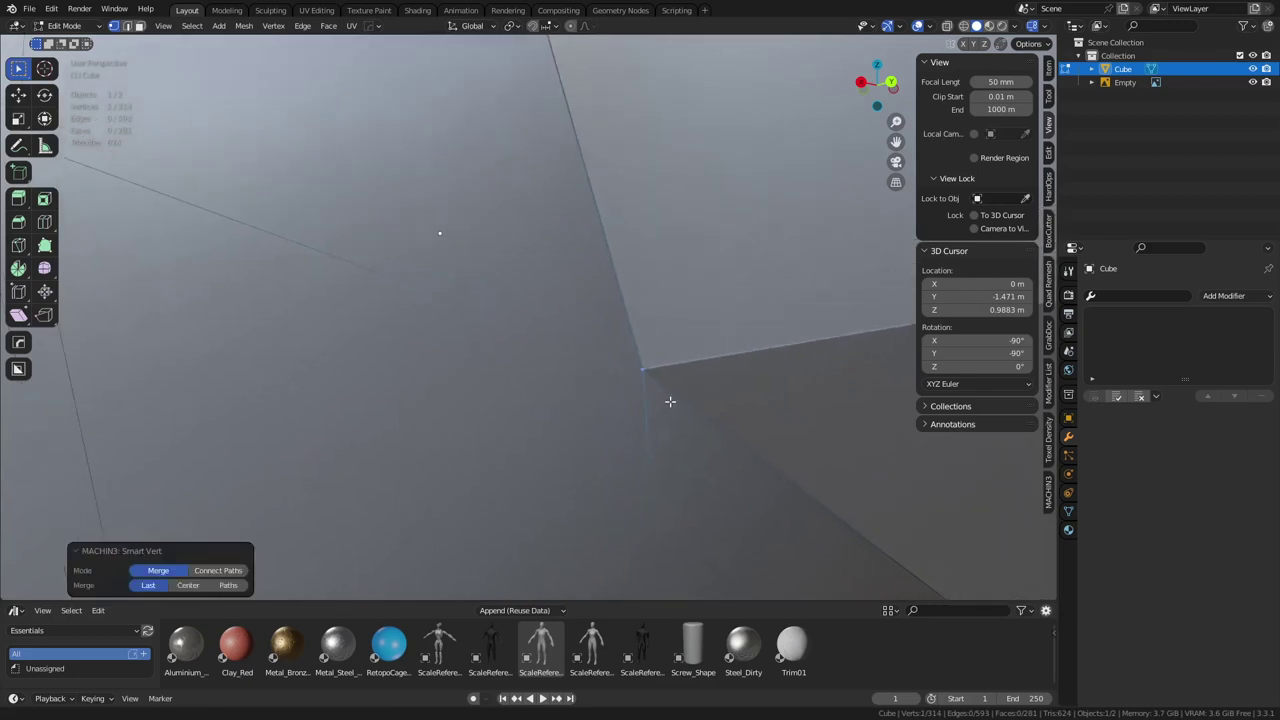
{"action": "scroll", "coordinate": [650, 360], "scroll_direction": "down", "scroll_amount": 5}
{"action": "middle_click_drag", "start_coordinate": [591, 249], "coordinate": [608, 350], "text": "shift"}
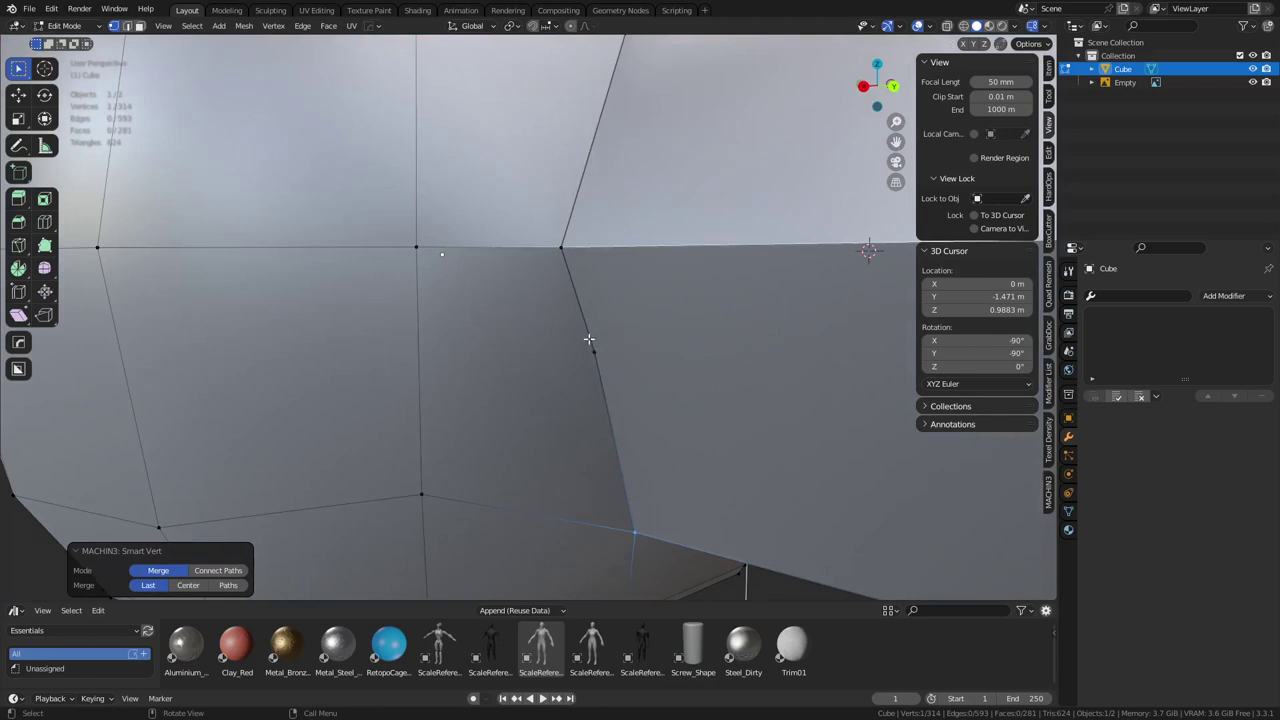
Merge the seam vertex below the cylinder's middle side corner into that corner with Smart Vert
{"action": "left_click", "coordinate": [589, 339]}
{"action": "left_click", "coordinate": [562, 247], "text": "ctrl"}
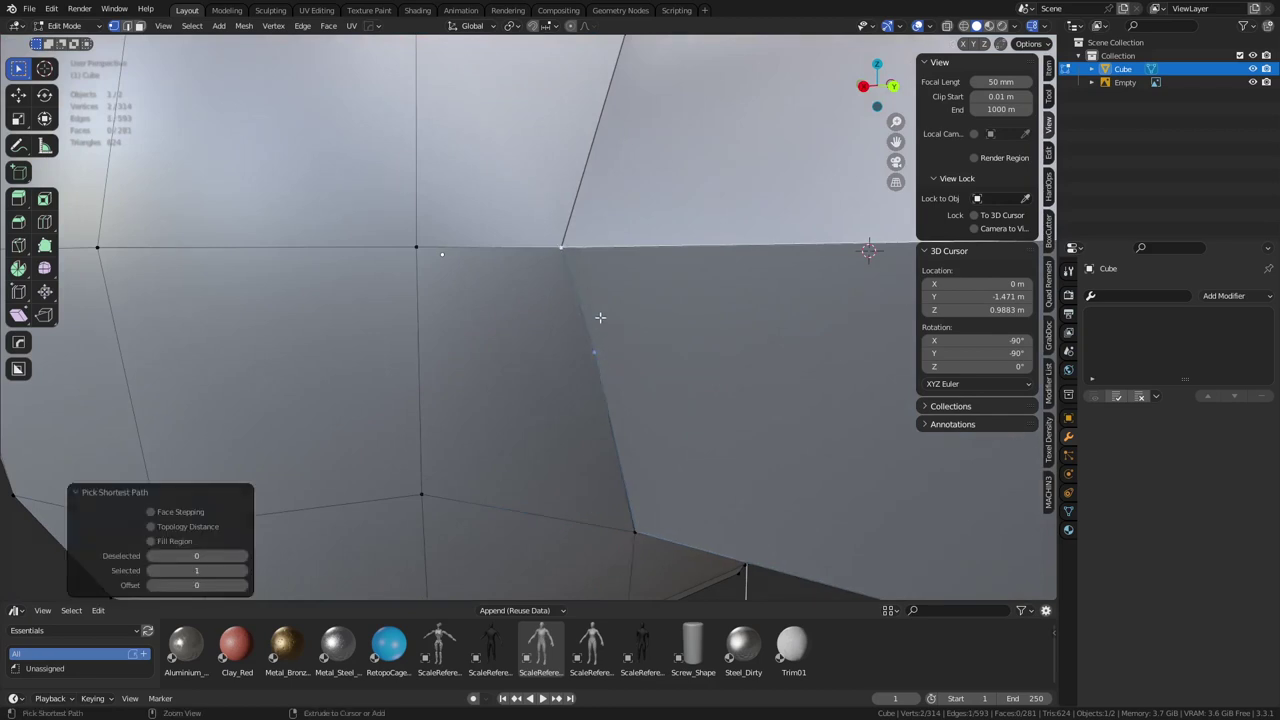
{"action": "key", "text": "1"}
Merge the stray seam vertices on both sides of the cylinder's upper side corner into that corner
{"action": "middle_click_drag", "start_coordinate": [600, 288], "coordinate": [583, 371], "text": "shift"}
{"action": "middle_click_drag", "start_coordinate": [585, 314], "coordinate": [577, 346], "text": "shift"}
{"action": "left_click", "coordinate": [581, 269]}
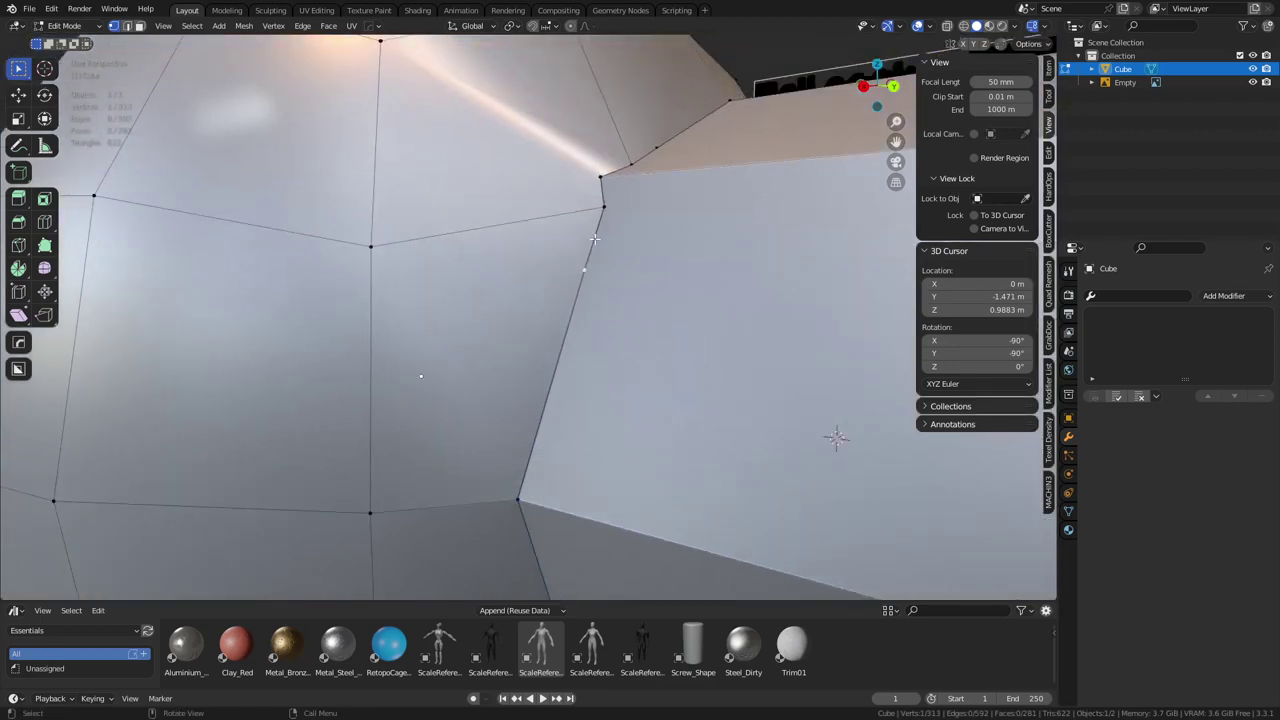
{"action": "left_click", "coordinate": [602, 184], "text": "ctrl"}
{"action": "key", "text": "1"}
{"action": "middle_click_drag", "start_coordinate": [603, 192], "coordinate": [607, 320], "text": "shift"}
{"action": "left_click", "coordinate": [615, 216]}
{"action": "key", "text": "1"}
Merge the seam vertex between the upper side corner and the topmost corner into the topmost corner
{"action": "left_click", "coordinate": [607, 320]}
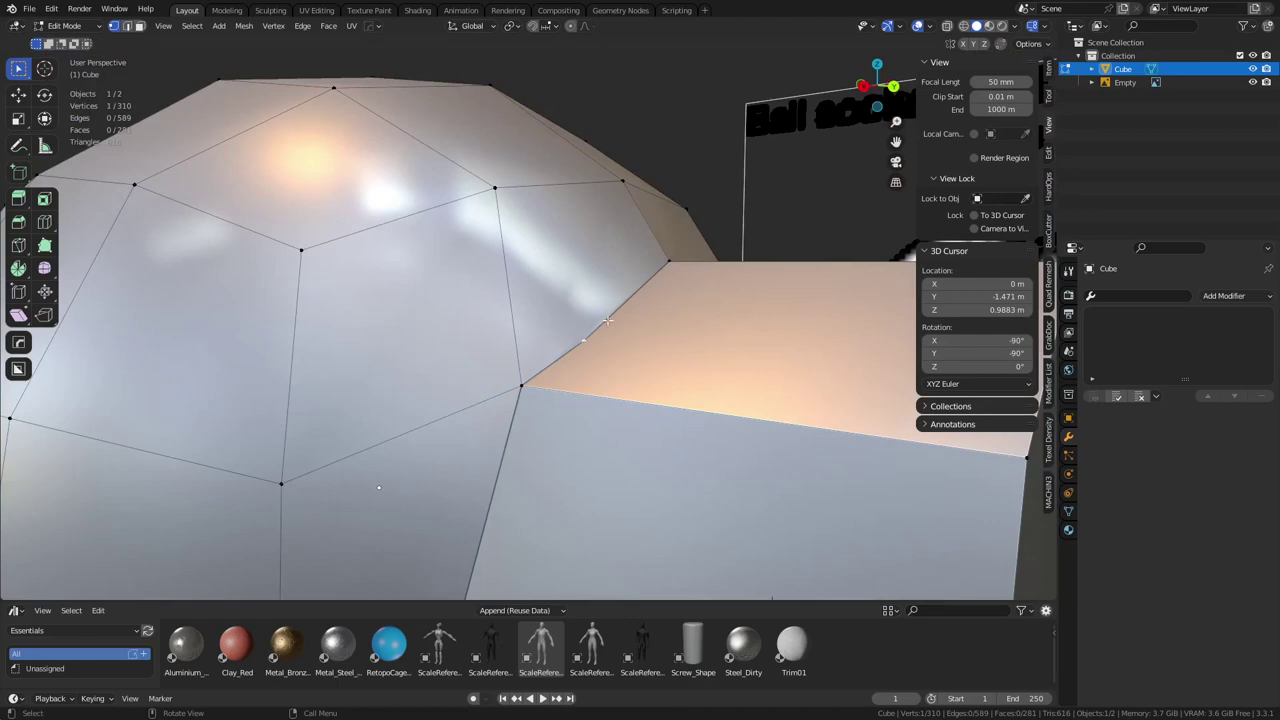
{"action": "left_click", "coordinate": [671, 260], "text": "ctrl"}
{"action": "key", "text": "1"}
{"action": "left_click", "coordinate": [531, 392]}
{"action": "key", "text": "g"}
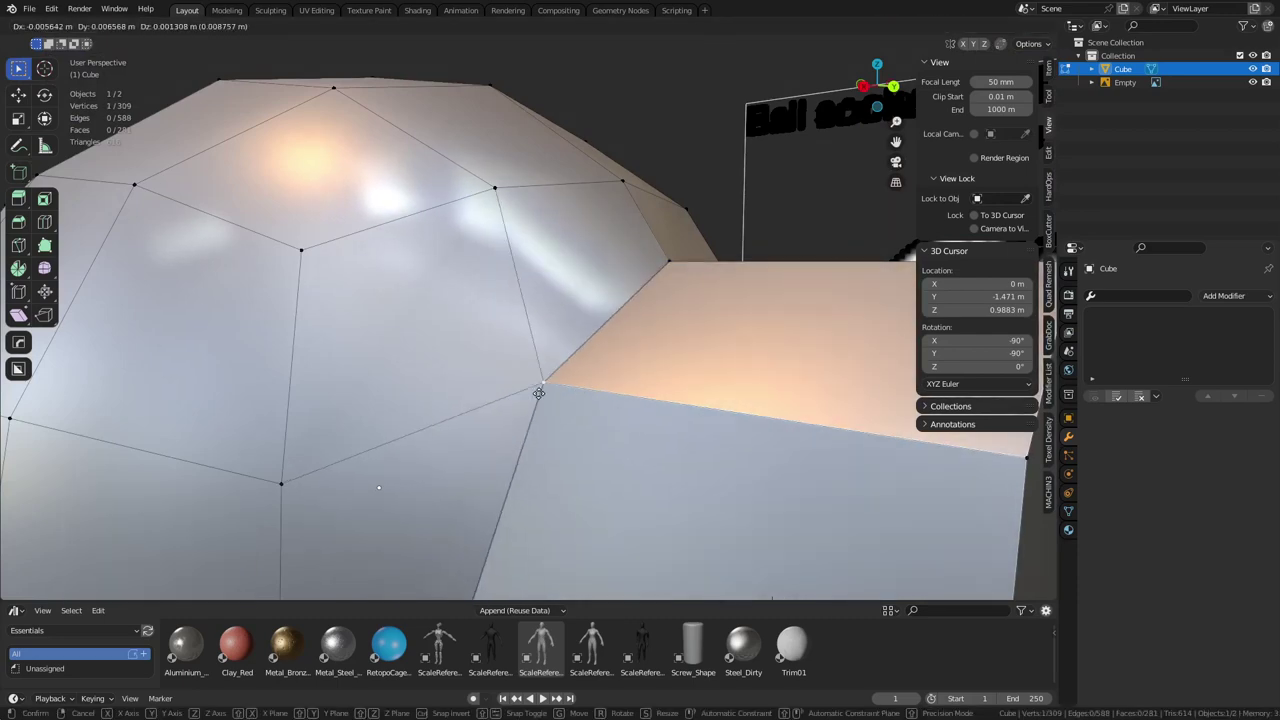
{"action": "right_click", "coordinate": [541, 398]}
Pull the doubled vertex away from the cylinder's middle side corner and merge it back into the corner vertex
{"action": "middle_click_drag", "start_coordinate": [595, 503], "coordinate": [479, 437]}
{"action": "key", "text": "g"}
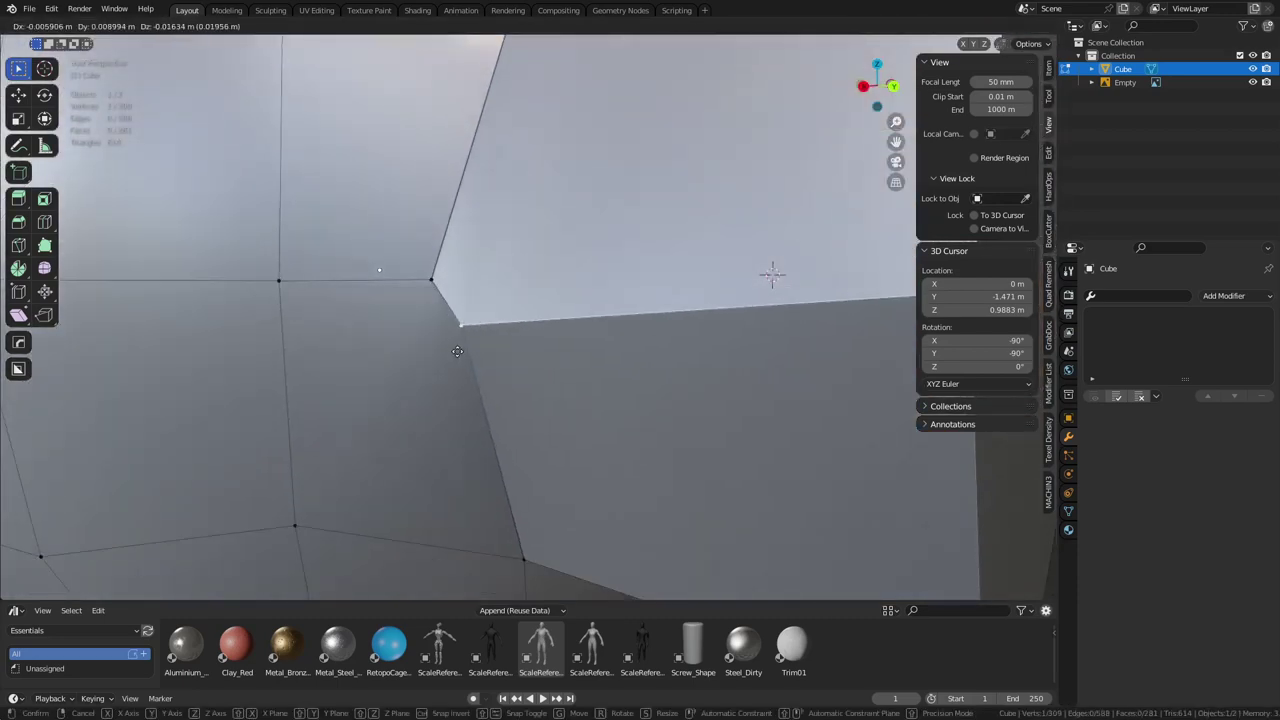
{"action": "left_click", "coordinate": [457, 352]}
{"action": "left_click", "coordinate": [432, 280], "text": "ctrl"}
{"action": "key", "text": "1"}
{"action": "key", "text": "ctrl+grave"}
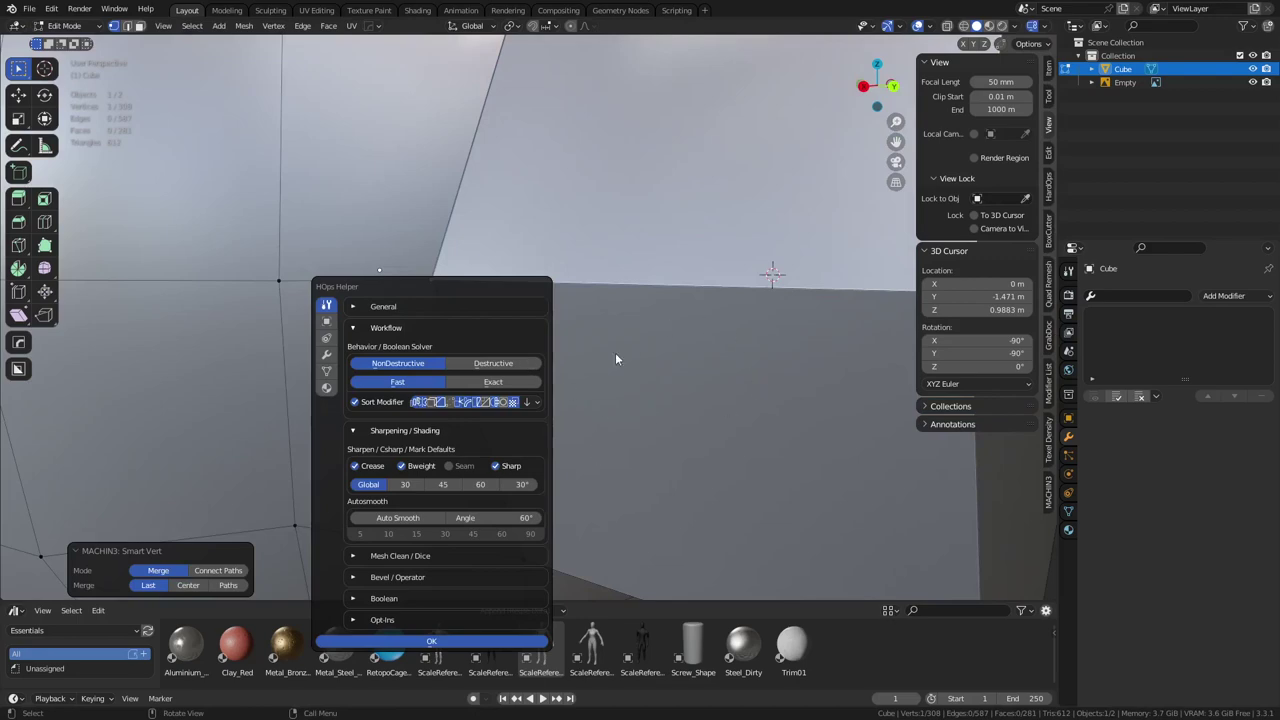
{"action": "left_click", "coordinate": [664, 347]}
Test the lower side corner by moving its vertex, and separate and merge the doubled vertex at the cylinder's topmost corner
{"action": "middle_click_drag", "start_coordinate": [582, 530], "coordinate": [577, 377], "text": "shift"}
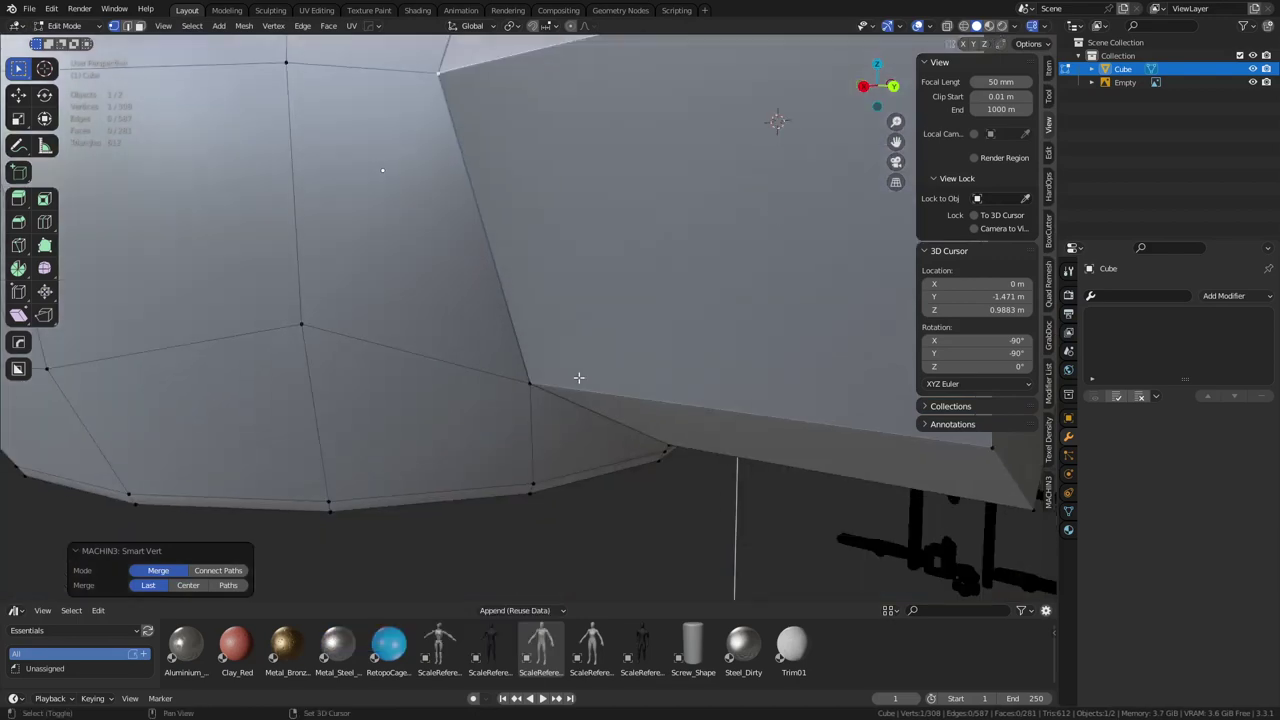
{"action": "left_click", "coordinate": [529, 372]}
{"action": "key", "text": "g"}
{"action": "left_click", "coordinate": [551, 397]}
{"action": "middle_click_drag", "start_coordinate": [590, 264], "coordinate": [588, 307], "text": "shift"}
{"action": "key", "text": "g"}
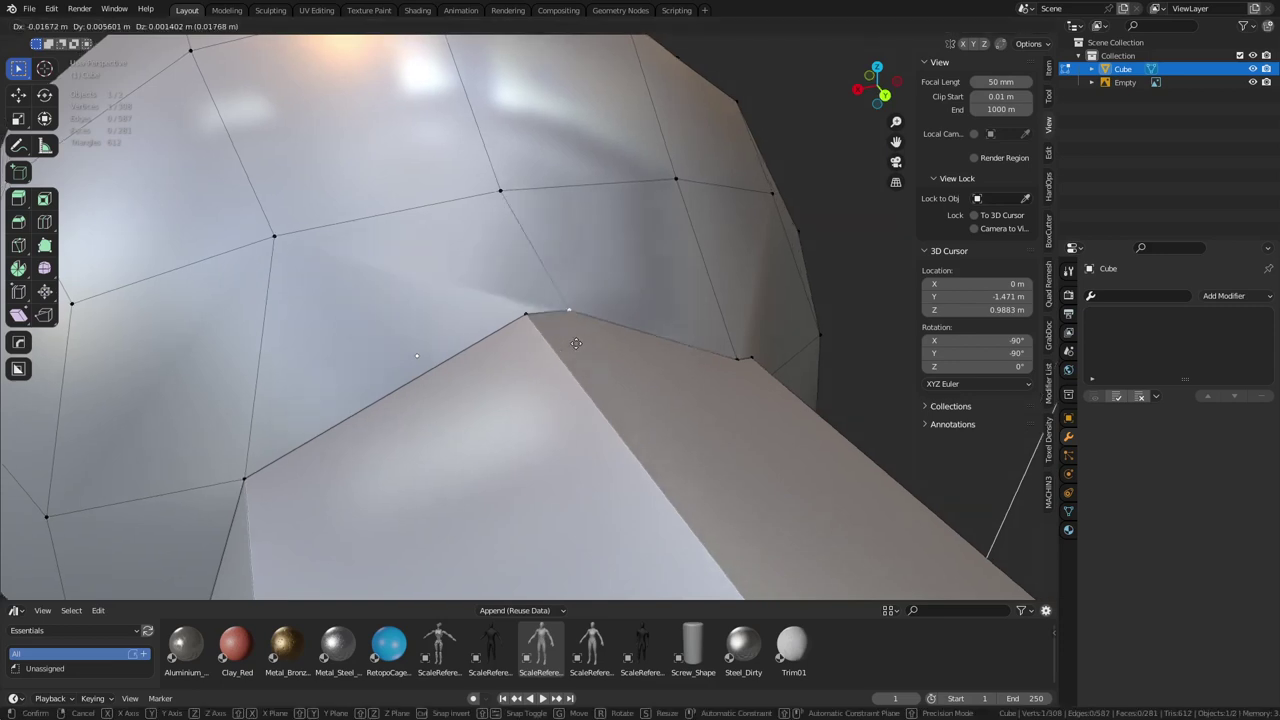
{"action": "left_click", "coordinate": [622, 336]}
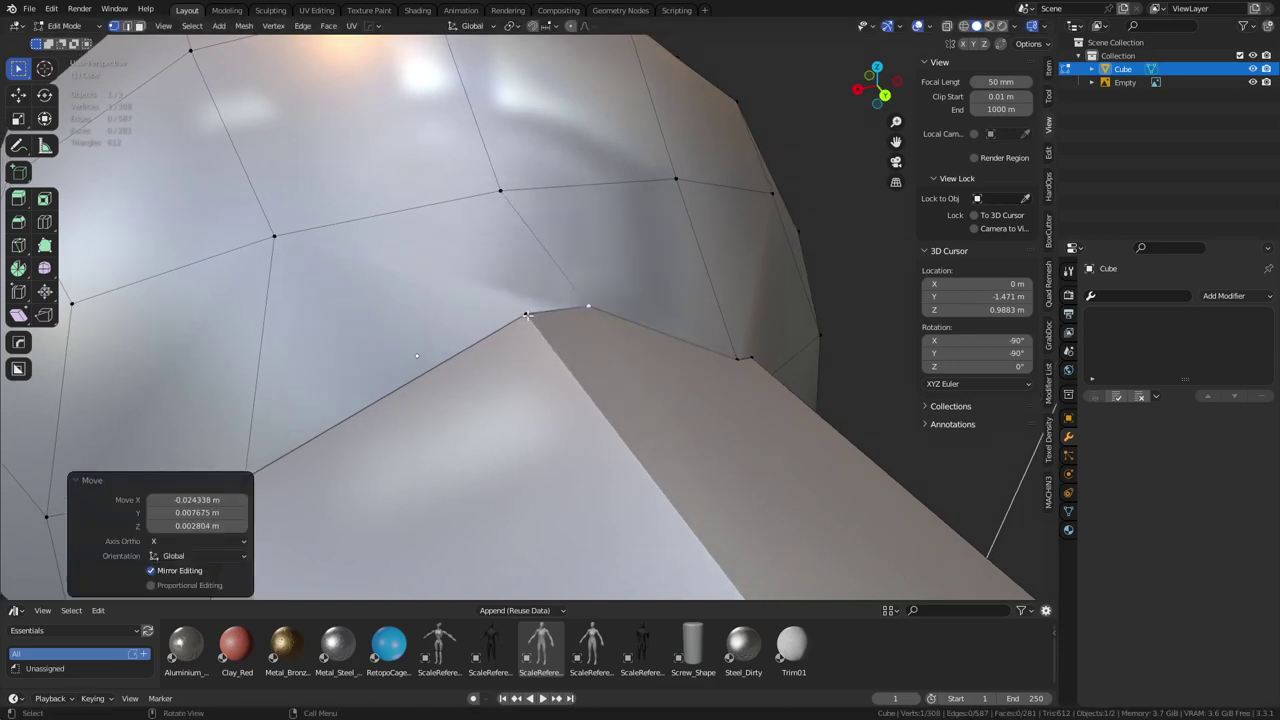
{"action": "left_click", "coordinate": [527, 316], "text": "shift"}
{"action": "key", "text": "1"}
Pull the doubled vertex away from the cylinder's lowest corner and merge it back into the corner vertex
{"action": "scroll", "coordinate": [620, 383], "scroll_direction": "down", "scroll_amount": 3}
{"action": "middle_click_drag", "start_coordinate": [569, 509], "coordinate": [622, 276]}
{"action": "scroll", "coordinate": [632, 325], "scroll_direction": "up", "scroll_amount": 3}
{"action": "mouse_move", "coordinate": [622, 350]}
{"action": "middle_mouse_down"}
{"action": "mouse_move", "coordinate": [646, 363]}
{"action": "mouse_move", "coordinate": [628, 357]}
{"action": "middle_mouse_up"}
{"action": "left_click", "coordinate": [628, 356]}
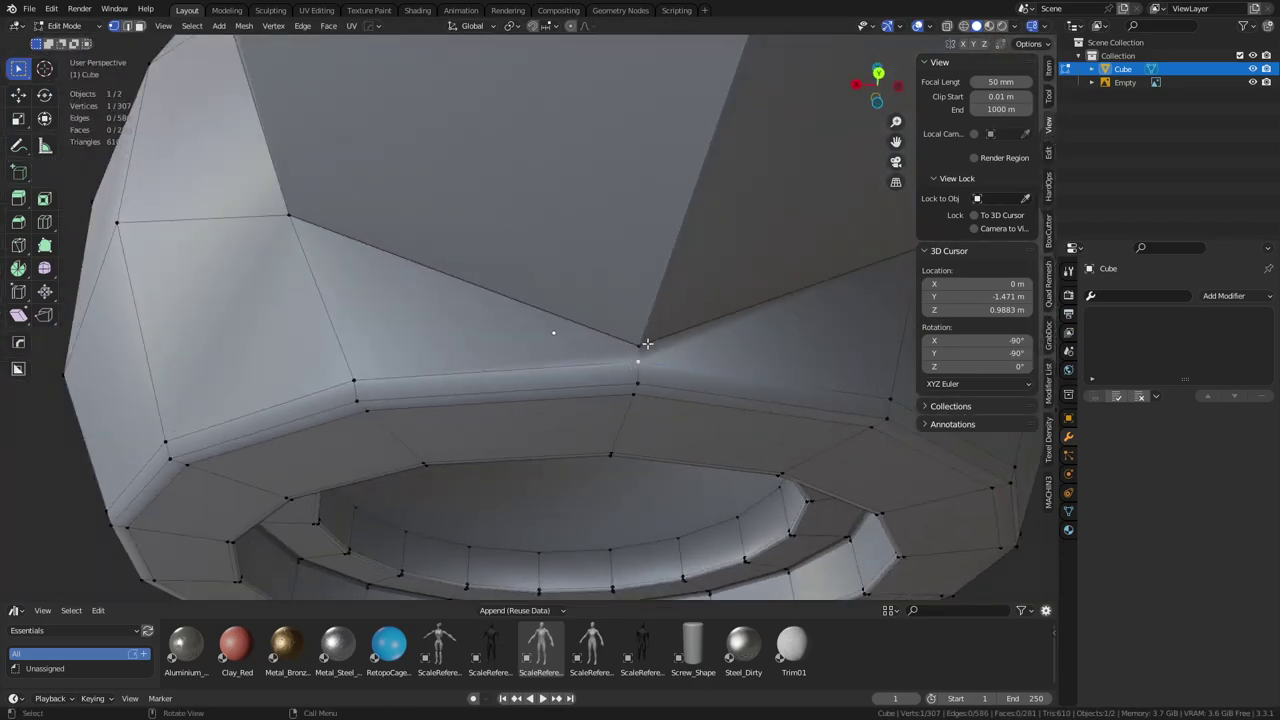
{"action": "key", "text": "g"}
{"action": "left_click", "coordinate": [602, 347]}
{"action": "left_click", "coordinate": [643, 349]}
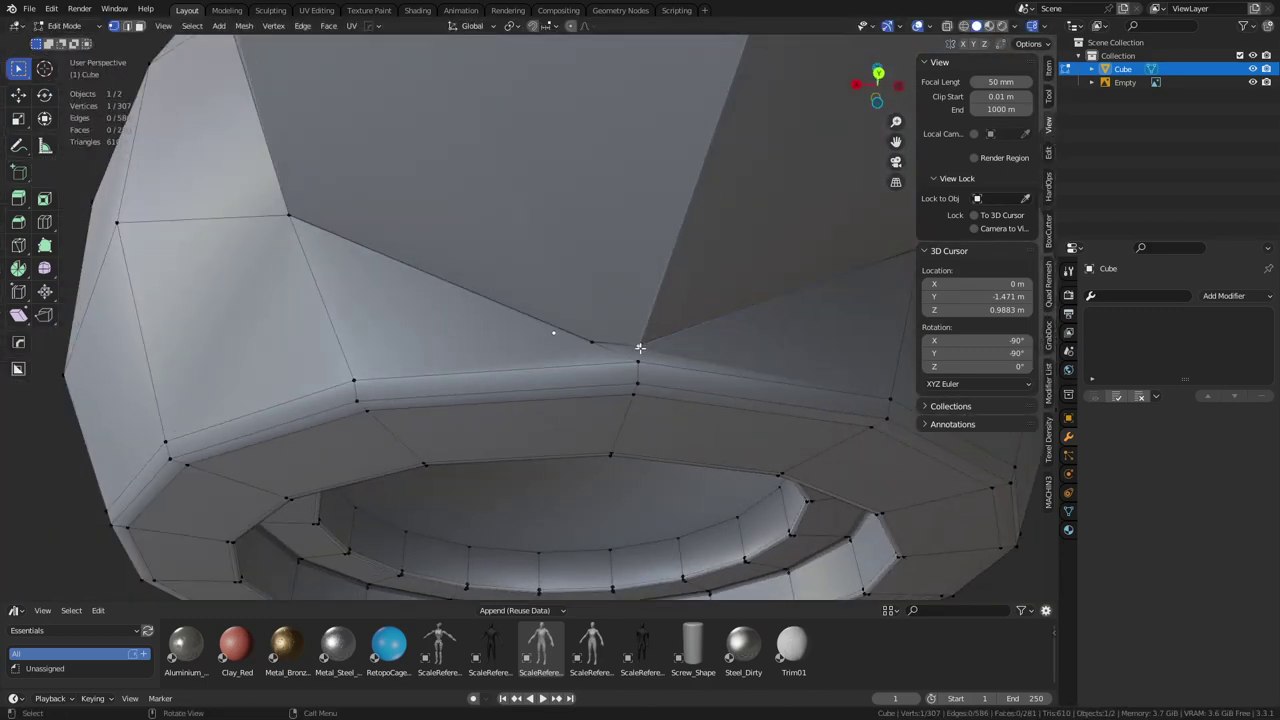
{"action": "key", "text": "g"}
{"action": "right_click", "coordinate": [648, 339]}
{"action": "left_click", "coordinate": [604, 348]}
{"action": "left_click", "coordinate": [648, 347], "text": "shift"}
{"action": "key", "text": "1"}
Symmetrize the whole mesh across the X axis from the positive to the negative side
{"action": "scroll", "coordinate": [620, 360], "scroll_direction": "down", "scroll_amount": 5}
{"action": "key", "text": "a"}
{"action": "key", "text": "alt+x"}
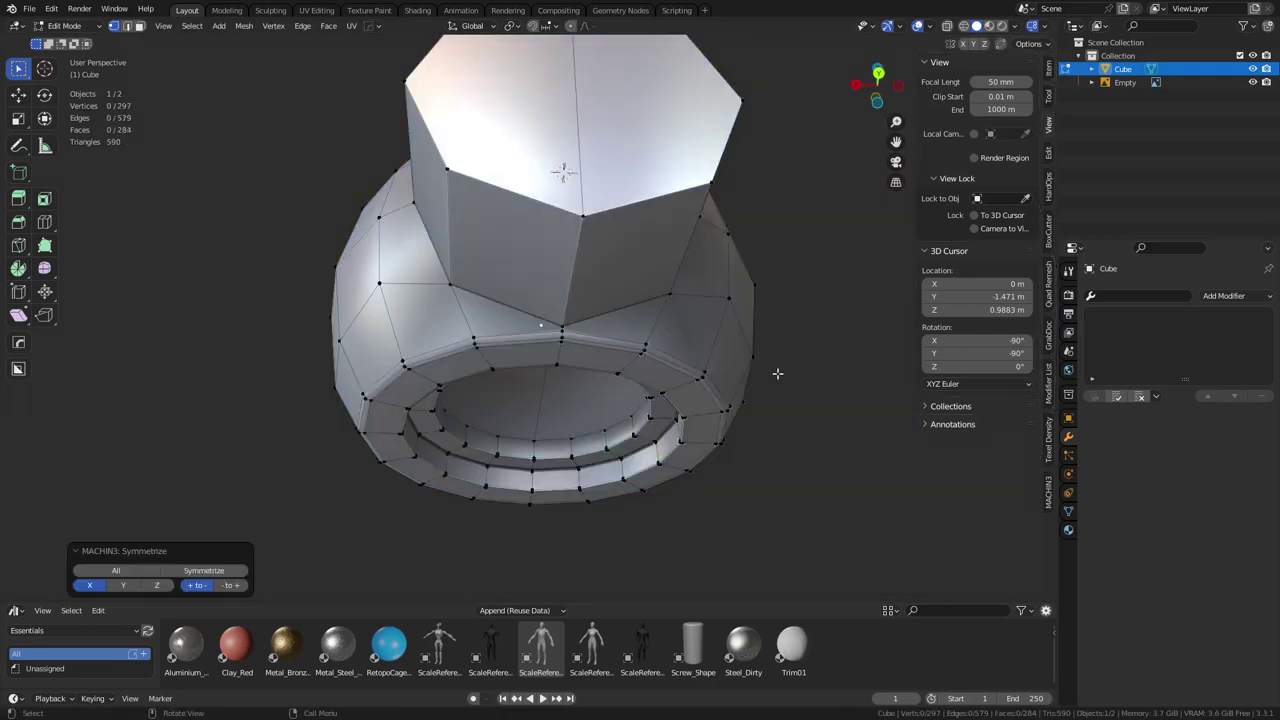
Check the cylinder's lowest and topmost seam corners for doubled vertices by trial-moving each corner vertex
{"action": "scroll", "coordinate": [744, 379], "scroll_direction": "up", "scroll_amount": 4}
{"action": "left_click", "coordinate": [700, 335]}
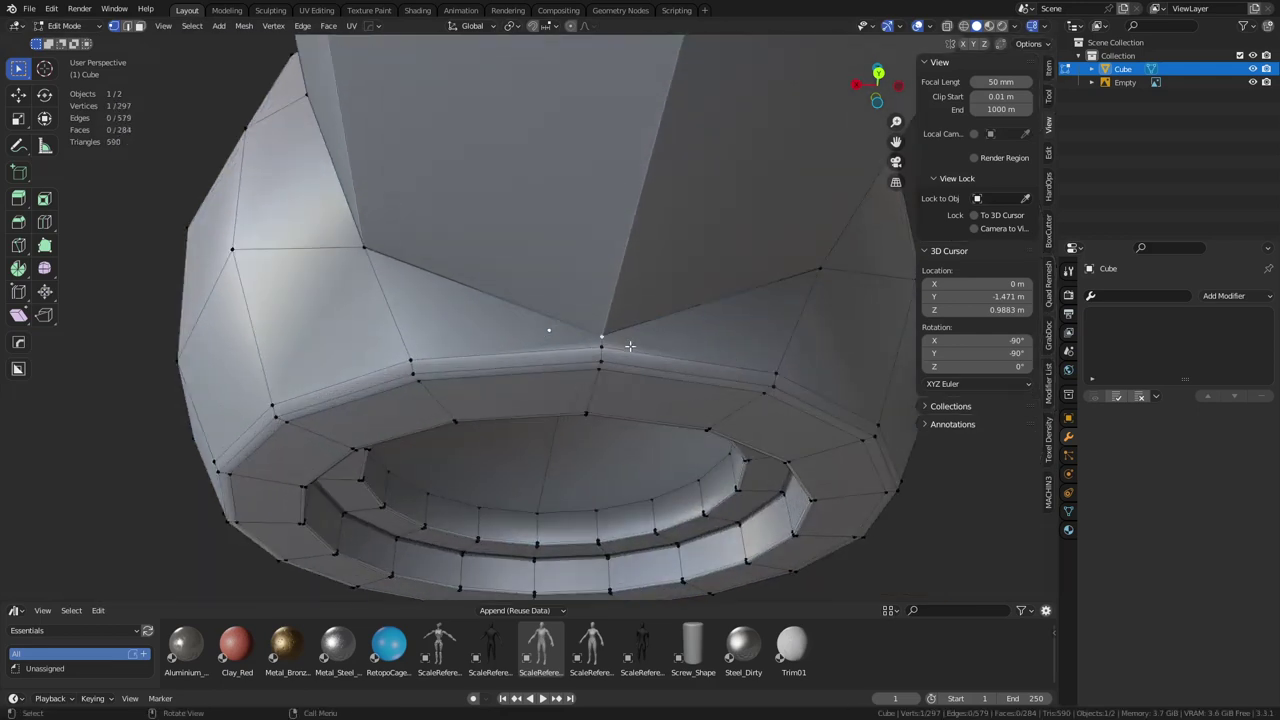
{"action": "key", "text": "g"}
{"action": "right_click", "coordinate": [665, 307]}
{"action": "scroll", "coordinate": [614, 318], "scroll_direction": "down", "scroll_amount": 3}
{"action": "middle_click_drag", "start_coordinate": [558, 272], "coordinate": [578, 352]}
{"action": "key", "text": "Tab"}
{"action": "key", "text": "Tab"}
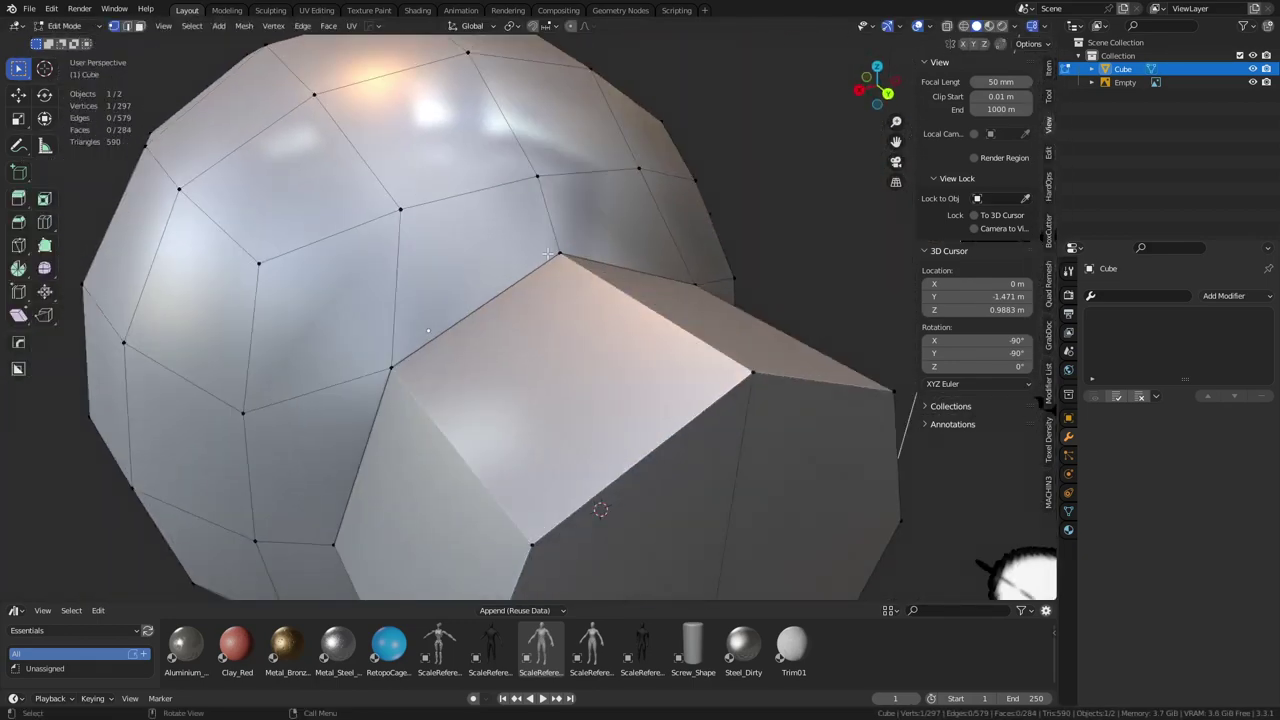
{"action": "left_click", "coordinate": [551, 257]}
{"action": "key", "text": "g"}
{"action": "right_click", "coordinate": [574, 253]}
{"action": "key", "text": "Tab"}
Try to outset the cylinder's eight side faces onto the ball and the end cap
{"action": "middle_click_drag", "start_coordinate": [574, 256], "coordinate": [726, 390]}
{"action": "scroll", "coordinate": [598, 335], "scroll_direction": "down", "scroll_amount": 3}
{"action": "key", "text": "ctrl+Tab"}
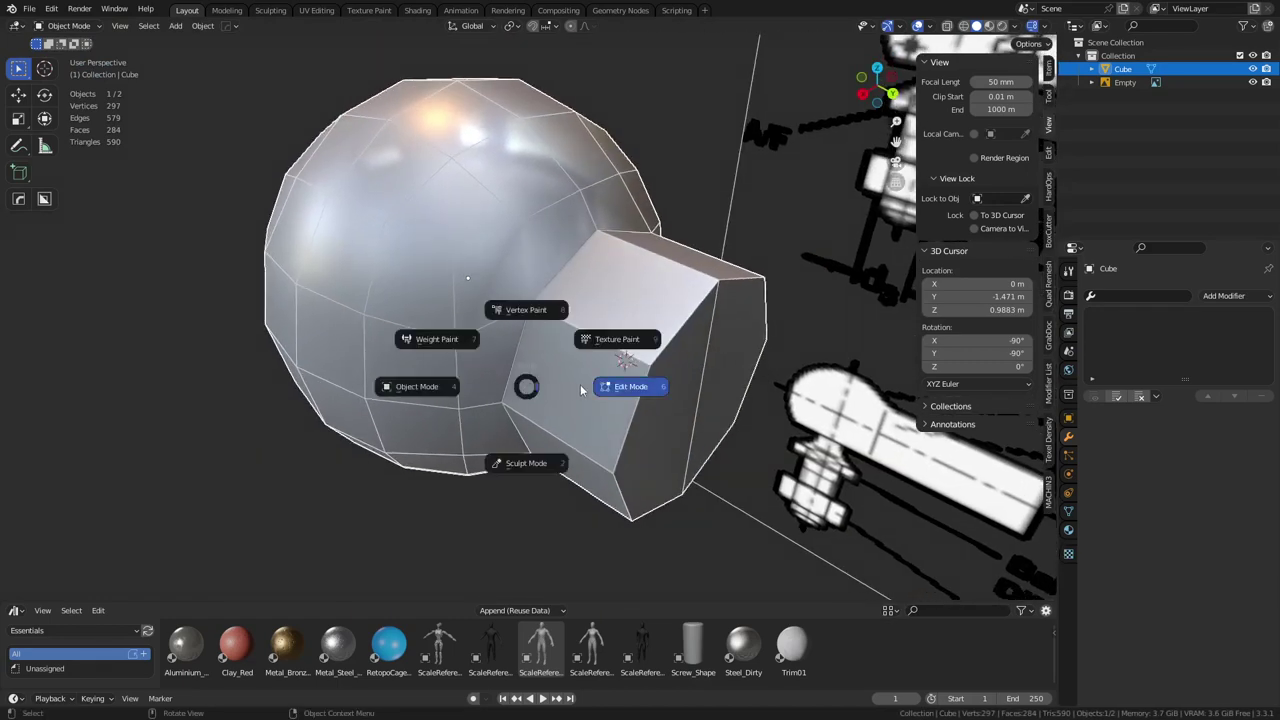
{"action": "left_click", "coordinate": [620, 383]}
{"action": "key", "text": "l"}
{"action": "middle_click_drag", "start_coordinate": [585, 345], "coordinate": [558, 348]}
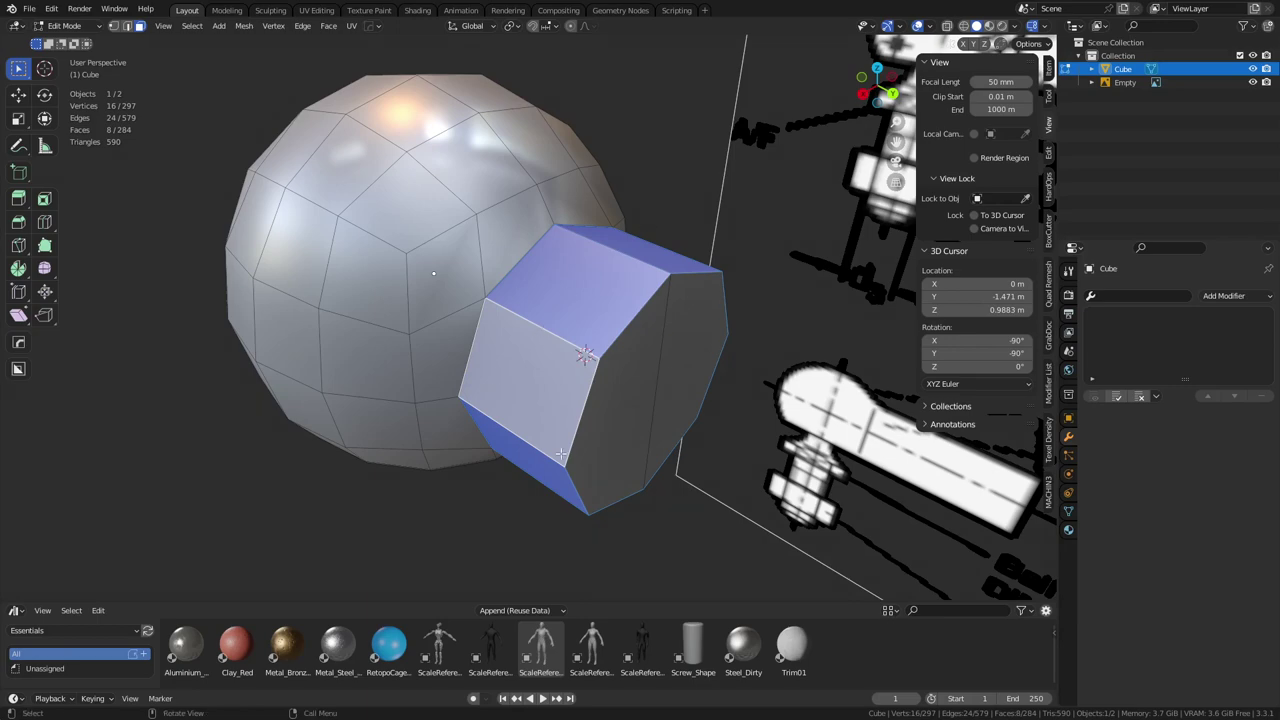
{"action": "middle_click_drag", "start_coordinate": [538, 330], "coordinate": [646, 420]}
{"action": "scroll", "coordinate": [646, 420], "scroll_direction": "up", "scroll_amount": 5}
{"action": "key", "text": "i"}
{"action": "key", "text": "o"}
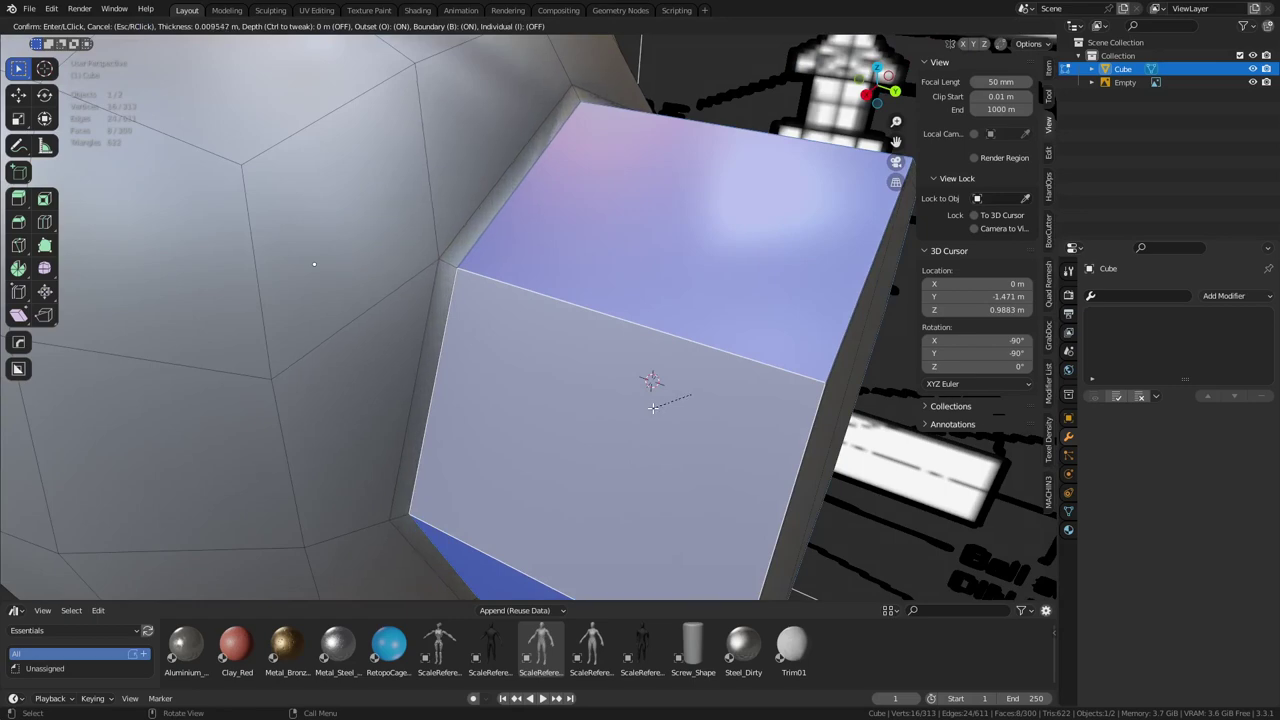
{"action": "left_click", "coordinate": [652, 385]}
Examine up close the edges and faces meeting at the cylinder's upper side corner on the ball seam
{"action": "middle_click_drag", "start_coordinate": [652, 385], "coordinate": [557, 313]}
{"action": "left_click", "coordinate": [550, 304]}
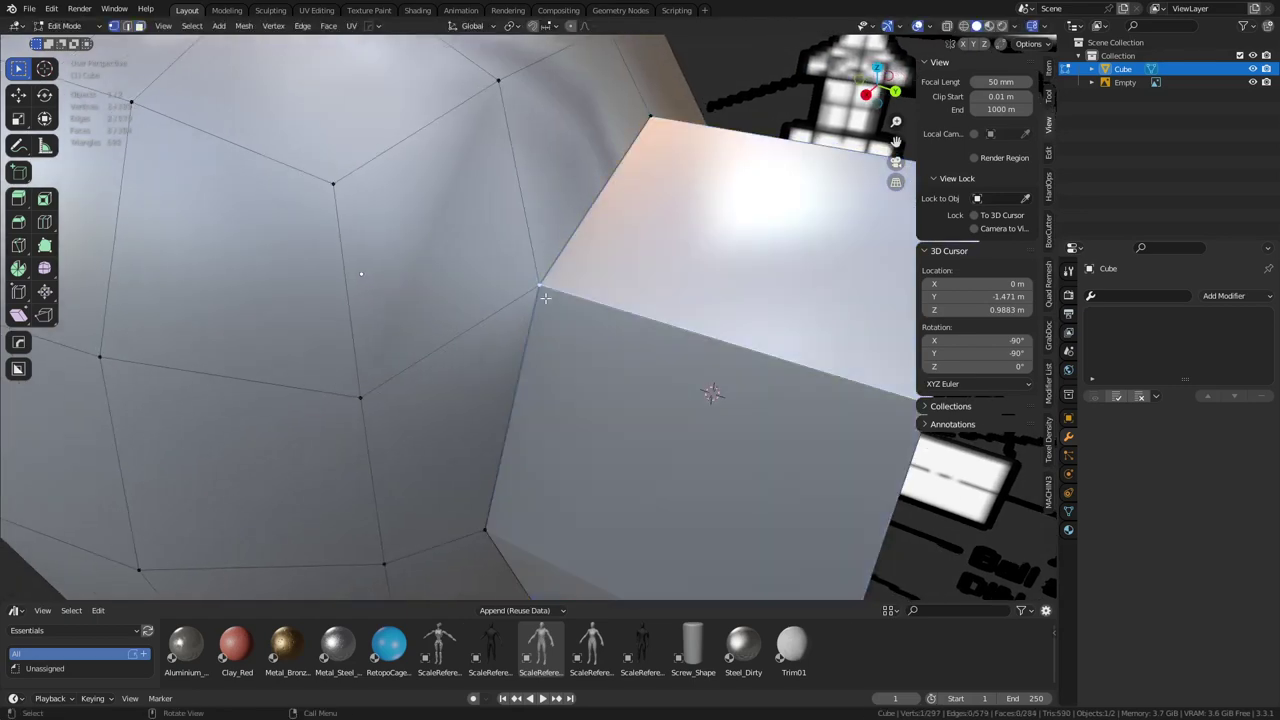
{"action": "key", "text": "grave"}
{"action": "left_click", "coordinate": [606, 347]}
{"action": "key", "text": "2"}
{"action": "left_click", "coordinate": [497, 336]}
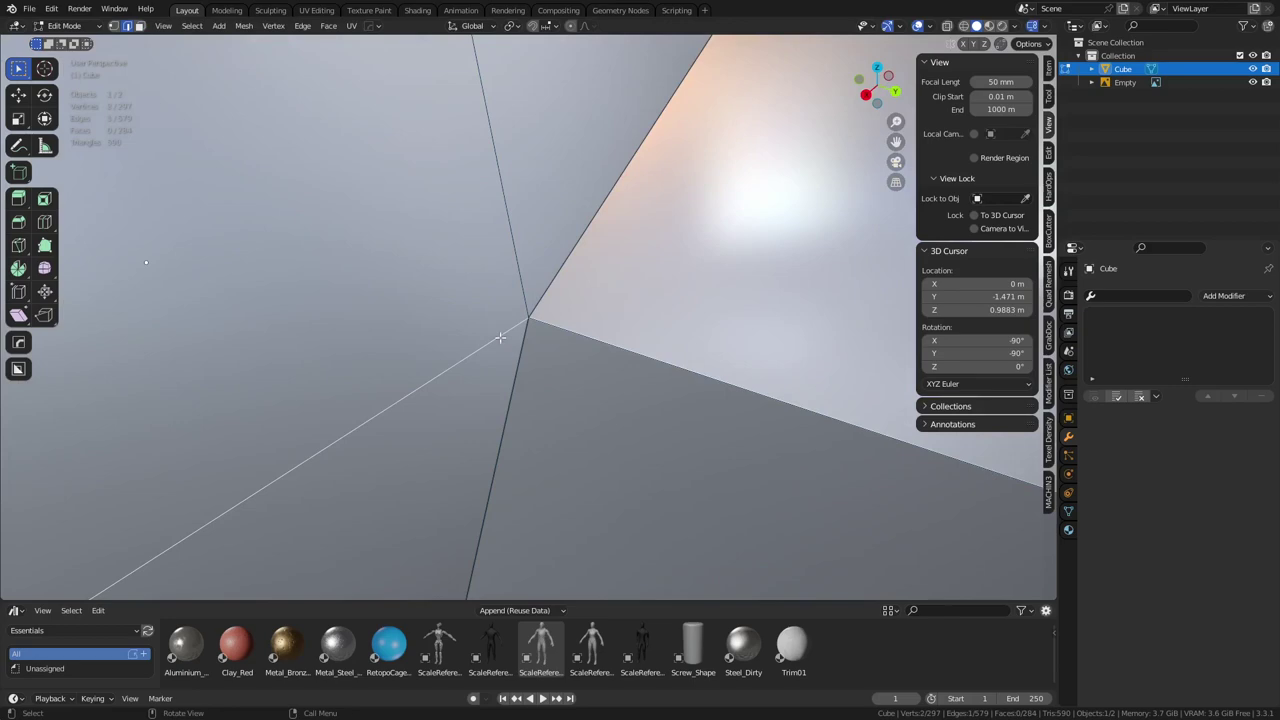
{"action": "left_click", "coordinate": [521, 344], "text": "shift"}
{"action": "left_click", "coordinate": [523, 267], "text": "shift"}
{"action": "left_click", "coordinate": [559, 283], "text": "shift"}
{"action": "left_click", "coordinate": [567, 328], "text": "shift"}
{"action": "middle_click_drag", "start_coordinate": [649, 416], "coordinate": [560, 335]}
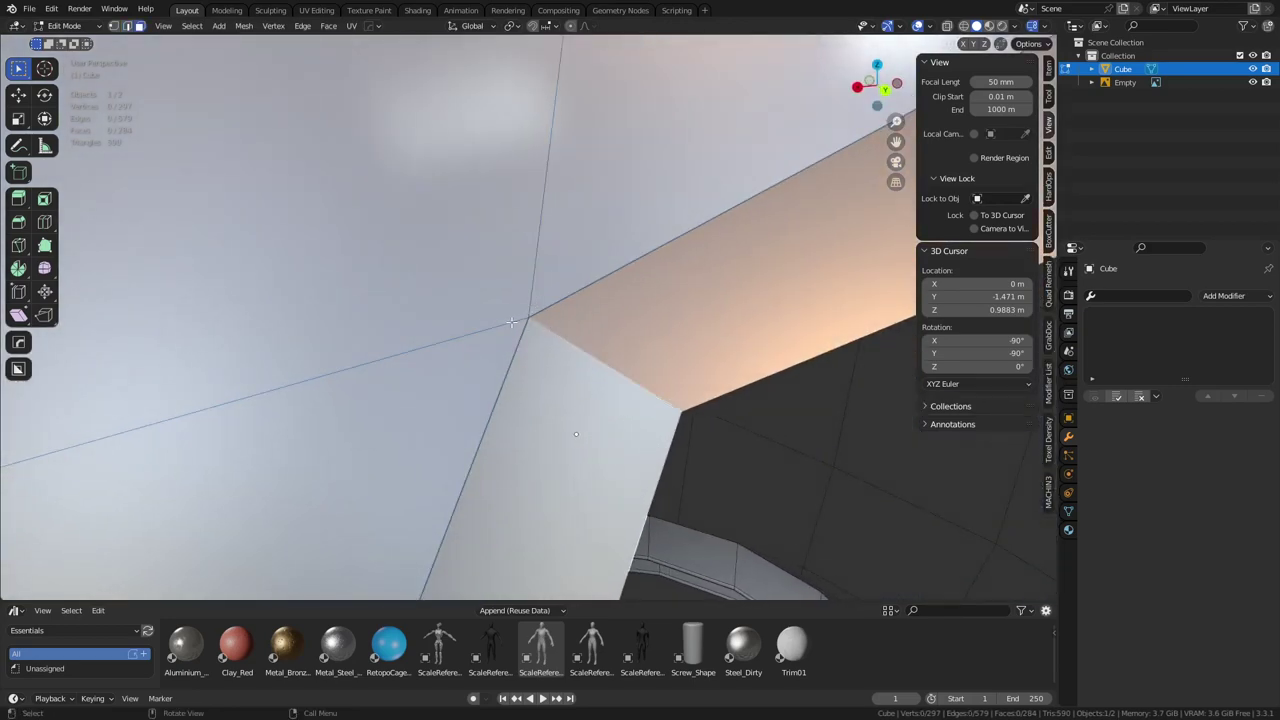
{"action": "scroll", "coordinate": [567, 370], "scroll_direction": "up", "scroll_amount": 3}
{"action": "scroll", "coordinate": [567, 370], "scroll_direction": "down", "scroll_amount": 9}
{"action": "scroll", "coordinate": [567, 370], "scroll_direction": "up", "scroll_amount": 2}
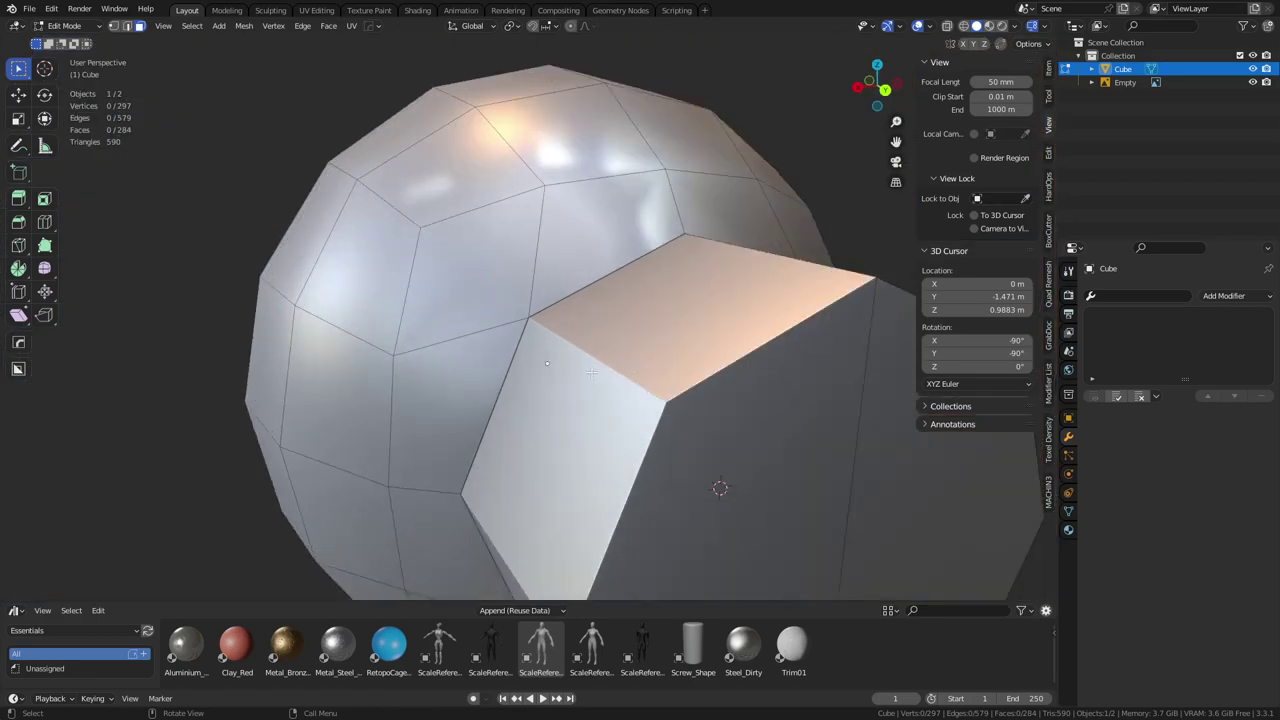
Inset the cylinder's eight side faces with Outset enabled and a thickness of about 0.0072 m
{"action": "middle_click_drag", "start_coordinate": [567, 370], "coordinate": [673, 406]}
{"action": "left_click", "coordinate": [652, 401], "text": "alt"}
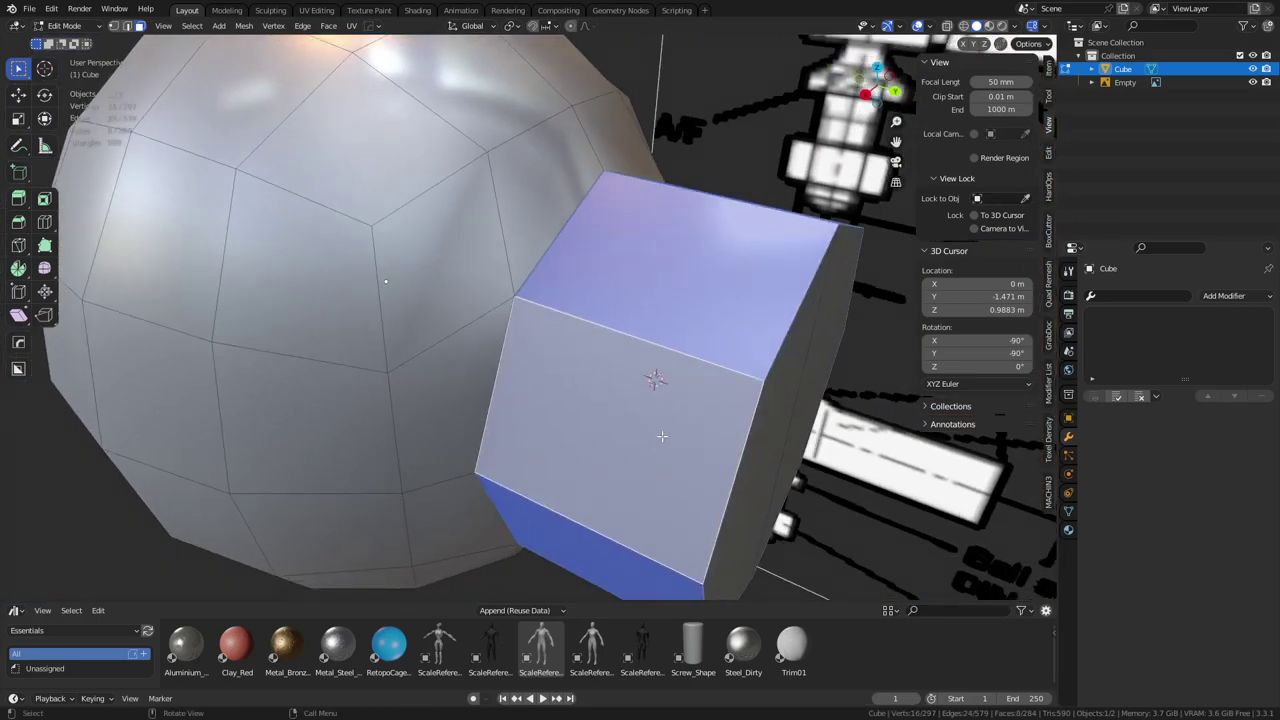
{"action": "key", "text": "i"}
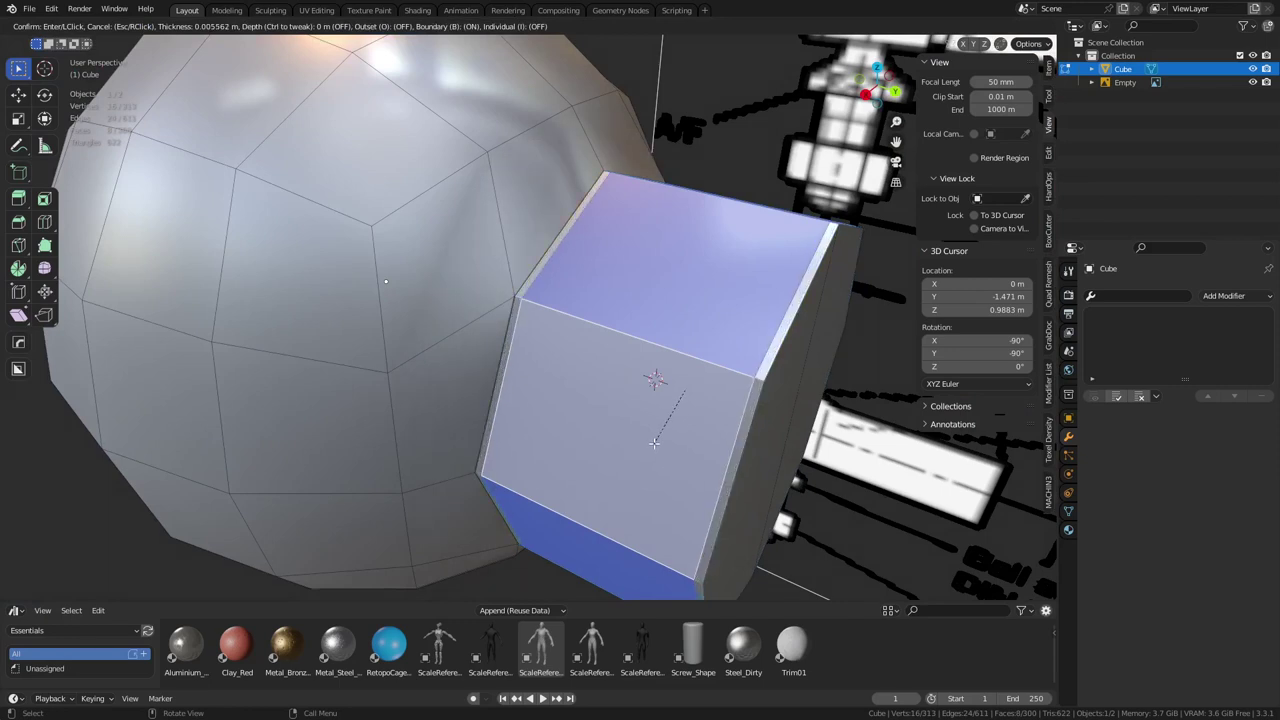
{"action": "key", "text": "o"}
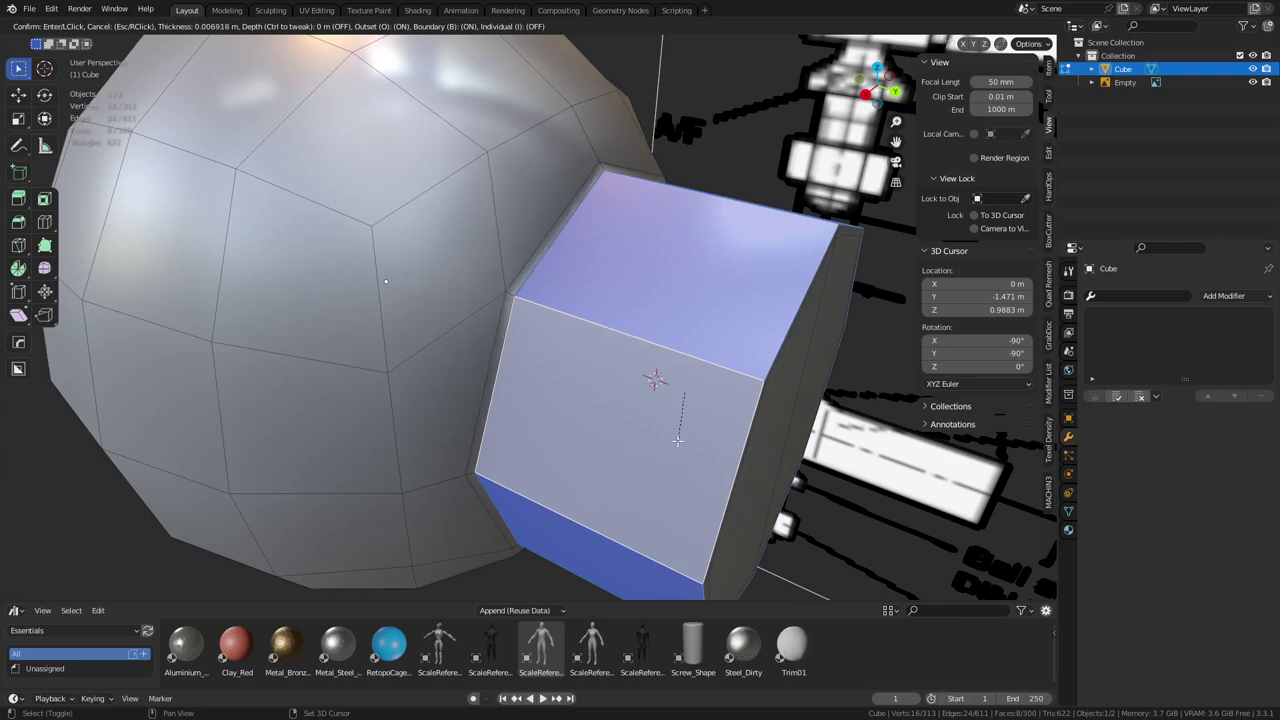
{"action": "left_click", "coordinate": [680, 432]}
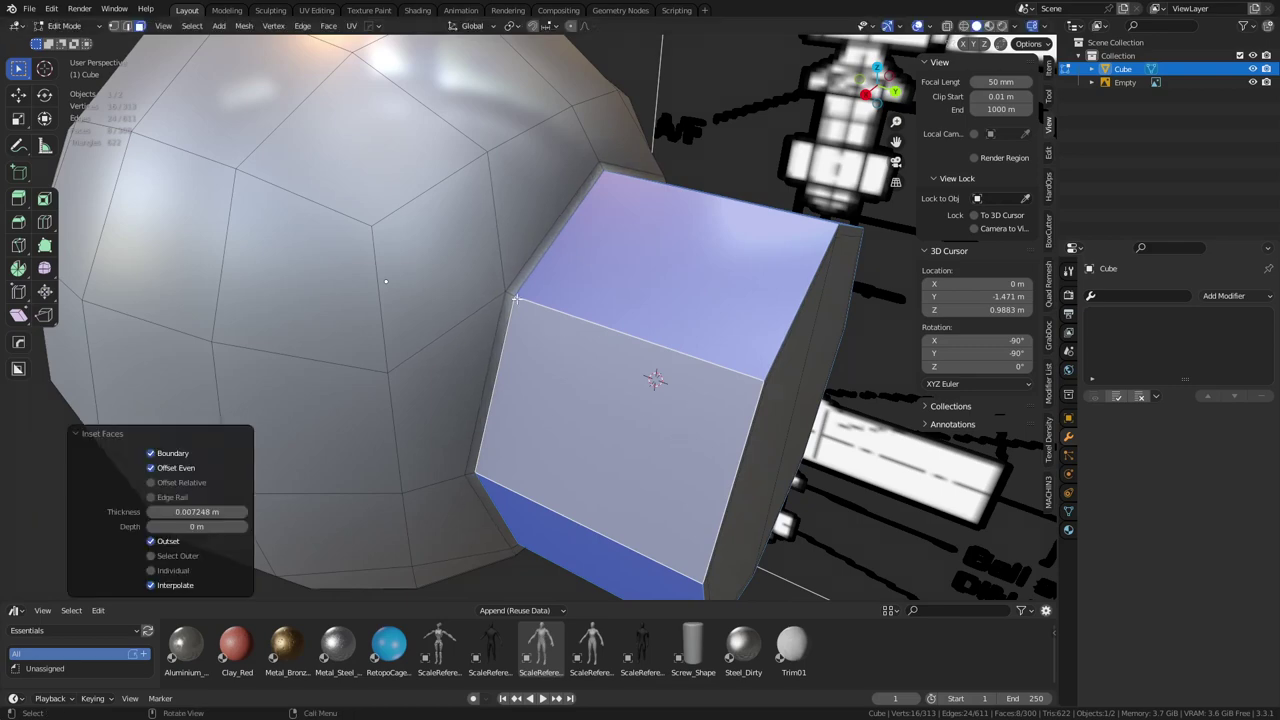
Select the rim face loop around the socket opening and grow the selection by two face rings
{"action": "middle_click_drag", "start_coordinate": [591, 376], "coordinate": [598, 317]}
{"action": "scroll", "coordinate": [598, 318], "scroll_direction": "up", "scroll_amount": 3}
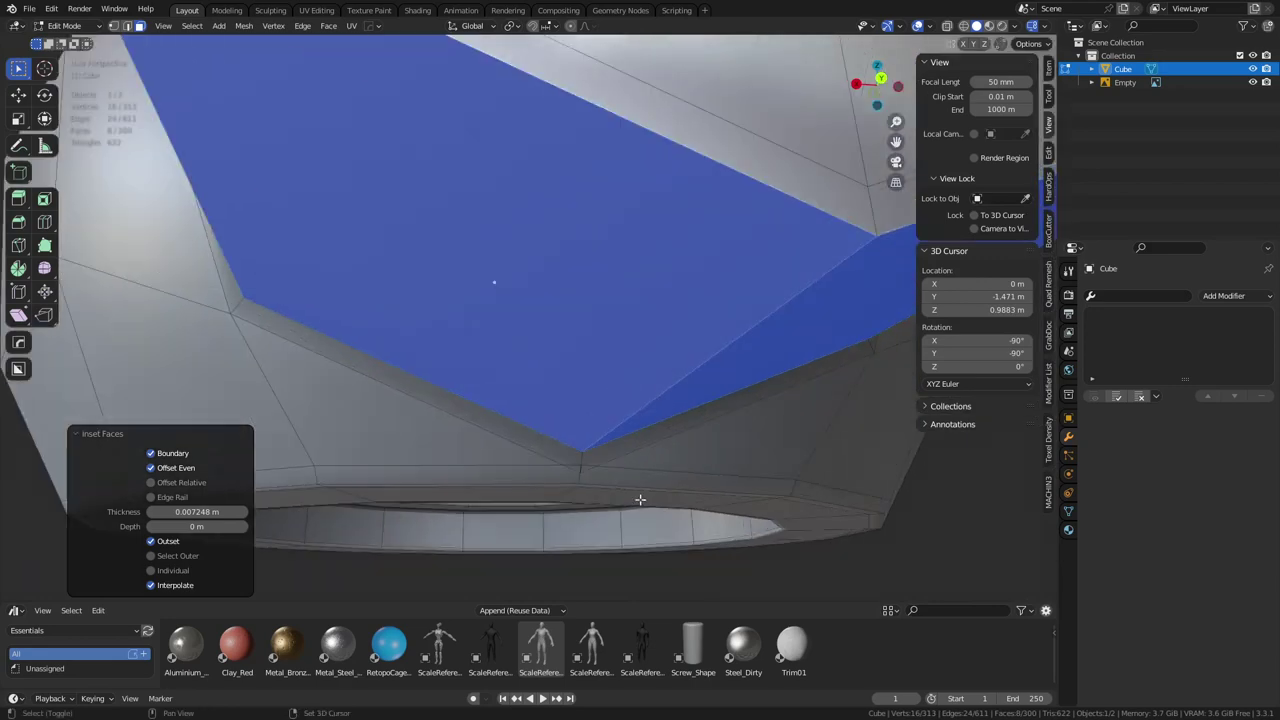
{"action": "middle_click_drag", "start_coordinate": [640, 500], "coordinate": [606, 415]}
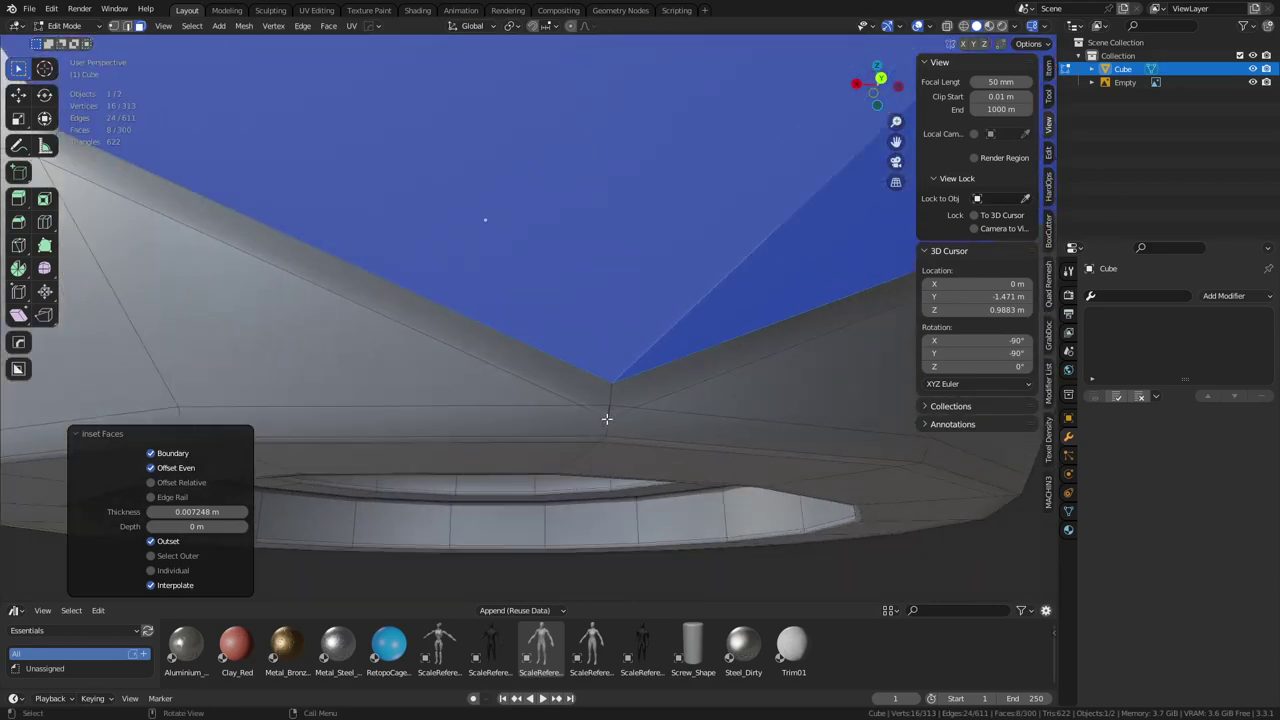
{"action": "left_click", "coordinate": [579, 457], "text": "alt"}
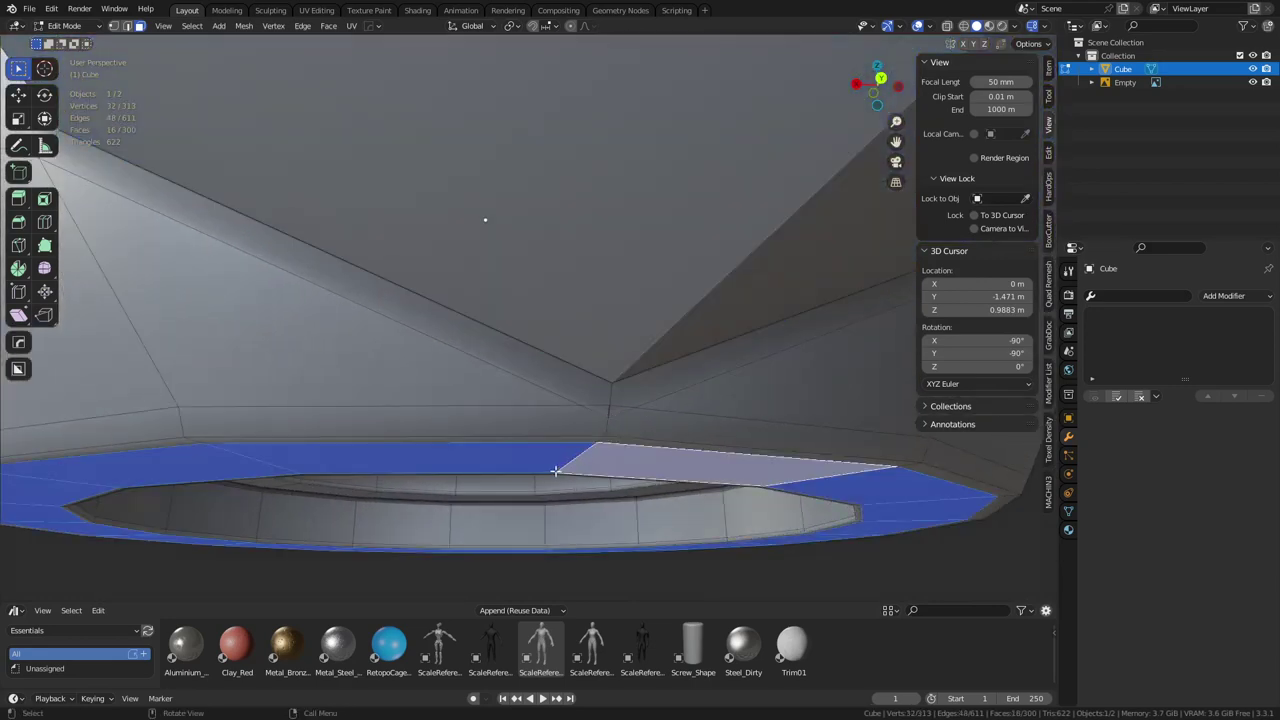
{"action": "key", "text": "ctrl+KP_Add"}
{"action": "key", "text": "ctrl+KP_Add"}
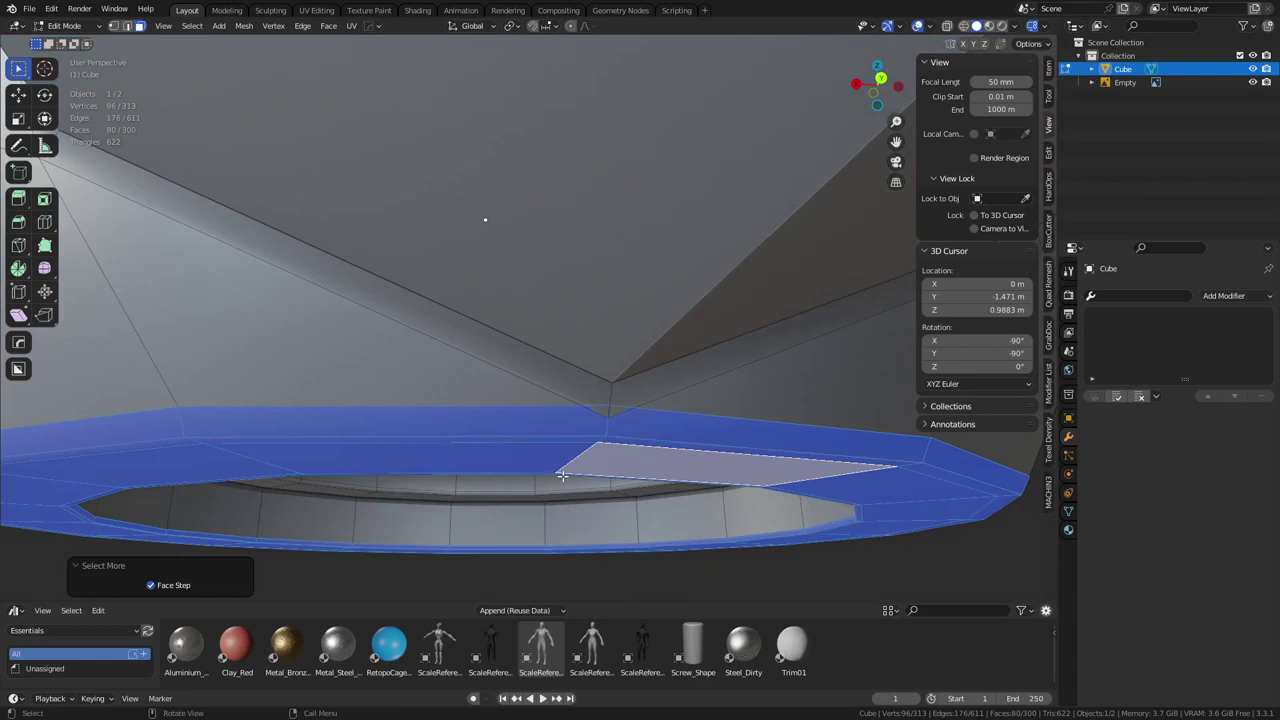
Try lowering the rim faces along Z and sliding the outset vertex below the cylinder's lowest corner
{"action": "key", "text": "g"}
{"action": "key", "text": "z"}
{"action": "left_click", "coordinate": [593, 487]}
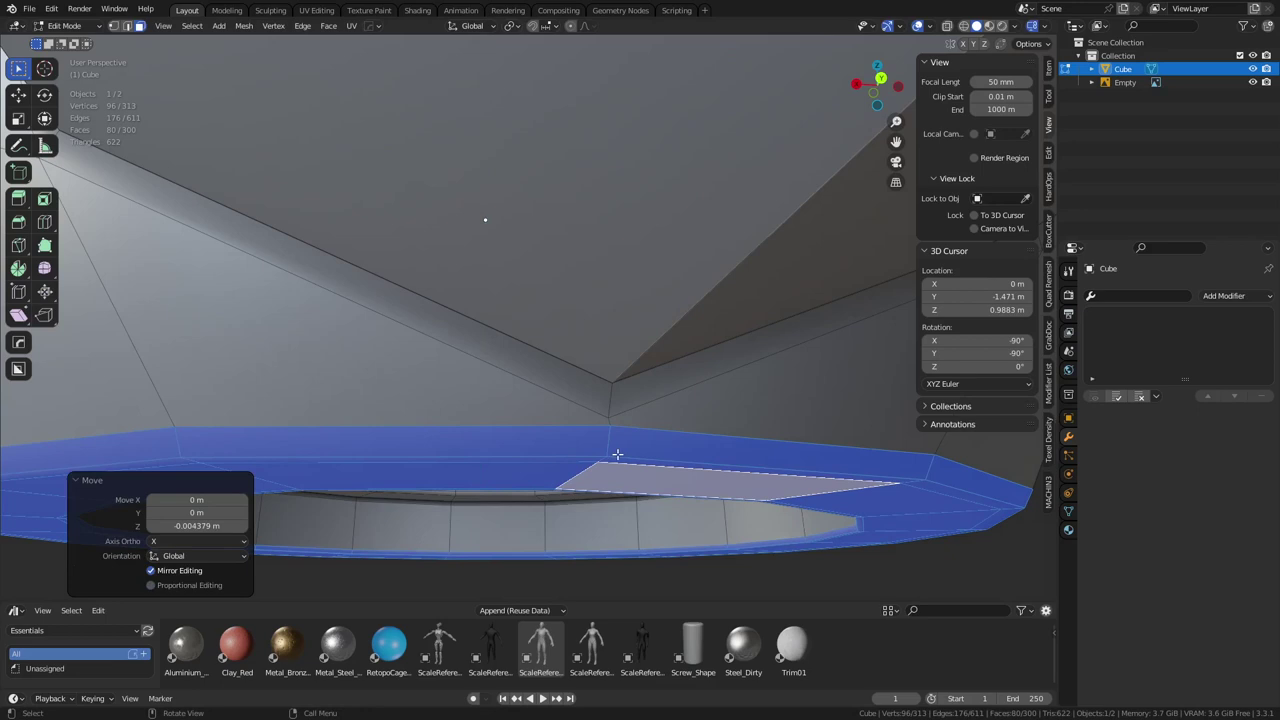
{"action": "key", "text": "1"}
{"action": "left_click", "coordinate": [608, 413]}
{"action": "key", "text": "shift+v"}
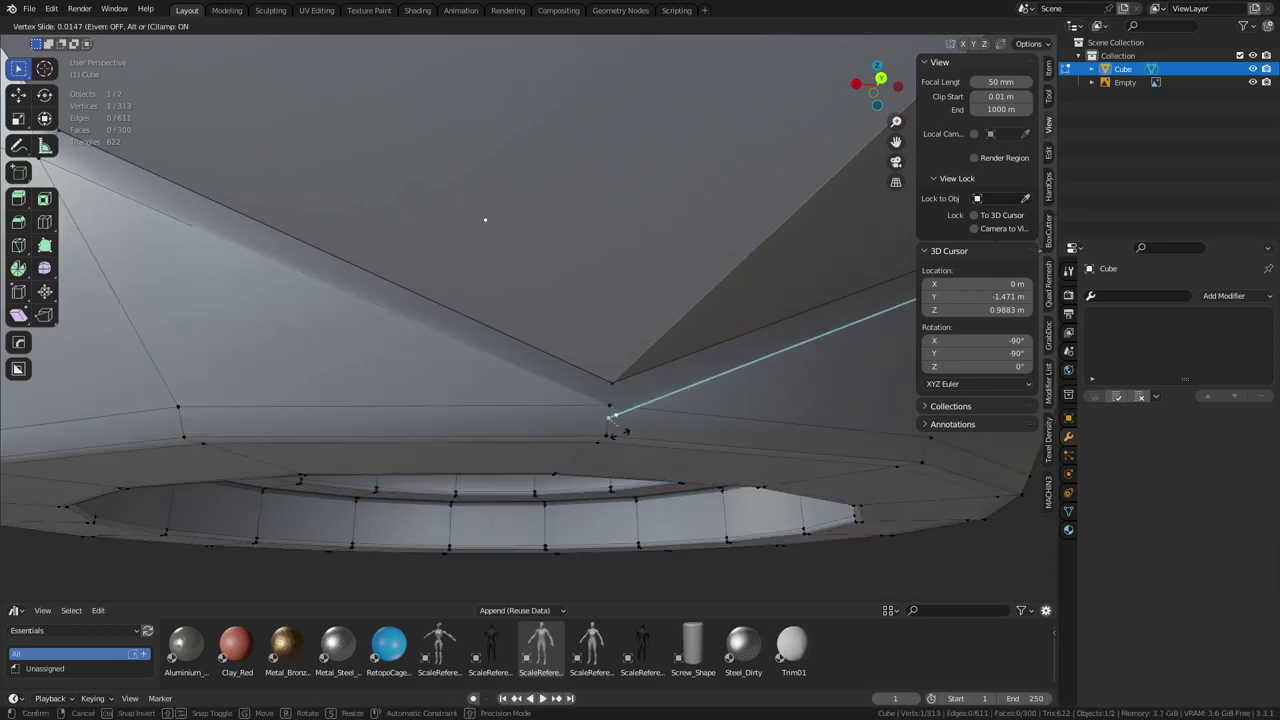
{"action": "left_click", "coordinate": [695, 382]}
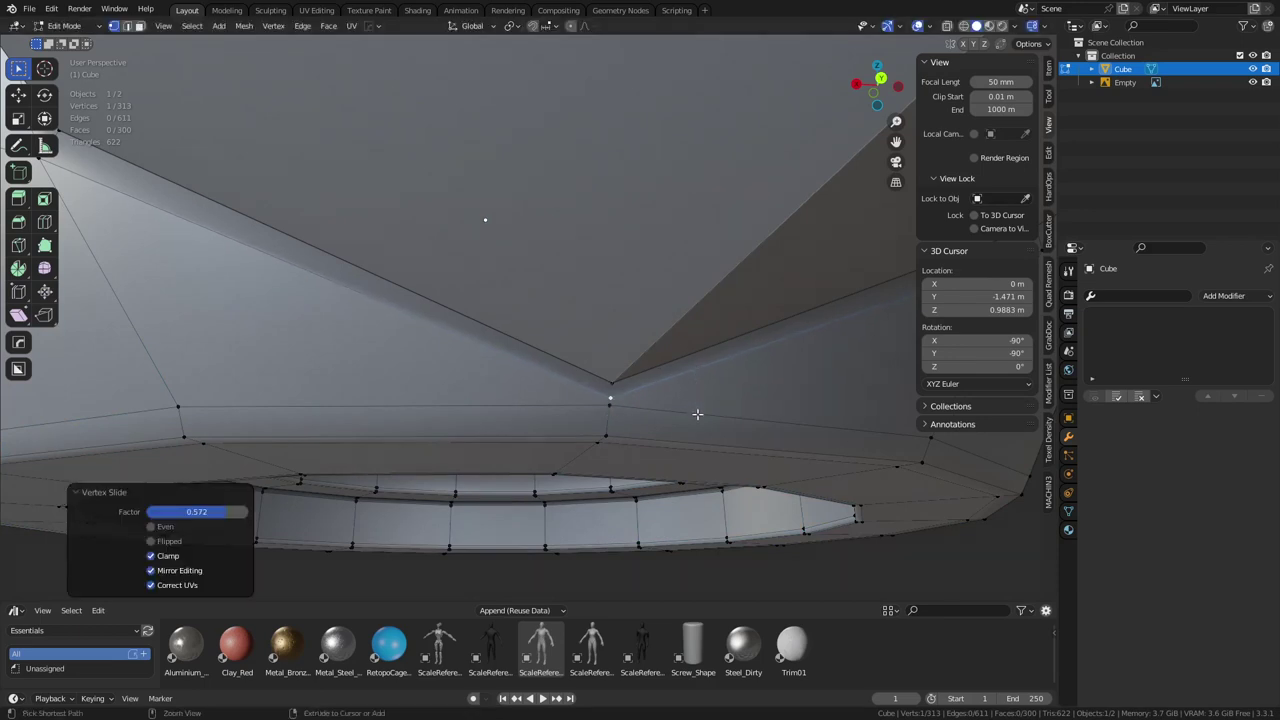
{"action": "key", "text": "ctrl+z"}
{"action": "key", "text": "ctrl+z"}
Move the selected rim faces down along Z by about 0.0035 m
{"action": "key", "text": "g"}
{"action": "key", "text": "z"}
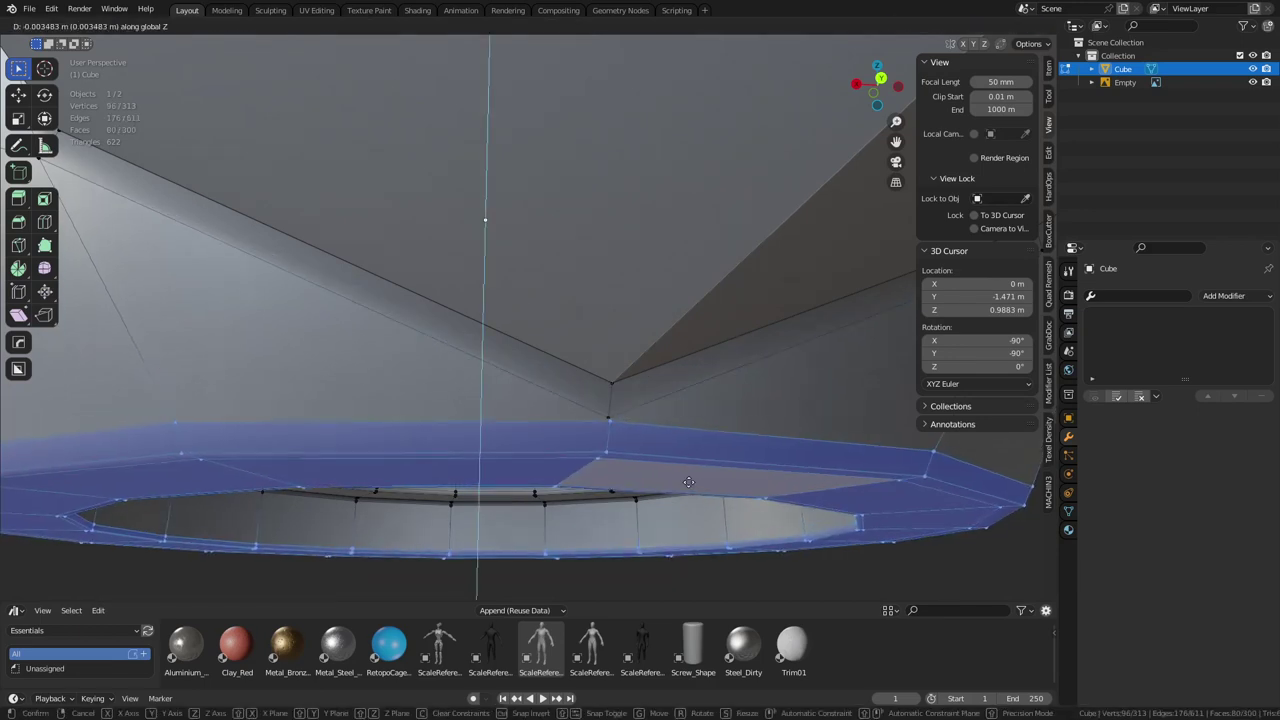
{"action": "left_click", "coordinate": [690, 485]}
Slide the outset vertex below the cylinder's lowest corner upward along its edge, closer to the corner
{"action": "left_click", "coordinate": [657, 414]}
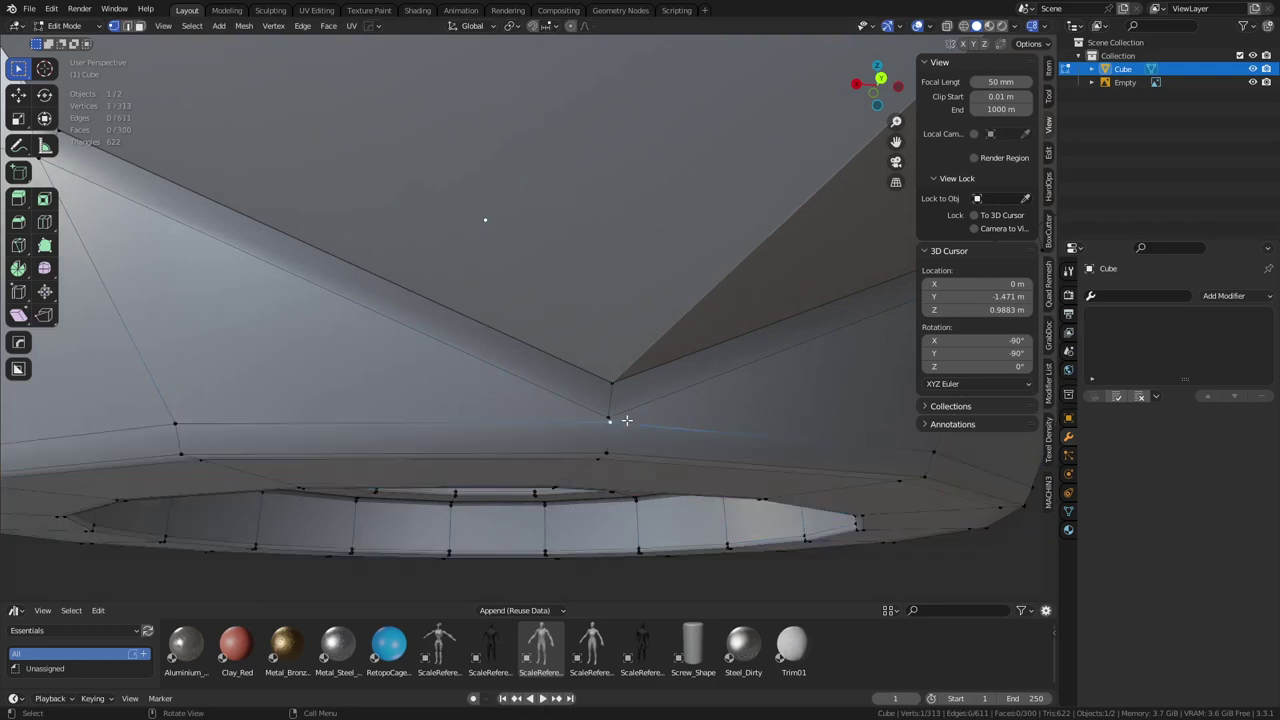
{"action": "key", "text": "shift+v"}
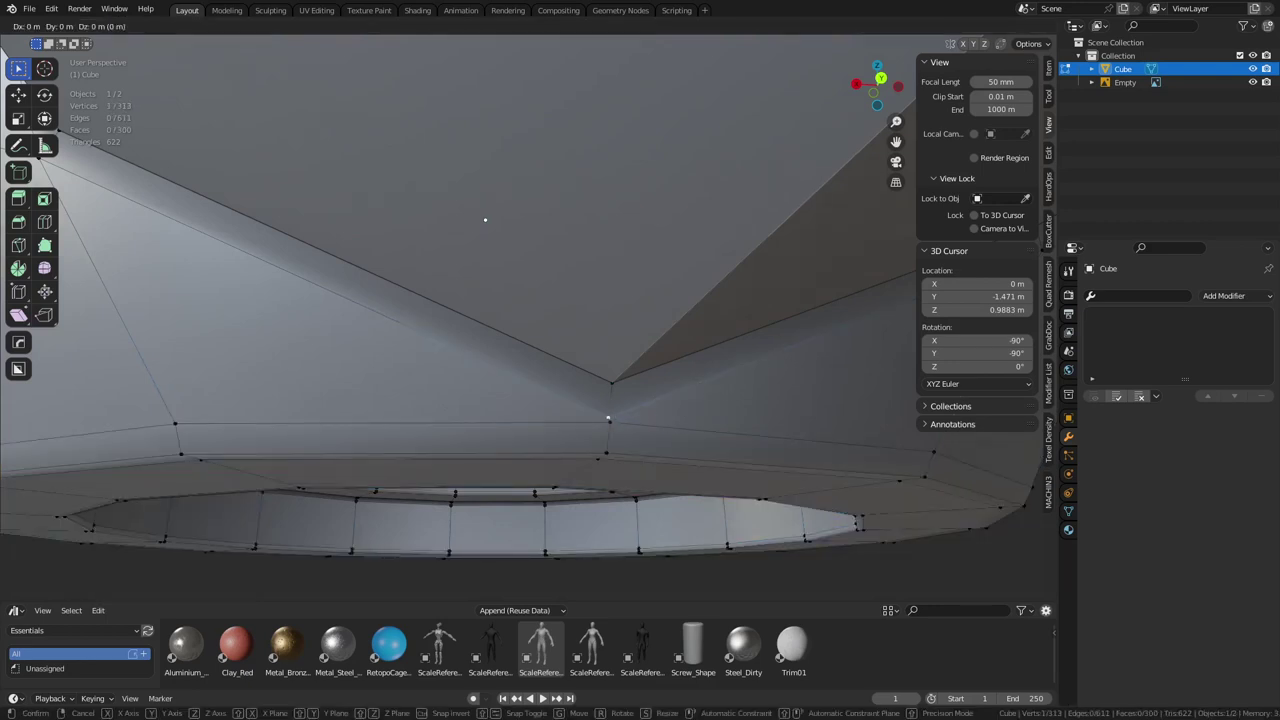
{"action": "left_click", "coordinate": [691, 402]}
{"action": "key", "text": "shift+v"}
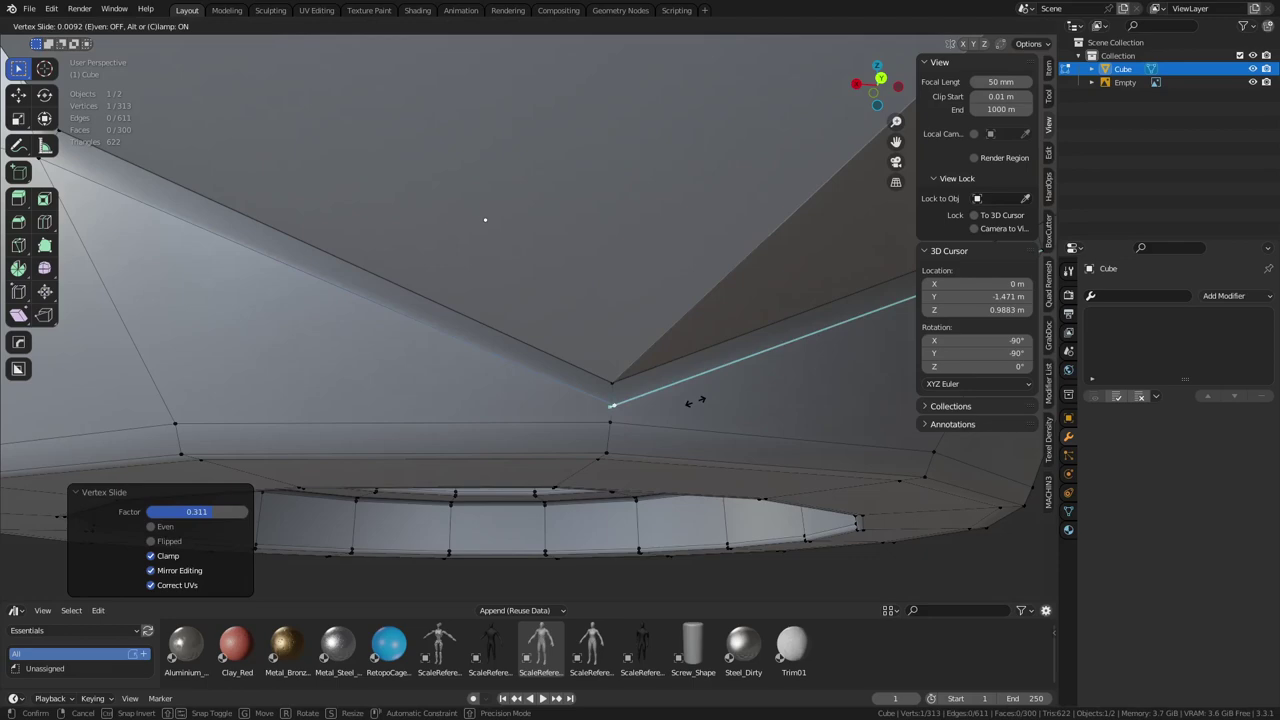
{"action": "left_click", "coordinate": [694, 400]}
Add one loop cut around the cylinder and slide it close to the ball seam, at a factor of about -0.869
{"action": "key", "text": "Tab"}
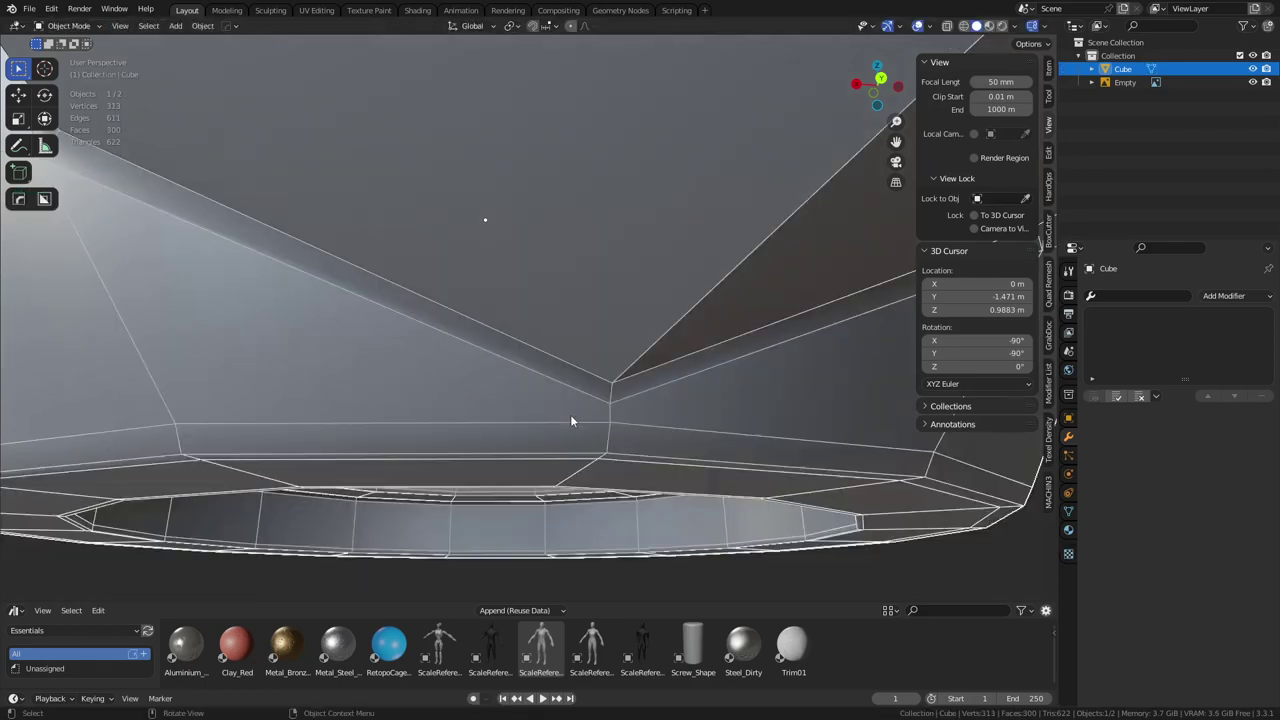
{"action": "scroll", "coordinate": [558, 380], "scroll_direction": "down", "scroll_amount": 4}
{"action": "middle_click_drag", "start_coordinate": [548, 356], "coordinate": [606, 330]}
{"action": "scroll", "coordinate": [628, 313], "scroll_direction": "down", "scroll_amount": 4}
{"action": "key", "text": "Tab"}
{"action": "key", "text": "ctrl+r"}
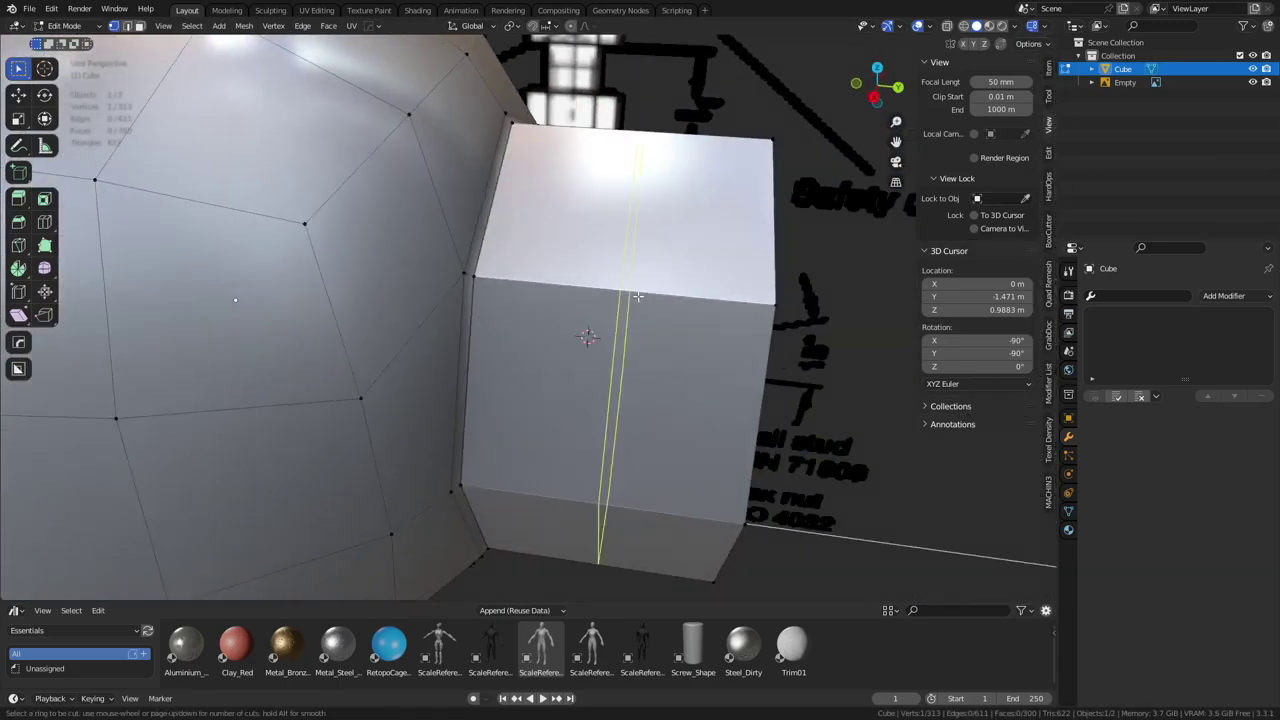
{"action": "left_click", "coordinate": [606, 330]}
{"action": "left_click", "coordinate": [504, 311]}
{"action": "middle_click_drag", "start_coordinate": [640, 400], "coordinate": [512, 372]}
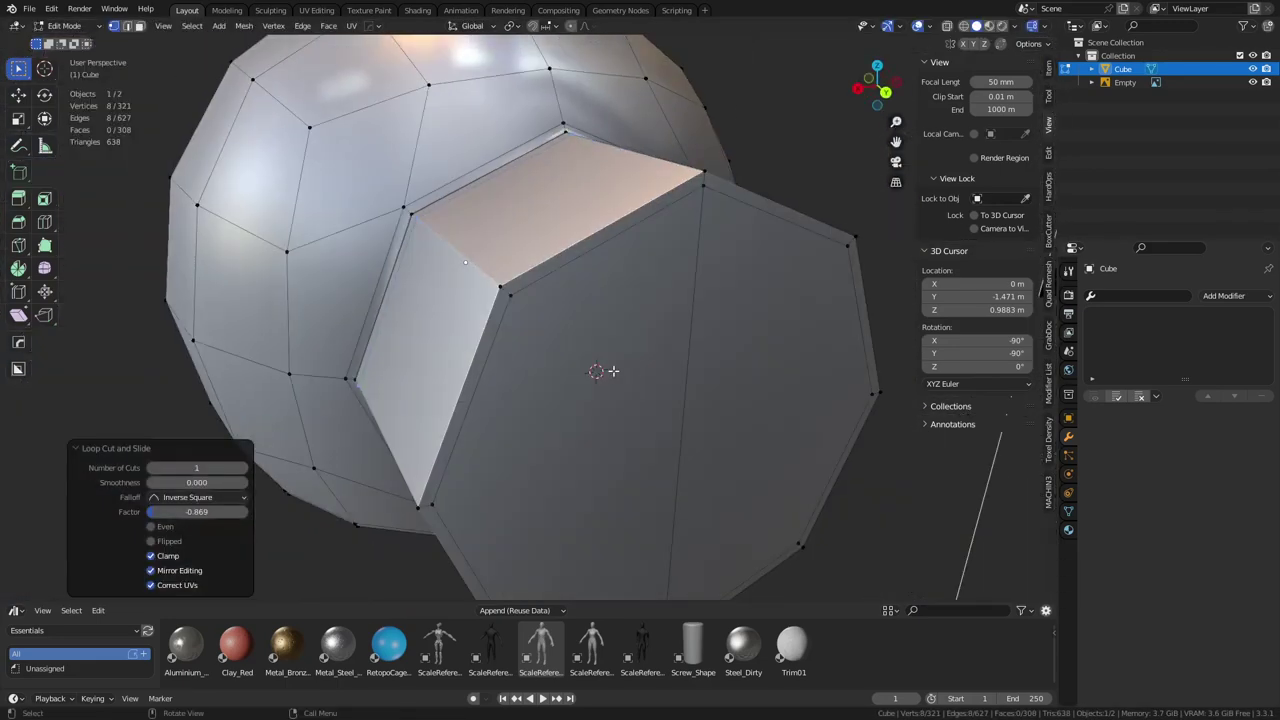
Select all end cap faces including their outer border ring and merge them into one face with Limited Dissolve
{"action": "key", "text": "2"}
{"action": "left_click", "coordinate": [503, 326], "text": "alt"}
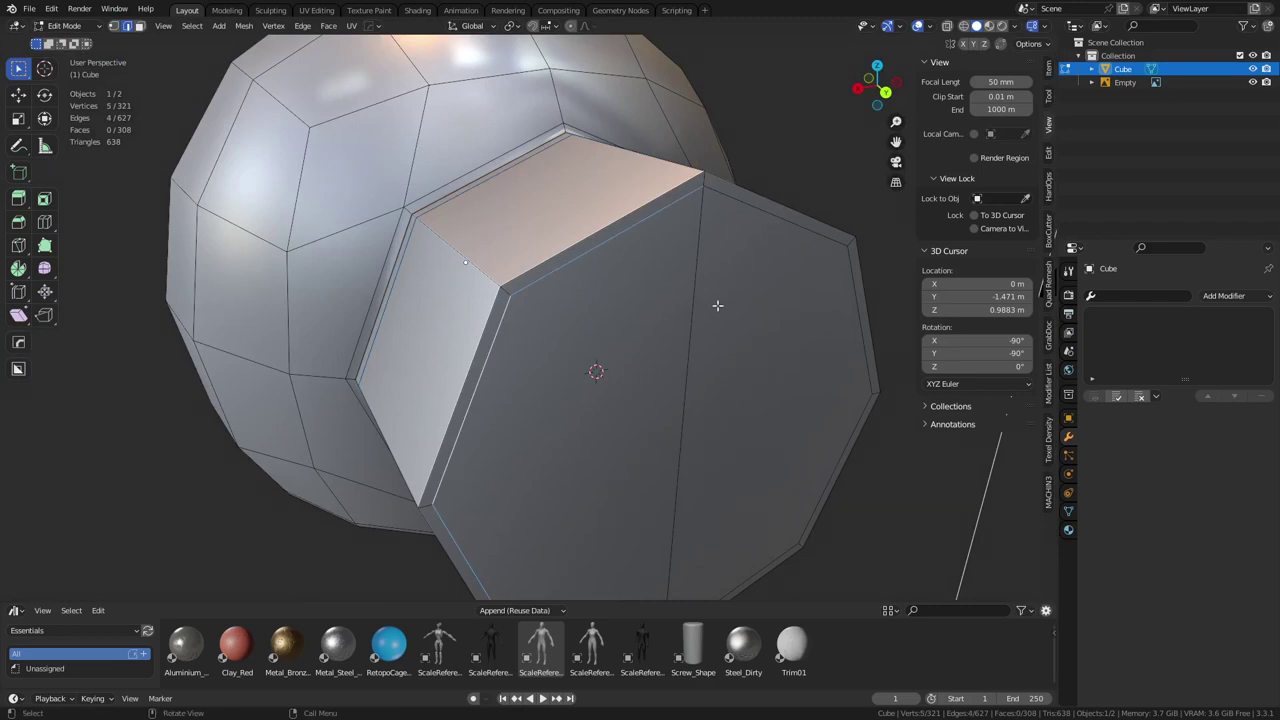
{"action": "key", "text": "3"}
{"action": "left_click", "coordinate": [632, 362]}
{"action": "left_click", "coordinate": [778, 376], "text": "ctrl"}
{"action": "middle_click_drag", "start_coordinate": [790, 400], "coordinate": [791, 357], "text": "shift"}
{"action": "key", "text": "ctrl+KP_Add"}
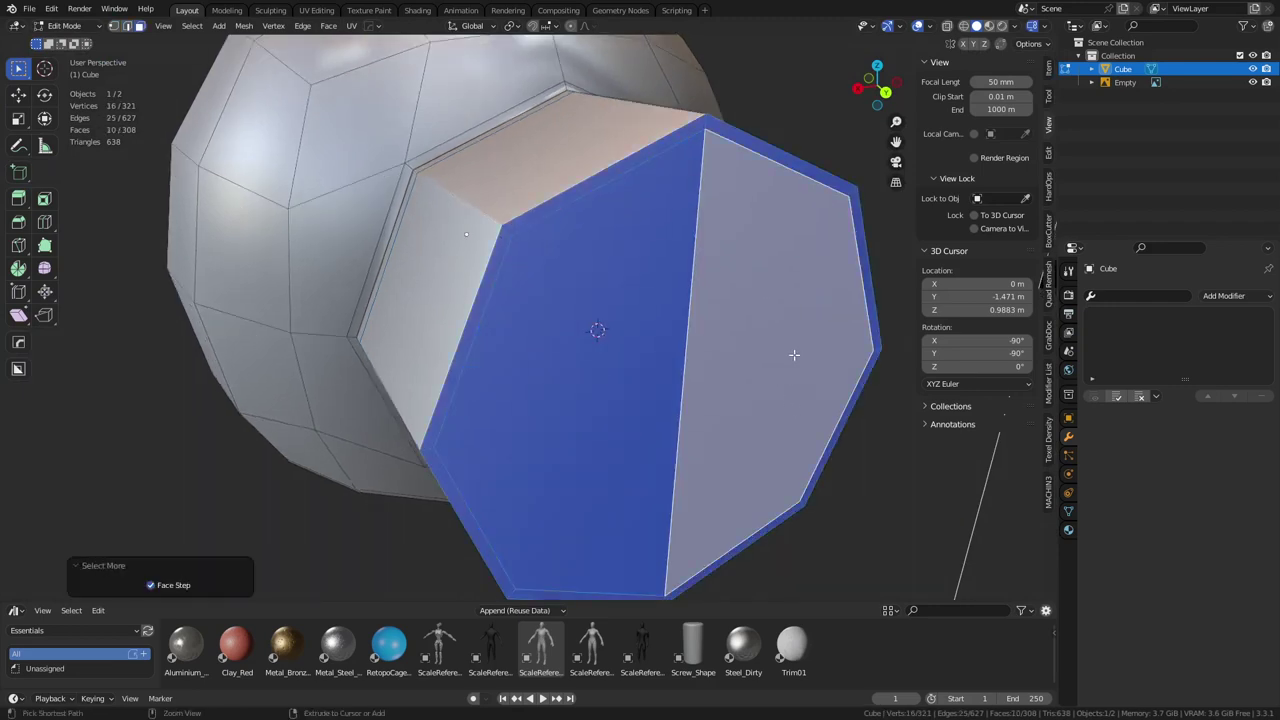
{"action": "key", "text": "x"}
{"action": "left_click", "coordinate": [760, 476]}
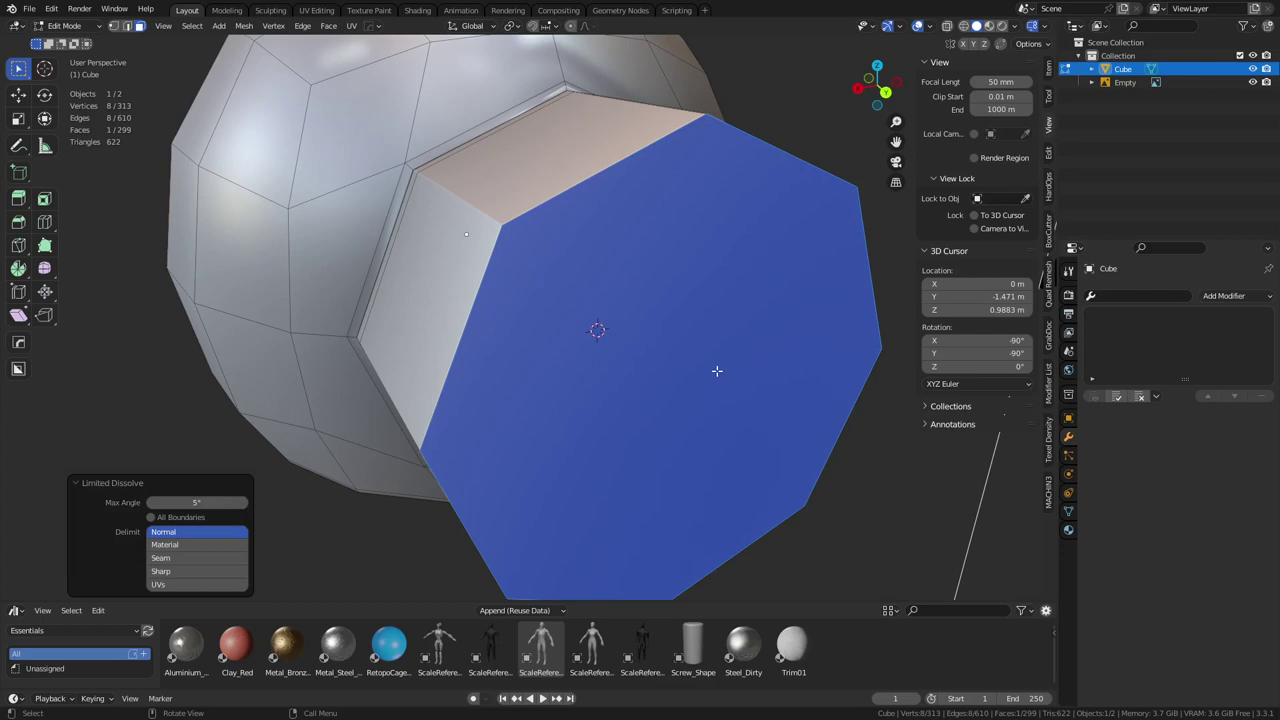
{"action": "middle_click_drag", "start_coordinate": [783, 430], "coordinate": [796, 405]}
{"action": "key", "text": "x"}
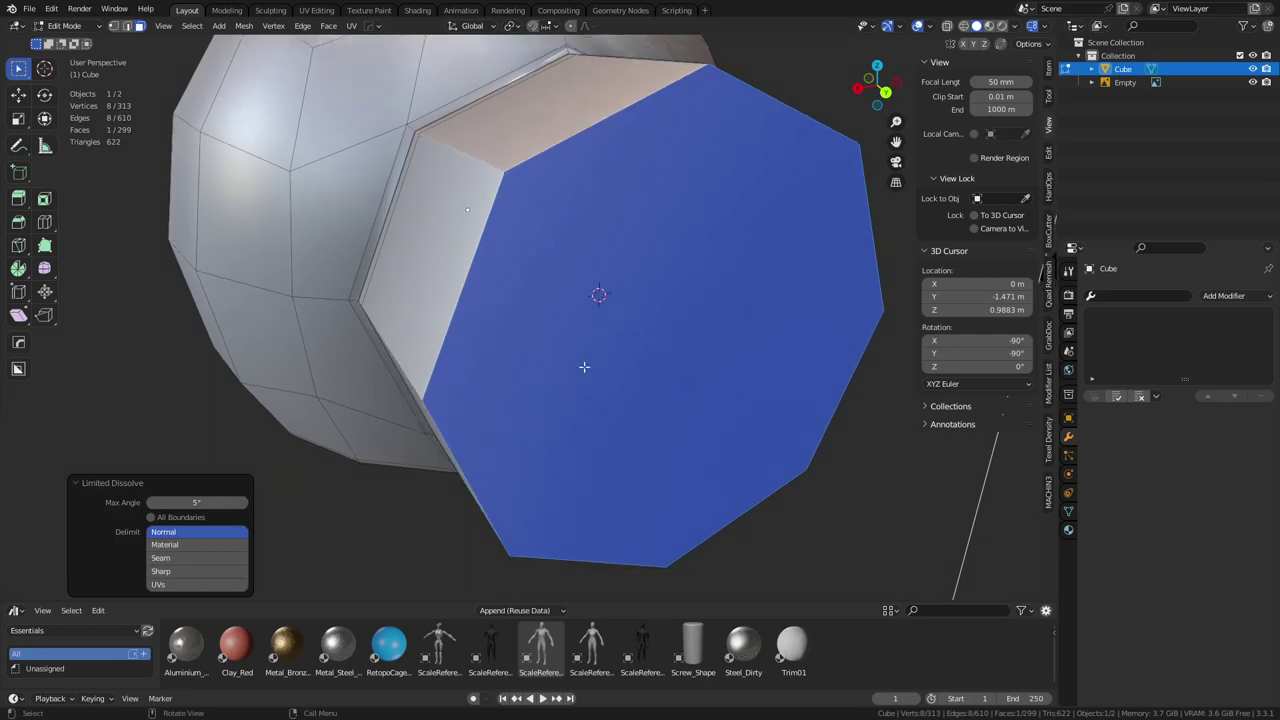
{"action": "middle_click_drag", "start_coordinate": [584, 367], "coordinate": [769, 429]}
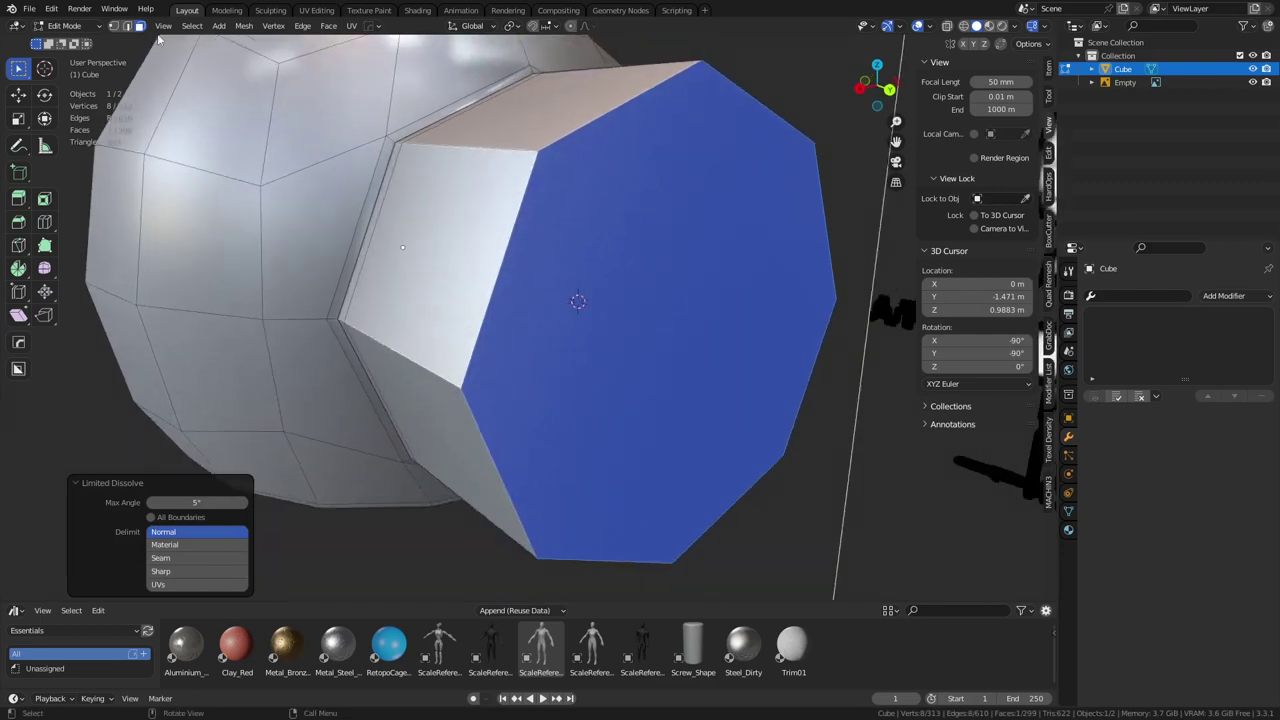
{"action": "left_click", "coordinate": [192, 26]}
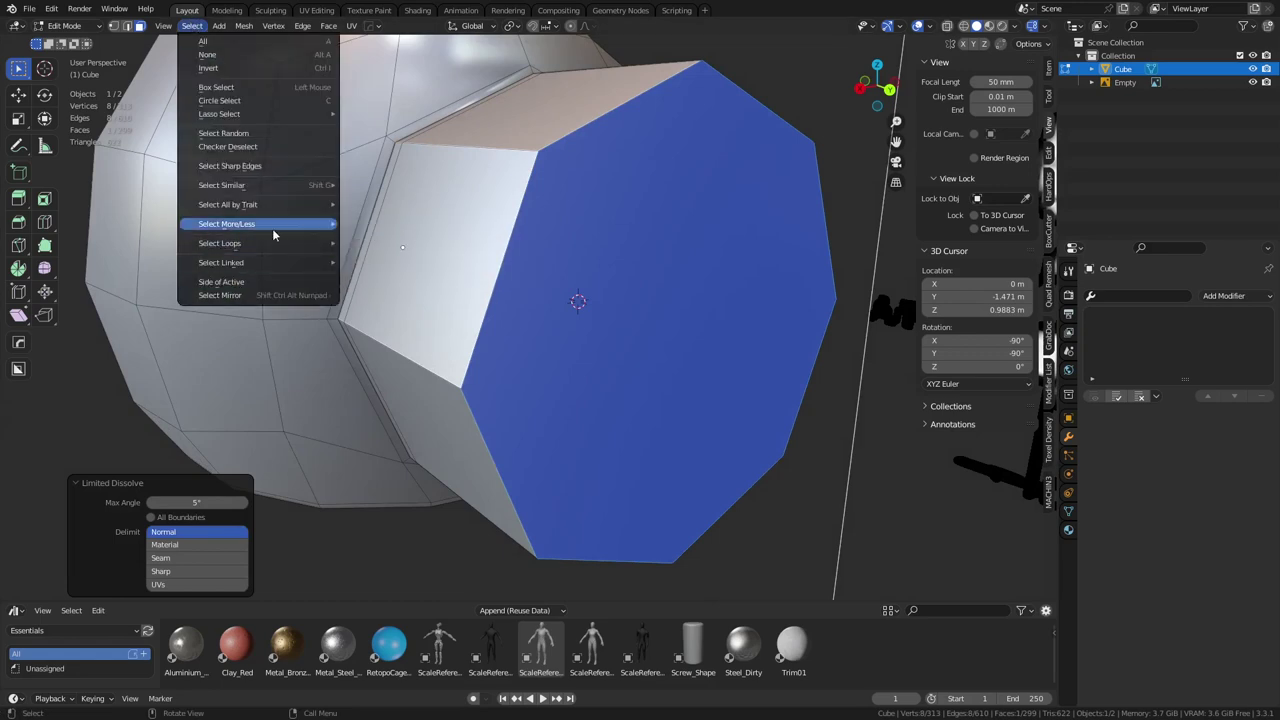
{"action": "mouse_move", "coordinate": [266, 246]}
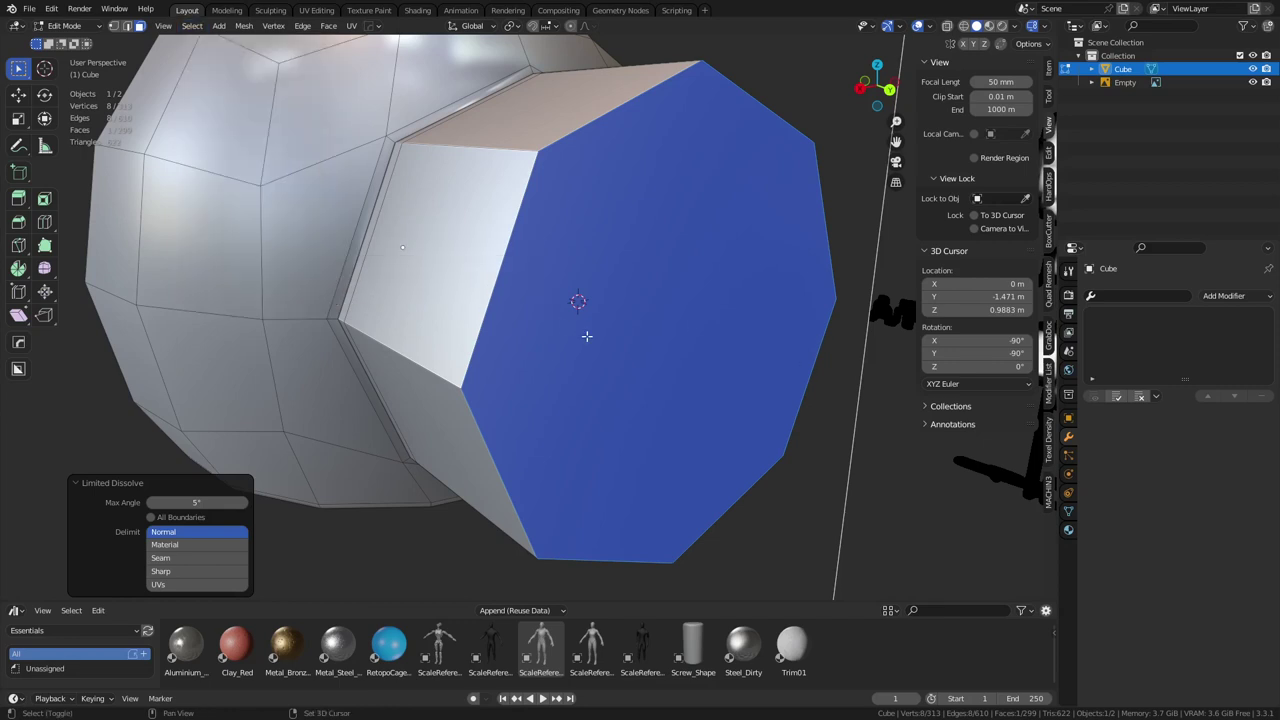
Extrude the cylinder's end cap in place, scaled to about 0.797, and extrude the inner face inward about 0.193 m to form a bore
{"action": "middle_click_drag", "start_coordinate": [584, 337], "coordinate": [557, 334], "text": "shift"}
{"action": "left_click", "coordinate": [574, 342]}
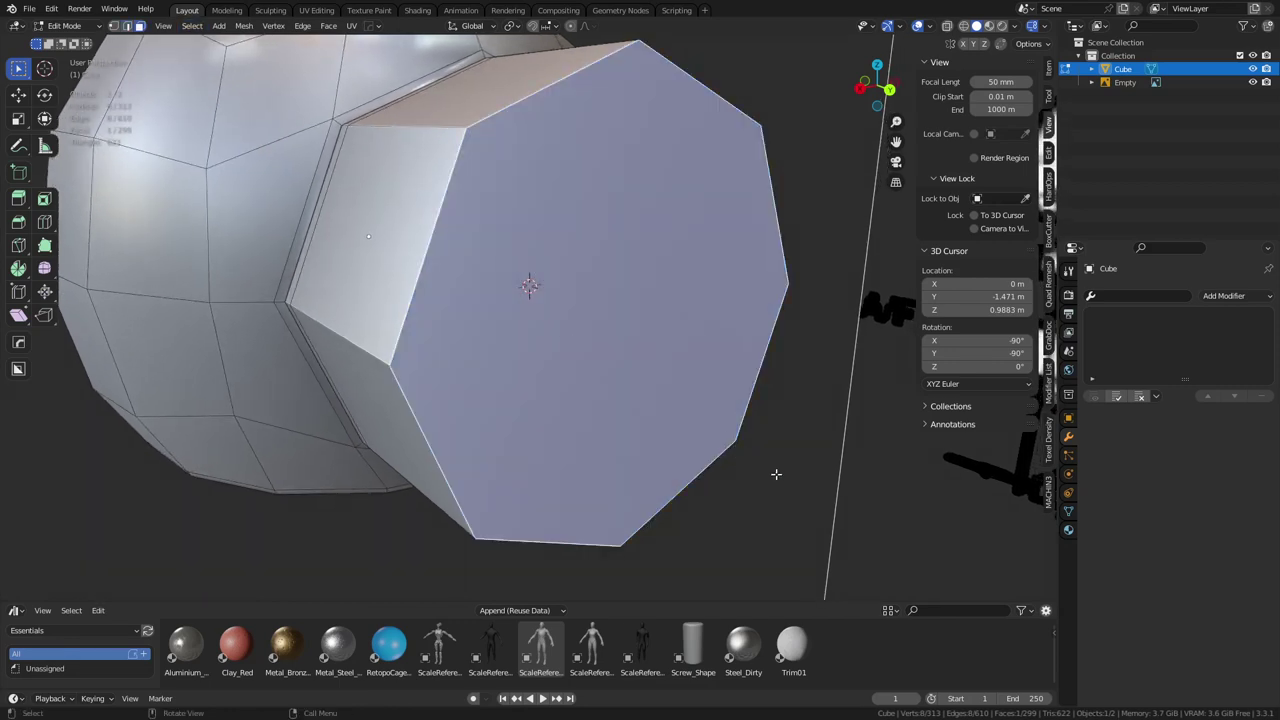
{"action": "key", "text": "e"}
{"action": "key", "text": "s"}
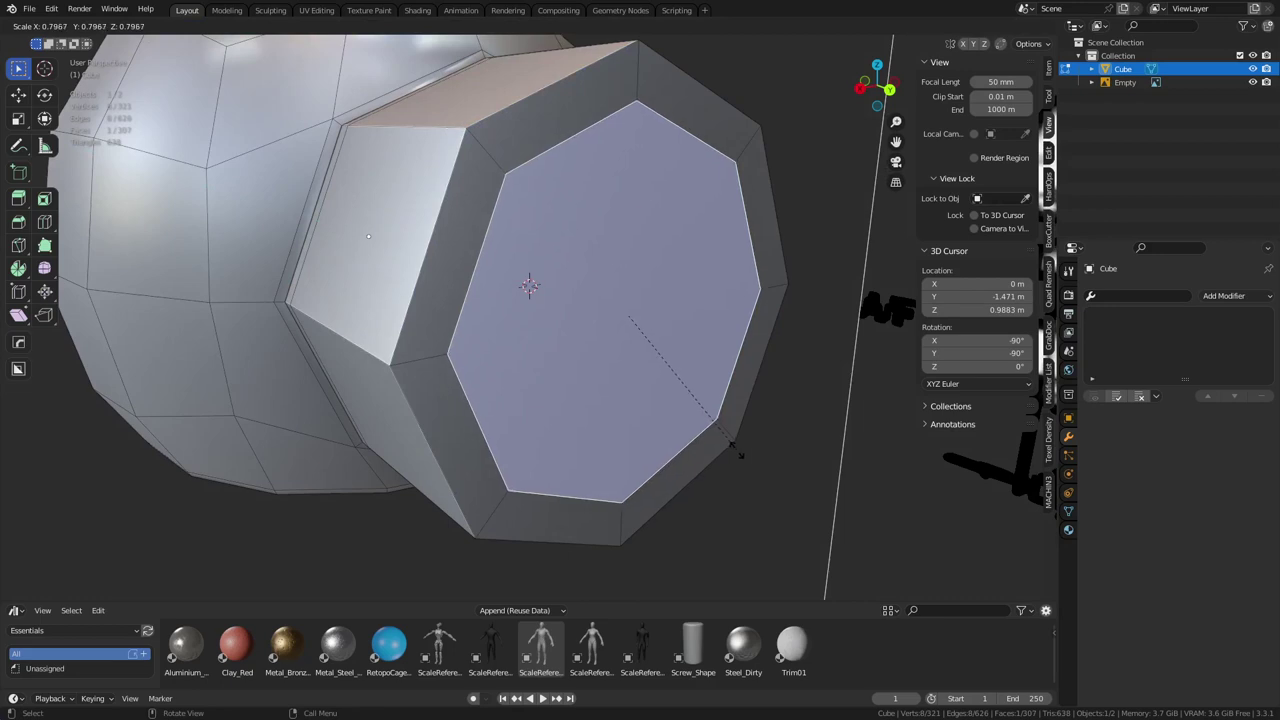
{"action": "left_click", "coordinate": [736, 450]}
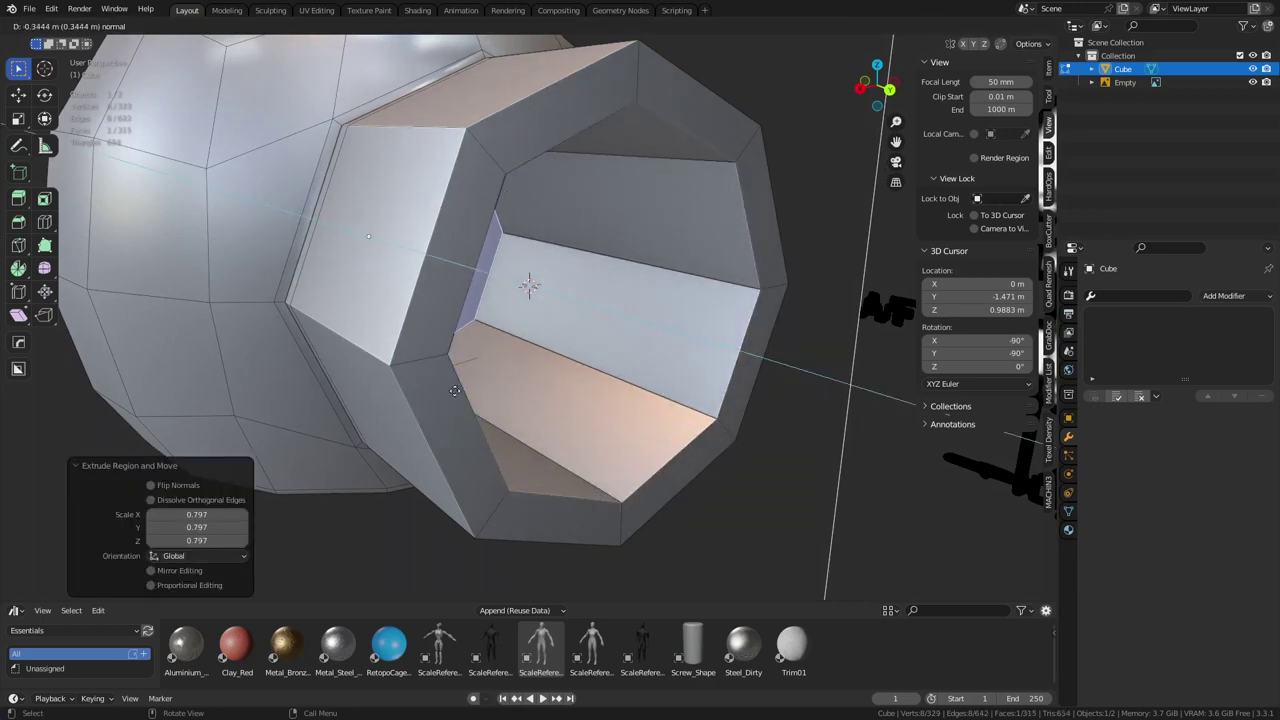
{"action": "left_click", "coordinate": [557, 431]}
{"action": "middle_click_drag", "start_coordinate": [557, 431], "coordinate": [574, 484]}
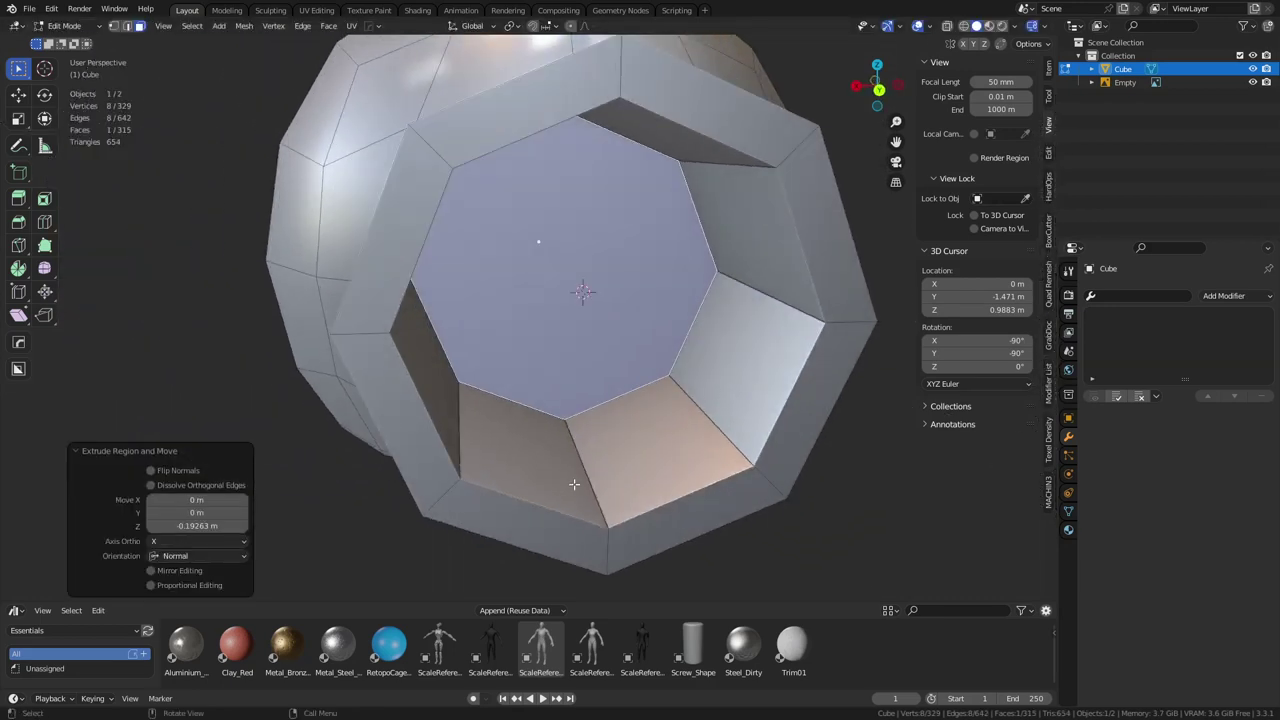
Try to bevel the inner and outer edges of the end rim together with the edges of the bore's floor
{"action": "key", "text": "alt+a"}
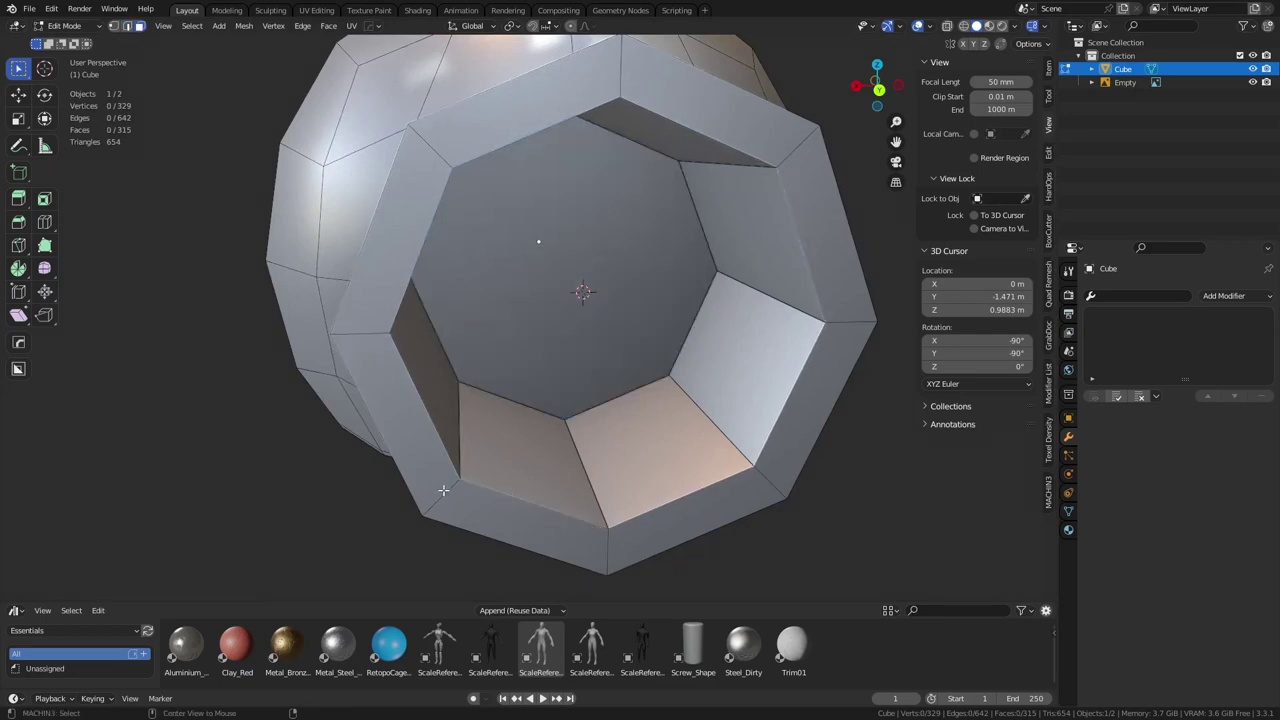
{"action": "left_click", "coordinate": [420, 314], "text": "alt"}
{"action": "key", "text": "2"}
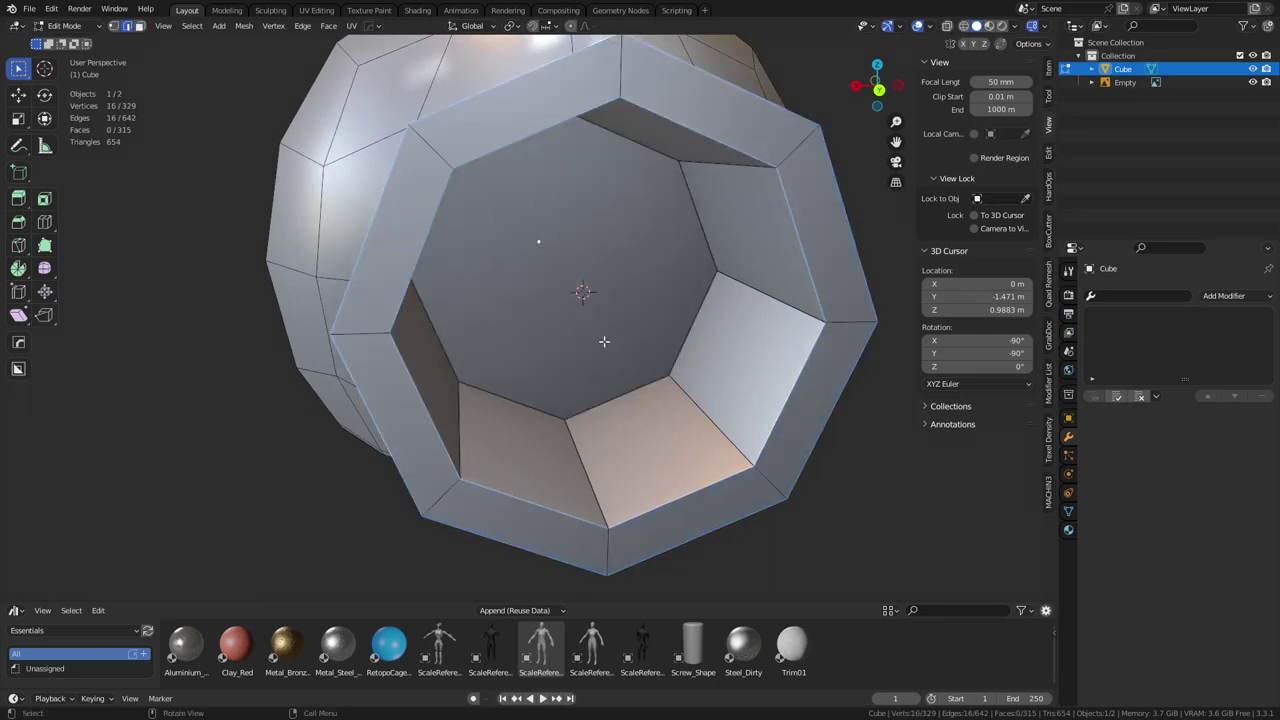
{"action": "middle_click_drag", "start_coordinate": [604, 341], "coordinate": [517, 360]}
{"action": "key", "text": "ctrl+z"}
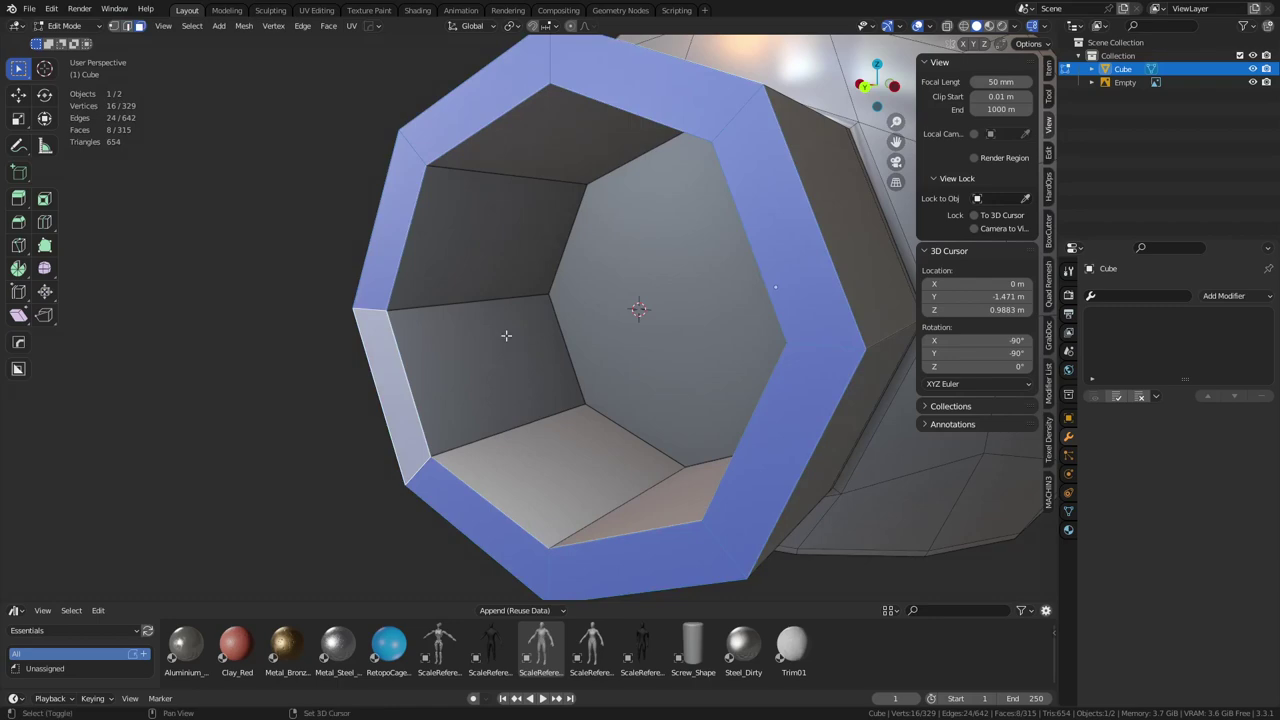
{"action": "left_click", "coordinate": [601, 388], "text": "shift"}
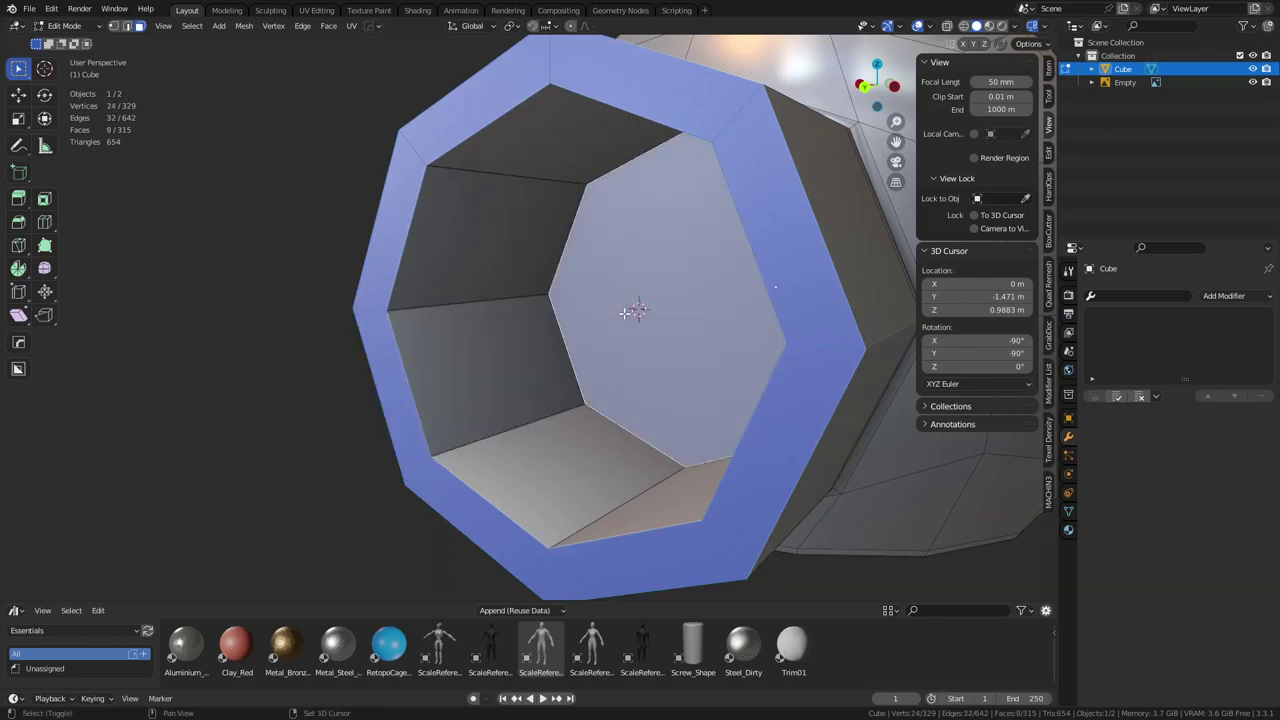
{"action": "middle_click_drag", "start_coordinate": [601, 388], "coordinate": [702, 407]}
{"action": "key", "text": "2"}
{"action": "key", "text": "ctrl+b"}
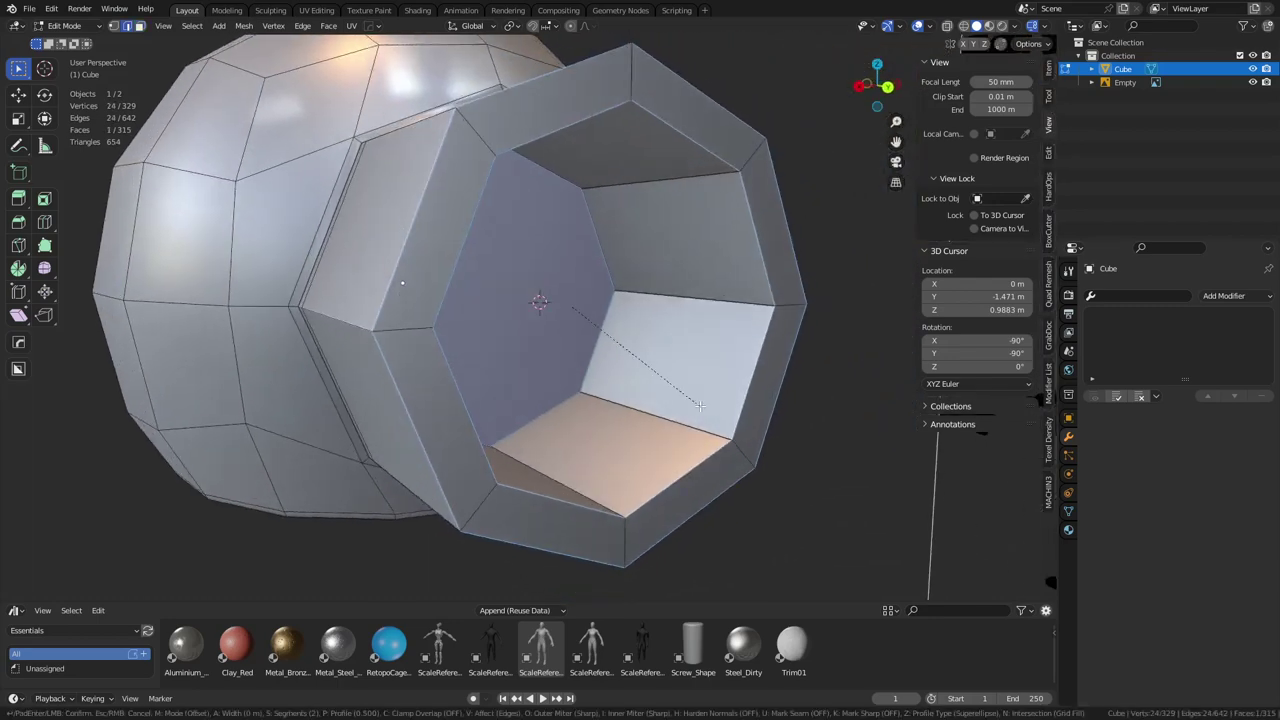
{"action": "left_click", "coordinate": [757, 440]}
Select the outer edge loop of the cylinder's end rim and add even offset loops close to both sides with Offset Edge Slide
{"action": "middle_click_drag", "start_coordinate": [757, 440], "coordinate": [610, 398]}
{"action": "left_click", "coordinate": [397, 383], "text": "alt"}
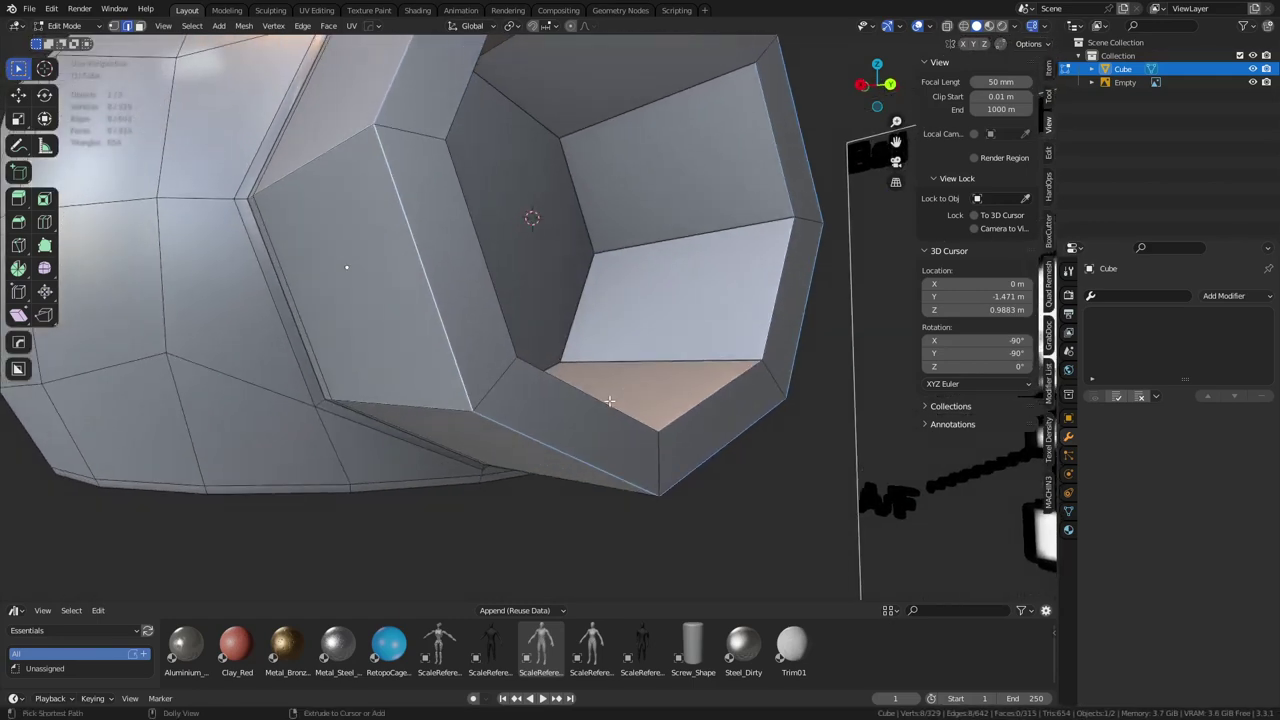
{"action": "key", "text": "ctrl+shift+r"}
{"action": "key", "text": "e"}
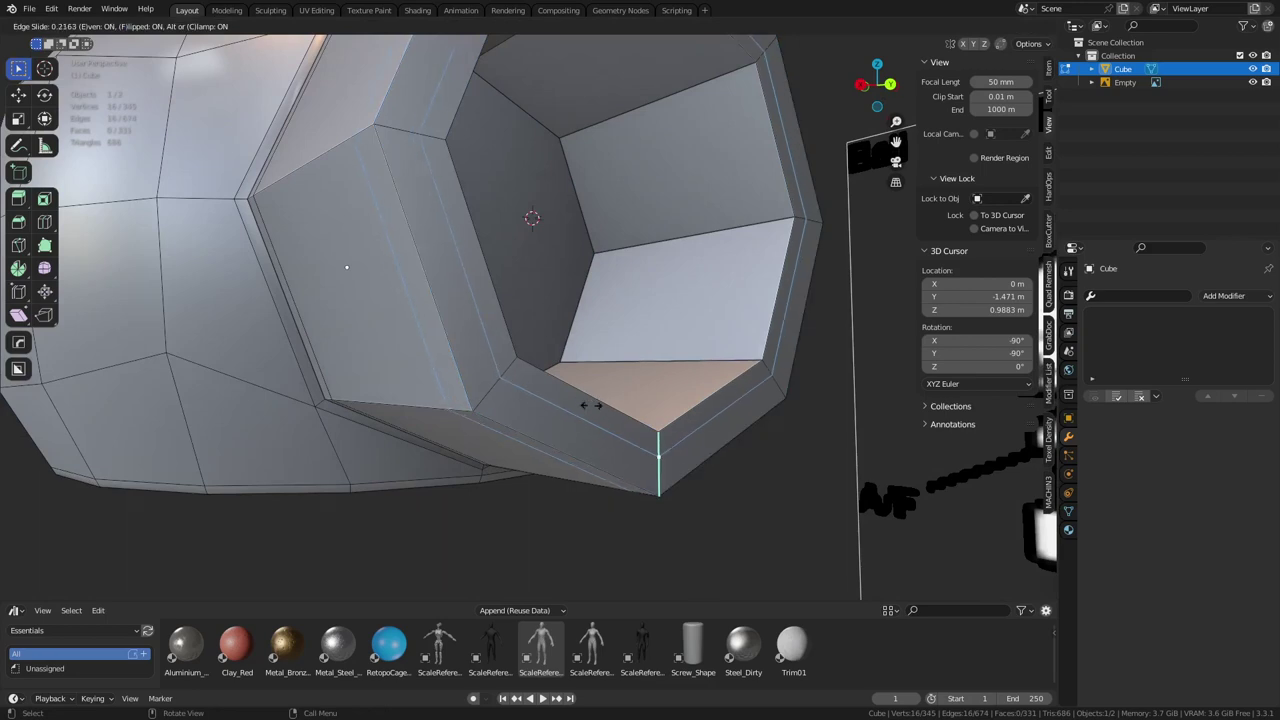
{"action": "left_click", "coordinate": [668, 414]}
Add even offset loops on both sides of the rim's inner edge loop, slid to a factor of about -0.92
{"action": "middle_click_drag", "start_coordinate": [628, 418], "coordinate": [501, 406]}
{"action": "key", "text": "ctrl+r"}
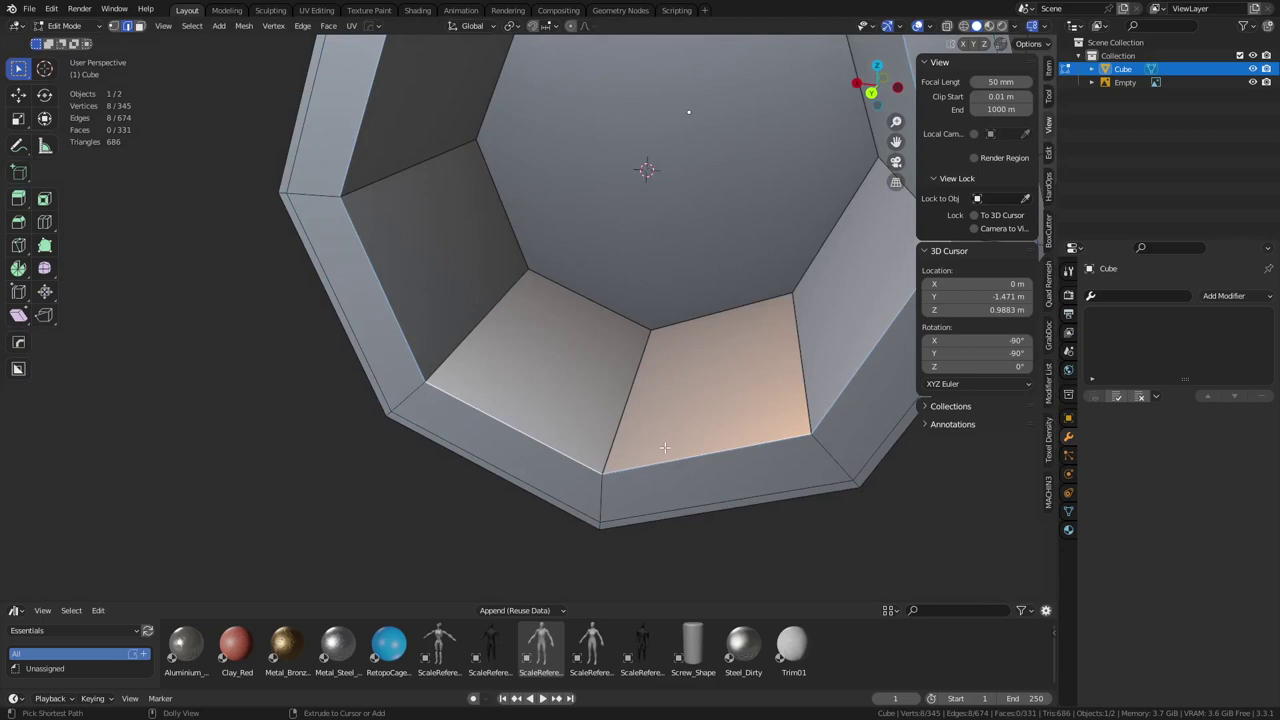
{"action": "left_click", "coordinate": [663, 443]}
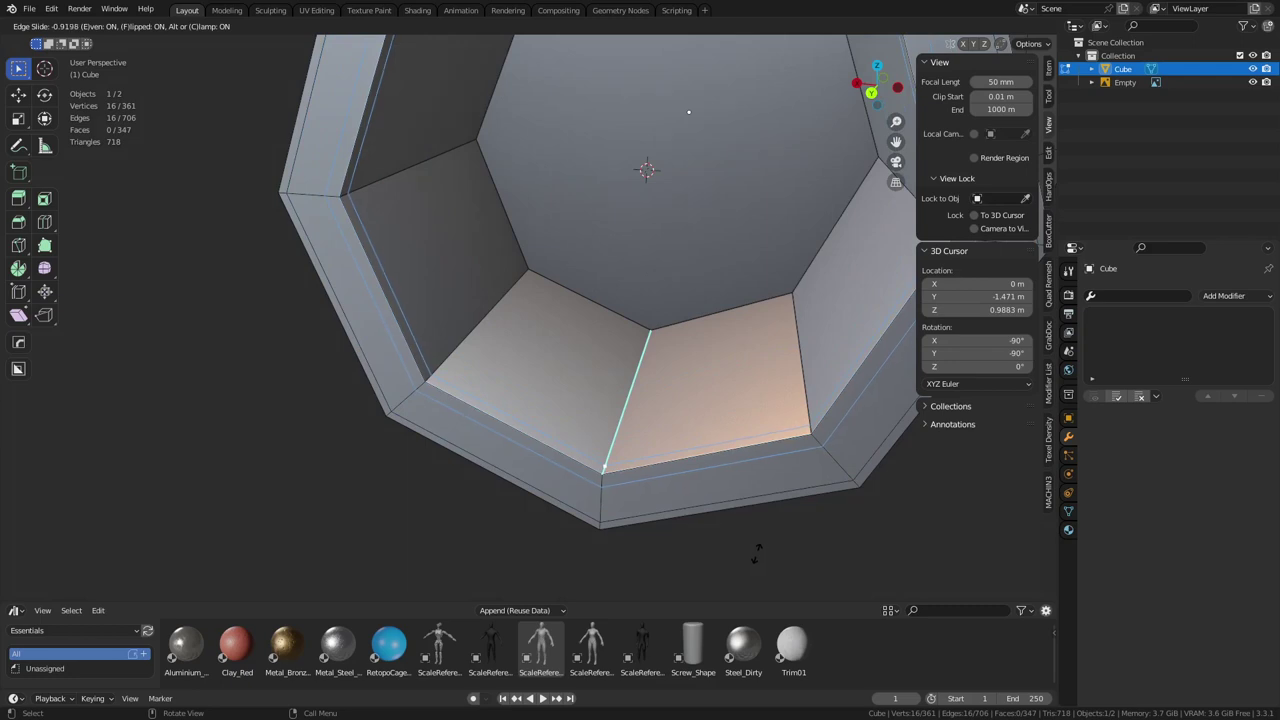
{"action": "left_click", "coordinate": [757, 553]}
Try beveling the bore's floor edges with two segments, check the result in Object Mode, and undo the bevel
{"action": "key", "text": "3"}
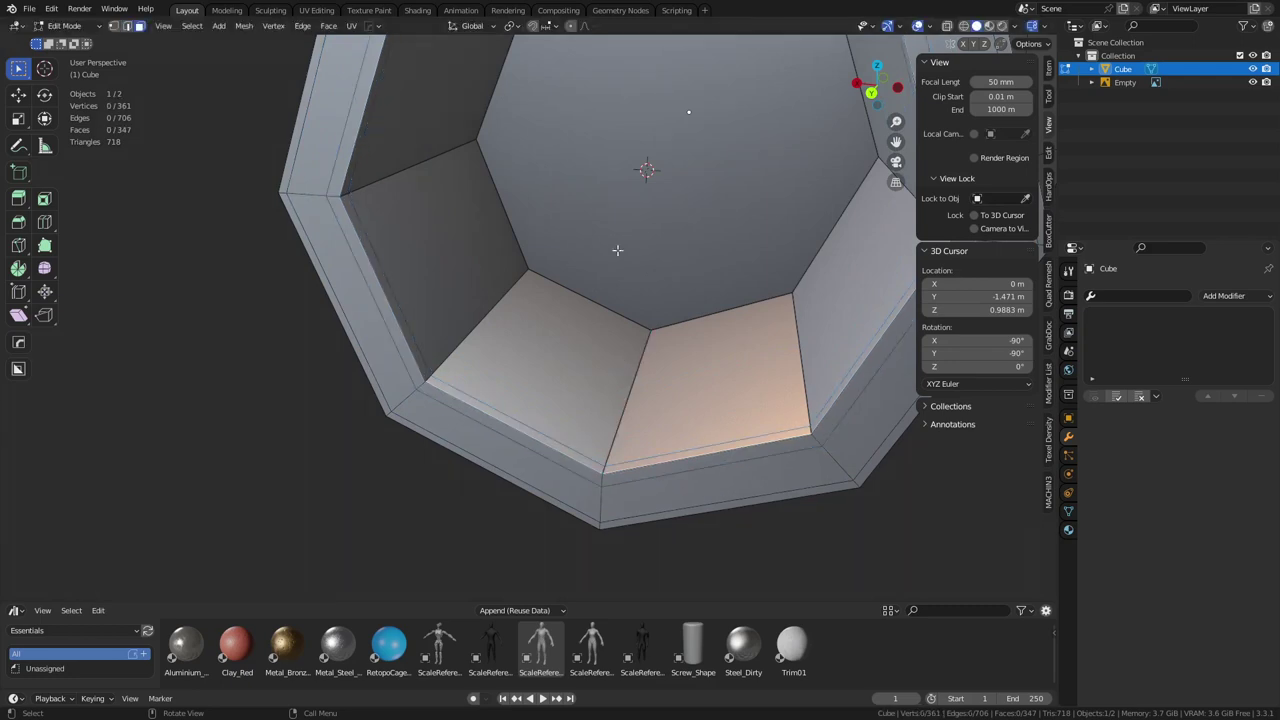
{"action": "left_click", "coordinate": [631, 268]}
{"action": "key", "text": "ctrl+b"}
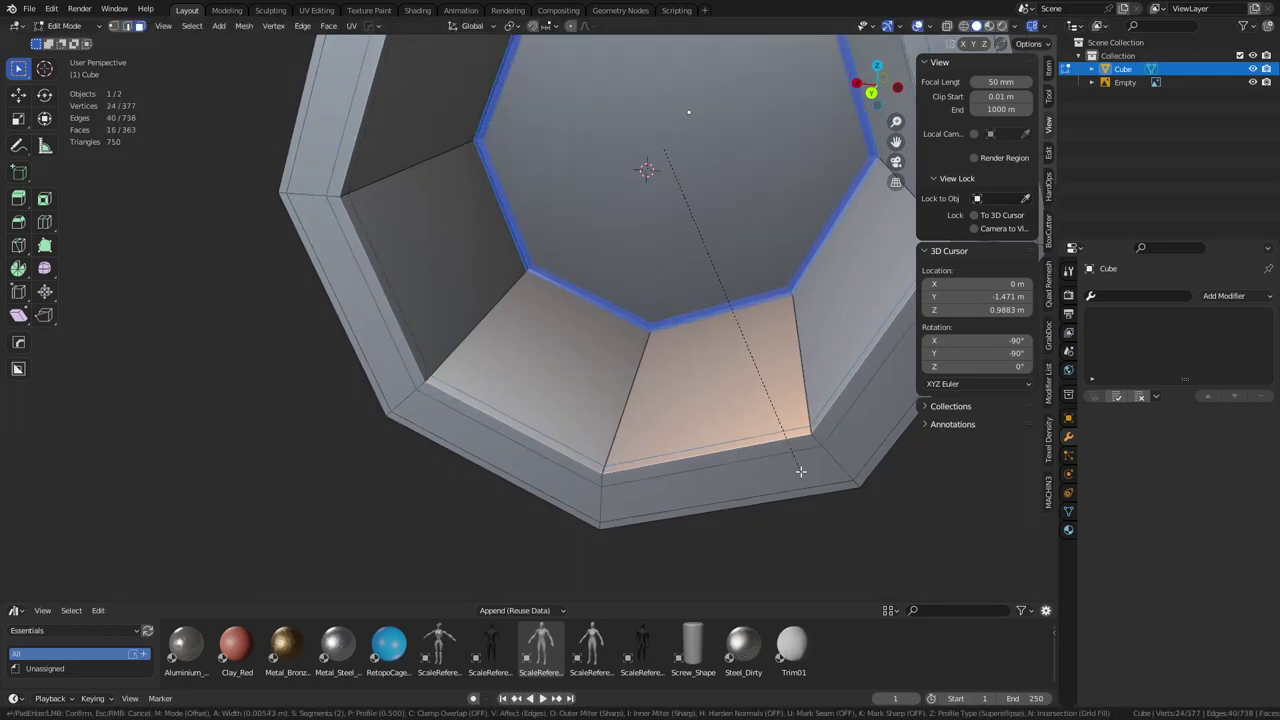
{"action": "left_click", "coordinate": [797, 470]}
{"action": "key", "text": "Tab"}
{"action": "left_click", "coordinate": [669, 449]}
{"action": "key", "text": "Tab"}
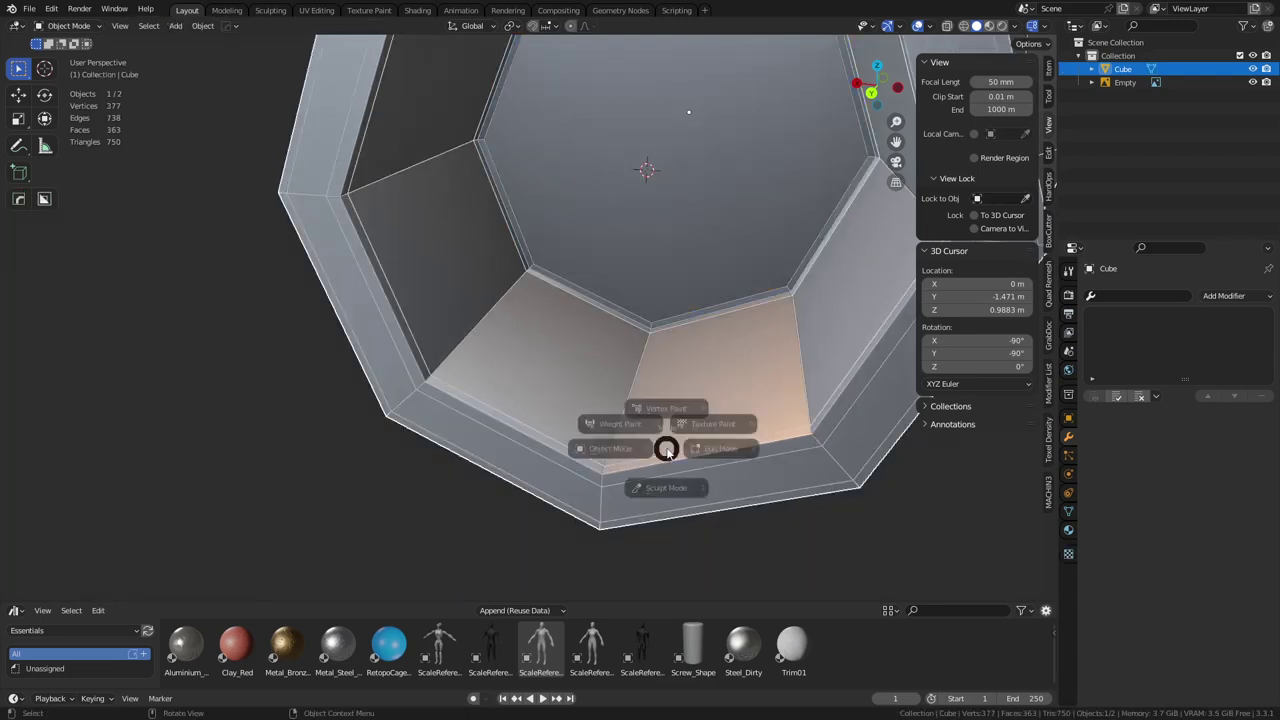
{"action": "left_click", "coordinate": [740, 448]}
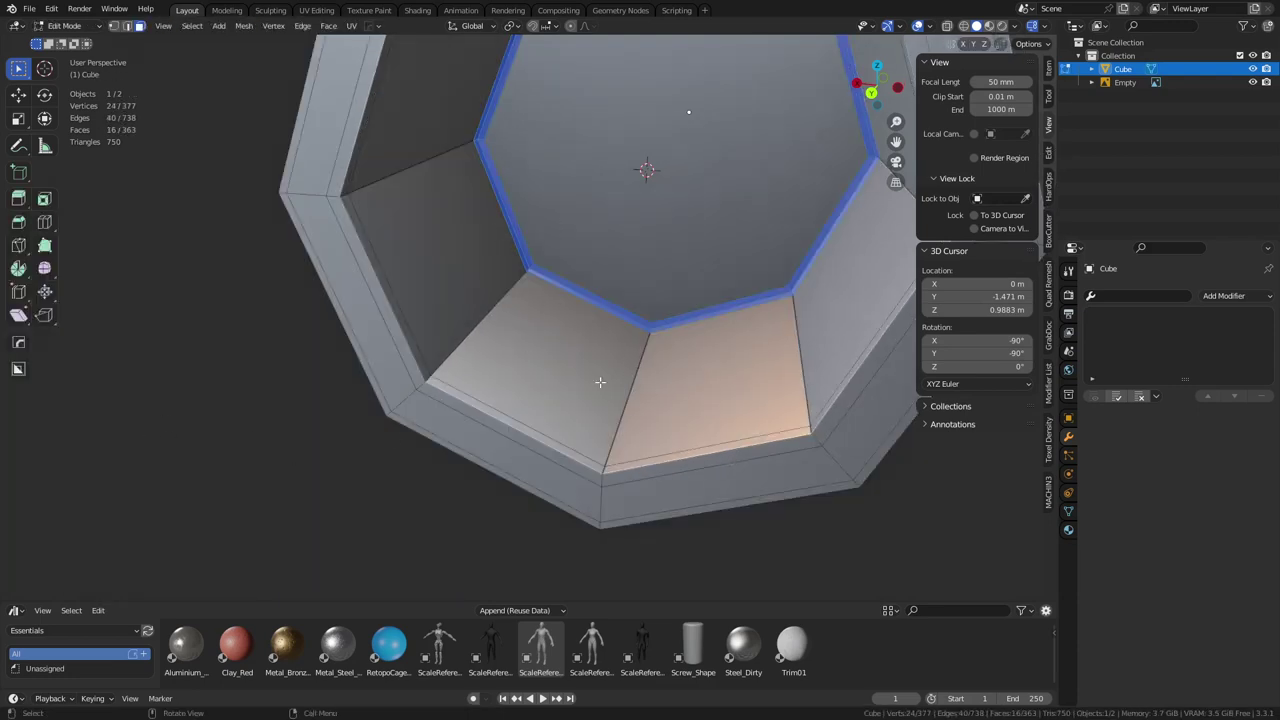
{"action": "key", "text": "ctrl+z"}
{"action": "key", "text": "ctrl+z"}
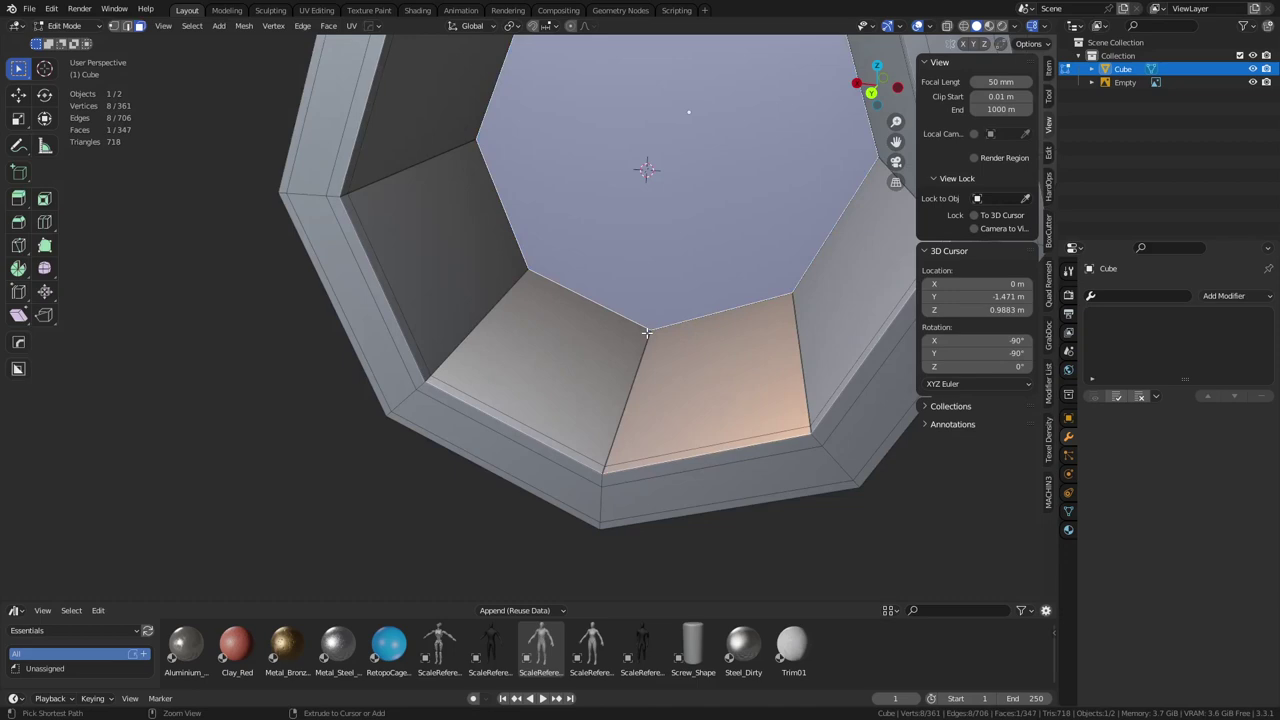
Try beveling the bore's floor edges about 0.00415 m wide with a shape of 1, and undo it
{"action": "key", "text": "ctrl+b"}
{"action": "left_click", "coordinate": [653, 398]}
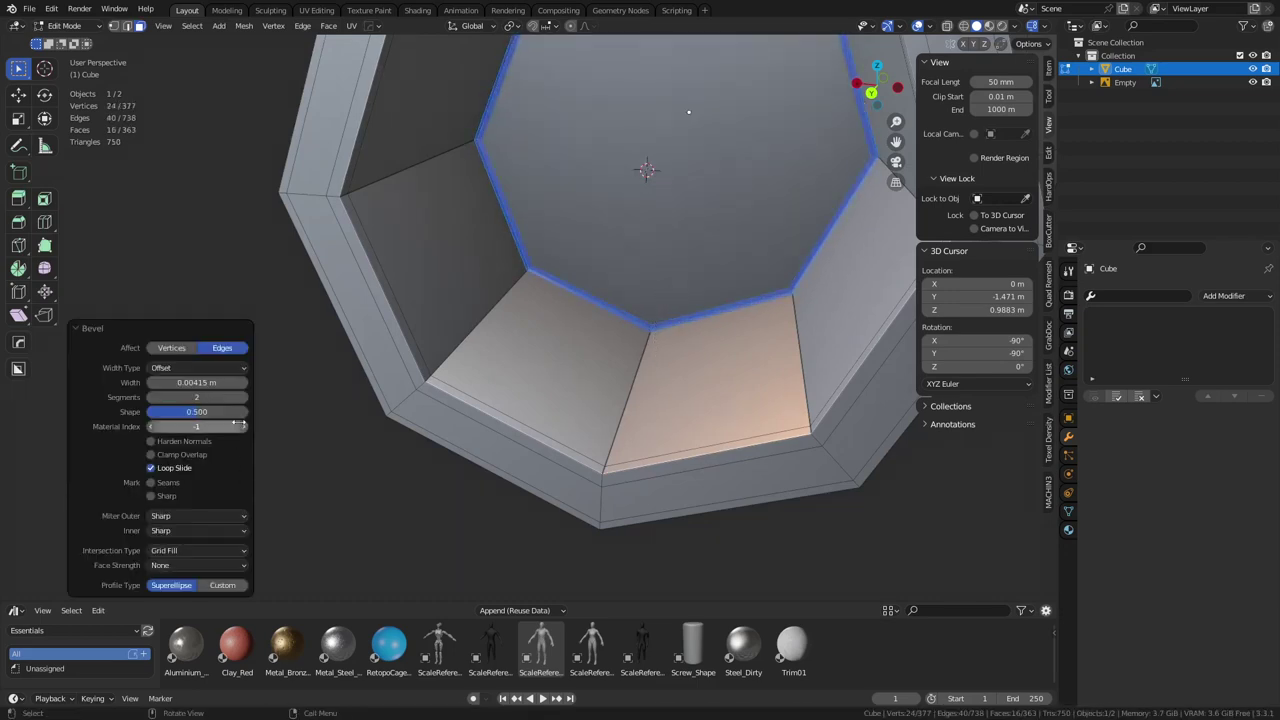
{"action": "left_click_drag", "start_coordinate": [185, 420], "coordinate": [354, 420]}
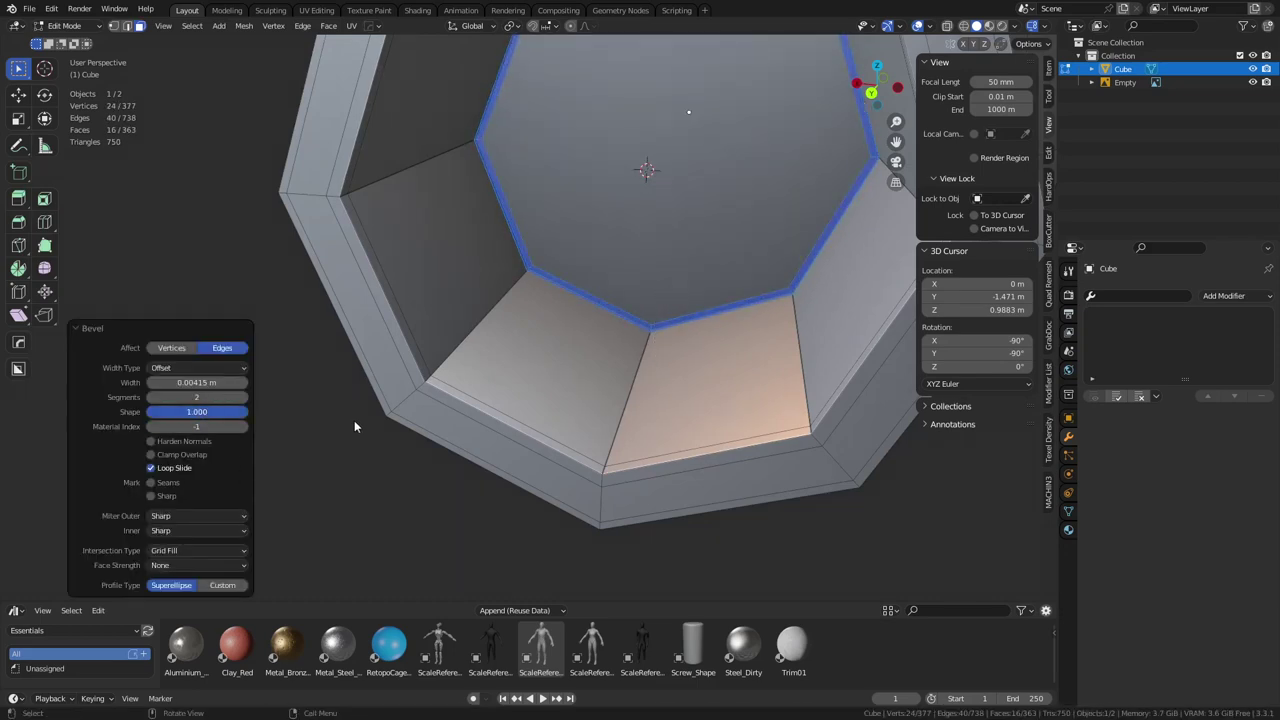
{"action": "key", "text": "ctrl+z"}
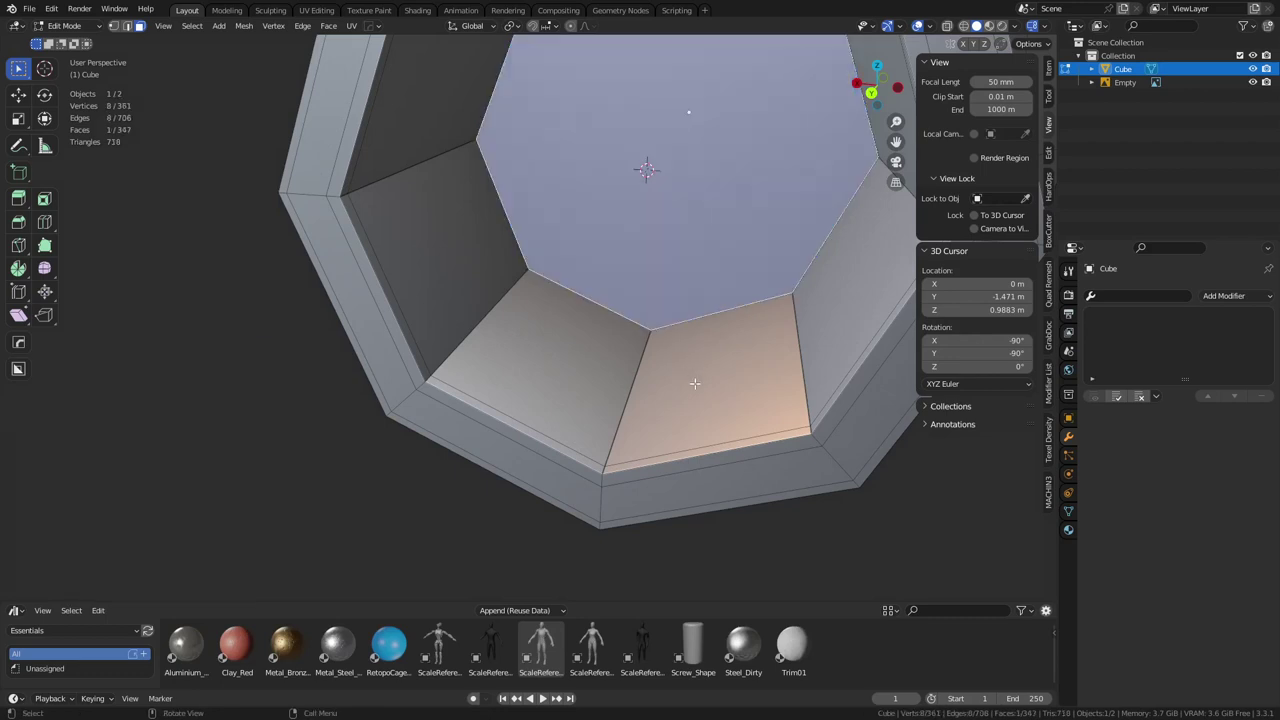
Bevel the bore's floor edges about 0.00842 m wide with two segments and set the shape to 0.7
{"action": "key", "text": "ctrl+b"}
{"action": "left_click", "coordinate": [695, 400]}
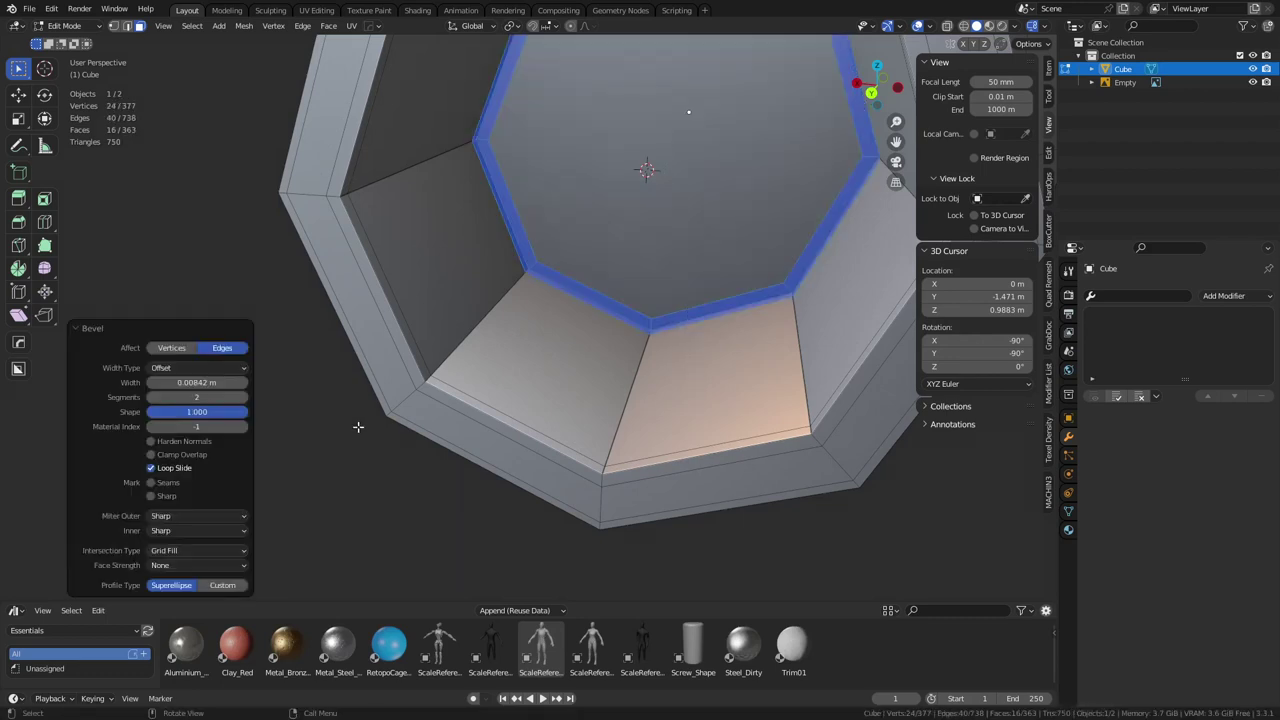
{"action": "right_click", "coordinate": [218, 420]}
{"action": "left_click", "coordinate": [200, 416]}
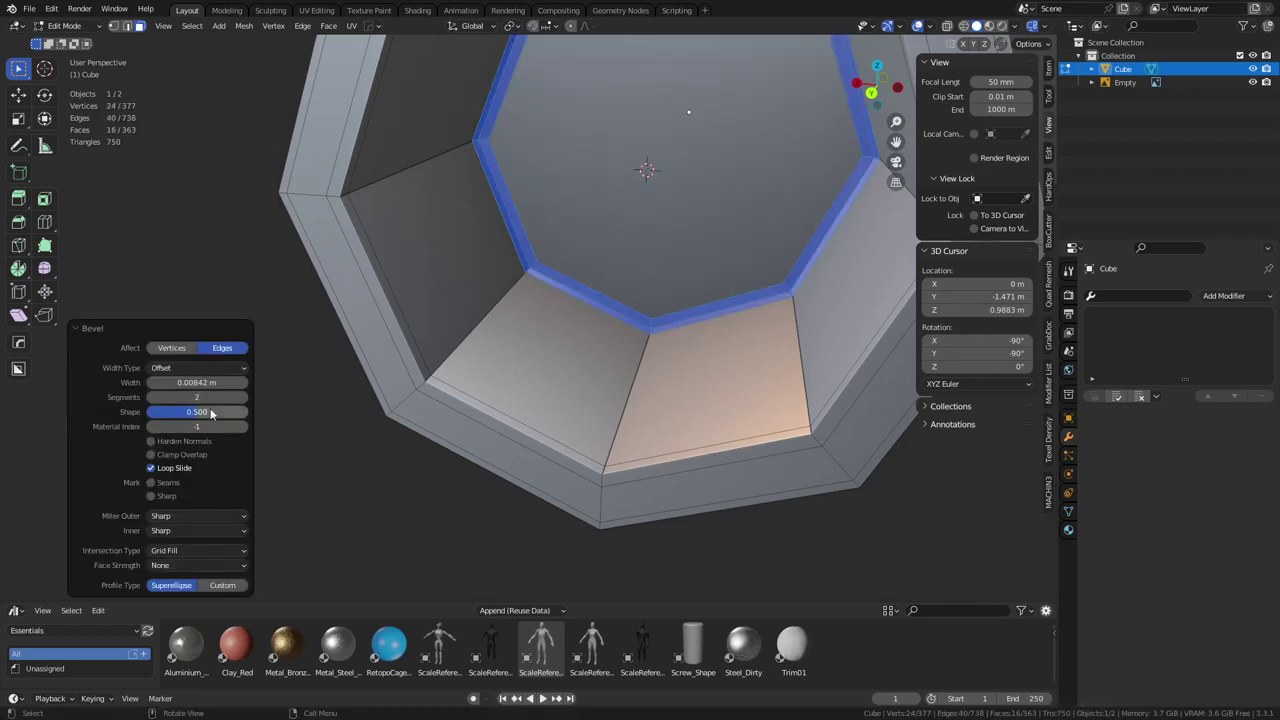
{"action": "left_click", "coordinate": [210, 411]}
{"action": "type", "text": ".7"}
{"action": "key", "text": "Return"}
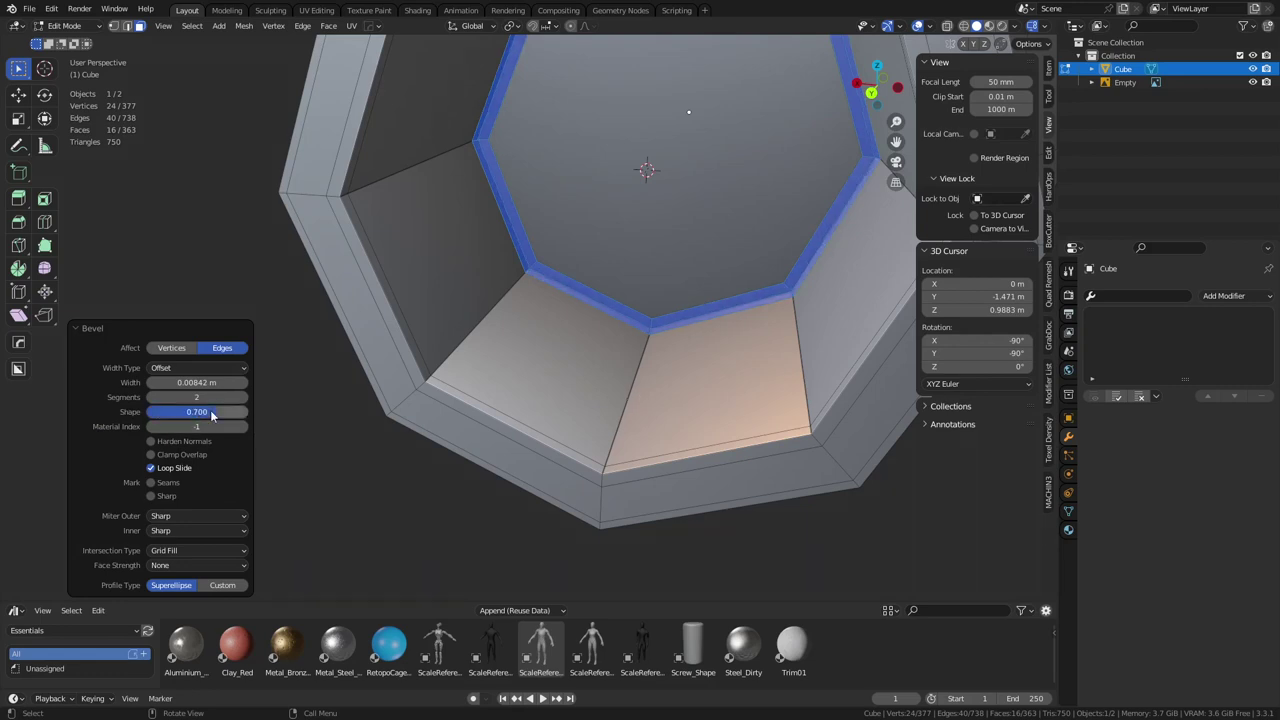
Switch to Object Mode and examine the ball and hollow cylinder from several angles
{"action": "key", "text": "Tab"}
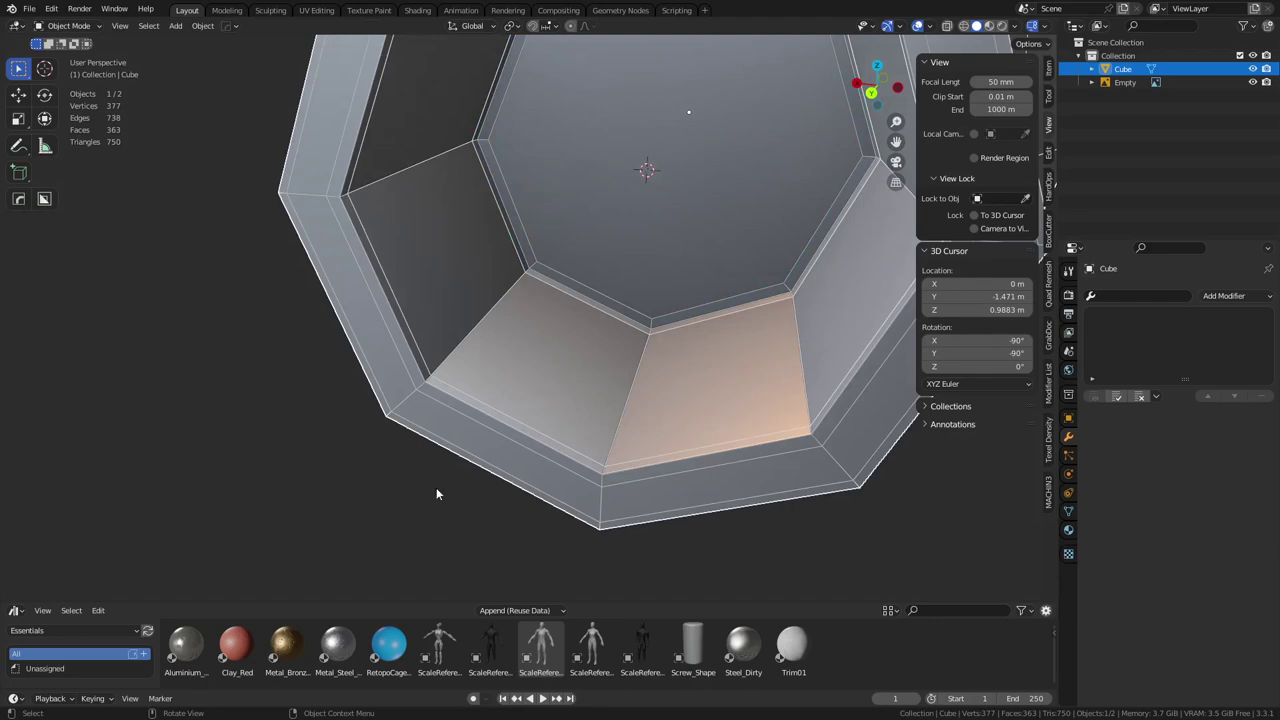
{"action": "left_click", "coordinate": [436, 487]}
{"action": "scroll", "coordinate": [477, 406], "scroll_direction": "down", "scroll_amount": 4}
{"action": "middle_click_drag", "start_coordinate": [442, 379], "coordinate": [640, 311]}
{"action": "left_click", "coordinate": [594, 362]}
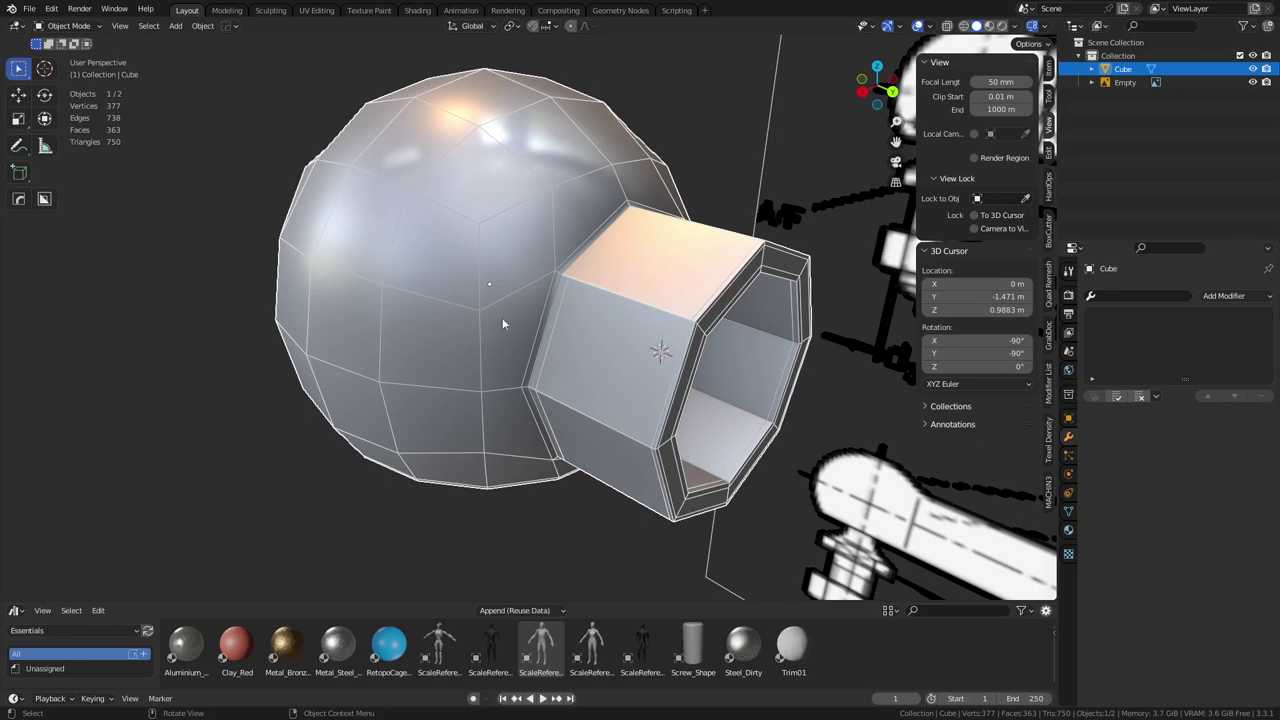
{"action": "middle_click_drag", "start_coordinate": [625, 288], "coordinate": [643, 324]}
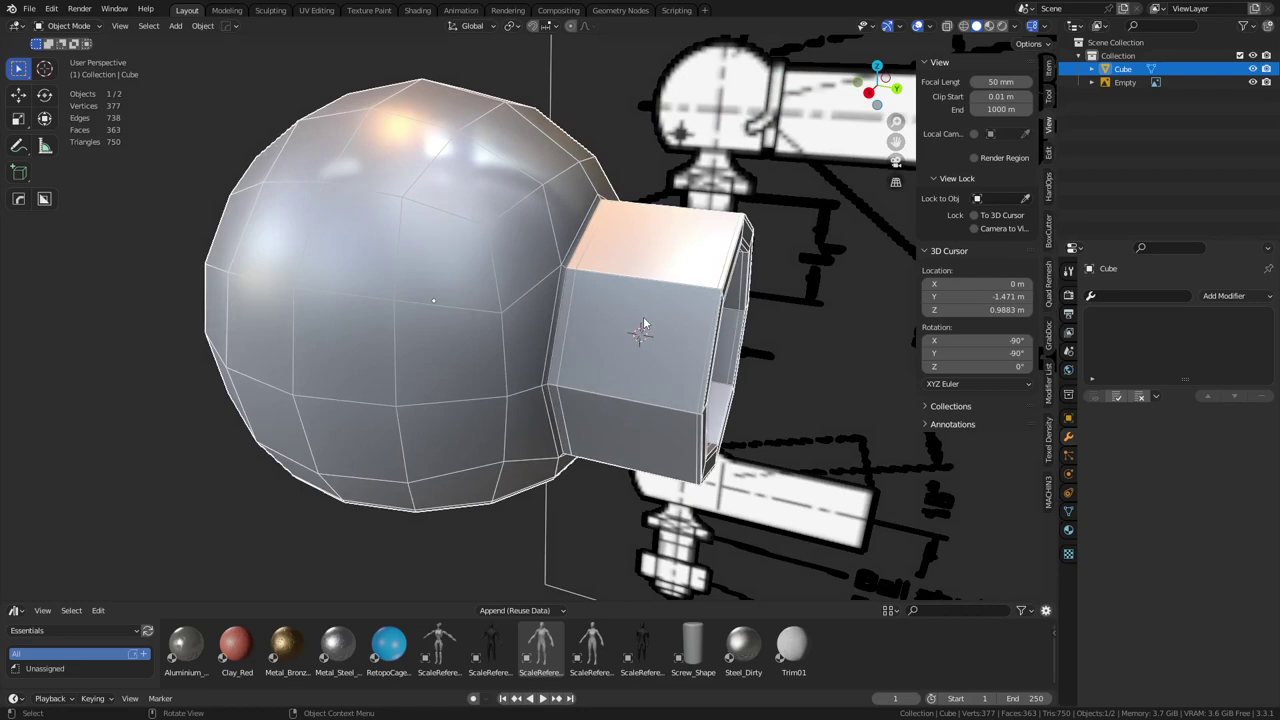
In see-through right view, select the vertices at the cylinder's open end and move them about 0.448 m along Y to the reference's end
{"action": "middle_click_drag", "start_coordinate": [644, 394], "coordinate": [585, 367]}
{"action": "key", "text": "ctrl+Tab"}
{"action": "left_click", "coordinate": [678, 371]}
{"action": "key", "text": "alt+z"}
{"action": "key", "text": "1"}
{"action": "left_click_drag", "start_coordinate": [672, 486], "coordinate": [546, 160]}
{"action": "scroll", "coordinate": [546, 160], "scroll_direction": "down", "scroll_amount": 1}
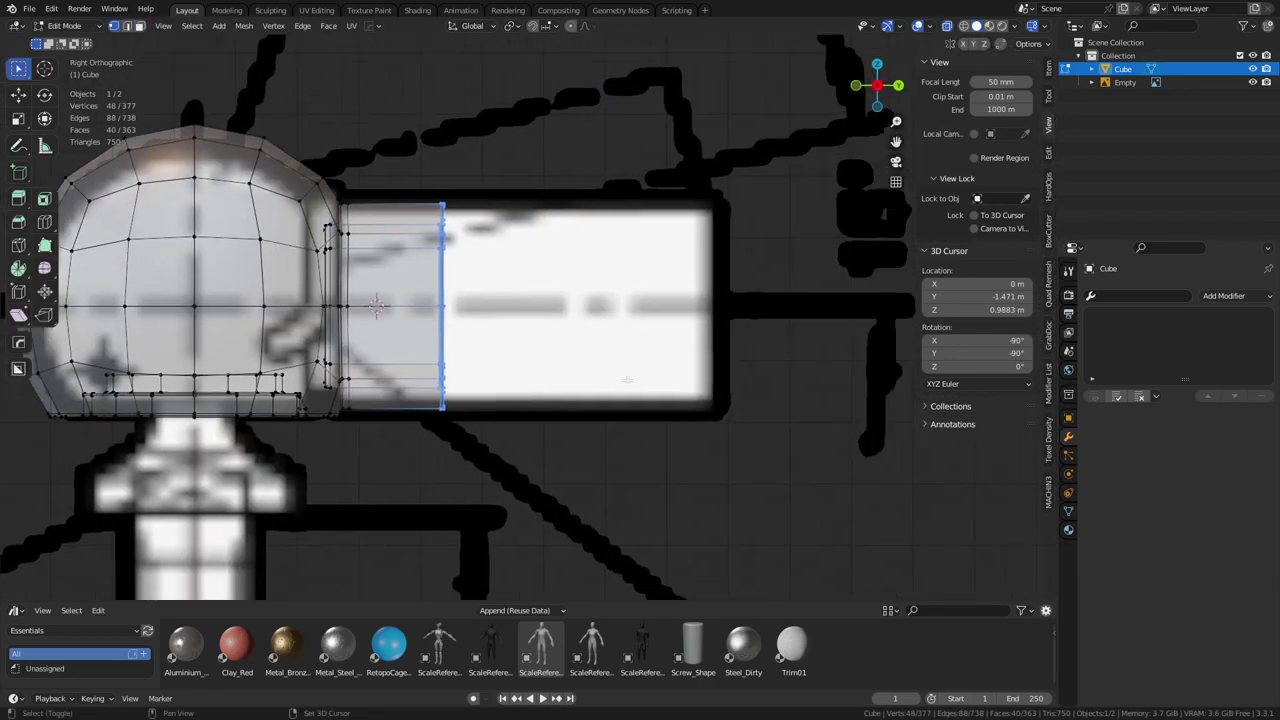
{"action": "key", "text": "g"}
{"action": "key", "text": "y"}
{"action": "left_click", "coordinate": [907, 411]}
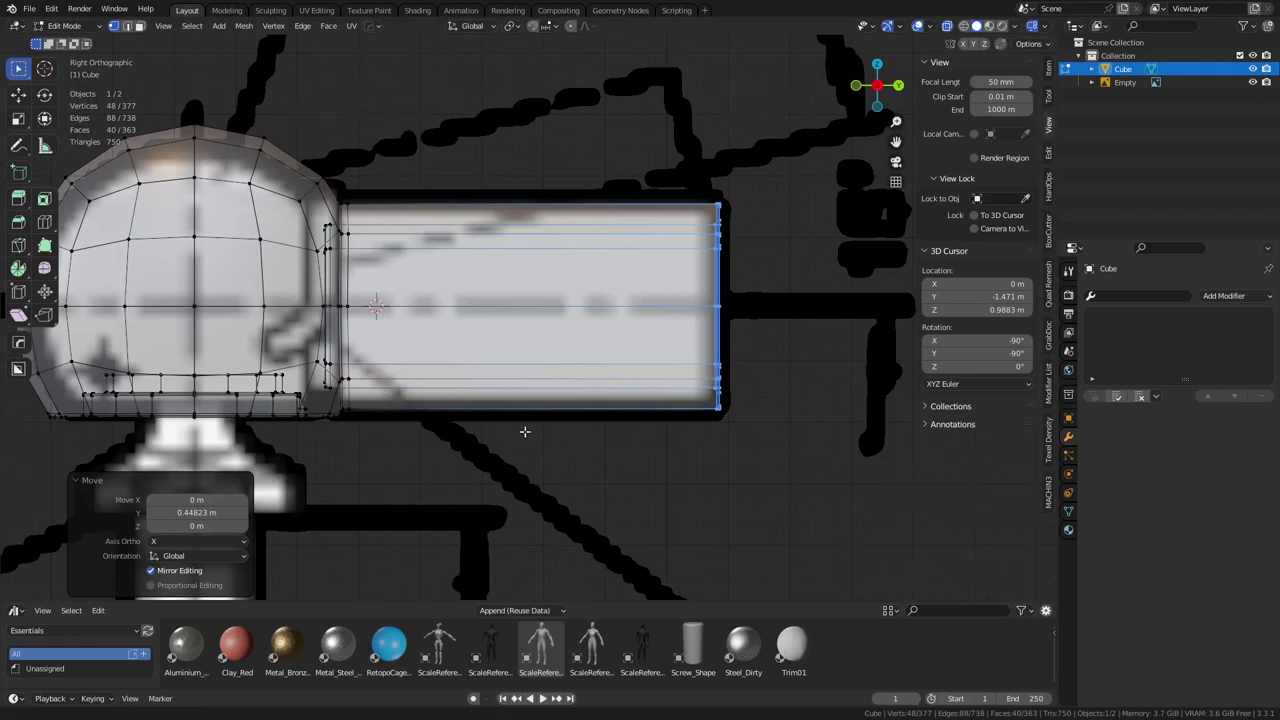
Return to Object Mode and snap the 3D cursor to the ball object's origin
{"action": "middle_click_drag", "start_coordinate": [524, 432], "coordinate": [775, 406], "text": "shift"}
{"action": "key", "text": "ctrl+Tab"}
{"action": "left_click", "coordinate": [694, 430]}
{"action": "left_click", "coordinate": [655, 451]}
{"action": "middle_click_drag", "start_coordinate": [621, 449], "coordinate": [677, 437], "text": "shift"}
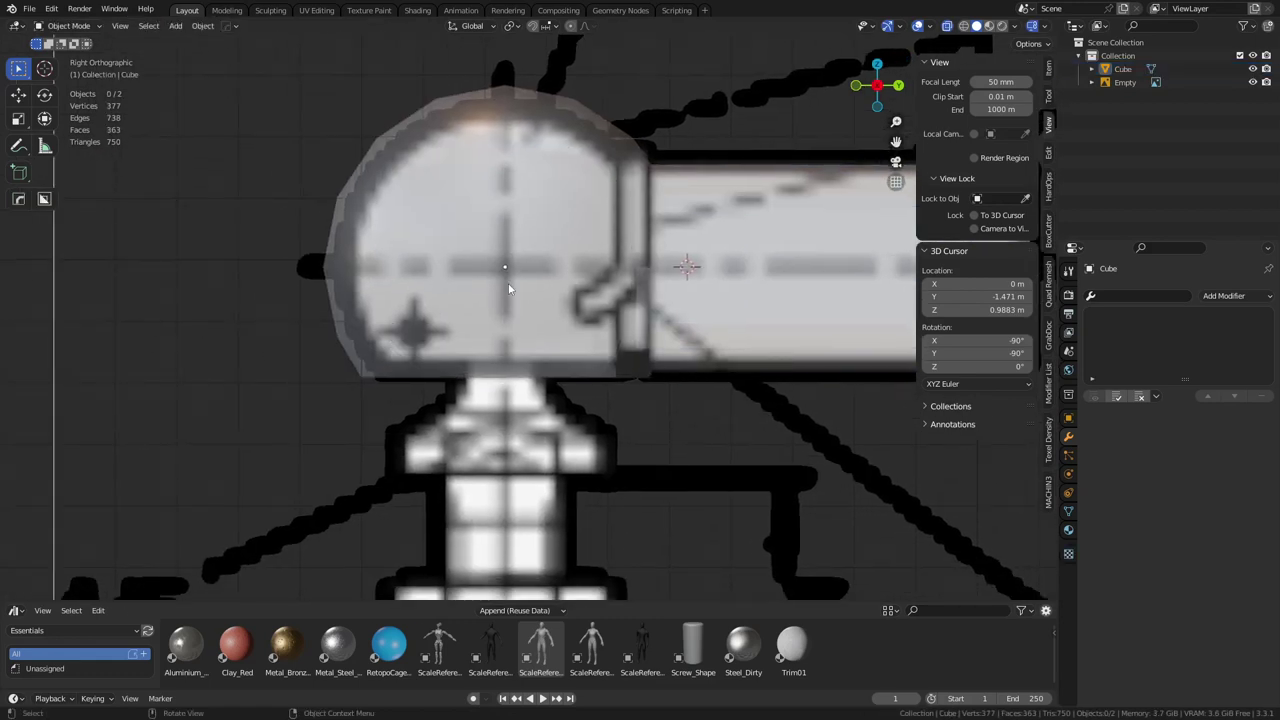
{"action": "left_click", "coordinate": [505, 270]}
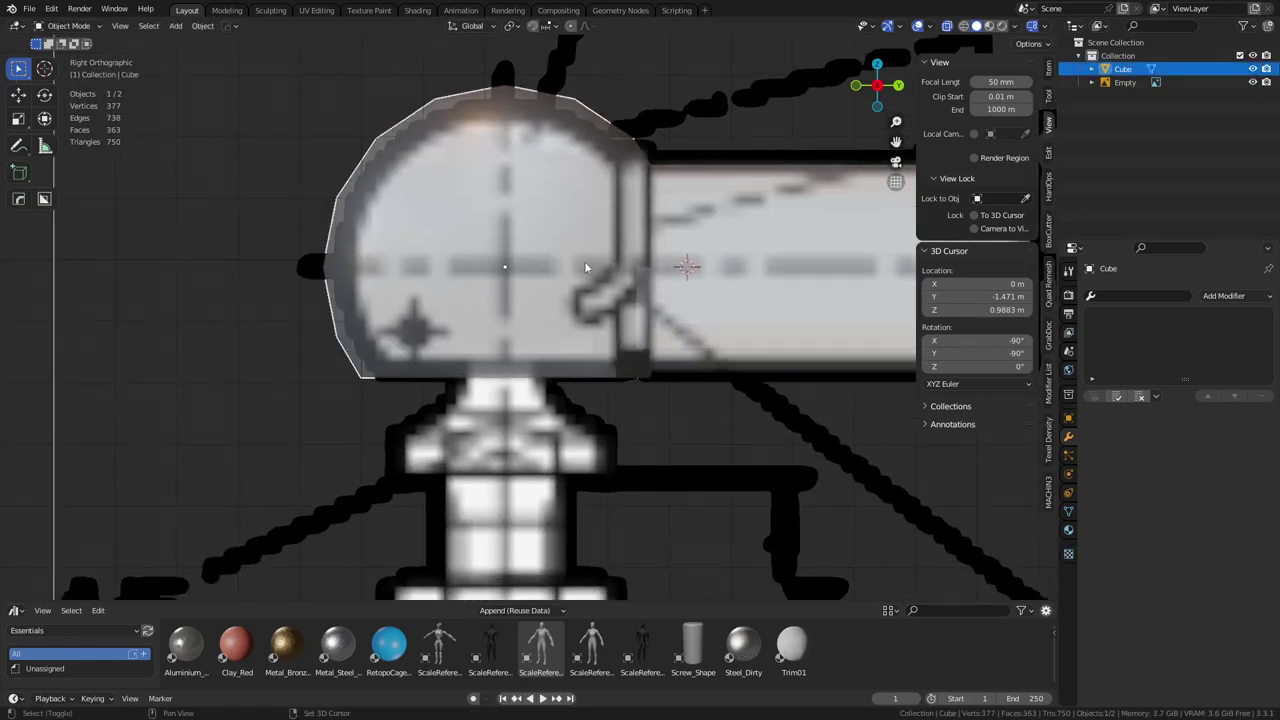
{"action": "key", "text": "shift+s"}
{"action": "left_click", "coordinate": [461, 268]}
Add a Quad Sphere mesh at the 3D cursor
{"action": "key", "text": "shift+a"}
{"action": "mouse_move", "coordinate": [510, 125]}
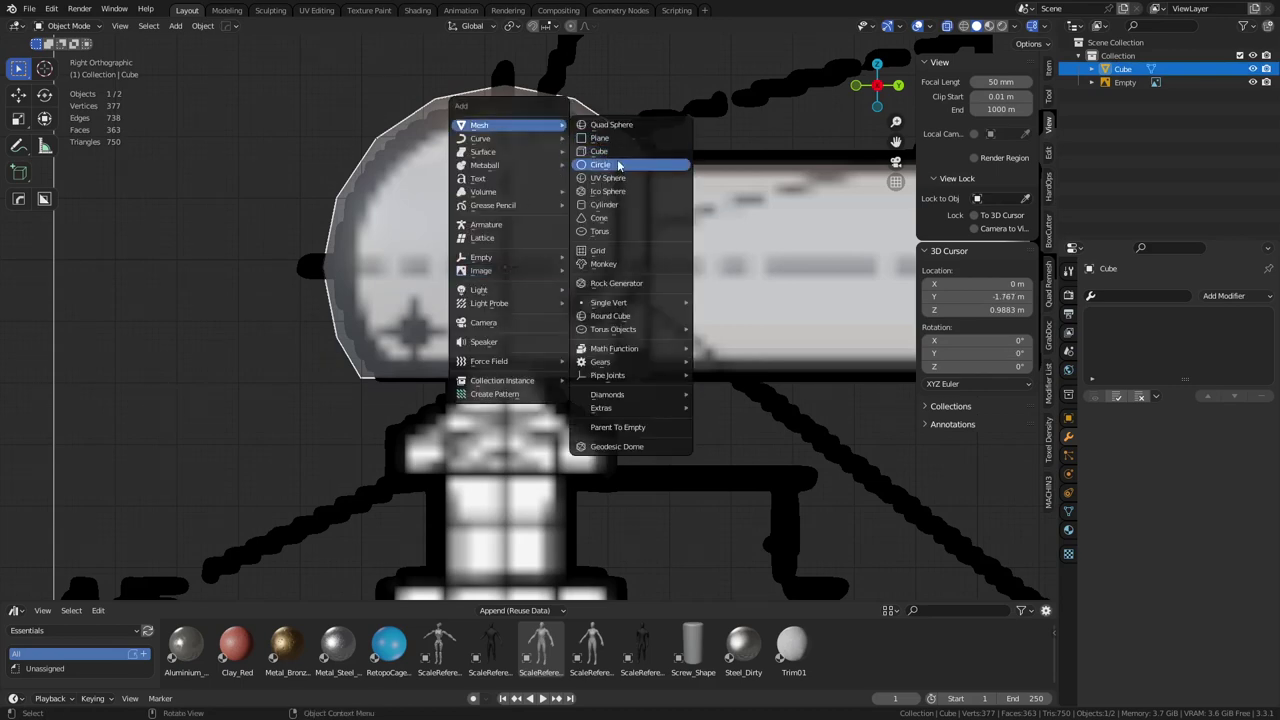
{"action": "left_click", "coordinate": [629, 124]}
{"action": "scroll", "coordinate": [591, 322], "scroll_direction": "down", "scroll_amount": 4}
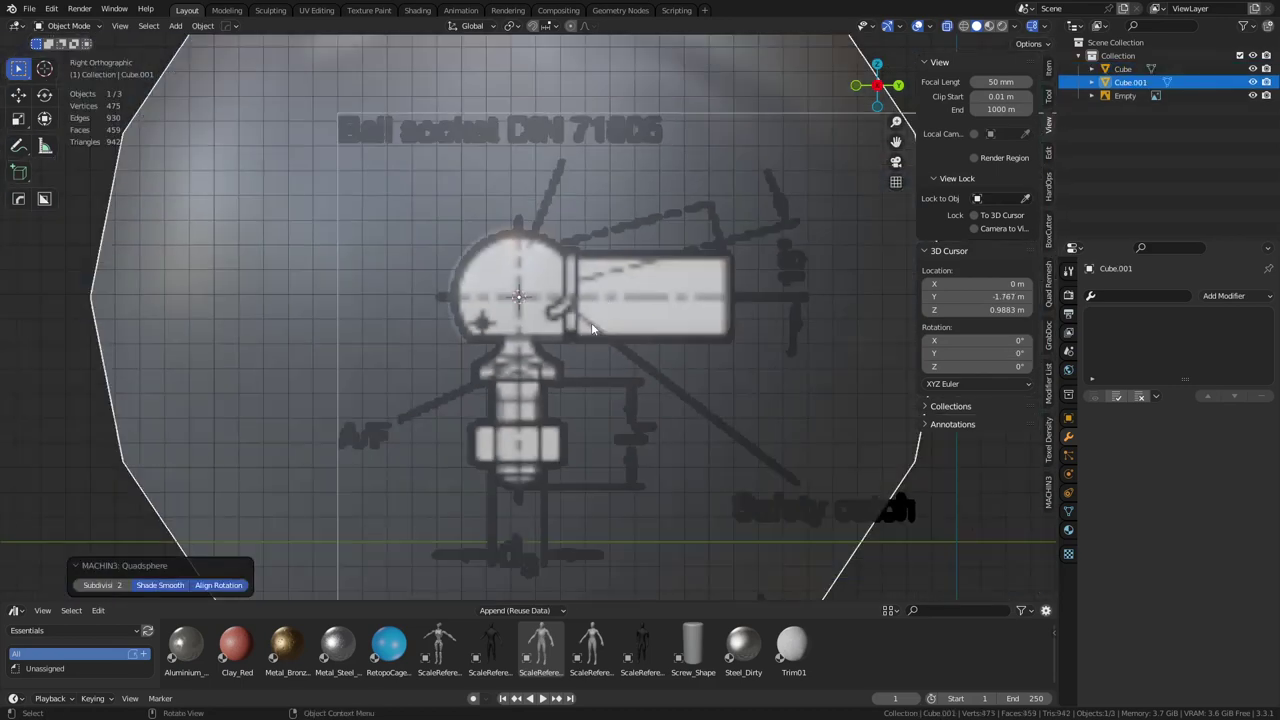
Scale the new quad sphere uniformly by about 0.157 to bring it down to roughly the ball housing's size
{"action": "scroll", "coordinate": [591, 322], "scroll_direction": "up", "scroll_amount": 4}
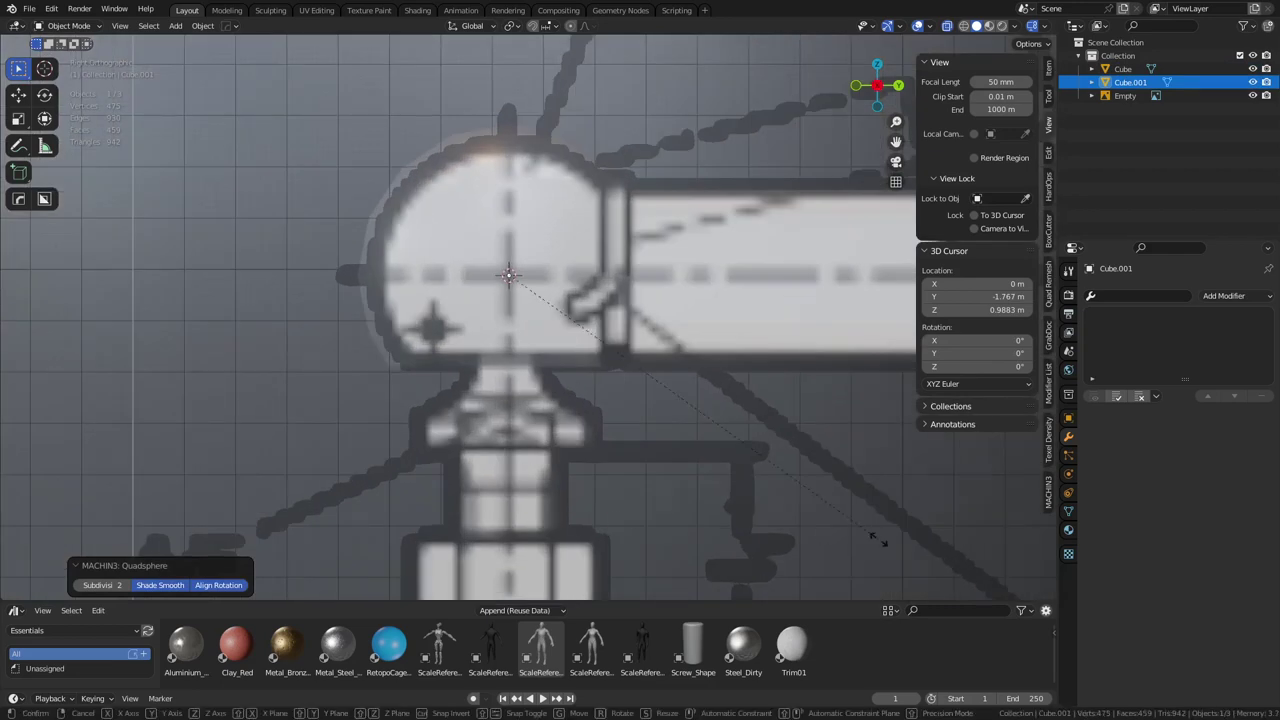
{"action": "key", "text": "s"}
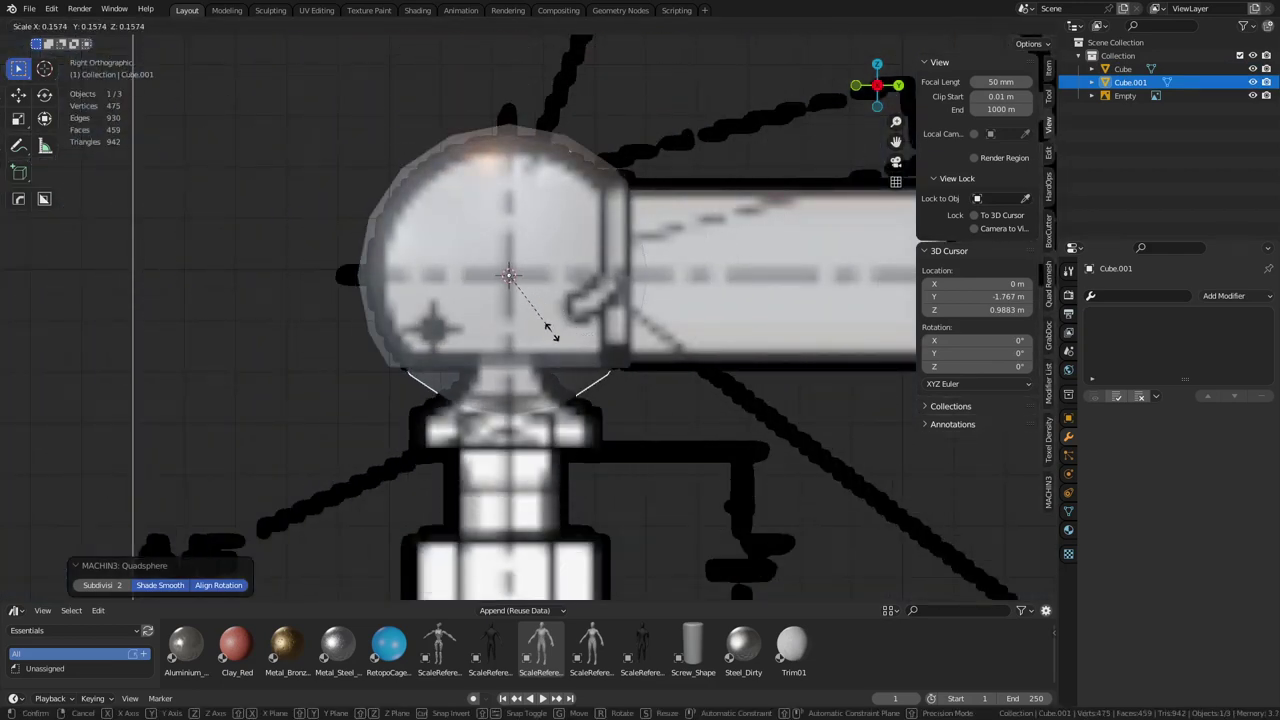
{"action": "left_click", "coordinate": [547, 380]}
{"action": "key", "text": "shift+a"}
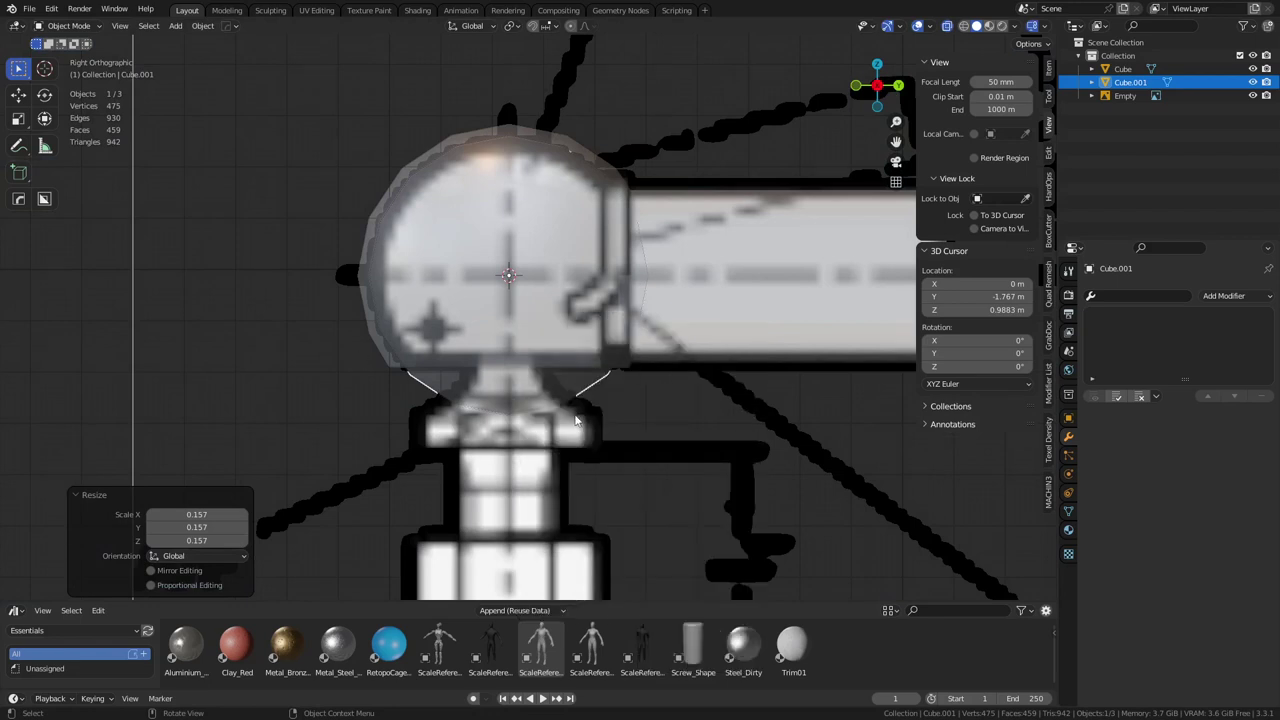
Turn off see-through display and scale the sphere uniformly by about 0.702 so it fits inside the socket's bottom opening
{"action": "scroll", "coordinate": [576, 422], "scroll_direction": "up", "scroll_amount": 1}
{"action": "middle_click_drag", "start_coordinate": [578, 431], "coordinate": [497, 393], "text": "shift"}
{"action": "key", "text": "alt+z"}
{"action": "key", "text": "s"}
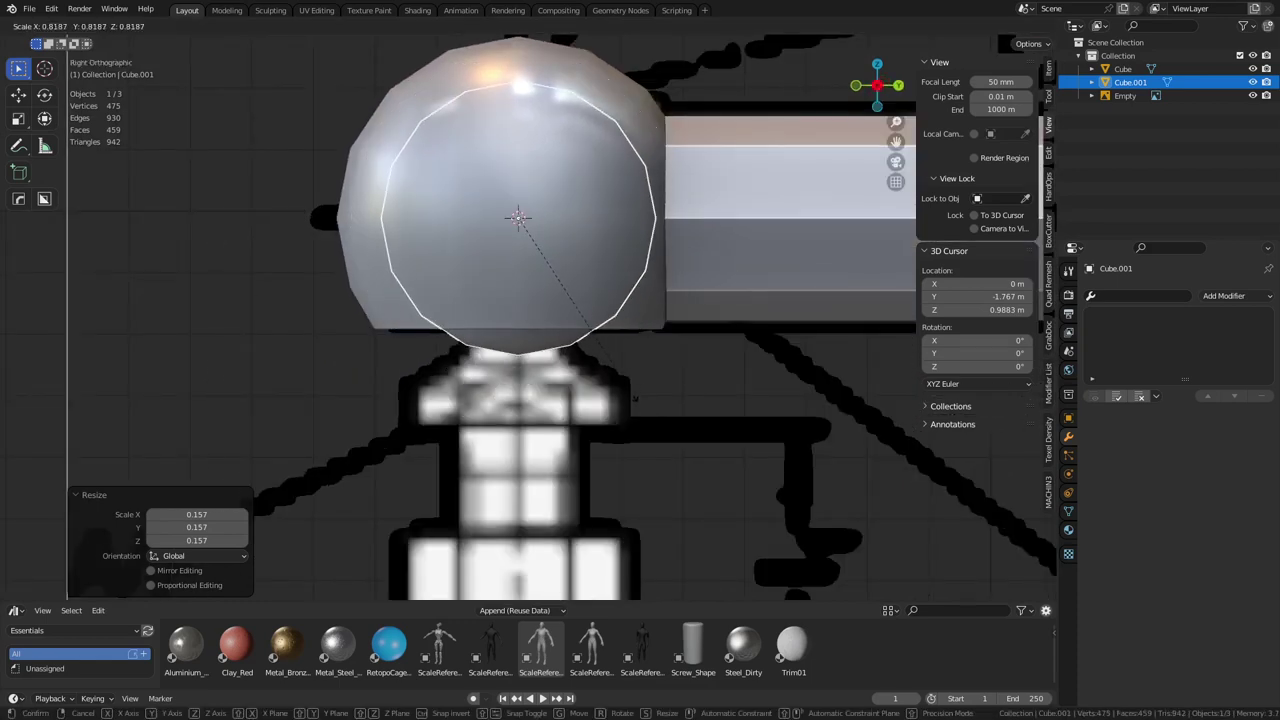
{"action": "left_click", "coordinate": [615, 376]}
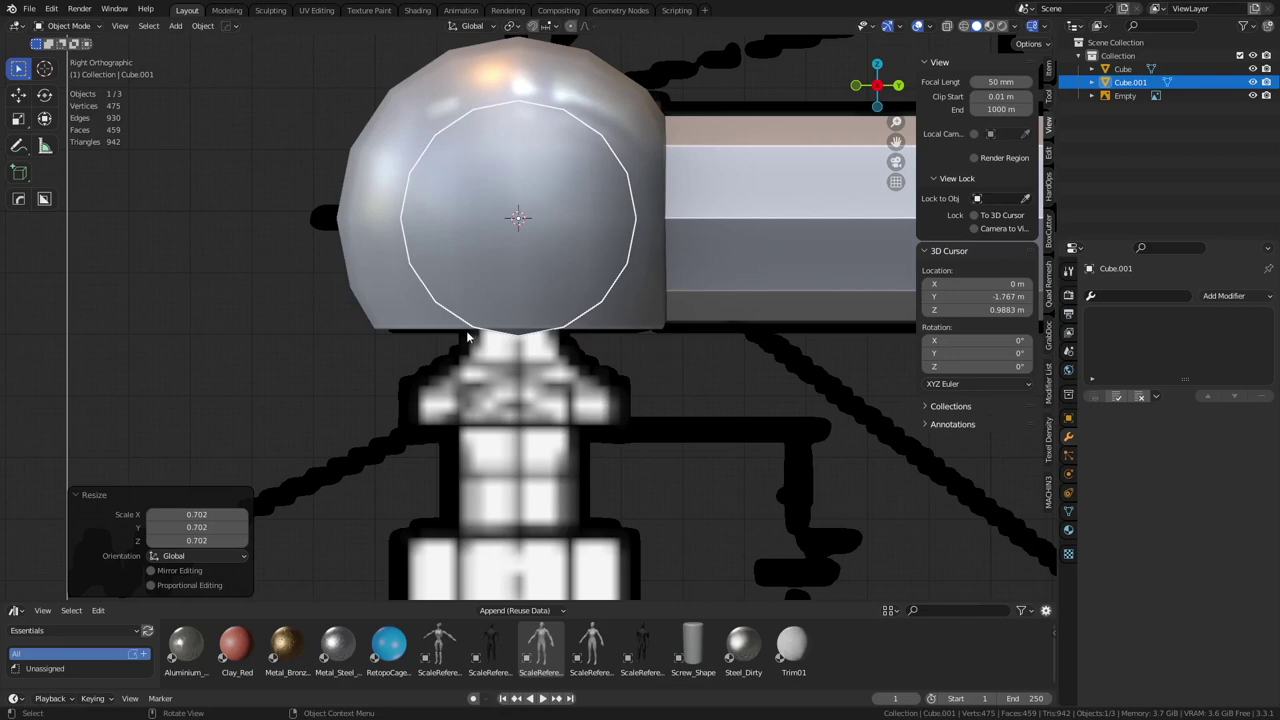
{"action": "middle_click_drag", "start_coordinate": [603, 392], "coordinate": [543, 480]}
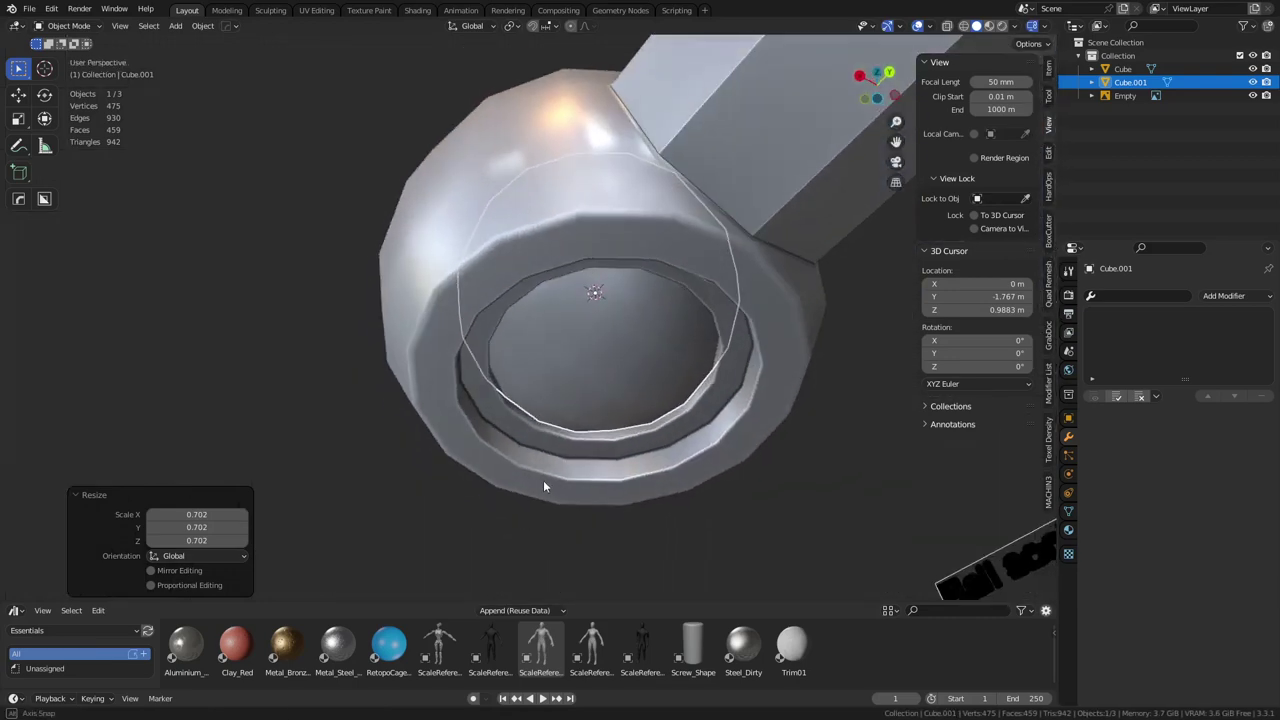
Scale the ball inside the socket up slightly, by a factor of about 1.02
{"action": "left_click", "coordinate": [608, 441]}
{"action": "middle_click_drag", "start_coordinate": [607, 441], "coordinate": [641, 408]}
{"action": "left_click", "coordinate": [430, 344]}
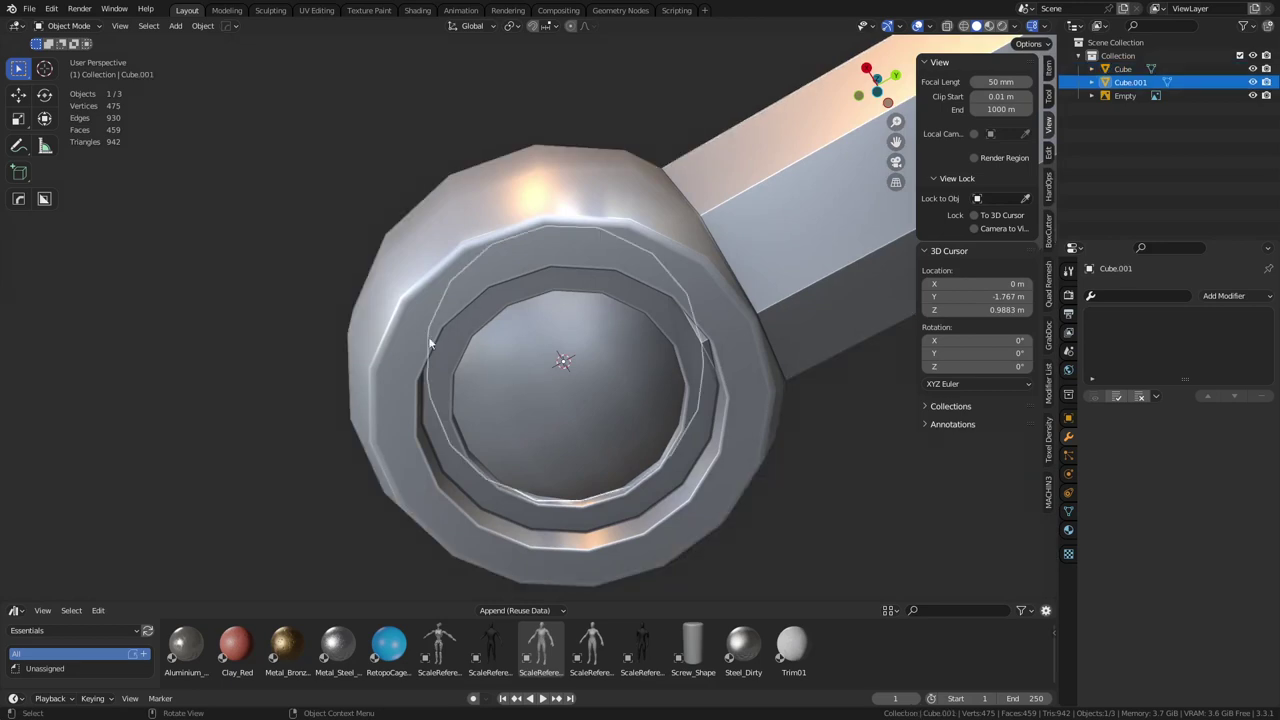
{"action": "left_click", "coordinate": [445, 431]}
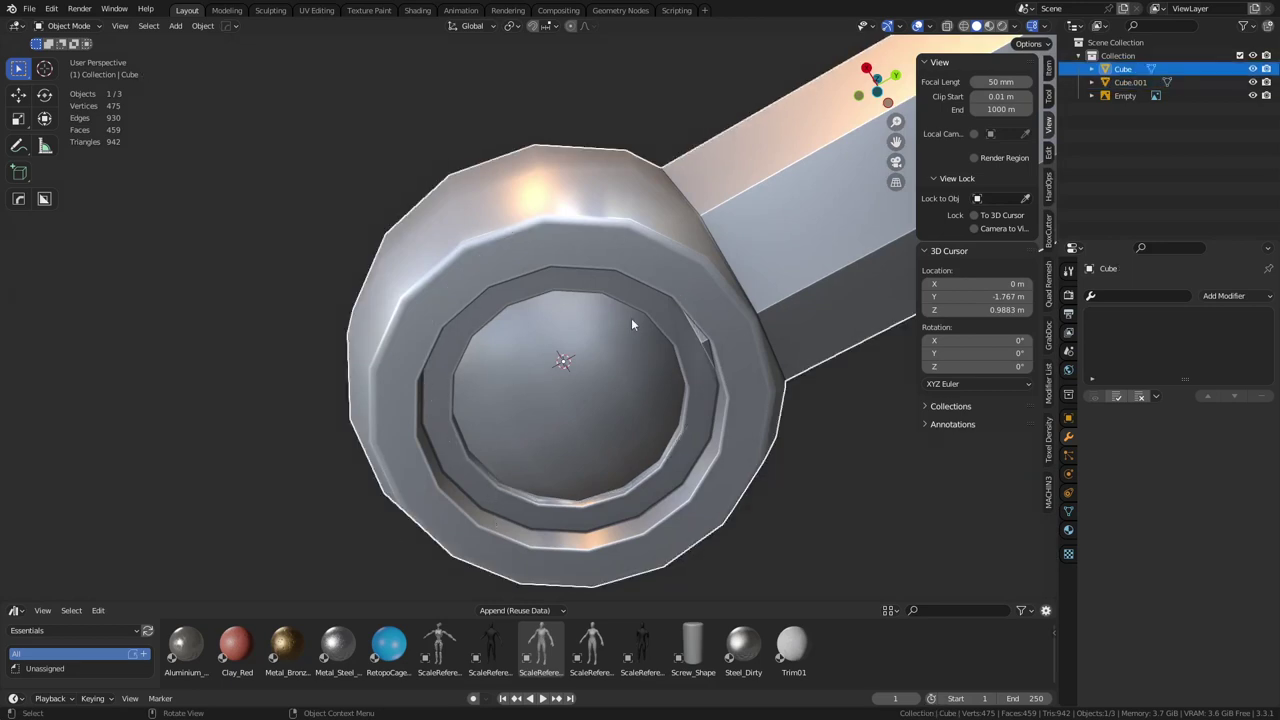
{"action": "middle_click_drag", "start_coordinate": [631, 324], "coordinate": [560, 385]}
{"action": "left_click", "coordinate": [546, 392]}
{"action": "key", "text": "s"}
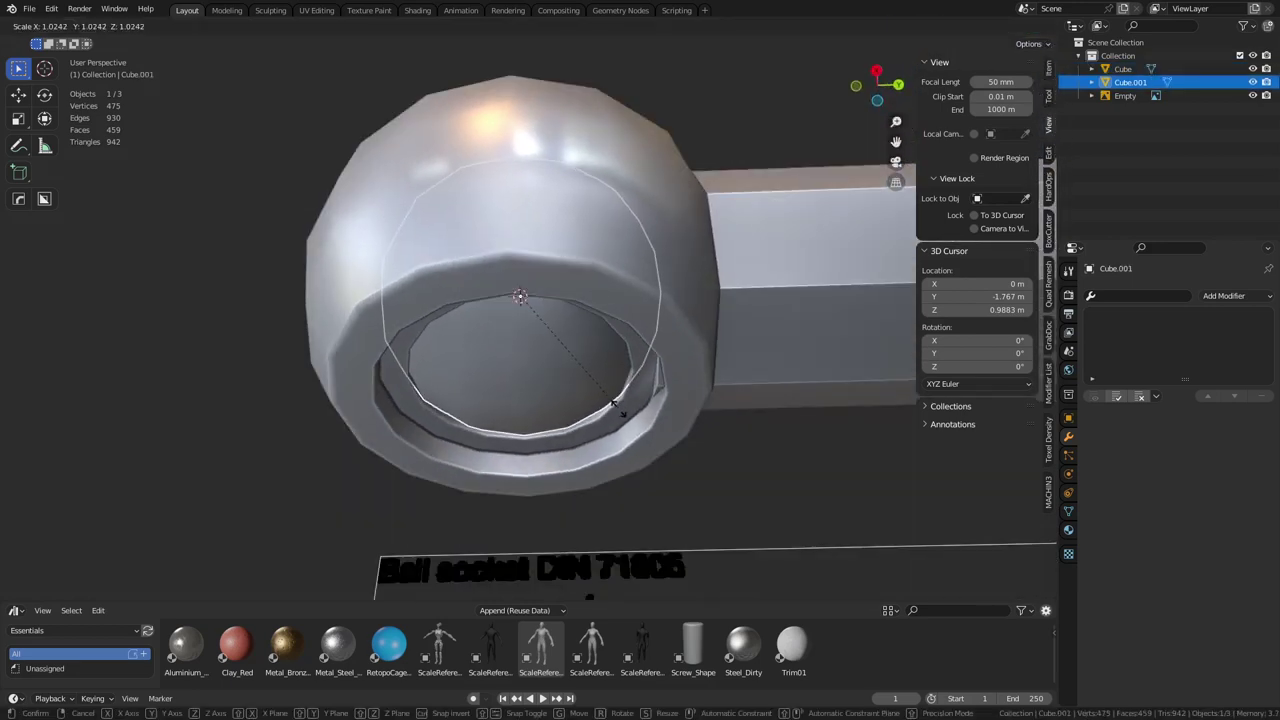
{"action": "left_click", "coordinate": [619, 409]}
{"action": "key", "text": "ctrl+Tab"}
{"action": "key", "text": "Escape"}
Select the four faces at the underside of the ball in Edit Mode, using X-ray in the right orthographic view
{"action": "left_click", "coordinate": [773, 464]}
{"action": "middle_click_drag", "start_coordinate": [773, 464], "coordinate": [587, 460]}
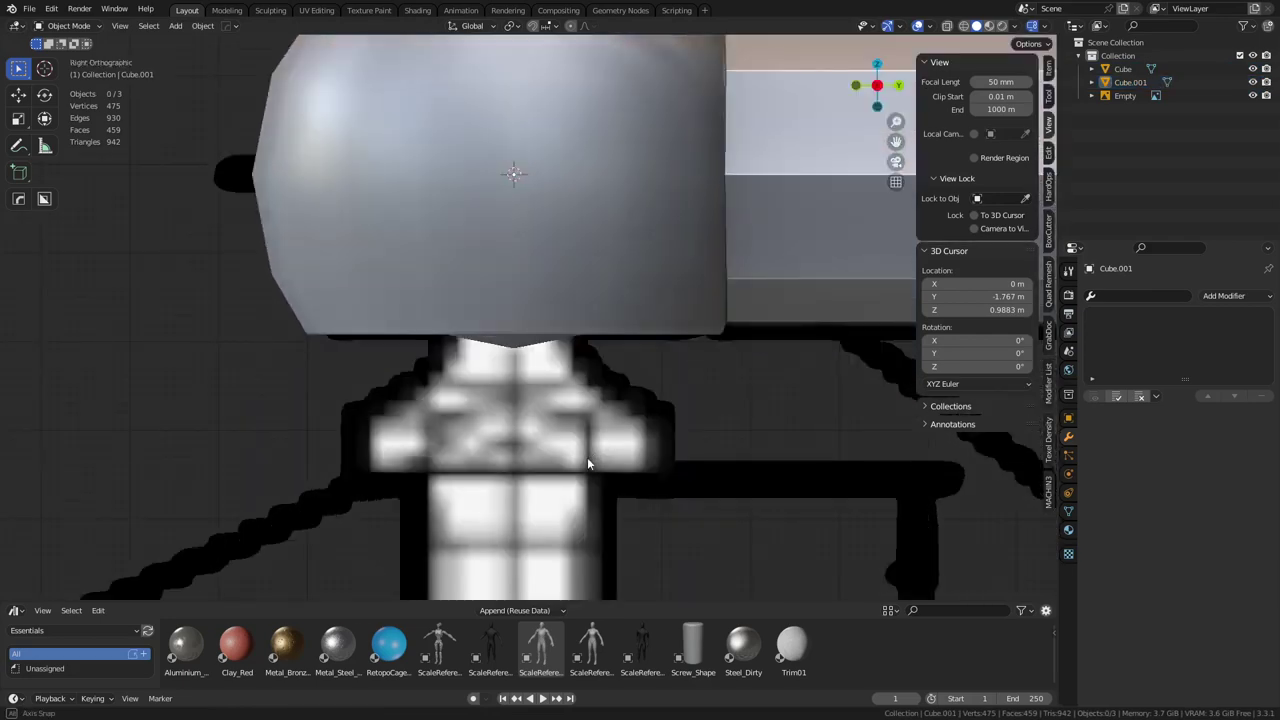
{"action": "left_click", "coordinate": [521, 352]}
{"action": "key", "text": "alt+z"}
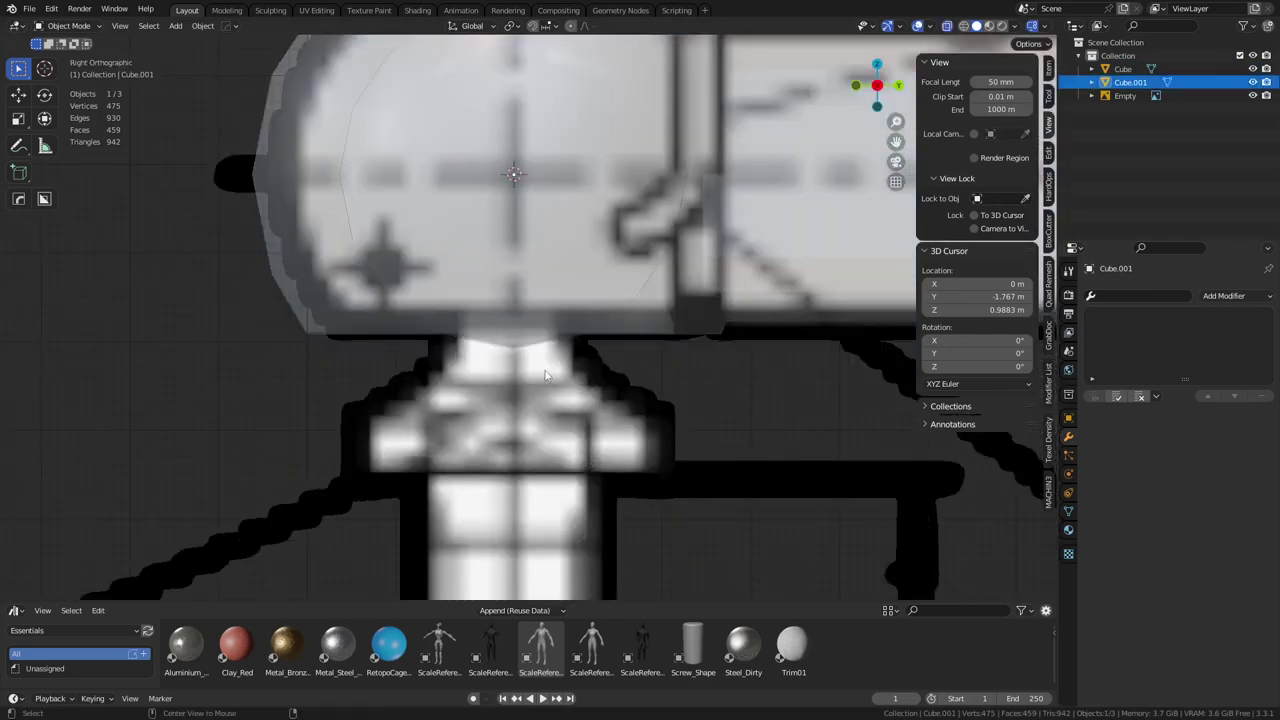
{"action": "middle_click_drag", "start_coordinate": [545, 375], "coordinate": [610, 380]}
{"action": "key", "text": "Tab"}
{"action": "left_click", "coordinate": [517, 330]}
{"action": "left_click", "coordinate": [544, 346], "text": "ctrl"}
{"action": "key", "text": "alt+z"}
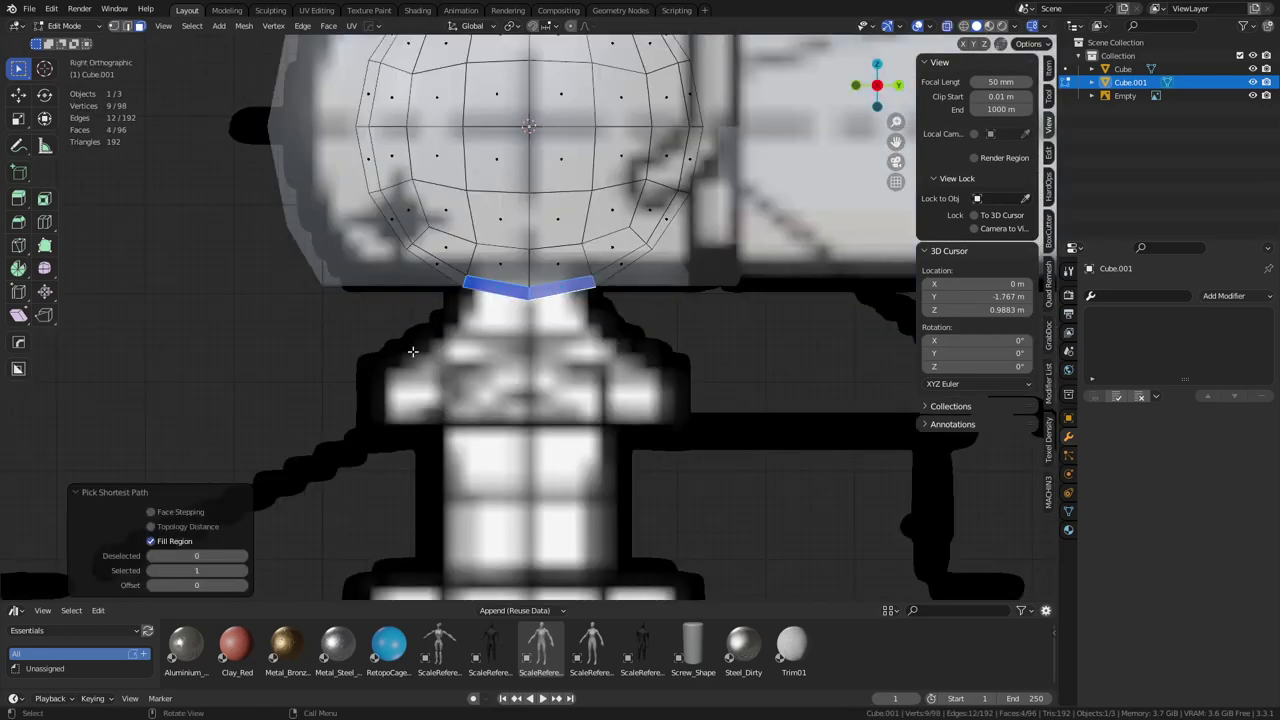
{"action": "key", "text": "alt+z"}
{"action": "middle_click_drag", "start_coordinate": [651, 423], "coordinate": [648, 352]}
{"action": "scroll", "coordinate": [647, 369], "scroll_direction": "up", "scroll_amount": 2}
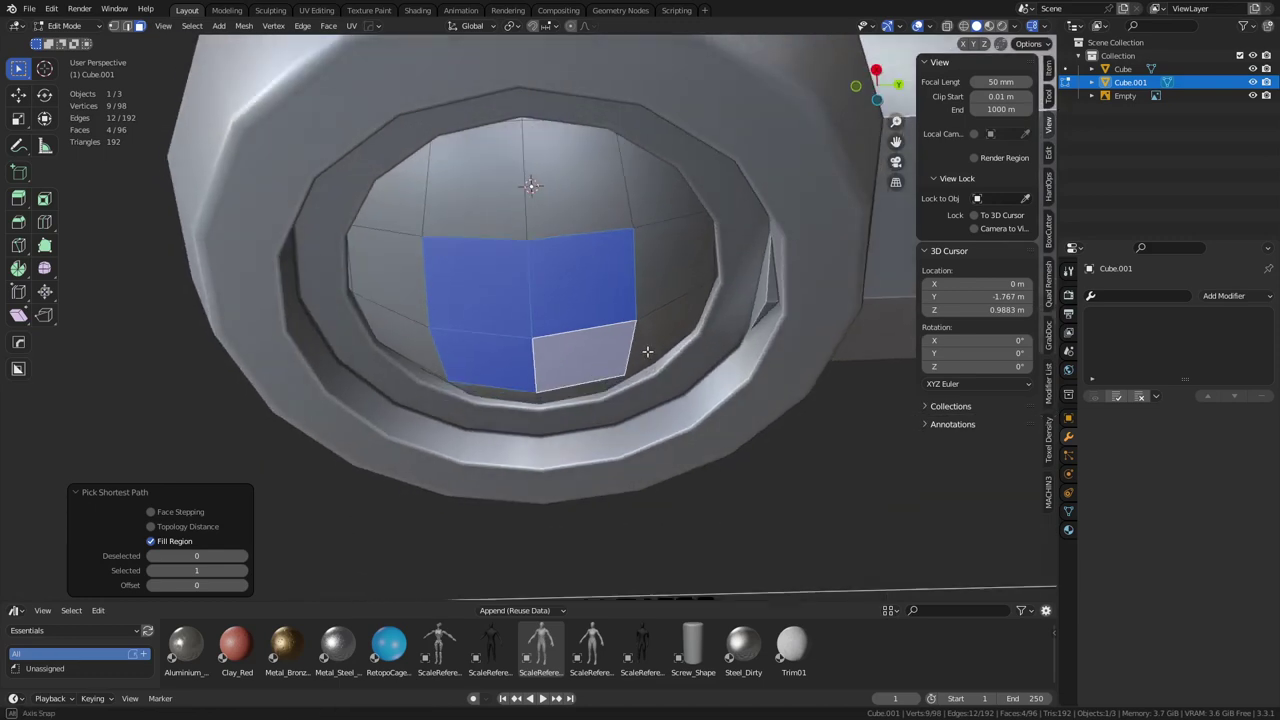
Round the four selected ball faces with LoopTools Circle and extrude them about 0.067 m along their normal
{"action": "right_click", "coordinate": [655, 297]}
{"action": "mouse_move", "coordinate": [655, 297]}
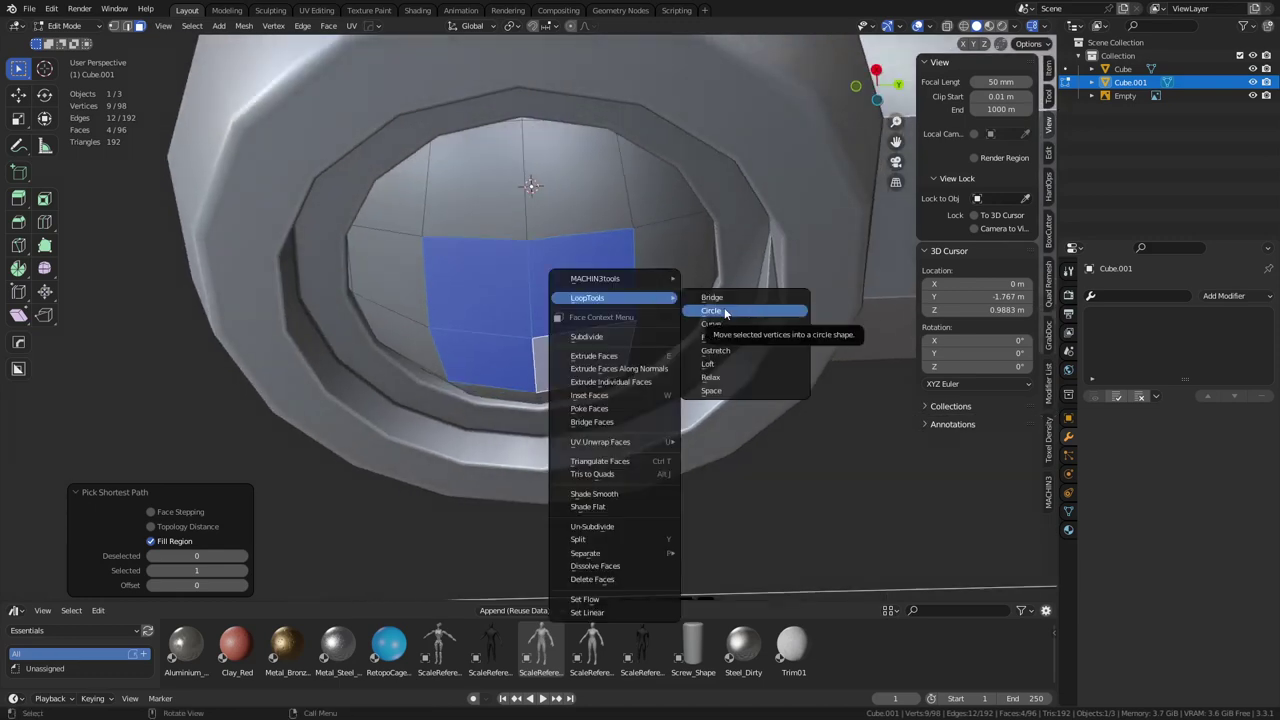
{"action": "left_click", "coordinate": [726, 313]}
{"action": "key", "text": "e"}
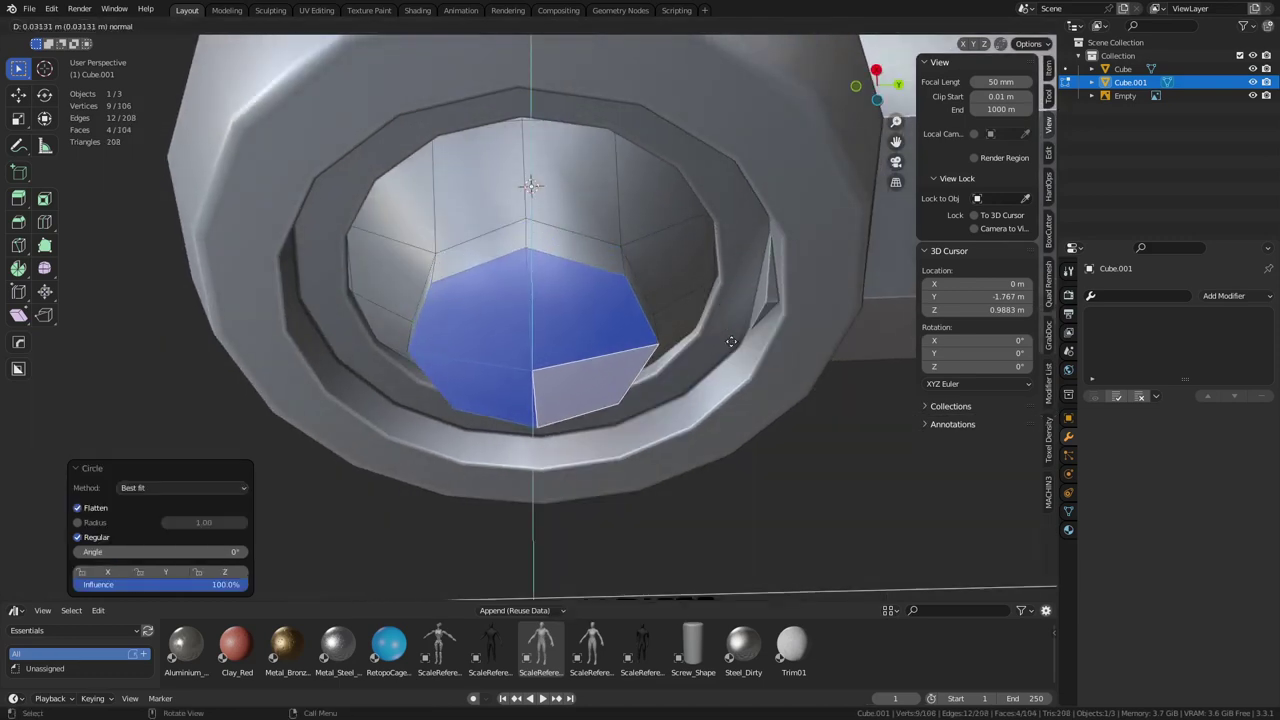
{"action": "left_click", "coordinate": [736, 366]}
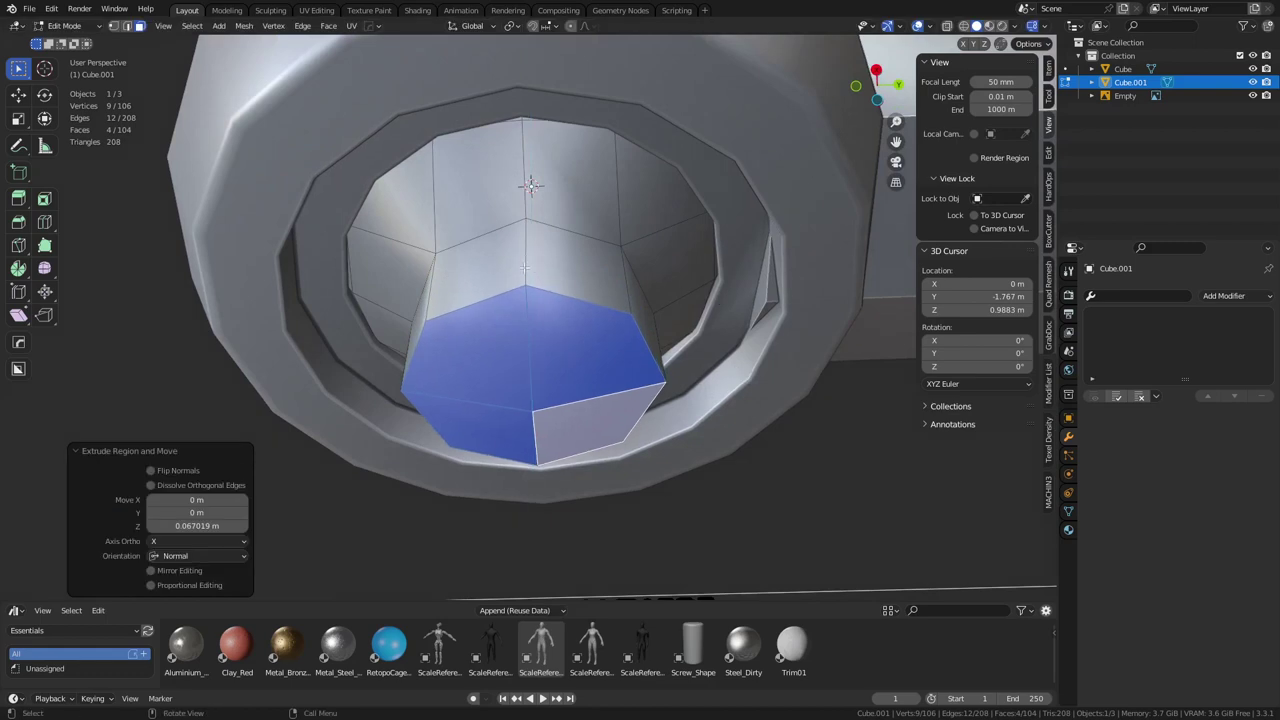
Select the ring of side faces around the extruded neck and inset it about 0.058 m
{"action": "left_click", "coordinate": [524, 268], "text": "alt"}
{"action": "right_click", "coordinate": [660, 300]}
{"action": "mouse_move", "coordinate": [700, 301]}
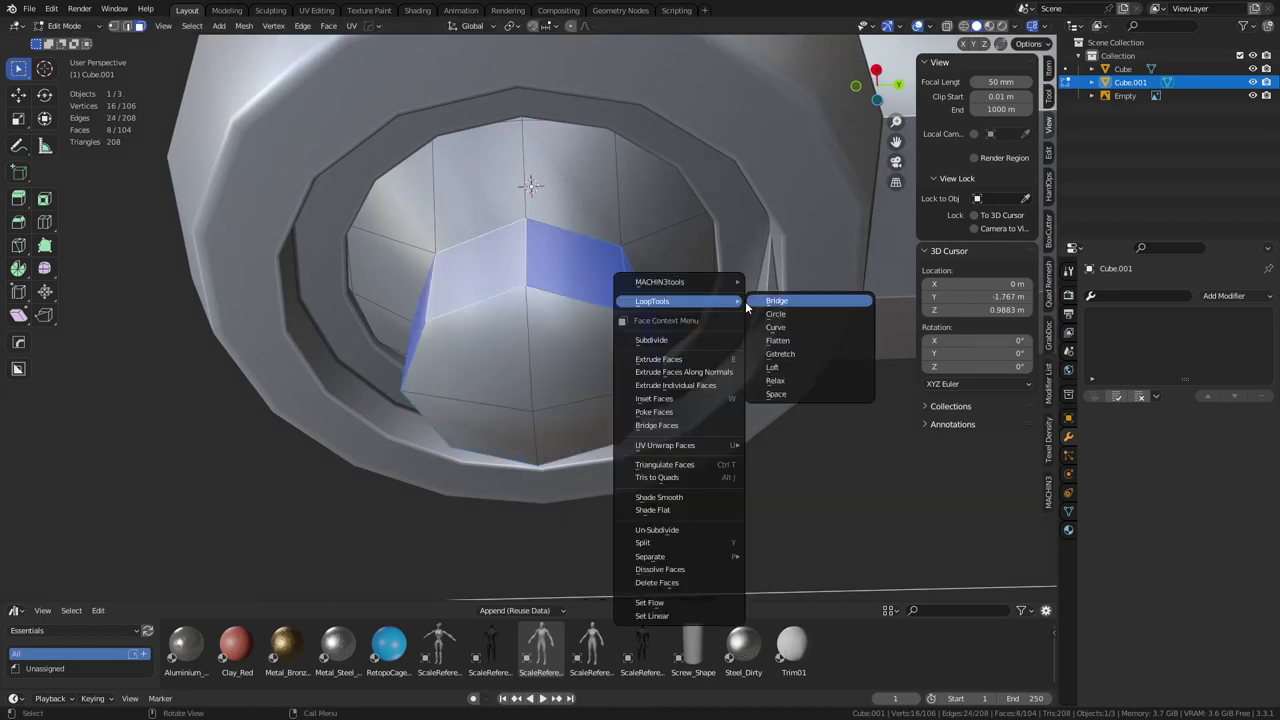
{"action": "key", "text": "i"}
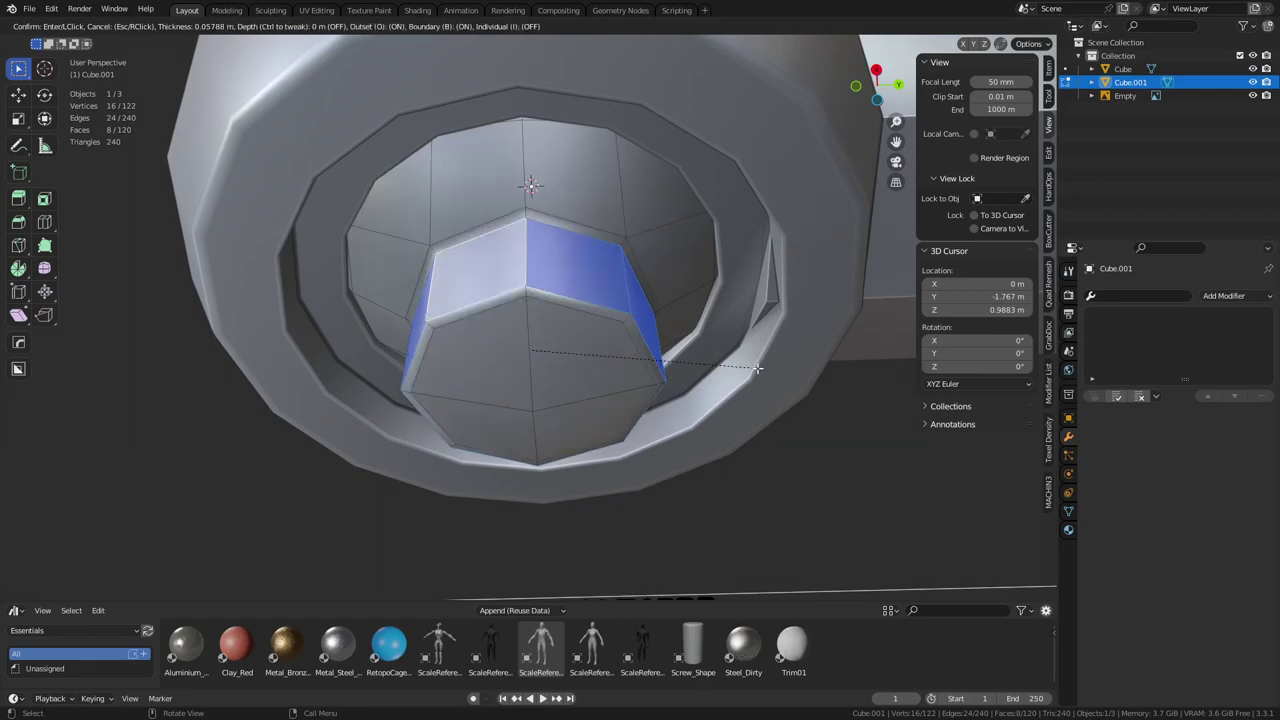
{"action": "left_click", "coordinate": [757, 368]}
Undo the inset, the side-face selection and the neck extrusion
{"action": "middle_click_drag", "start_coordinate": [692, 388], "coordinate": [612, 326]}
{"action": "key", "text": "ctrl+z"}
{"action": "key", "text": "ctrl+z"}
{"action": "key", "text": "ctrl+z"}
Try LoopTools Circle on the ball's four underside faces again, check the shape in right view, and undo it
{"action": "right_click", "coordinate": [617, 338]}
{"action": "mouse_move", "coordinate": [617, 338]}
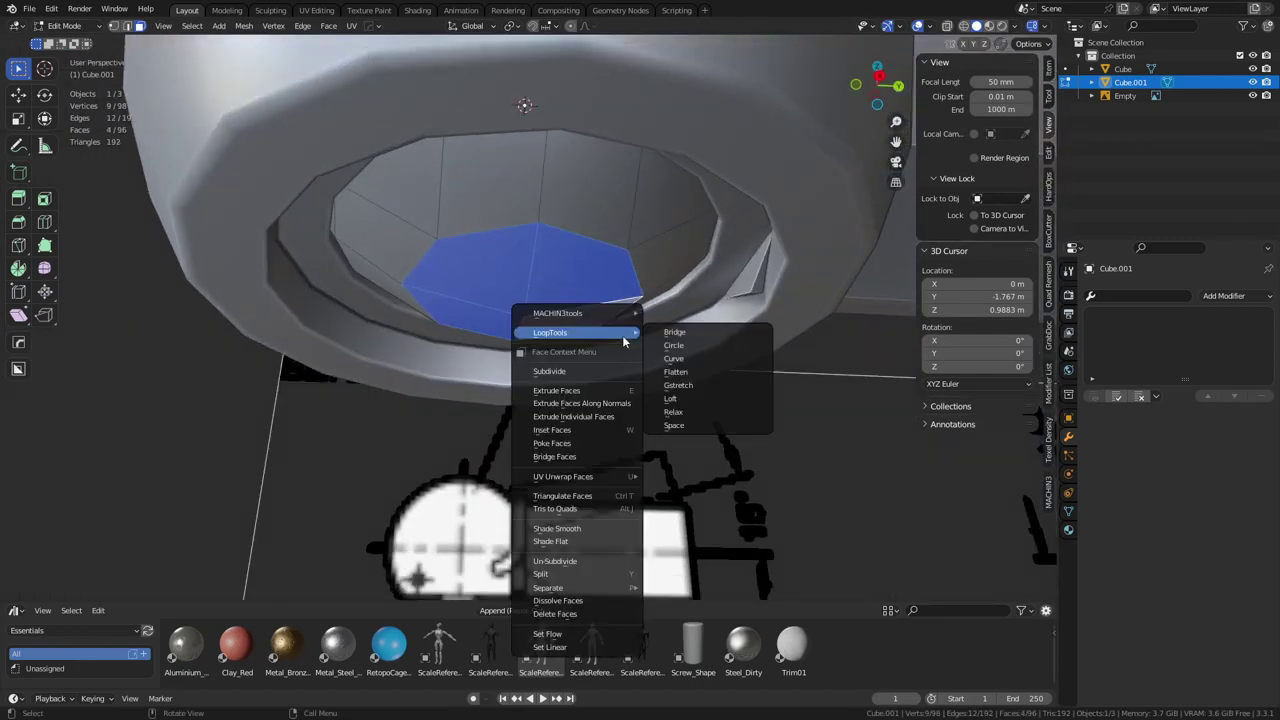
{"action": "left_click", "coordinate": [695, 346]}
{"action": "key", "text": "ctrl+z"}
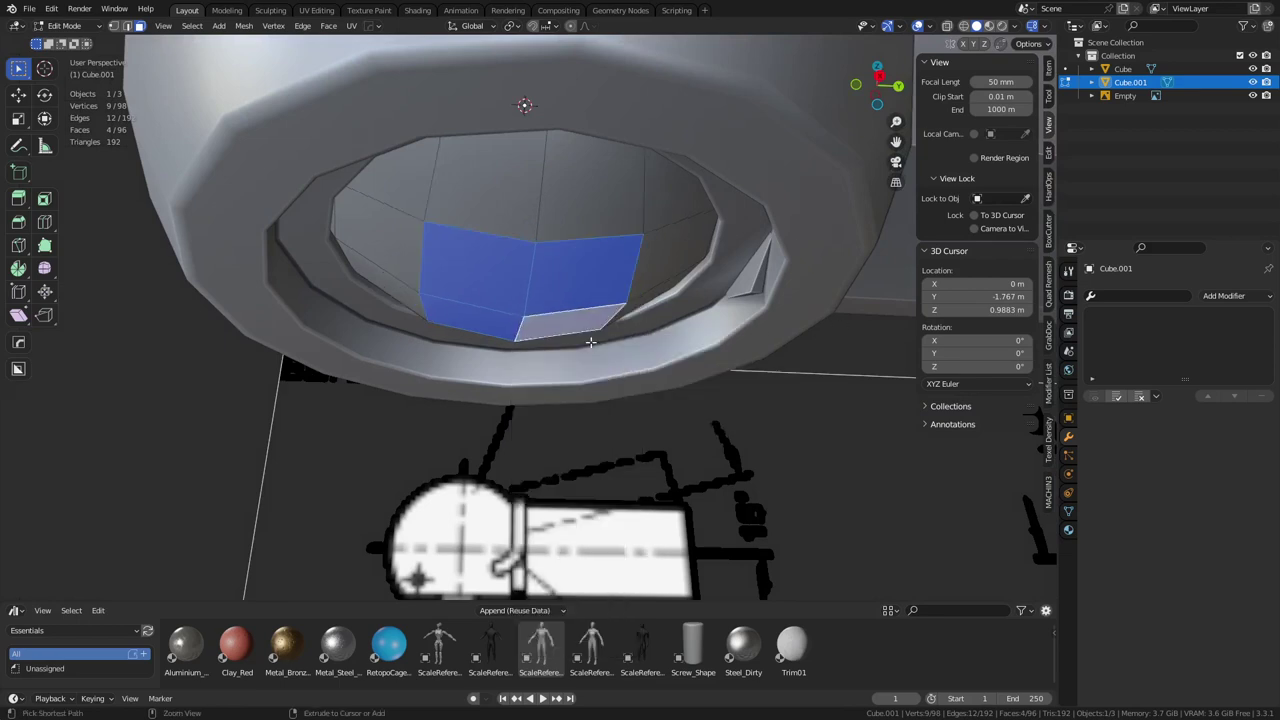
{"action": "right_click", "coordinate": [600, 311]}
{"action": "mouse_move", "coordinate": [650, 311]}
{"action": "left_click", "coordinate": [704, 330]}
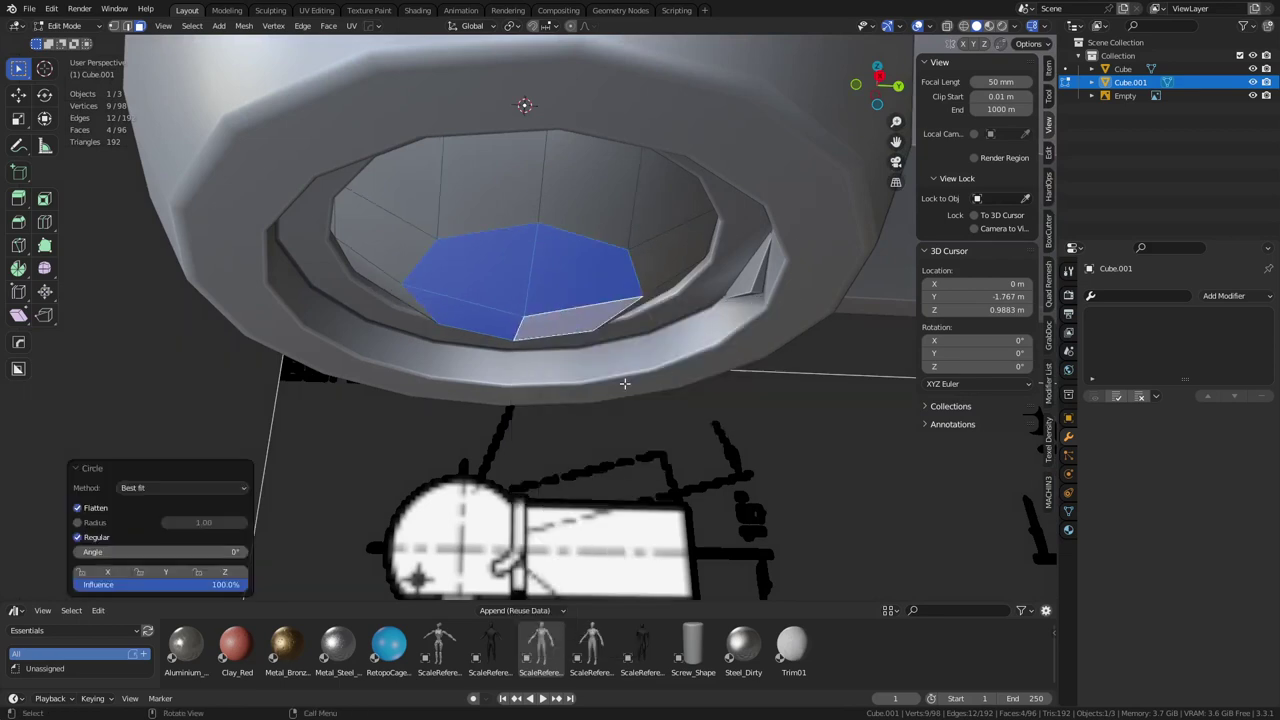
{"action": "key", "text": "KP_3"}
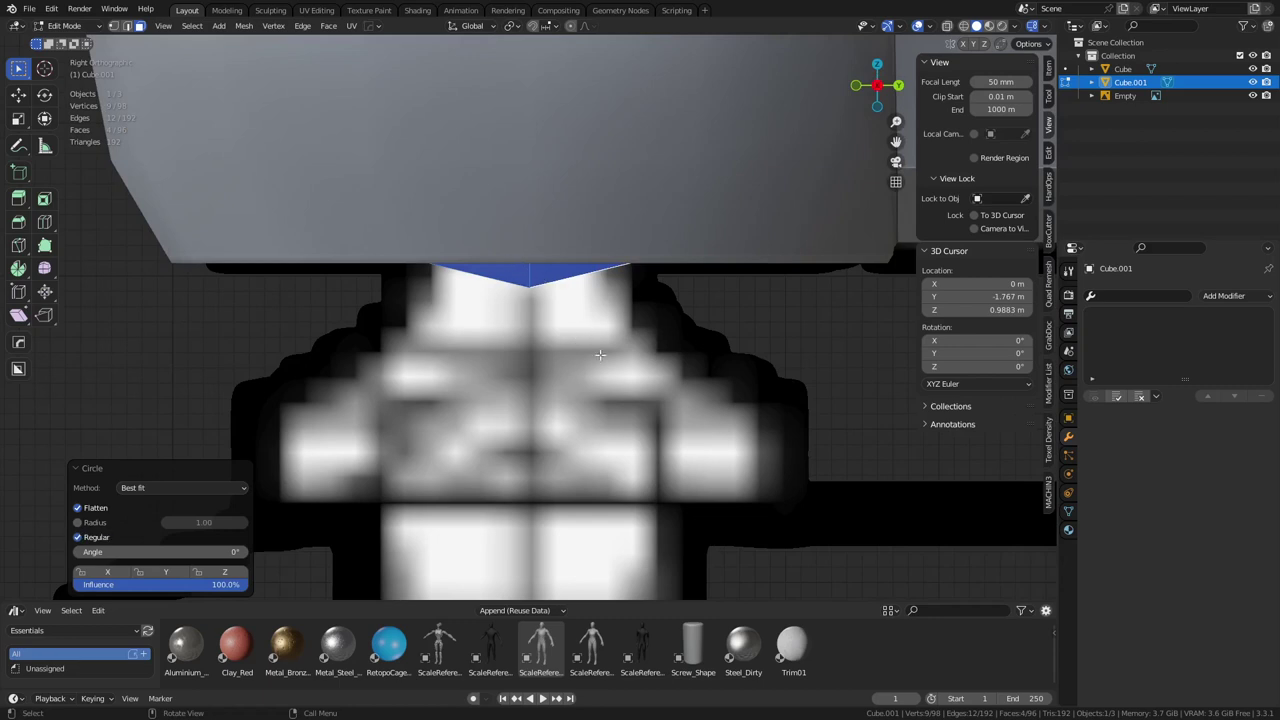
{"action": "middle_click_drag", "start_coordinate": [600, 354], "coordinate": [596, 305]}
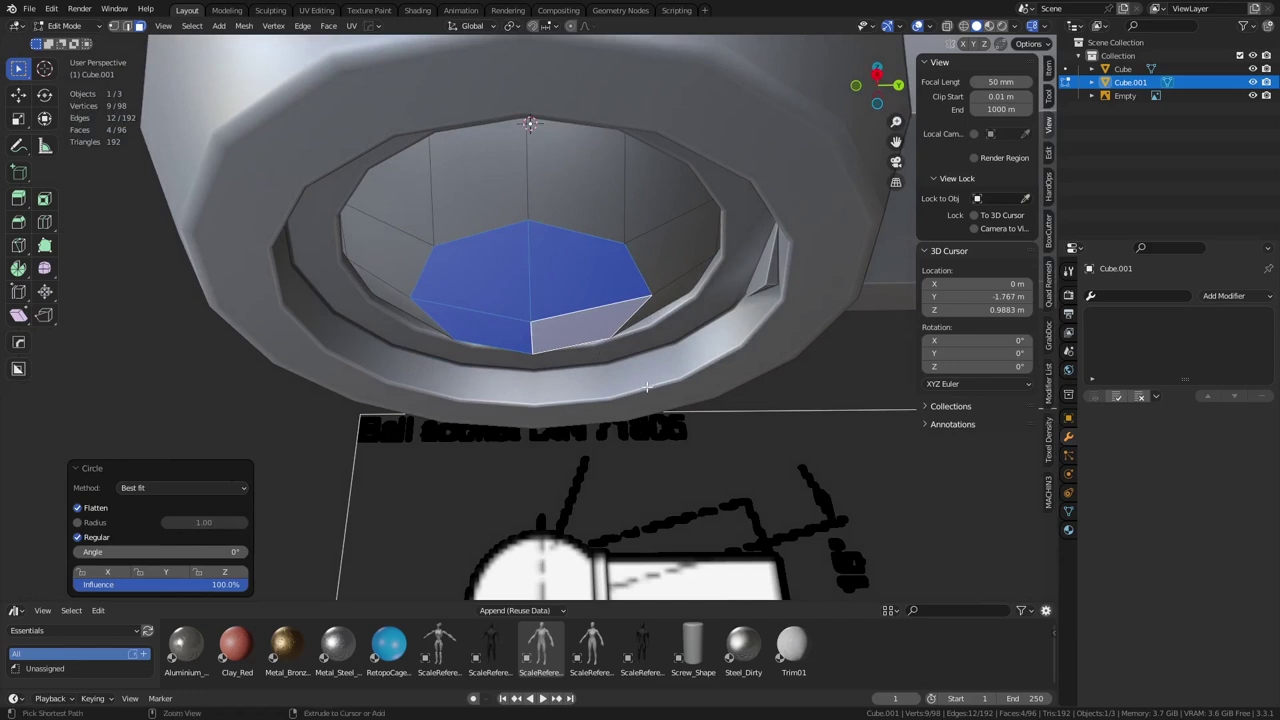
{"action": "key", "text": "ctrl+z"}
{"action": "key", "text": "ctrl+Tab"}
{"action": "left_click", "coordinate": [622, 364]}
{"action": "key", "text": "q"}
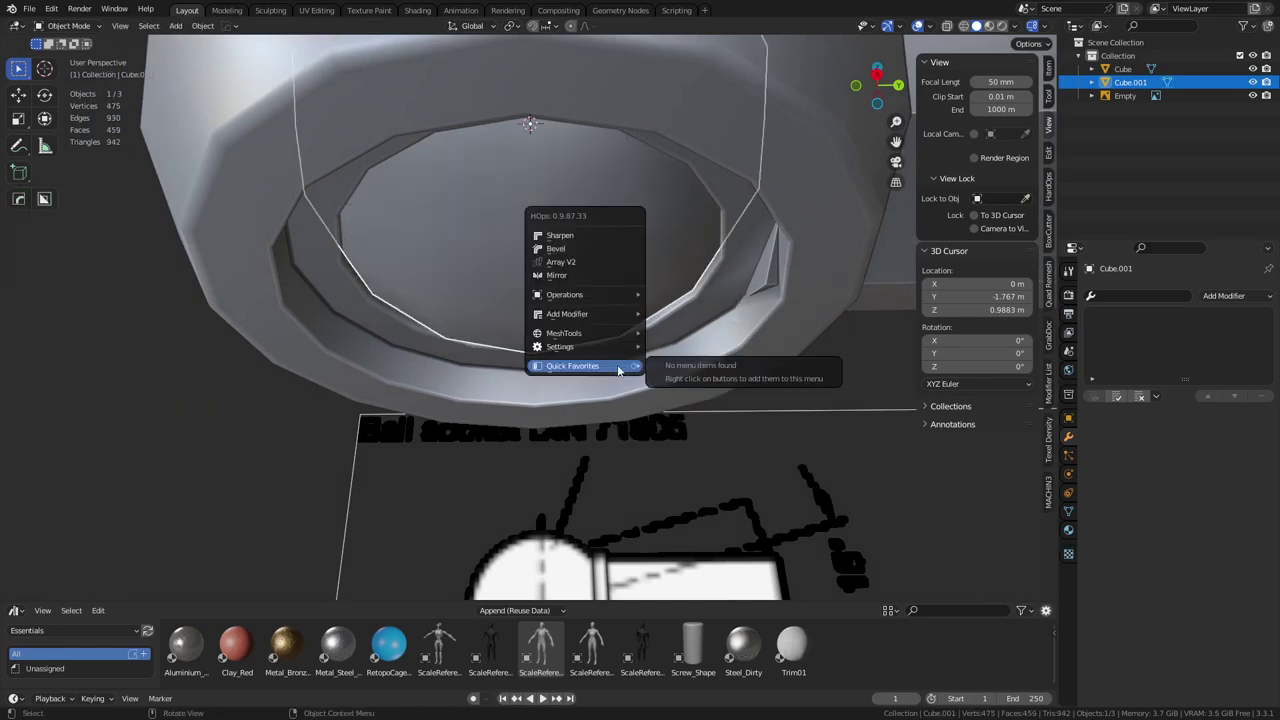
{"action": "key", "text": "Escape"}
{"action": "key", "text": "Tab"}
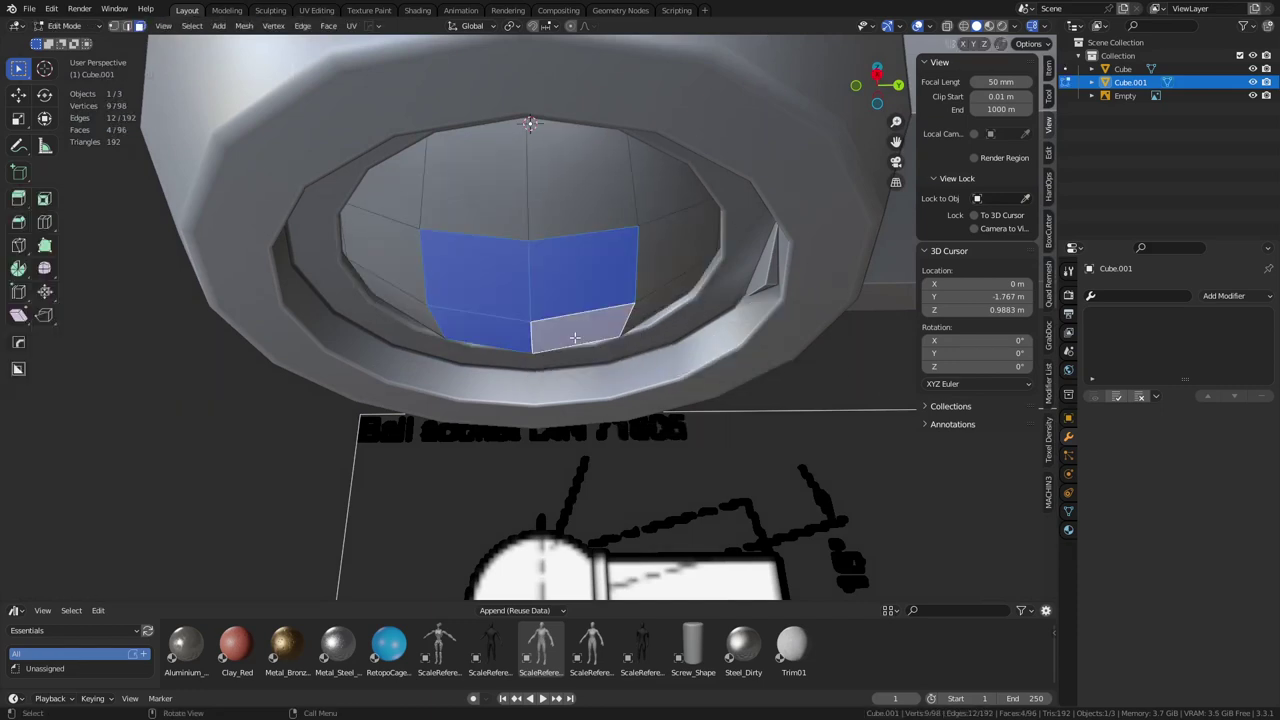
Start Surface Slide on the ball mesh so its form stays intact during topology edits
{"action": "key", "text": "q"}
{"action": "mouse_move", "coordinate": [575, 338]}
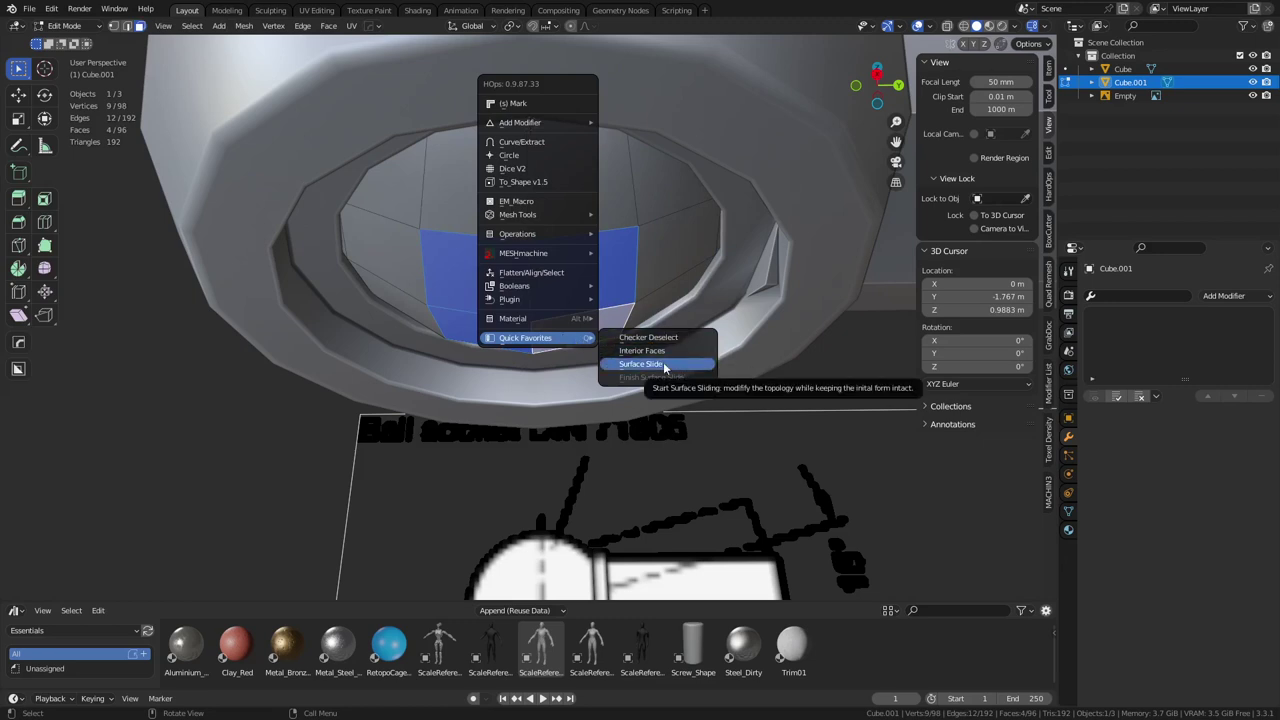
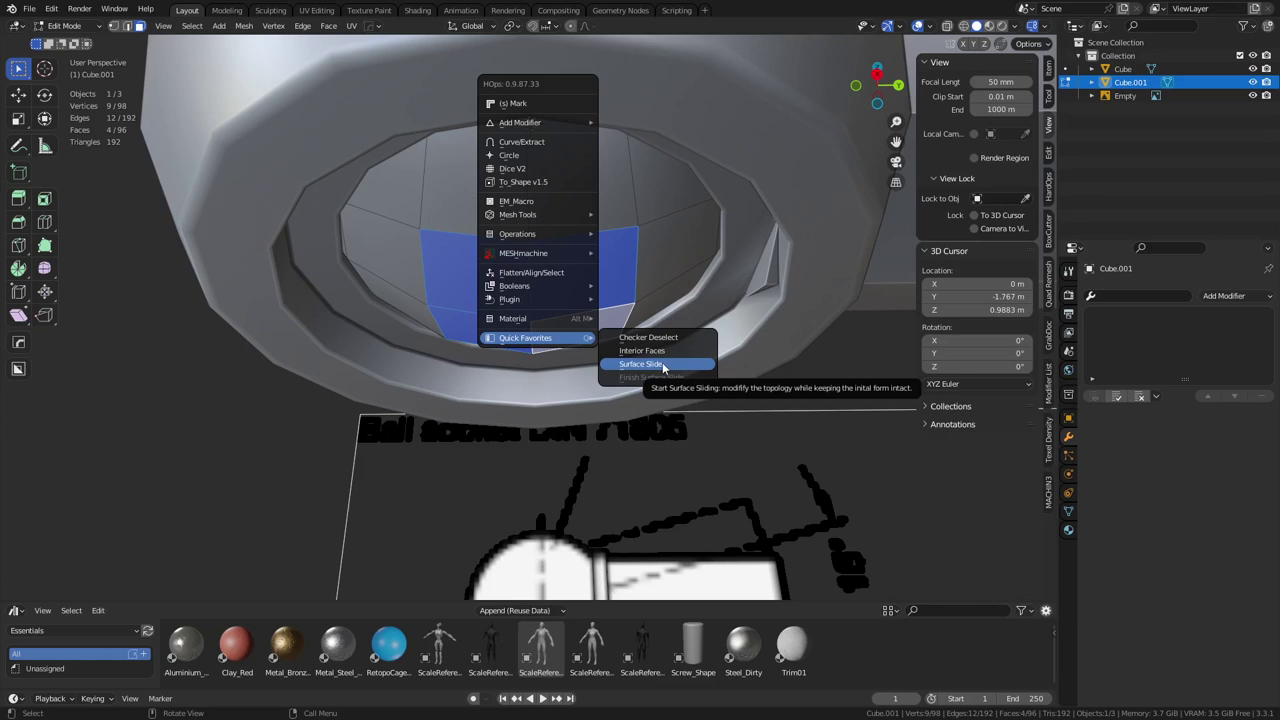
{"action": "left_click", "coordinate": [662, 364]}
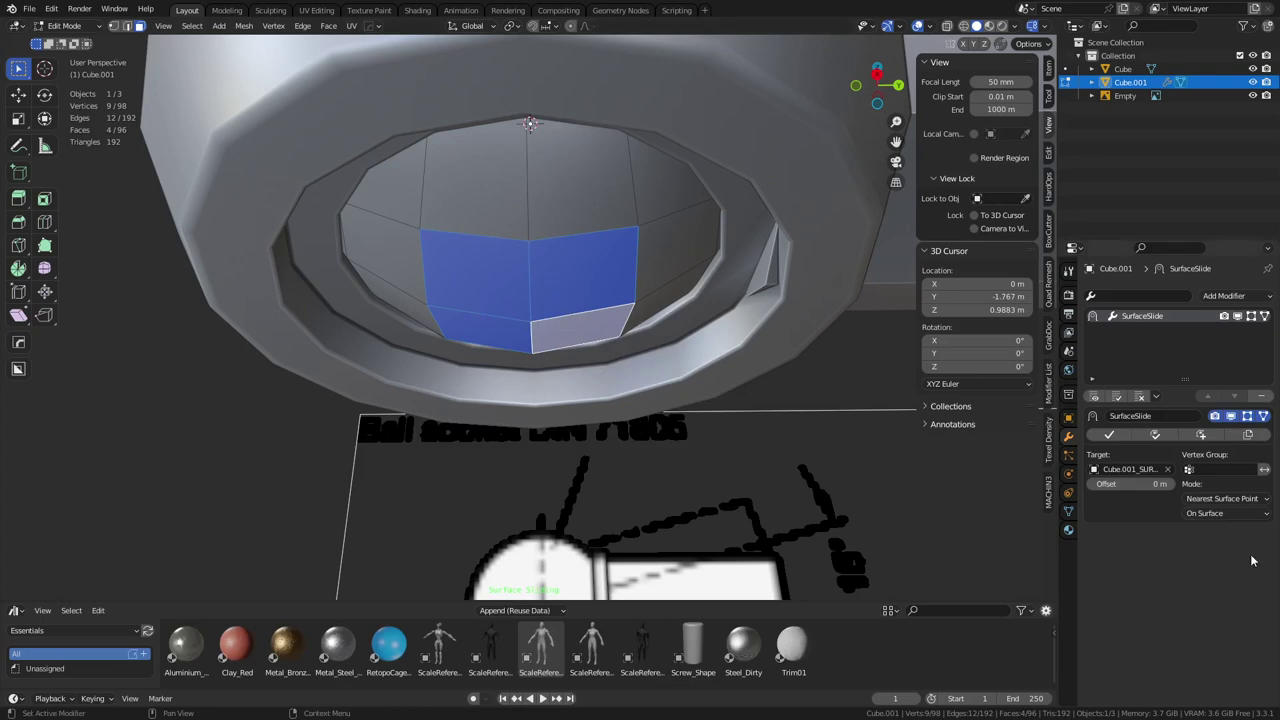
Try moving a single vertex across the underside of the ball with Surface Slide active
{"action": "key", "text": "1"}
{"action": "left_click", "coordinate": [532, 232]}
{"action": "key", "text": "g"}
{"action": "left_click", "coordinate": [609, 160]}
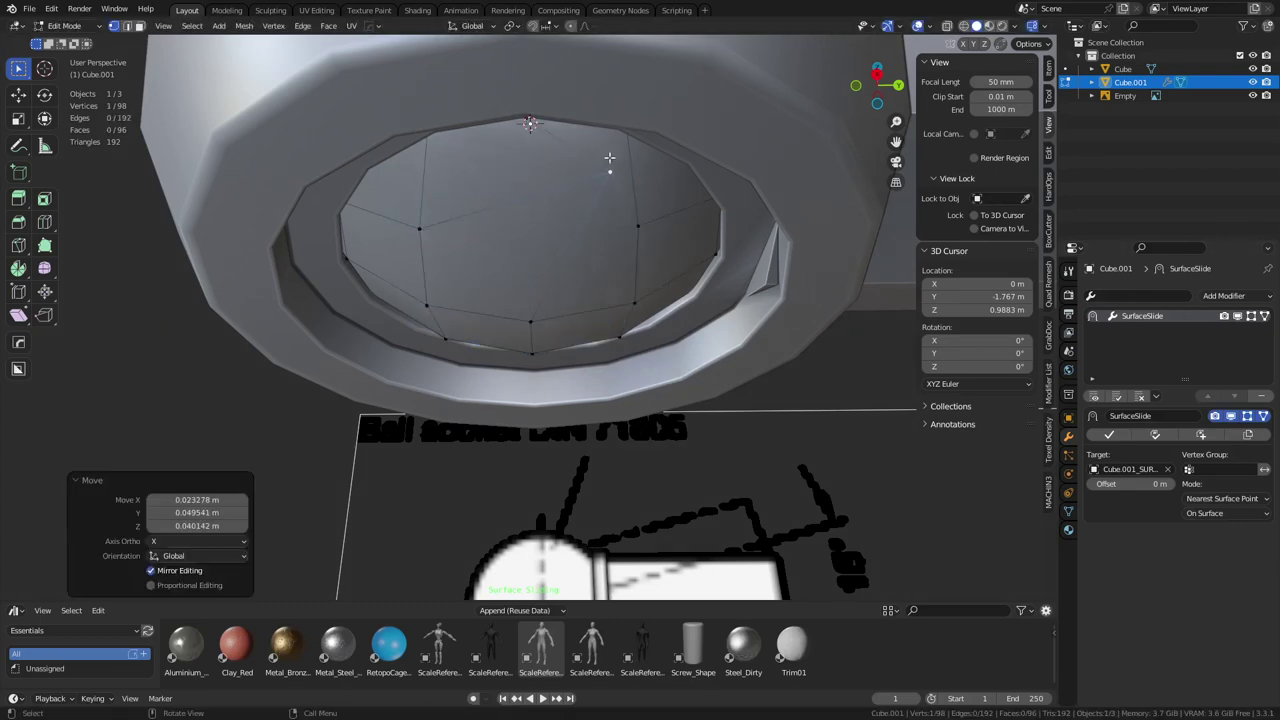
Reselect the four underside faces of the ball and round them with LoopTools Circle while Surface Slide is active
{"action": "middle_click_drag", "start_coordinate": [636, 280], "coordinate": [632, 254]}
{"action": "key", "text": "3"}
{"action": "left_click", "coordinate": [498, 306]}
{"action": "left_click", "coordinate": [569, 347], "text": "ctrl+shift"}
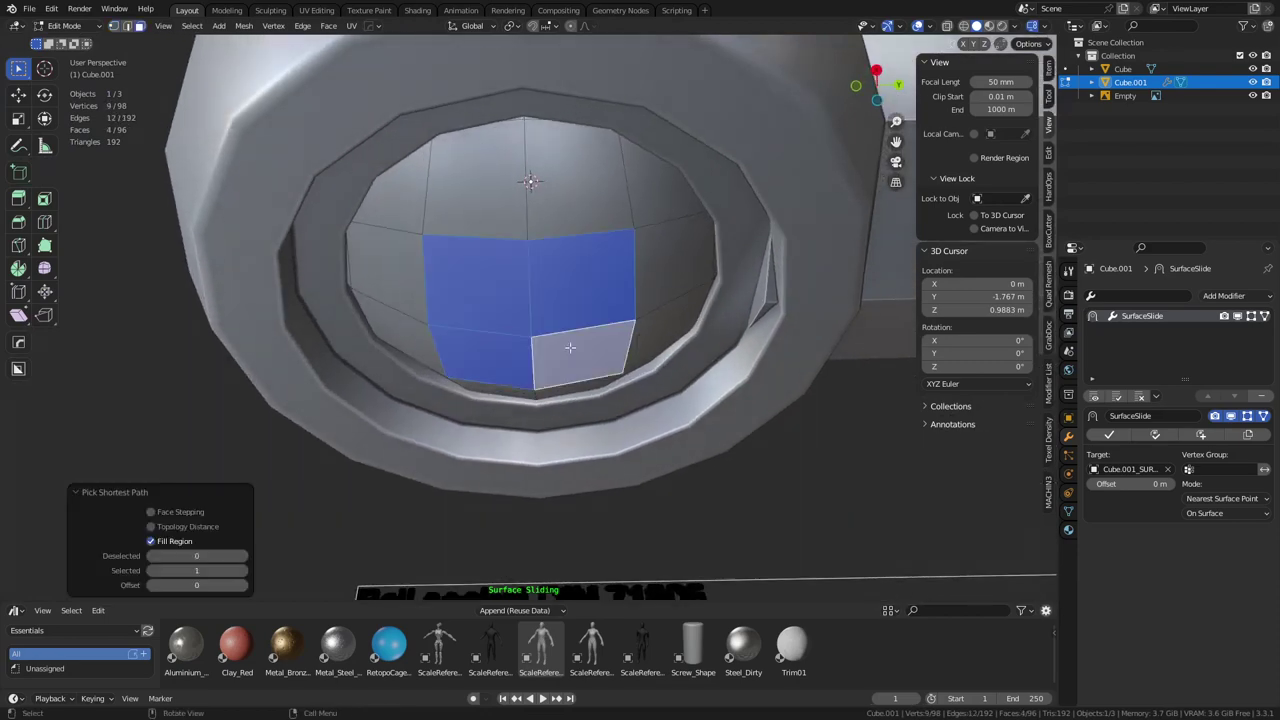
{"action": "right_click", "coordinate": [571, 348]}
{"action": "mouse_move", "coordinate": [653, 333]}
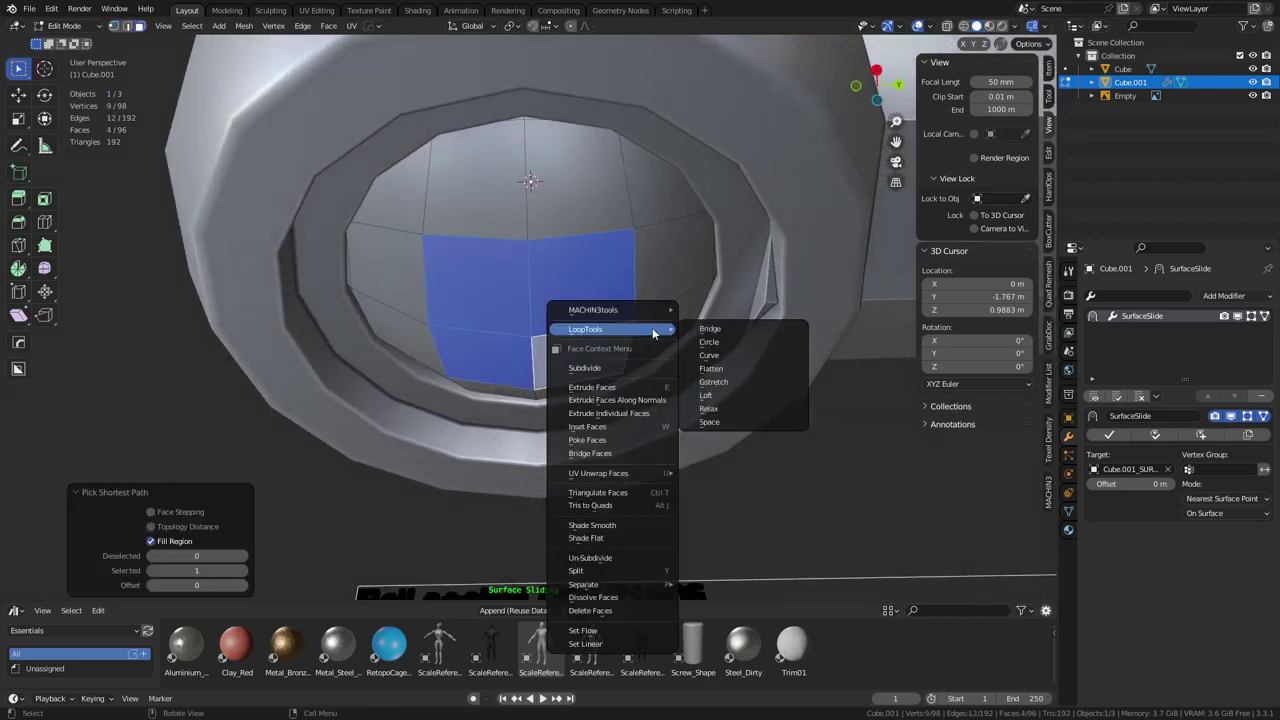
{"action": "left_click", "coordinate": [740, 343]}
{"action": "middle_click_drag", "start_coordinate": [740, 346], "coordinate": [582, 372]}
{"action": "middle_click_drag", "start_coordinate": [662, 270], "coordinate": [569, 380]}
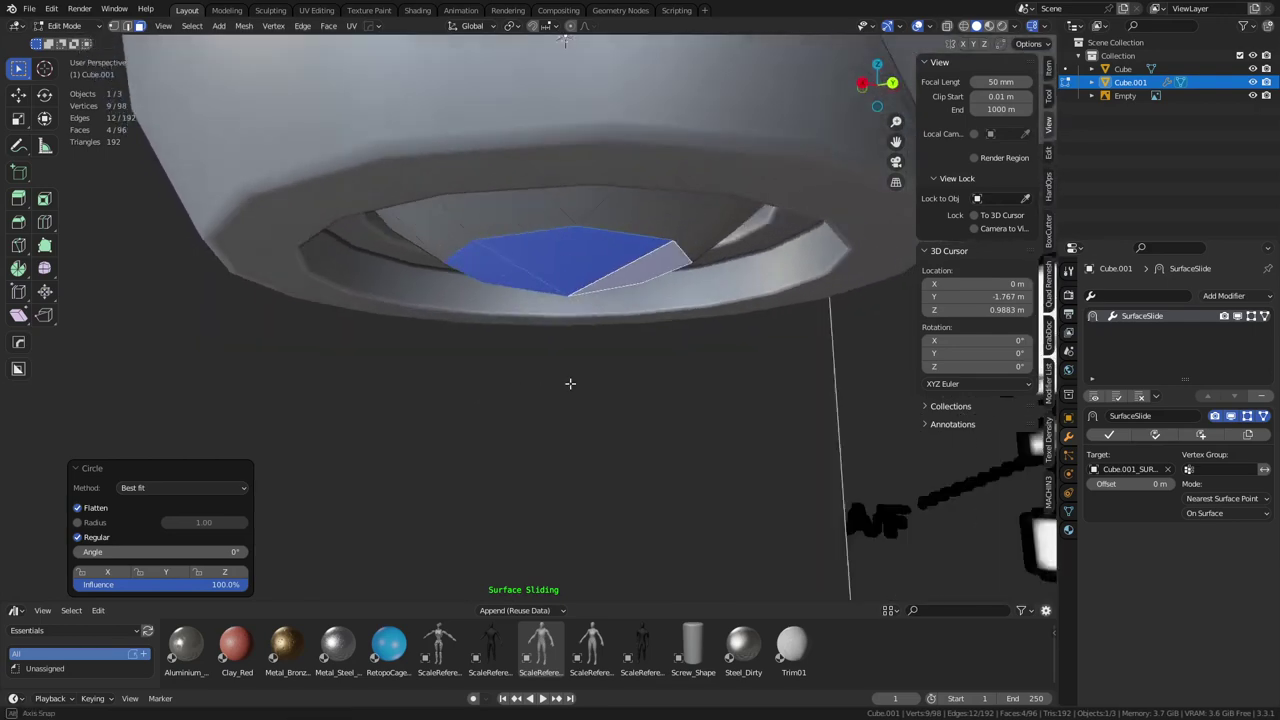
Finish Surface Slide on the ball and compare the rounded faces with the reference drawing in X-ray right view
{"action": "key", "text": "q"}
{"action": "mouse_move", "coordinate": [651, 363]}
{"action": "left_click", "coordinate": [721, 403]}
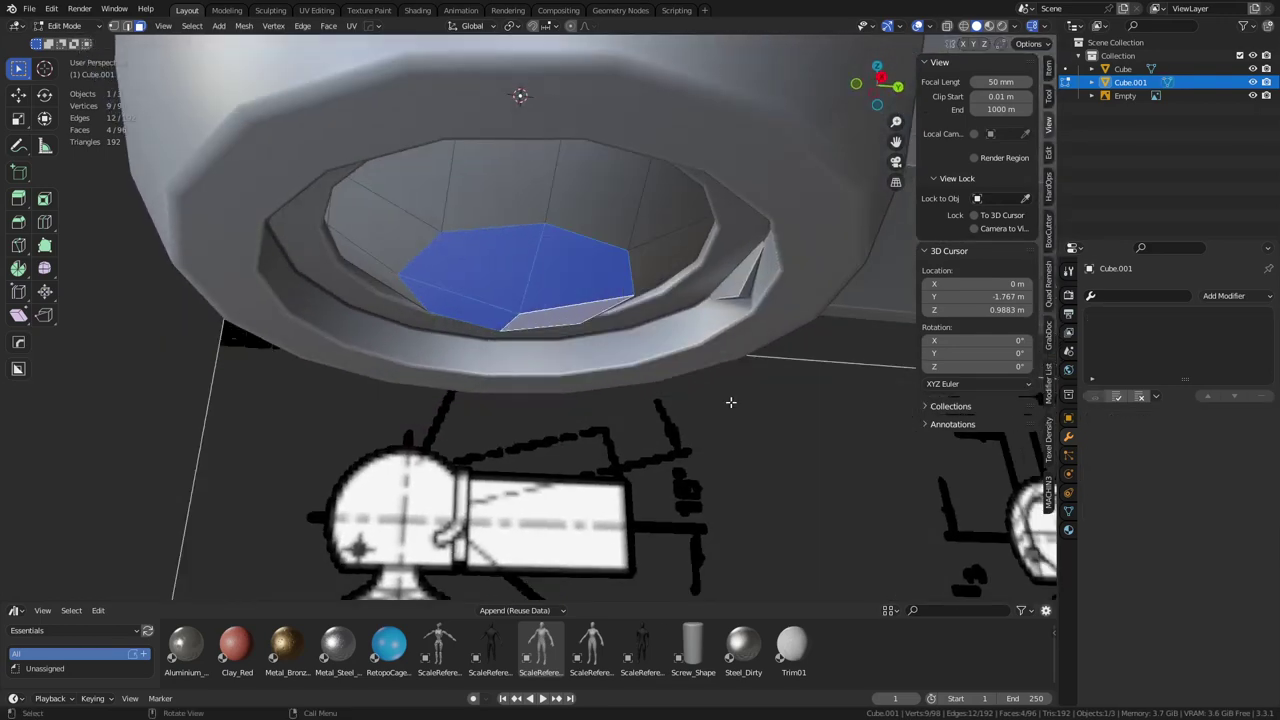
{"action": "key", "text": "KP_3"}
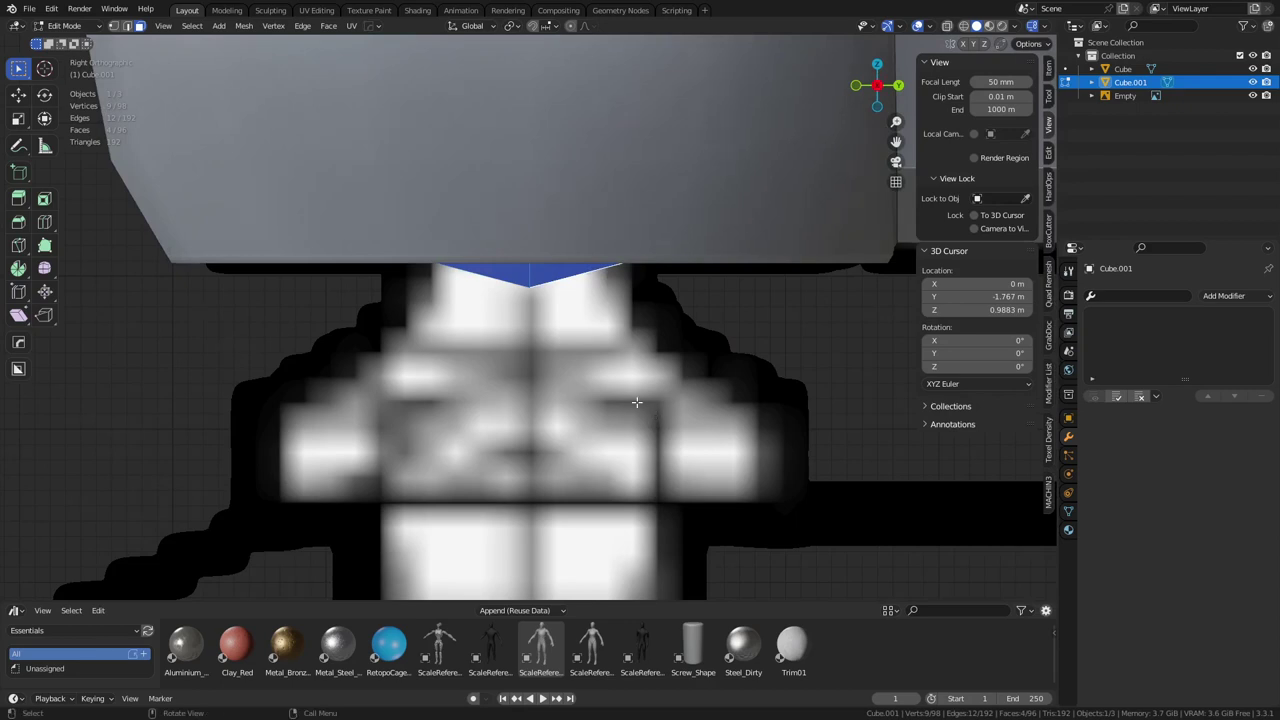
{"action": "middle_click_drag", "start_coordinate": [637, 402], "coordinate": [664, 325]}
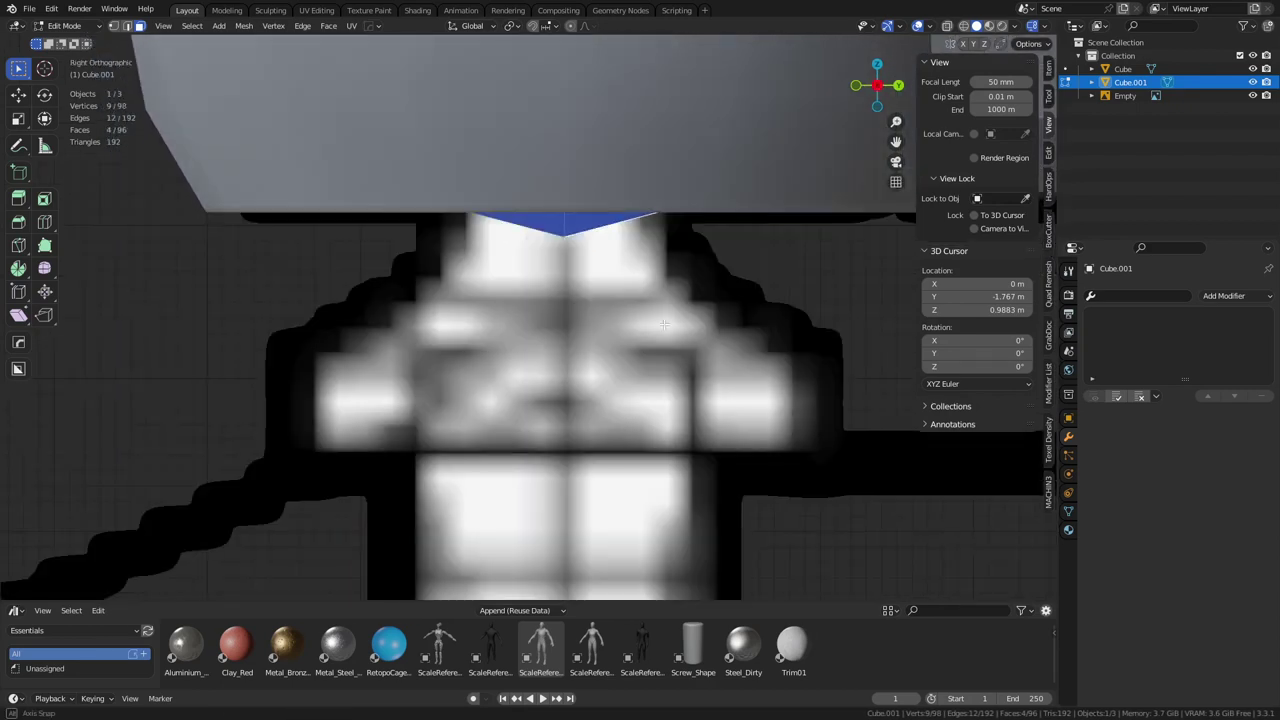
{"action": "key", "text": "alt+z"}
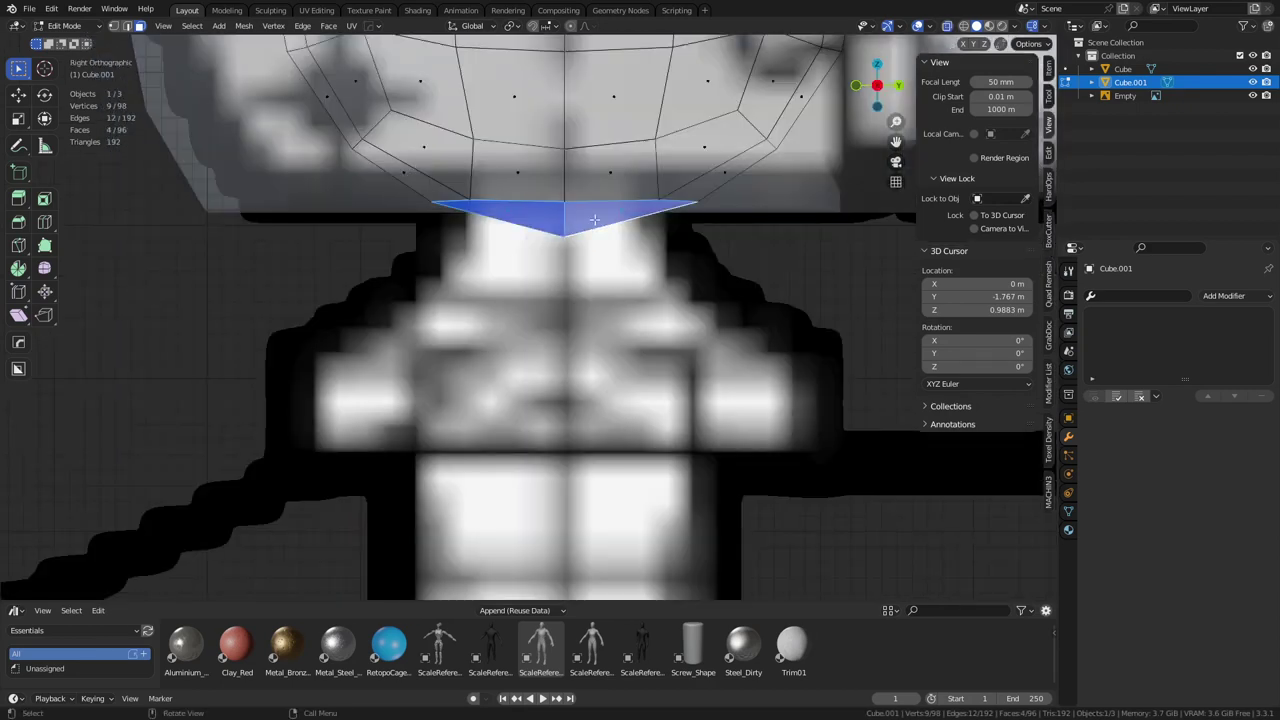
Step back through the history to the rounded faces with the SurfaceSlide modifier still active
{"action": "key", "text": "ctrl+z"}
{"action": "key", "text": "ctrl+z"}
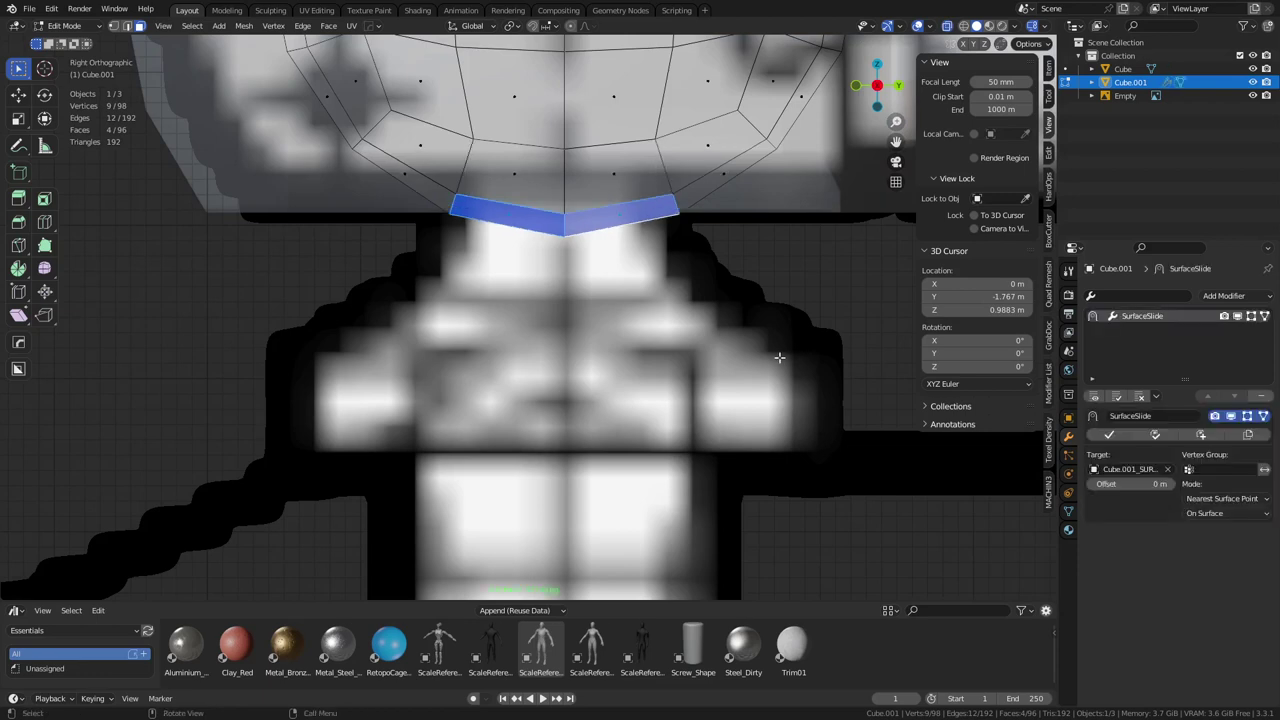
{"action": "key", "text": "ctrl+z"}
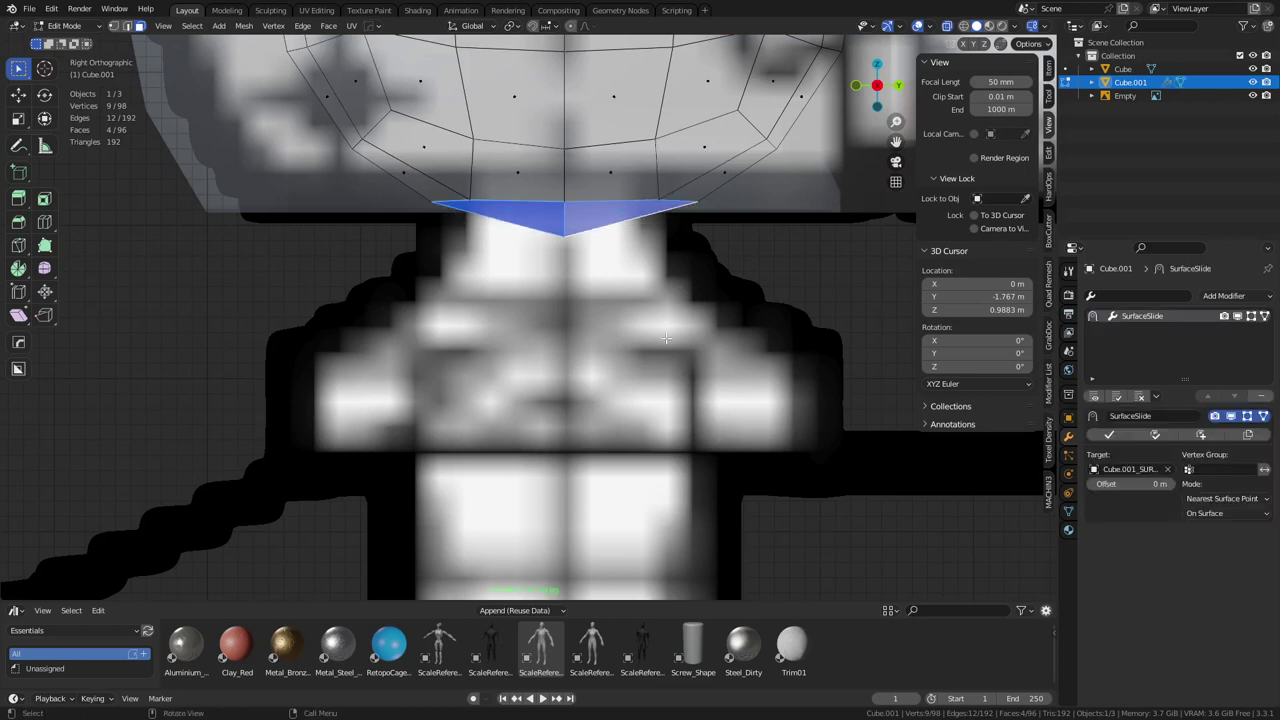
Change the transform preset and scale the rounded underside faces to 0.946
{"action": "key", "text": "s"}
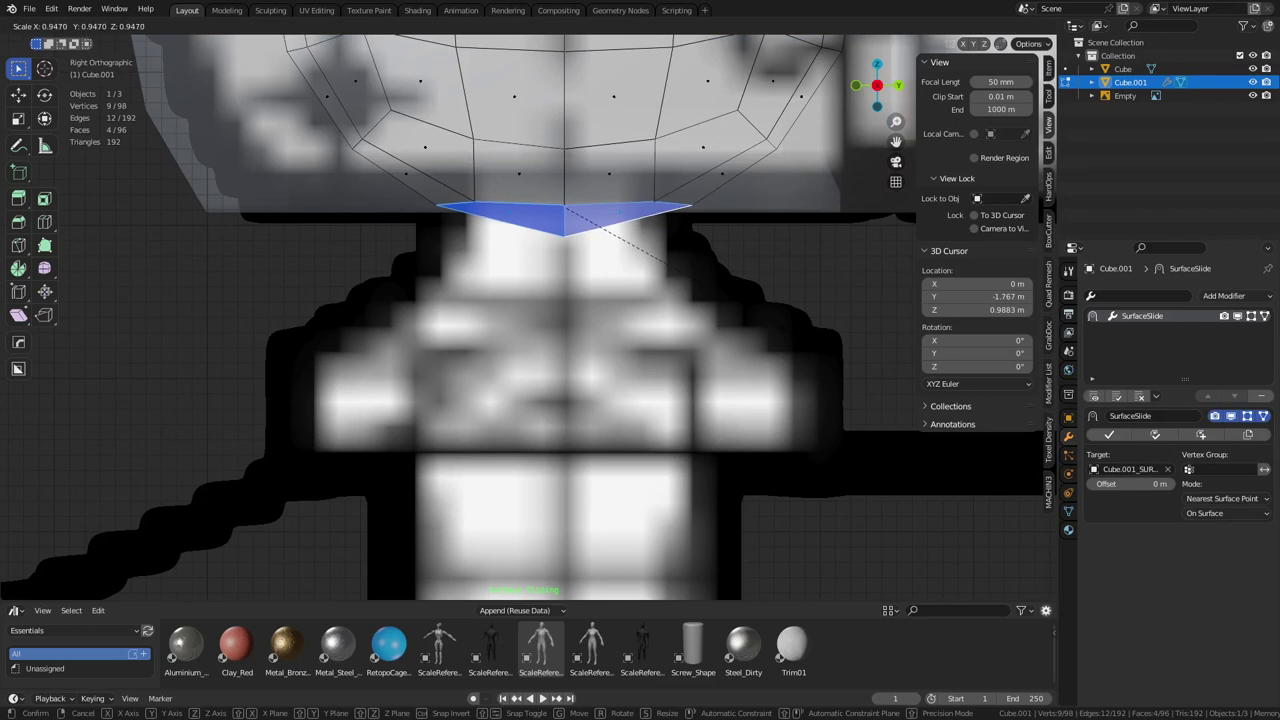
{"action": "right_click", "coordinate": [781, 328]}
{"action": "key", "text": "shift+space"}
{"action": "left_click", "coordinate": [860, 333]}
{"action": "key", "text": "s"}
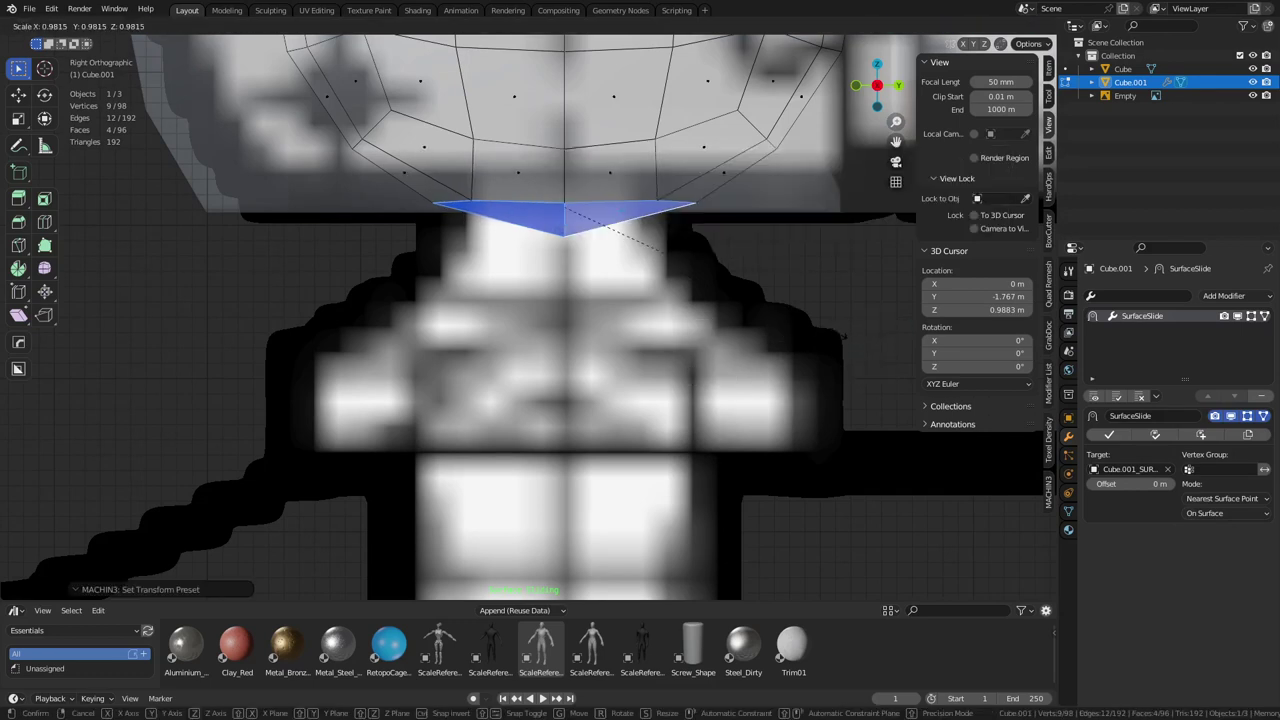
{"action": "left_click", "coordinate": [750, 306]}
Extrude the ball's rounded underside faces in place and finish Surface Slide
{"action": "key", "text": "e"}
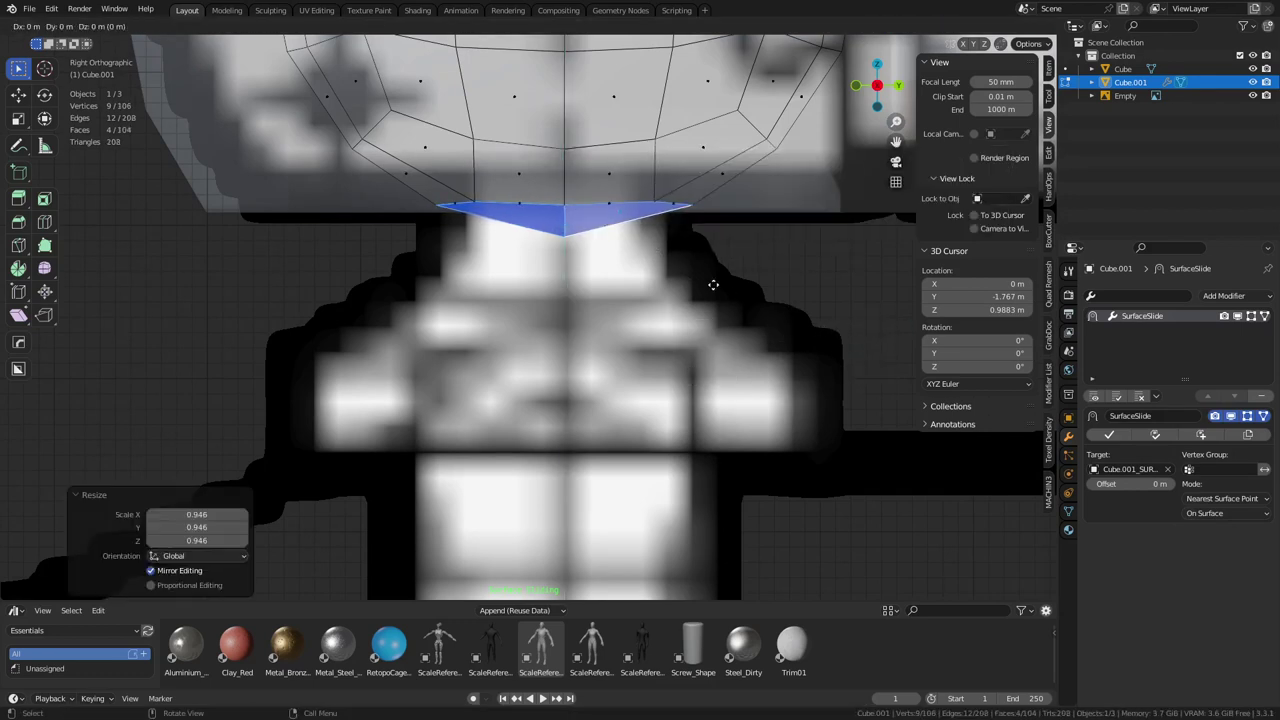
{"action": "right_click", "coordinate": [743, 358]}
{"action": "key", "text": "q"}
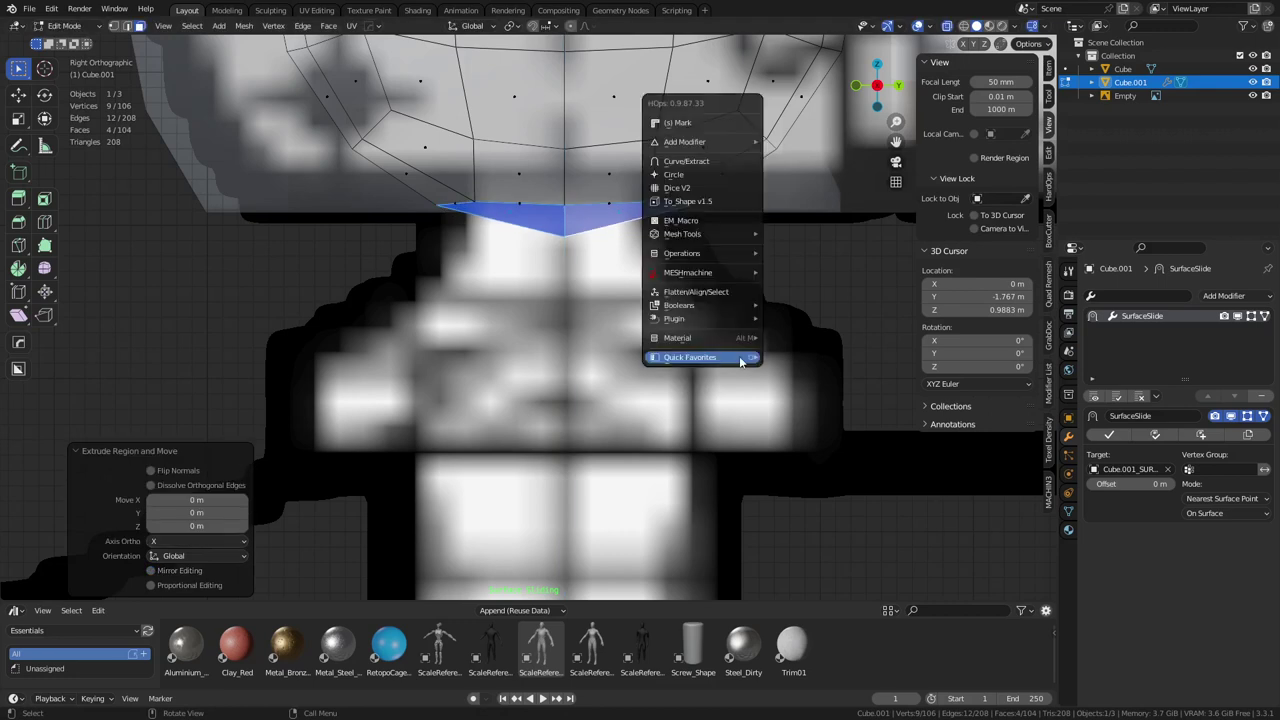
{"action": "mouse_move", "coordinate": [737, 357]}
{"action": "left_click", "coordinate": [823, 397]}
Move the extruded faces down about 0.0435 m along Z and scale them to 1.155 to shape the neck
{"action": "key", "text": "g"}
{"action": "key", "text": "z"}
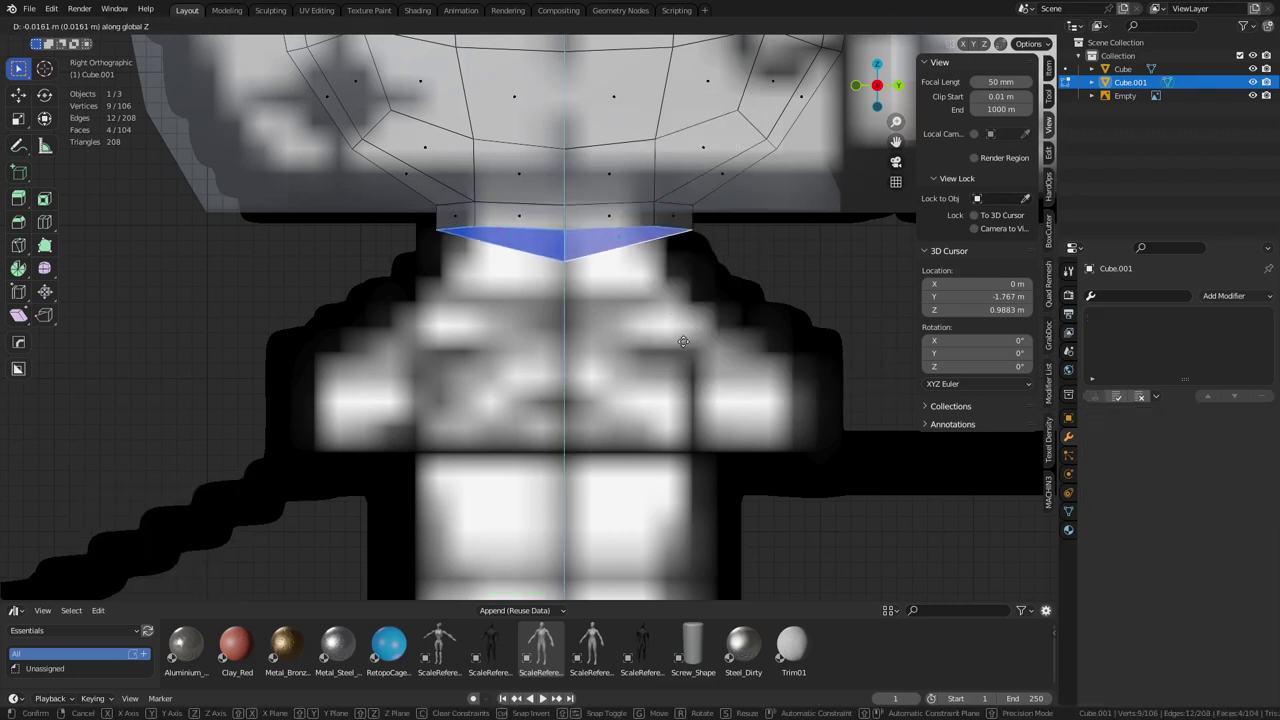
{"action": "left_click", "coordinate": [723, 400]}
{"action": "key", "text": "s"}
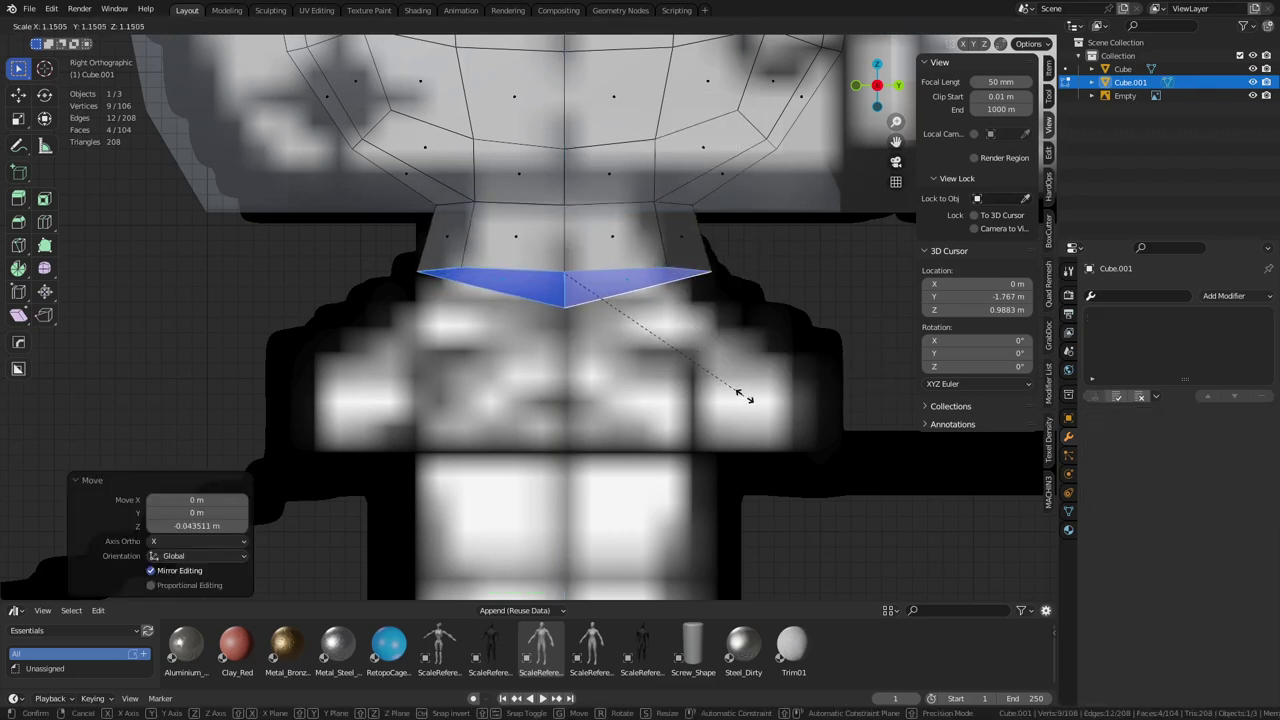
{"action": "left_click", "coordinate": [737, 392]}
Extrude the neck faces down about 0.047 m, then scale them by 1.955 and 0.932 to match the collar's width in the drawing
{"action": "key", "text": "e"}
{"action": "key", "text": "z"}
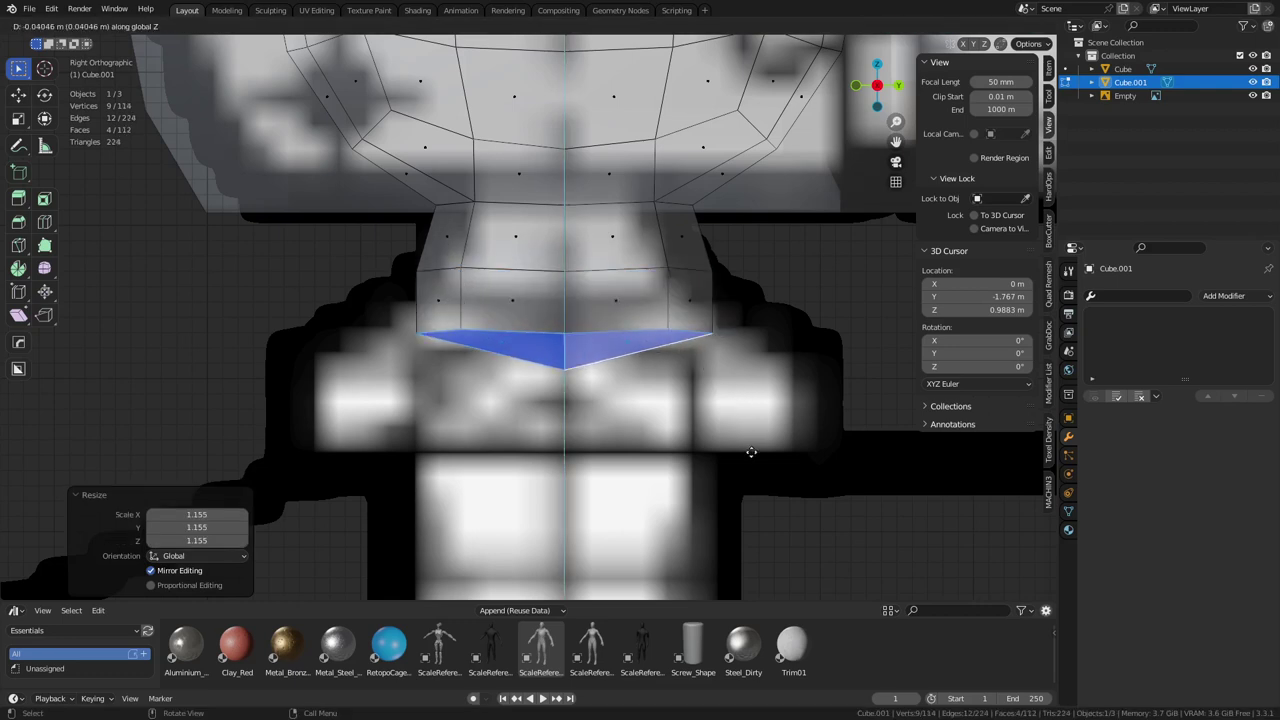
{"action": "left_click", "coordinate": [752, 462]}
{"action": "key", "text": "s"}
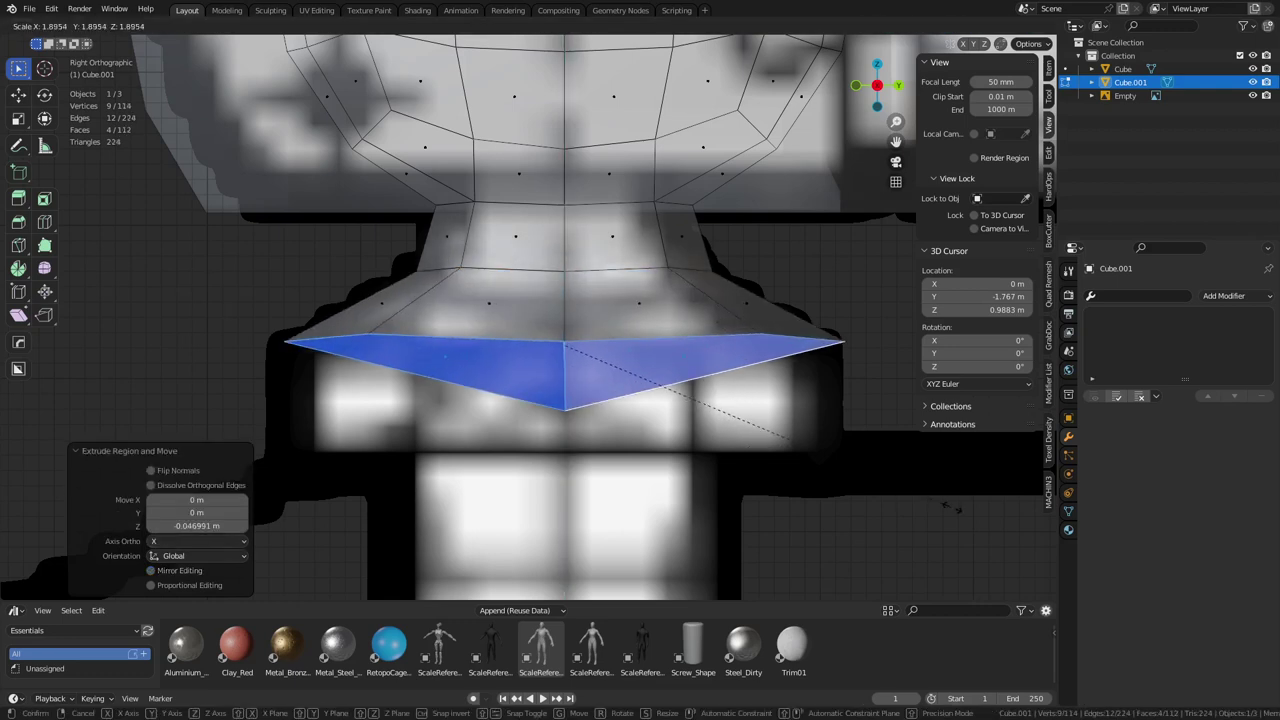
{"action": "left_click", "coordinate": [875, 508]}
{"action": "middle_click_drag", "start_coordinate": [794, 486], "coordinate": [770, 387], "text": "shift"}
{"action": "key", "text": "s"}
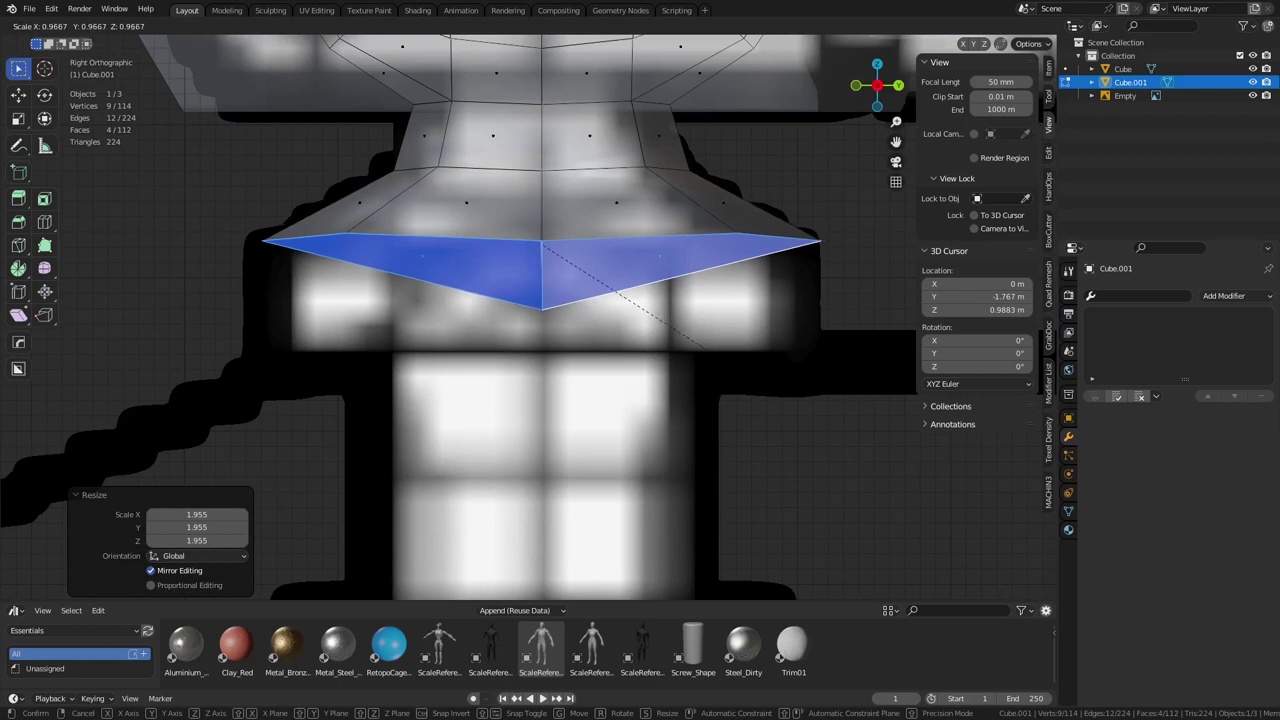
{"action": "left_click", "coordinate": [760, 389]}
Extrude the collar's underside faces down about 0.08 m along Z
{"action": "key", "text": "e"}
{"action": "key", "text": "z"}
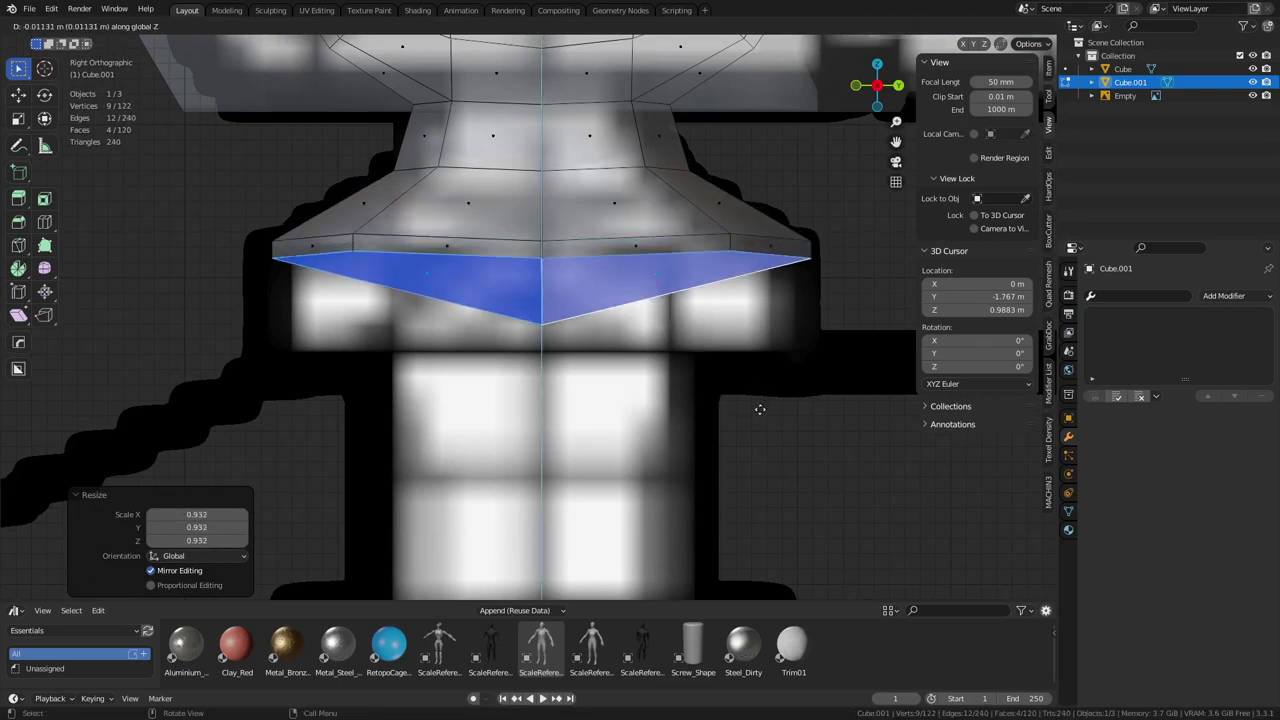
{"action": "left_click", "coordinate": [777, 505]}
{"action": "key", "text": "x"}
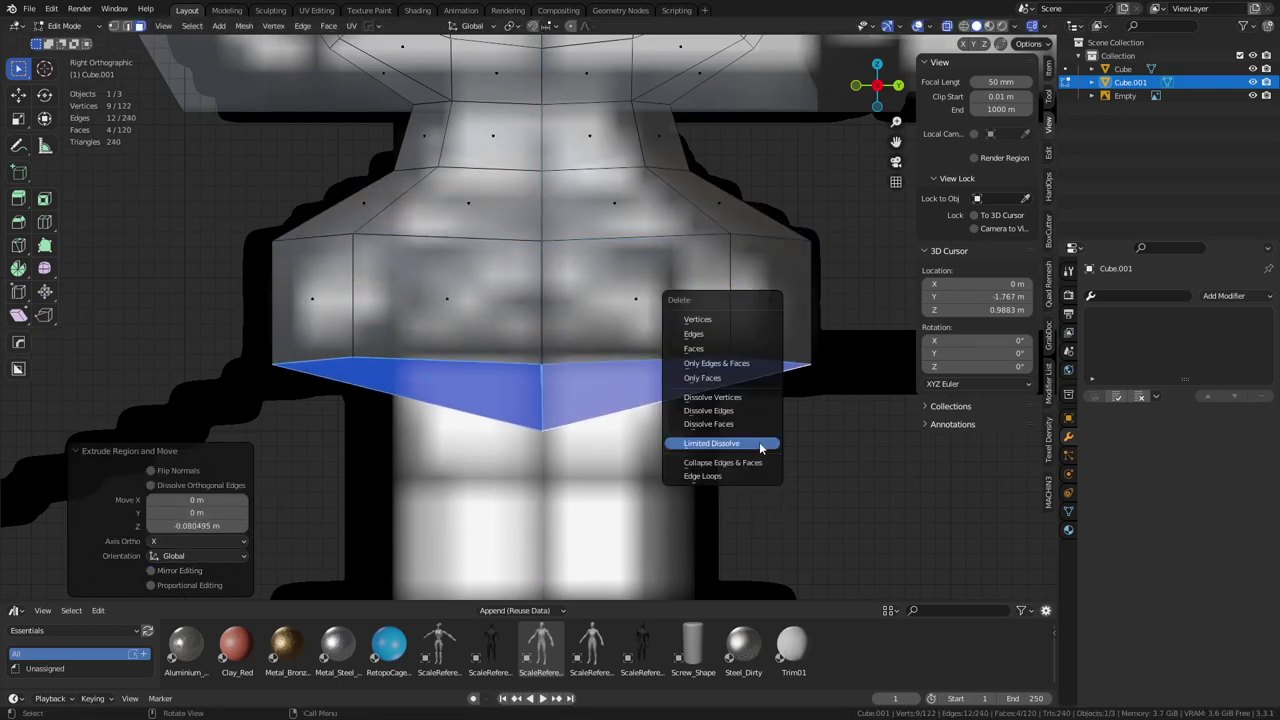
Flatten the collar's underside by aligning it to its lowest point, then raise it along Z to the drawn collar edge
{"action": "key", "text": "alt+a"}
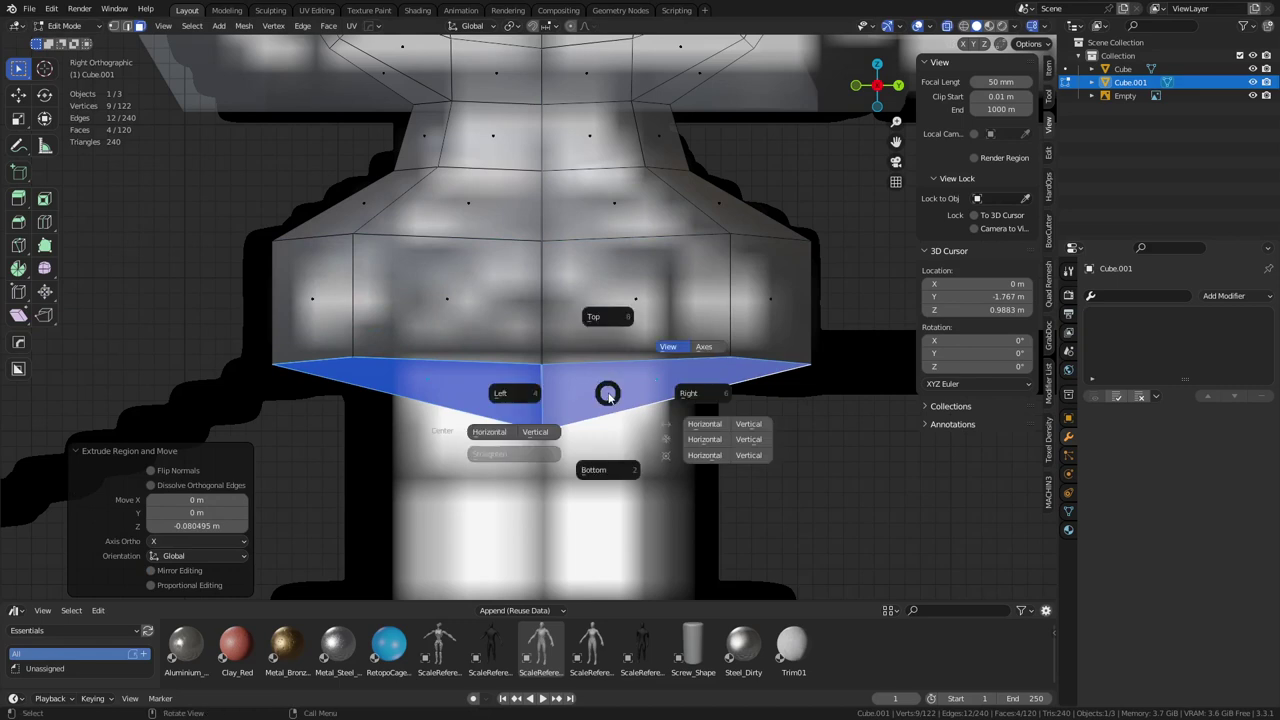
{"action": "left_click", "coordinate": [609, 471]}
{"action": "key", "text": "g"}
{"action": "key", "text": "z"}
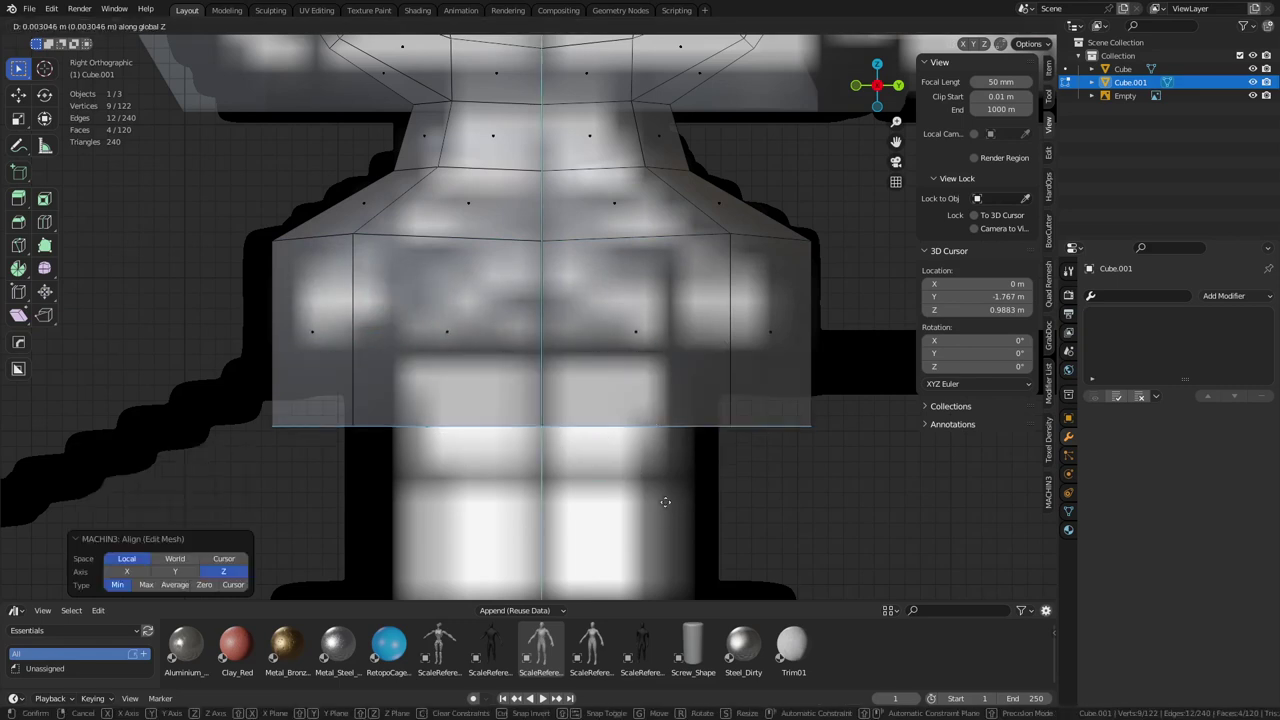
{"action": "left_click", "coordinate": [658, 460]}
Level the collar's upper edge loop and the neck's edge loop by aligning each to its highest point
{"action": "key", "text": "2"}
{"action": "left_click", "coordinate": [499, 245], "text": "alt"}
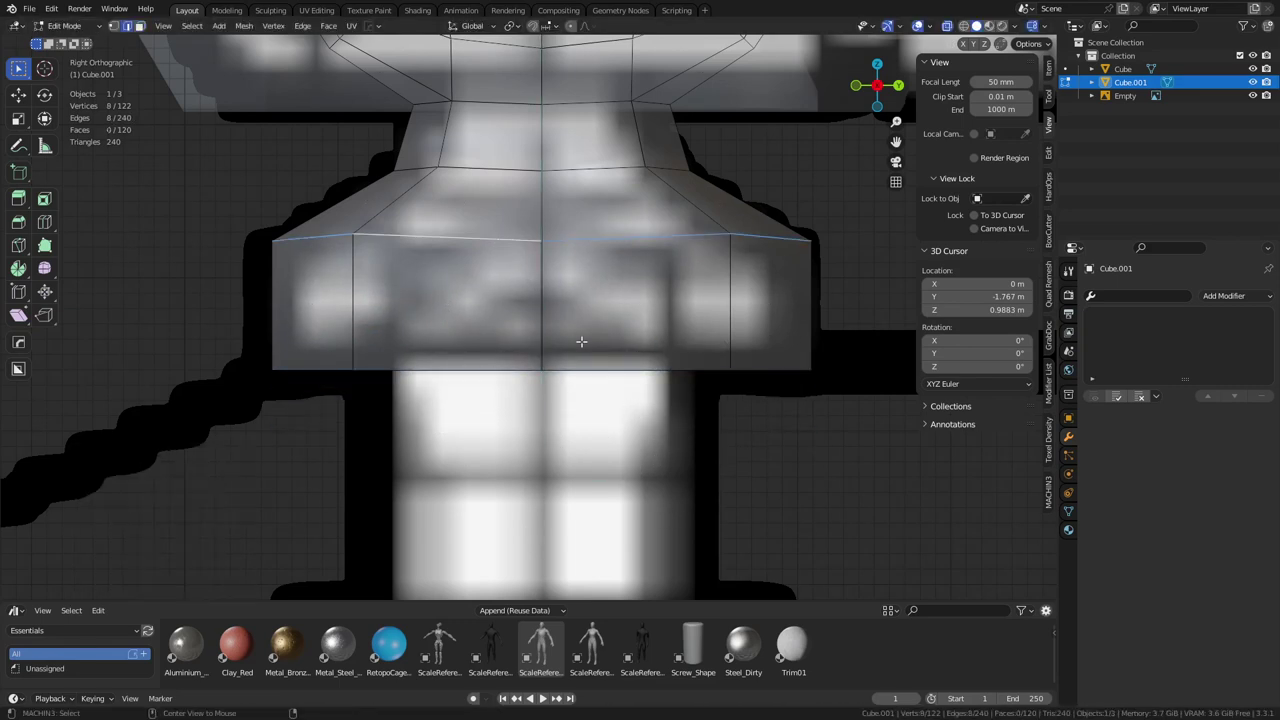
{"action": "key", "text": "alt+a"}
{"action": "left_click", "coordinate": [634, 308]}
{"action": "left_click", "coordinate": [479, 185], "text": "alt"}
{"action": "key", "text": "alt+a"}
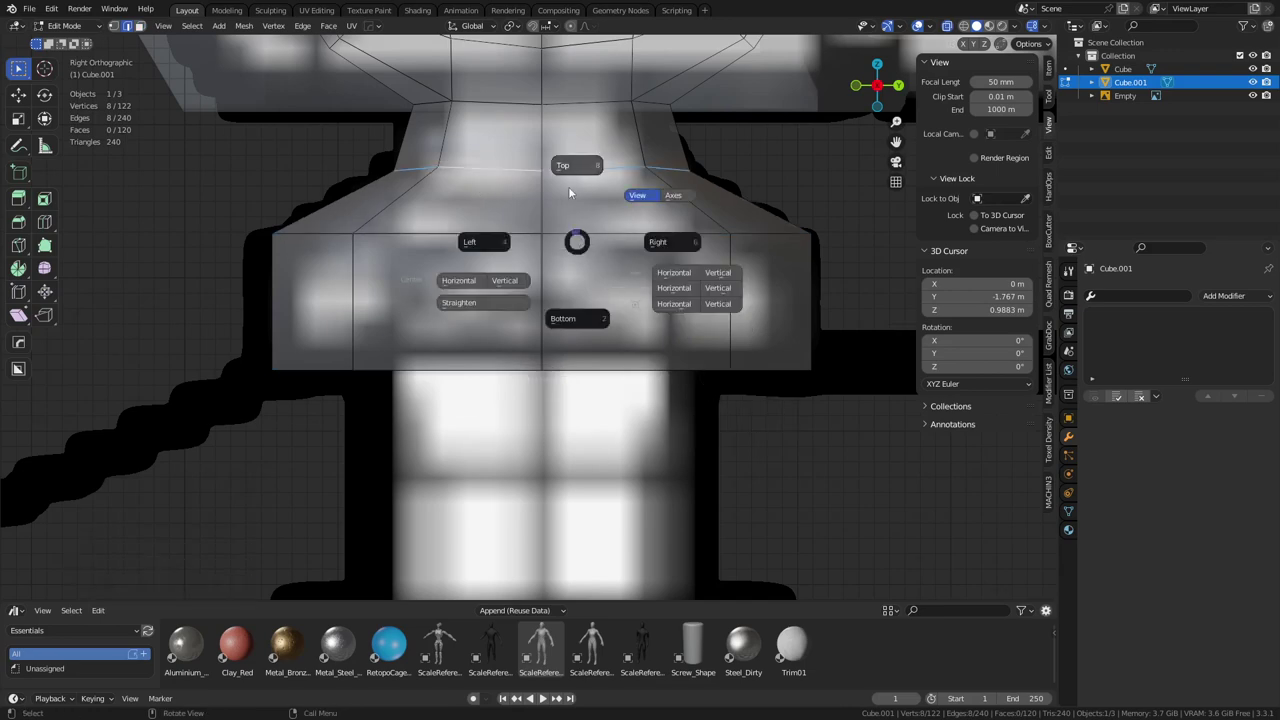
{"action": "left_click", "coordinate": [578, 225]}
Select the four faces of the collar's underside and bevel their outline edges with two segments
{"action": "mouse_move", "coordinate": [508, 334]}
{"action": "middle_mouse_down"}
{"action": "mouse_move", "coordinate": [531, 354]}
{"action": "mouse_move", "coordinate": [669, 371]}
{"action": "mouse_move", "coordinate": [737, 360]}
{"action": "mouse_move", "coordinate": [524, 332]}
{"action": "middle_mouse_up"}
{"action": "middle_click_drag", "start_coordinate": [554, 344], "coordinate": [552, 300]}
{"action": "key", "text": "3"}
{"action": "left_click", "coordinate": [502, 338]}
{"action": "left_click", "coordinate": [575, 400], "text": "ctrl+shift"}
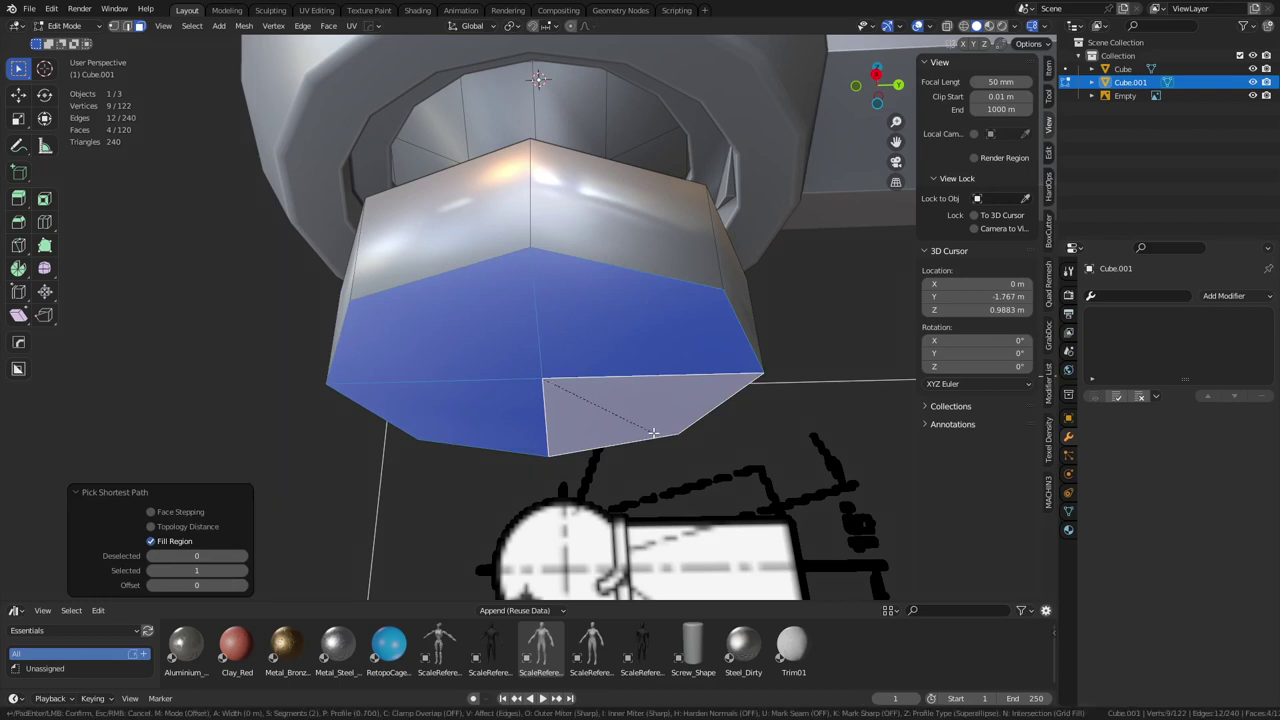
{"action": "key", "text": "ctrl+b"}
{"action": "right_click", "coordinate": [711, 467]}
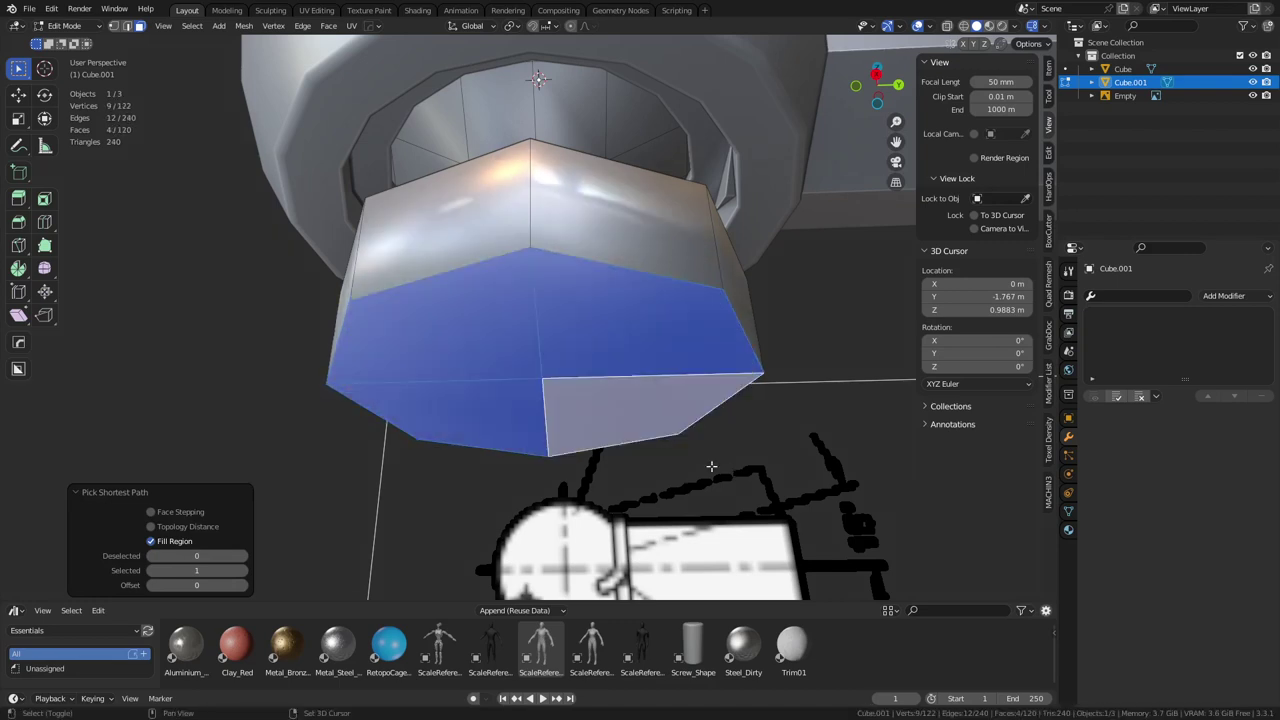
{"action": "key", "text": "2"}
{"action": "key", "text": "ctrl+b"}
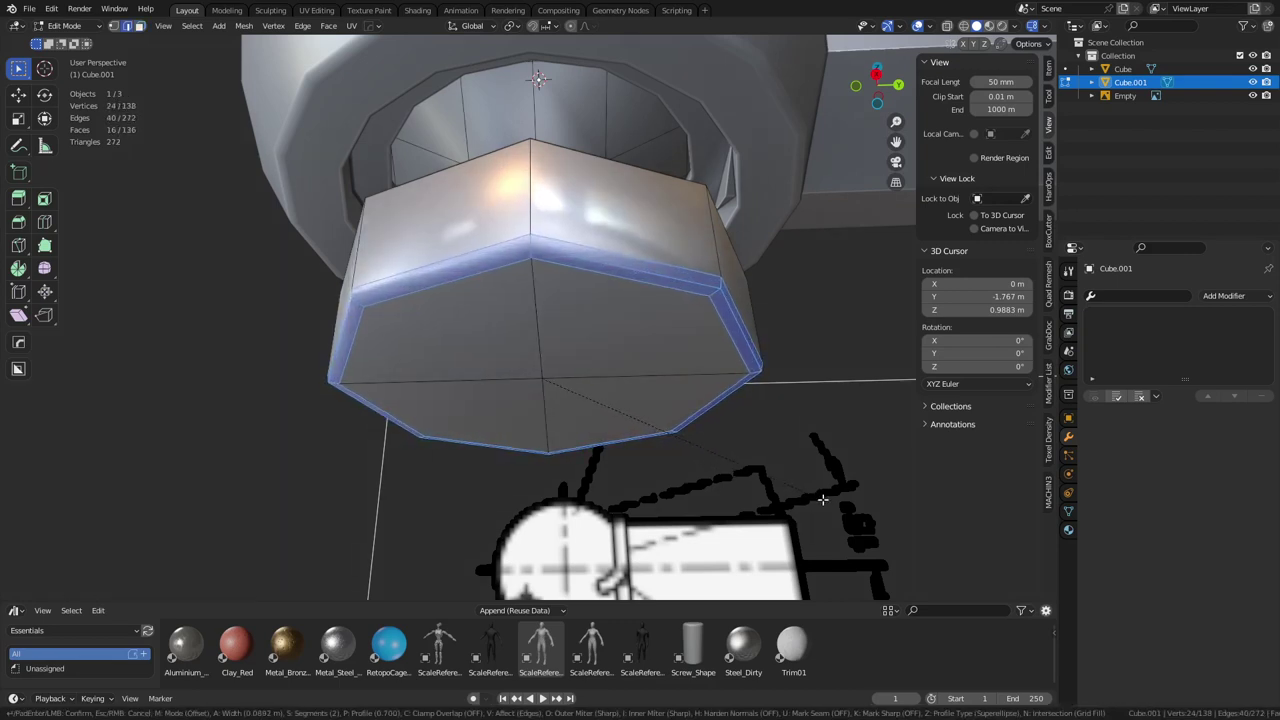
{"action": "left_click", "coordinate": [815, 499]}
Inspect the stud in Object Mode, then add offset edge loops around the collar's upper edge with a slide factor of -0.794
{"action": "key", "text": "Tab"}
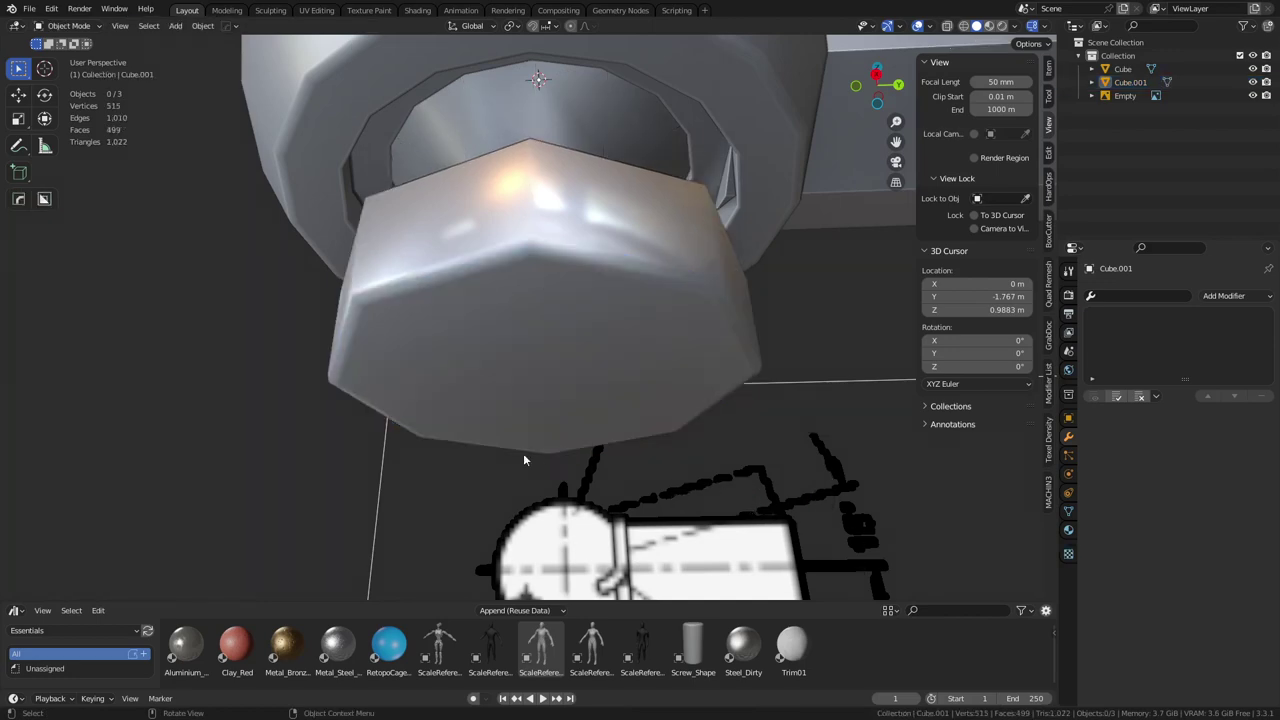
{"action": "mouse_move", "coordinate": [523, 453]}
{"action": "middle_mouse_down"}
{"action": "mouse_move", "coordinate": [570, 300]}
{"action": "mouse_move", "coordinate": [591, 343]}
{"action": "mouse_move", "coordinate": [640, 249]}
{"action": "mouse_move", "coordinate": [583, 191]}
{"action": "middle_mouse_up"}
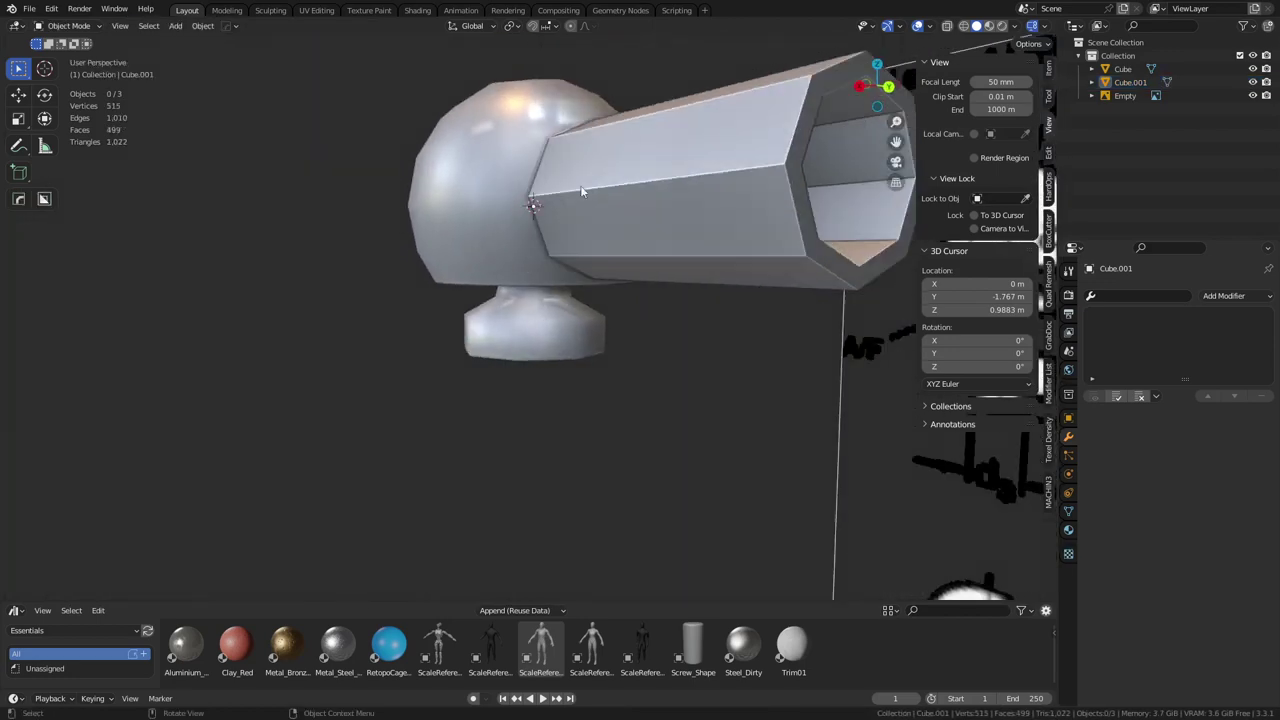
{"action": "middle_click_drag", "start_coordinate": [496, 290], "coordinate": [612, 201]}
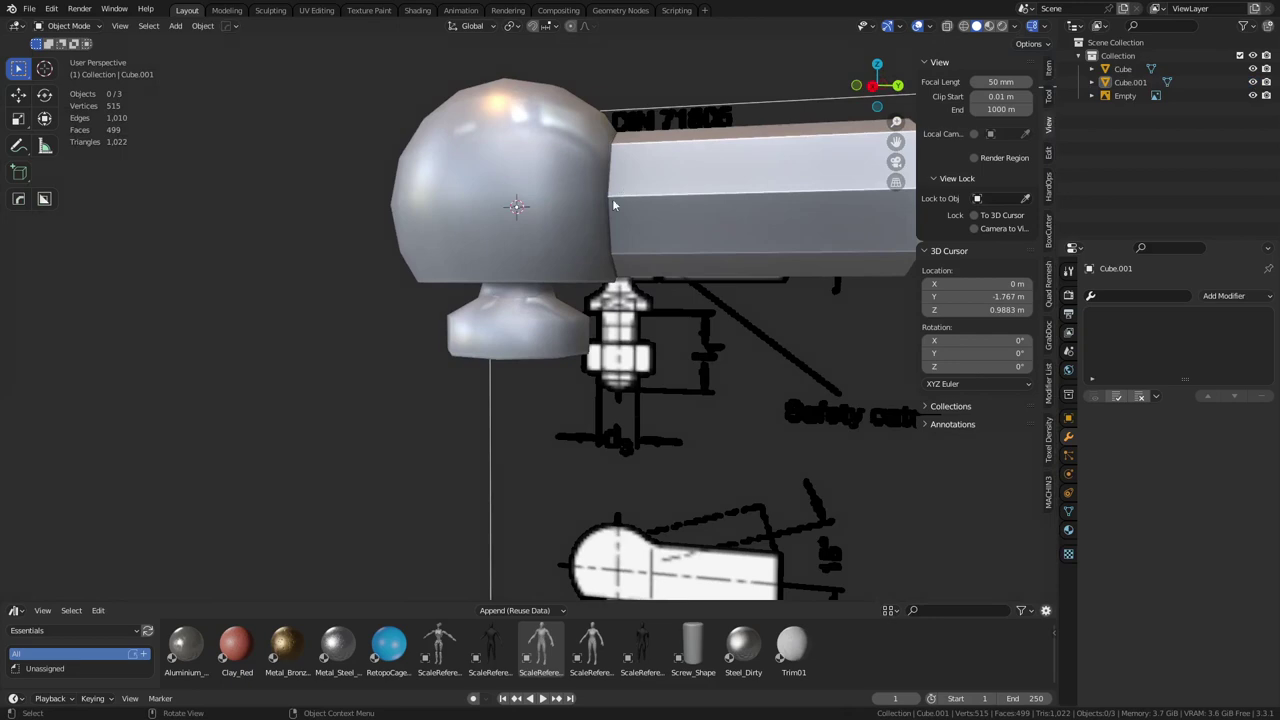
{"action": "middle_click_drag", "start_coordinate": [600, 330], "coordinate": [473, 326]}
{"action": "scroll", "coordinate": [480, 332], "scroll_direction": "up", "scroll_amount": 5}
{"action": "left_click", "coordinate": [485, 335]}
{"action": "key", "text": "ctrl+Tab"}
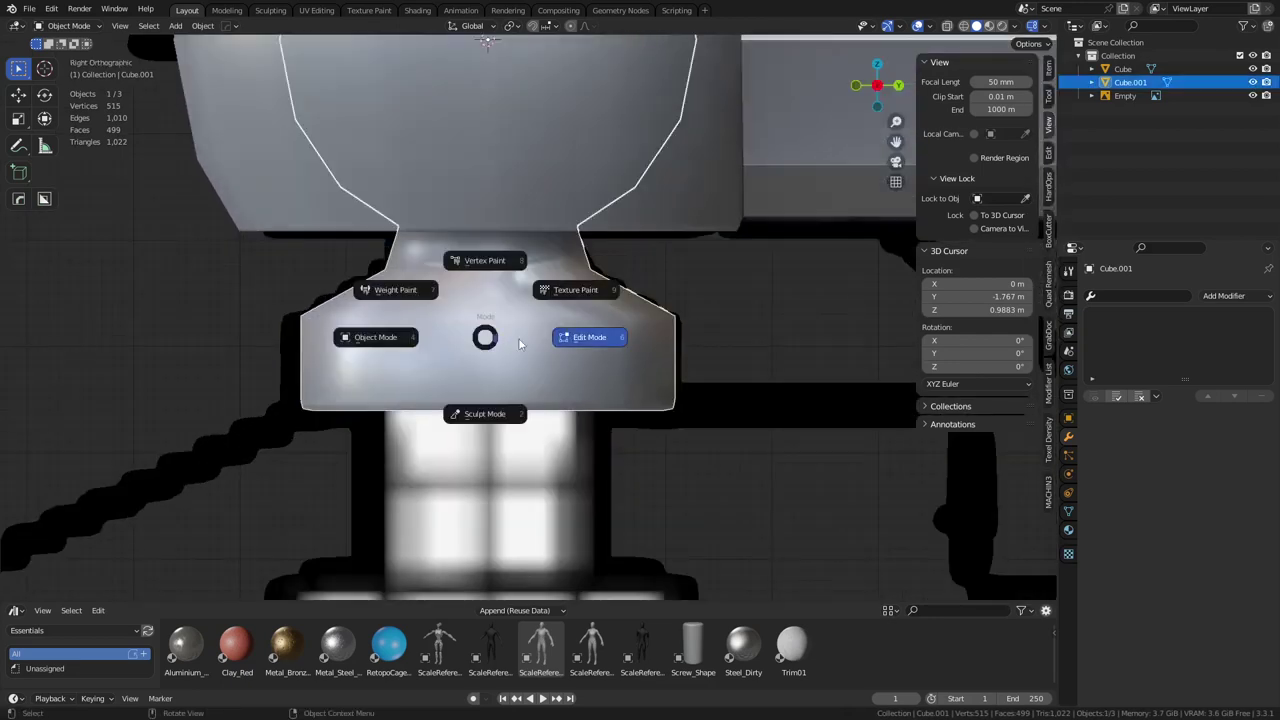
{"action": "left_click", "coordinate": [525, 344]}
{"action": "left_click", "coordinate": [572, 316], "text": "alt"}
{"action": "key", "text": "ctrl+r"}
{"action": "left_click", "coordinate": [645, 372]}
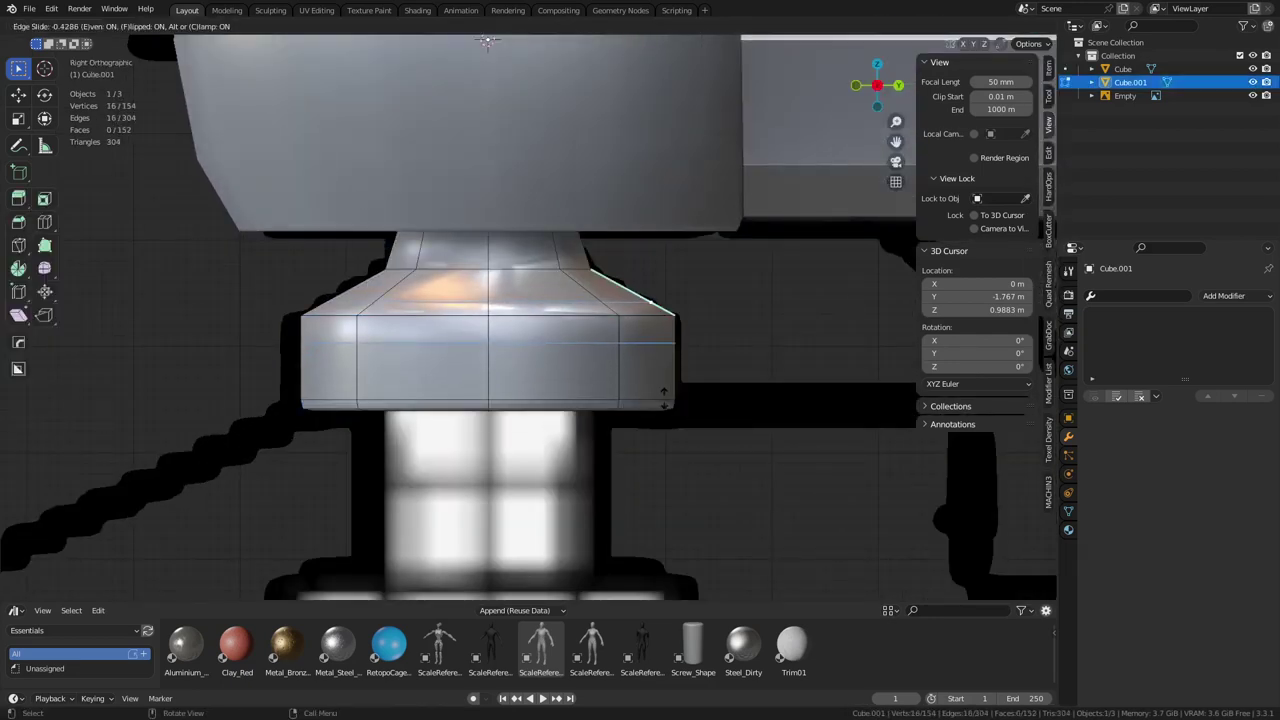
{"action": "left_click", "coordinate": [631, 380]}
Return to Object Mode and give the ball stud a level 2 Subdivision modifier
{"action": "key", "text": "ctrl+Tab"}
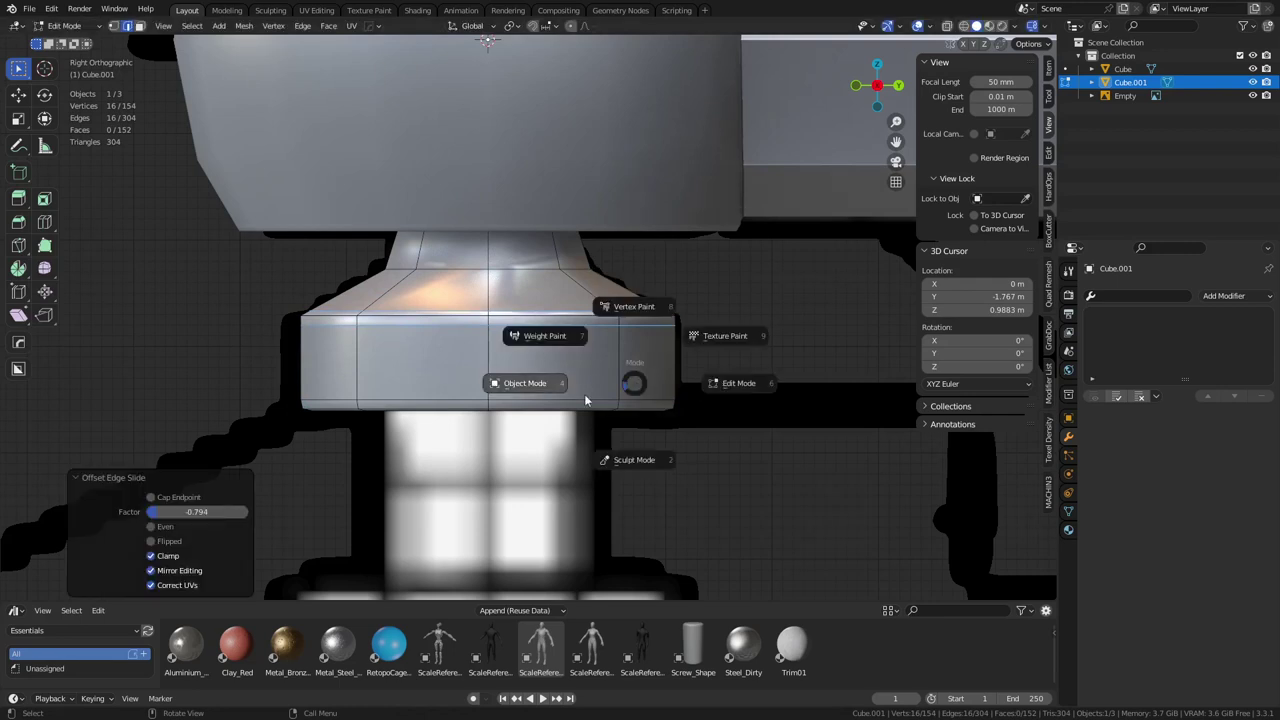
{"action": "key", "text": "ctrl+Tab"}
{"action": "left_click", "coordinate": [528, 388]}
{"action": "key", "text": "ctrl+2"}
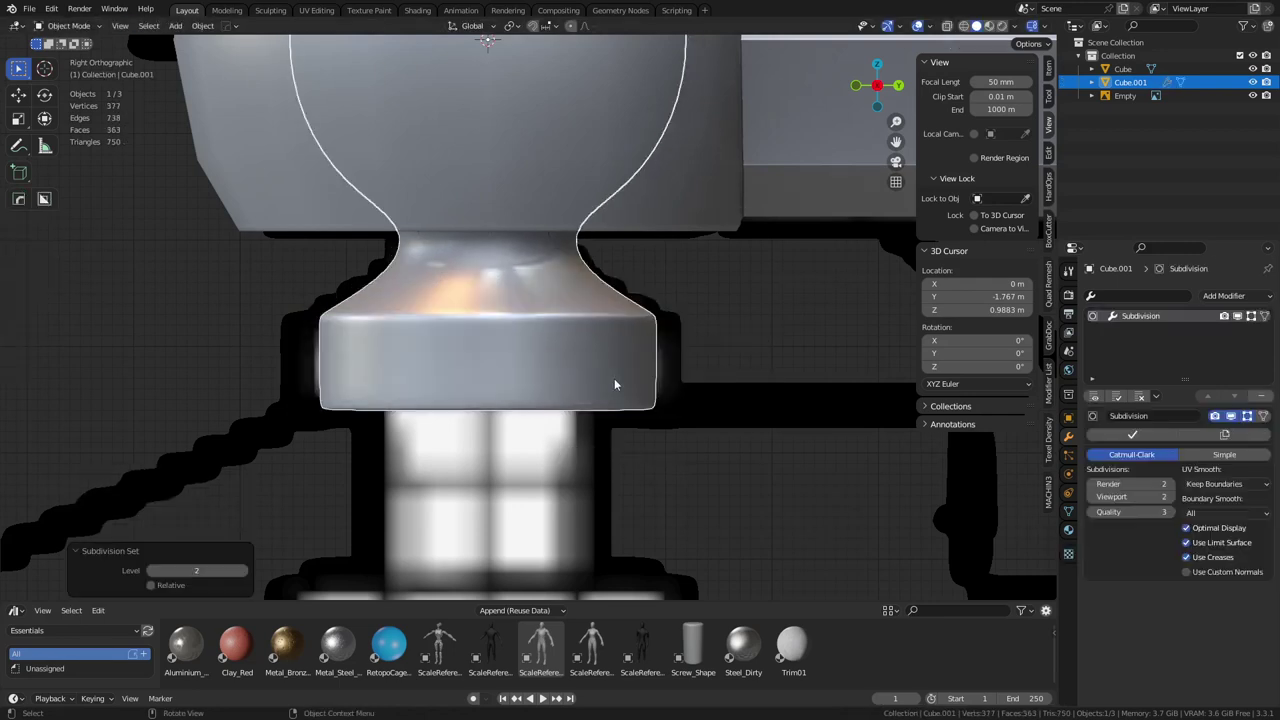
{"action": "key", "text": "ctrl+1"}
Give the socket body a level 2 Subdivision modifier and shade it smooth
{"action": "left_click", "coordinate": [661, 230]}
{"action": "key", "text": "ctrl+2"}
{"action": "right_click", "coordinate": [715, 266]}
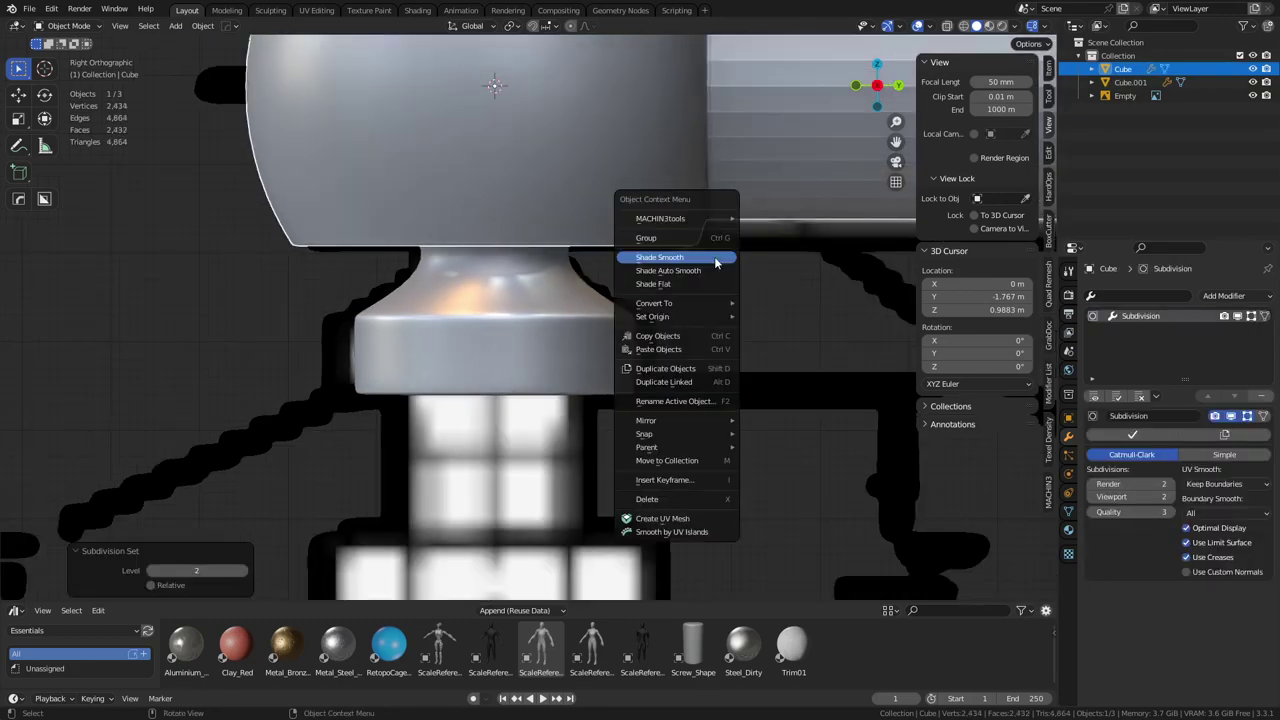
{"action": "left_click", "coordinate": [712, 260]}
Select the four underside faces of the ball stud's collar in Edit Mode and return to the right view
{"action": "left_click", "coordinate": [598, 344]}
{"action": "scroll", "coordinate": [667, 327], "scroll_direction": "down", "scroll_amount": 4}
{"action": "mouse_move", "coordinate": [667, 323]}
{"action": "middle_mouse_down", "text": "shift"}
{"action": "mouse_move", "coordinate": [640, 384]}
{"action": "mouse_move", "coordinate": [680, 413]}
{"action": "mouse_move", "coordinate": [513, 418]}
{"action": "mouse_move", "coordinate": [508, 434]}
{"action": "mouse_move", "coordinate": [506, 403]}
{"action": "mouse_move", "coordinate": [539, 410]}
{"action": "mouse_move", "coordinate": [614, 390]}
{"action": "mouse_move", "coordinate": [556, 419]}
{"action": "mouse_move", "coordinate": [658, 280]}
{"action": "middle_mouse_up", "text": "shift"}
{"action": "left_click", "coordinate": [641, 386]}
{"action": "scroll", "coordinate": [600, 268], "scroll_direction": "up", "scroll_amount": 3}
{"action": "left_click", "coordinate": [515, 228]}
{"action": "key", "text": "Tab"}
{"action": "key", "text": "Tab"}
{"action": "middle_click_drag", "start_coordinate": [514, 234], "coordinate": [494, 266]}
{"action": "left_click", "coordinate": [494, 266]}
{"action": "left_click", "coordinate": [557, 329], "text": "shift"}
{"action": "left_click", "coordinate": [470, 328], "text": "shift"}
{"action": "left_click", "coordinate": [565, 228], "text": "shift"}
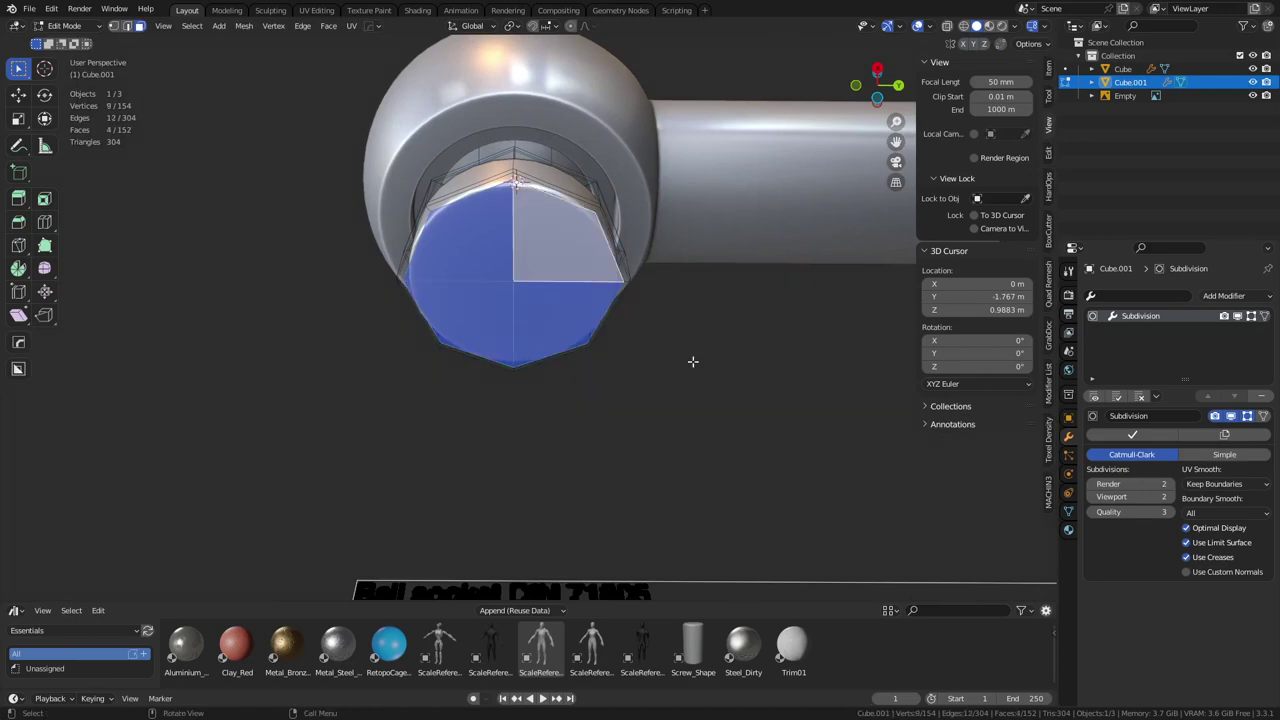
{"action": "key", "text": "KP_3"}
{"action": "scroll", "coordinate": [686, 423], "scroll_direction": "up", "scroll_amount": 3}
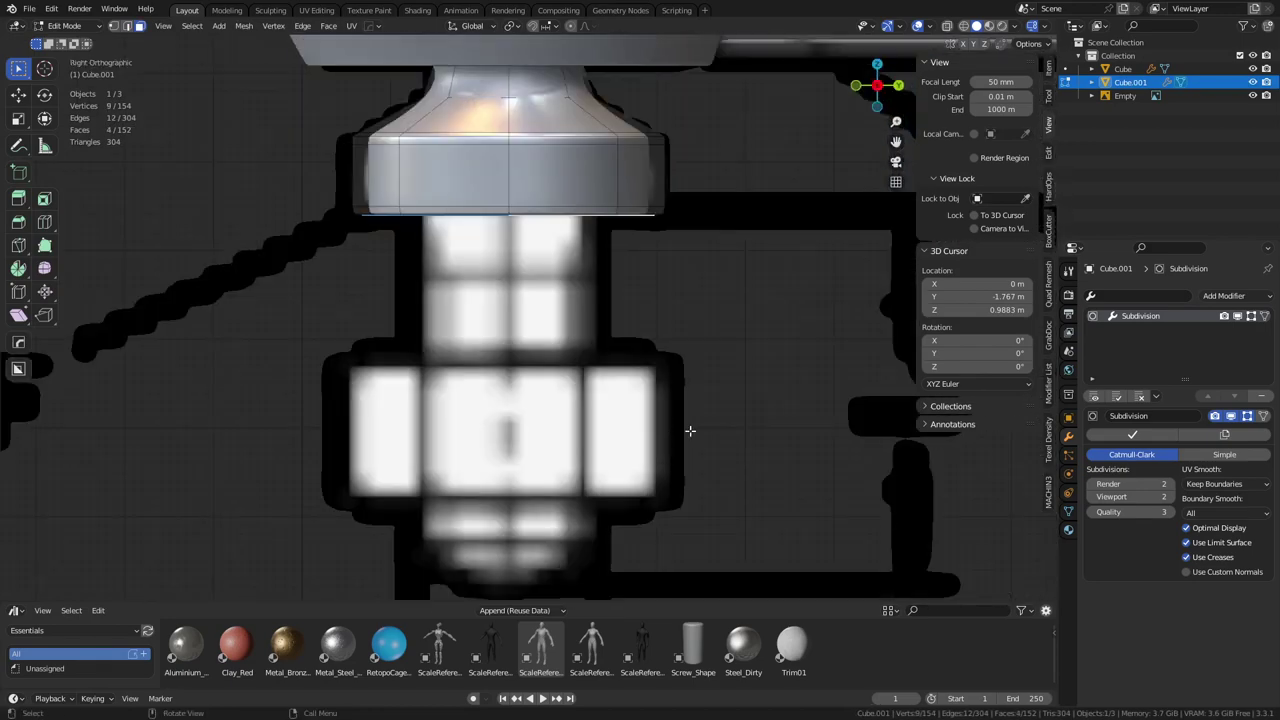
Extrude the collar's underside about 0.007 m, scale it to 0.679 for the shank, and raise it about 0.005 m along Z
{"action": "key", "text": "e"}
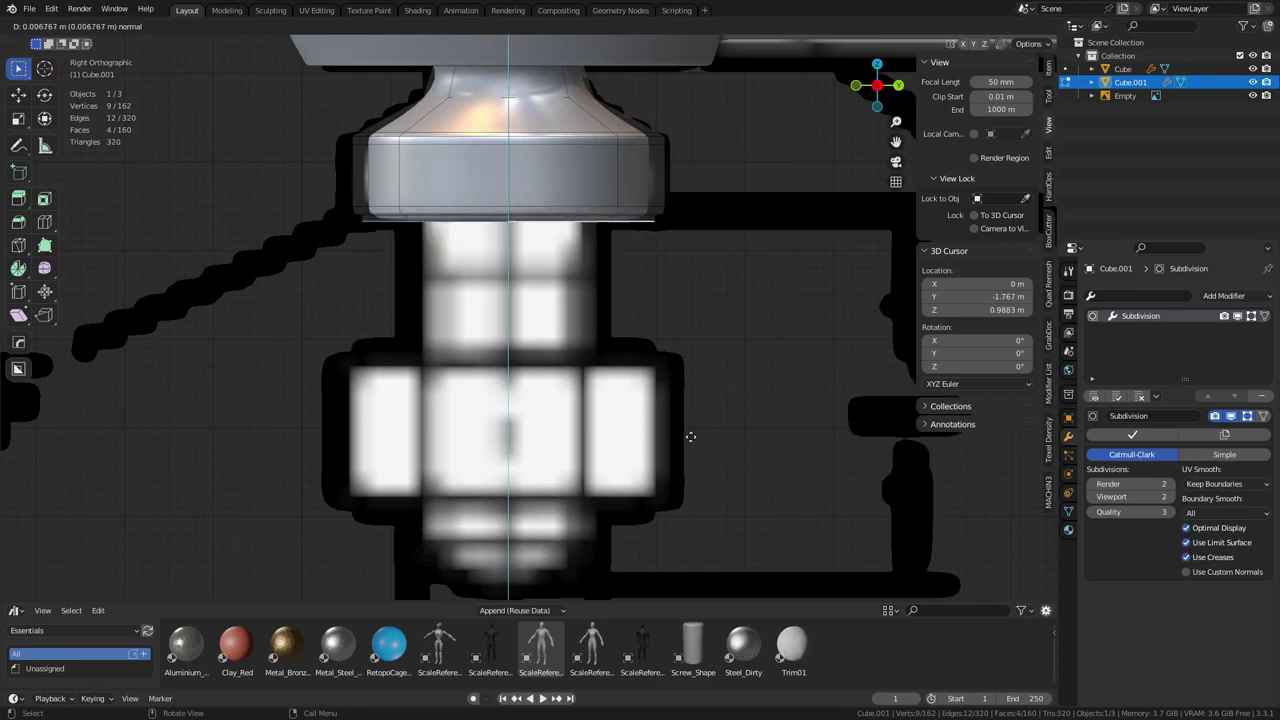
{"action": "left_click", "coordinate": [690, 436]}
{"action": "key", "text": "s"}
{"action": "left_click", "coordinate": [775, 445]}
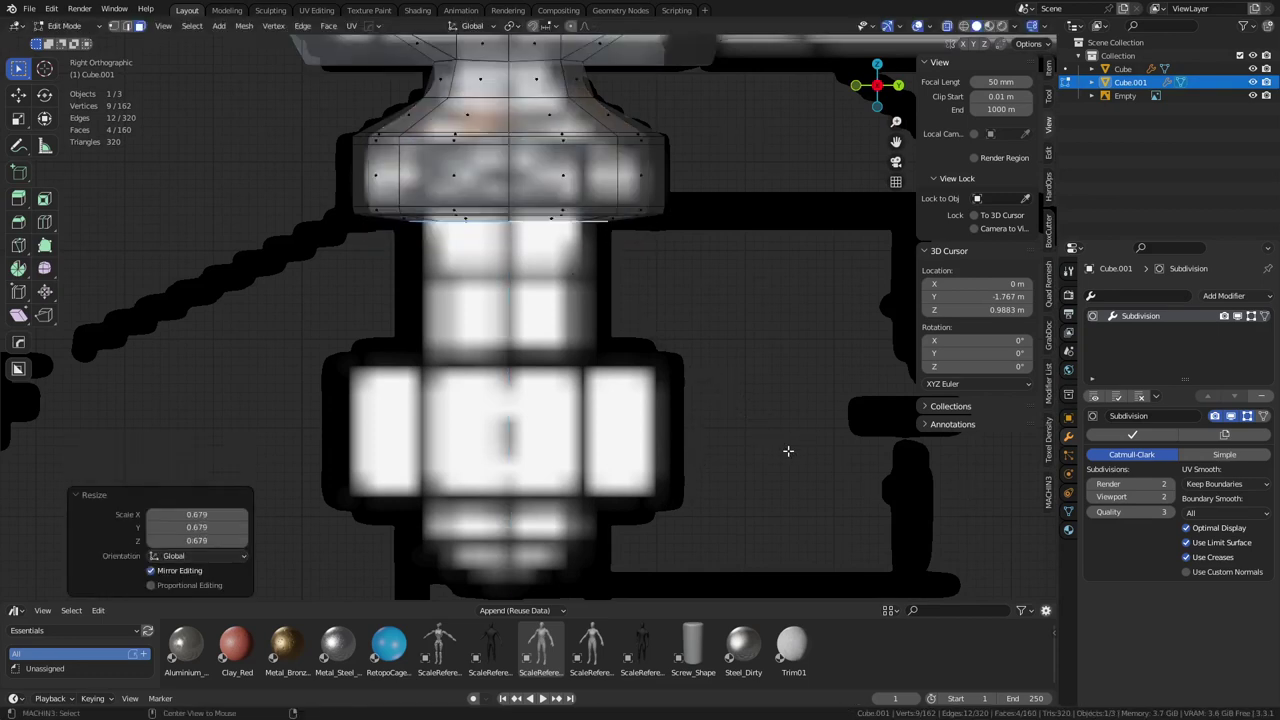
{"action": "key", "text": "g"}
{"action": "key", "text": "z"}
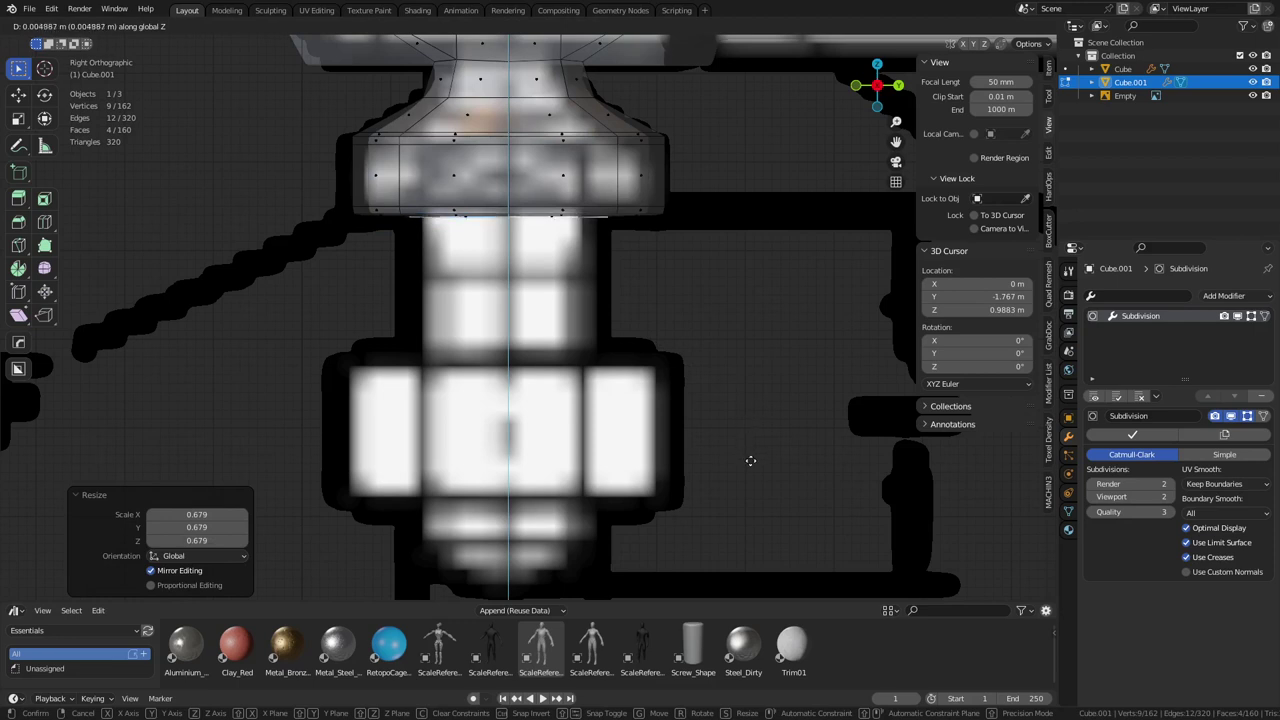
{"action": "left_click", "coordinate": [750, 460]}
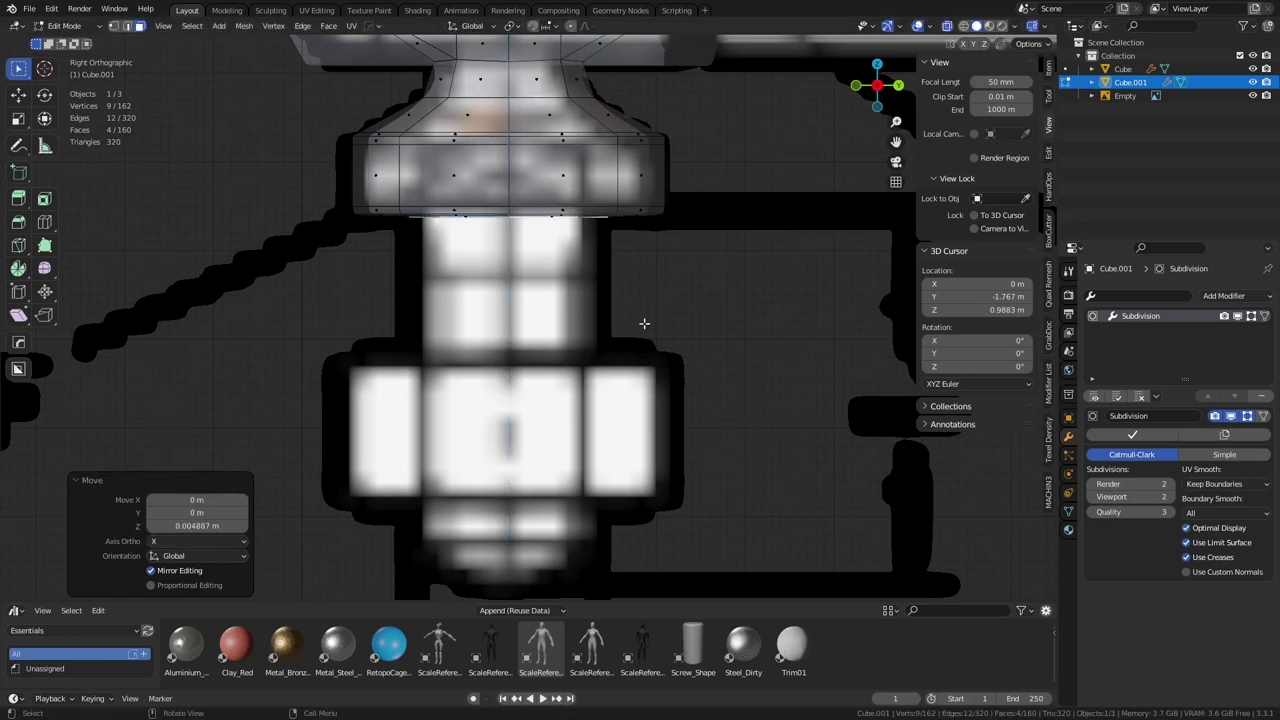
Extrude the shank down about 0.356 m along Z and lower its end a further 0.0043 m to match the drawing
{"action": "key", "text": "e"}
{"action": "key", "text": "z"}
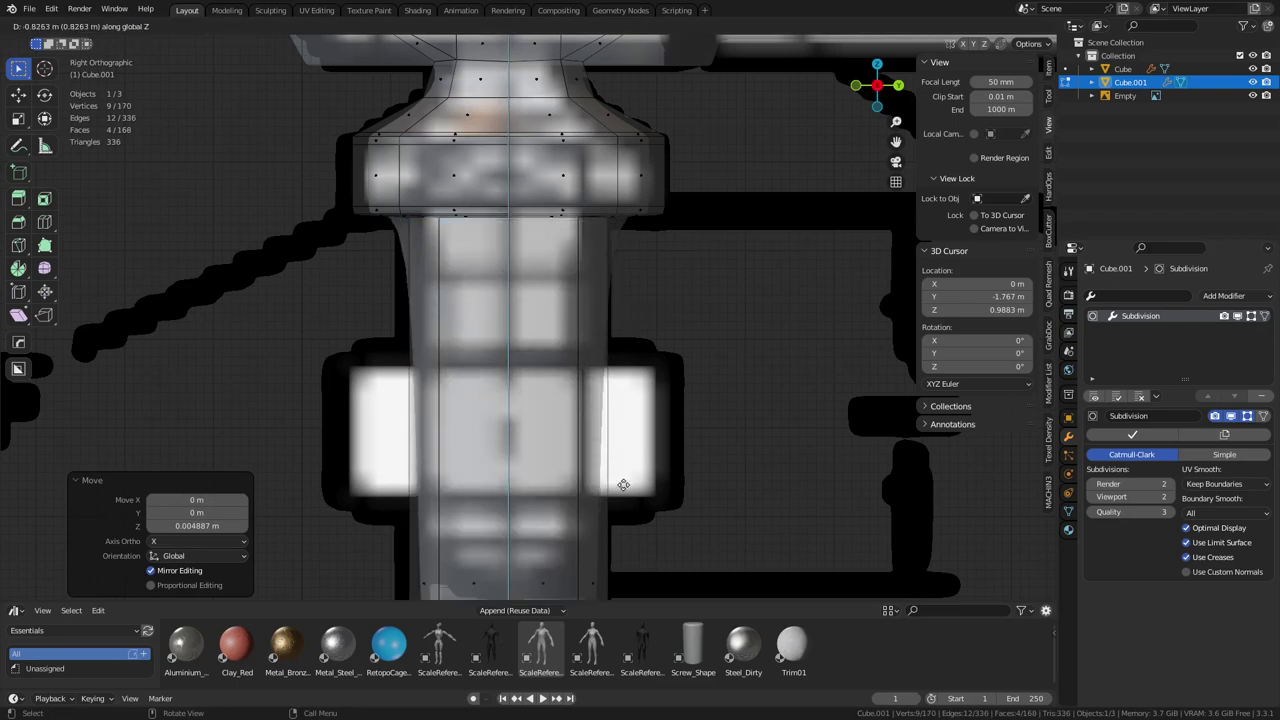
{"action": "left_click", "coordinate": [592, 67]}
{"action": "scroll", "coordinate": [620, 314], "scroll_direction": "down", "scroll_amount": 2}
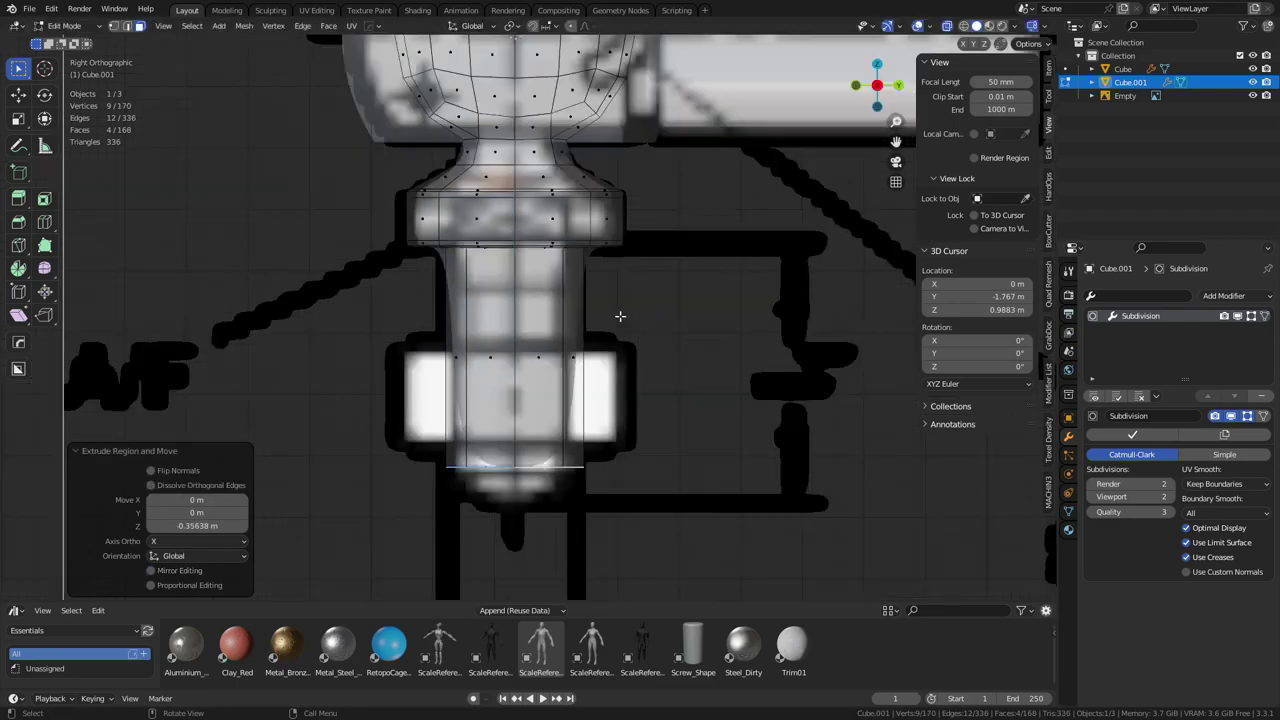
{"action": "middle_click_drag", "start_coordinate": [600, 490], "coordinate": [600, 341], "text": "shift"}
{"action": "scroll", "coordinate": [580, 362], "scroll_direction": "up", "scroll_amount": 1}
{"action": "scroll", "coordinate": [581, 362], "scroll_direction": "up", "scroll_amount": 3}
{"action": "key", "text": "g"}
{"action": "key", "text": "z"}
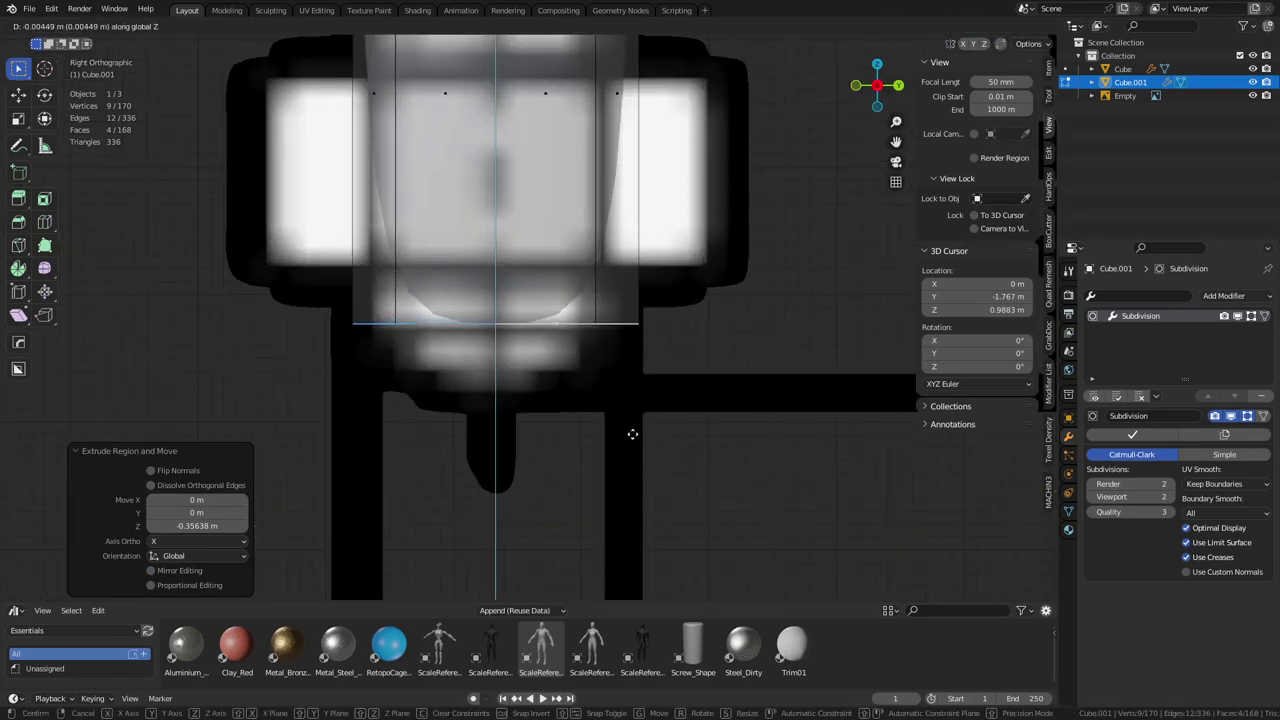
{"action": "left_click", "coordinate": [632, 404]}
Extrude the shank's end down to the drawn tip and scale it to 0.457 to form the taper
{"action": "key", "text": "e"}
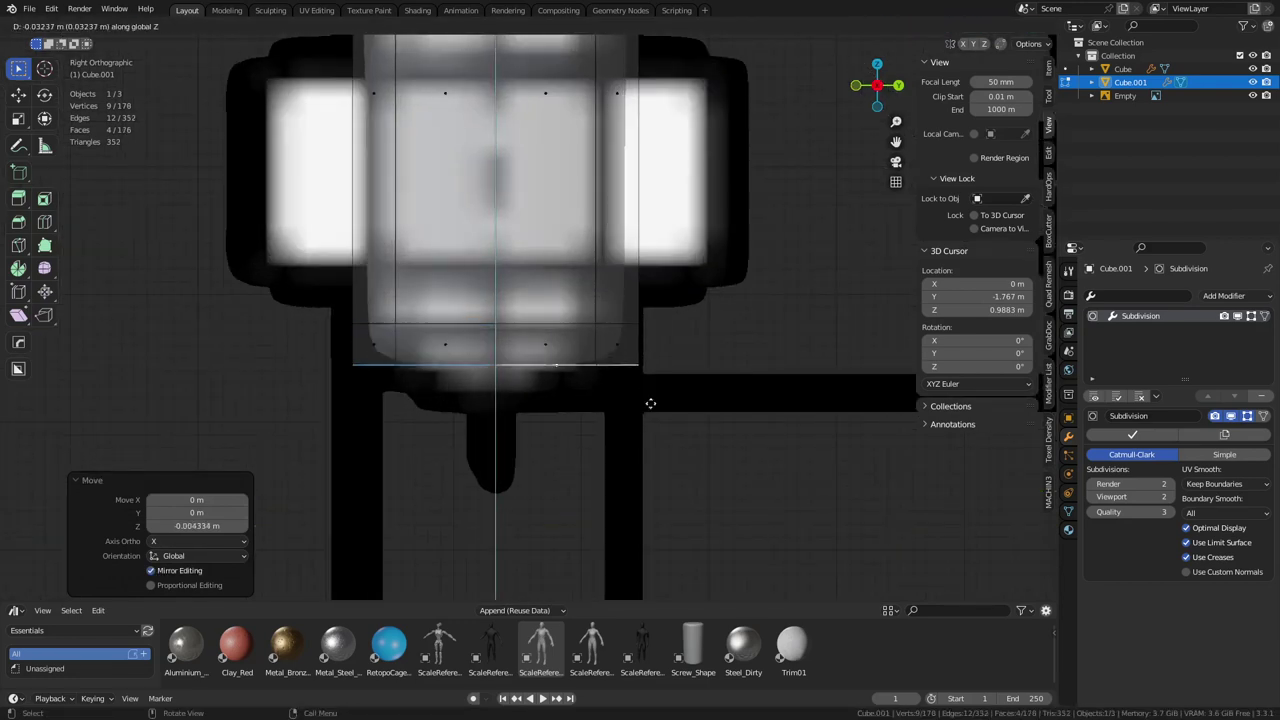
{"action": "left_click", "coordinate": [664, 438]}
{"action": "key", "text": "s"}
{"action": "left_click", "coordinate": [666, 517]}
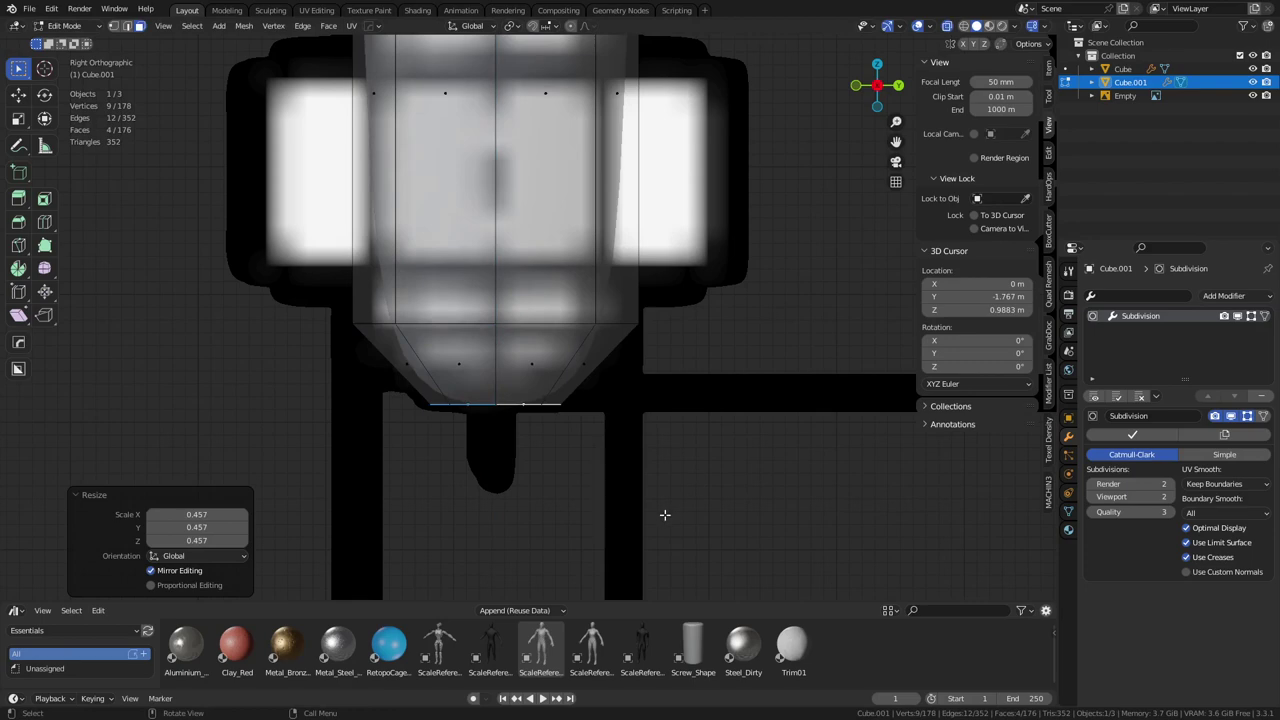
{"action": "mouse_move", "coordinate": [666, 517]}
{"action": "middle_mouse_down"}
{"action": "mouse_move", "coordinate": [669, 389]}
{"action": "mouse_move", "coordinate": [629, 459]}
{"action": "mouse_move", "coordinate": [716, 442]}
{"action": "middle_mouse_up"}
{"action": "key", "text": "alt+z"}
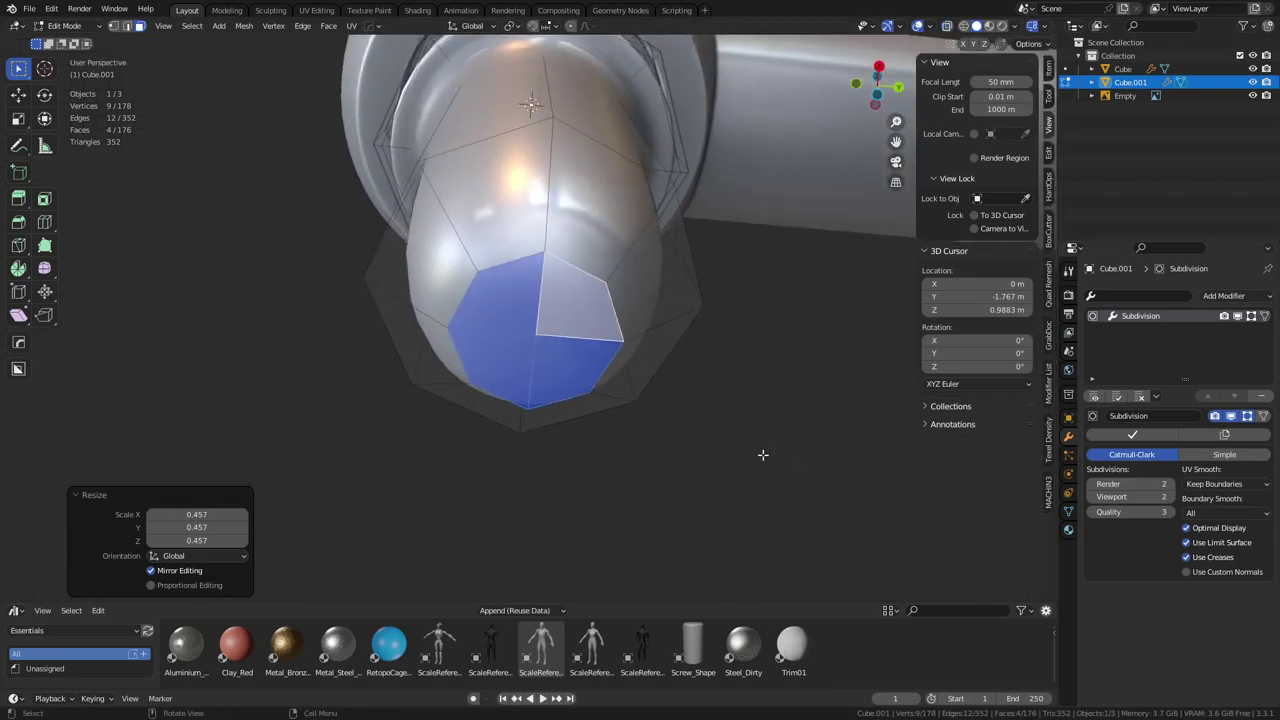
{"action": "key", "text": "i"}
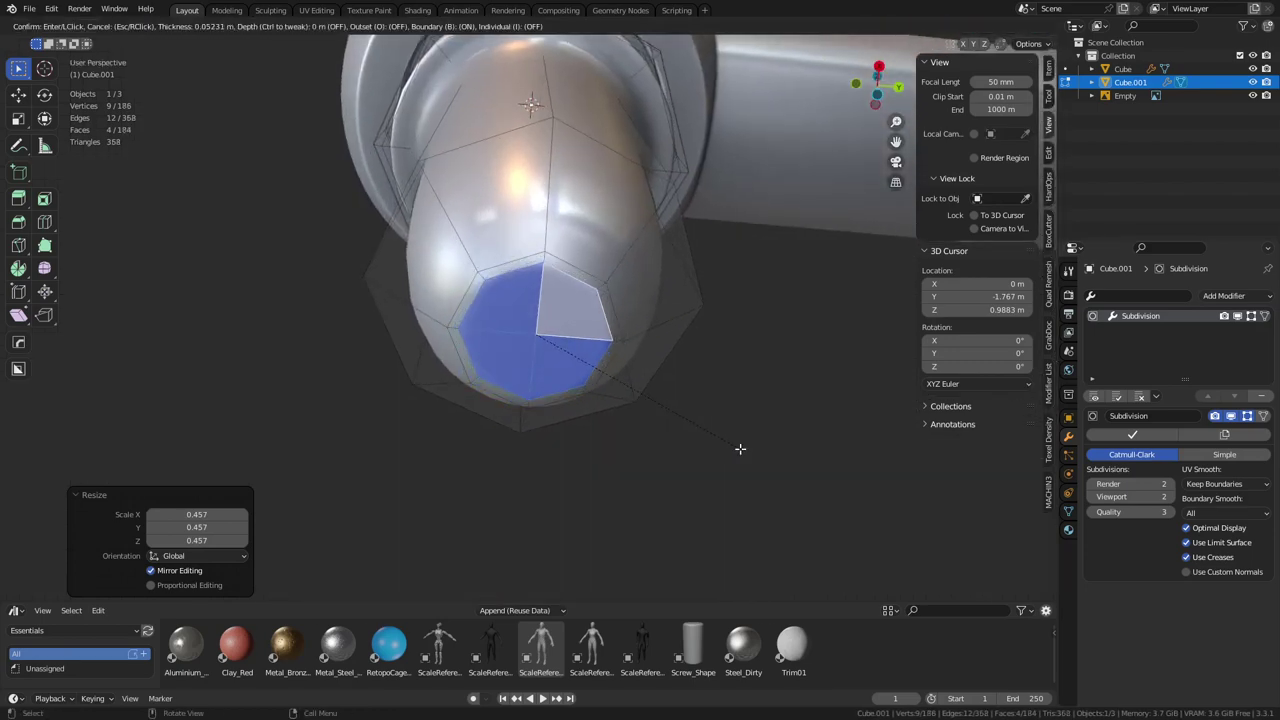
{"action": "key", "text": "Escape"}
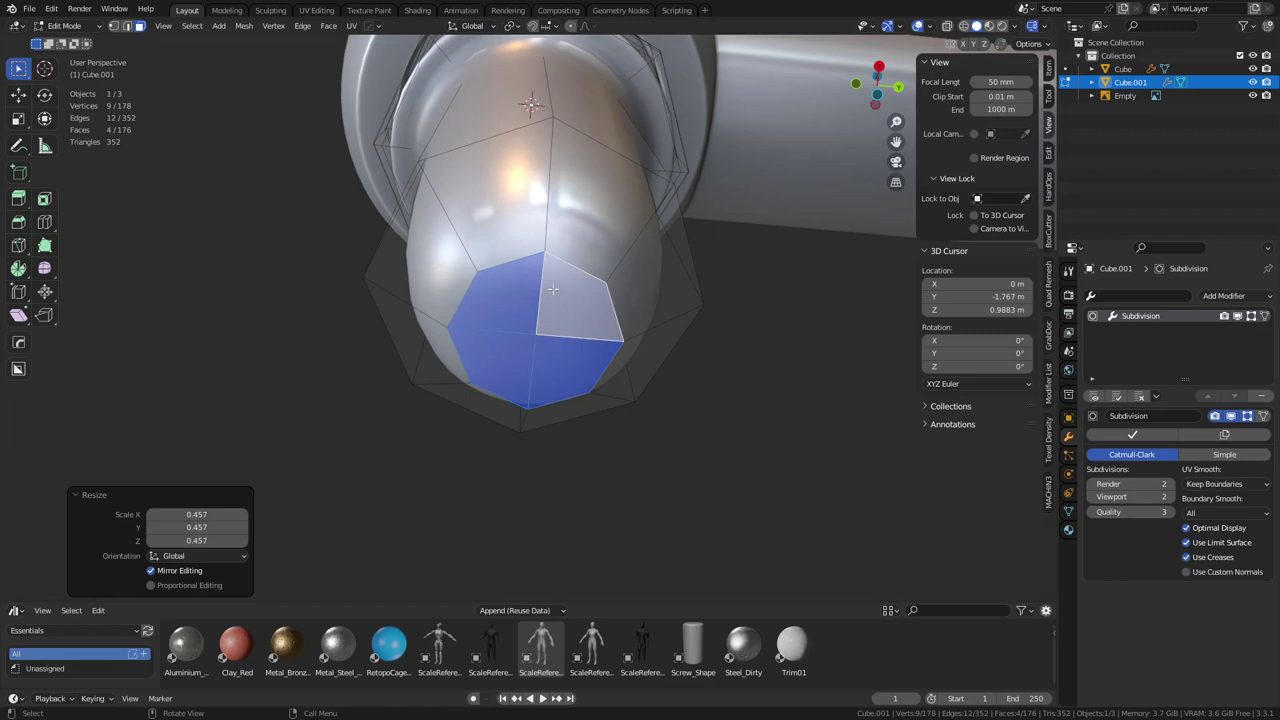
{"action": "key", "text": "ctrl+2"}
{"action": "scroll", "coordinate": [697, 470], "scroll_direction": "up", "scroll_amount": 1}
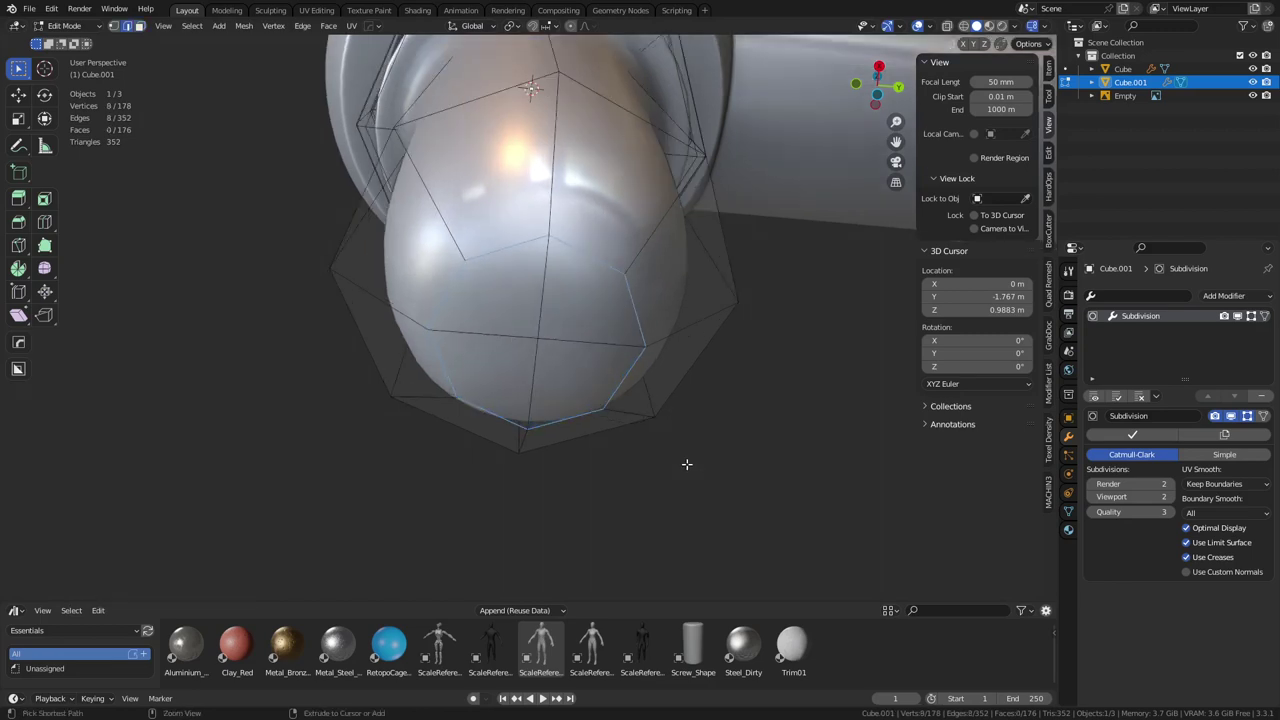
{"action": "key", "text": "ctrl+b"}
{"action": "key", "text": "Escape"}
Select the four end faces of the ball stud's taper and inset them about 0.059 m
{"action": "key", "text": "3"}
{"action": "left_click", "coordinate": [496, 376]}
{"action": "left_click", "coordinate": [592, 328], "text": "ctrl+shift"}
{"action": "key", "text": "i"}
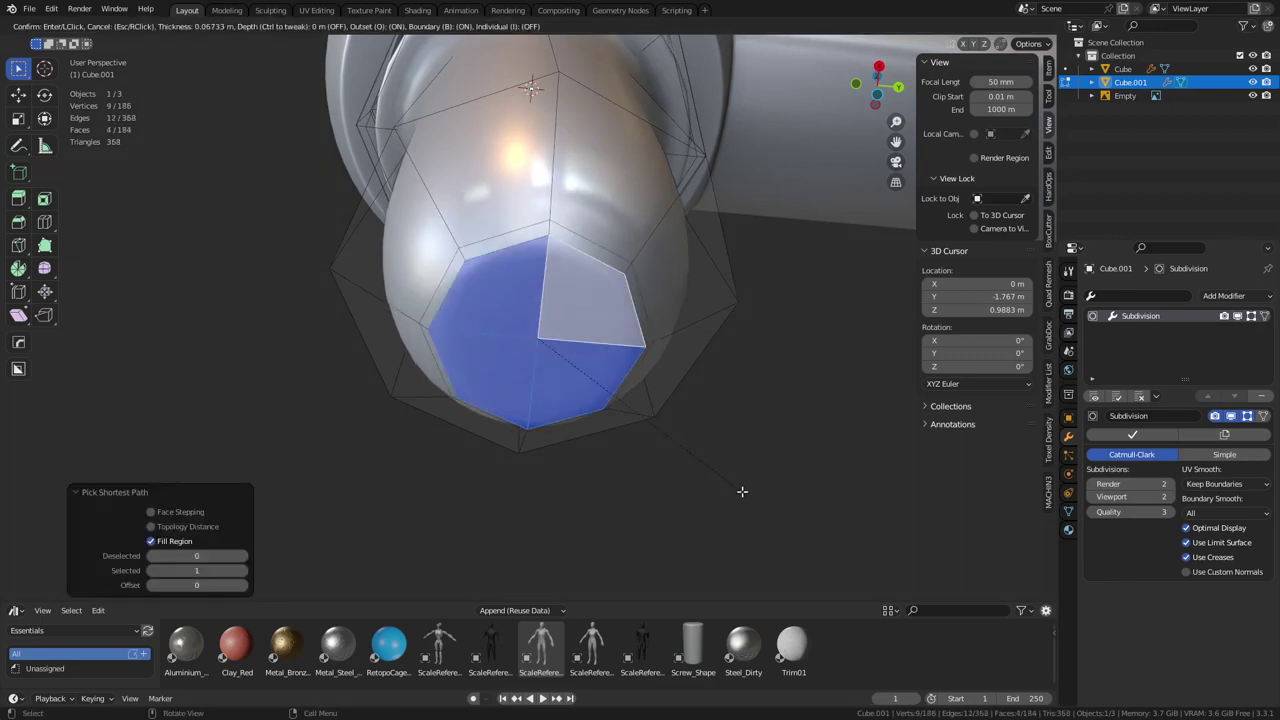
{"action": "key", "text": "o"}
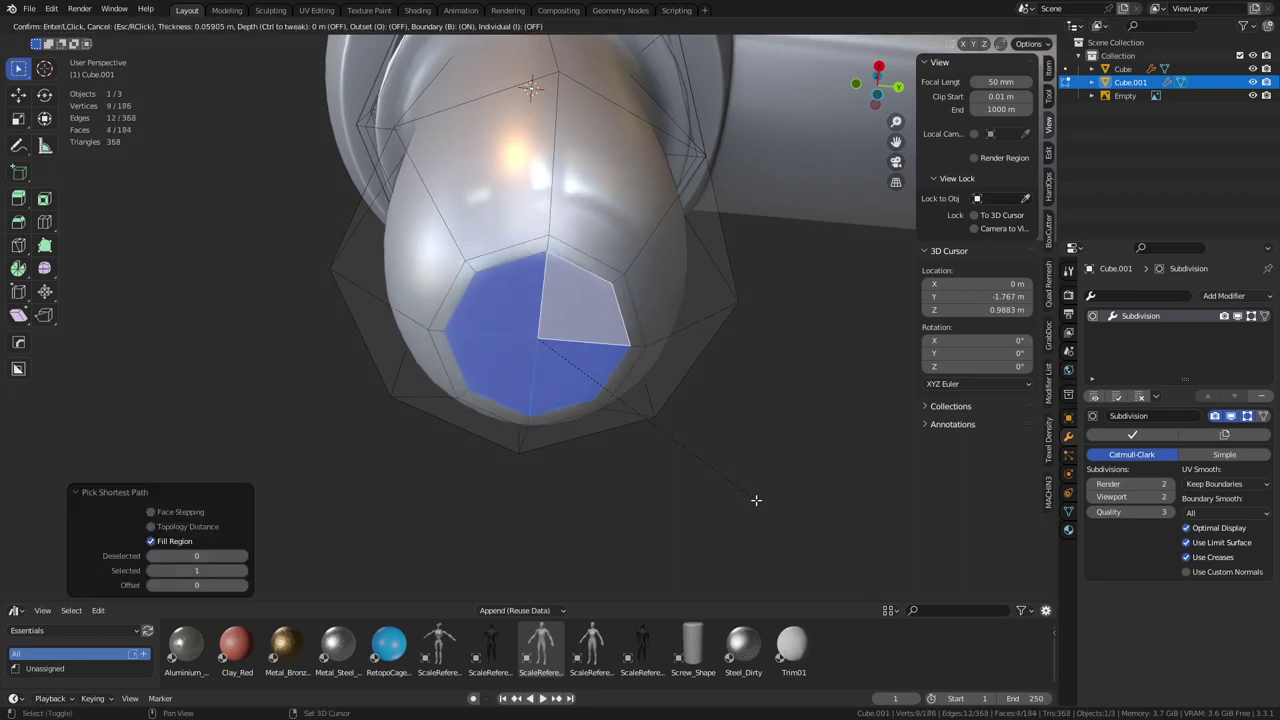
{"action": "left_click", "coordinate": [756, 500]}
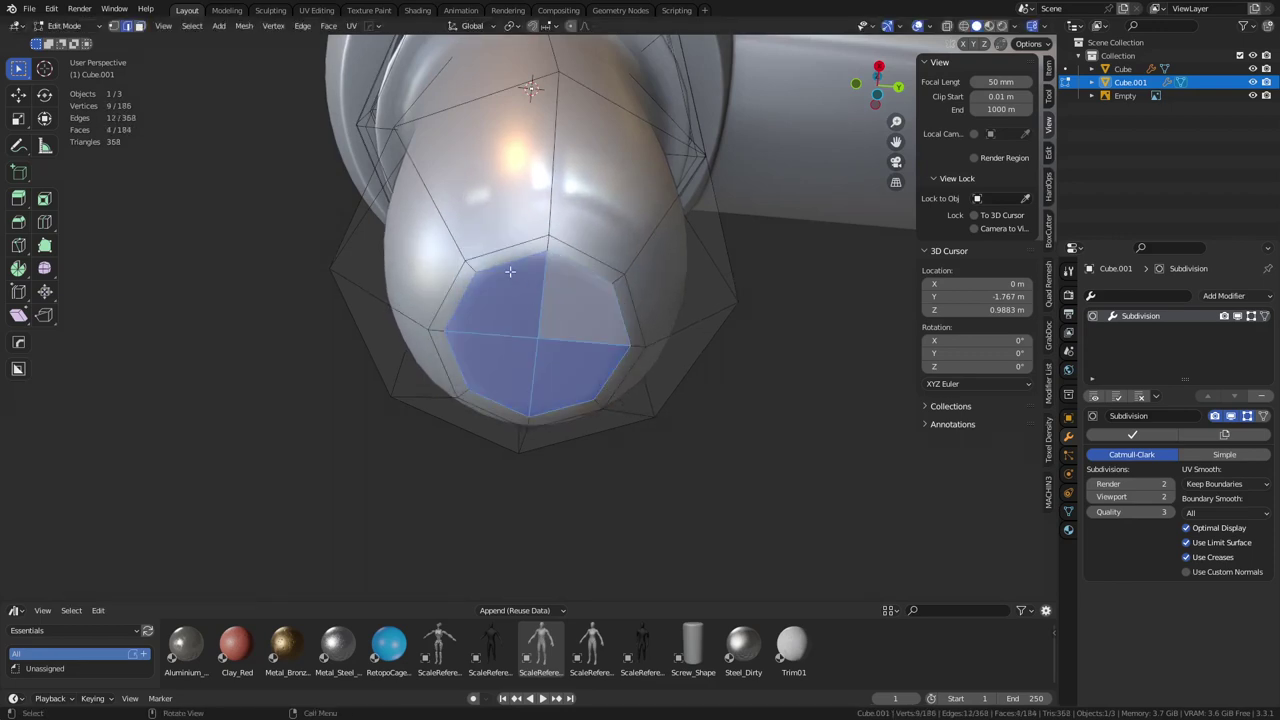
Offset support edge loops to both sides of the rim around the stud's flat tip
{"action": "key", "text": "ctrl+r"}
{"action": "left_click", "coordinate": [753, 476]}
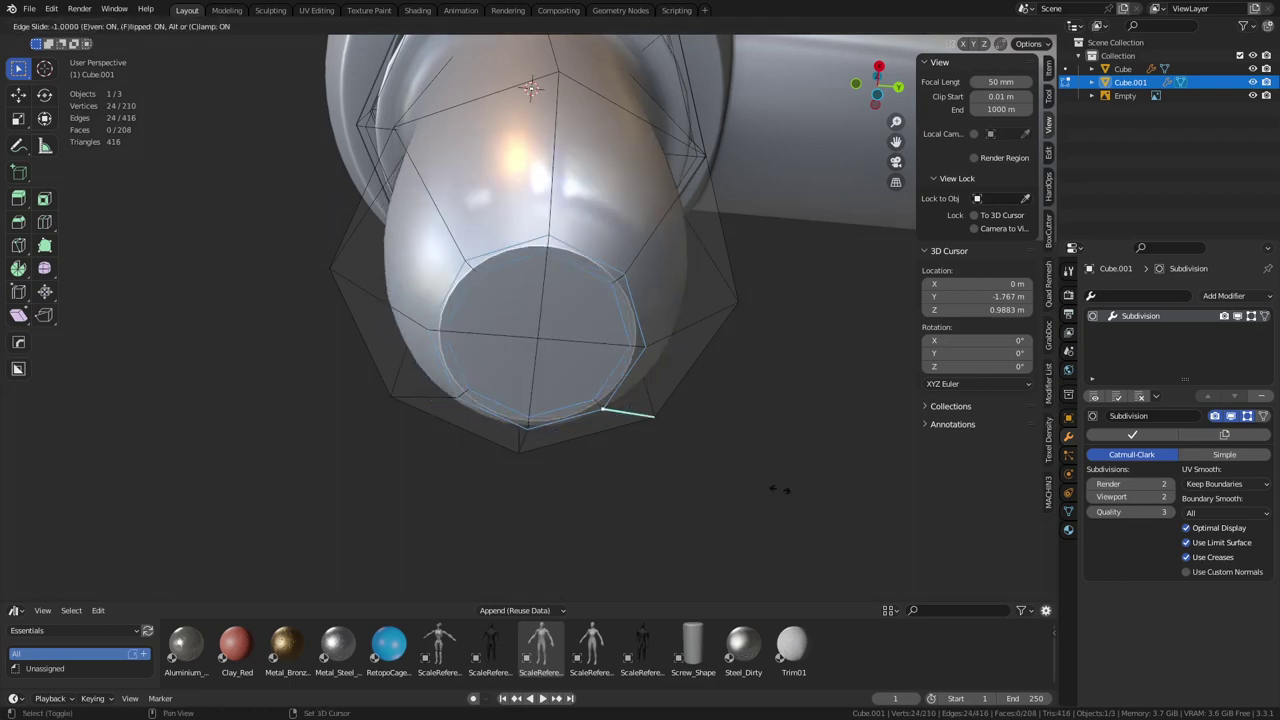
{"action": "left_click", "coordinate": [860, 516]}
Select the edge loop where the taper meets the shank and offset support loops to both sides with a factor of -0.970
{"action": "middle_click_drag", "start_coordinate": [615, 346], "coordinate": [632, 490]}
{"action": "left_click", "coordinate": [546, 268], "text": "alt"}
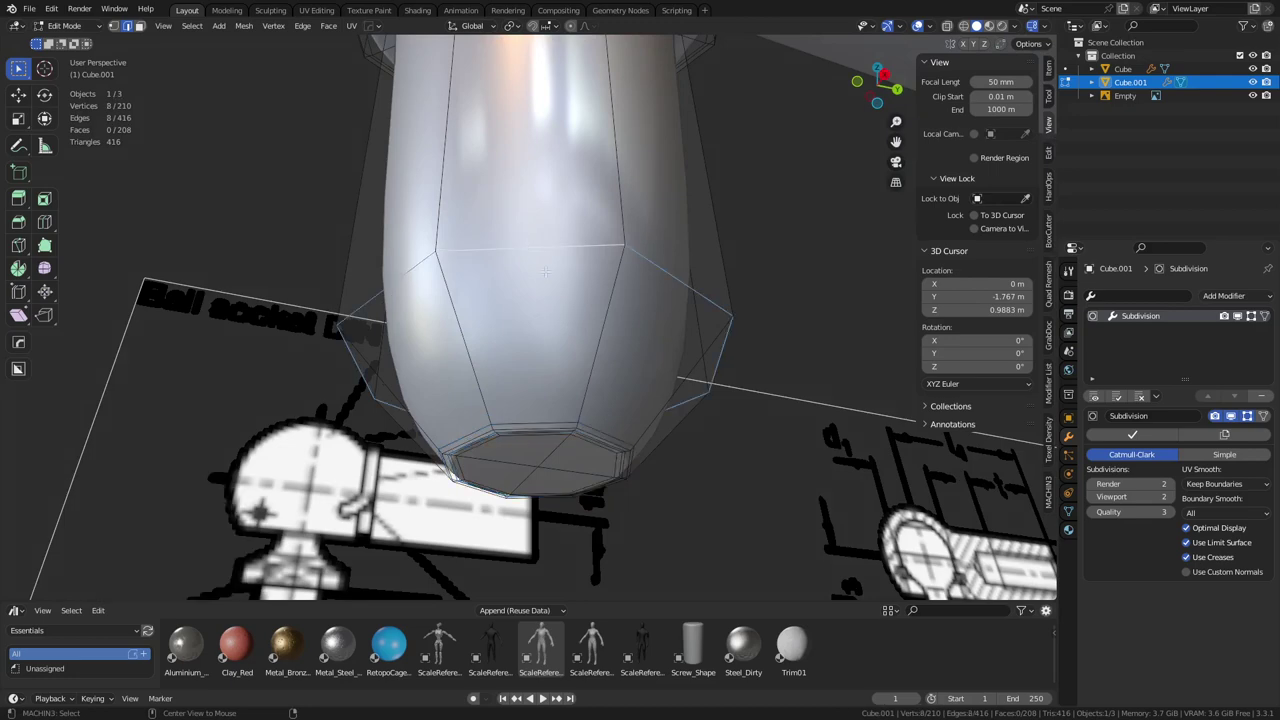
{"action": "key", "text": "ctrl+r"}
{"action": "left_click", "coordinate": [545, 271]}
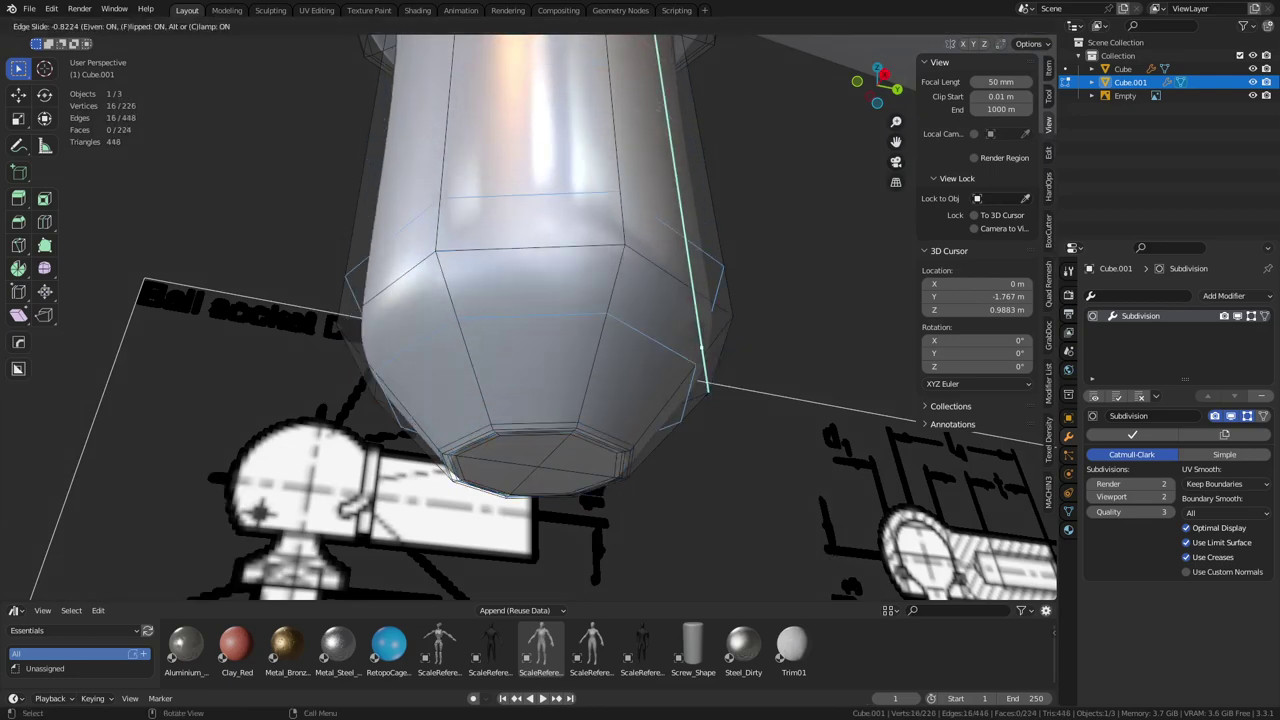
{"action": "left_click", "coordinate": [913, 6]}
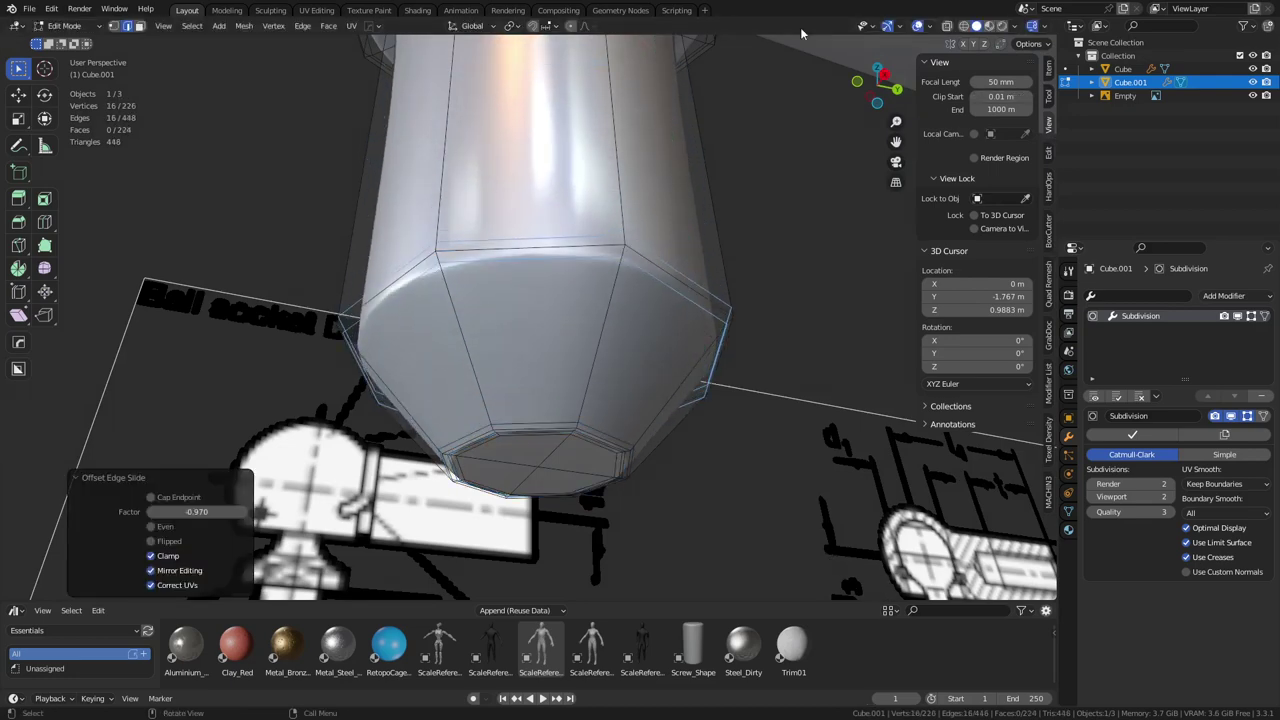
Hide the subdivision in Edit Mode and offset support loops to both sides of the edge where the shank meets the collar
{"action": "middle_click_drag", "start_coordinate": [765, 190], "coordinate": [745, 400], "text": "shift"}
{"action": "middle_click_drag", "start_coordinate": [785, 170], "coordinate": [794, 351], "text": "shift"}
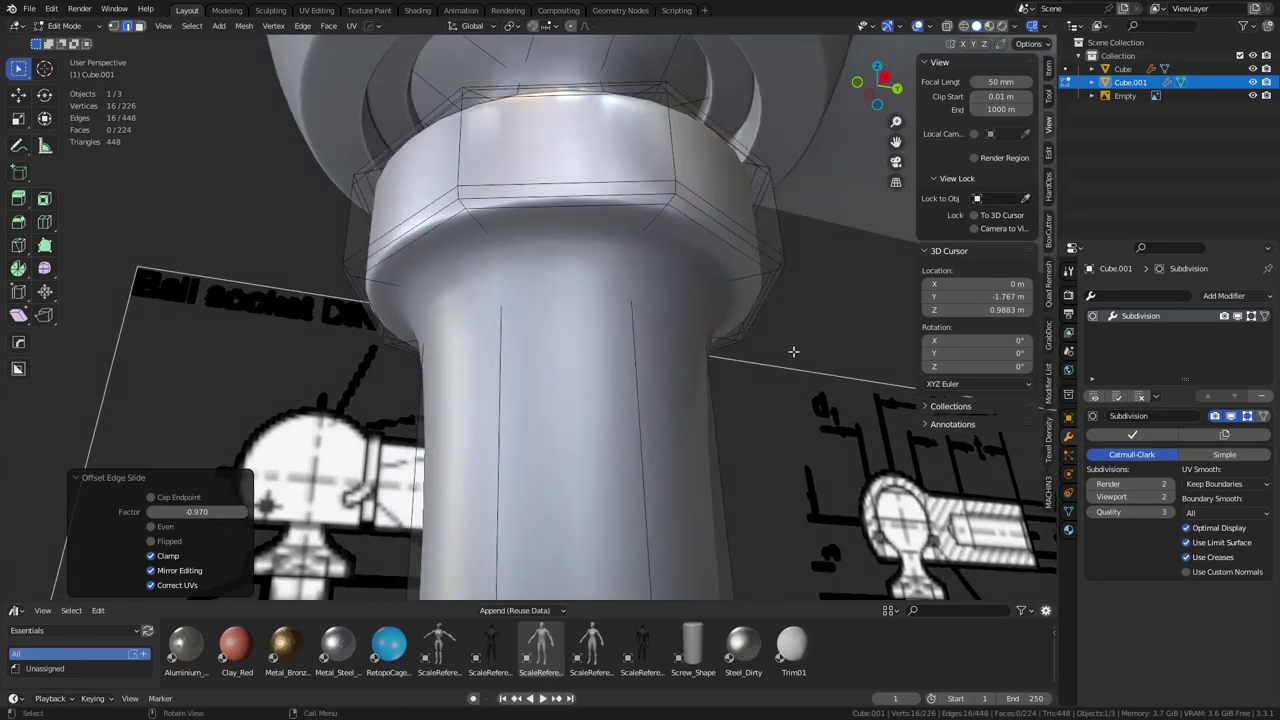
{"action": "left_click", "coordinate": [1250, 419]}
{"action": "middle_click_drag", "start_coordinate": [597, 292], "coordinate": [599, 357], "text": "shift"}
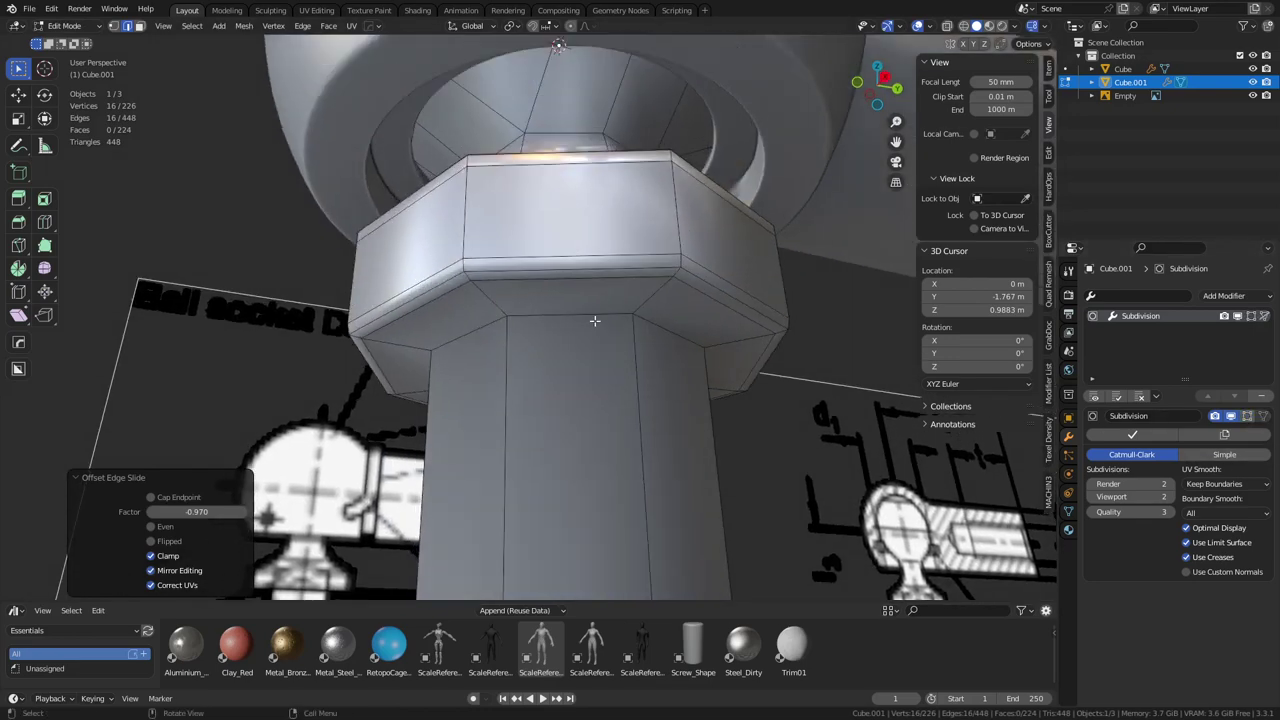
{"action": "left_click", "coordinate": [594, 320], "text": "alt"}
{"action": "middle_click_drag", "start_coordinate": [760, 420], "coordinate": [634, 374]}
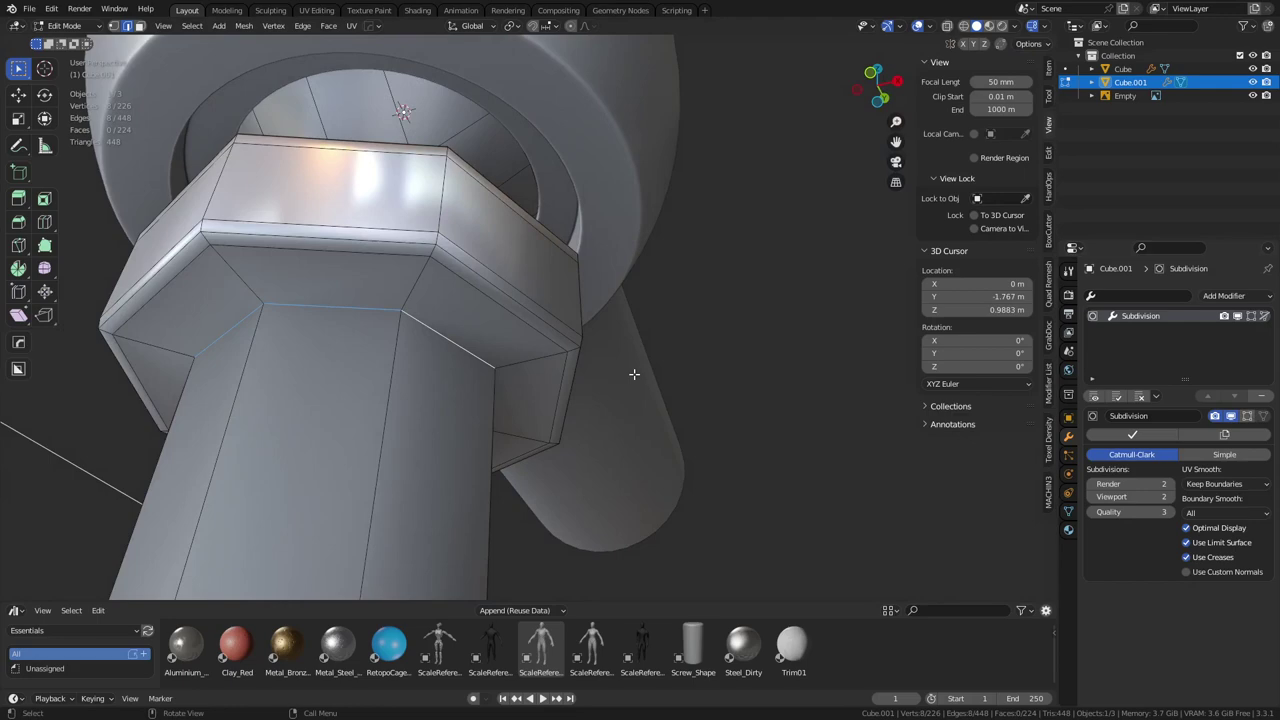
{"action": "key", "text": "ctrl+shift+r"}
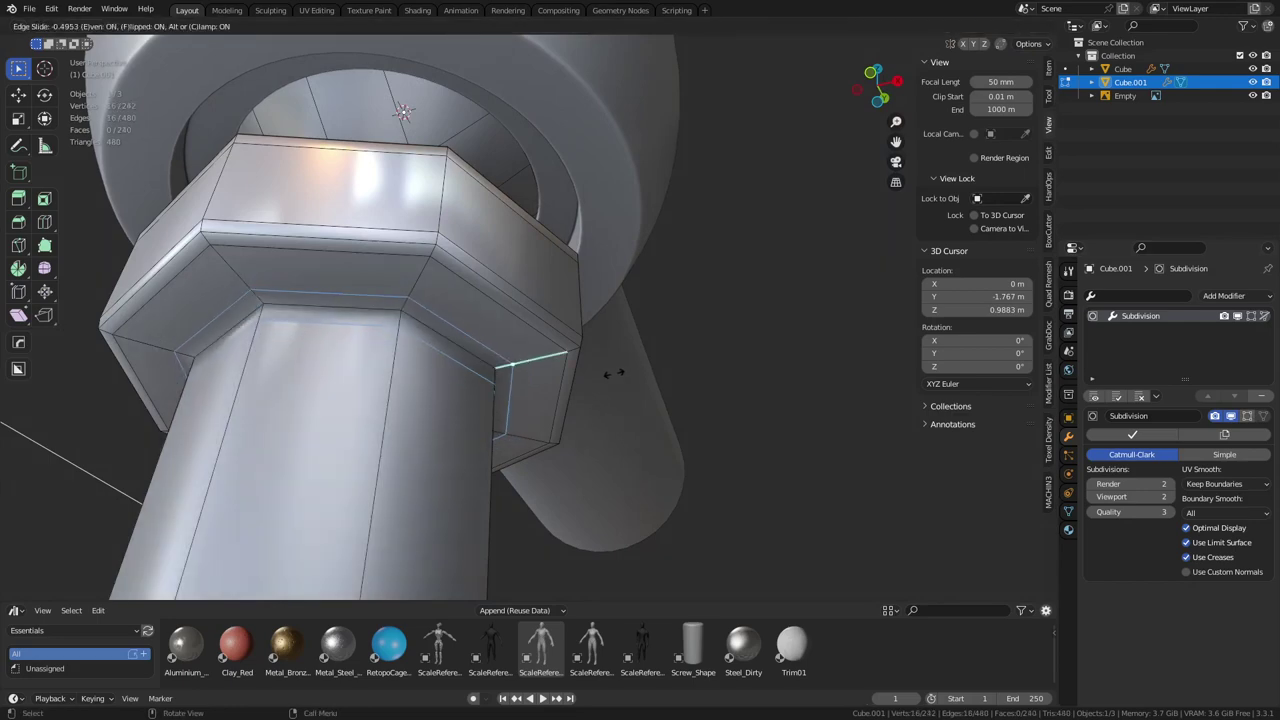
{"action": "left_click", "coordinate": [608, 373]}
Return to Object Mode, deselect the stud, compare it with the reference drawing, and show the wireframe overlay on the joint
{"action": "key", "text": "ctrl+Tab"}
{"action": "left_click", "coordinate": [537, 380]}
{"action": "left_click", "coordinate": [742, 316]}
{"action": "scroll", "coordinate": [742, 316], "scroll_direction": "down", "scroll_amount": 5}
{"action": "middle_click_drag", "start_coordinate": [740, 318], "coordinate": [566, 289]}
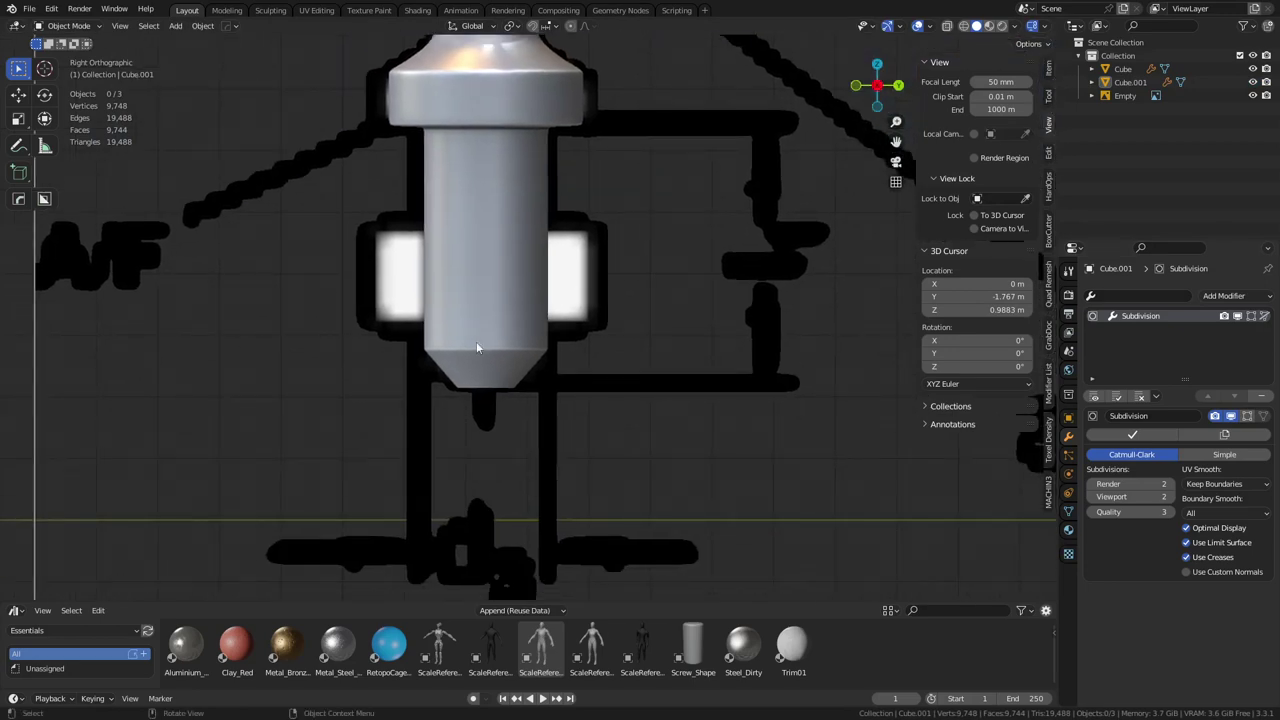
{"action": "middle_click_drag", "start_coordinate": [556, 205], "coordinate": [498, 389], "text": "shift"}
{"action": "scroll", "coordinate": [732, 430], "scroll_direction": "down", "scroll_amount": 4}
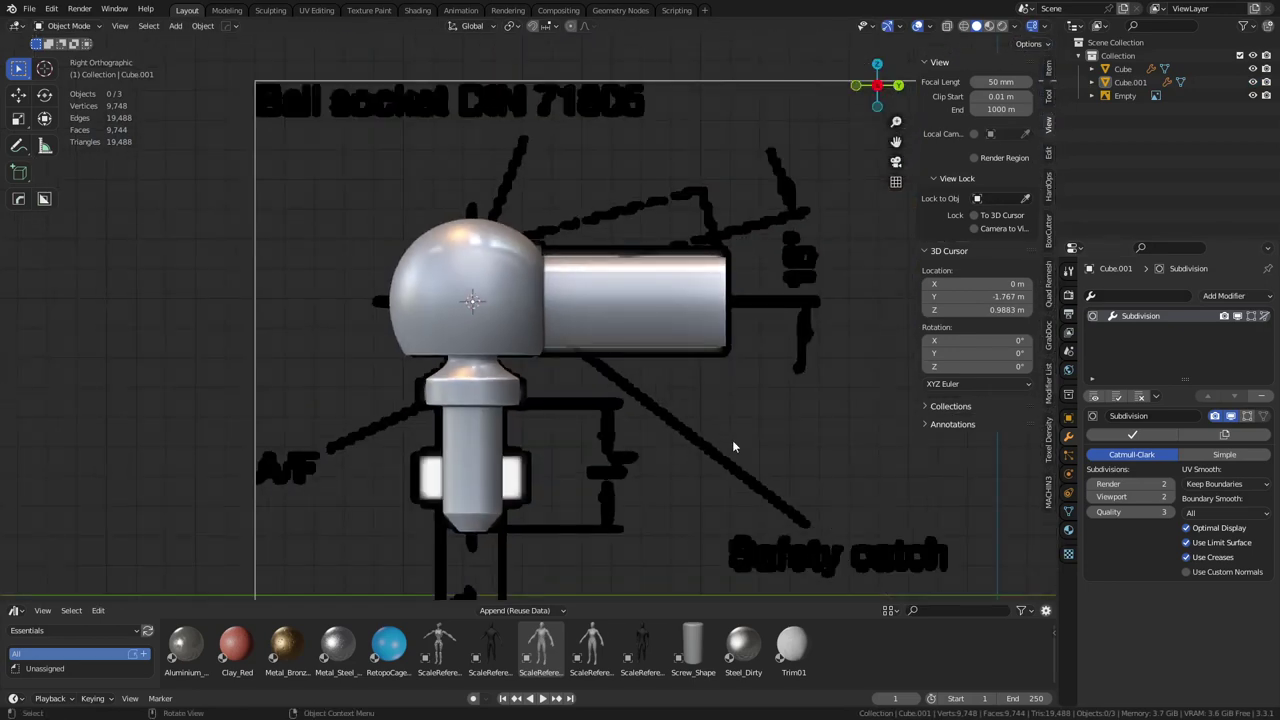
{"action": "middle_click_drag", "start_coordinate": [750, 442], "coordinate": [571, 421]}
{"action": "scroll", "coordinate": [571, 421], "scroll_direction": "up", "scroll_amount": 3}
{"action": "key", "text": "shift+w"}
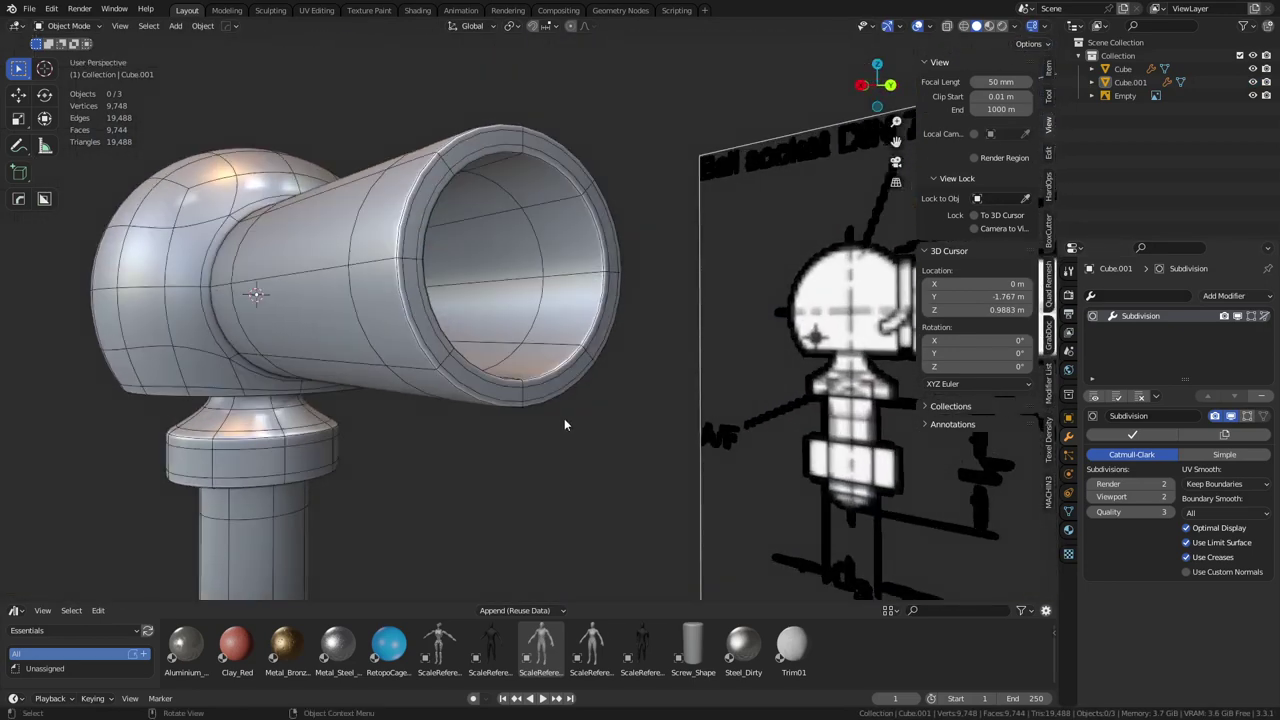
Enable X-ray in the right view and add a cylinder with 6 vertices for the hex nut
{"action": "middle_click_drag", "start_coordinate": [385, 510], "coordinate": [600, 385], "text": "shift"}
{"action": "middle_click_drag", "start_coordinate": [570, 390], "coordinate": [672, 312], "text": "shift"}
{"action": "scroll", "coordinate": [555, 280], "scroll_direction": "up", "scroll_amount": 4}
{"action": "key", "text": "alt+z"}
{"action": "scroll", "coordinate": [721, 409], "scroll_direction": "down", "scroll_amount": 7}
{"action": "key", "text": "shift+a"}
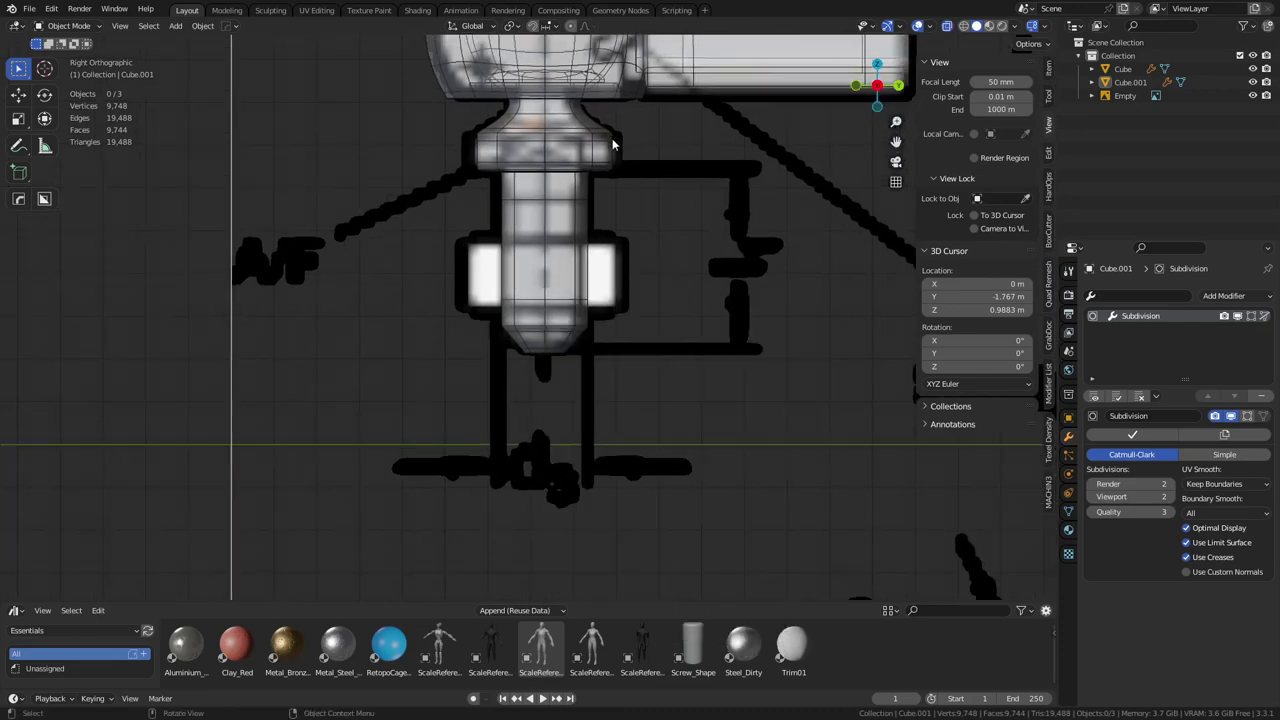
{"action": "scroll", "coordinate": [613, 145], "scroll_direction": "down", "scroll_amount": 5}
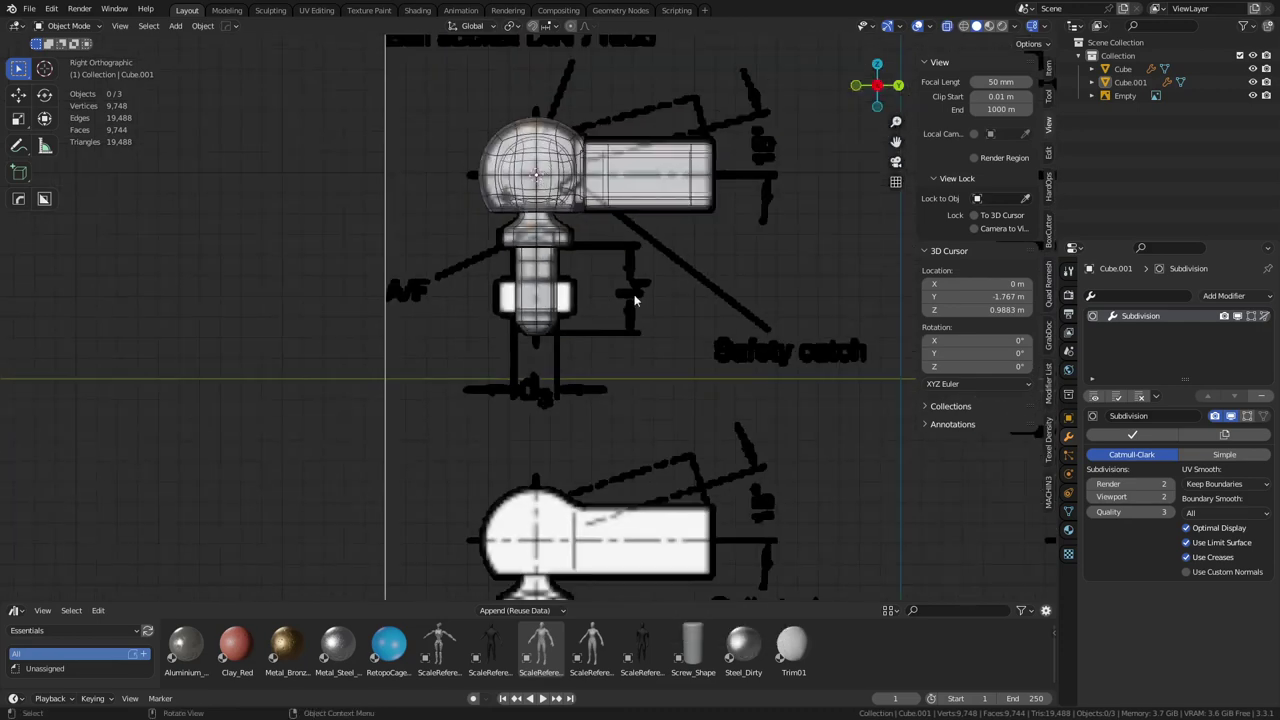
{"action": "key", "text": "shift+a"}
{"action": "left_click", "coordinate": [710, 378]}
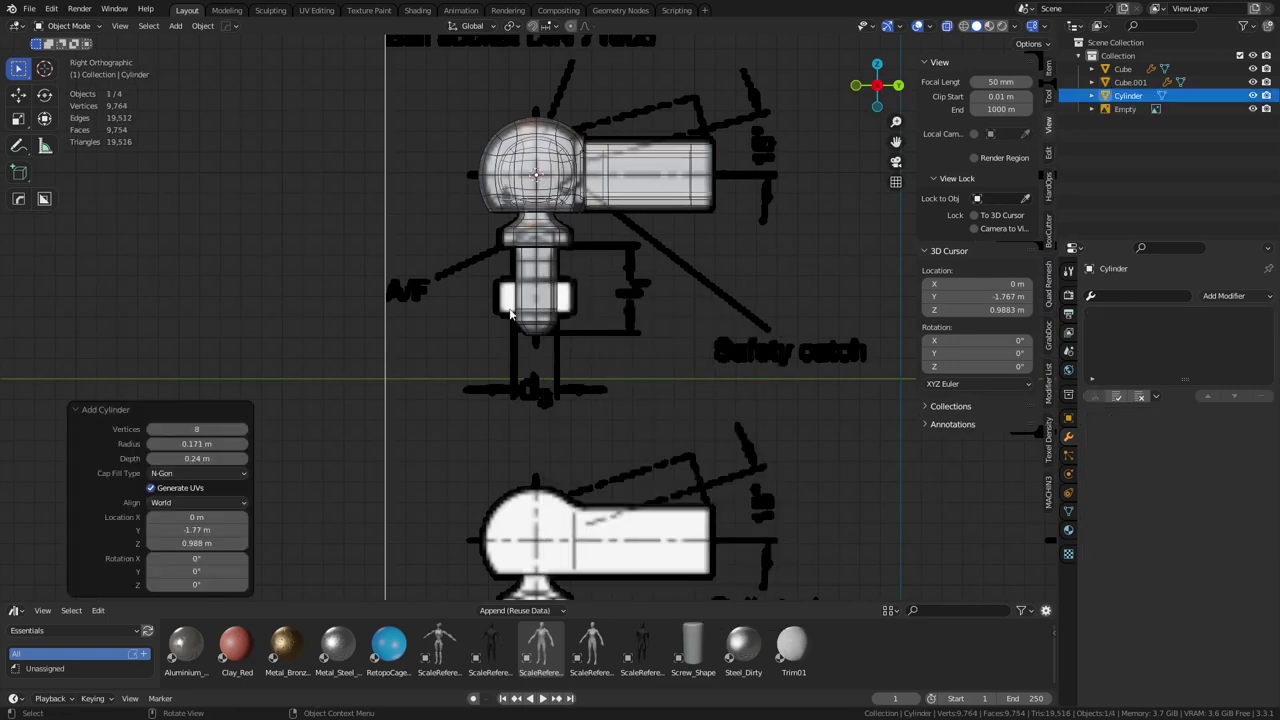
{"action": "left_click", "coordinate": [196, 429]}
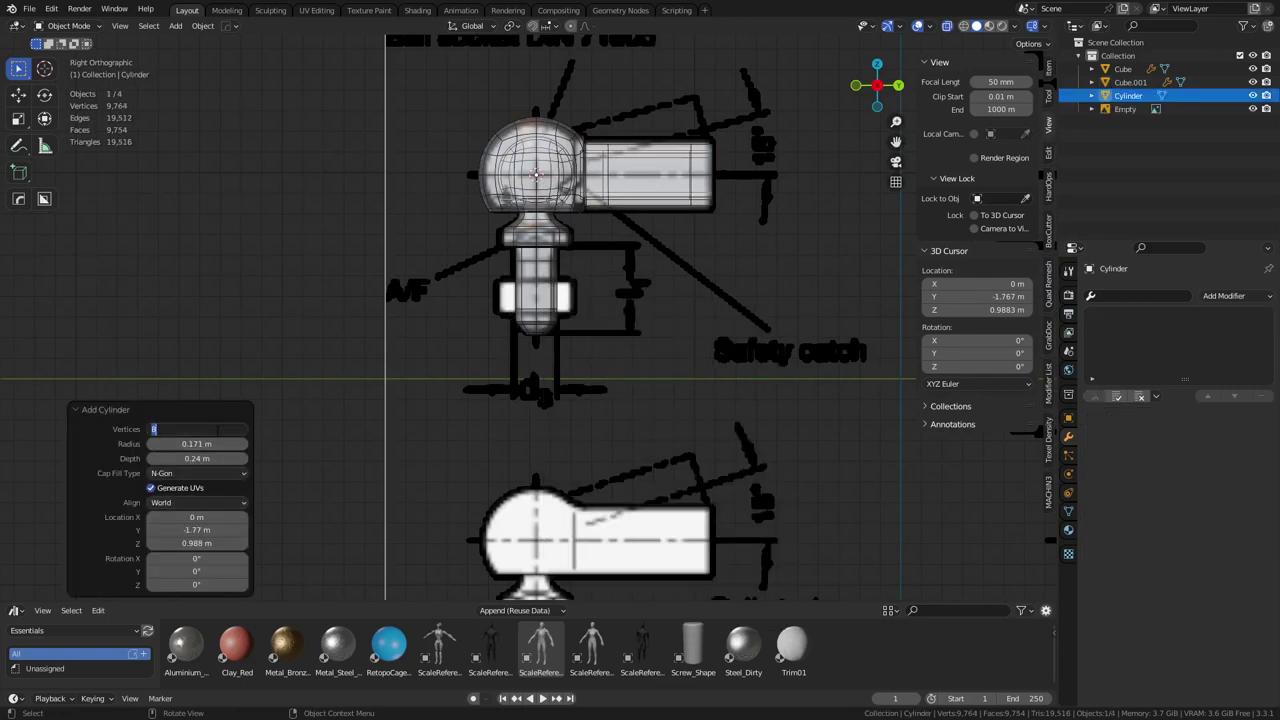
{"action": "type", "text": "6"}
{"action": "key", "text": "Return"}
Lower the hexagonal cylinder about 0.572 m along Z, then a bit further to sit over the drawn nut
{"action": "key", "text": "g"}
{"action": "key", "text": "z"}
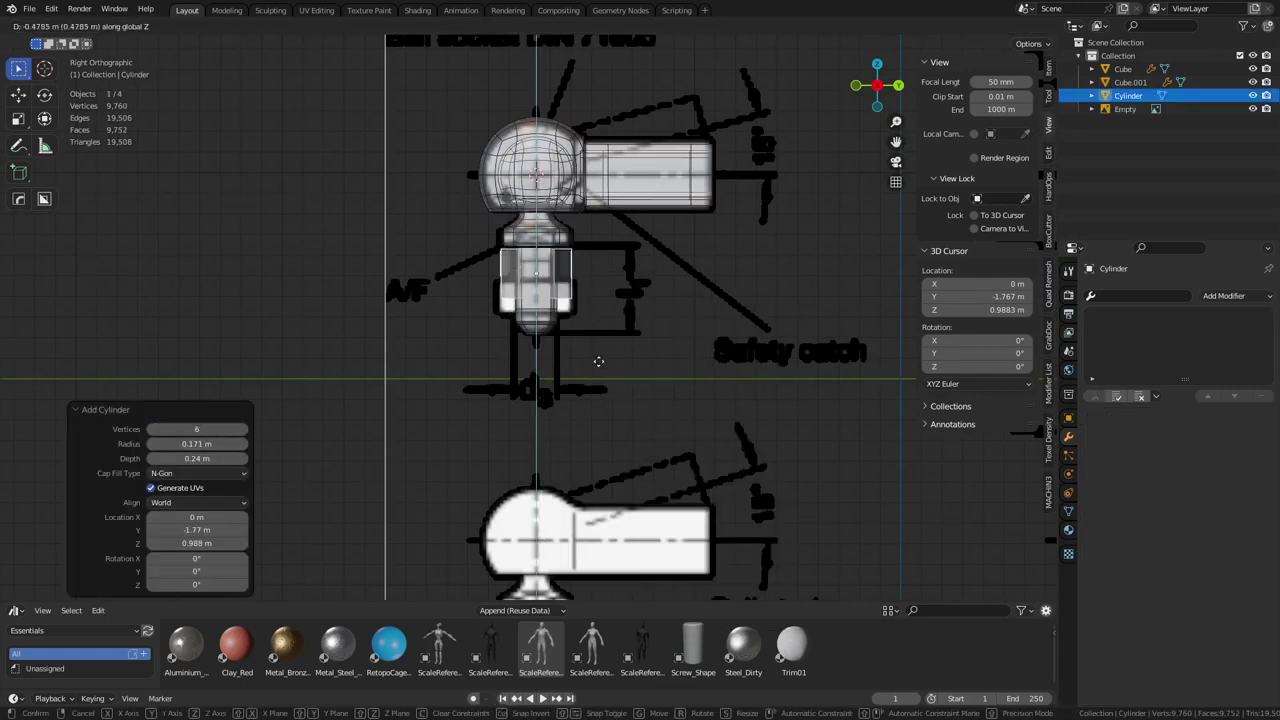
{"action": "left_click", "coordinate": [601, 380]}
{"action": "key", "text": "KP_Decimal"}
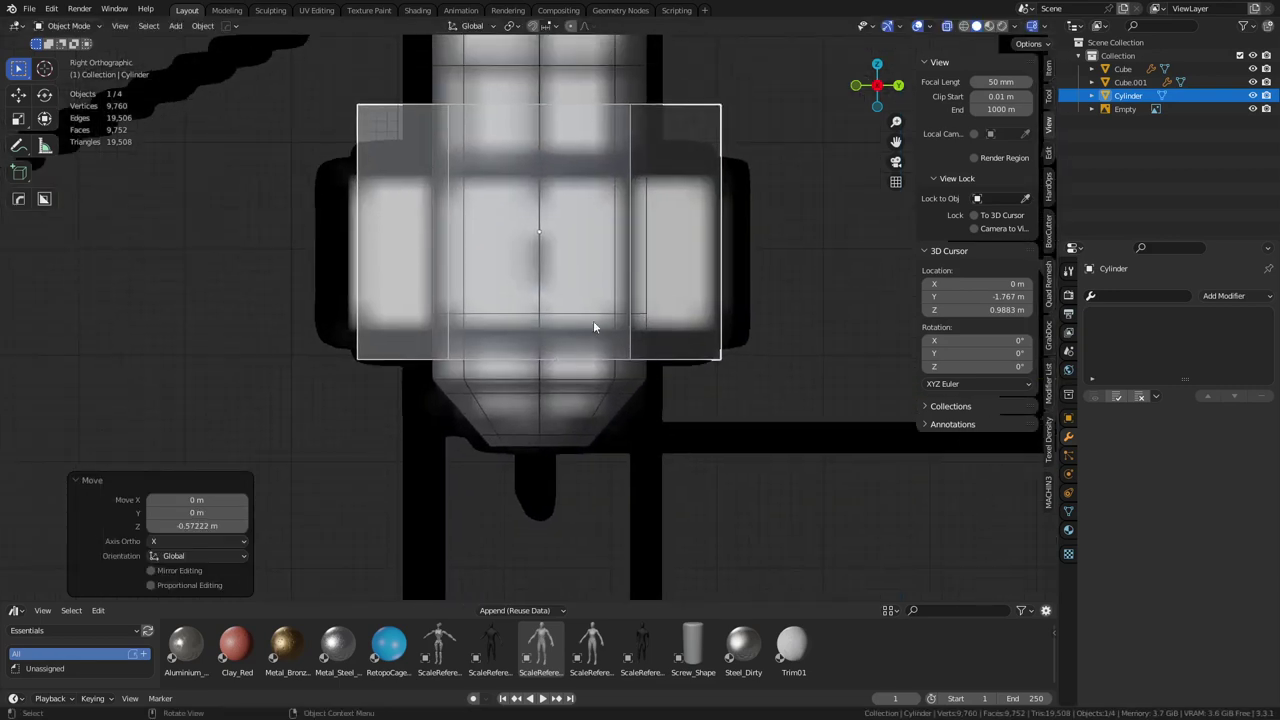
{"action": "key", "text": "g"}
{"action": "key", "text": "z"}
{"action": "left_click", "coordinate": [600, 345]}
In Edit Mode, lower the nut's top vertices about 0.034 m and raise its bottom vertices about 0.053 m to match the drawing
{"action": "key", "text": "ctrl+Tab"}
{"action": "left_click", "coordinate": [703, 346]}
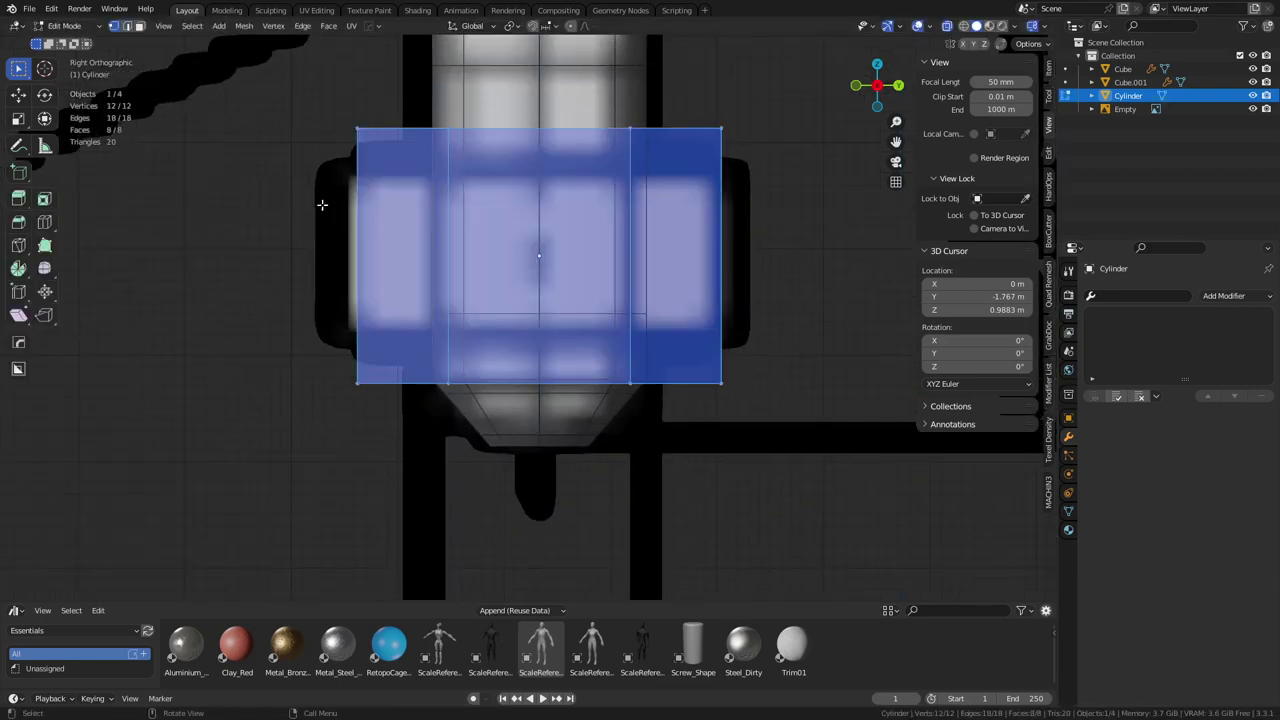
{"action": "left_click_drag", "start_coordinate": [305, 204], "coordinate": [768, 98]}
{"action": "key", "text": "g"}
{"action": "key", "text": "z"}
{"action": "left_click", "coordinate": [776, 134]}
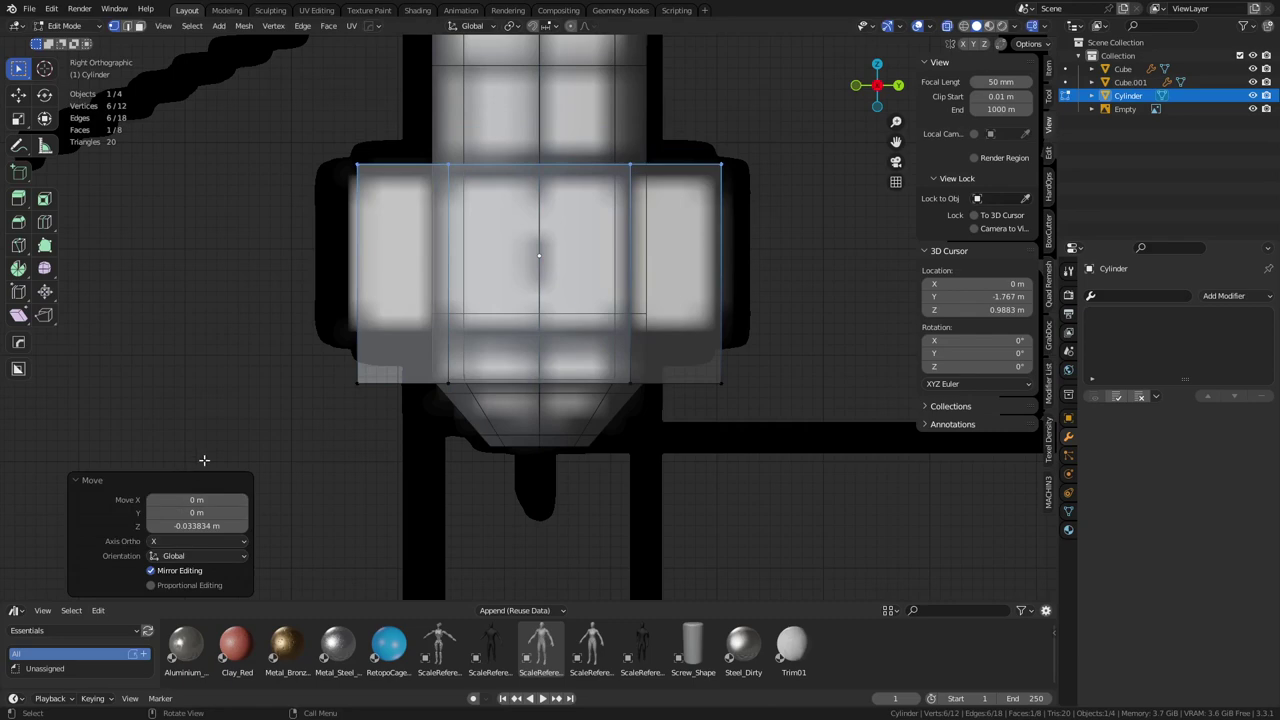
{"action": "left_click_drag", "start_coordinate": [341, 416], "coordinate": [703, 341]}
{"action": "key", "text": "g"}
{"action": "key", "text": "z"}
{"action": "left_click", "coordinate": [740, 277]}
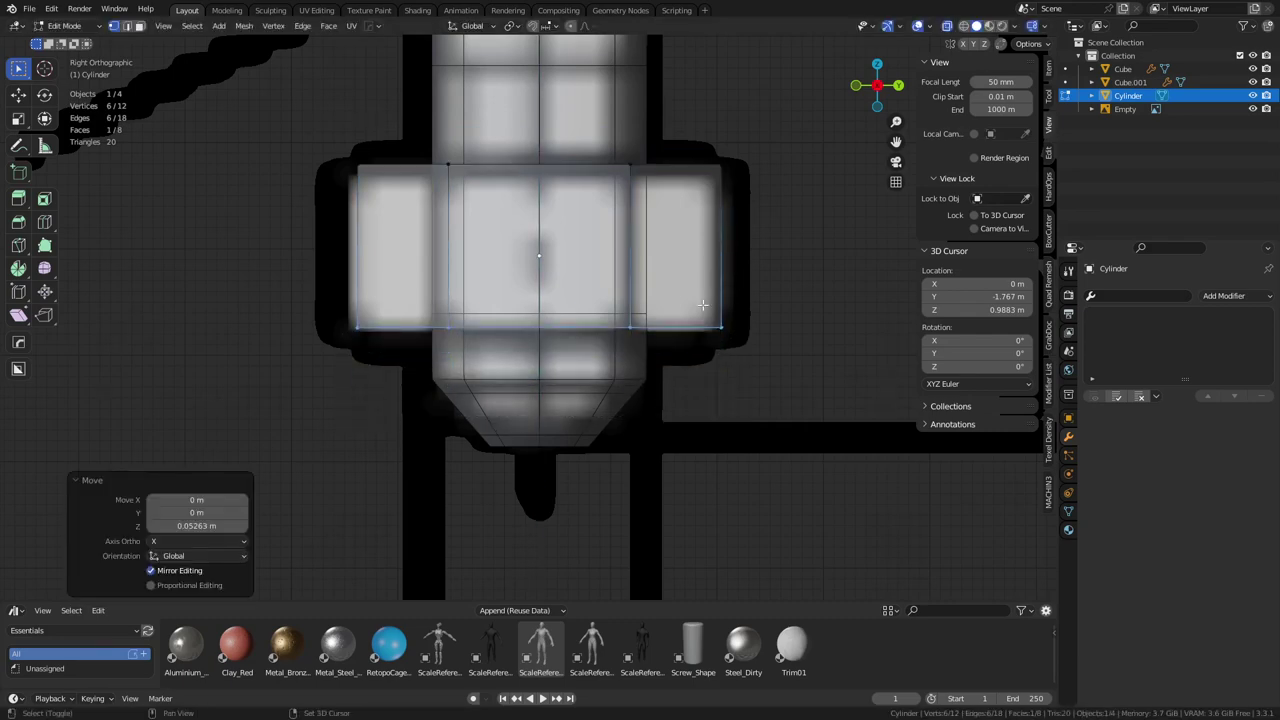
Select the nut's six vertical edges as an edge ring and bevel them about 0.0089 m with 2 segments
{"action": "middle_click_drag", "start_coordinate": [740, 277], "coordinate": [572, 352]}
{"action": "key", "text": "alt+z"}
{"action": "key", "text": "2"}
{"action": "left_click", "coordinate": [428, 364]}
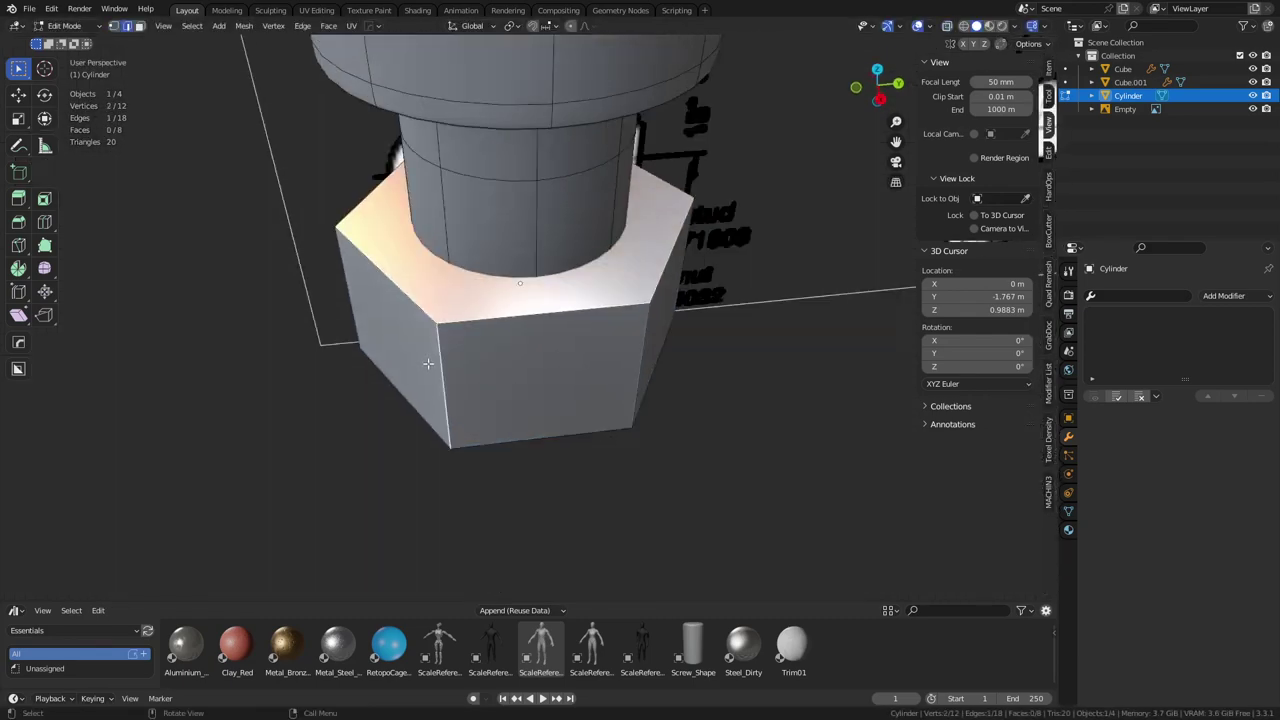
{"action": "left_click", "coordinate": [191, 25]}
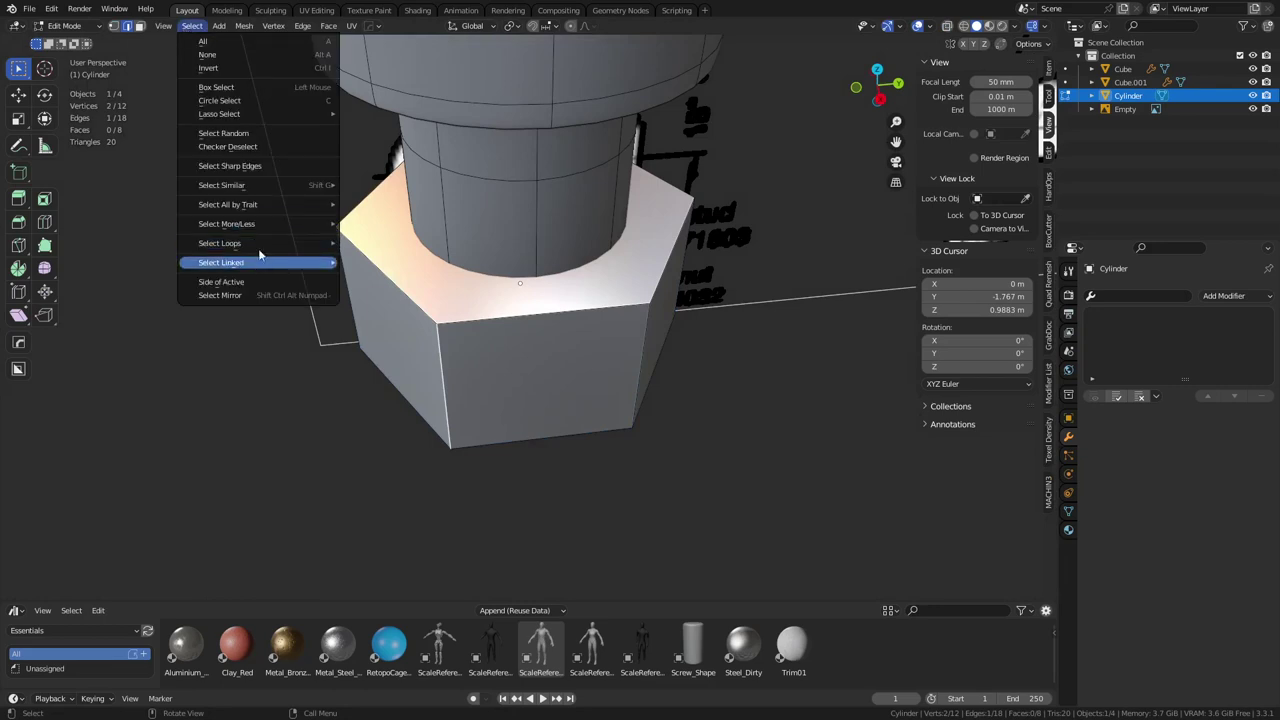
{"action": "mouse_move", "coordinate": [333, 243]}
{"action": "left_click", "coordinate": [385, 256]}
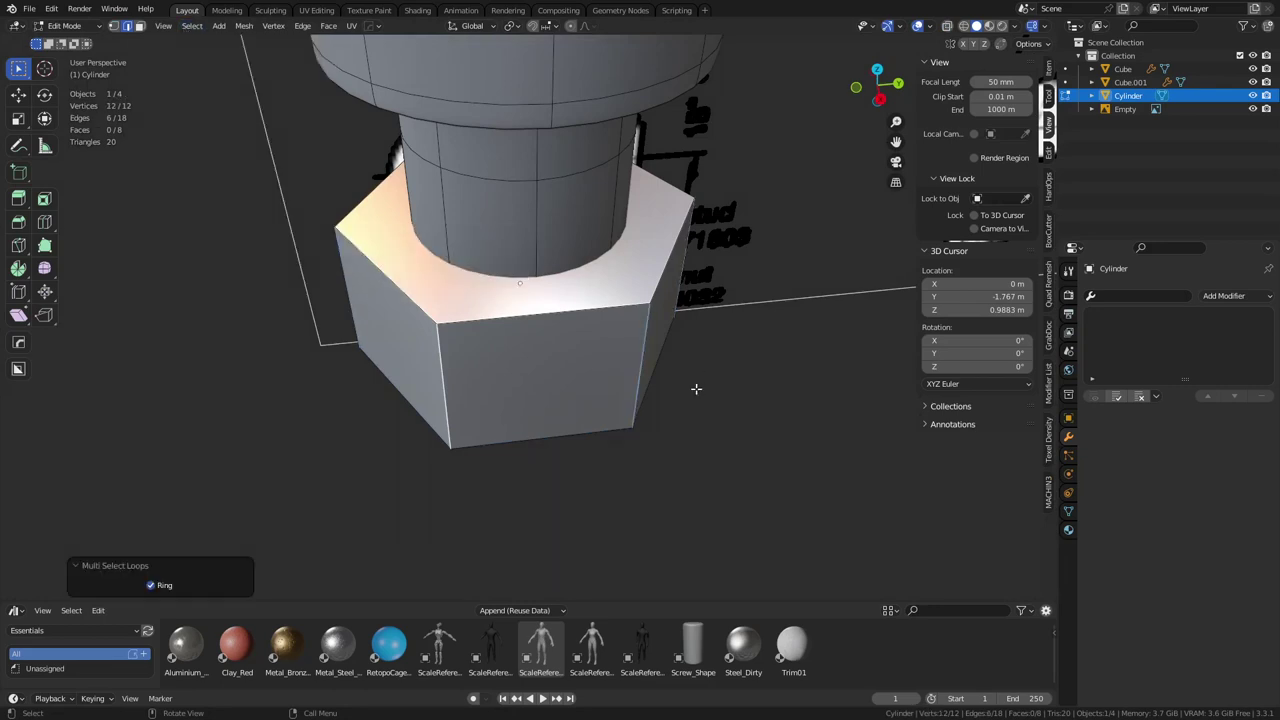
{"action": "middle_click_drag", "start_coordinate": [696, 388], "coordinate": [686, 371]}
{"action": "key", "text": "ctrl+b"}
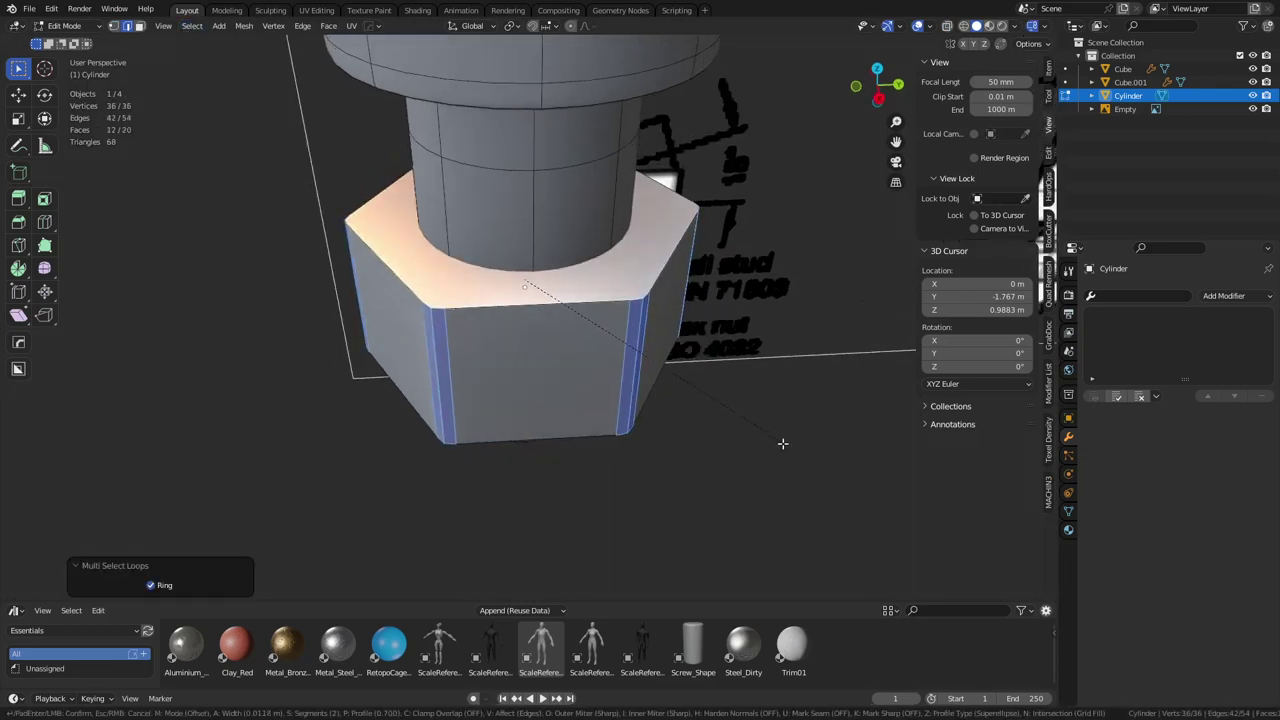
{"action": "left_click", "coordinate": [757, 435]}
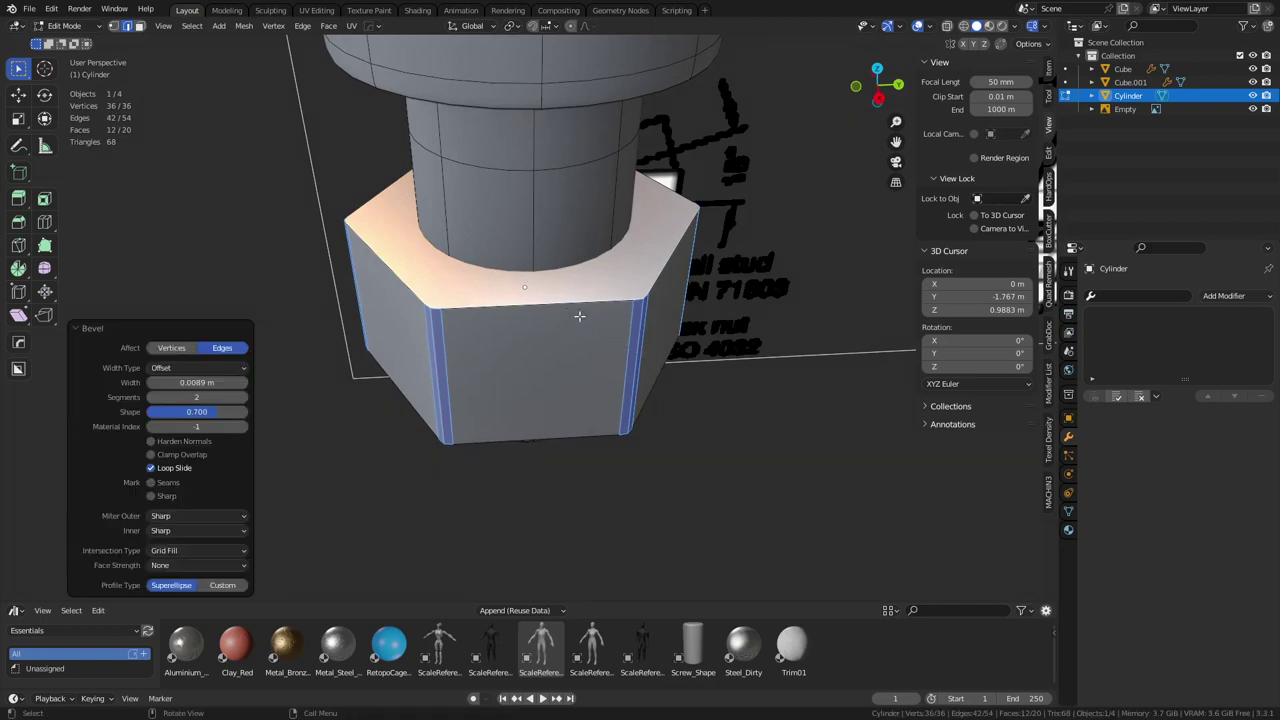
Extrude the nut's top face in place and scale the new face to about 0.808 to inset it
{"action": "key", "text": "3"}
{"action": "left_click", "coordinate": [555, 286]}
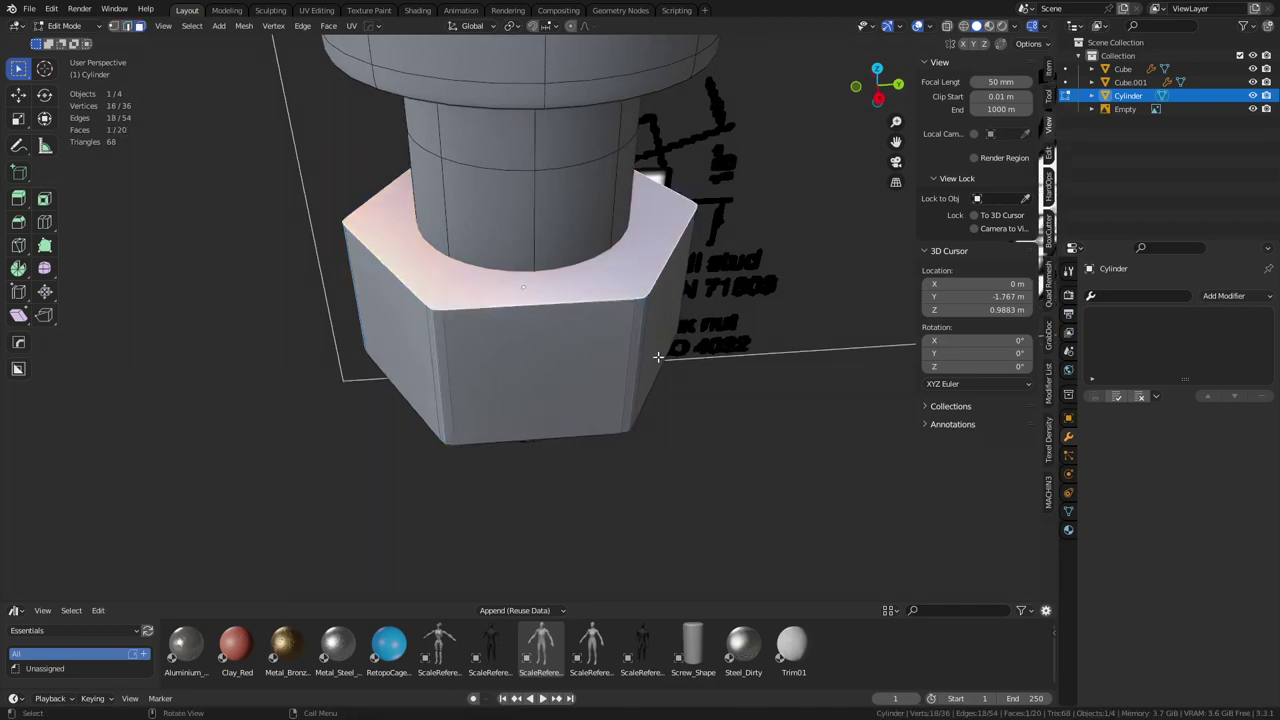
{"action": "scroll", "coordinate": [680, 402], "scroll_direction": "up", "scroll_amount": 2}
{"action": "middle_click_drag", "start_coordinate": [683, 408], "coordinate": [704, 444]}
{"action": "key", "text": "e"}
{"action": "key", "text": "s"}
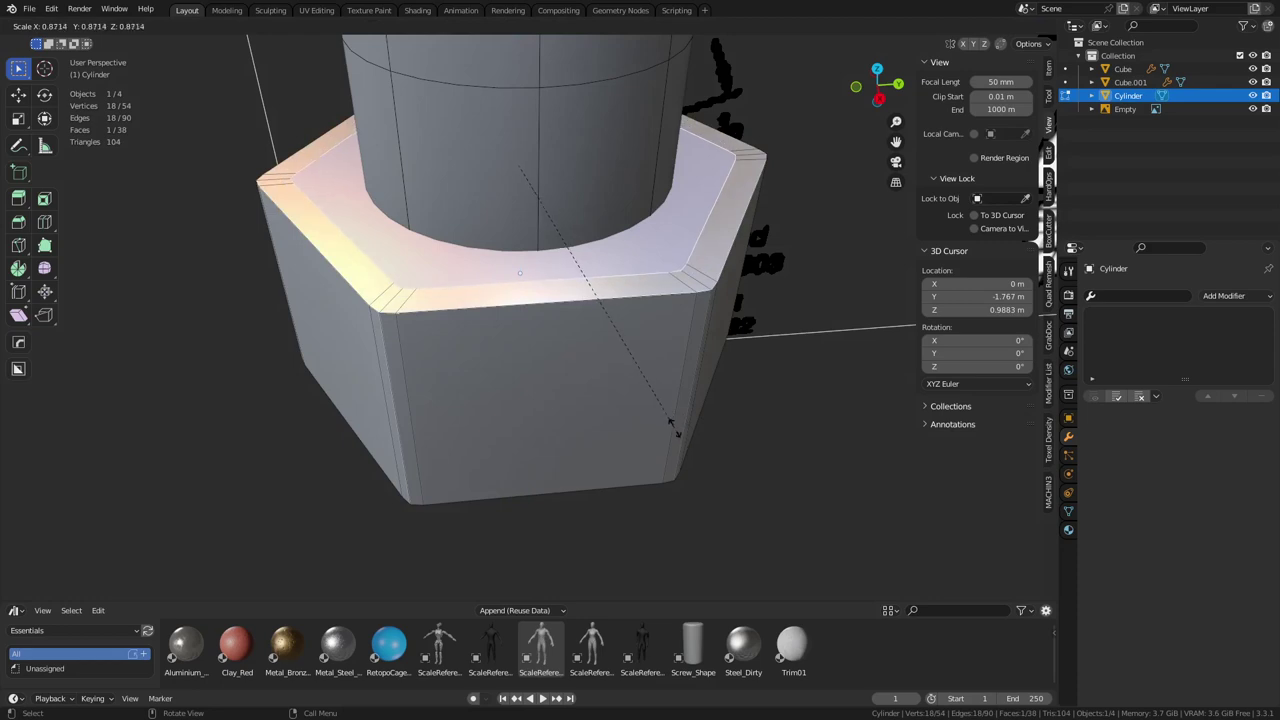
{"action": "left_click", "coordinate": [648, 412]}
Try to round the nut's inset top face with LoopTools Circle, adjusting its angle to about -2°
{"action": "right_click", "coordinate": [655, 337]}
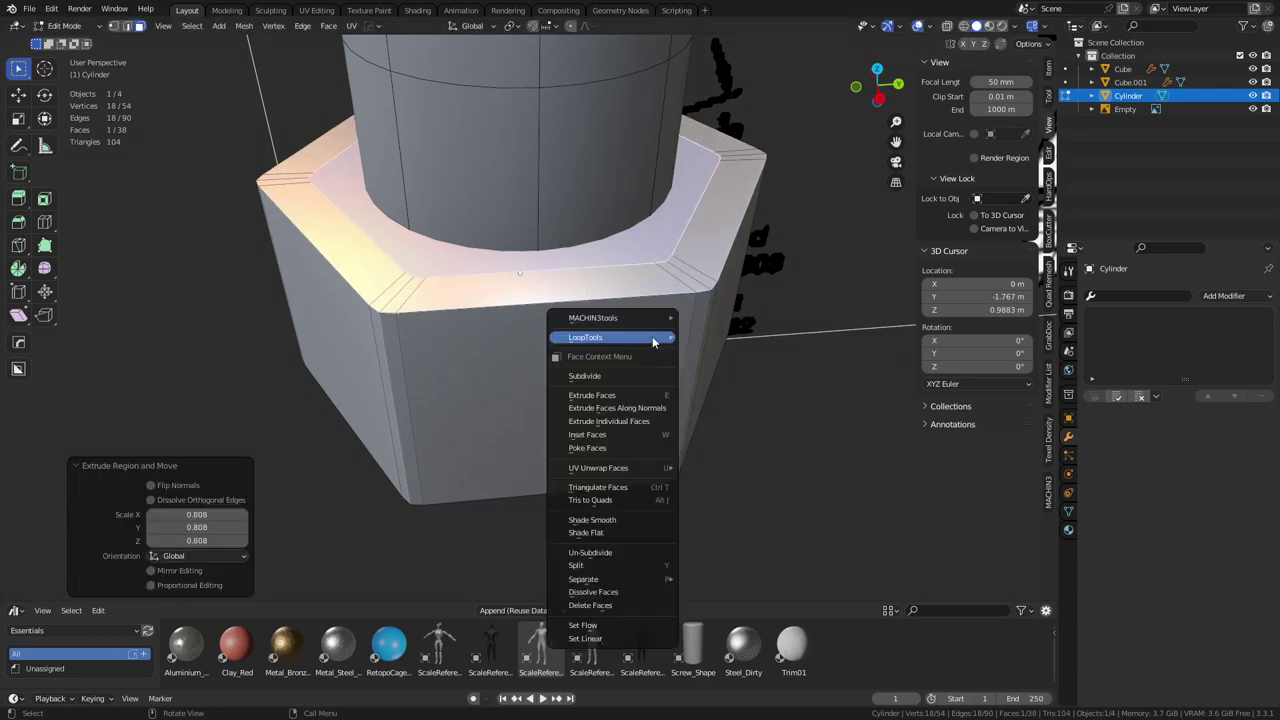
{"action": "mouse_move", "coordinate": [657, 337]}
{"action": "left_click", "coordinate": [716, 348]}
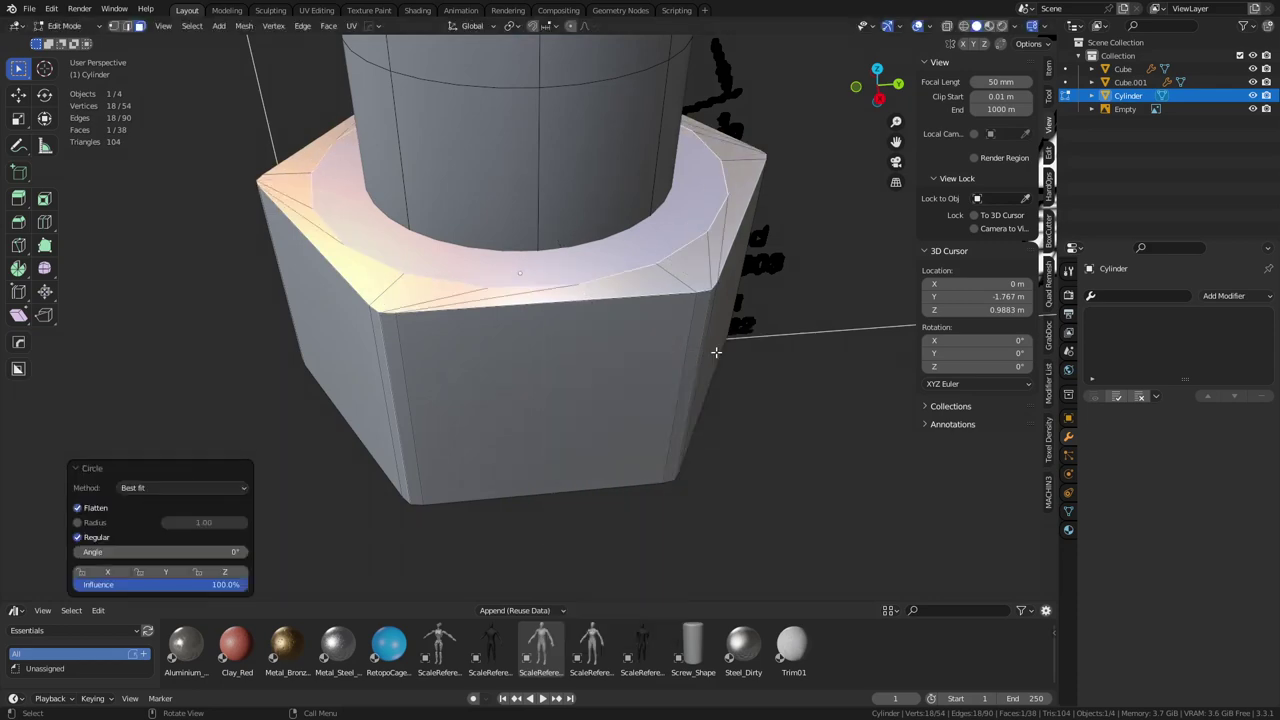
{"action": "key", "text": "KP_7"}
{"action": "key", "text": "alt+z"}
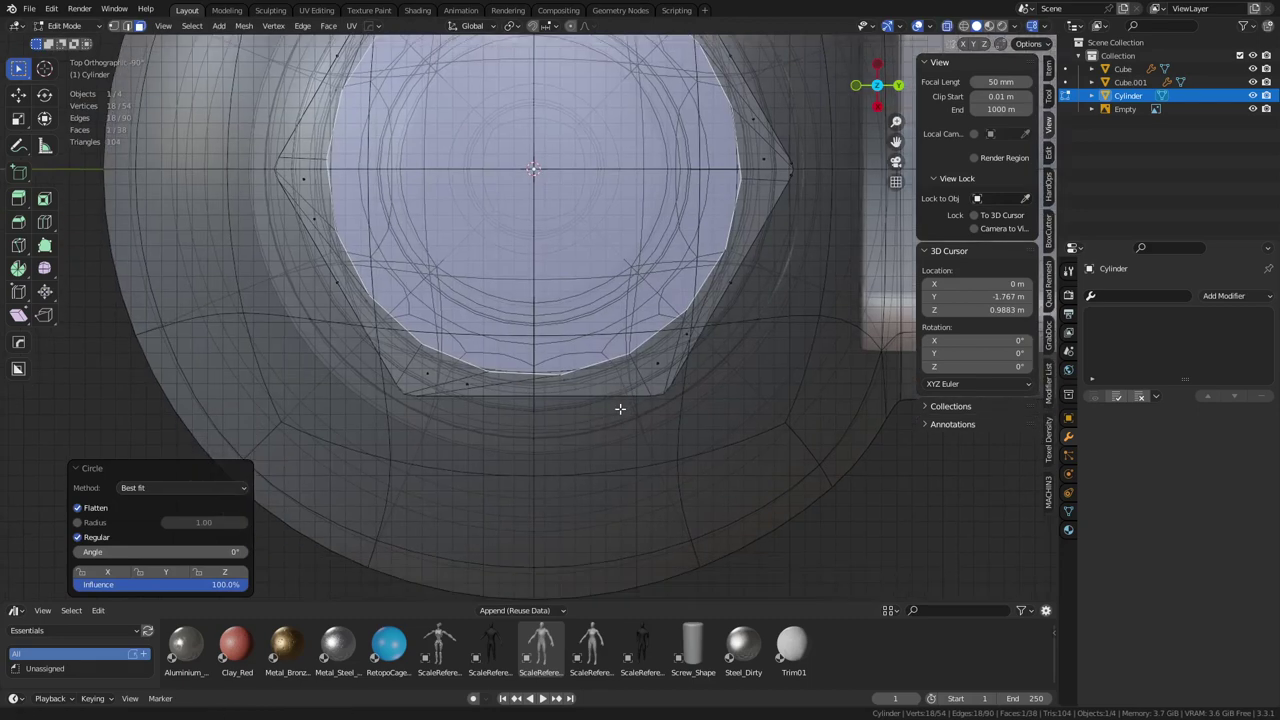
{"action": "middle_click_drag", "start_coordinate": [620, 409], "coordinate": [620, 393], "text": "shift"}
{"action": "middle_click_drag", "start_coordinate": [601, 323], "coordinate": [598, 379], "text": "shift"}
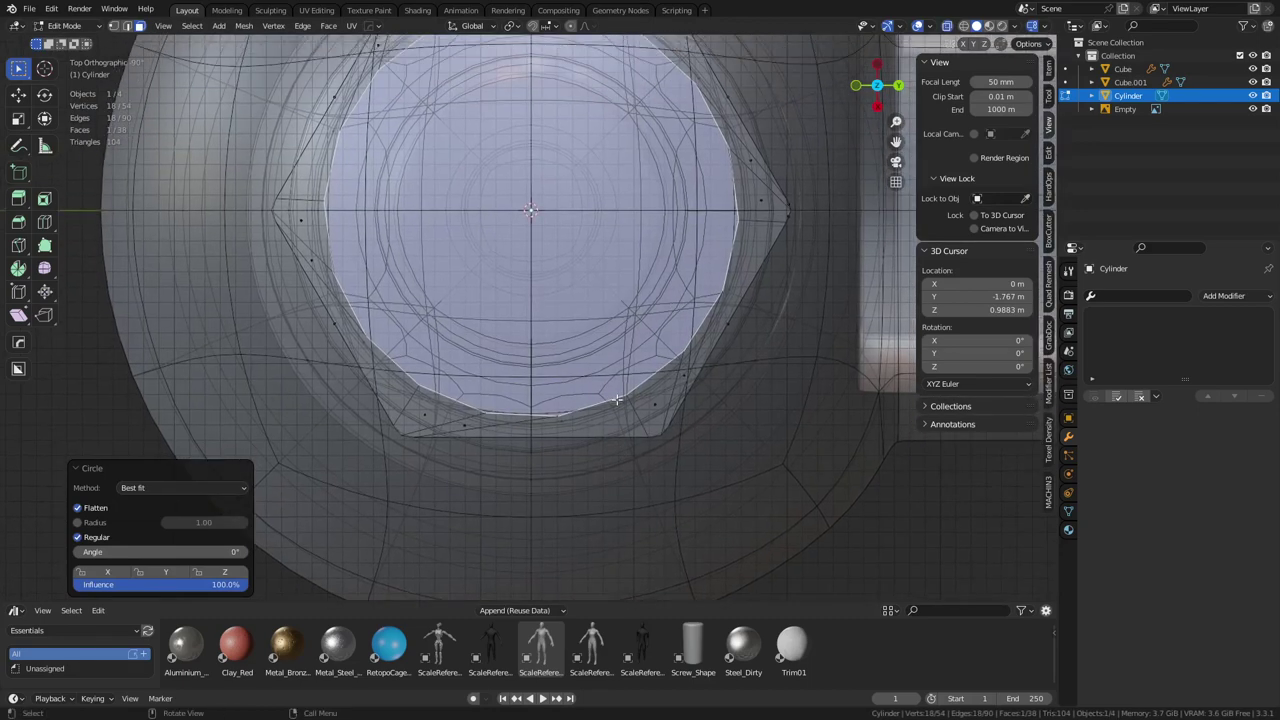
{"action": "mouse_move", "coordinate": [570, 430]}
{"action": "middle_mouse_down"}
{"action": "mouse_move", "coordinate": [565, 344]}
{"action": "mouse_move", "coordinate": [568, 436]}
{"action": "middle_mouse_up"}
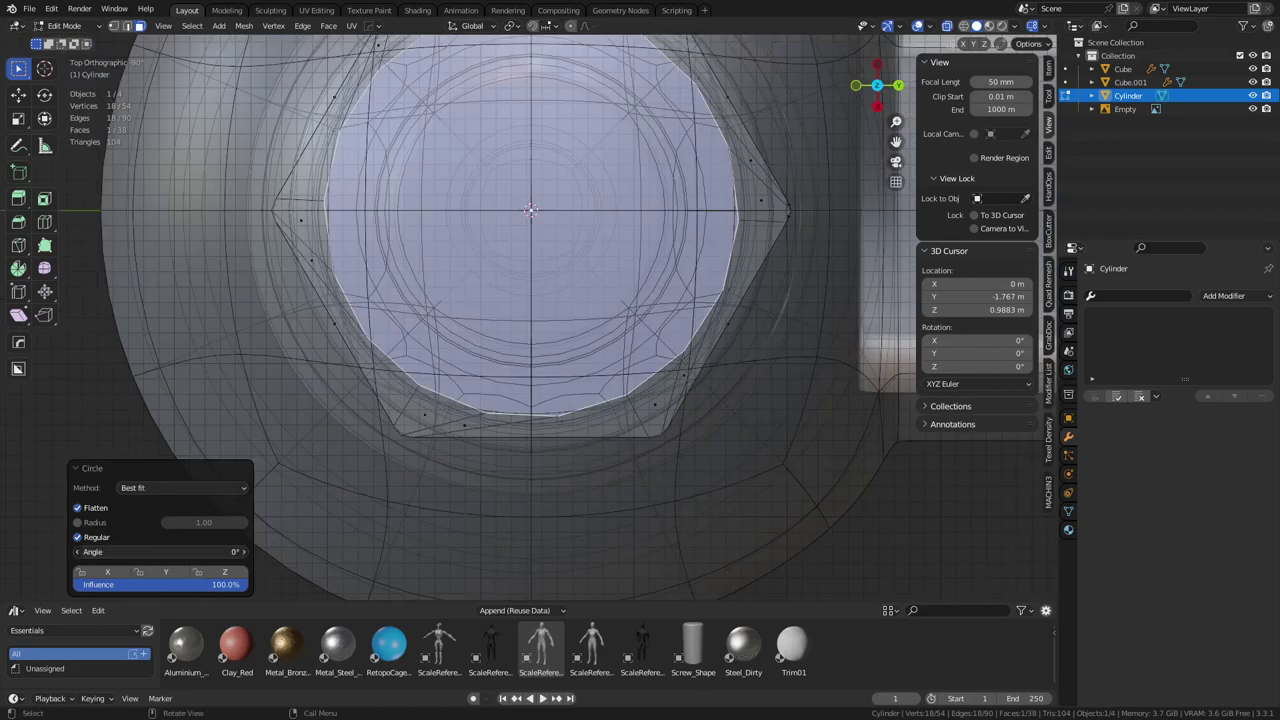
{"action": "left_click_drag", "start_coordinate": [160, 552], "coordinate": [122, 552]}
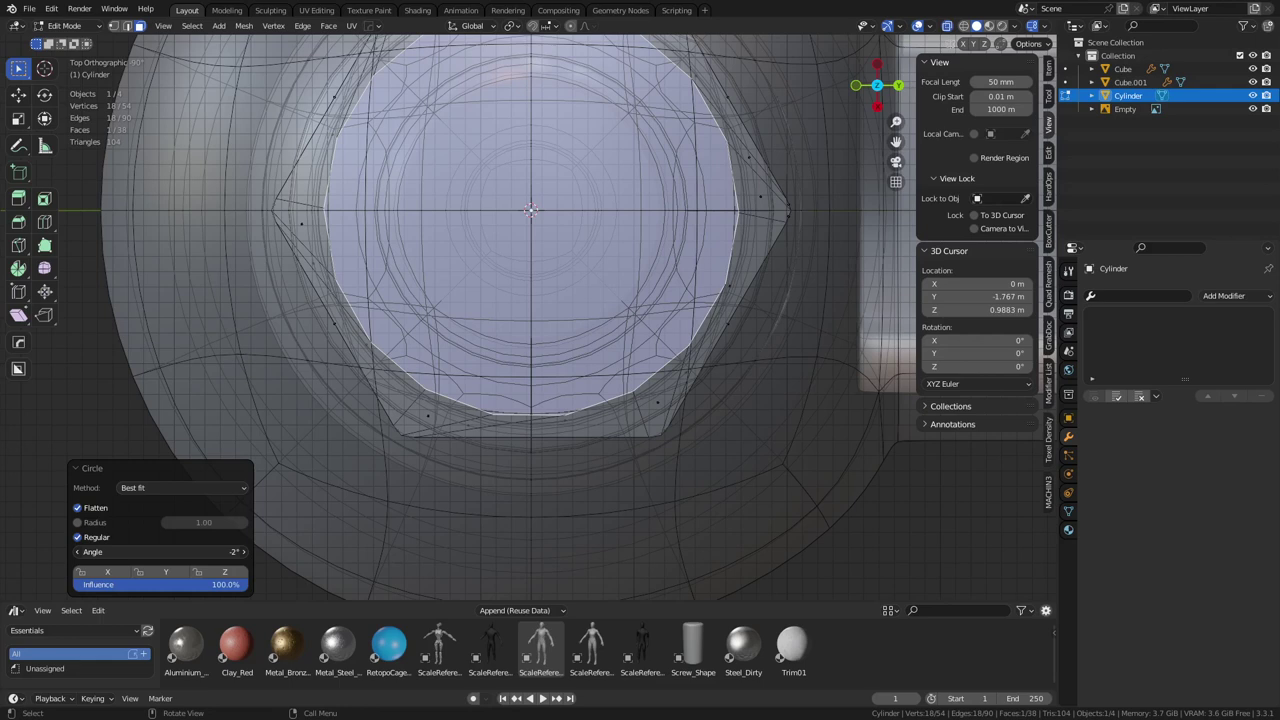
{"action": "left_click_drag", "start_coordinate": [126, 552], "coordinate": [131, 552]}
{"action": "left_click_drag", "start_coordinate": [130, 552], "coordinate": [120, 552]}
Snap the 3D cursor to the nut's inset hexagonal top face and delete that face
{"action": "middle_click_drag", "start_coordinate": [706, 468], "coordinate": [708, 368]}
{"action": "key", "text": "shift+s"}
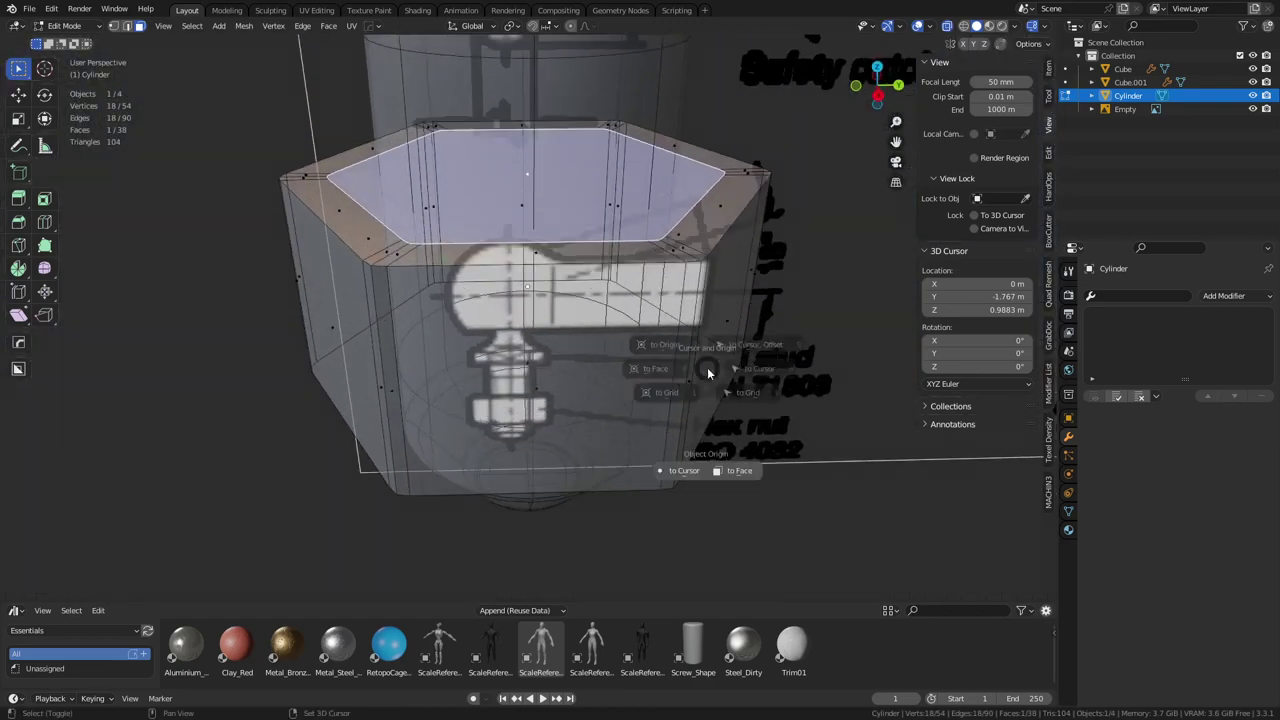
{"action": "left_click", "coordinate": [629, 374]}
{"action": "middle_click_drag", "start_coordinate": [645, 335], "coordinate": [576, 357]}
{"action": "key", "text": "alt+z"}
{"action": "key", "text": "alt+z"}
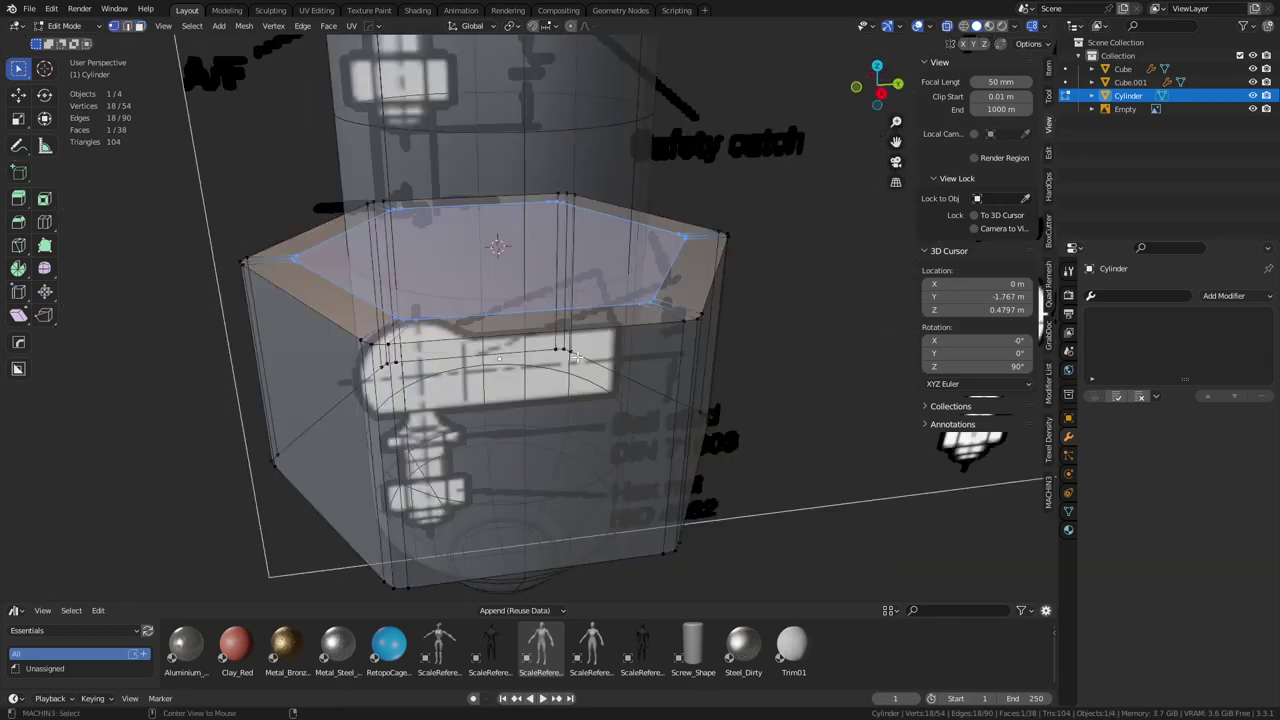
{"action": "key", "text": "x"}
{"action": "left_click", "coordinate": [557, 192]}
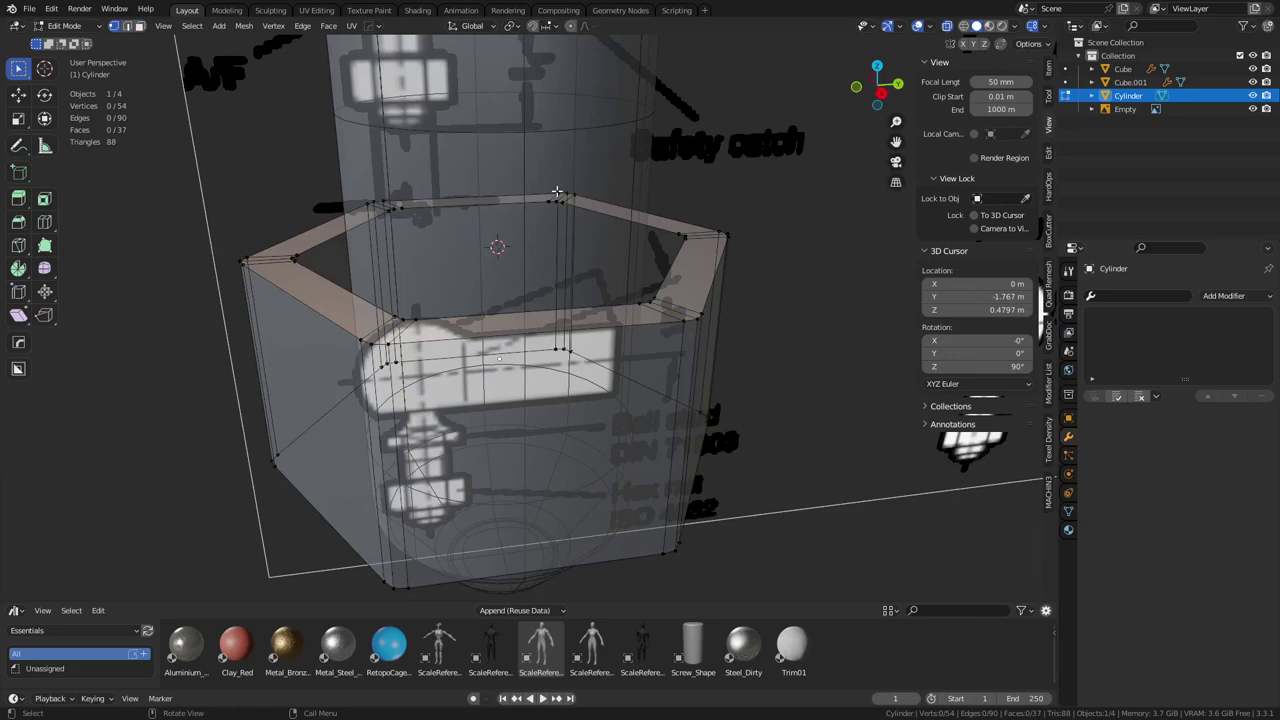
Add a mesh circle with 18 vertices and a radius of 0.101 m at the 3D cursor inside the hexagonal opening
{"action": "left_click", "coordinate": [338, 284], "text": "alt"}
{"action": "middle_click_drag", "start_coordinate": [338, 284], "coordinate": [514, 181]}
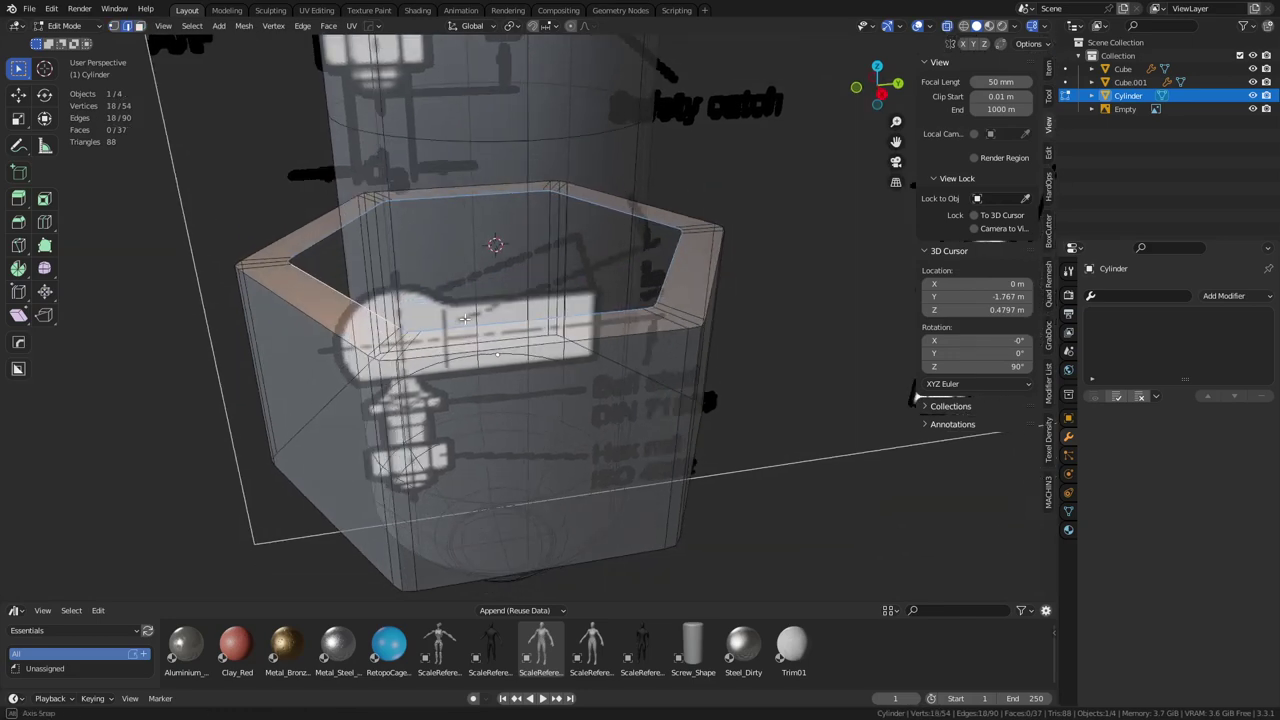
{"action": "middle_click_drag", "start_coordinate": [388, 208], "coordinate": [320, 196]}
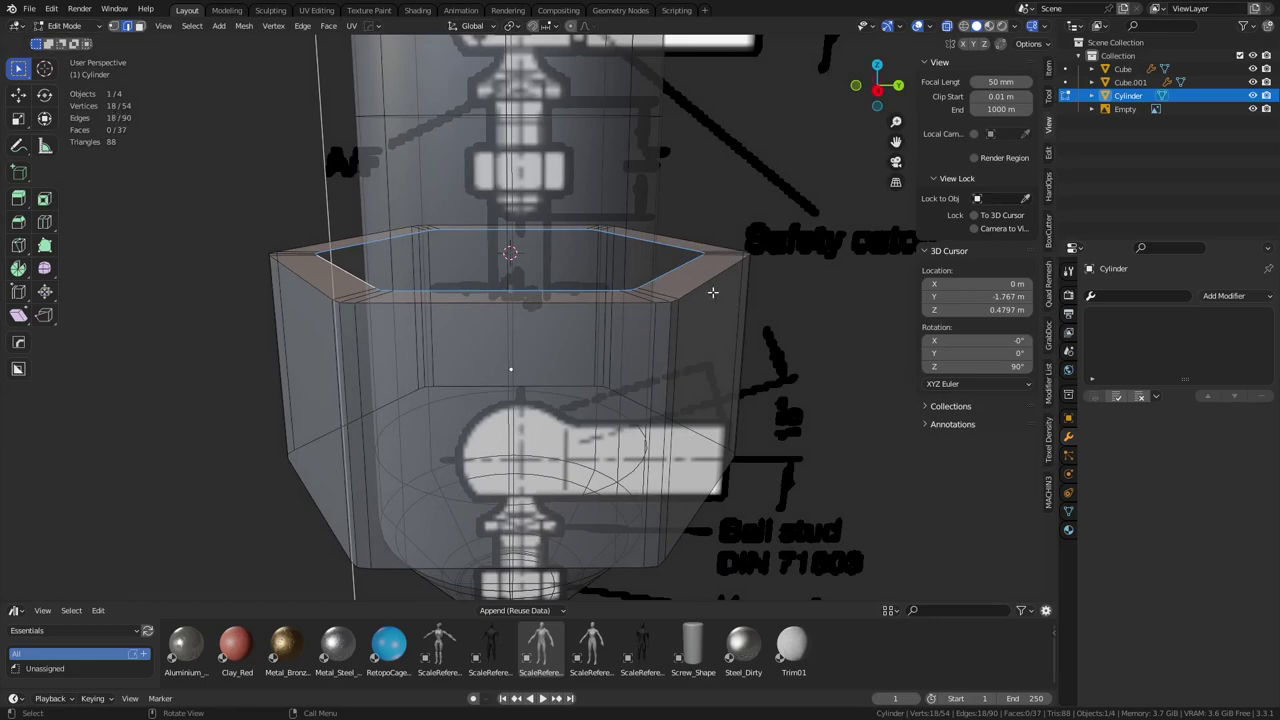
{"action": "middle_click_drag", "start_coordinate": [712, 292], "coordinate": [607, 338]}
{"action": "key", "text": "shift+a"}
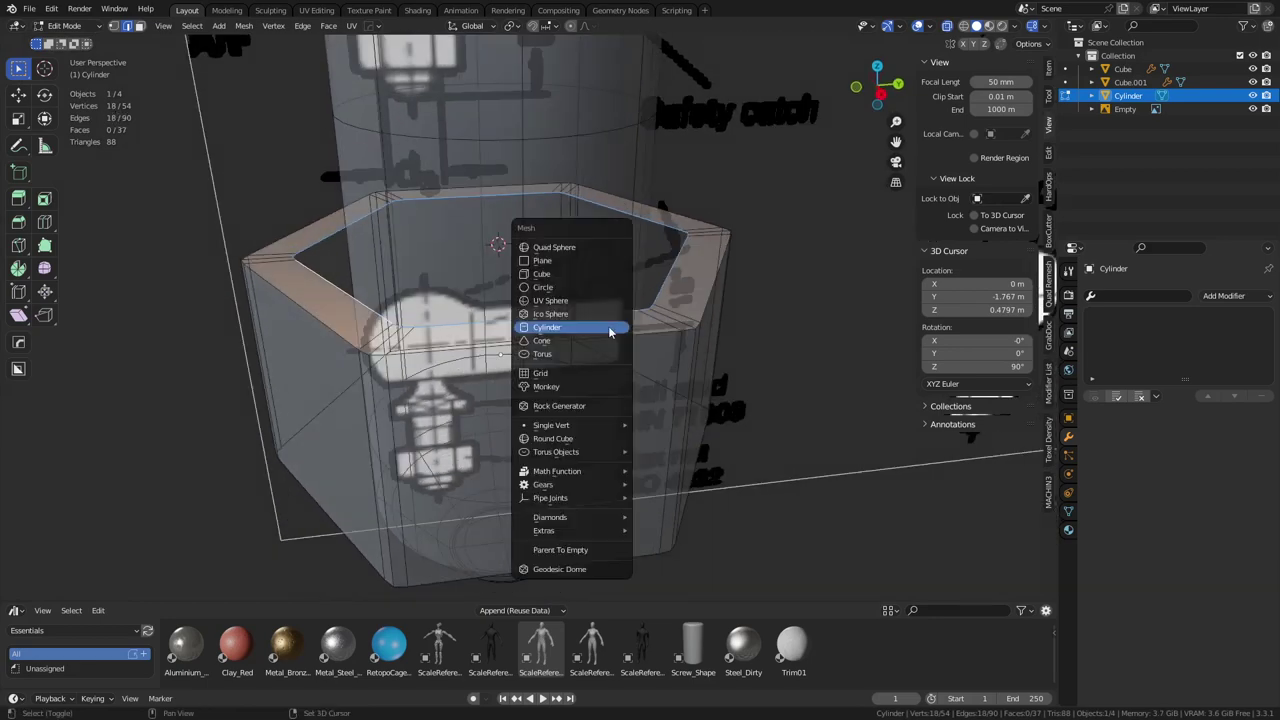
{"action": "left_click", "coordinate": [591, 287]}
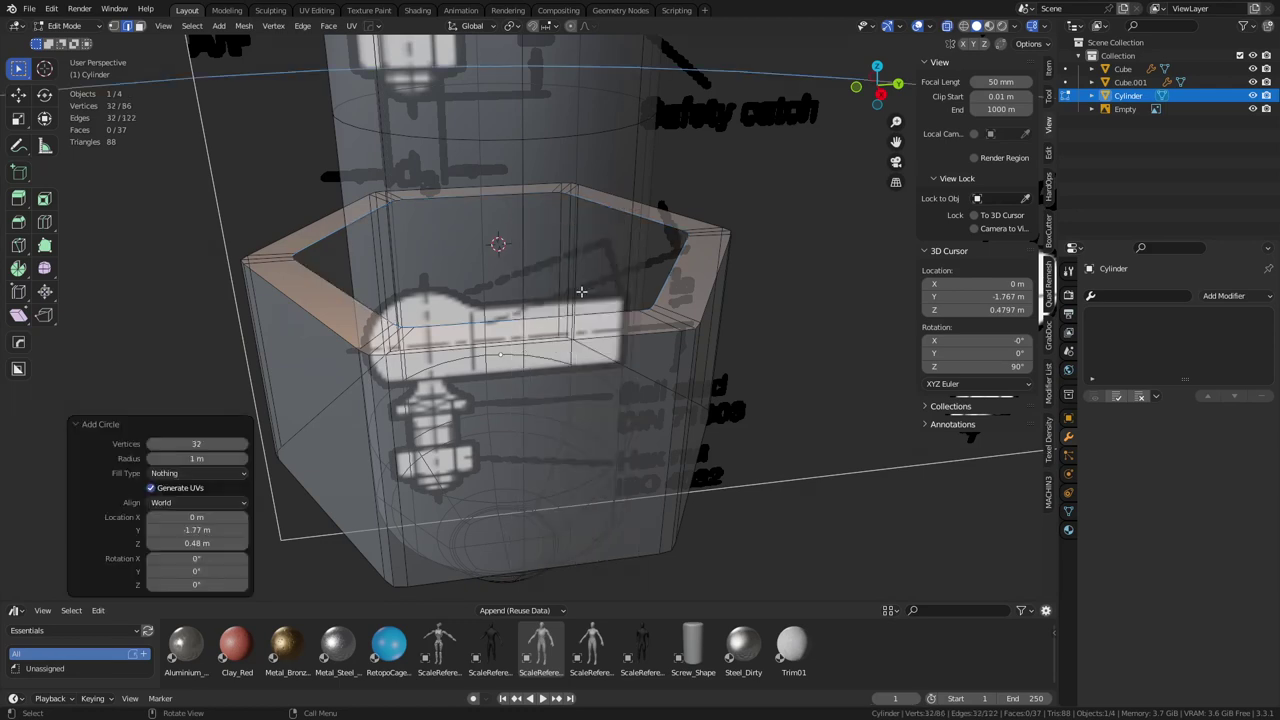
{"action": "left_click", "coordinate": [197, 443]}
{"action": "type", "text": "16"}
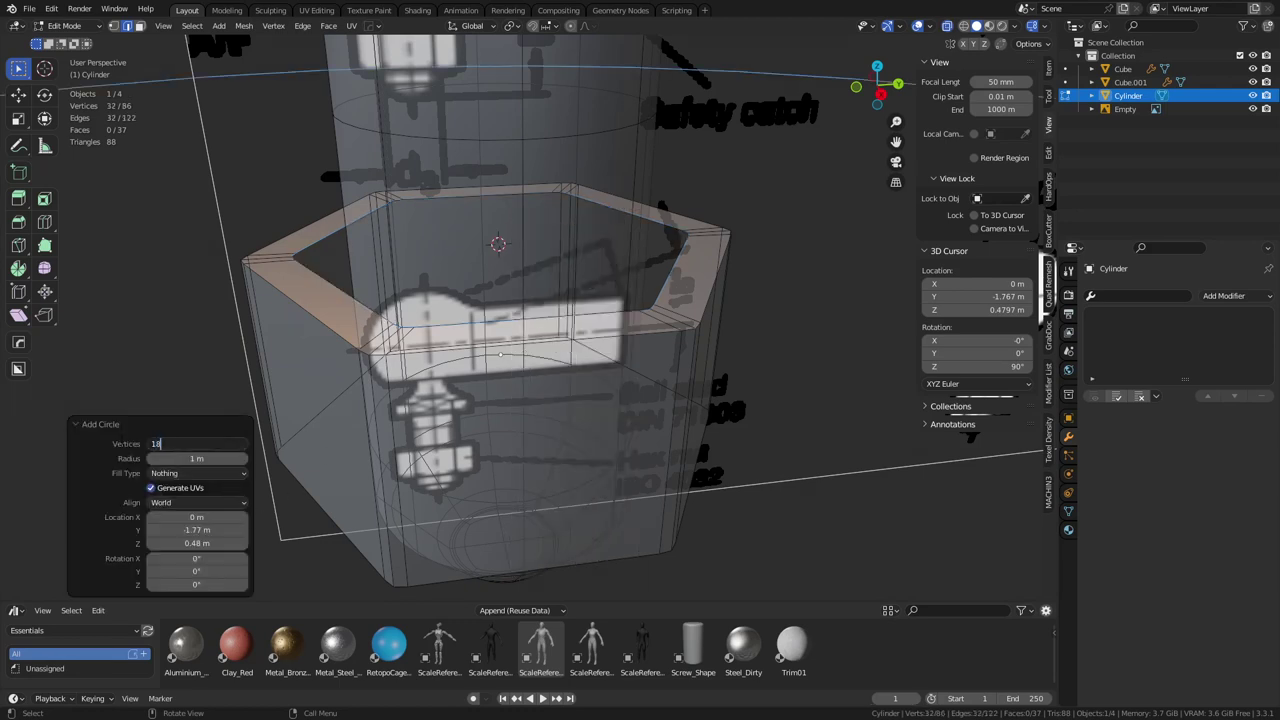
{"action": "key", "text": "Return"}
{"action": "mouse_move", "coordinate": [199, 459]}
{"action": "left_mouse_down"}
{"action": "mouse_move", "coordinate": [101, 459]}
{"action": "mouse_move", "coordinate": [212, 458]}
{"action": "mouse_move", "coordinate": [168, 458]}
{"action": "mouse_move", "coordinate": [184, 458]}
{"action": "left_mouse_up"}
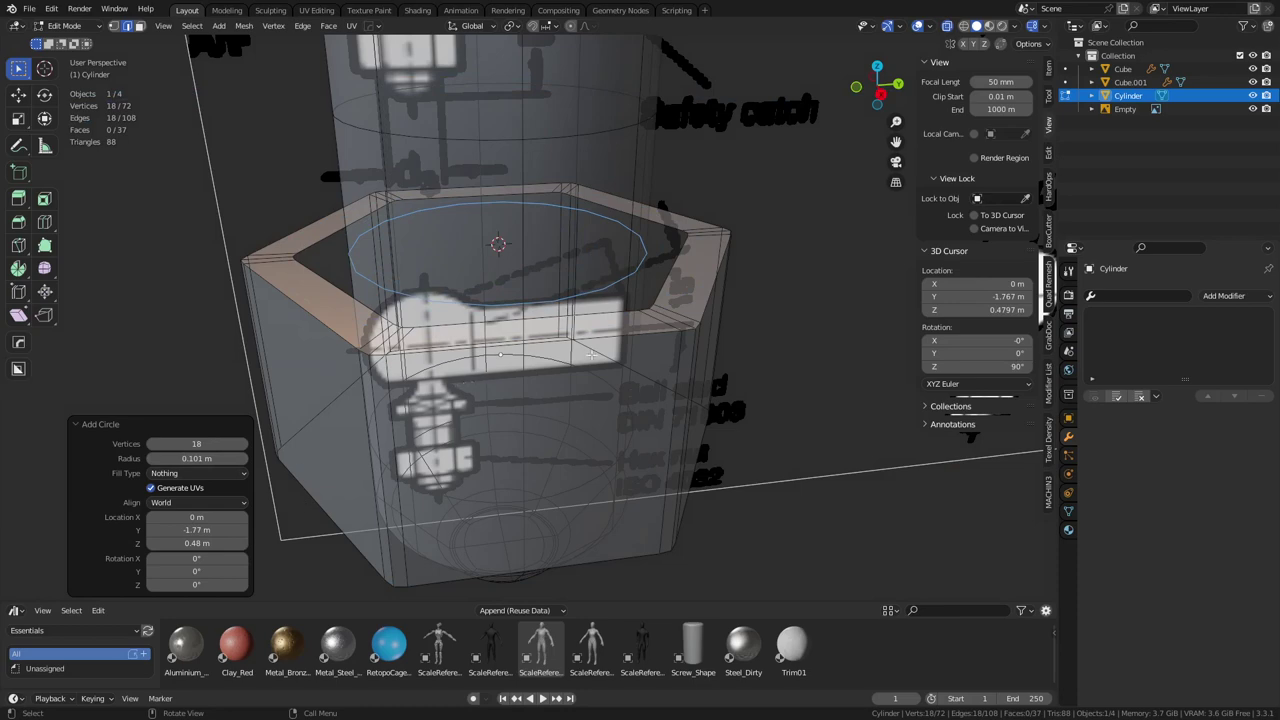
Isolate the nut in local view from Object Mode and return to Edit Mode
{"action": "middle_click_drag", "start_coordinate": [591, 354], "coordinate": [606, 387]}
{"action": "key", "text": "ctrl+Tab"}
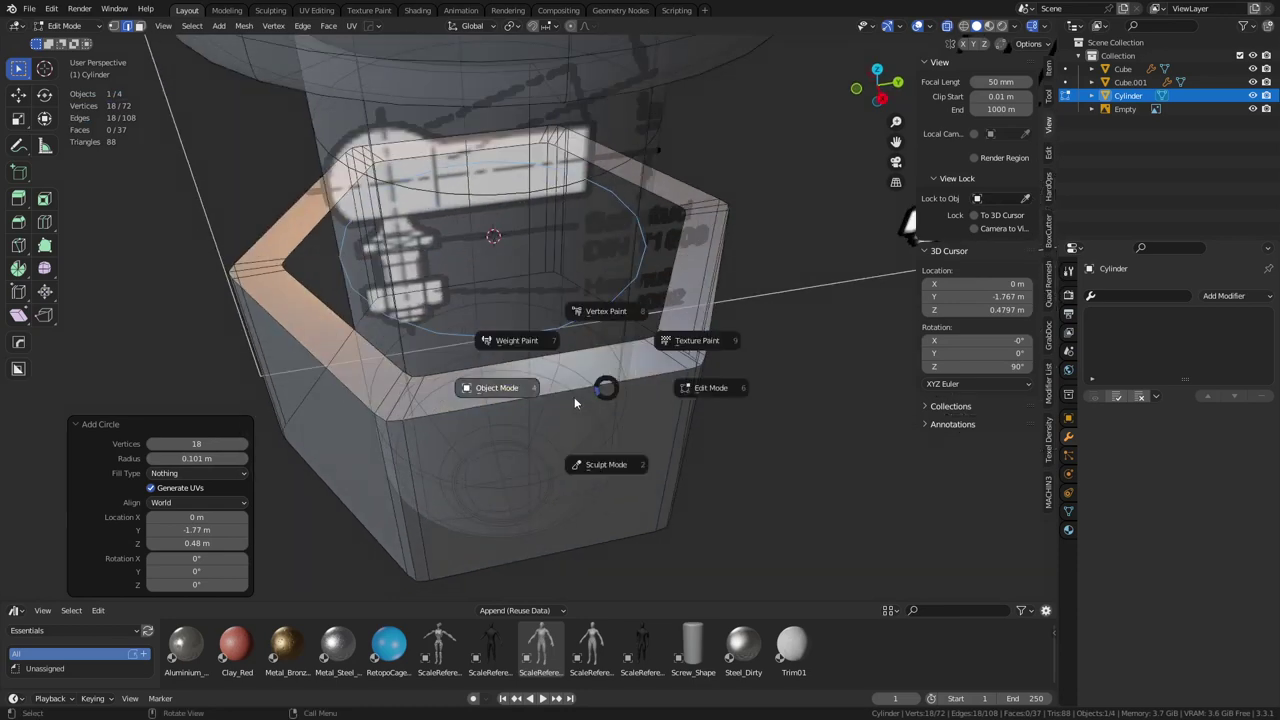
{"action": "left_click", "coordinate": [541, 402]}
{"action": "left_click", "coordinate": [541, 402]}
{"action": "left_click", "coordinate": [541, 402]}
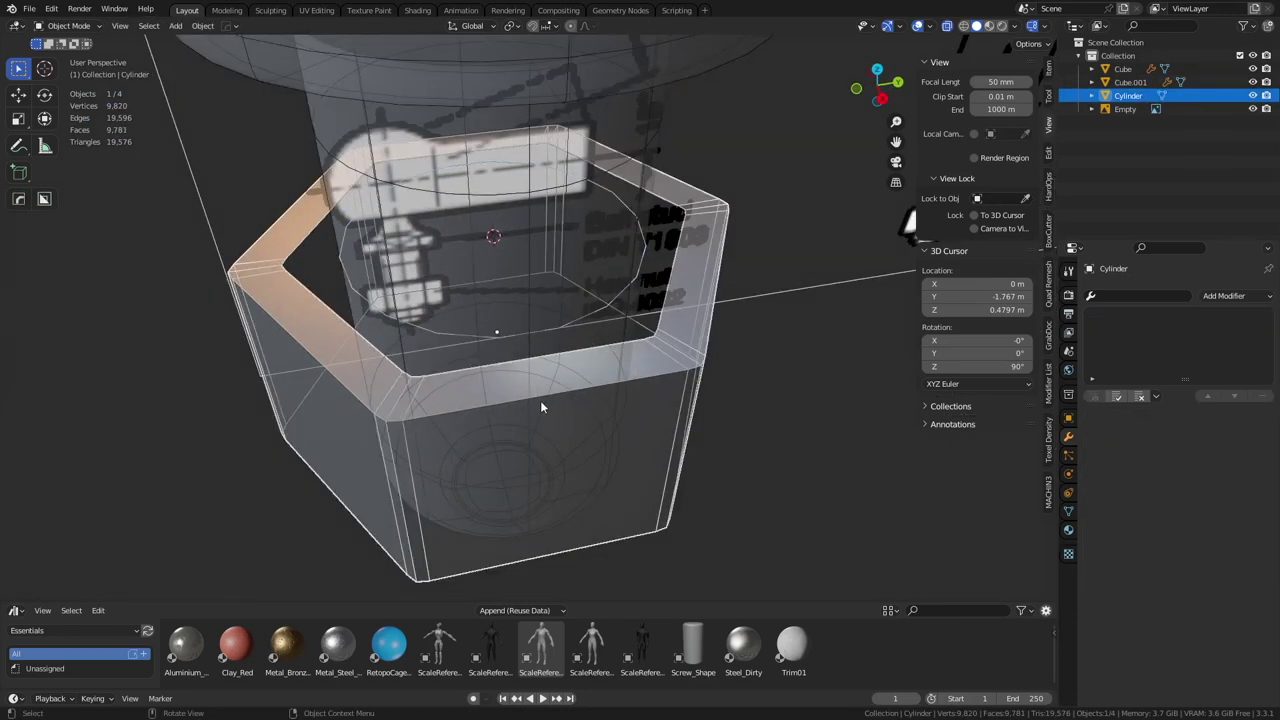
{"action": "key", "text": "KP_Divide"}
{"action": "key", "text": "ctrl+Tab"}
{"action": "left_click", "coordinate": [601, 393]}
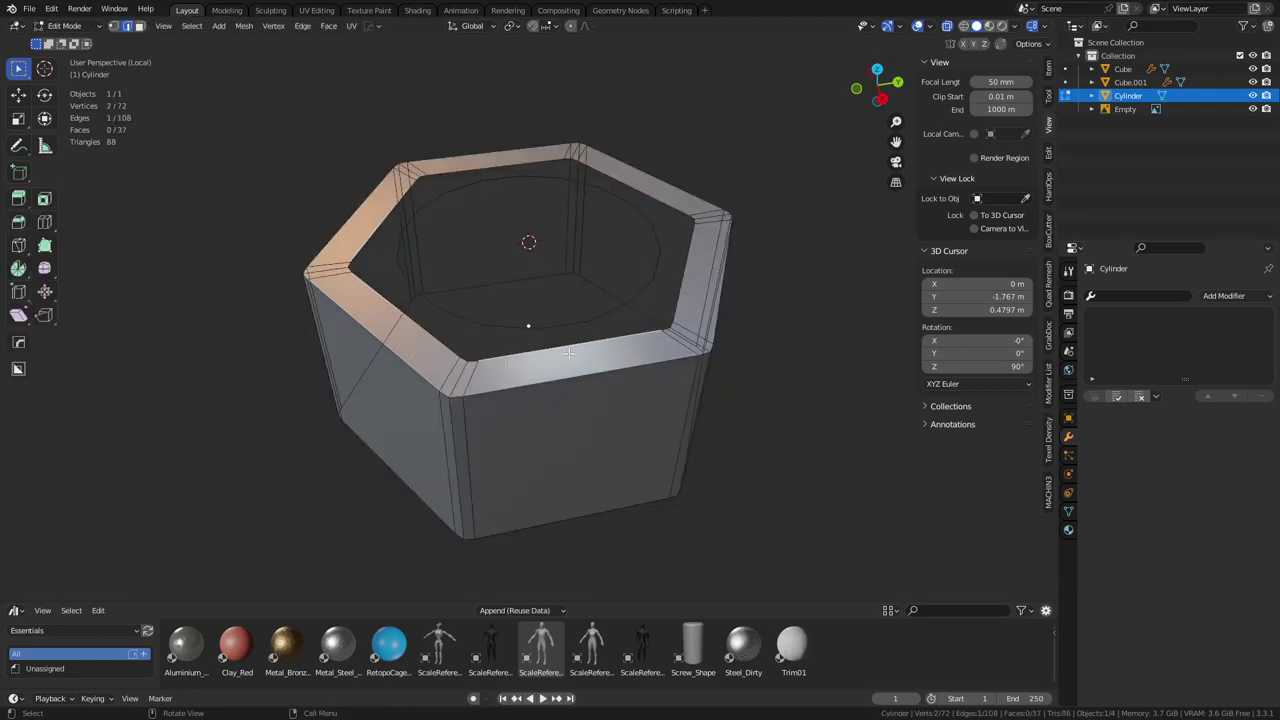
Try to bridge the circle with the inner hexagonal edge loop, then undo the bridge
{"action": "double_click", "coordinate": [532, 329]}
{"action": "double_click", "coordinate": [532, 328], "text": "shift"}
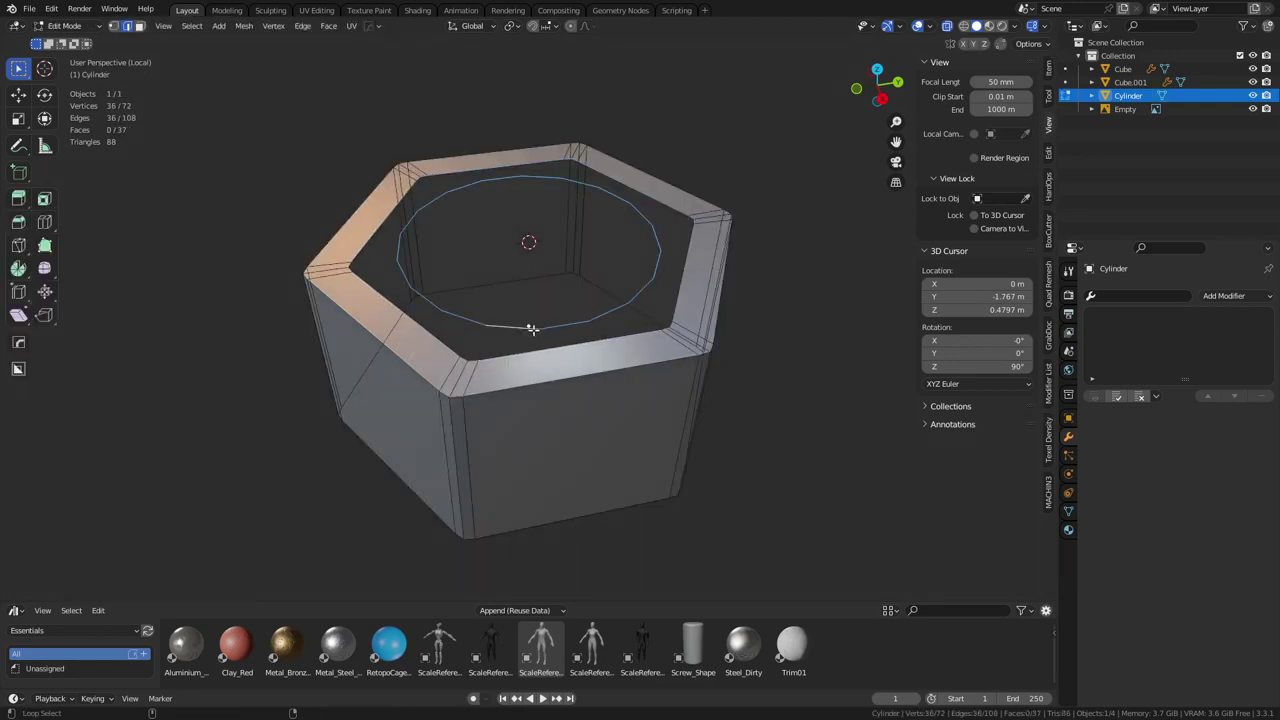
{"action": "key", "text": "ctrl+e"}
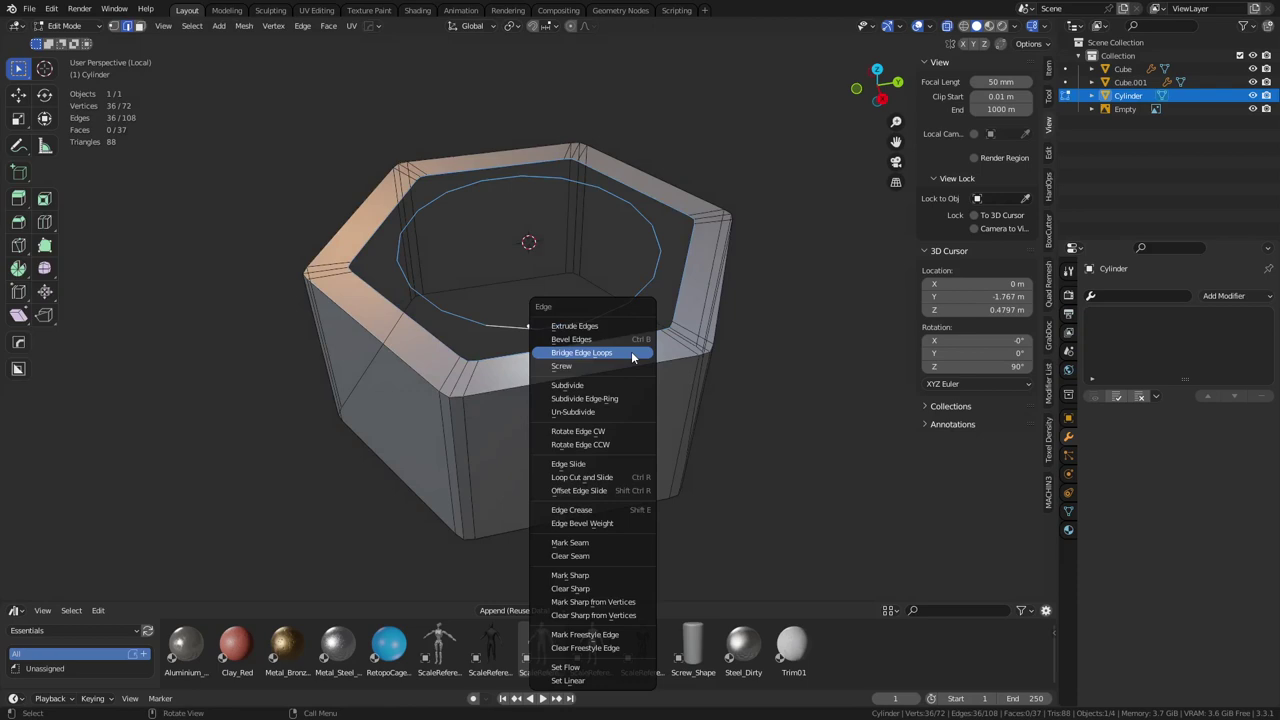
{"action": "left_click", "coordinate": [631, 353]}
{"action": "key", "text": "ctrl+z"}
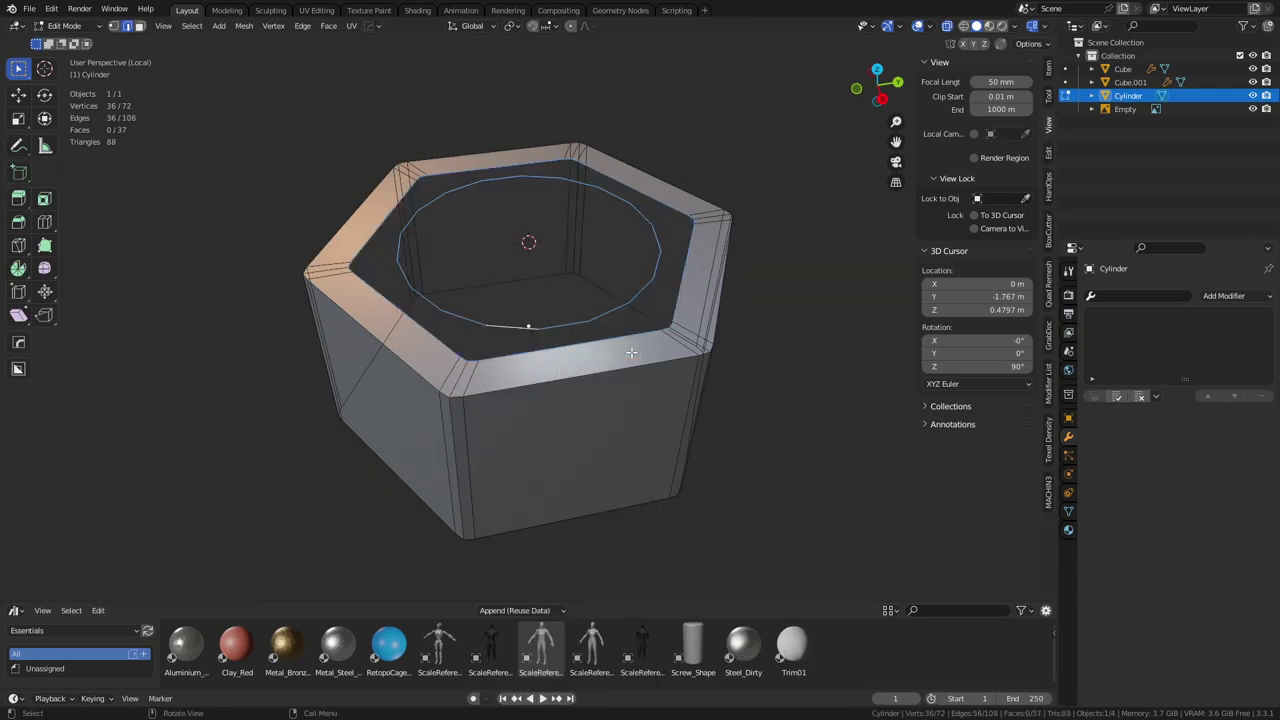
Fill the circle in the nut's opening with a face and clear the selection
{"action": "left_click", "coordinate": [588, 322], "text": "alt"}
{"action": "key", "text": "f"}
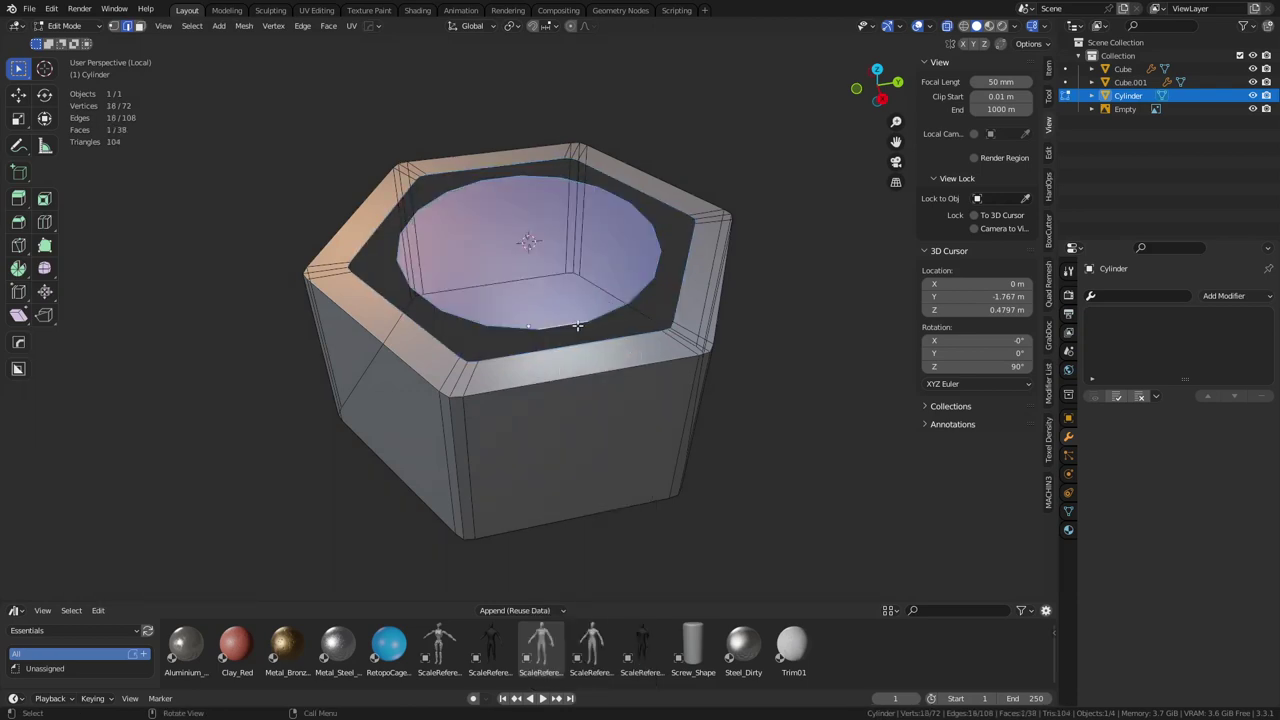
{"action": "key", "text": "alt+a"}
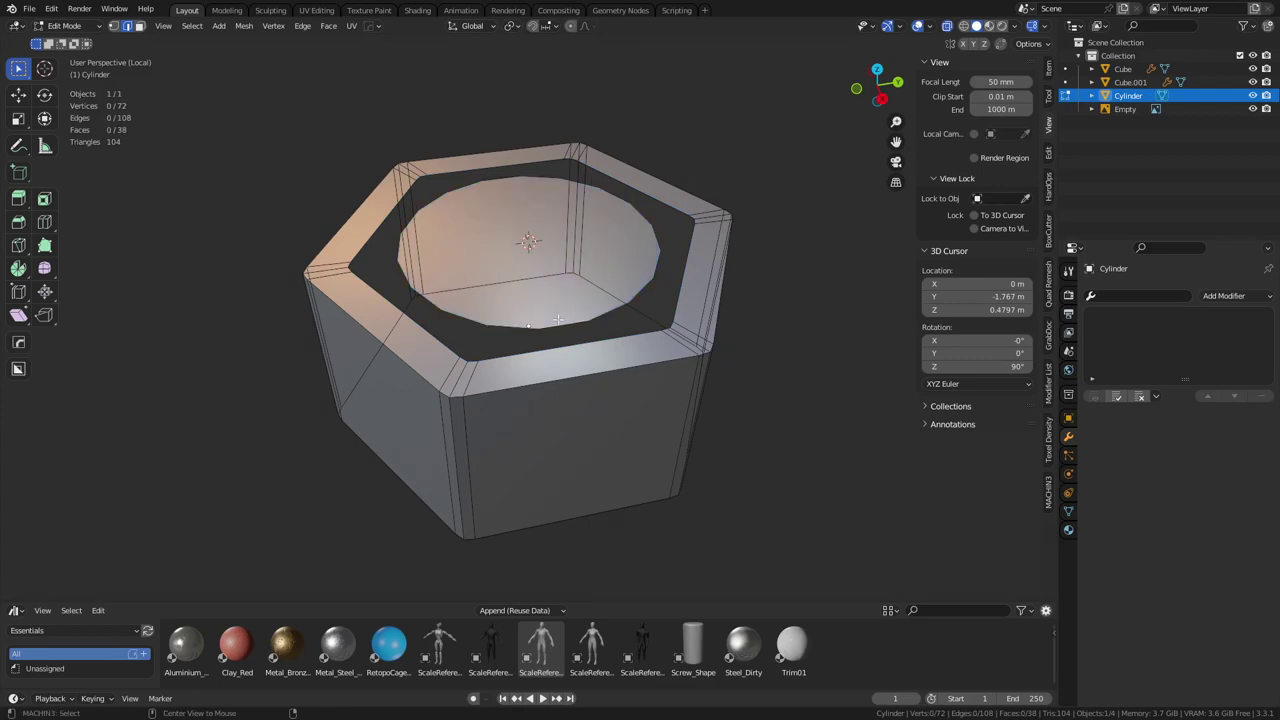
Bridge the circle's edge loop with the surrounding hexagonal loop to close the nut's top
{"action": "left_click", "coordinate": [557, 319], "text": "alt"}
{"action": "key", "text": "ctrl+e"}
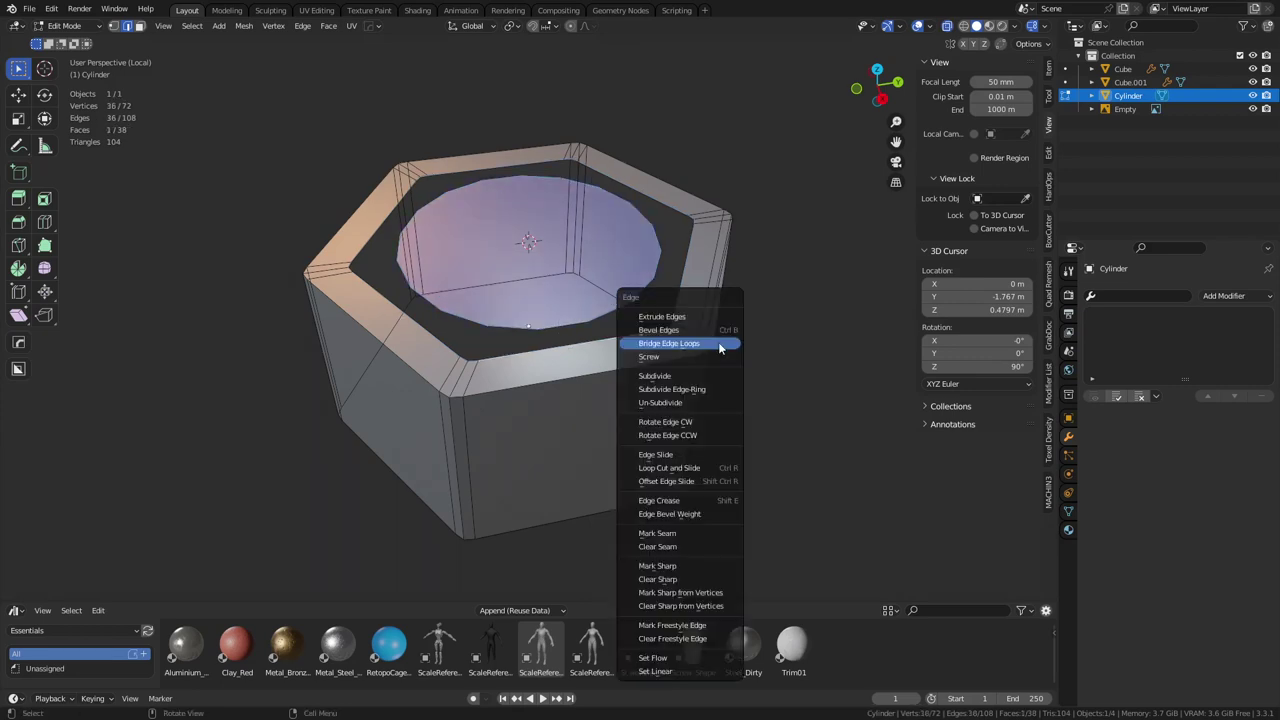
{"action": "left_click", "coordinate": [719, 345]}
{"action": "key", "text": "alt+a"}
{"action": "middle_click_drag", "start_coordinate": [792, 339], "coordinate": [661, 446]}
Add a horizontal edge loop around the nut's side faces and slide it toward the top face
{"action": "key", "text": "3"}
{"action": "left_click", "coordinate": [512, 314]}
{"action": "middle_click_drag", "start_coordinate": [512, 314], "coordinate": [592, 386]}
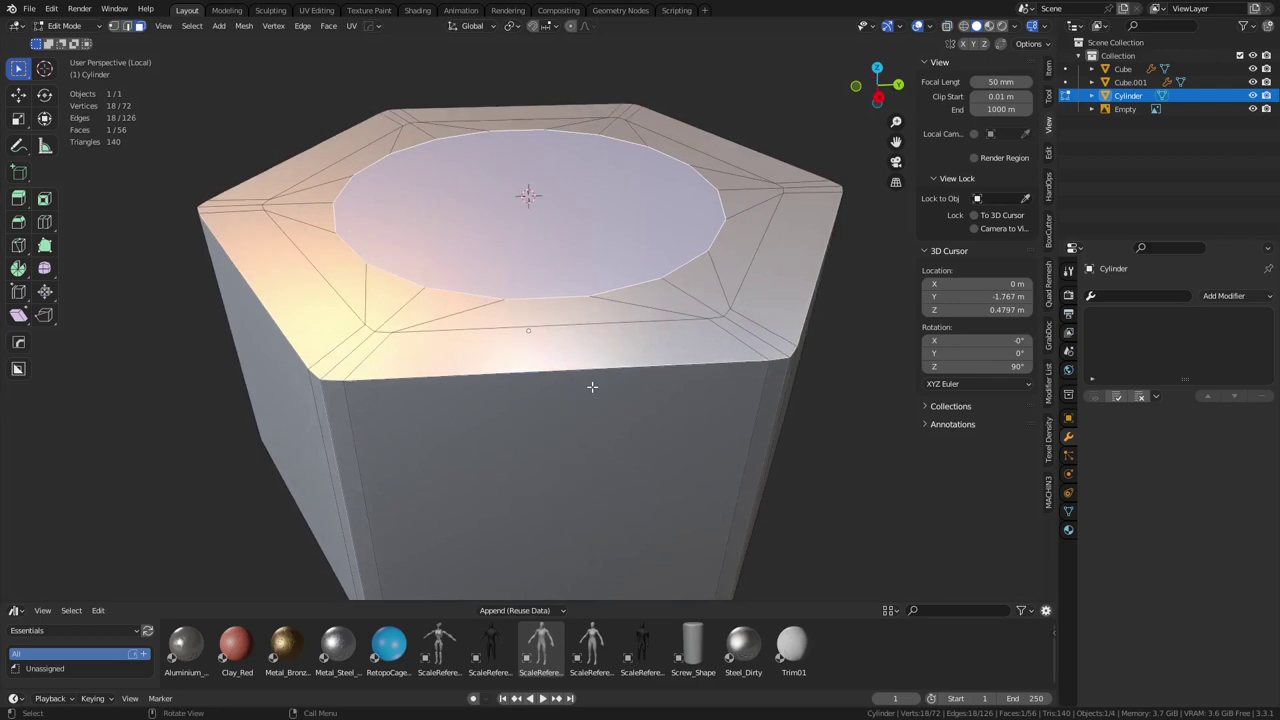
{"action": "left_click", "coordinate": [554, 388], "text": "alt"}
{"action": "key", "text": "2"}
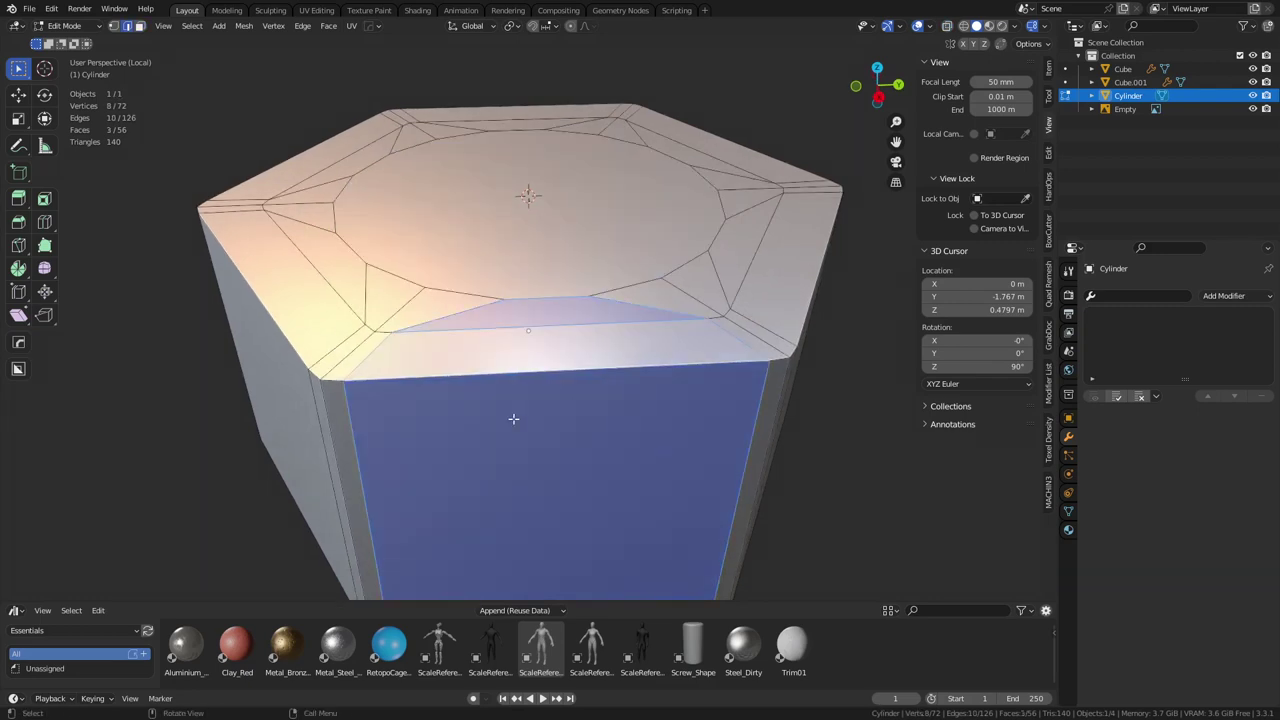
{"action": "key", "text": "1"}
{"action": "key", "text": "ctrl+r"}
{"action": "scroll", "coordinate": [523, 417], "scroll_direction": "down", "scroll_amount": 3}
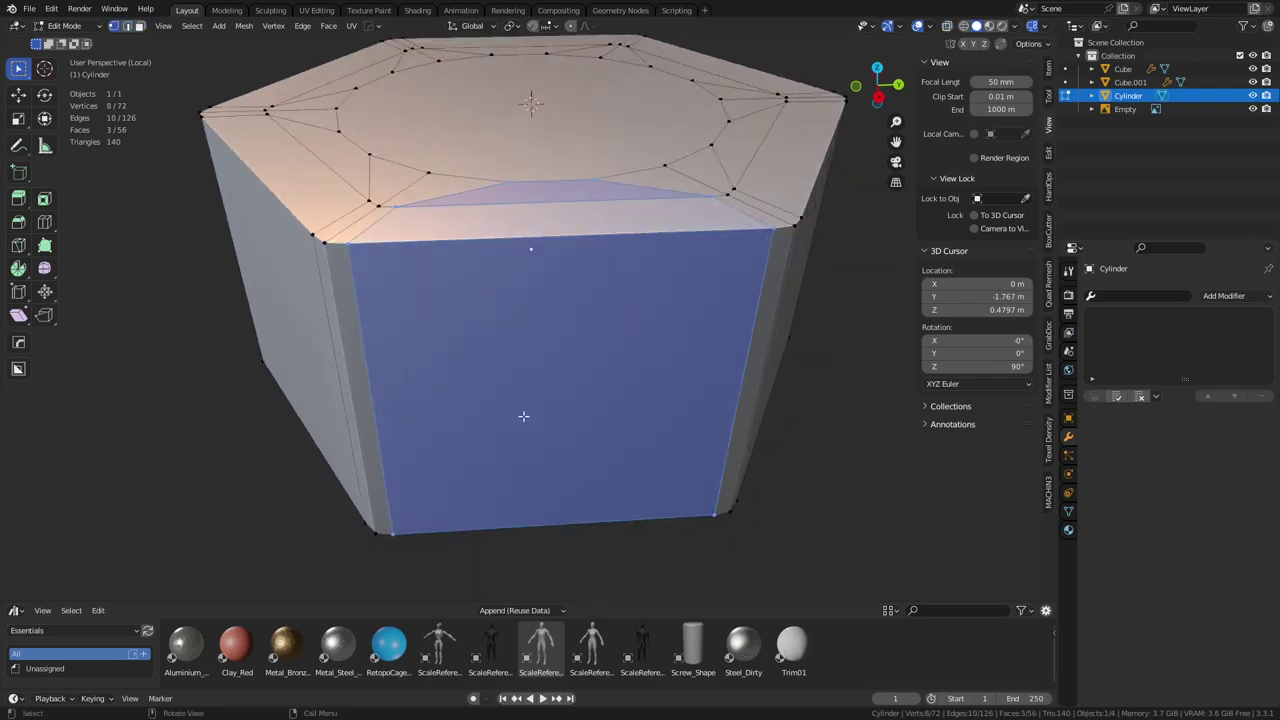
{"action": "left_click", "coordinate": [441, 308]}
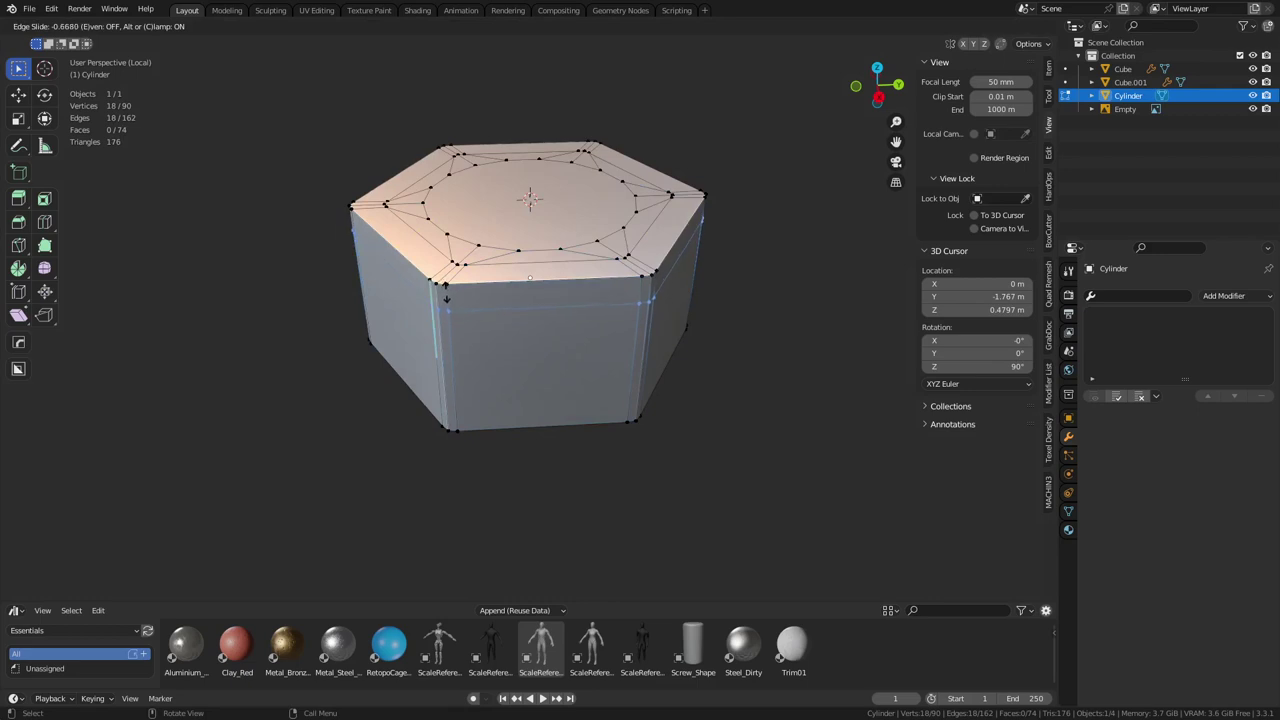
{"action": "left_click", "coordinate": [447, 296]}
Bevel the nut's top outer edge loop with 2 segments, replacing the 0.00912 m attempt with a narrower bevel
{"action": "left_click", "coordinate": [447, 290], "text": "alt"}
{"action": "key", "text": "ctrl+b"}
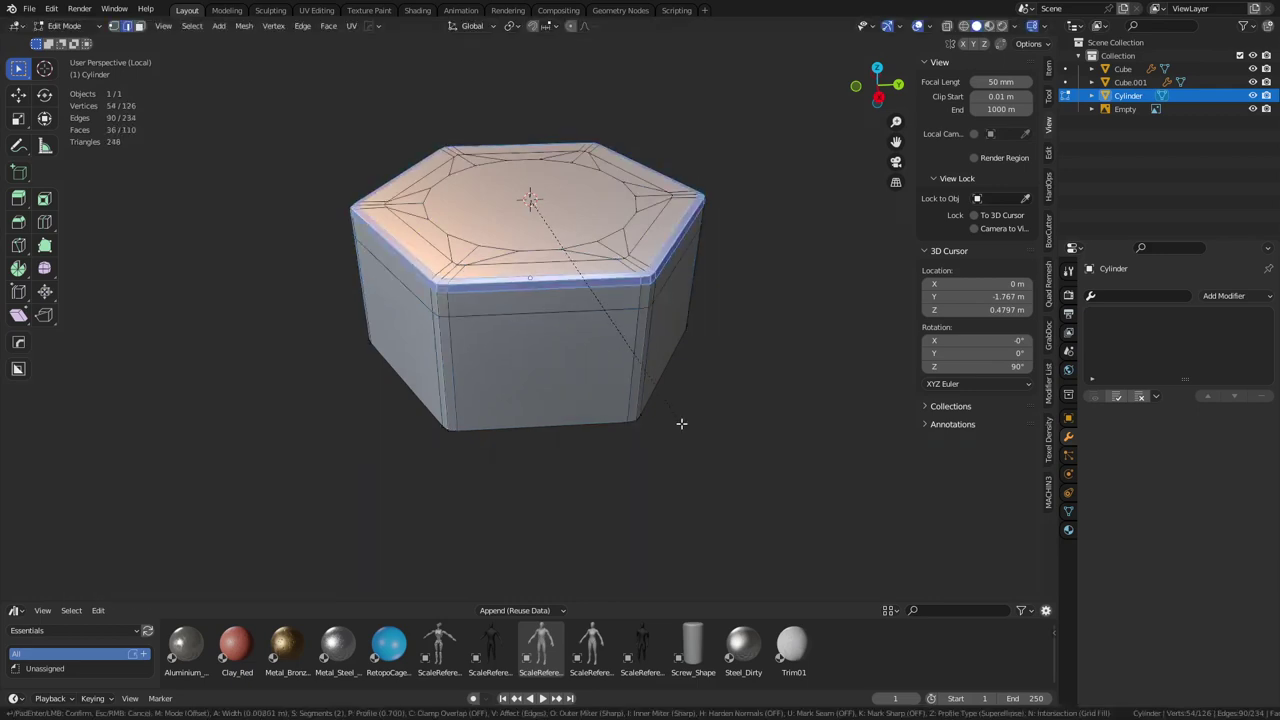
{"action": "left_click", "coordinate": [691, 431]}
{"action": "scroll", "coordinate": [636, 354], "scroll_direction": "up", "scroll_amount": 3}
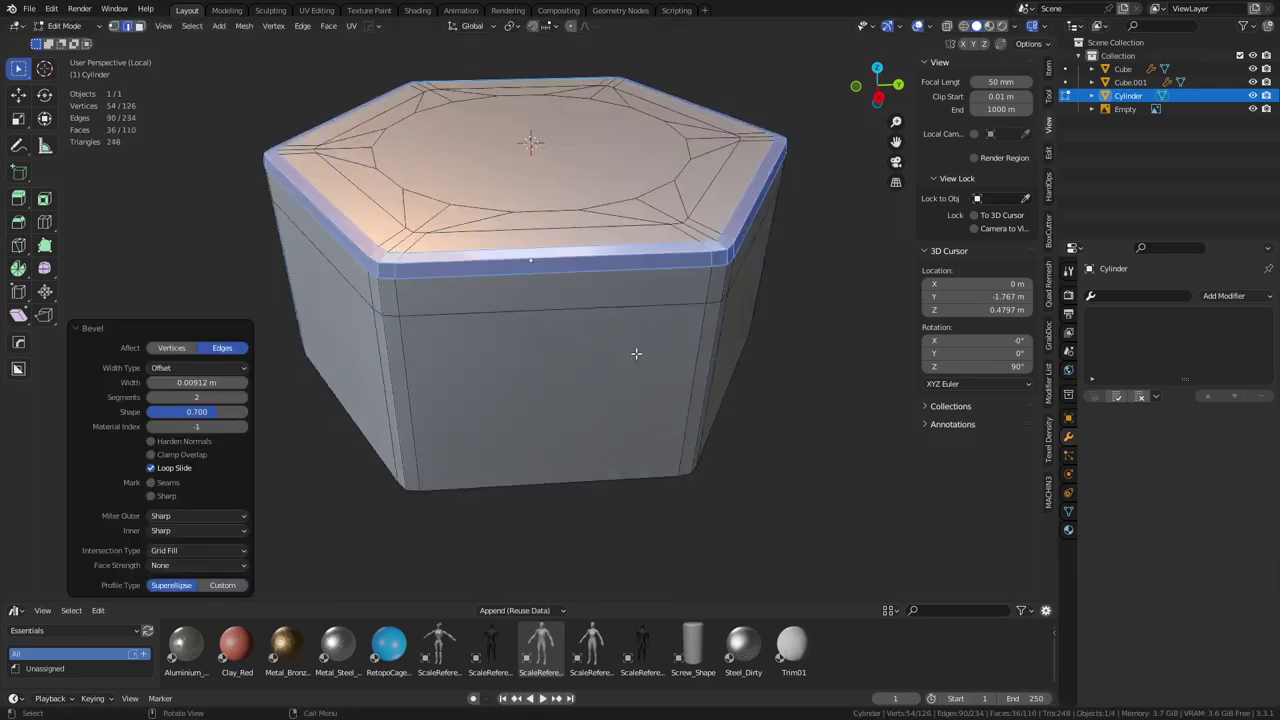
{"action": "key", "text": "ctrl+z"}
{"action": "key", "text": "ctrl+b"}
{"action": "left_click", "coordinate": [689, 443]}
Add a Subdivision Surface modifier with viewport level 1 to the nut and return to Edit Mode
{"action": "key", "text": "Tab"}
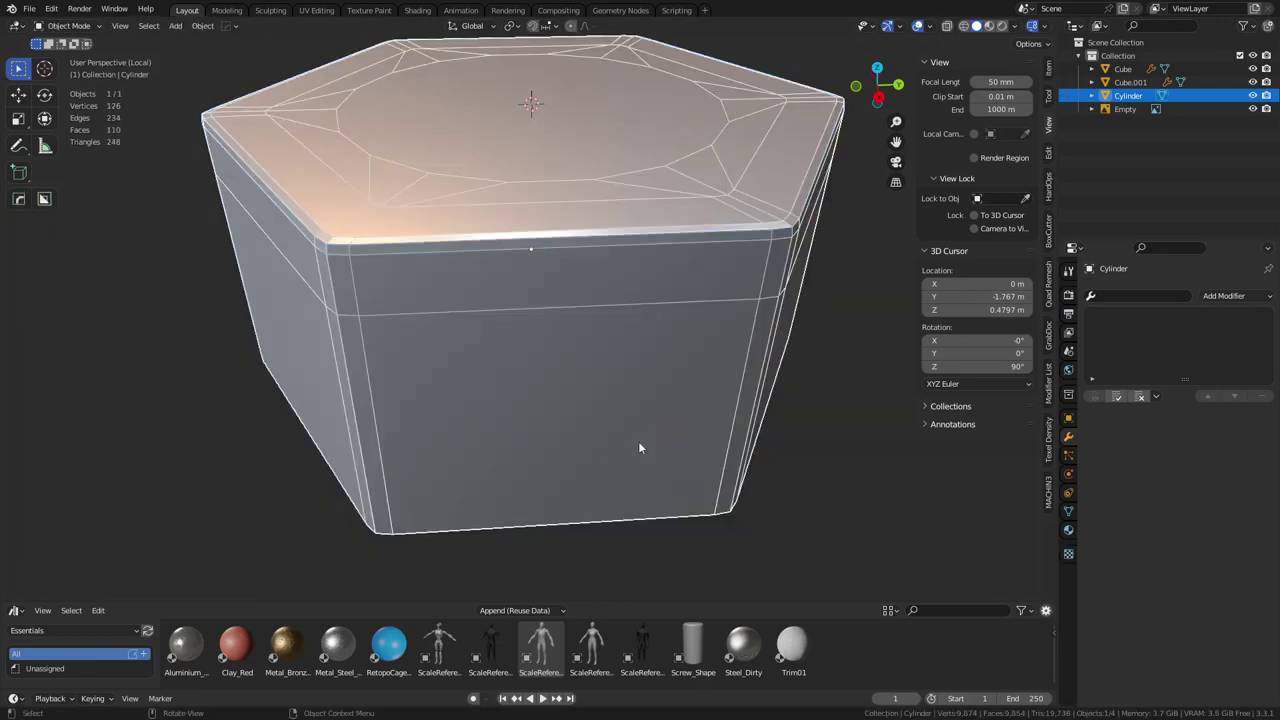
{"action": "key", "text": "ctrl+1"}
{"action": "key", "text": "Tab"}
Delete the circular face in the nut's top to open the bore
{"action": "middle_click_drag", "start_coordinate": [595, 322], "coordinate": [595, 377], "text": "shift"}
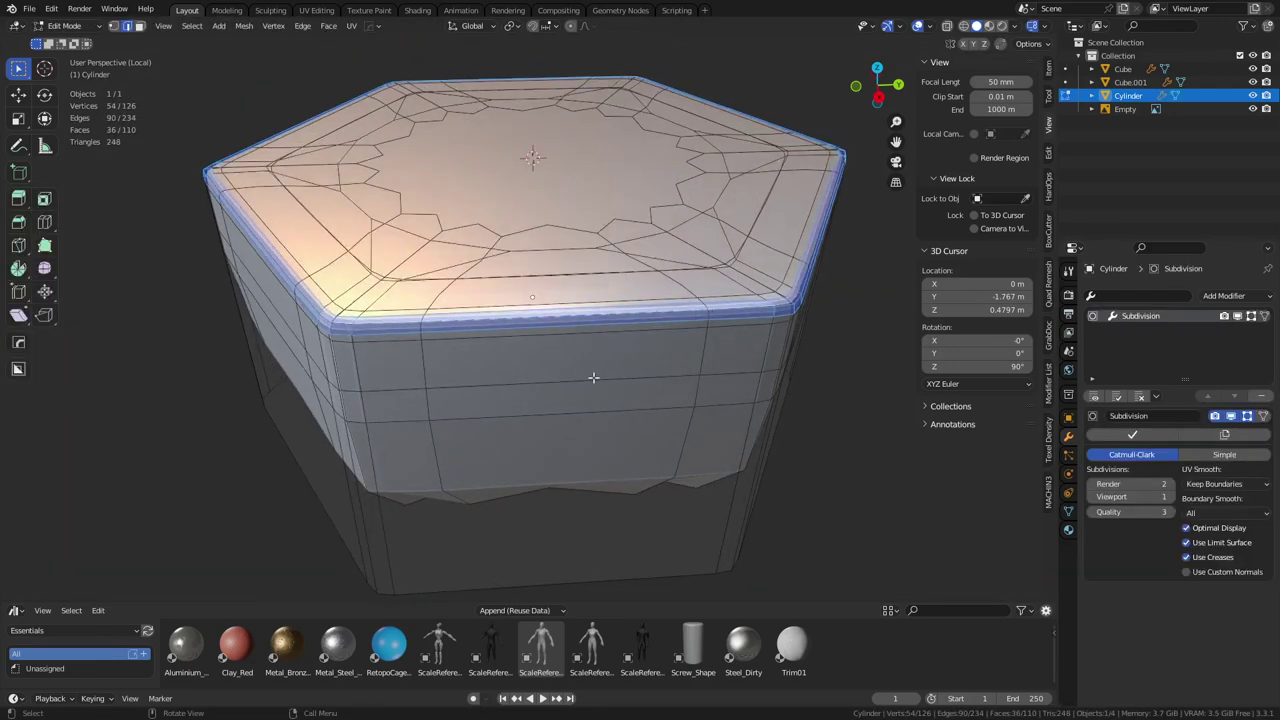
{"action": "key", "text": "3"}
{"action": "left_click", "coordinate": [510, 192]}
{"action": "key", "text": "x"}
{"action": "left_click", "coordinate": [508, 194]}
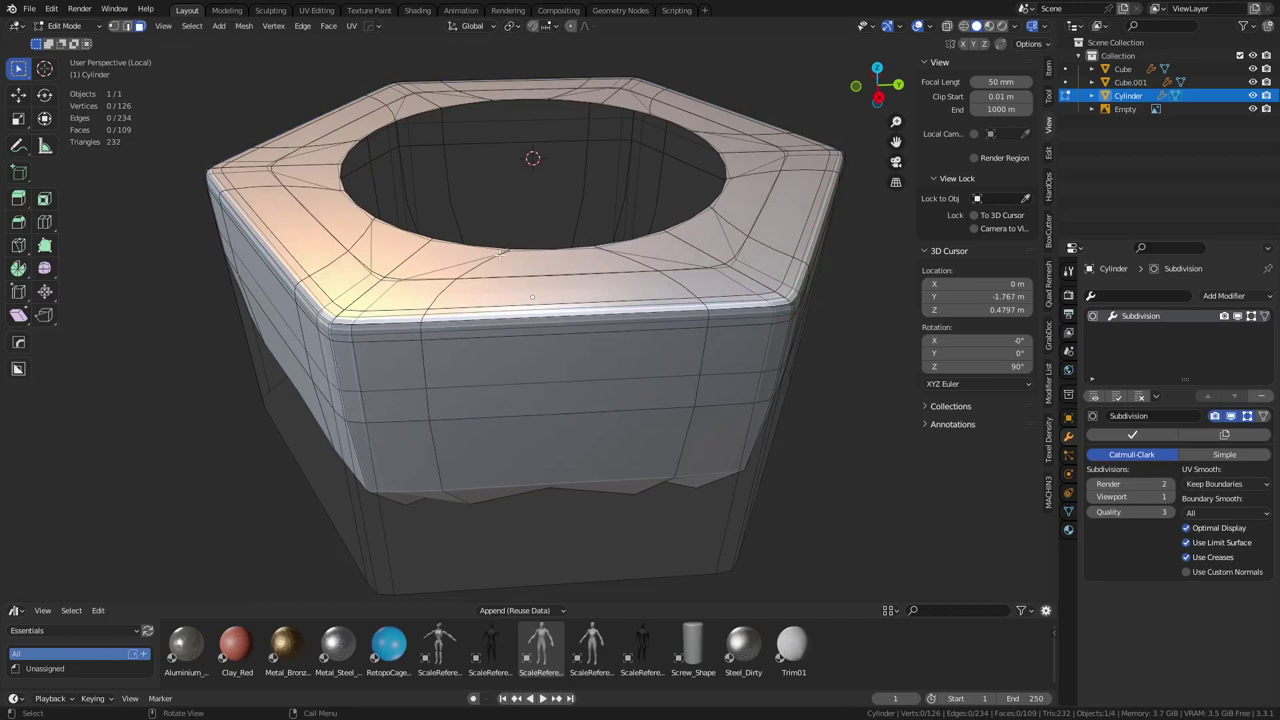
Dissolve the inner edge loop on the nut's top, add one closer to the outer edge (factor 0.529), and disable the subdivision display in Edit Mode
{"action": "key", "text": "ctrl+x"}
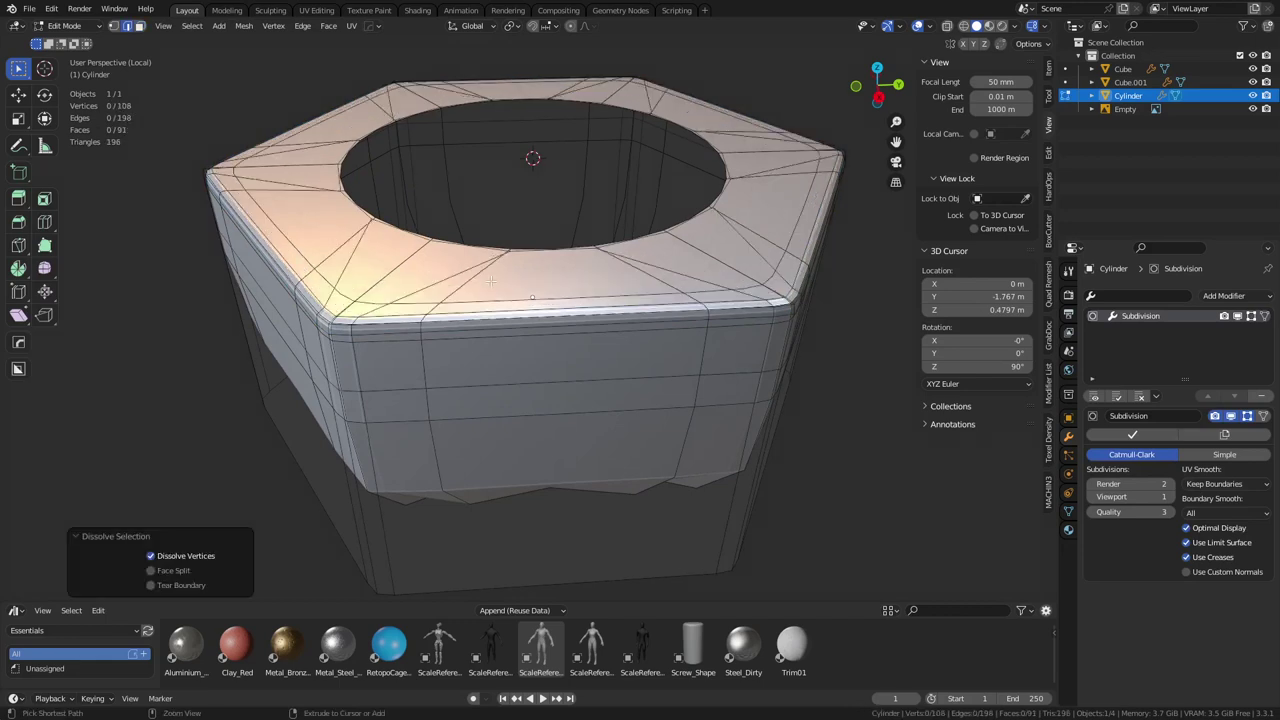
{"action": "key", "text": "ctrl+r"}
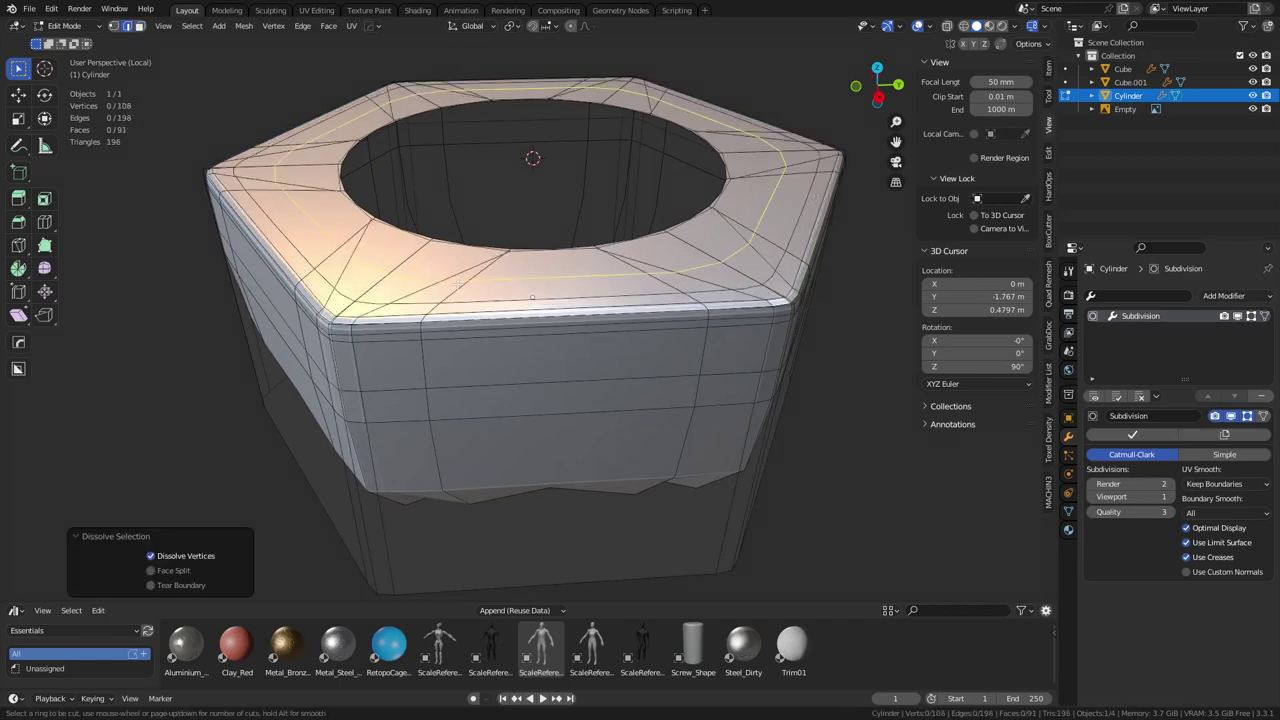
{"action": "left_click", "coordinate": [450, 287]}
{"action": "left_click", "coordinate": [424, 316]}
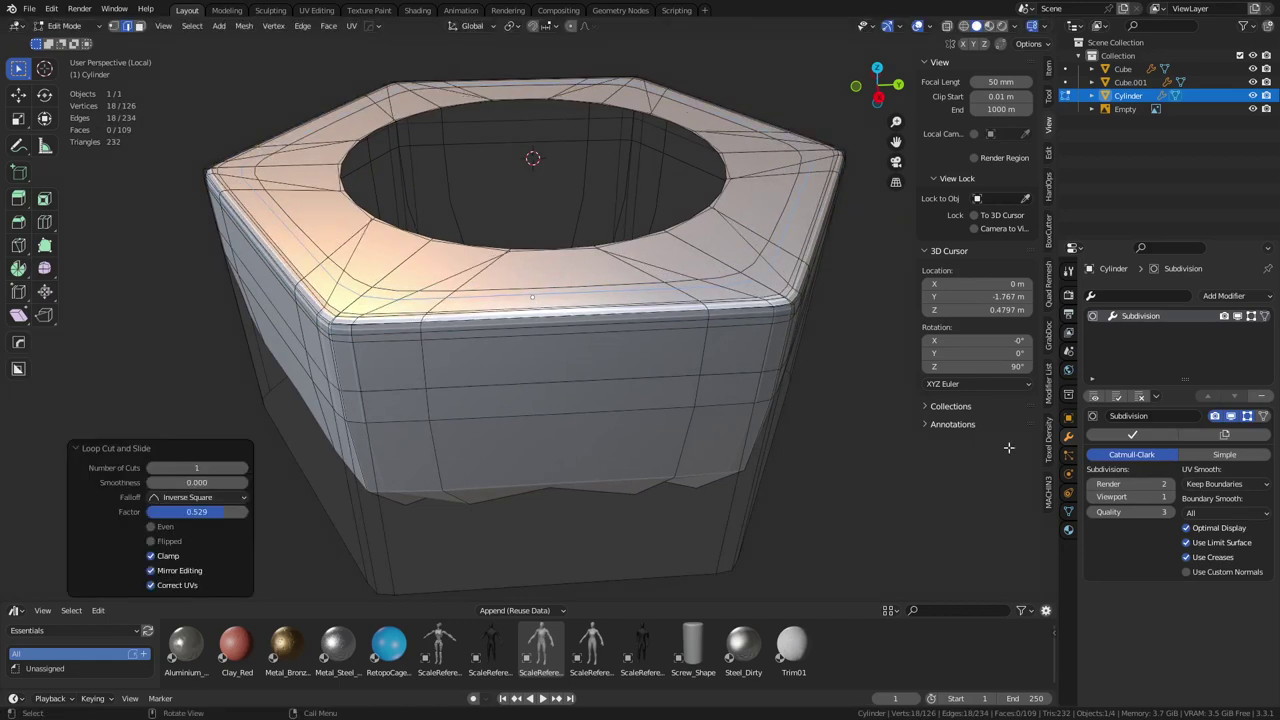
{"action": "left_click", "coordinate": [1250, 417]}
Select the small bevel faces at all the nut's top corners by similar area, with a threshold of 0.00009
{"action": "key", "text": "3"}
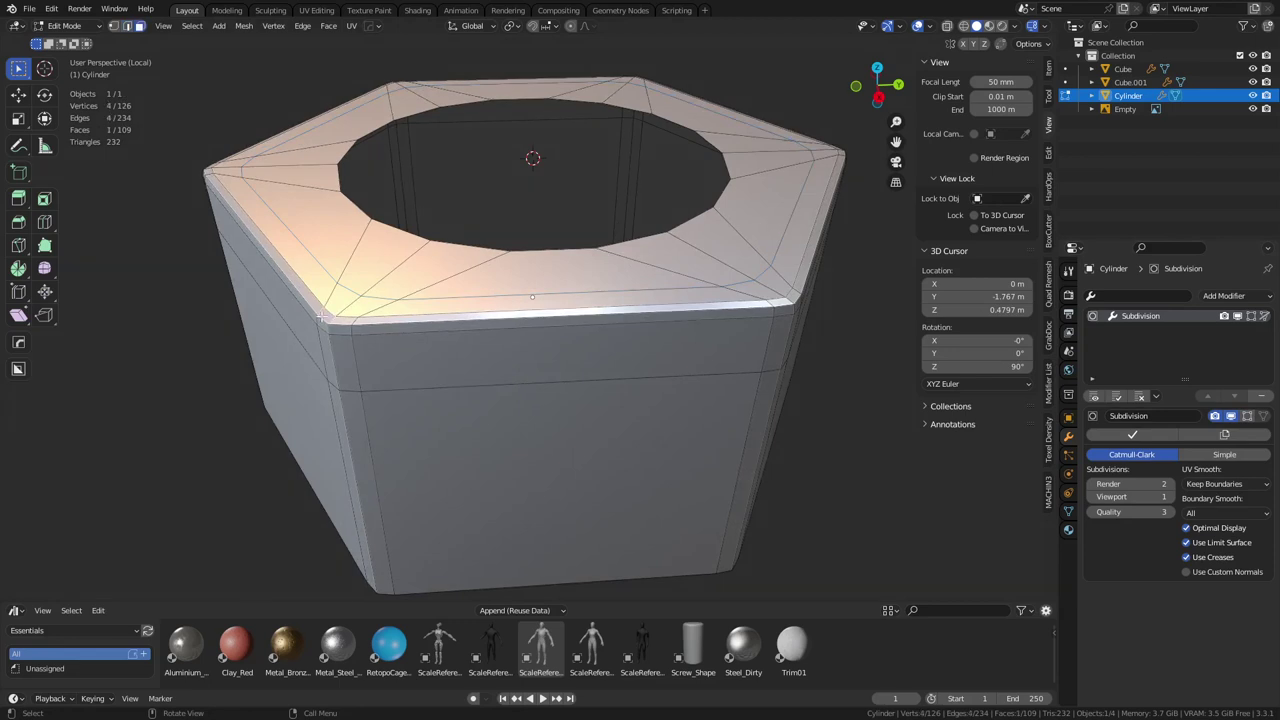
{"action": "left_click", "coordinate": [338, 328], "text": "ctrl"}
{"action": "key", "text": "shift+g"}
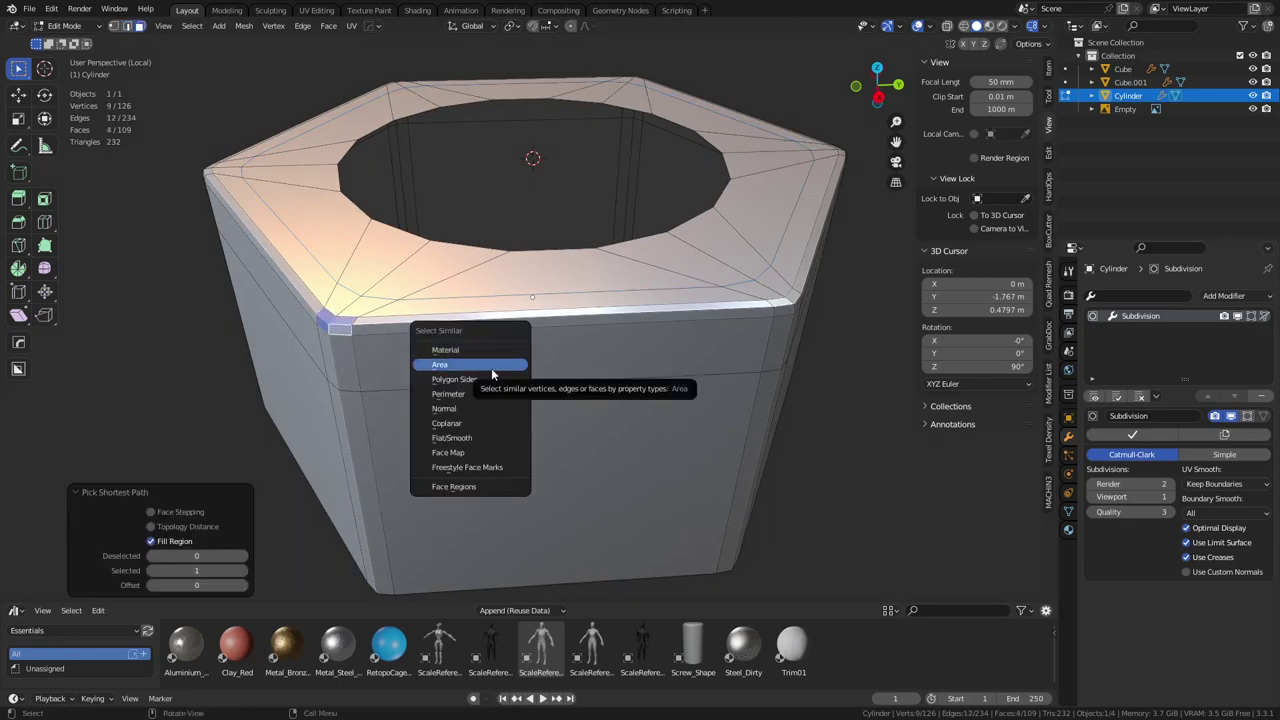
{"action": "left_click", "coordinate": [491, 366]}
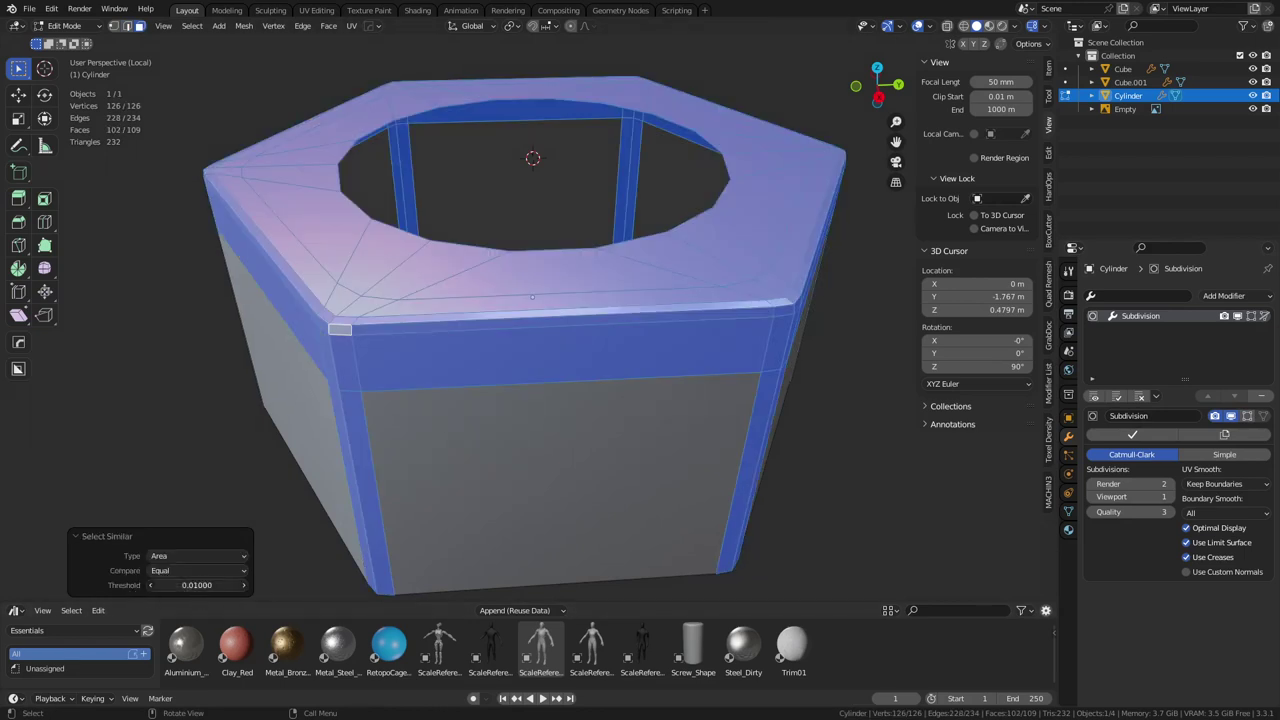
{"action": "left_click_drag", "start_coordinate": [197, 585], "coordinate": [162, 585]}
{"action": "middle_click_drag", "start_coordinate": [478, 402], "coordinate": [256, 256]}
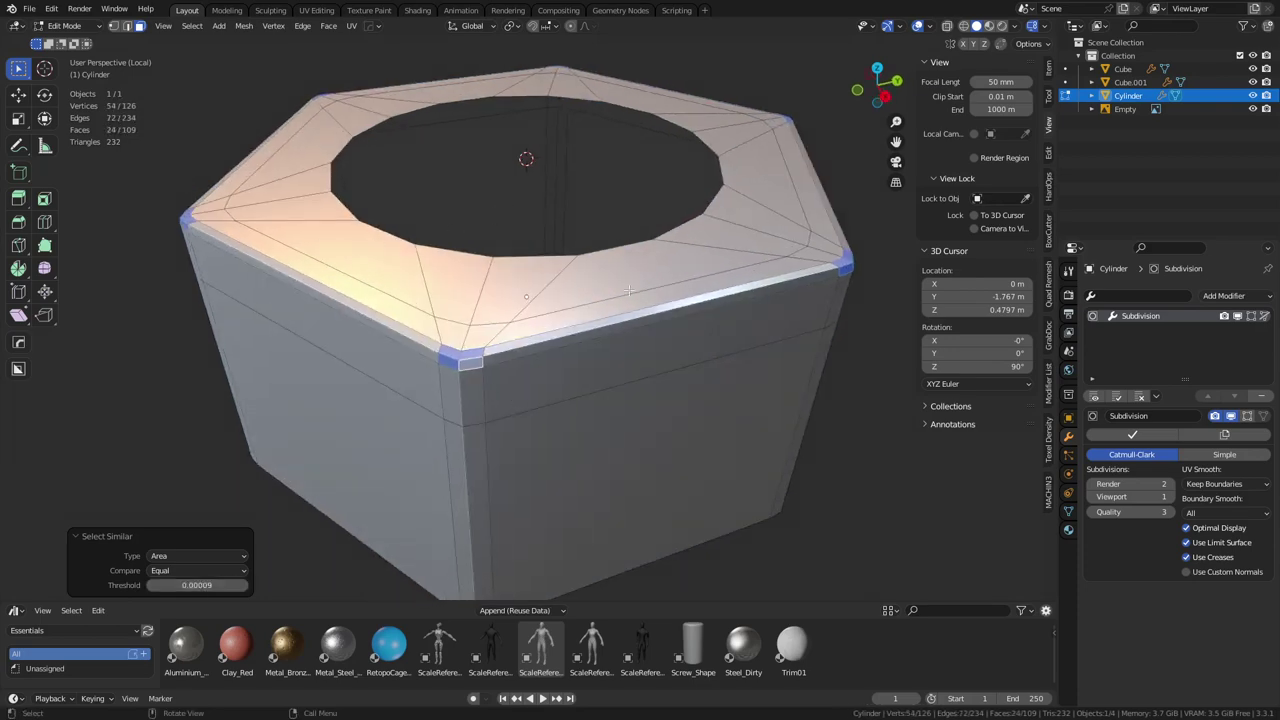
{"action": "middle_click_drag", "start_coordinate": [628, 290], "coordinate": [623, 303]}
{"action": "key", "text": "g"}
{"action": "key", "text": "z"}
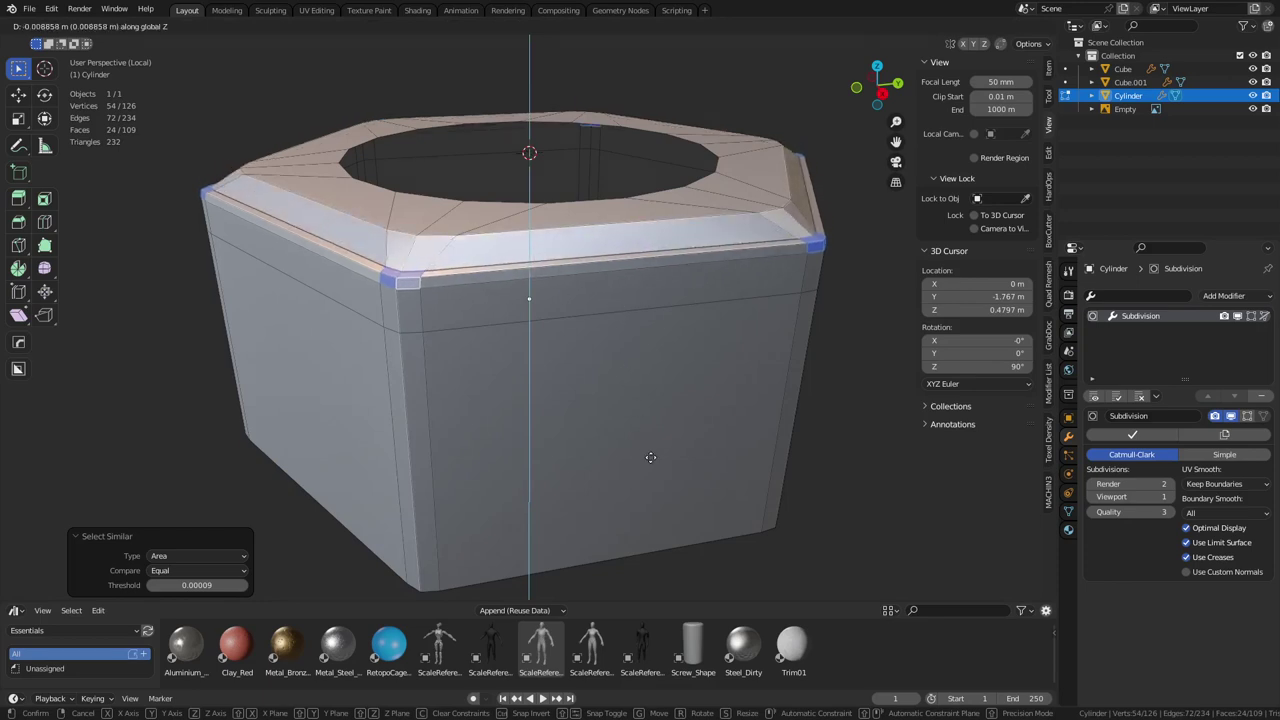
{"action": "key", "text": "Escape"}
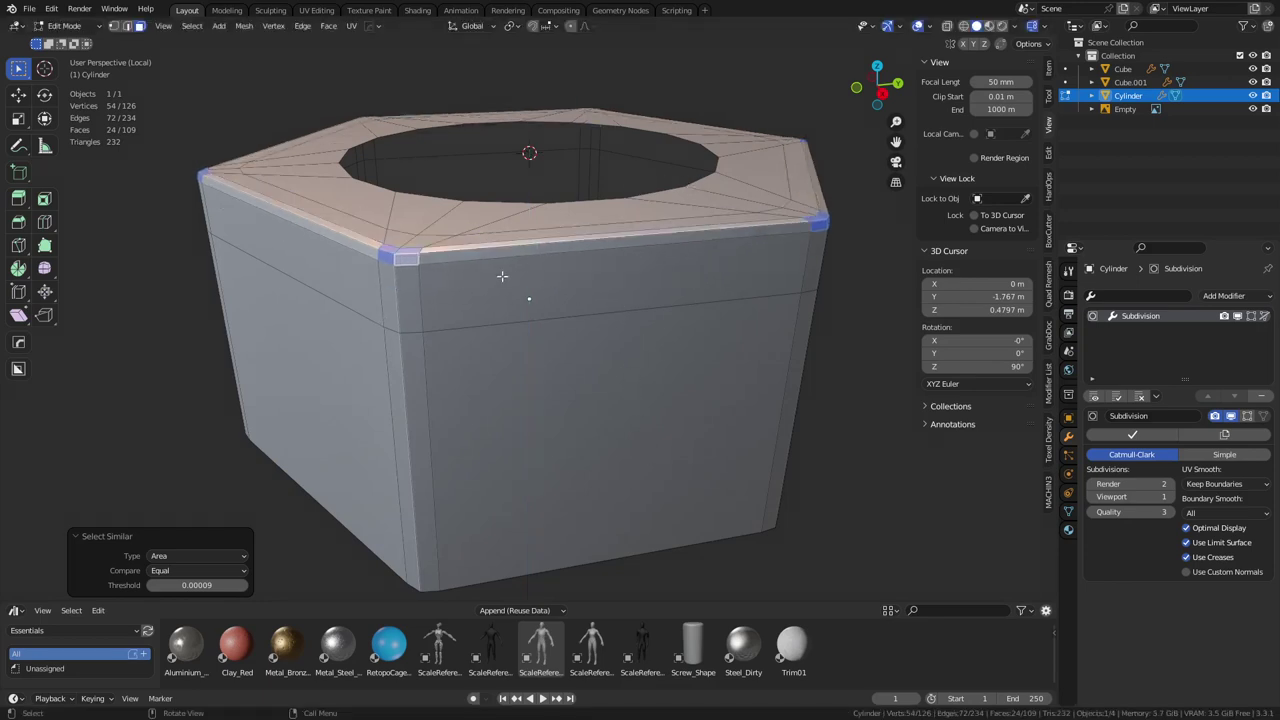
Add two evenly spaced vertical edge loops across each of the nut's six sides, continuing over the top face to the bore
{"action": "key", "text": "ctrl+r"}
{"action": "scroll", "coordinate": [609, 289], "scroll_direction": "up", "scroll_amount": 1}
{"action": "left_click", "coordinate": [609, 289]}
{"action": "right_click", "coordinate": [609, 289]}
{"action": "key", "text": "ctrl+r"}
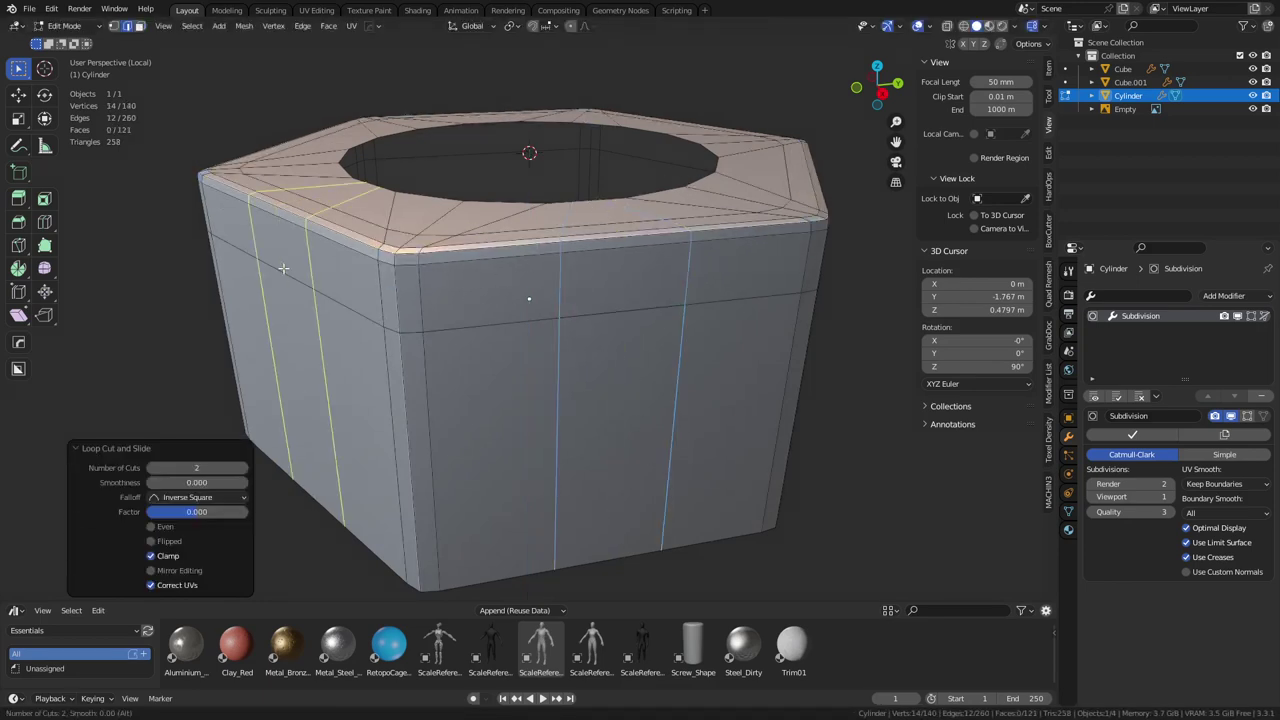
{"action": "left_click", "coordinate": [283, 268]}
{"action": "right_click", "coordinate": [283, 268]}
{"action": "key", "text": "ctrl+r"}
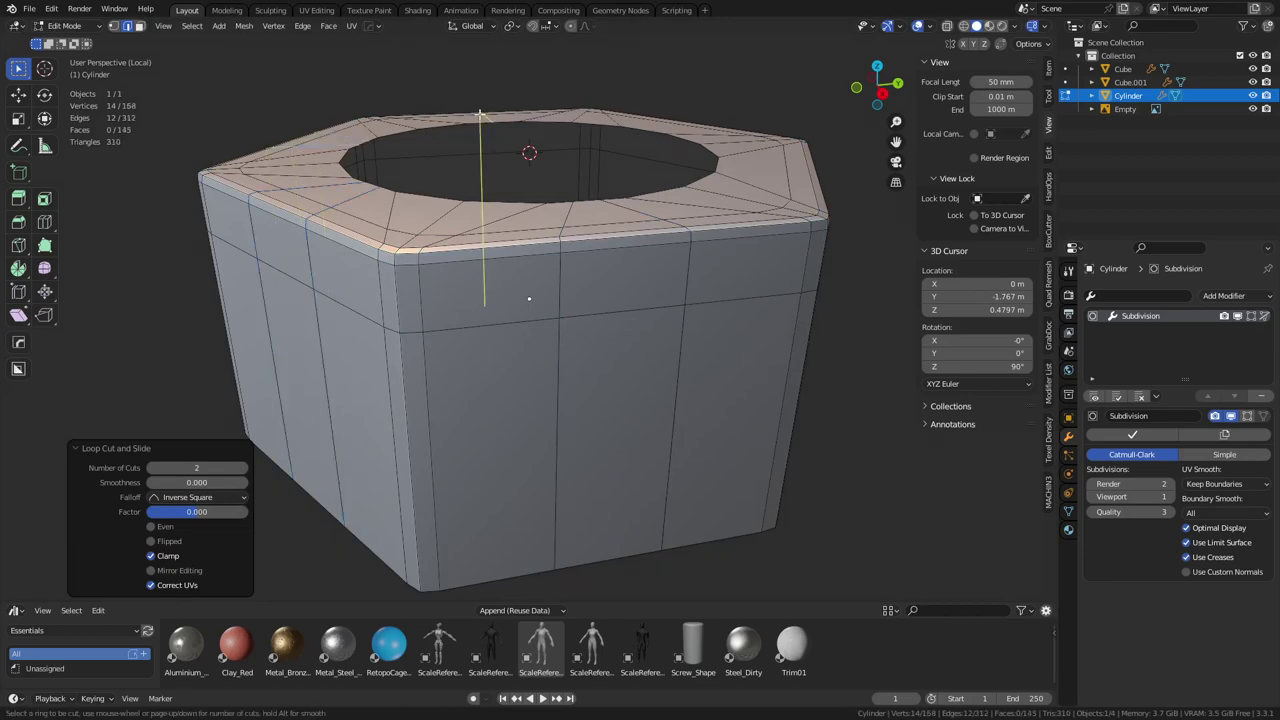
{"action": "left_click", "coordinate": [486, 116]}
{"action": "right_click", "coordinate": [486, 116]}
{"action": "key", "text": "ctrl+r"}
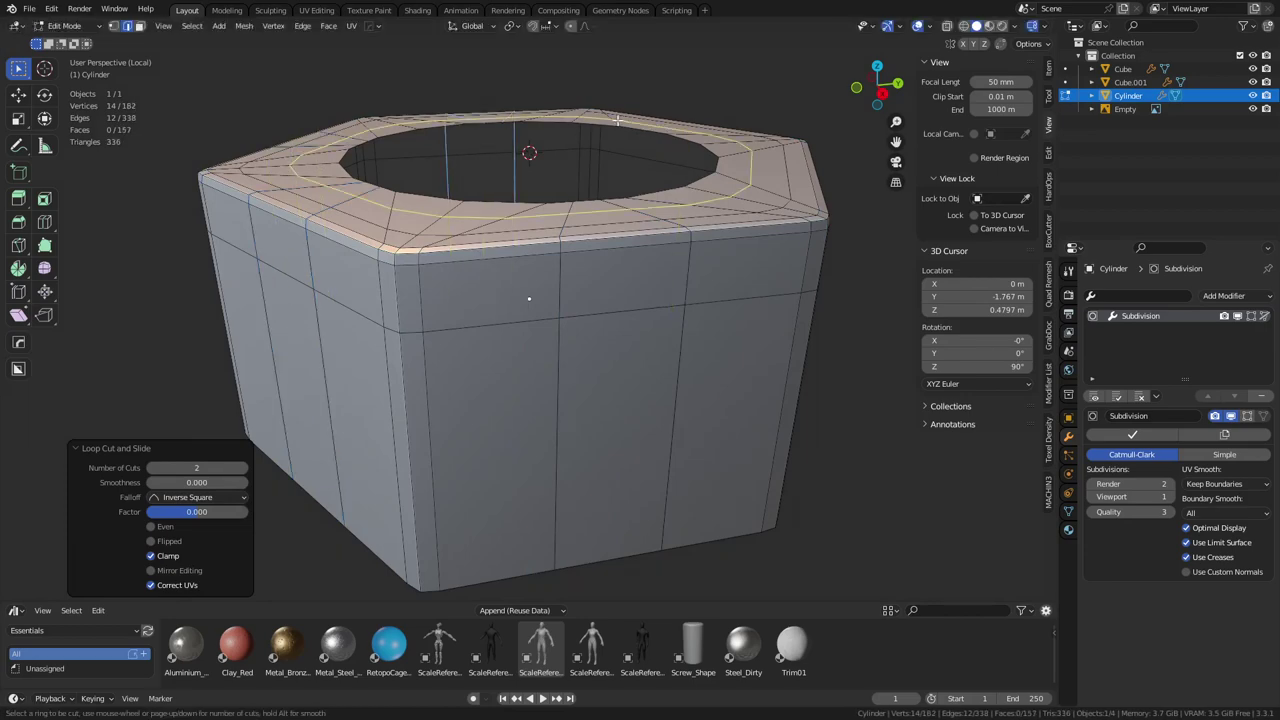
{"action": "right_click", "coordinate": [706, 235]}
{"action": "scroll", "coordinate": [777, 283], "scroll_direction": "down", "scroll_amount": 3}
{"action": "key", "text": "ctrl+r"}
{"action": "middle_click_drag", "start_coordinate": [777, 283], "coordinate": [590, 367]}
{"action": "scroll", "coordinate": [579, 424], "scroll_direction": "up", "scroll_amount": 1}
{"action": "left_click", "coordinate": [579, 424]}
{"action": "right_click", "coordinate": [579, 424]}
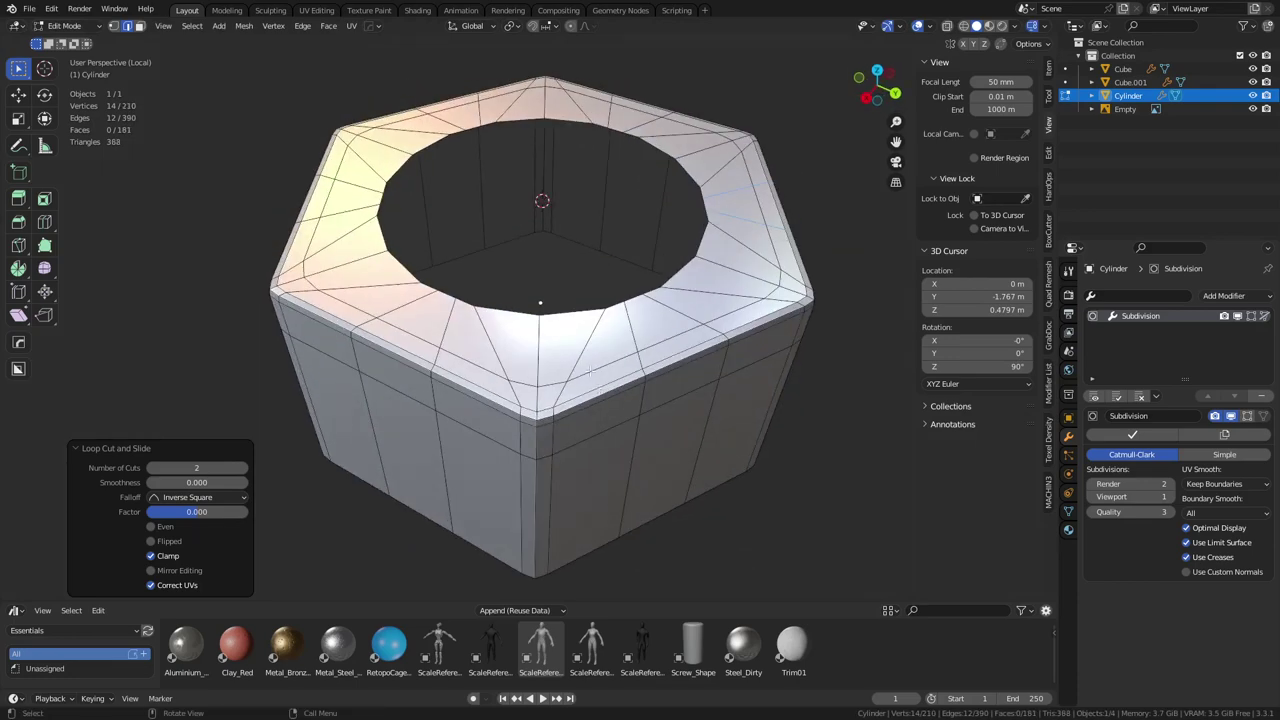
Round the bore's rim edge loop with LoopTools Circle and set its angle to 3°
{"action": "left_click", "coordinate": [573, 316], "text": "alt"}
{"action": "middle_click_drag", "start_coordinate": [574, 323], "coordinate": [568, 318]}
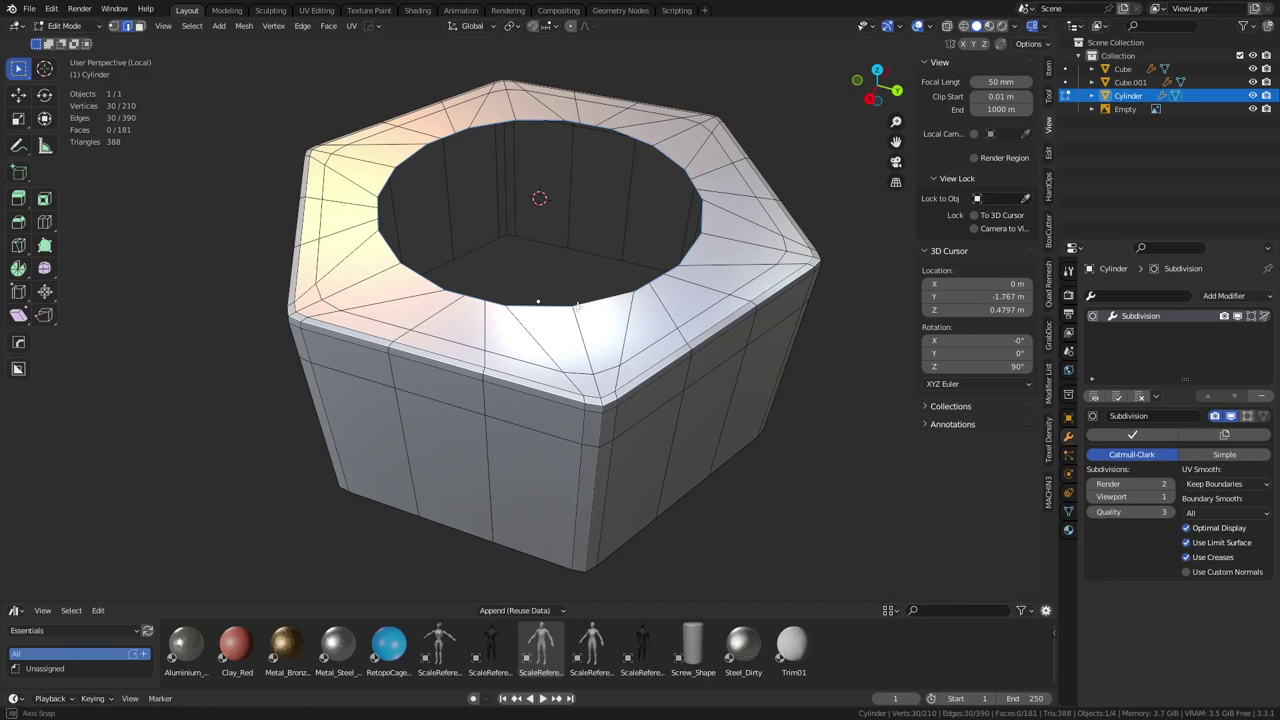
{"action": "right_click", "coordinate": [634, 278]}
{"action": "mouse_move", "coordinate": [625, 243]}
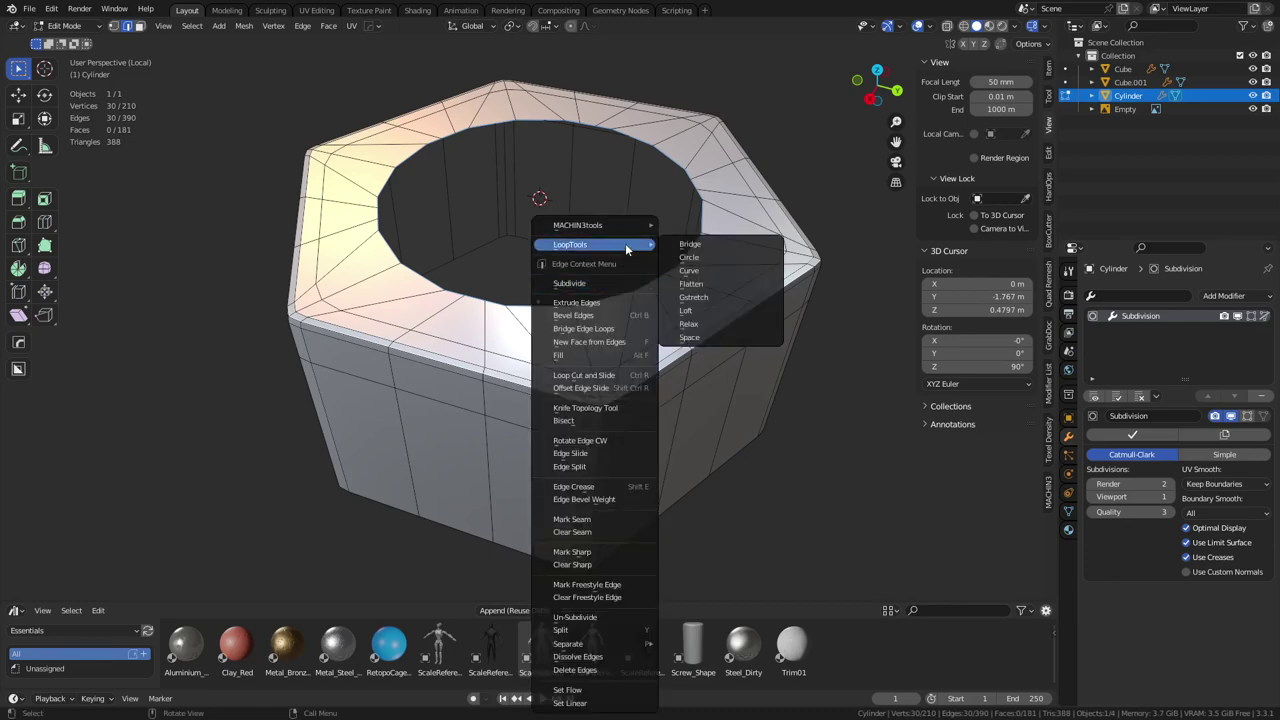
{"action": "left_click", "coordinate": [712, 257]}
{"action": "middle_click_drag", "start_coordinate": [521, 315], "coordinate": [552, 395]}
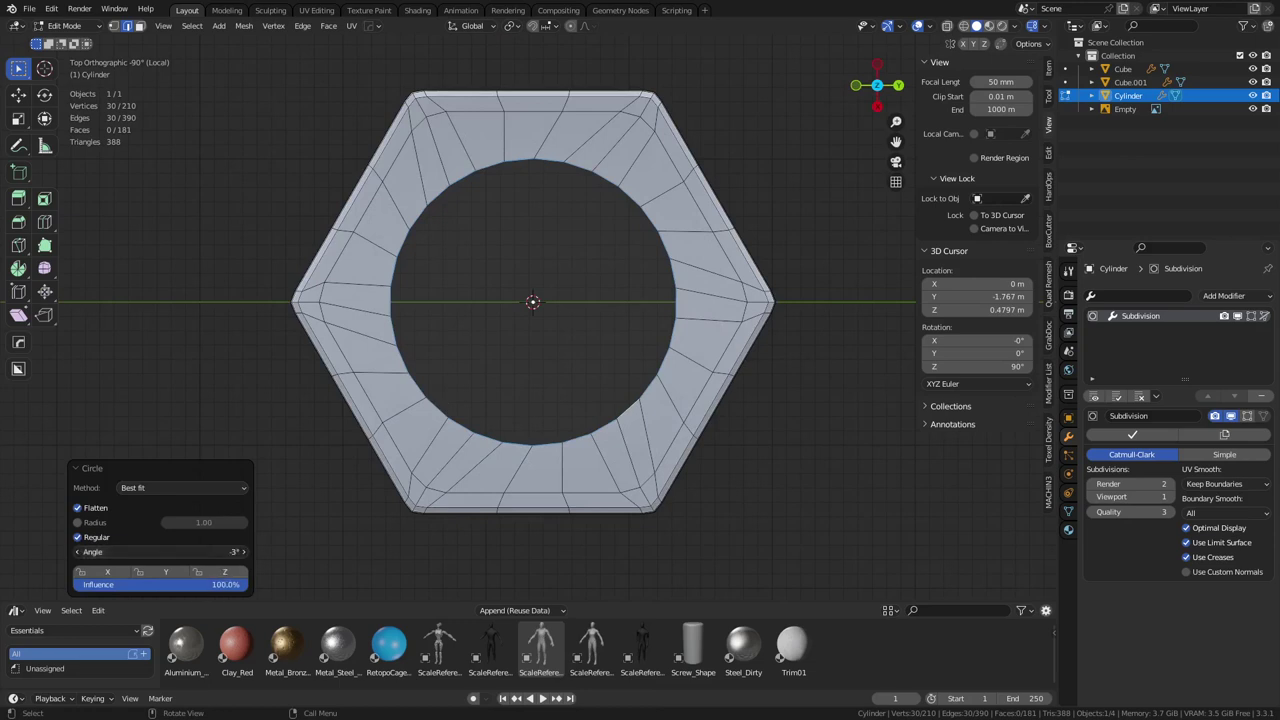
{"action": "left_click_drag", "start_coordinate": [214, 551], "coordinate": [222, 551]}
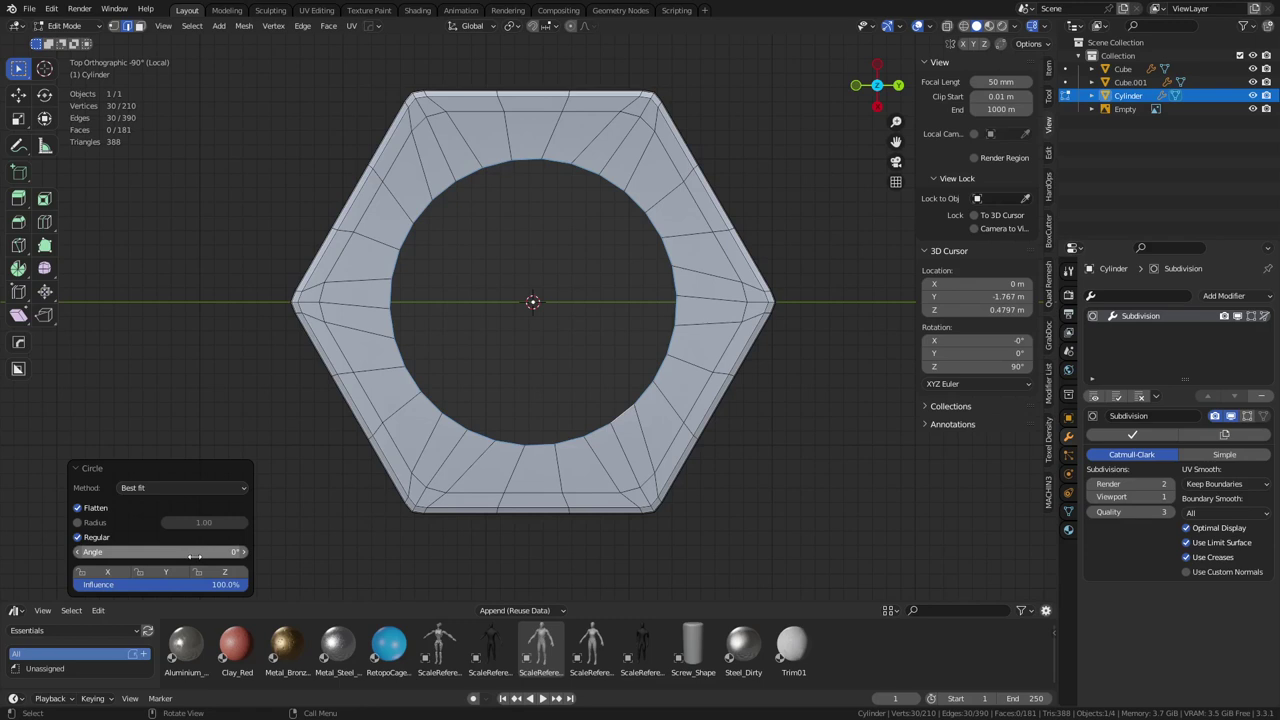
{"action": "left_click_drag", "start_coordinate": [195, 552], "coordinate": [213, 552]}
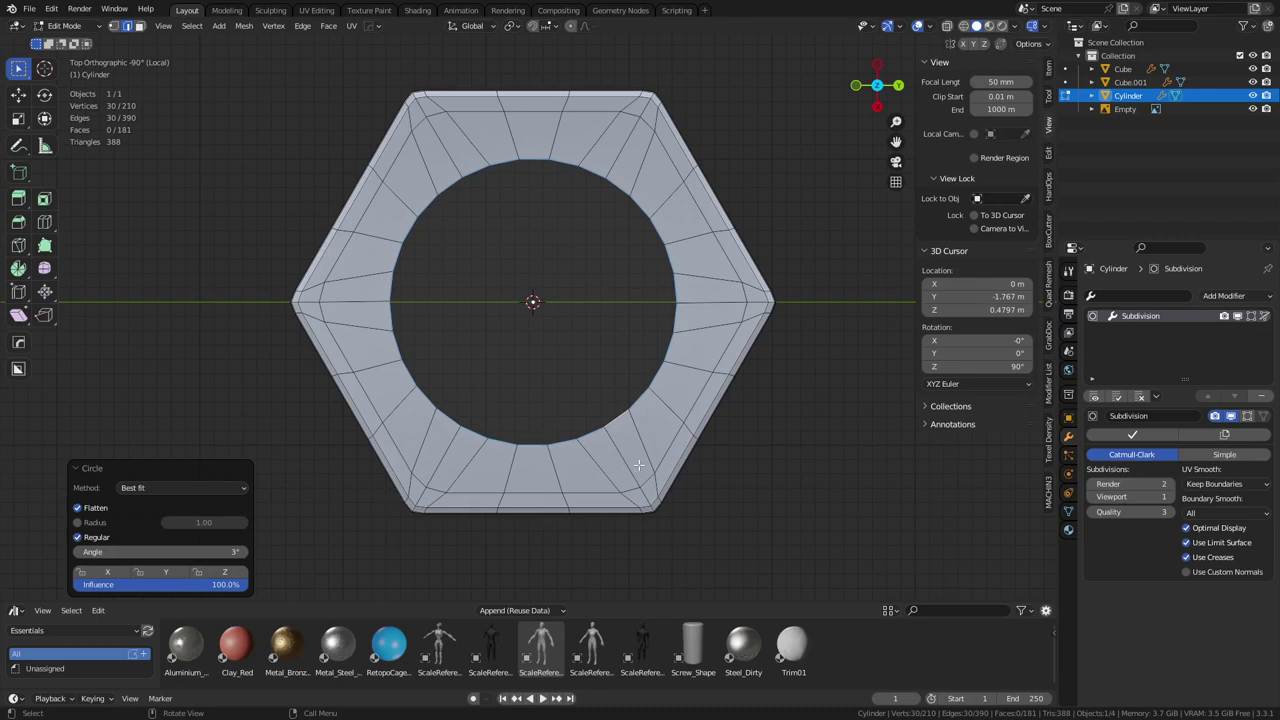
{"action": "middle_click_drag", "start_coordinate": [647, 413], "coordinate": [637, 356]}
{"action": "right_click", "coordinate": [689, 336]}
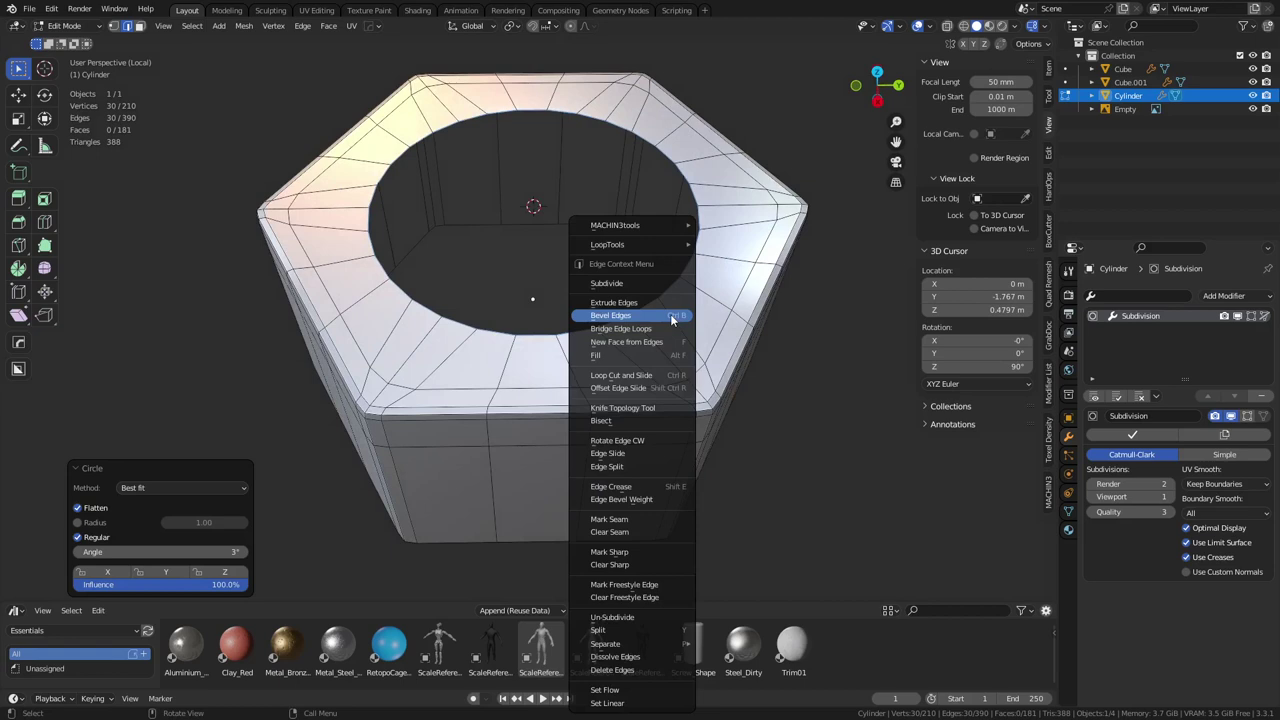
{"action": "mouse_move", "coordinate": [674, 250]}
{"action": "left_click", "coordinate": [727, 258]}
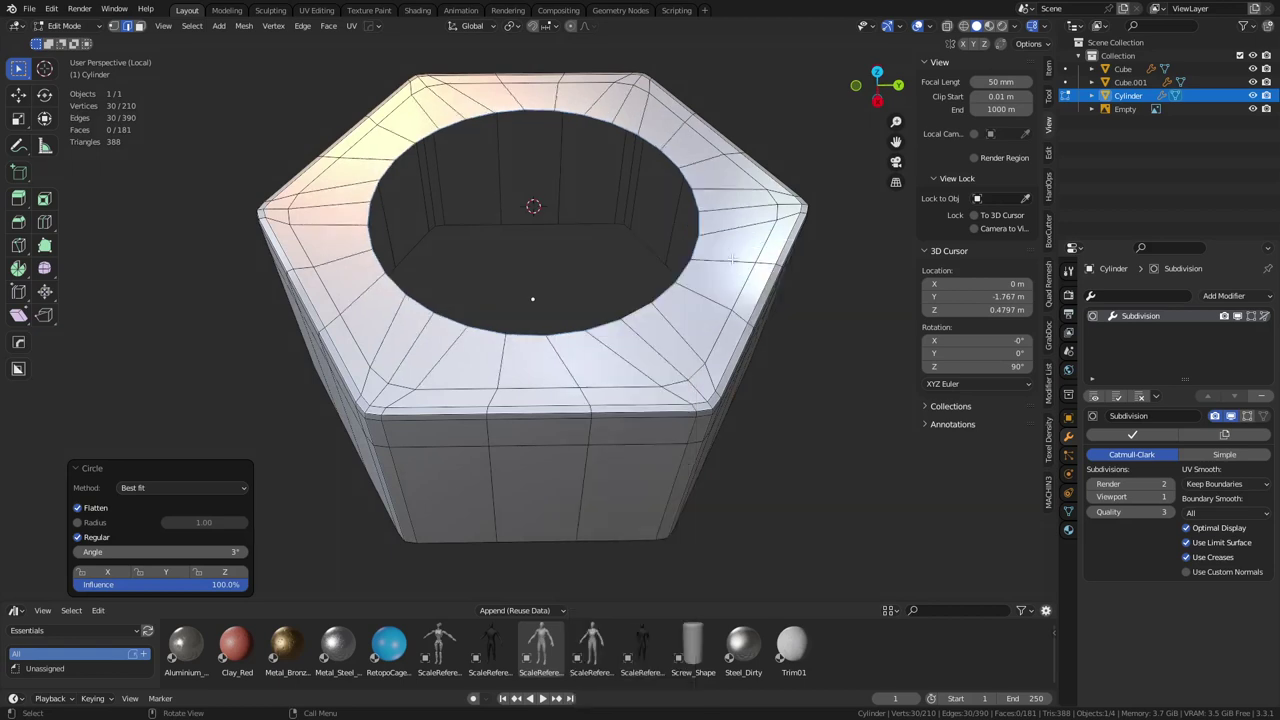
{"action": "left_click", "coordinate": [517, 436]}
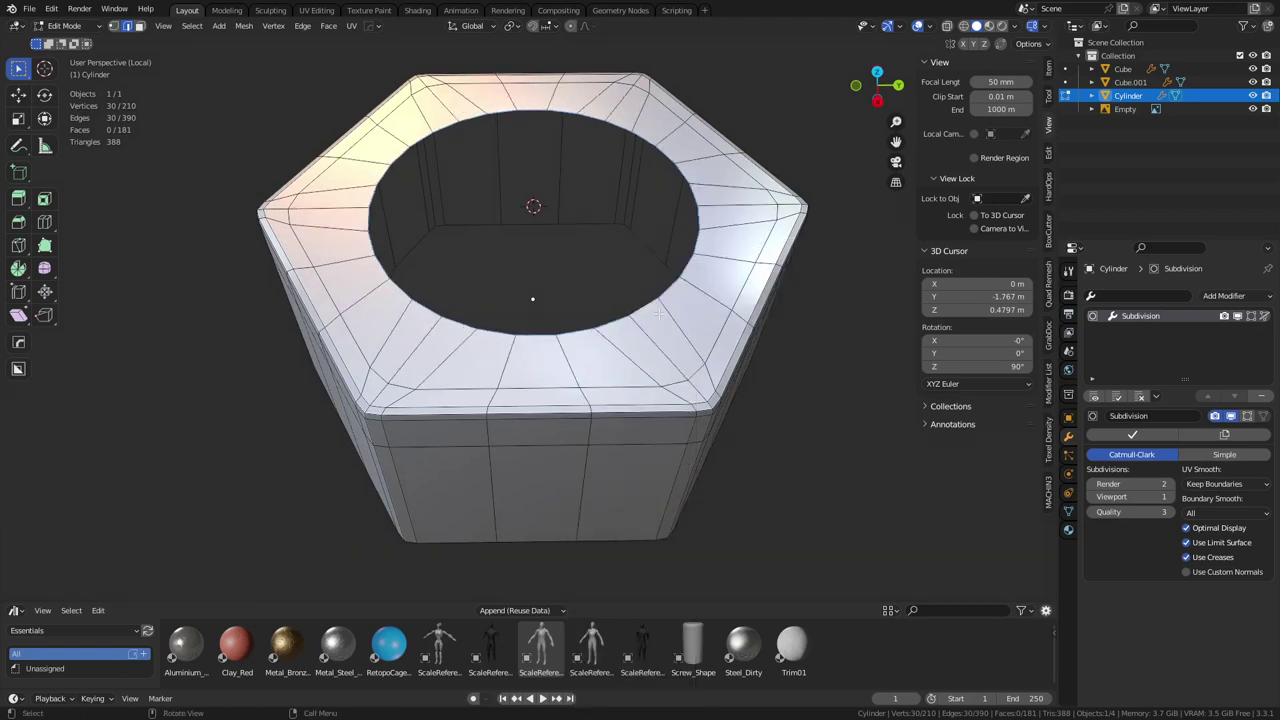
{"action": "key", "text": "shift+s"}
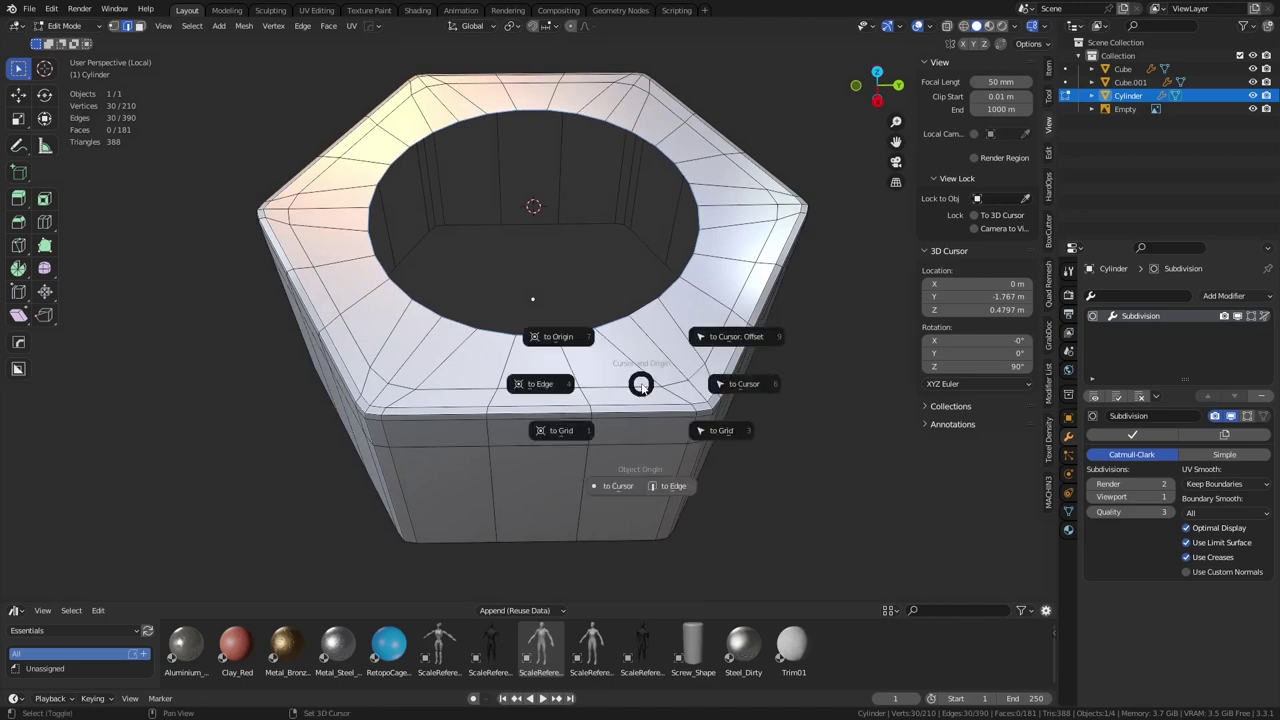
{"action": "key", "text": "Escape"}
{"action": "key", "text": "shift+s"}
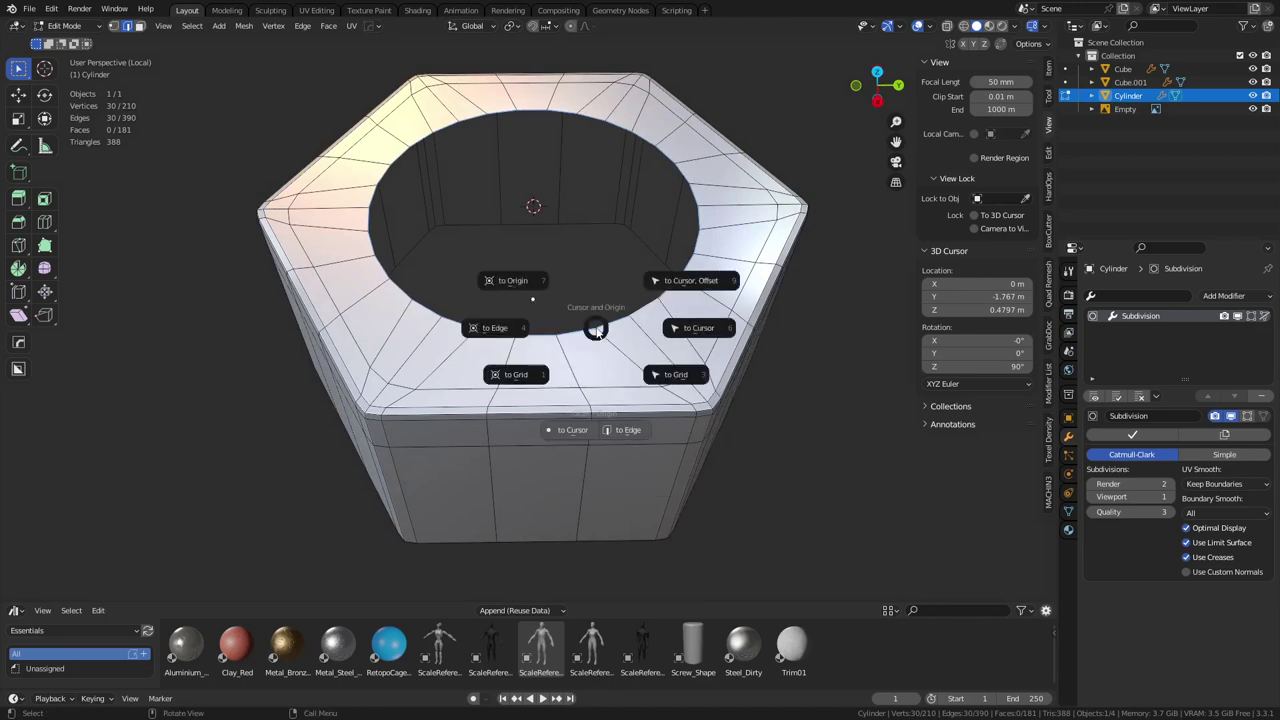
{"action": "key", "text": "Escape"}
Add a 30-vertex mesh circle at the 3D cursor inside the nut's bore
{"action": "key", "text": "shift+a"}
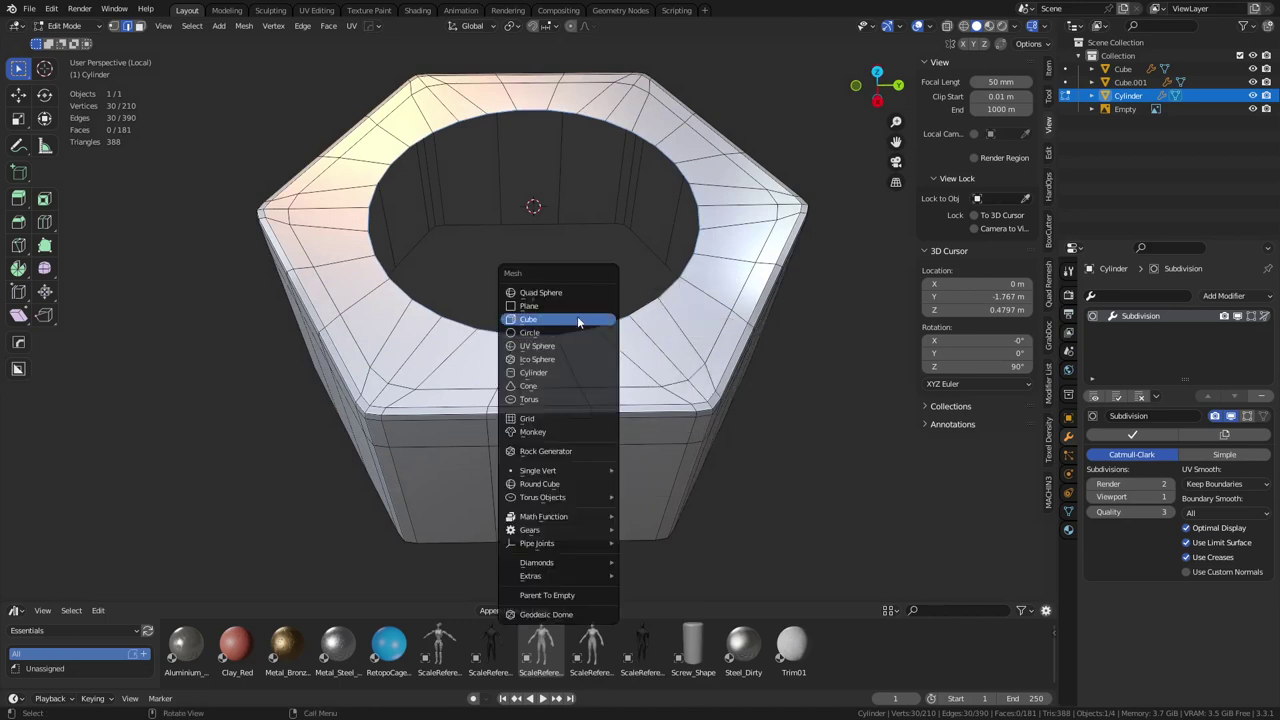
{"action": "left_click", "coordinate": [574, 330]}
{"action": "double_click", "coordinate": [180, 443]}
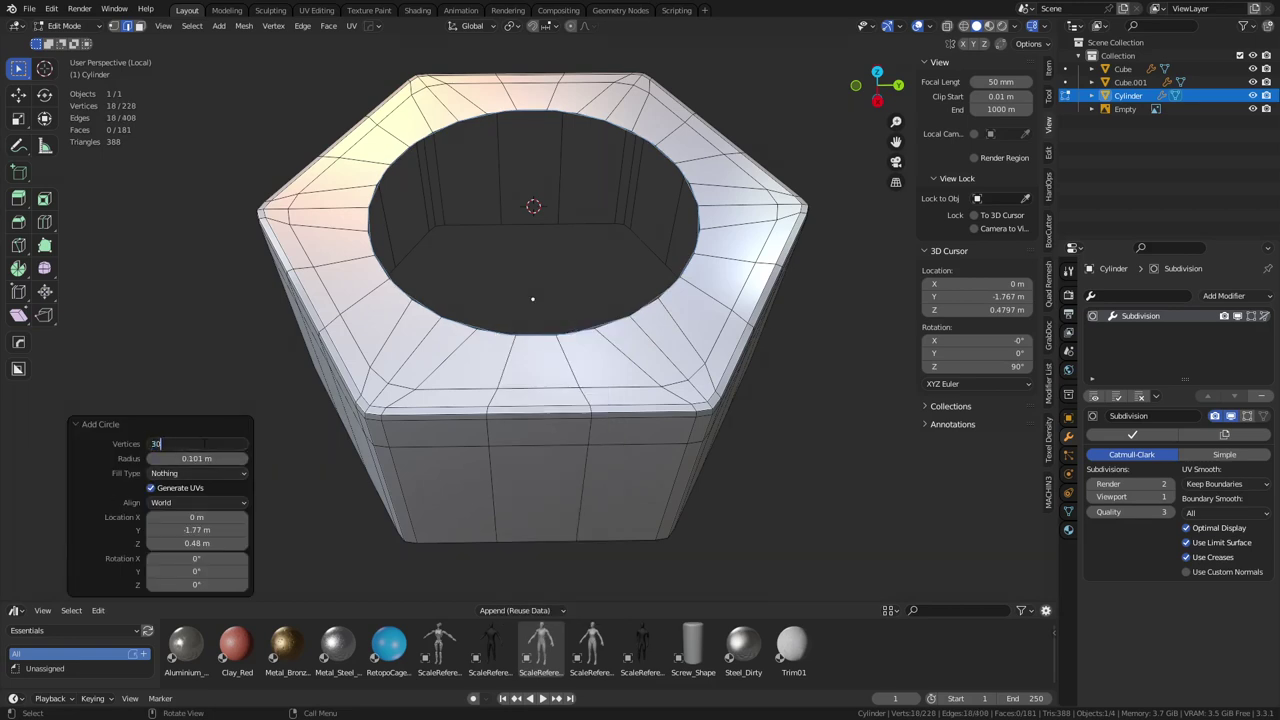
{"action": "type", "text": "30"}
{"action": "key", "text": "Return"}
Scale the new circle down to about 0.94 and fill it with a face
{"action": "key", "text": "s"}
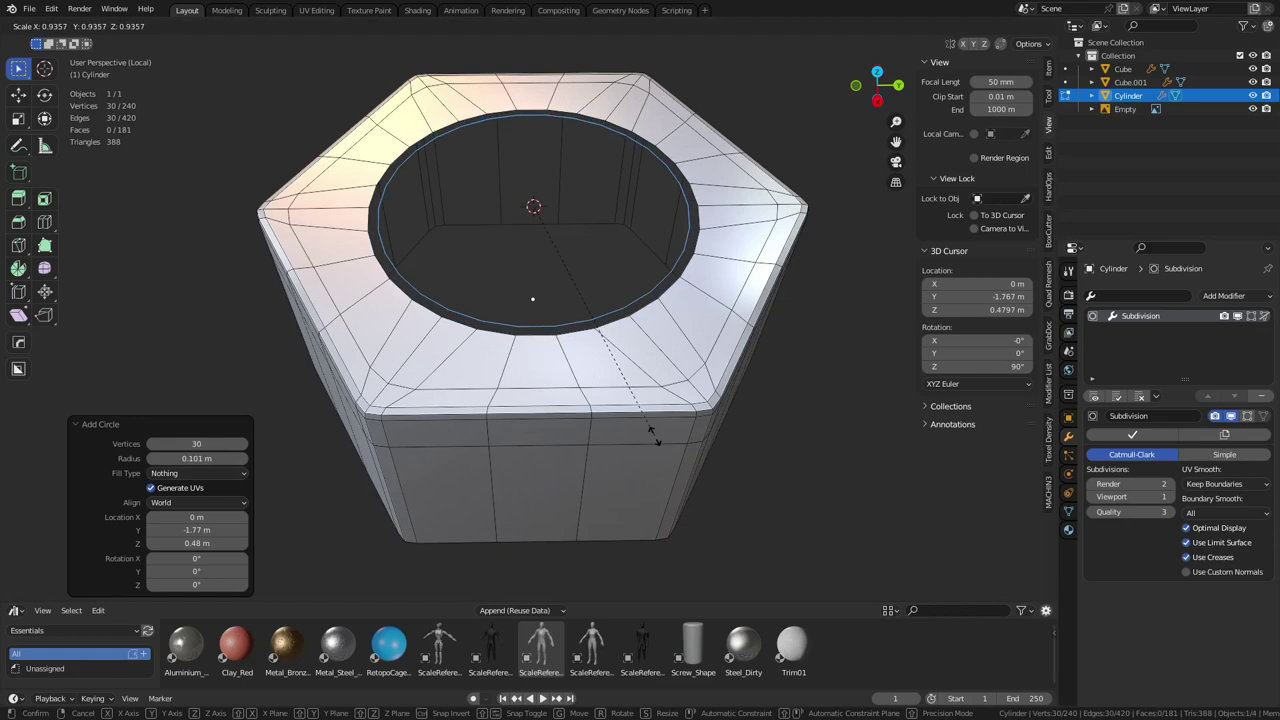
{"action": "left_click", "coordinate": [646, 427]}
{"action": "key", "text": "f"}
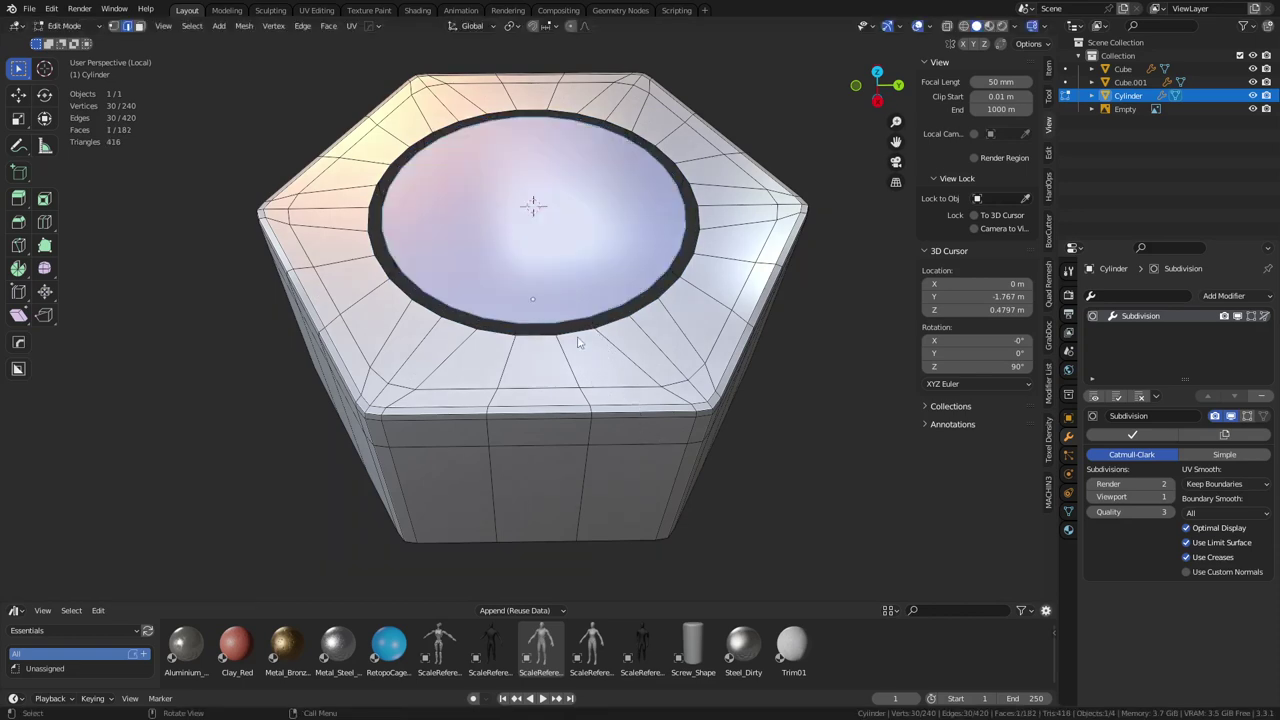
Bridge the bore's rim to the filled circle and dissolve the old outer rim loop, checking the subdivided result in Object Mode
{"action": "left_click", "coordinate": [580, 331], "text": "alt"}
{"action": "left_click", "coordinate": [573, 322], "text": "alt+shift"}
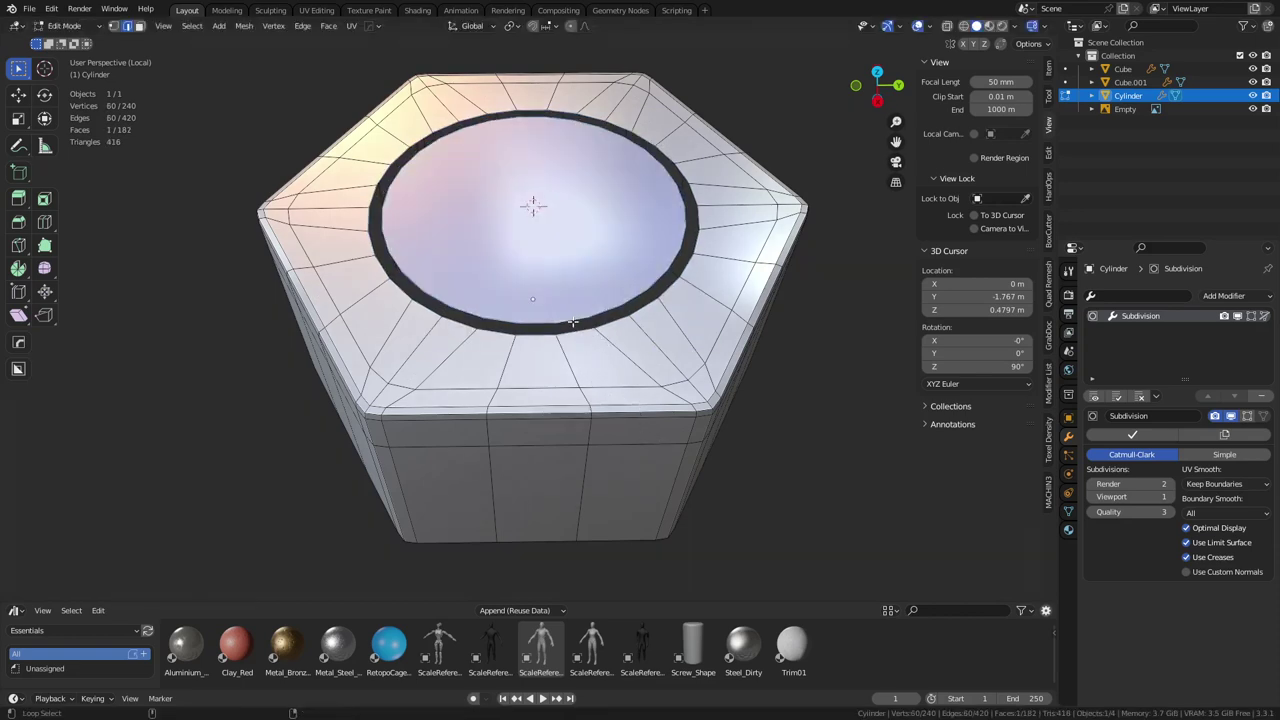
{"action": "key", "text": "ctrl+e"}
{"action": "left_click", "coordinate": [640, 341]}
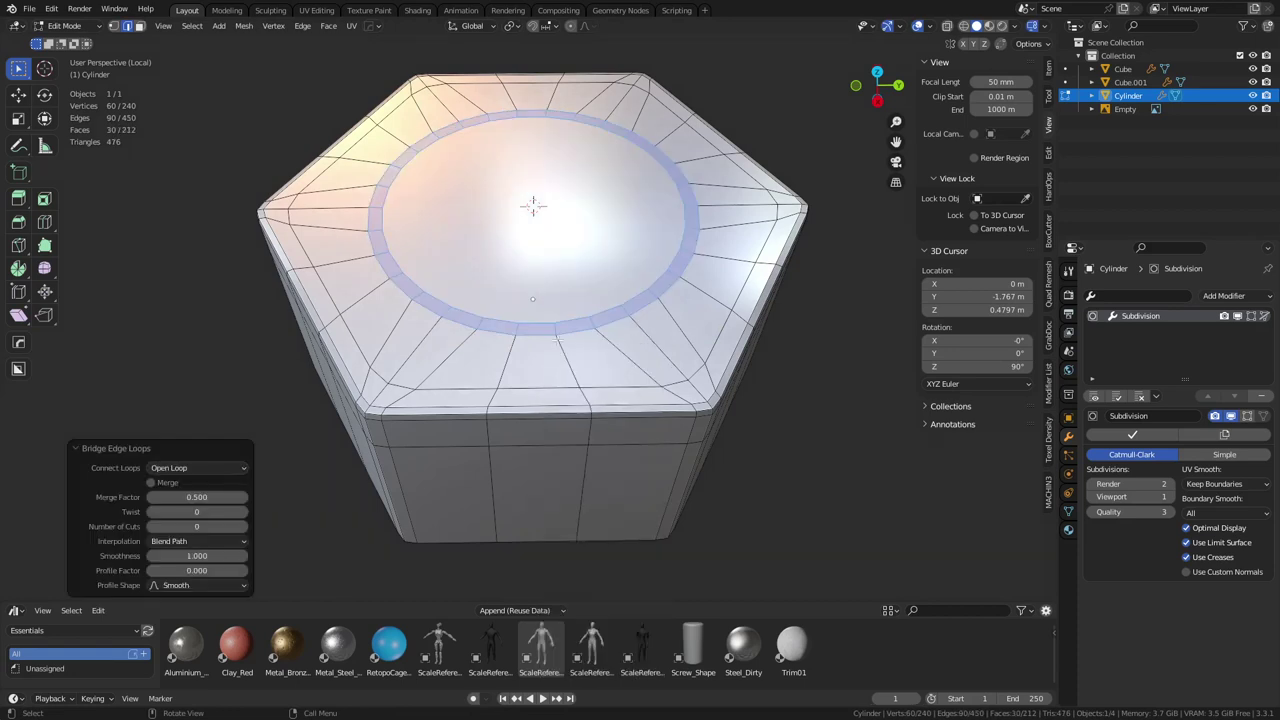
{"action": "key", "text": "ctrl+x"}
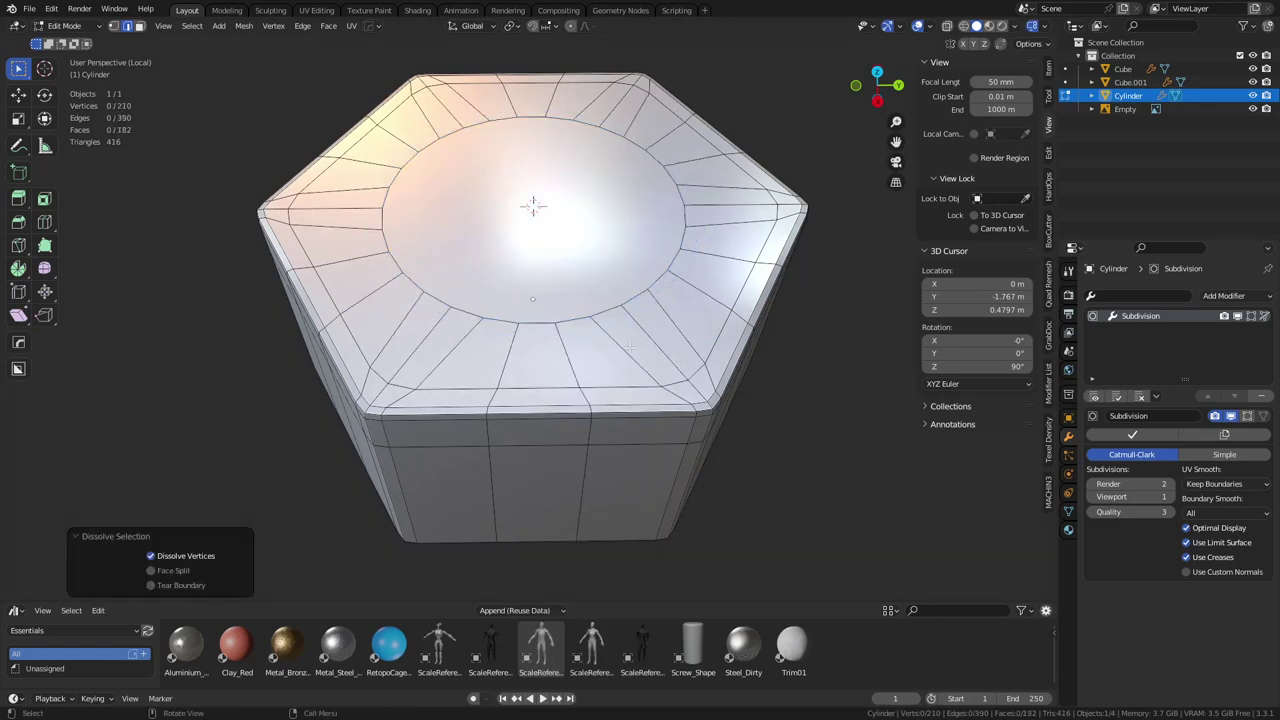
{"action": "key", "text": "Tab"}
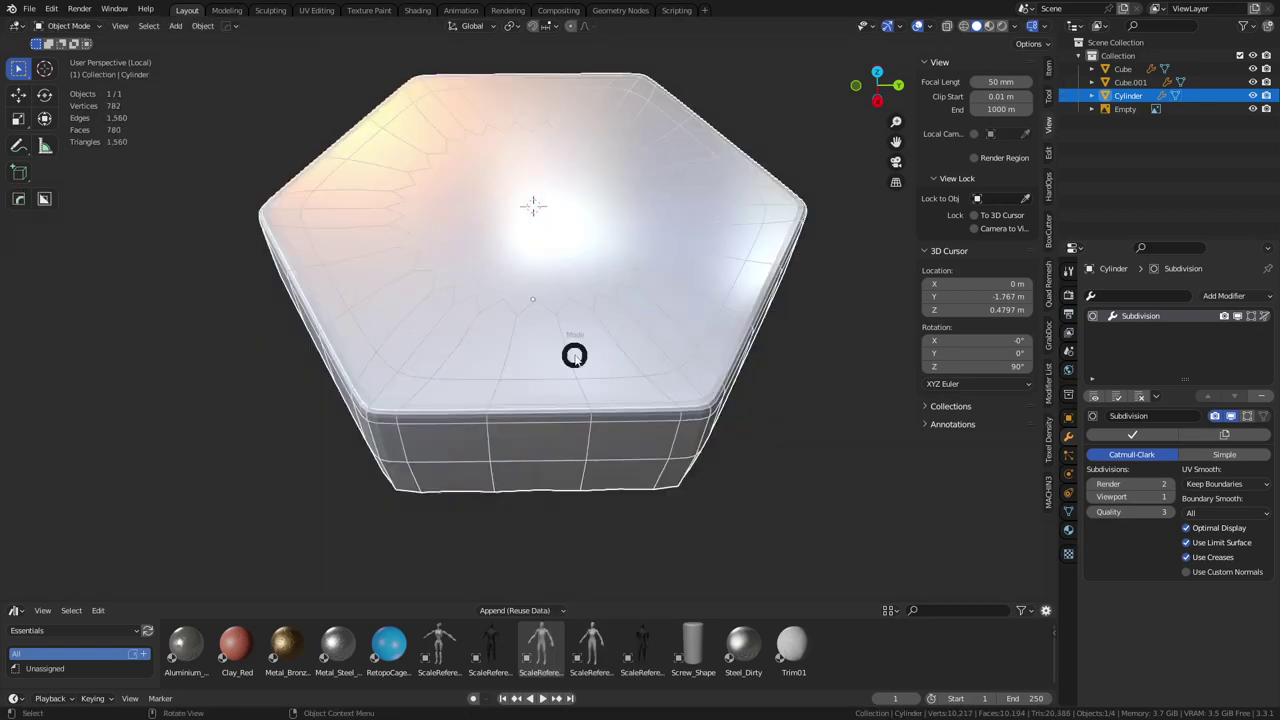
{"action": "left_click", "coordinate": [661, 346]}
Inset the circular face in the nut's top by about 0.024 m
{"action": "left_click", "coordinate": [535, 312]}
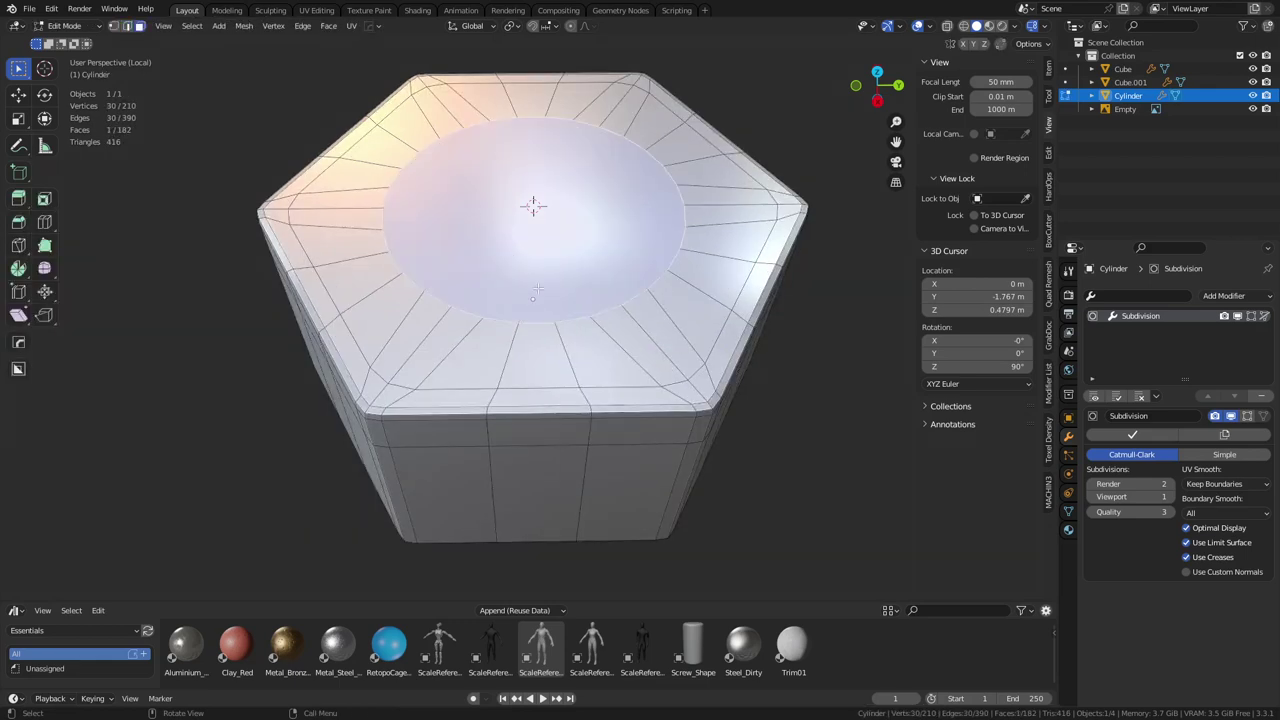
{"action": "key", "text": "i"}
{"action": "left_click", "coordinate": [683, 385]}
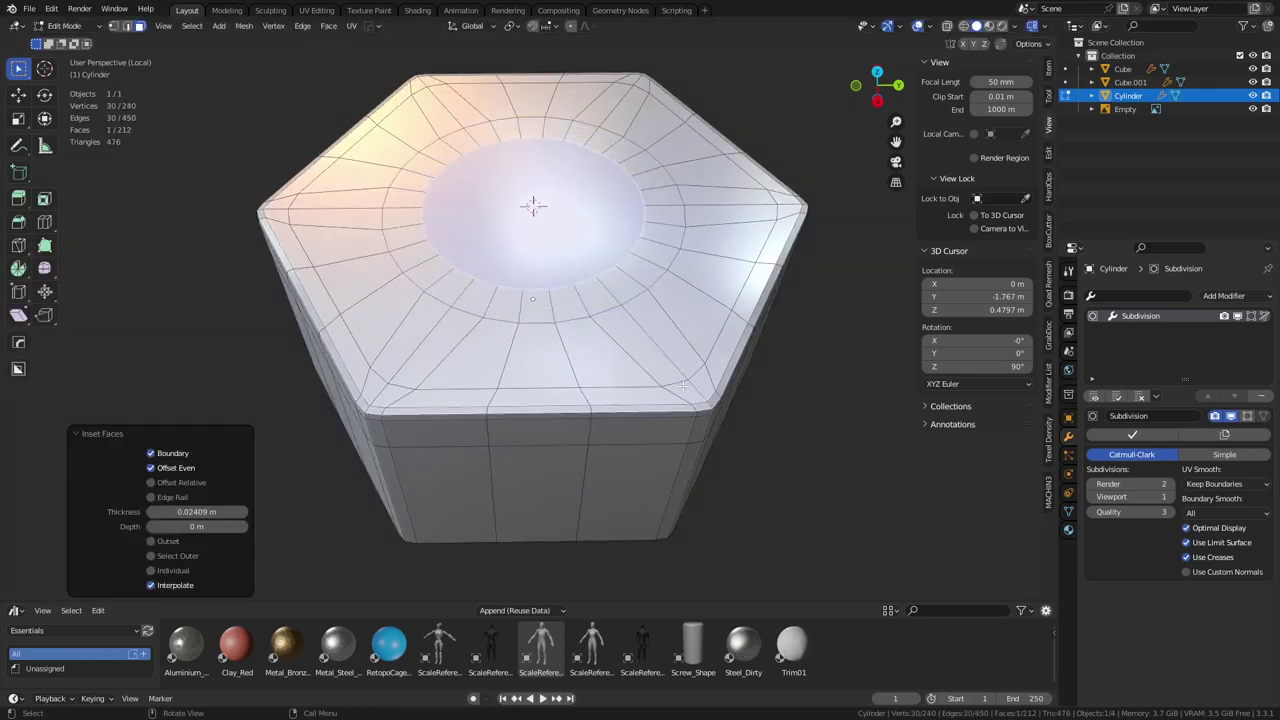
Inset the nut's central top face again and merge the new inner face to a centre point, previewing the smoothed shape before resuming mesh editing
{"action": "key", "text": "i"}
{"action": "left_click", "coordinate": [670, 375]}
{"action": "key", "text": "m"}
{"action": "key", "text": "Tab"}
{"action": "left_click", "coordinate": [587, 380]}
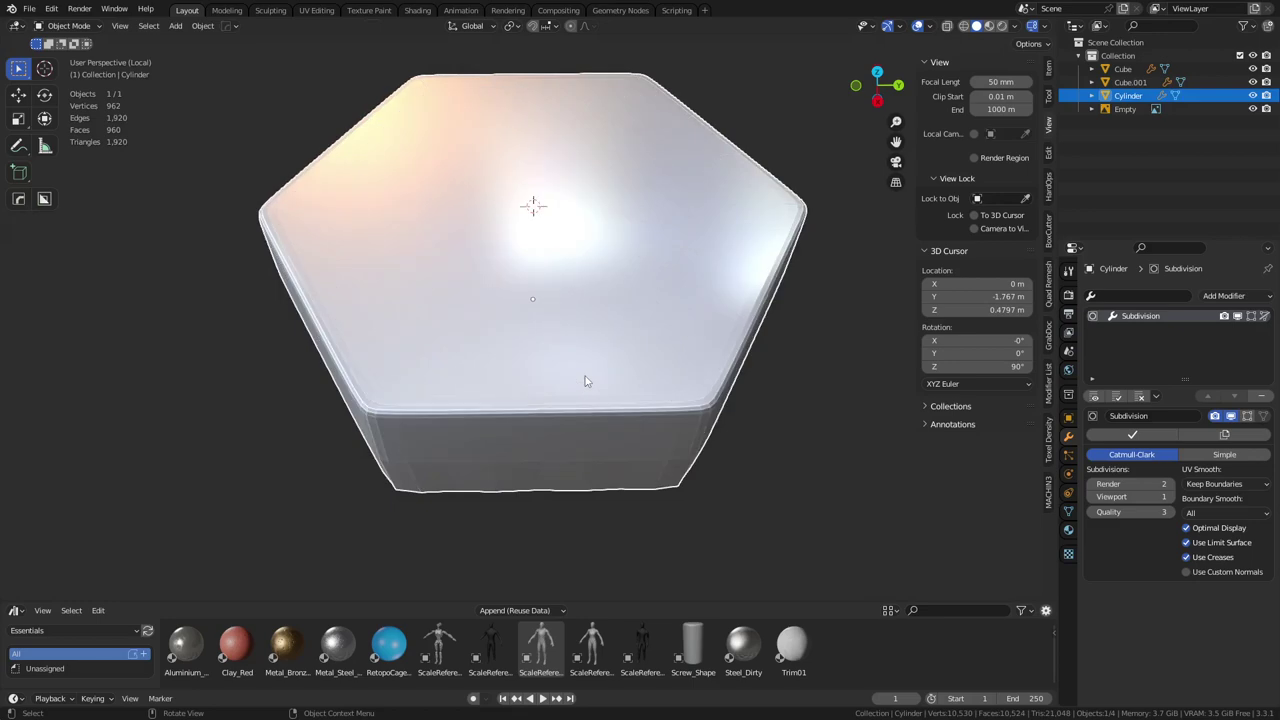
{"action": "key", "text": "ctrl+Tab"}
{"action": "left_click", "coordinate": [609, 385]}
{"action": "middle_click_drag", "start_coordinate": [609, 385], "coordinate": [564, 398]}
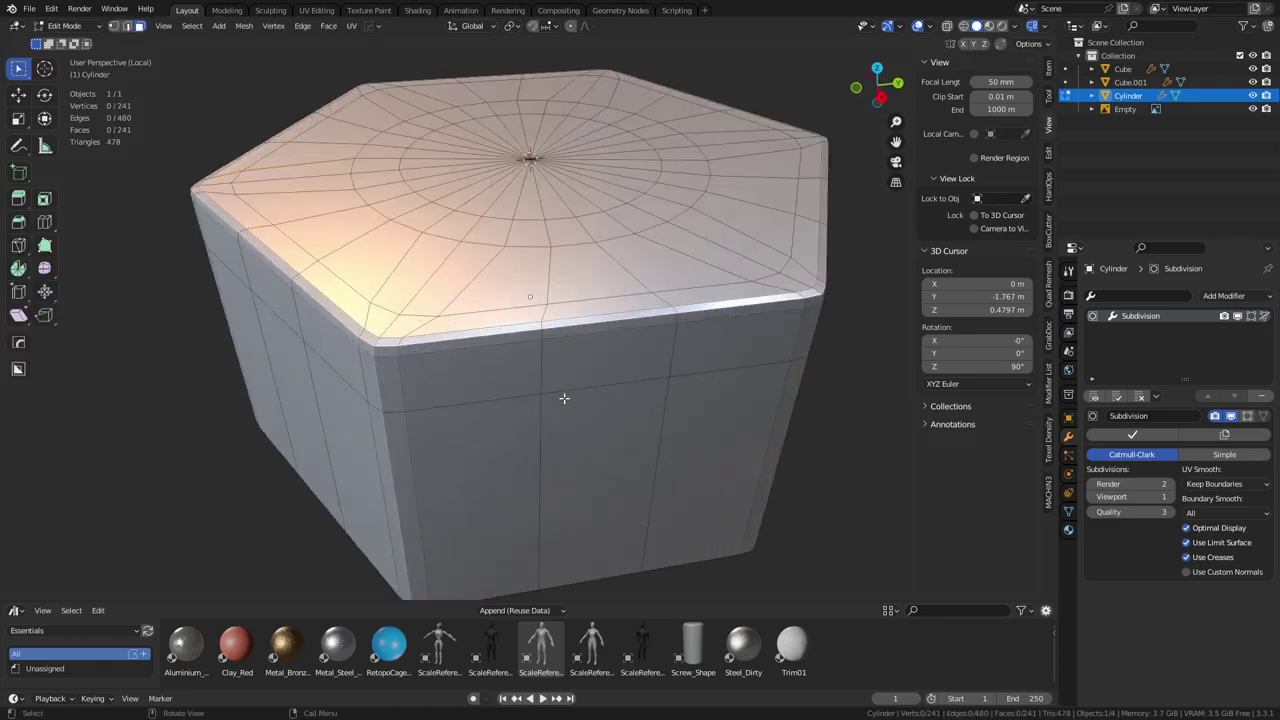
{"action": "left_click", "coordinate": [384, 348]}
{"action": "key", "text": "shift+g"}
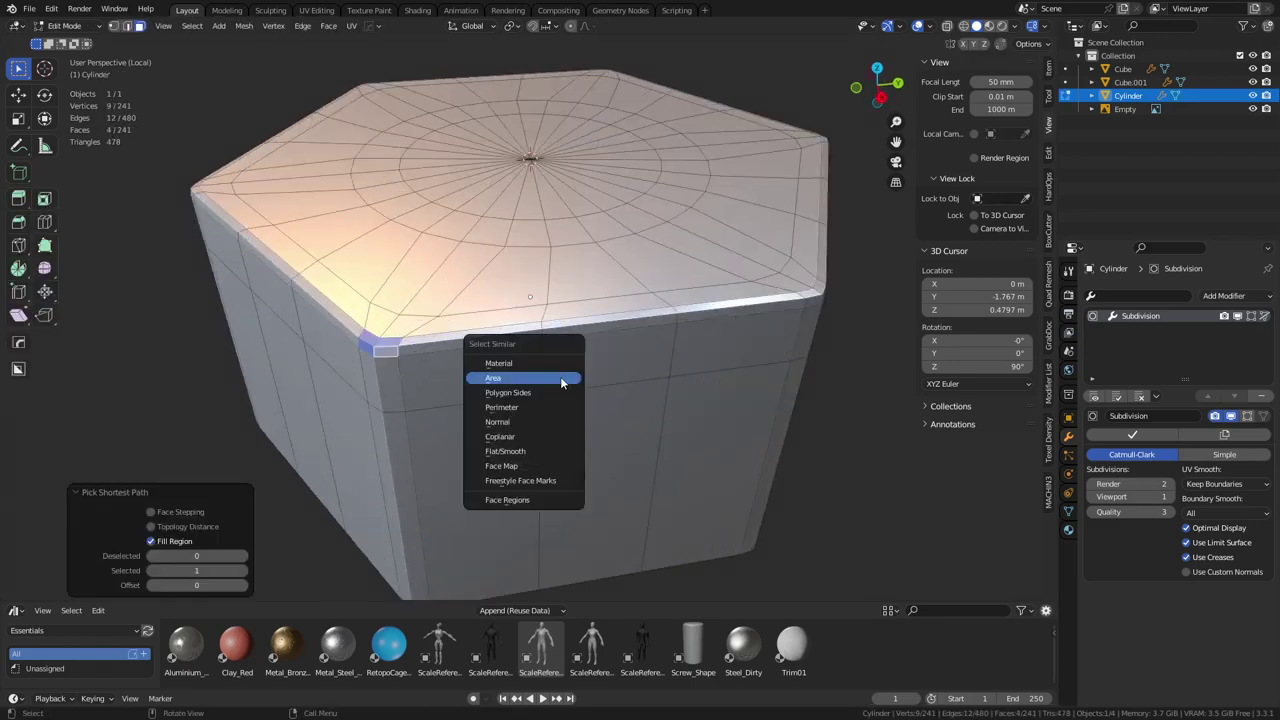
{"action": "left_click", "coordinate": [560, 376]}
{"action": "key", "text": "g"}
{"action": "key", "text": "z"}
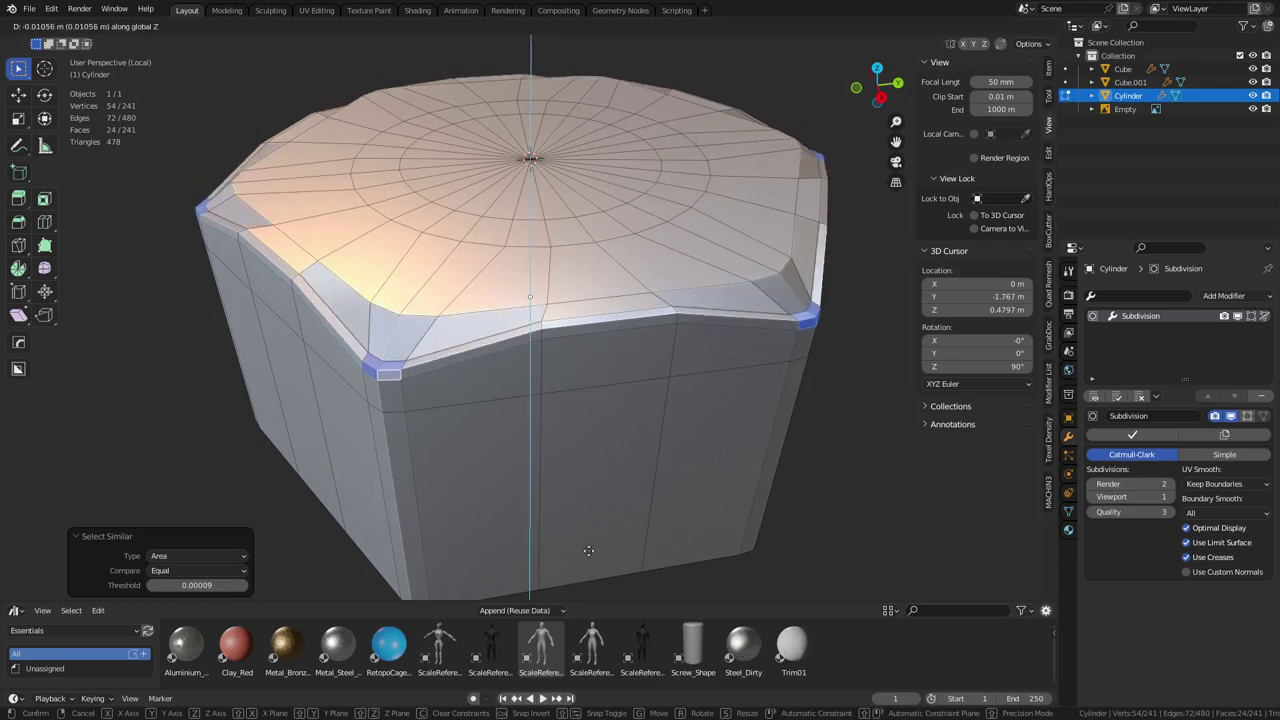
{"action": "left_click", "coordinate": [443, 393]}
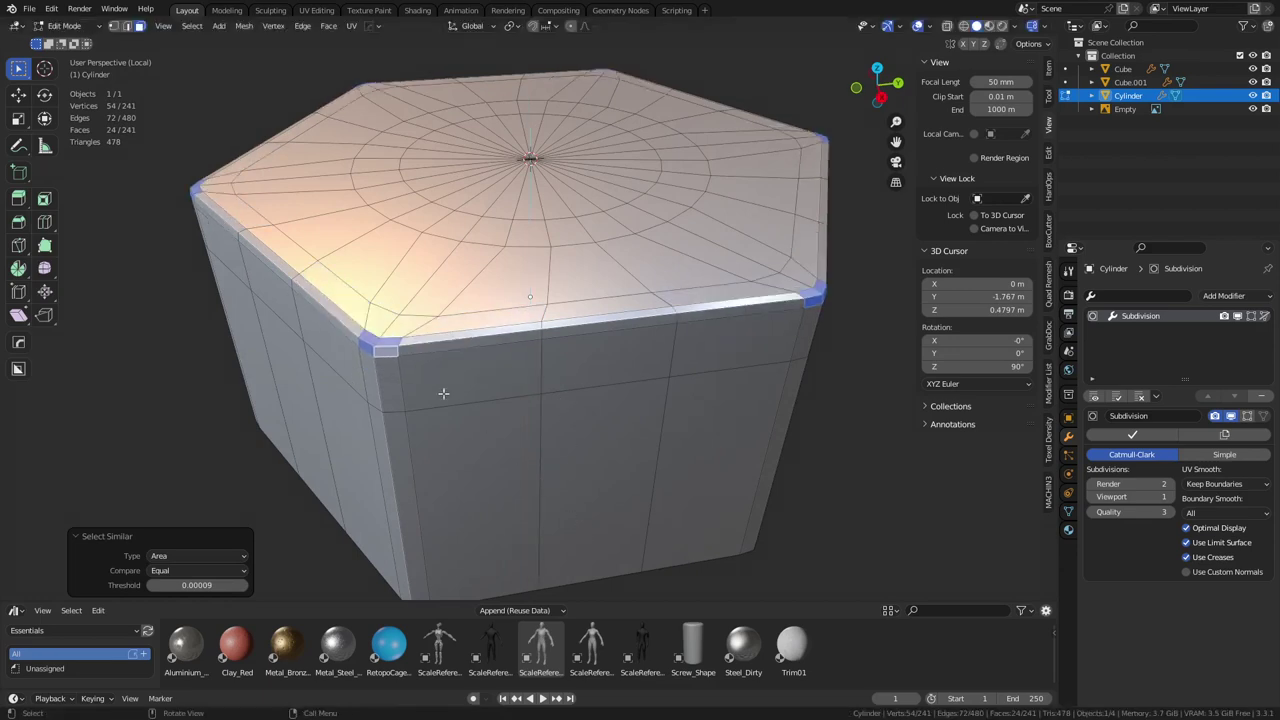
Select the outer chamfer faces at all six upper nut corners by similar area and lower them about 0.01 m along Z
{"action": "left_click", "coordinate": [375, 347]}
{"action": "left_click", "coordinate": [382, 352], "text": "shift"}
{"action": "key", "text": "shift+g"}
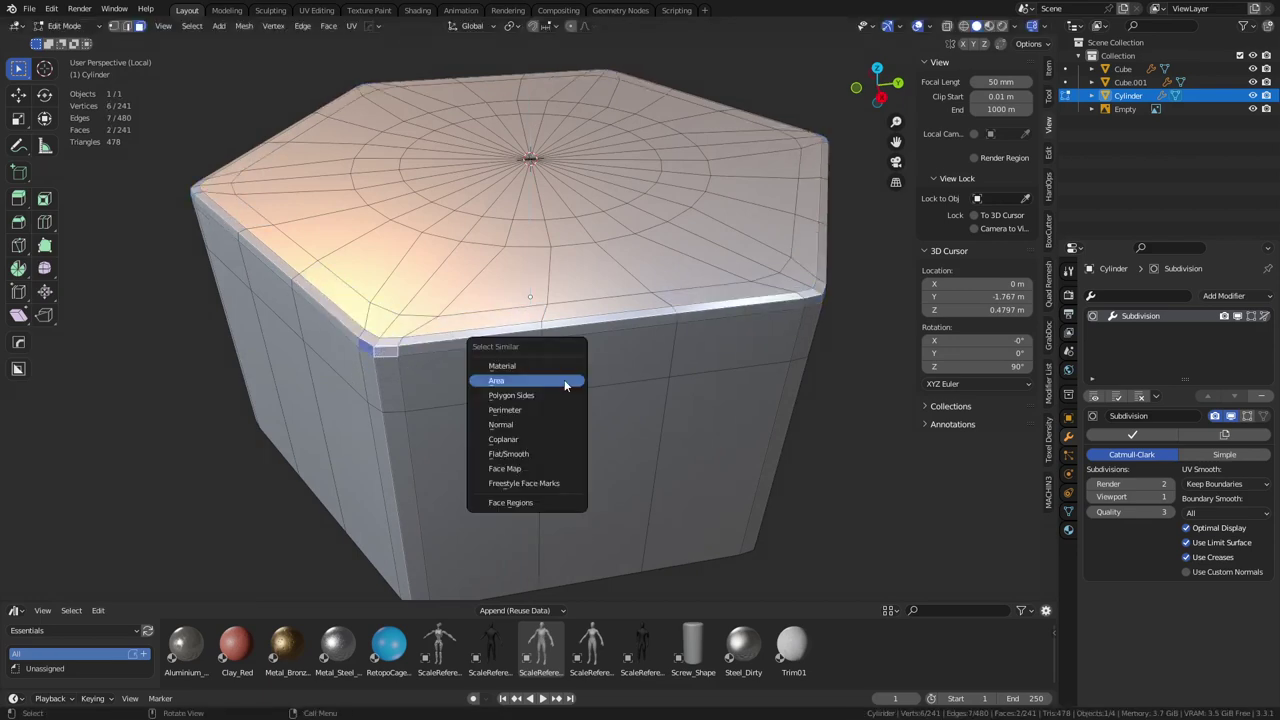
{"action": "left_click", "coordinate": [565, 384]}
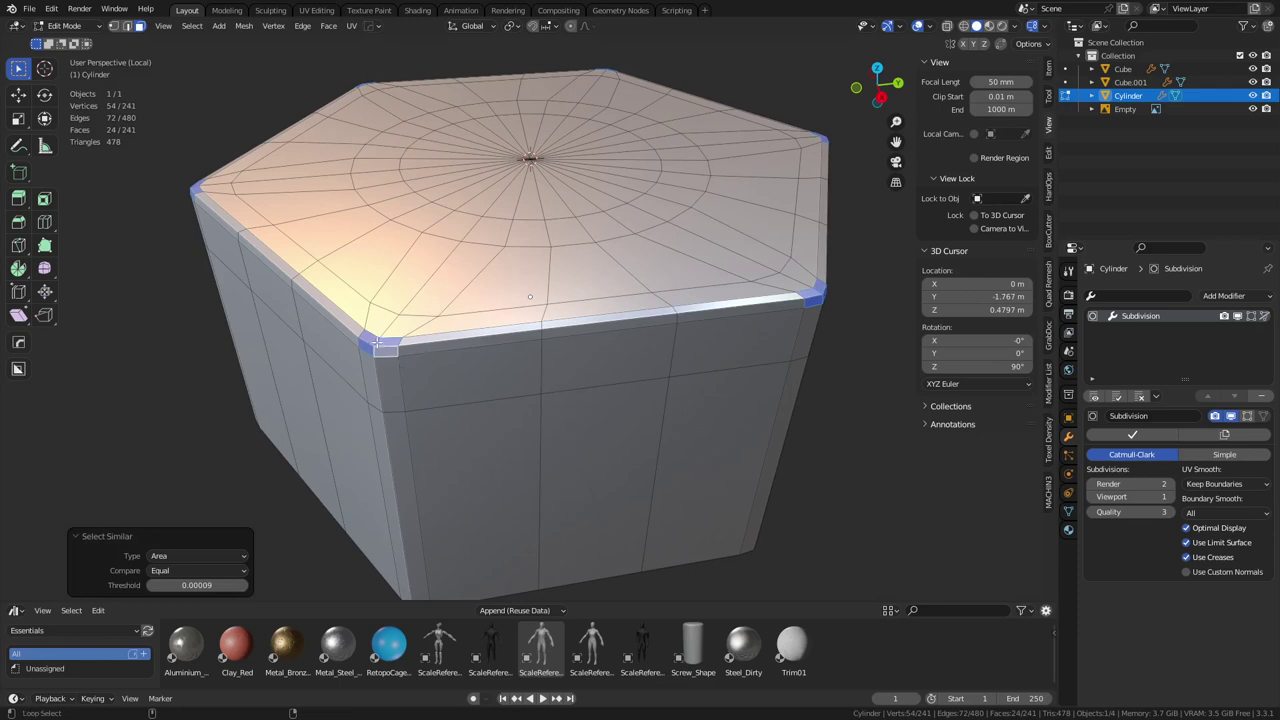
{"action": "left_click", "coordinate": [377, 343], "text": "alt+shift"}
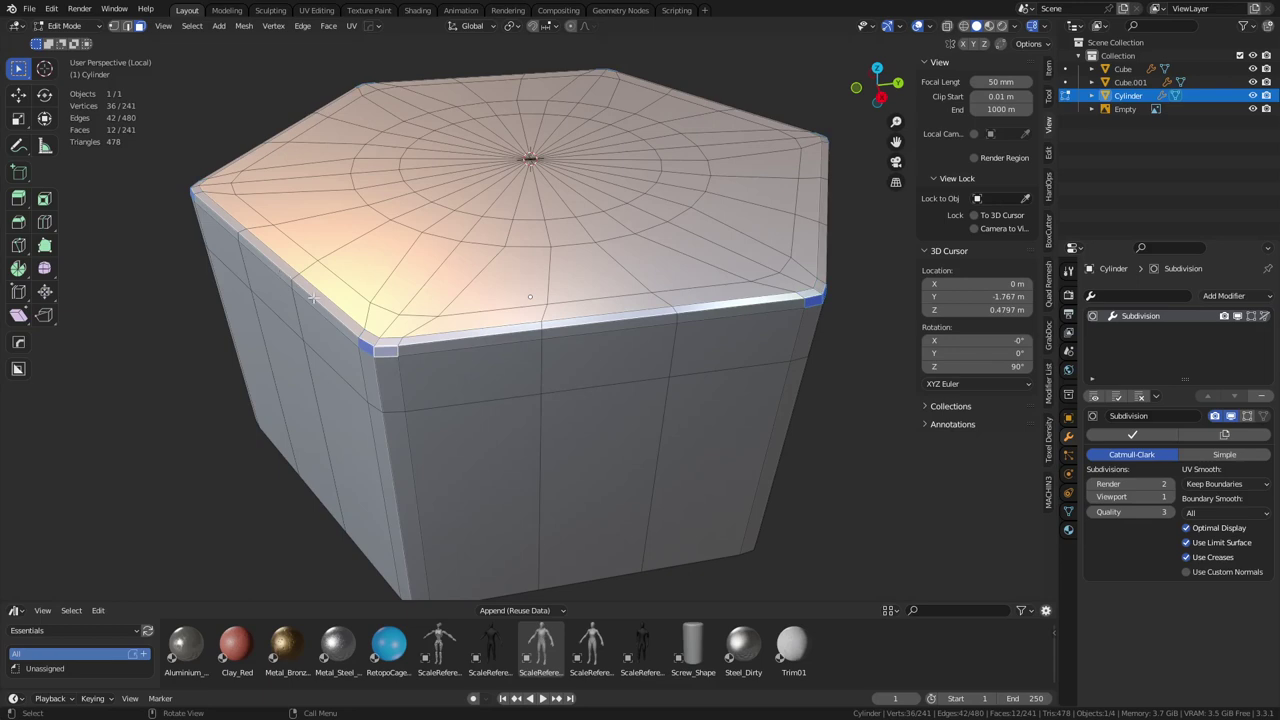
{"action": "key", "text": "g"}
{"action": "key", "text": "z"}
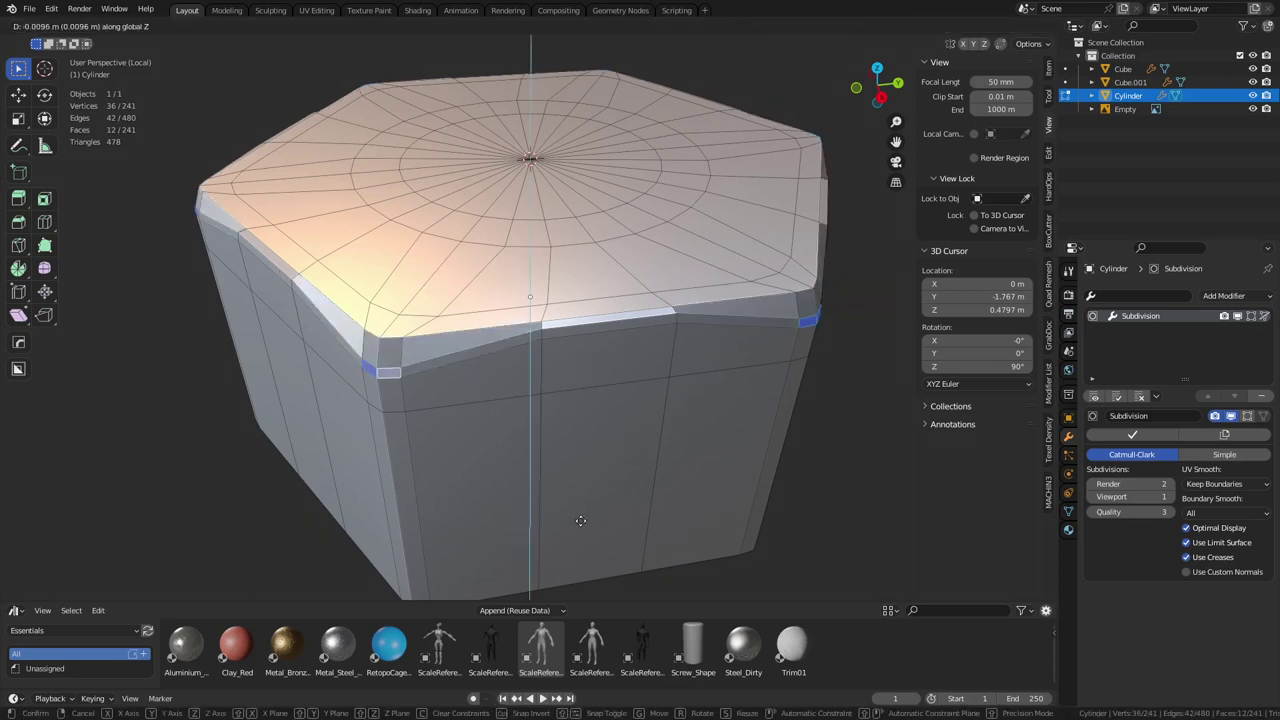
{"action": "left_click", "coordinate": [590, 376]}
Hide the wireframe overlay in Object Mode and shade the nut smooth
{"action": "key", "text": "ctrl+Tab"}
{"action": "left_click", "coordinate": [491, 369]}
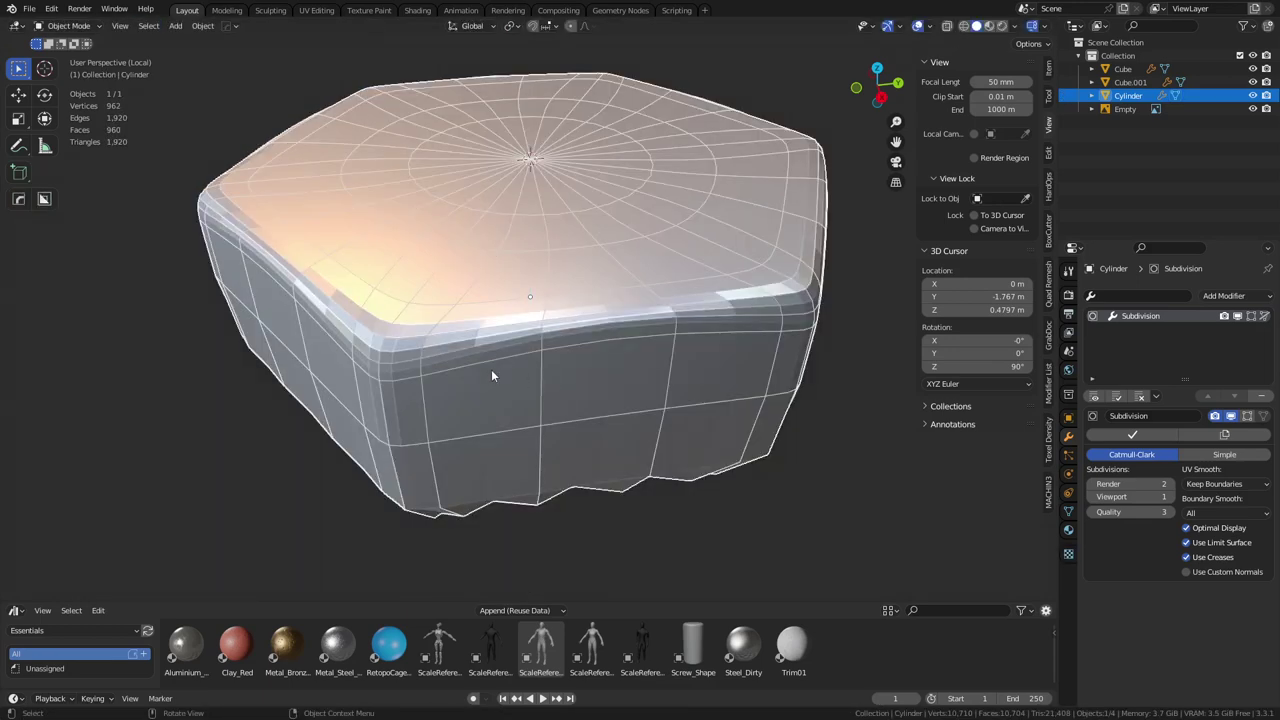
{"action": "key", "text": "shift+z"}
{"action": "right_click", "coordinate": [376, 346]}
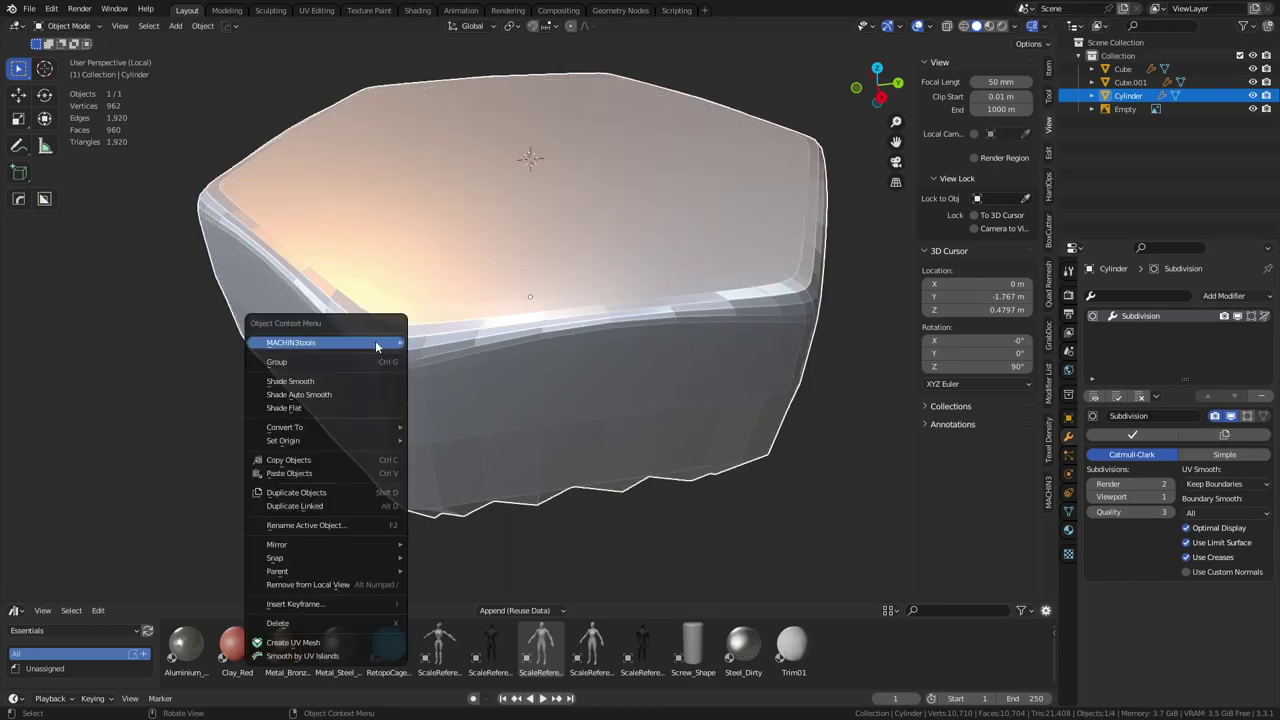
{"action": "left_click", "coordinate": [346, 384]}
Scale the outer circular edge loop on the nut's top face by about 1.356
{"action": "key", "text": "ctrl+Tab"}
{"action": "left_click", "coordinate": [431, 383]}
{"action": "key", "text": "2"}
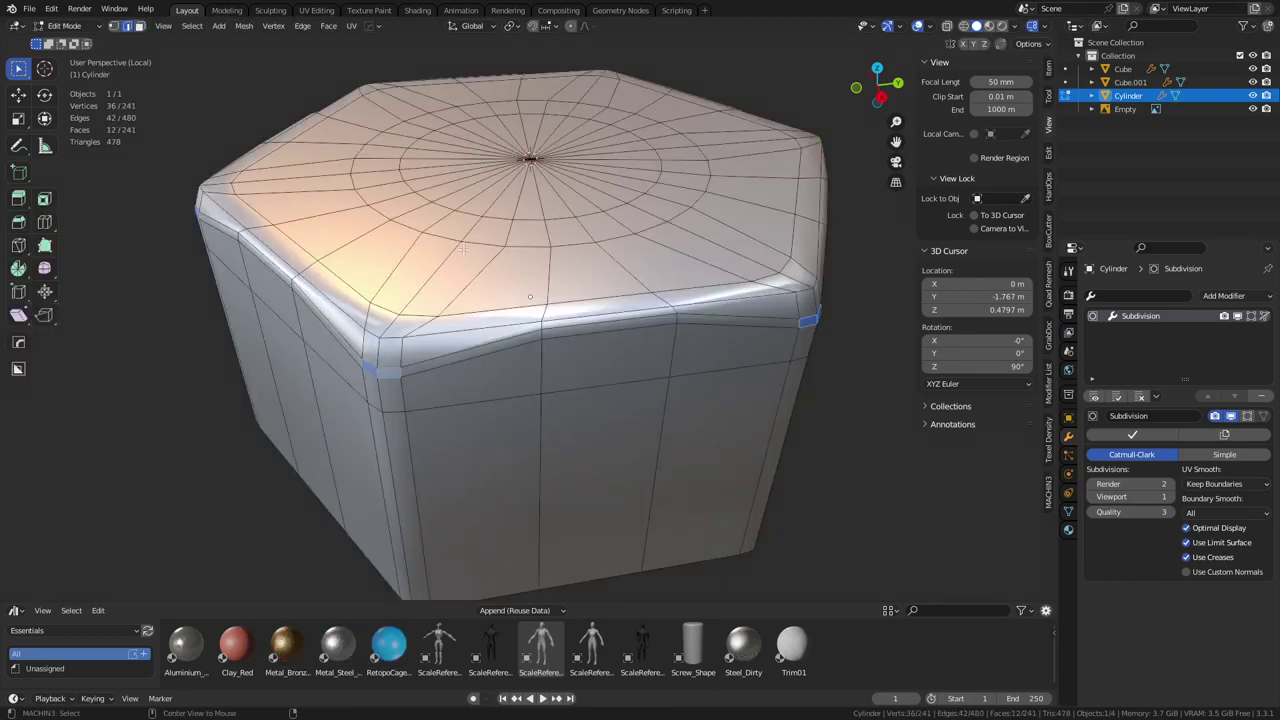
{"action": "left_click", "coordinate": [463, 248], "text": "alt"}
{"action": "key", "text": "s"}
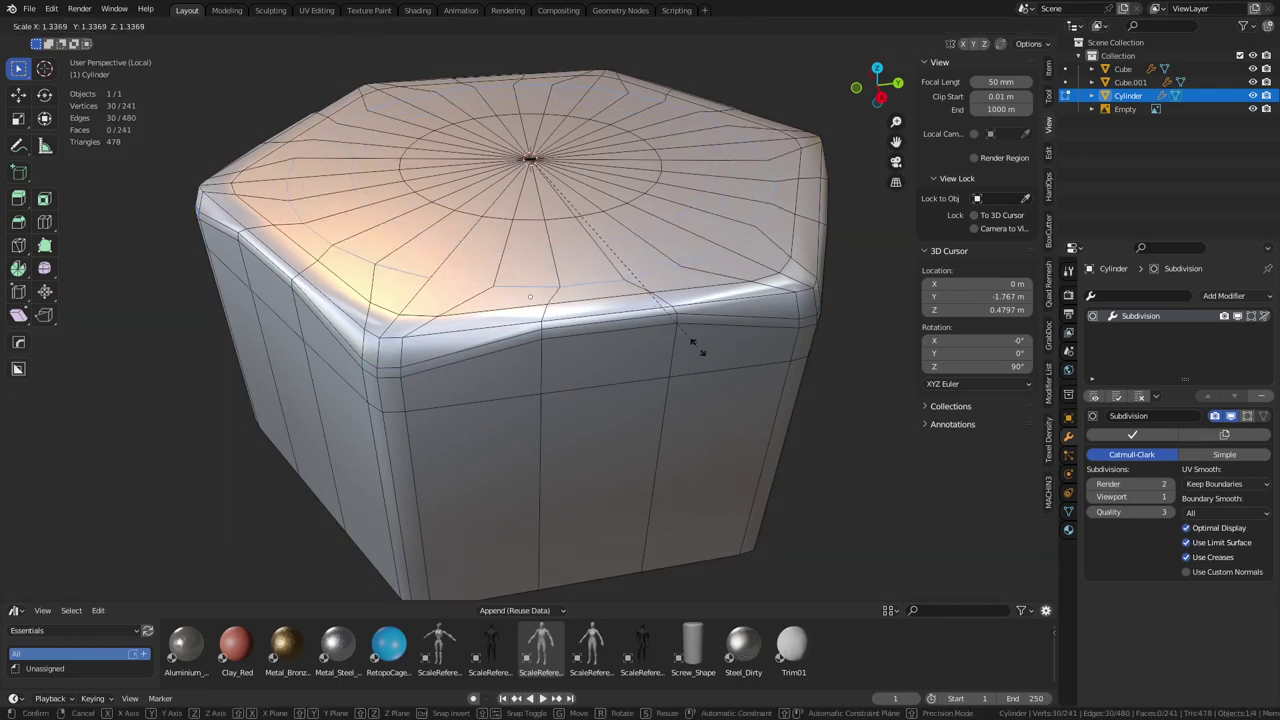
{"action": "left_click", "coordinate": [690, 350]}
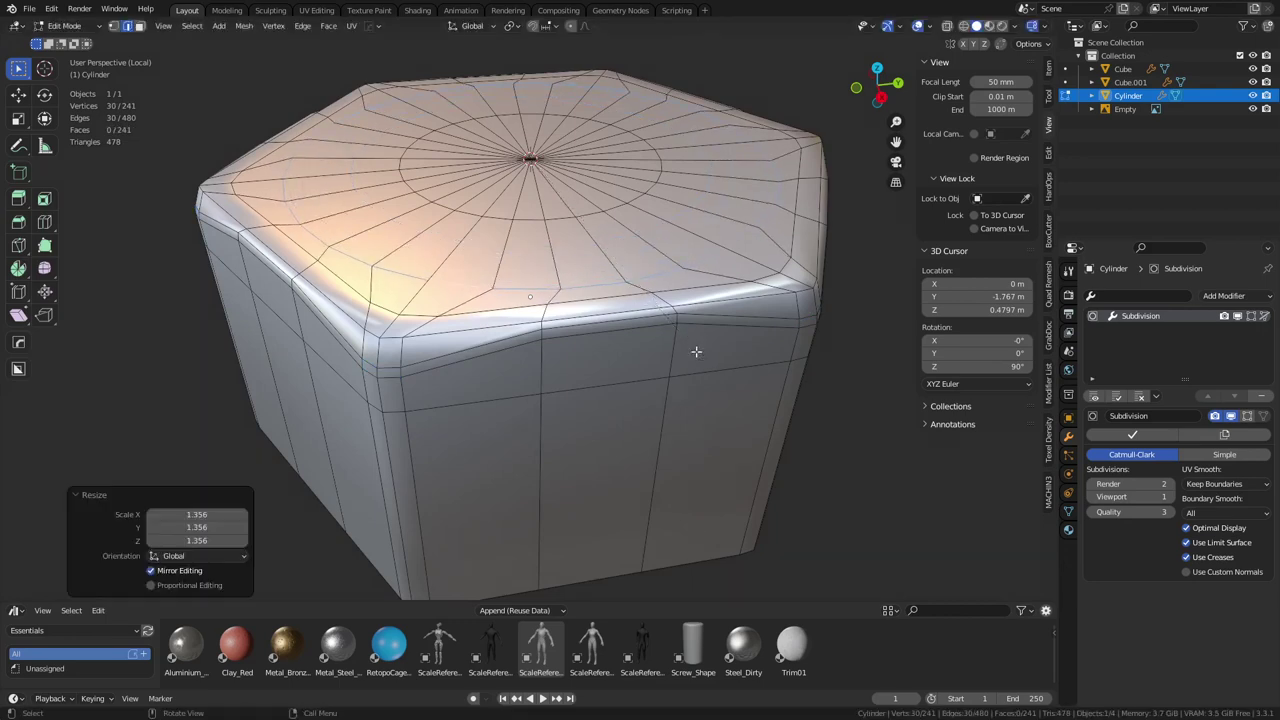
Add two edge loops between the top's concentric circles, one close to the outer circle and one close to the inner
{"action": "key", "text": "ctrl+r"}
{"action": "left_click", "coordinate": [486, 258]}
{"action": "left_click", "coordinate": [487, 265]}
{"action": "key", "text": "ctrl+r"}
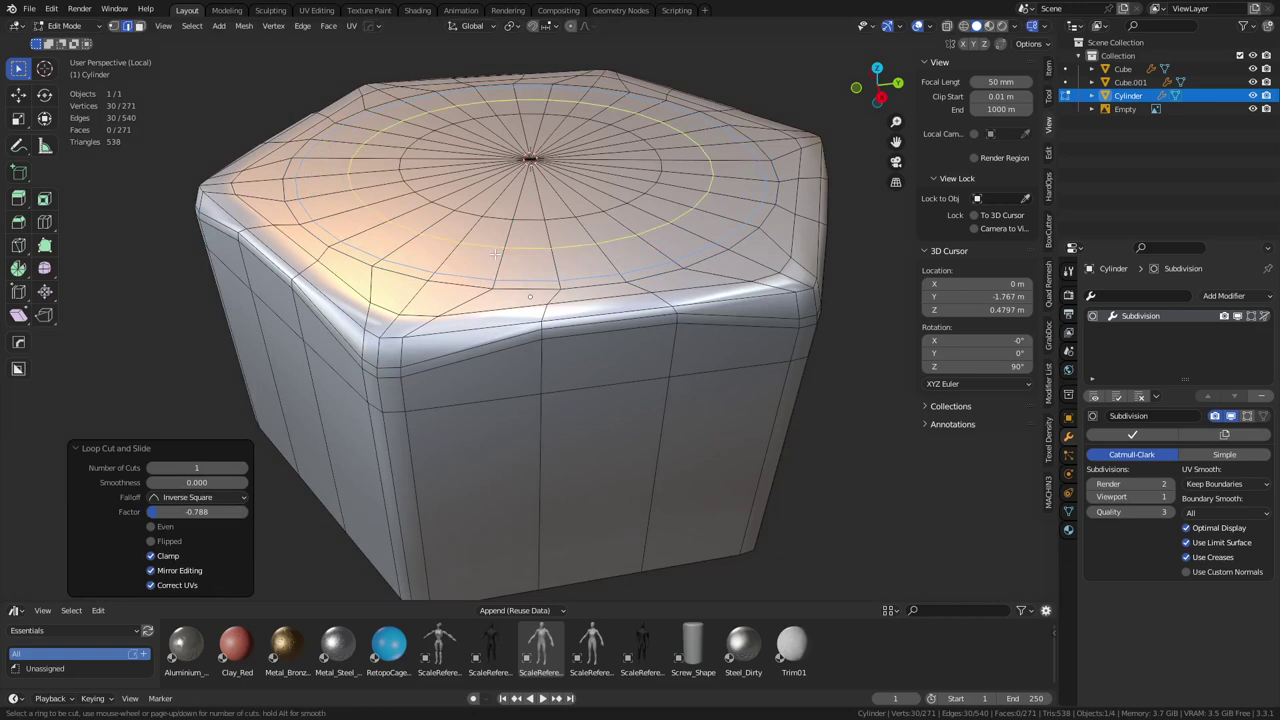
{"action": "left_click", "coordinate": [500, 242]}
{"action": "left_click", "coordinate": [500, 237]}
Raise the wide face ring between the new support loops with Shrink/Fatten by about 0.003 m
{"action": "key", "text": "3"}
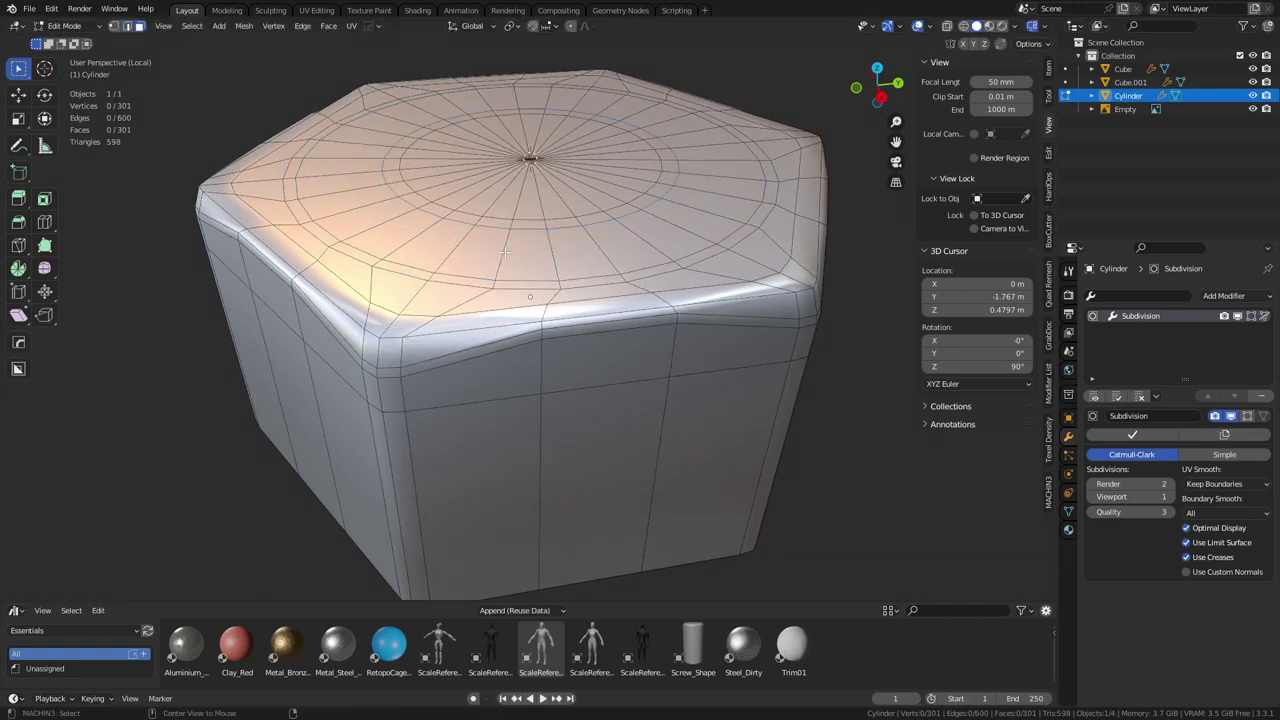
{"action": "left_click", "coordinate": [506, 252], "text": "alt"}
{"action": "key", "text": "alt+s"}
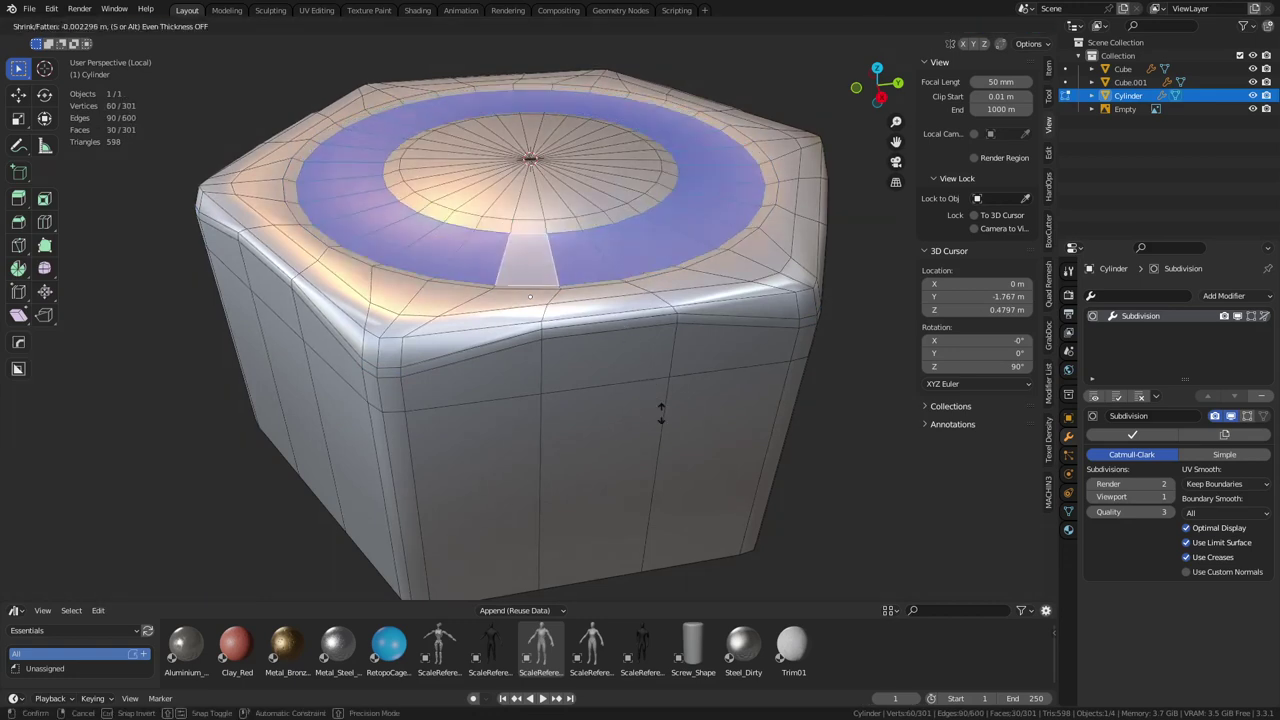
{"action": "left_click", "coordinate": [655, 362]}
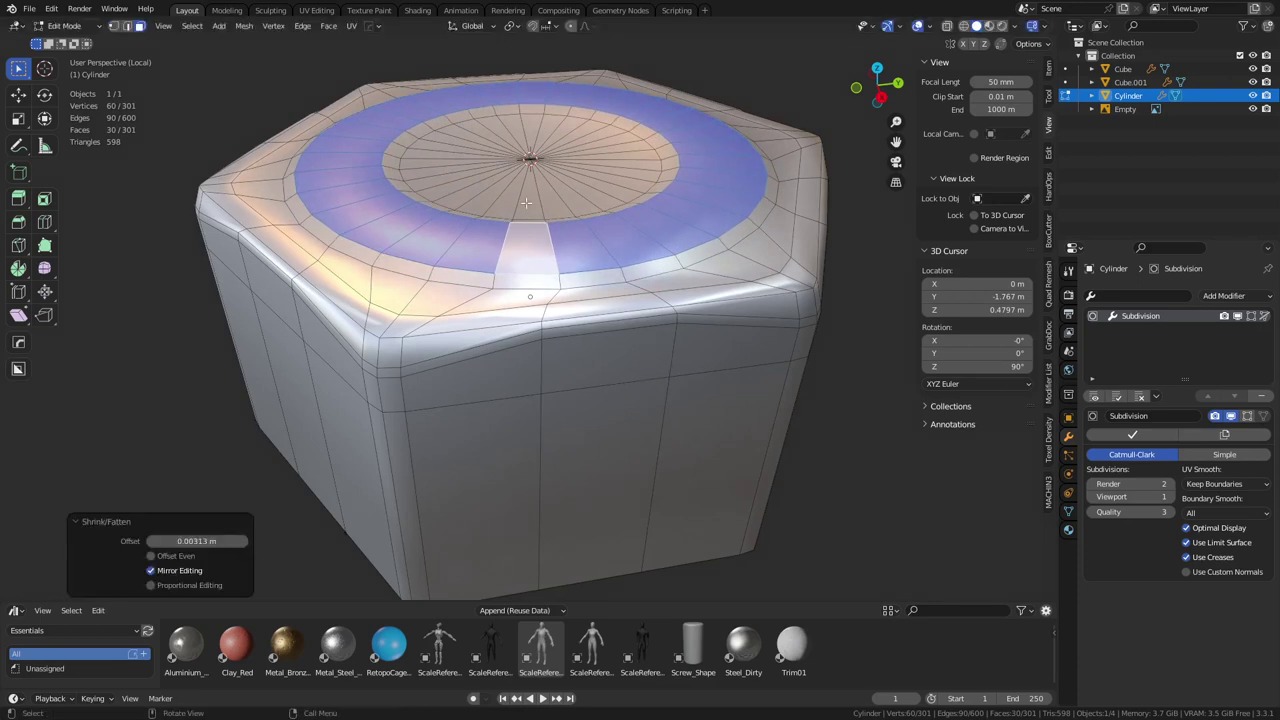
Select the central disc of faces on the nut's top and move it down along Z to form a recess
{"action": "key", "text": "alt+a"}
{"action": "key", "text": "1"}
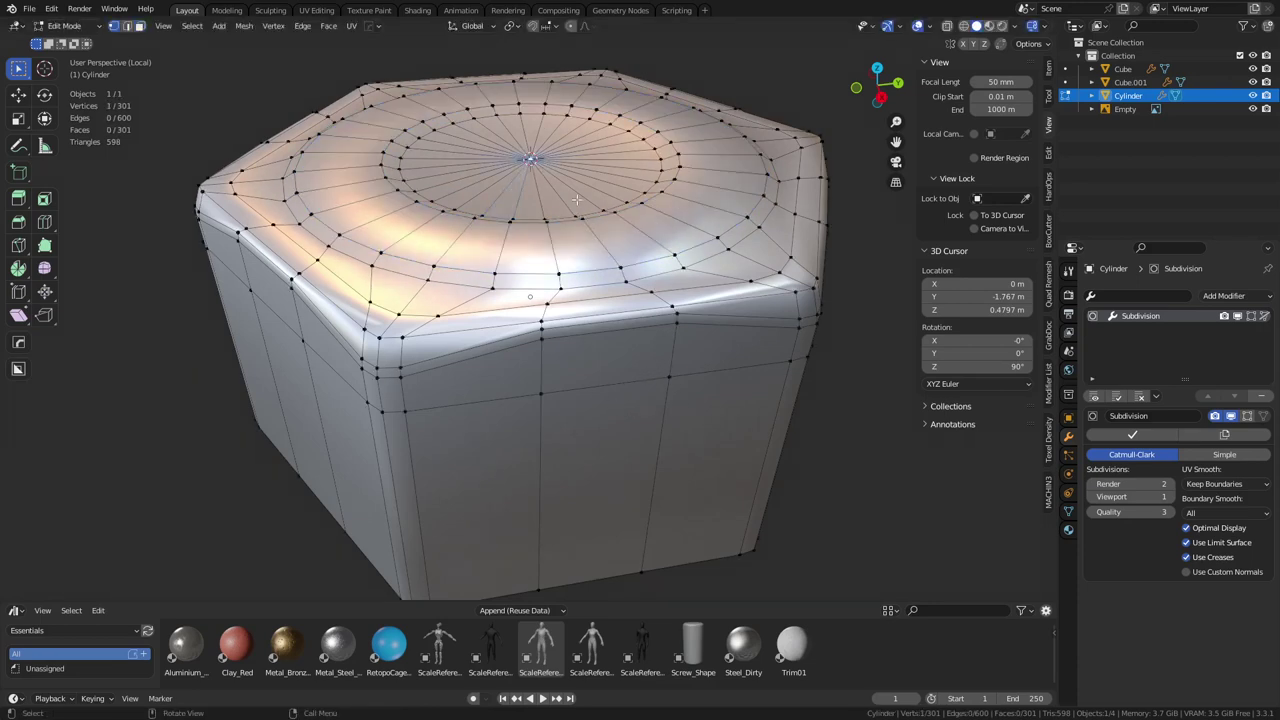
{"action": "key", "text": "ctrl+KP_Add"}
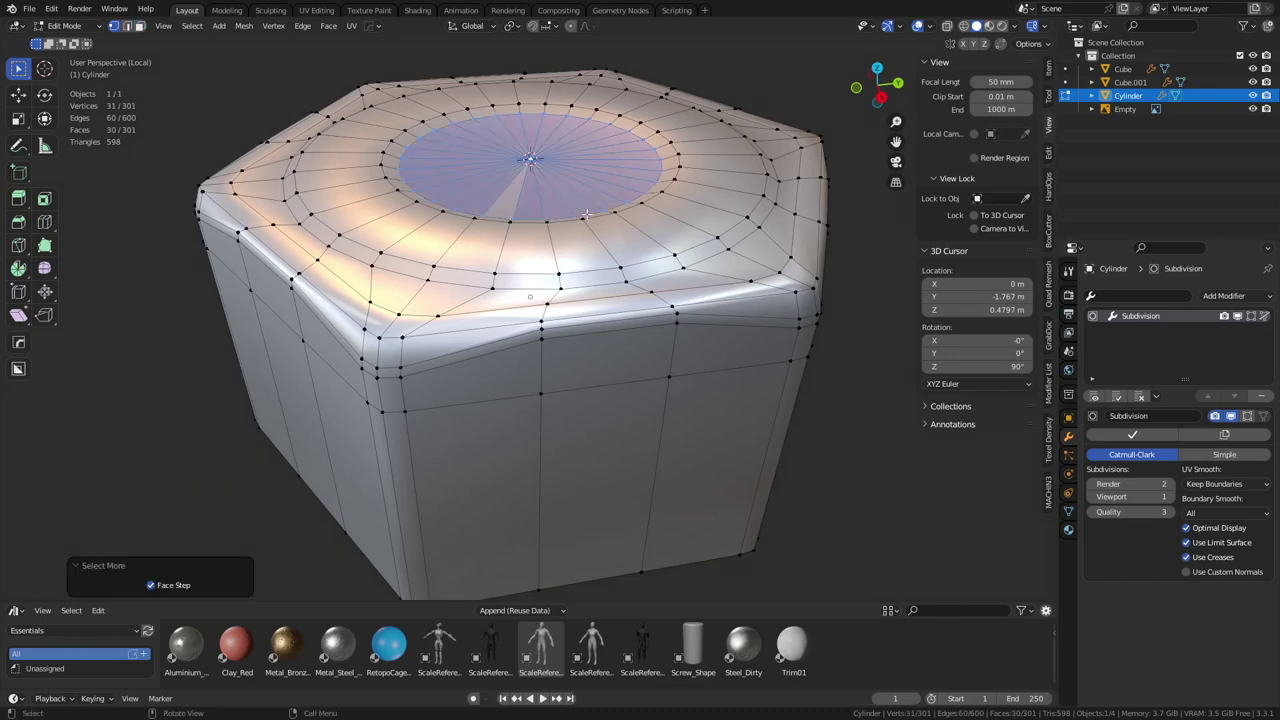
{"action": "key", "text": "g"}
{"action": "key", "text": "z"}
{"action": "left_click", "coordinate": [599, 251]}
Bevel the recess rim by about 0.007 m with one segment and bevel its resulting edge loops by about 0.001 m
{"action": "key", "text": "2"}
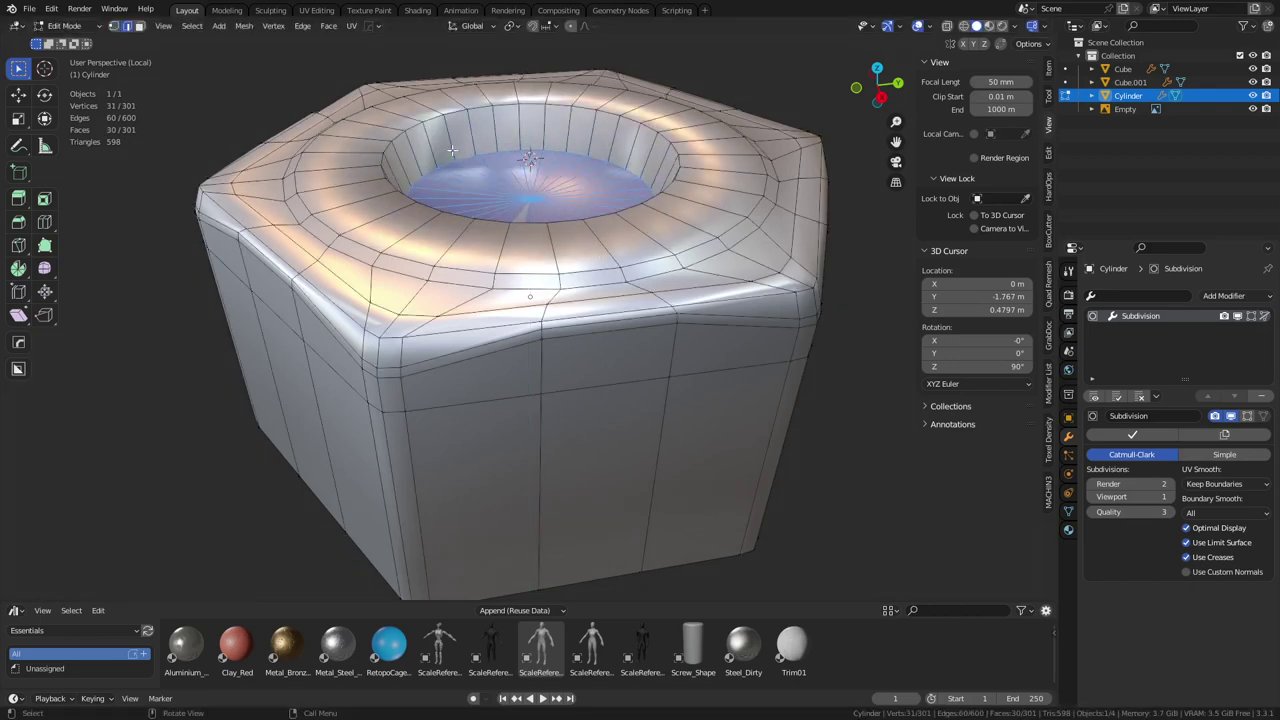
{"action": "key", "text": "ctrl+b"}
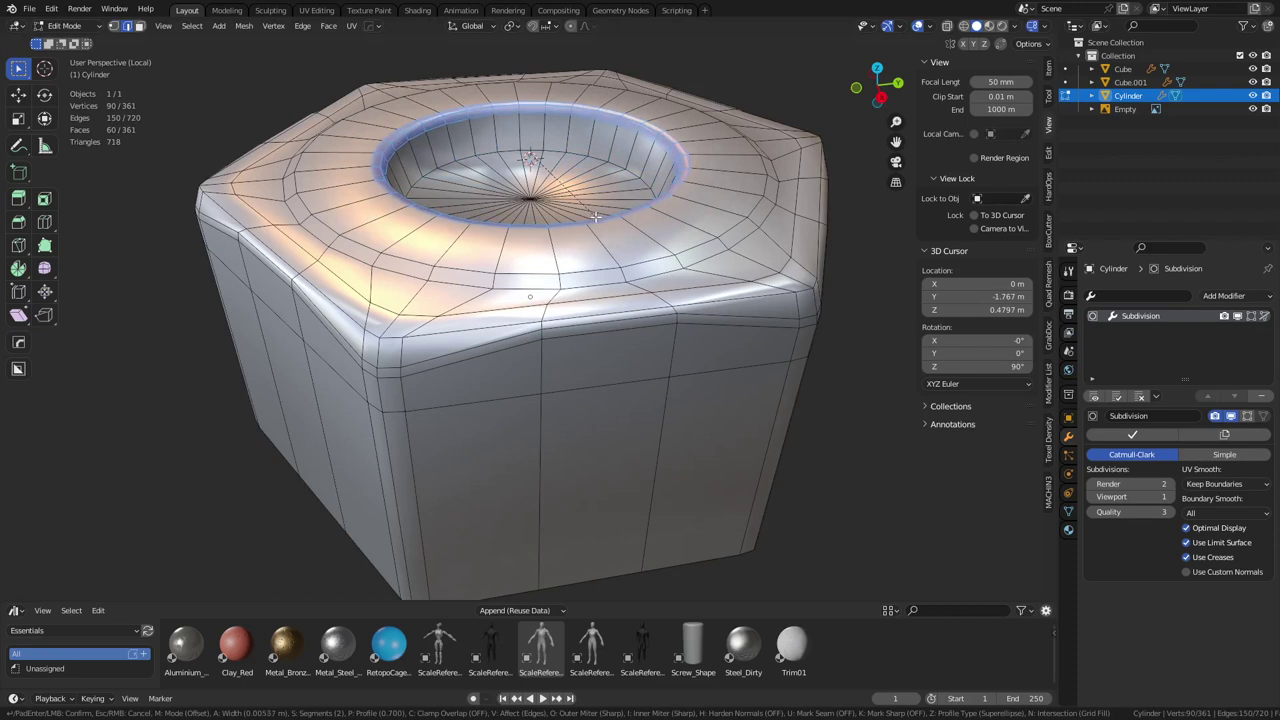
{"action": "scroll", "coordinate": [596, 216], "scroll_direction": "down", "scroll_amount": 1}
{"action": "left_click", "coordinate": [597, 218]}
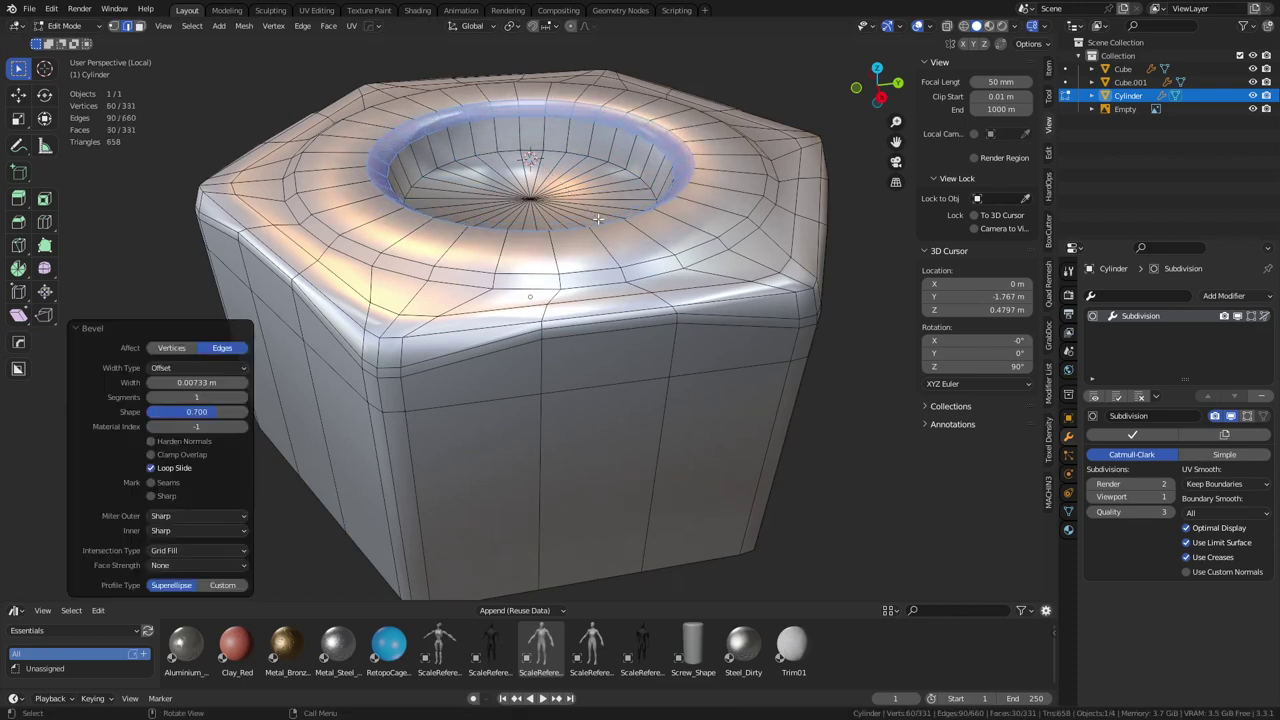
{"action": "key", "text": "ctrl+b"}
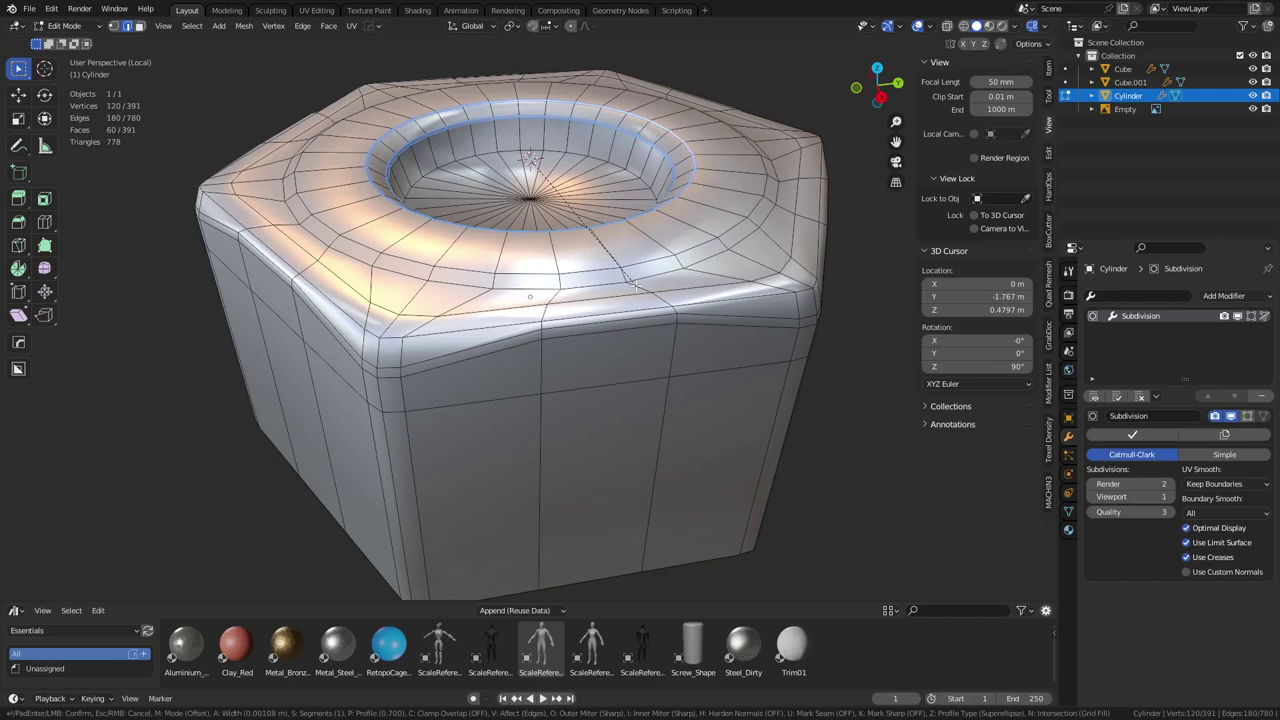
{"action": "scroll", "coordinate": [635, 286], "scroll_direction": "up", "scroll_amount": 1}
{"action": "left_click", "coordinate": [635, 286]}
Preview the smoothed nut and symmetrize its mesh along Z from positive to negative, inspecting the mirrored underside
{"action": "key", "text": "ctrl+Tab"}
{"action": "left_click", "coordinate": [588, 290]}
{"action": "scroll", "coordinate": [588, 317], "scroll_direction": "down", "scroll_amount": 2}
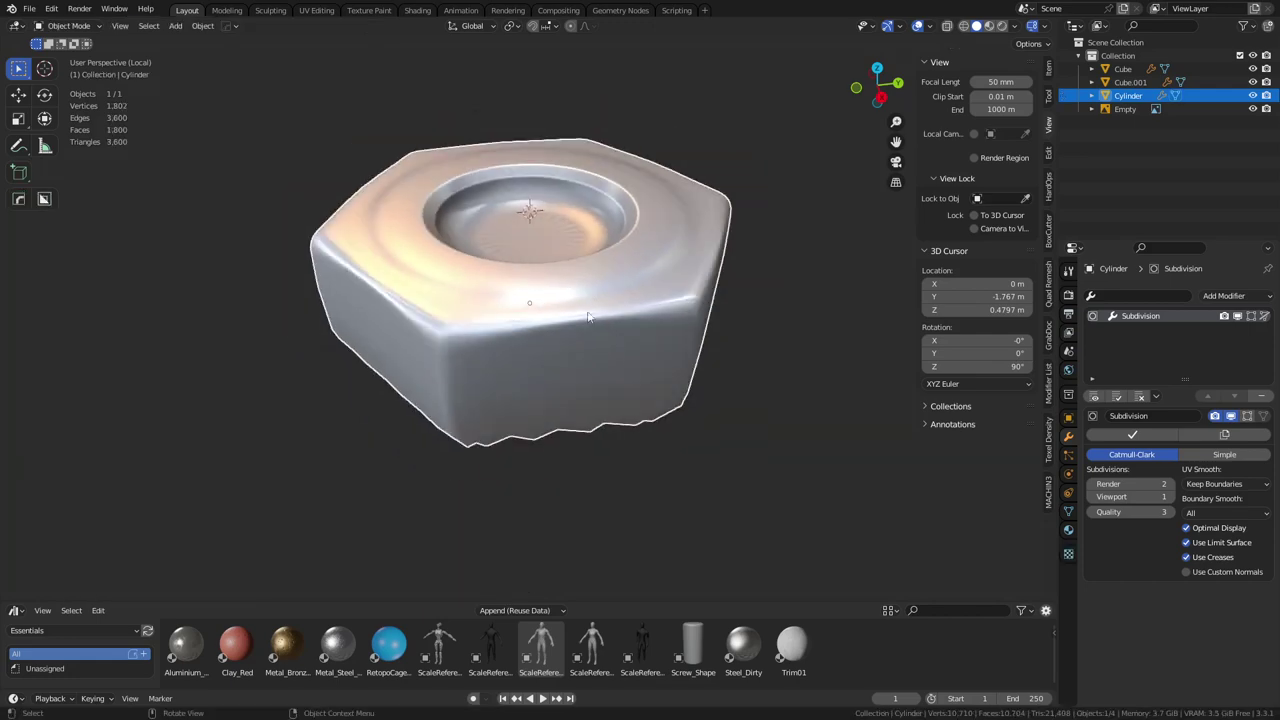
{"action": "middle_click_drag", "start_coordinate": [577, 365], "coordinate": [584, 322]}
{"action": "key", "text": "shift+w"}
{"action": "key", "text": "shift+w"}
{"action": "key", "text": "ctrl+Tab"}
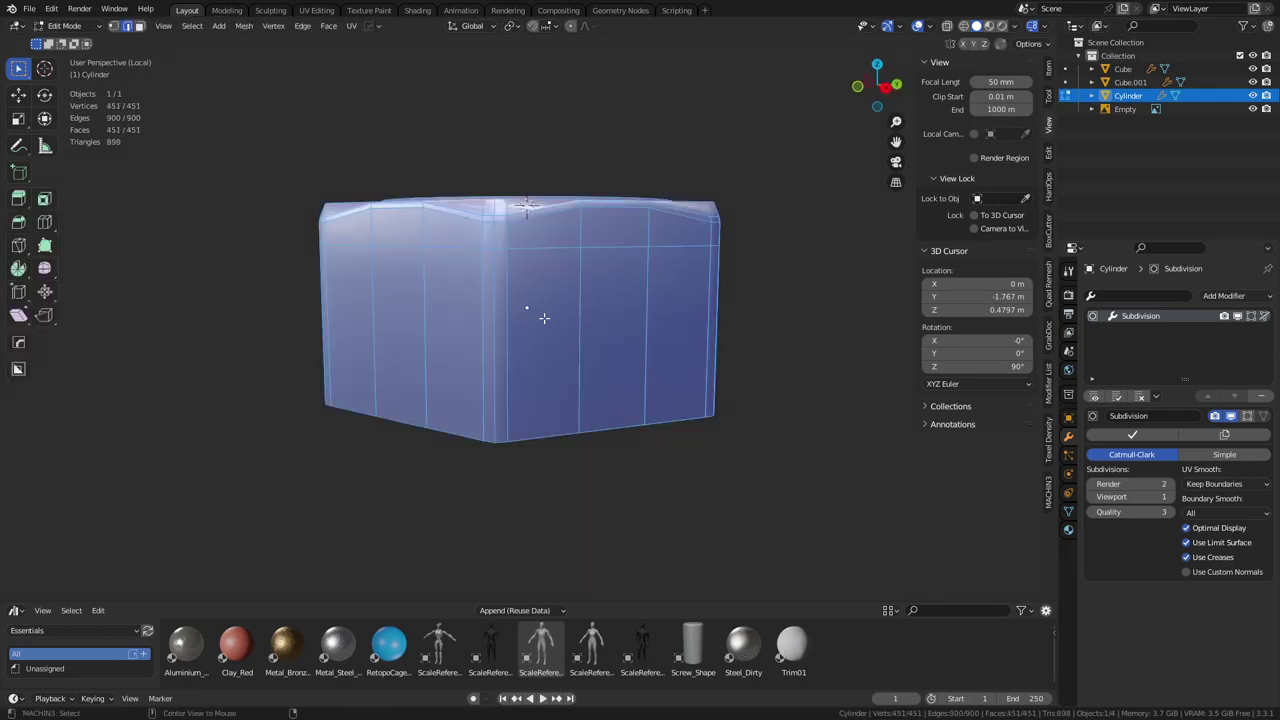
{"action": "key", "text": "alt+x"}
{"action": "middle_click_drag", "start_coordinate": [565, 438], "coordinate": [566, 417]}
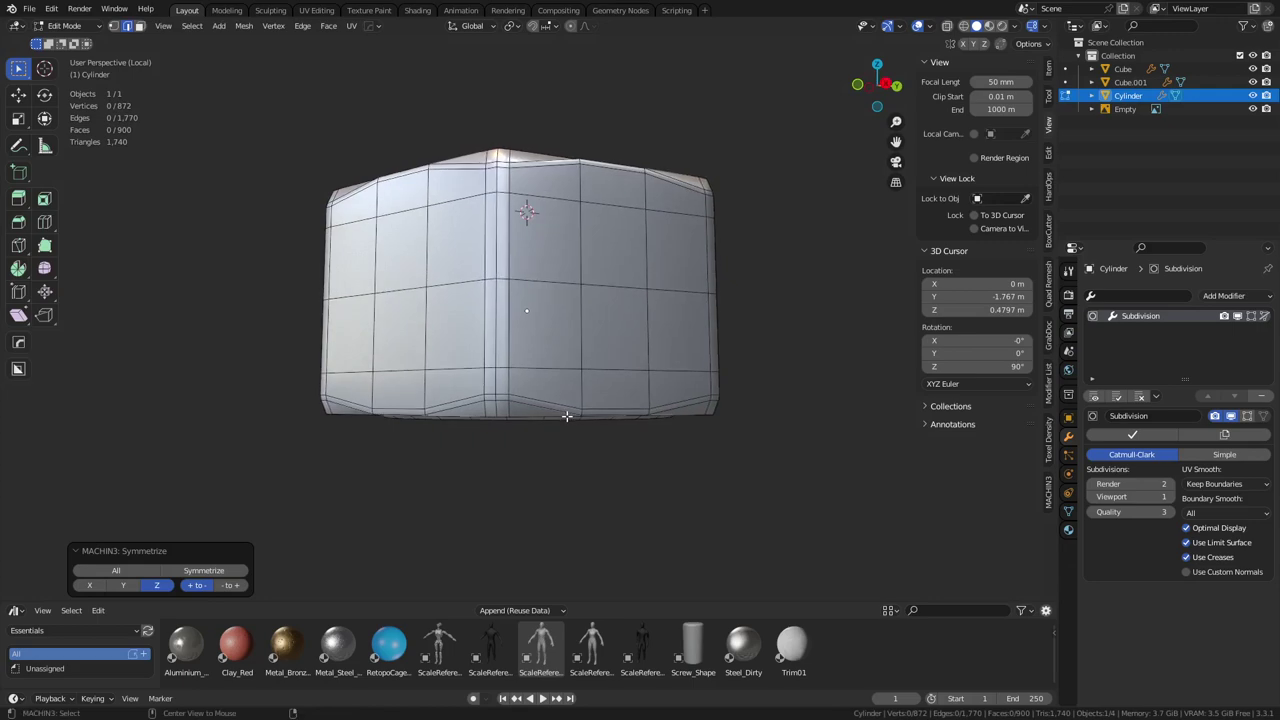
{"action": "key", "text": "ctrl+Tab"}
{"action": "left_click", "coordinate": [496, 421]}
{"action": "middle_click_drag", "start_coordinate": [534, 466], "coordinate": [550, 370]}
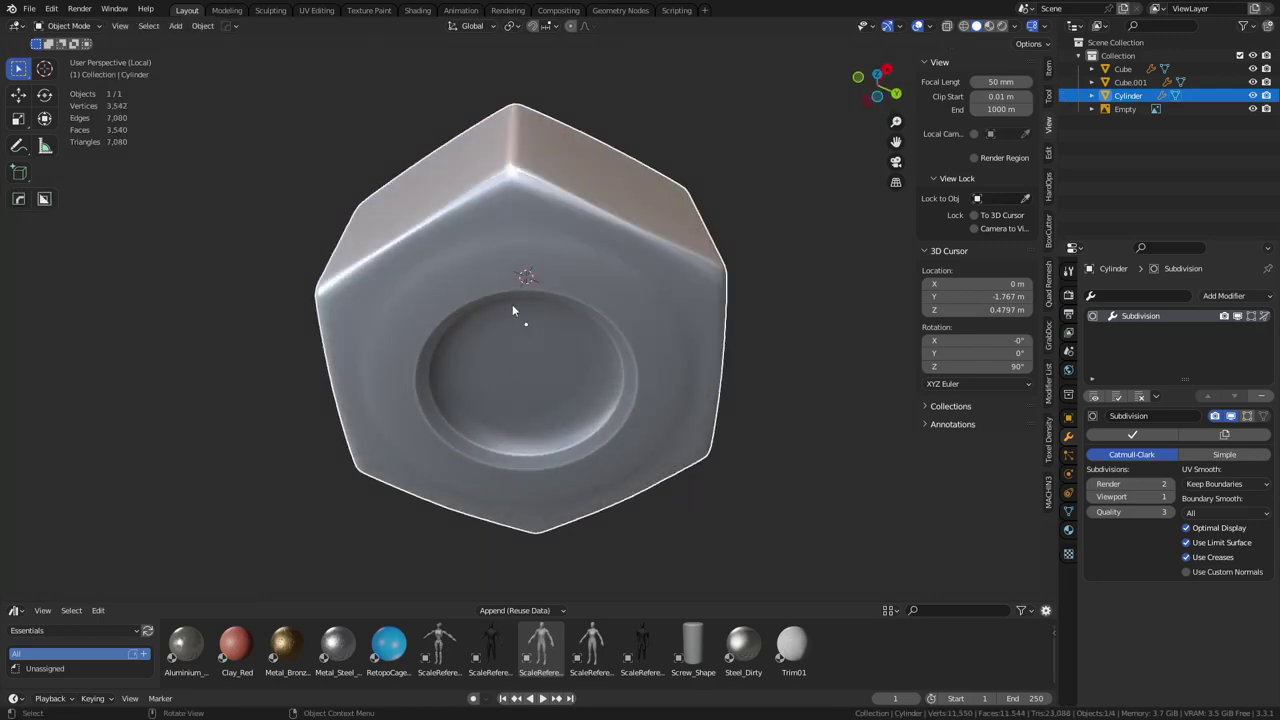
Delete the centre vertices of both recesses to open the bore, and leave local view to show the full assembly
{"action": "key", "text": "ctrl+Tab"}
{"action": "left_click", "coordinate": [580, 304]}
{"action": "middle_click_drag", "start_coordinate": [560, 316], "coordinate": [530, 261]}
{"action": "key", "text": "x"}
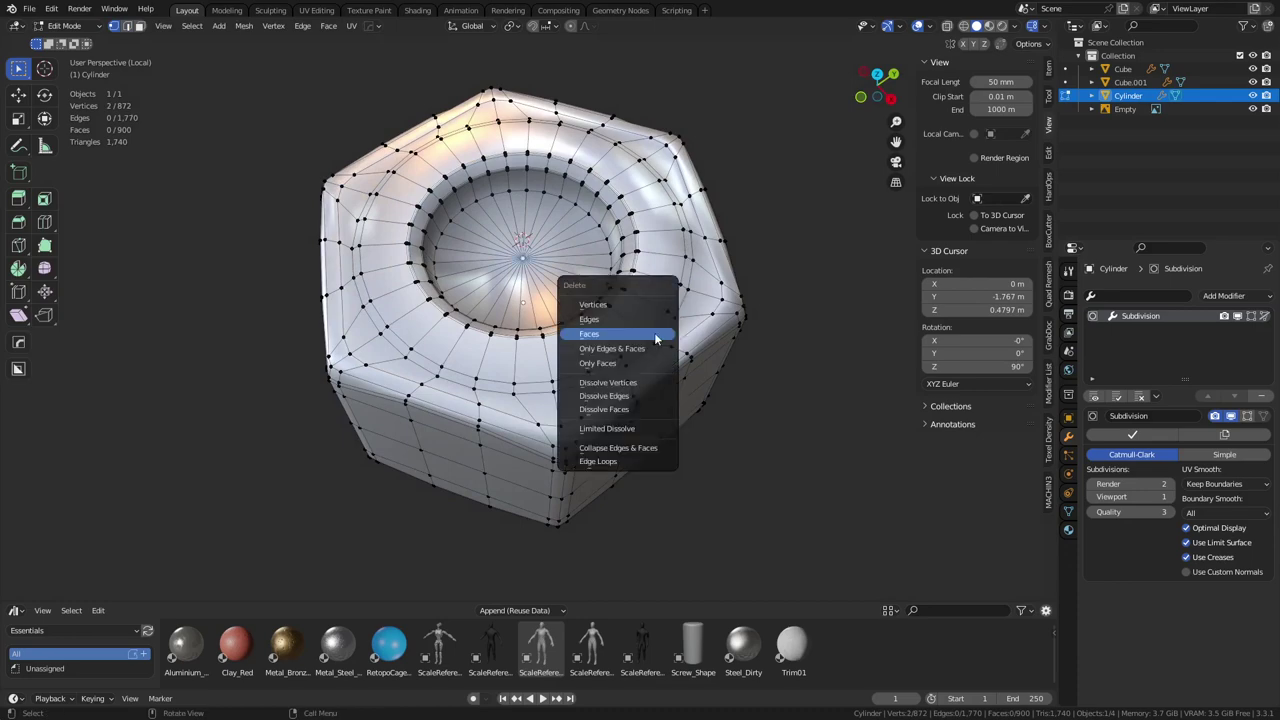
{"action": "left_click", "coordinate": [638, 308]}
{"action": "key", "text": "ctrl+Tab"}
{"action": "left_click", "coordinate": [601, 336]}
{"action": "key", "text": "slash"}
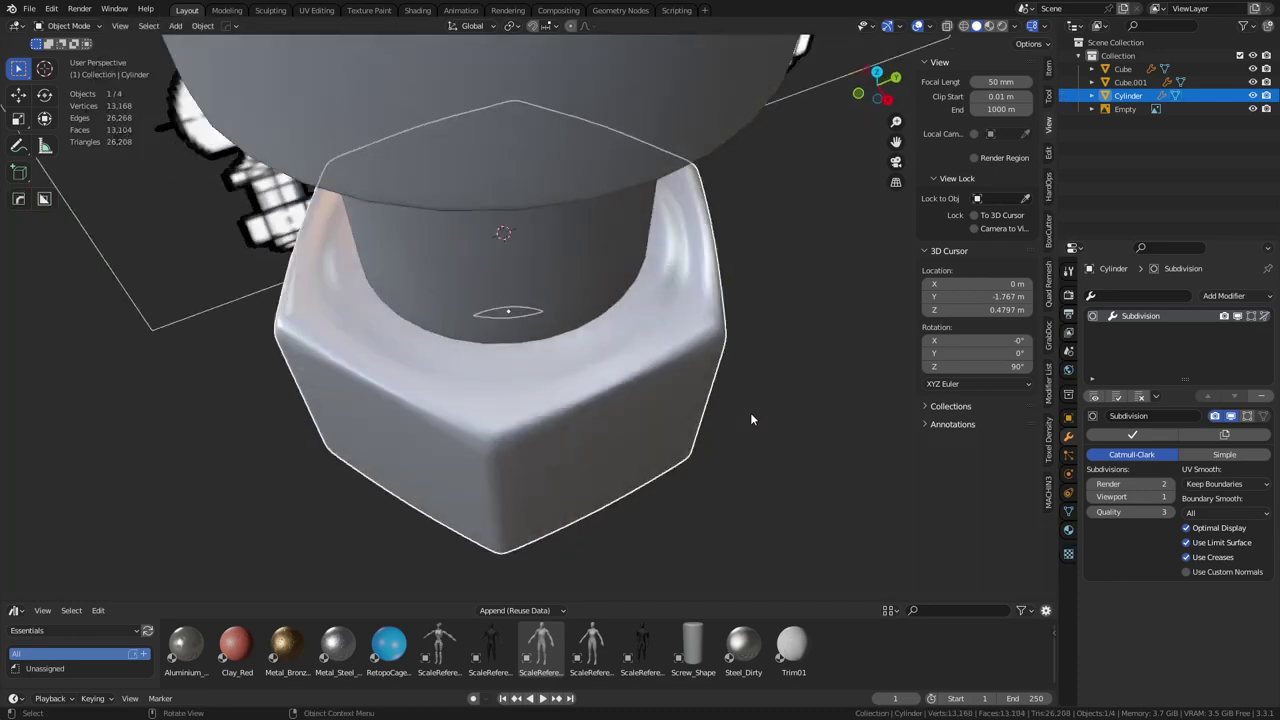
{"action": "left_click", "coordinate": [792, 421]}
{"action": "scroll", "coordinate": [548, 359], "scroll_direction": "down", "scroll_amount": 7}
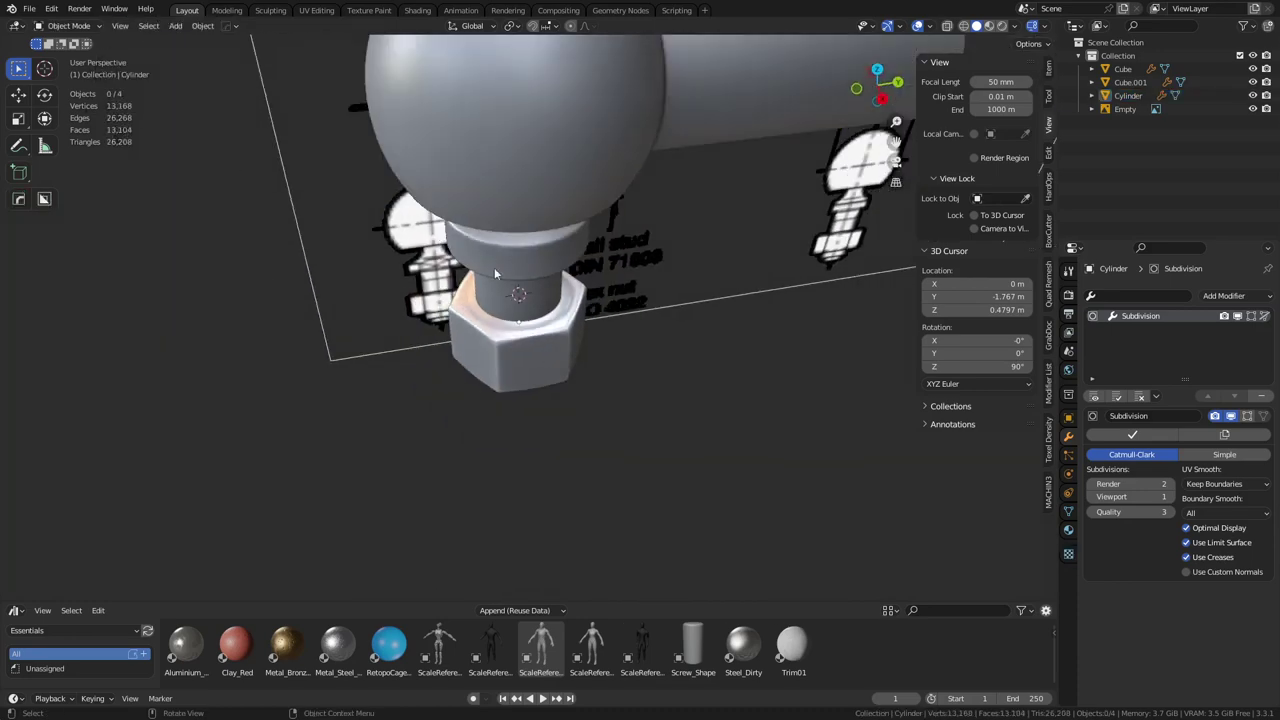
Select the nut's bore walls and bevelled rims and scale them by about 1.285 excluding Z, checking the fit around the stud
{"action": "scroll", "coordinate": [520, 336], "scroll_direction": "up", "scroll_amount": 6}
{"action": "left_click", "coordinate": [518, 335]}
{"action": "key", "text": "Tab"}
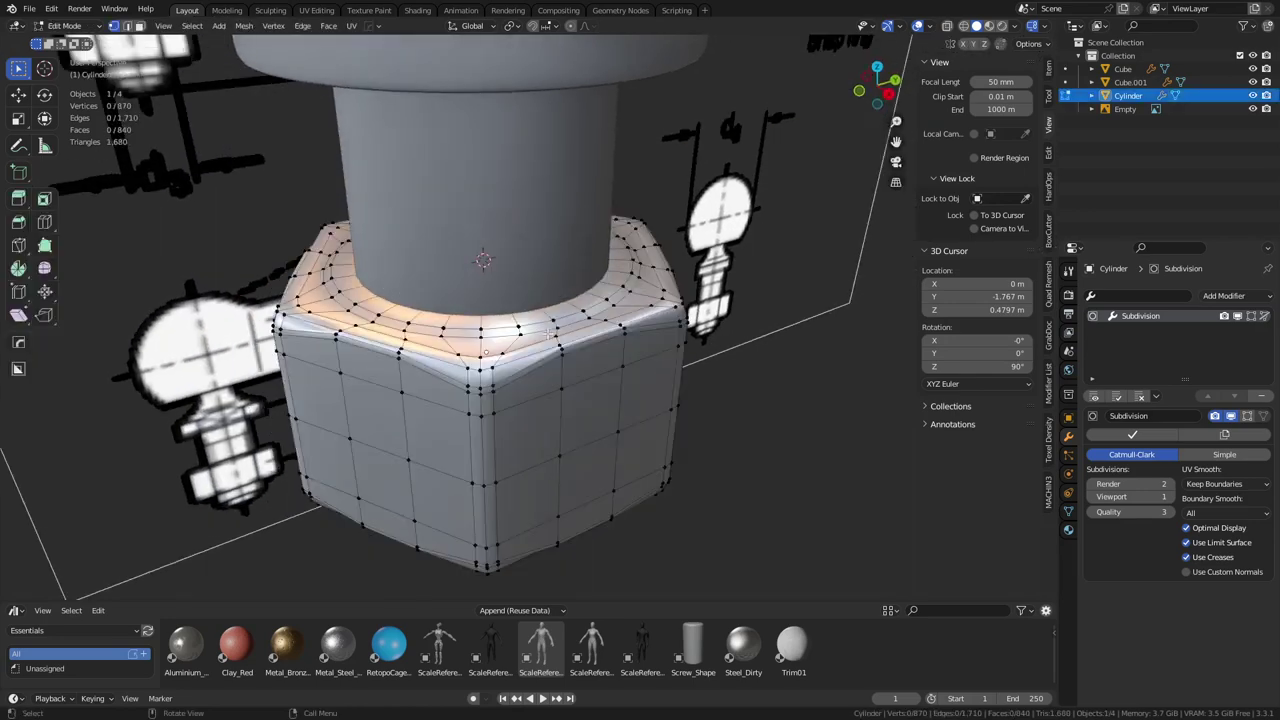
{"action": "scroll", "coordinate": [518, 335], "scroll_direction": "up", "scroll_amount": 2}
{"action": "key", "text": "alt+z"}
{"action": "middle_click_drag", "start_coordinate": [549, 336], "coordinate": [554, 351]}
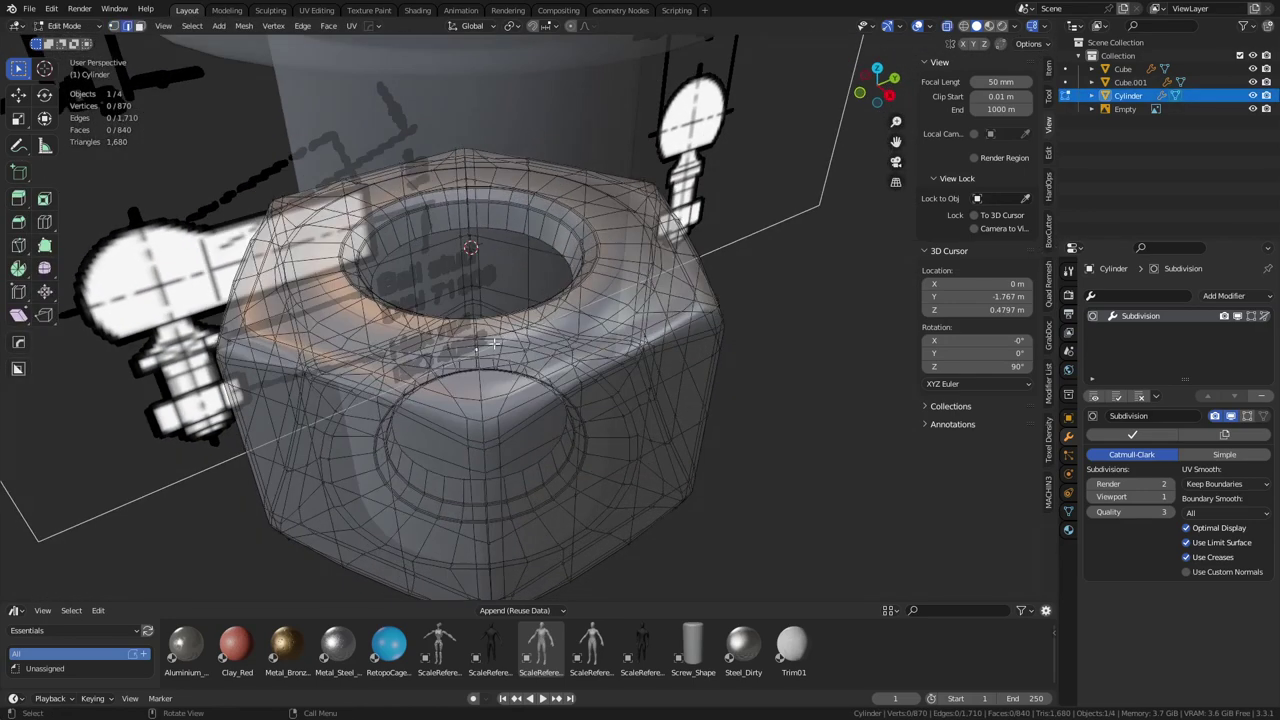
{"action": "key", "text": "ctrl+KP_Add"}
{"action": "key", "text": "ctrl+KP_Add"}
{"action": "key", "text": "ctrl+KP_Add"}
{"action": "key", "text": "ctrl+KP_Add"}
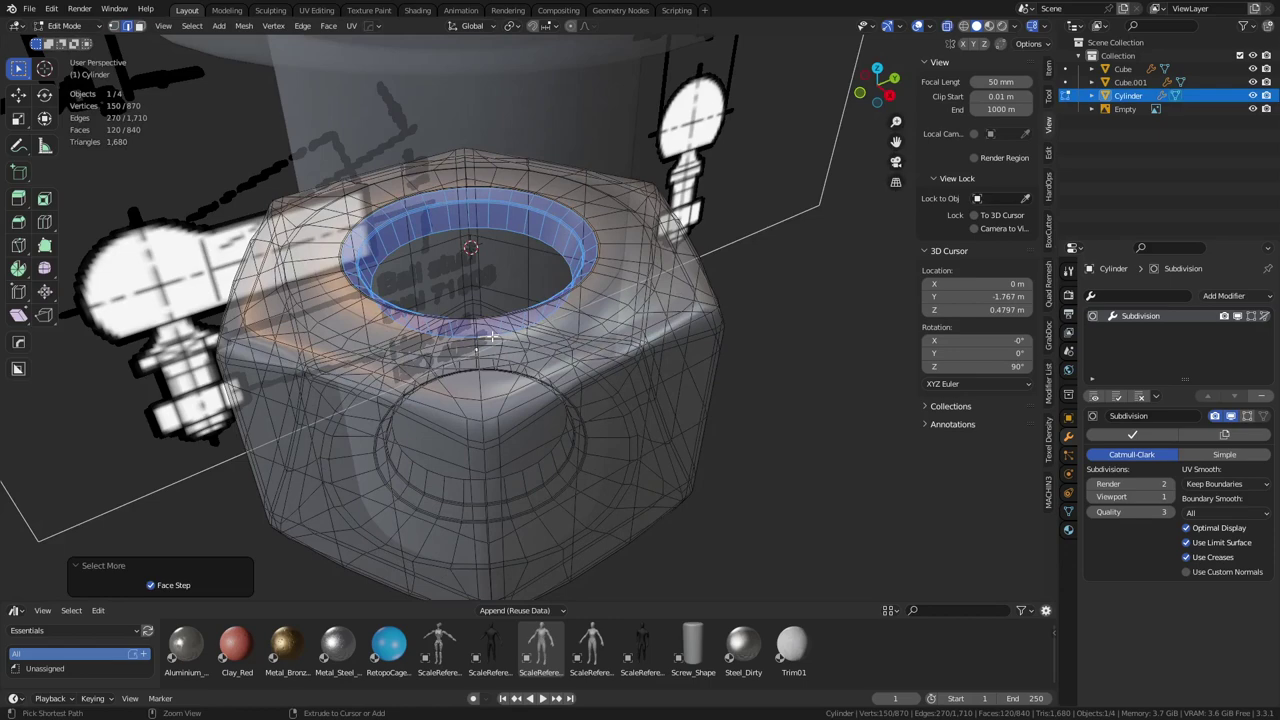
{"action": "key", "text": "ctrl+KP_Subtract"}
{"action": "key", "text": "alt+z"}
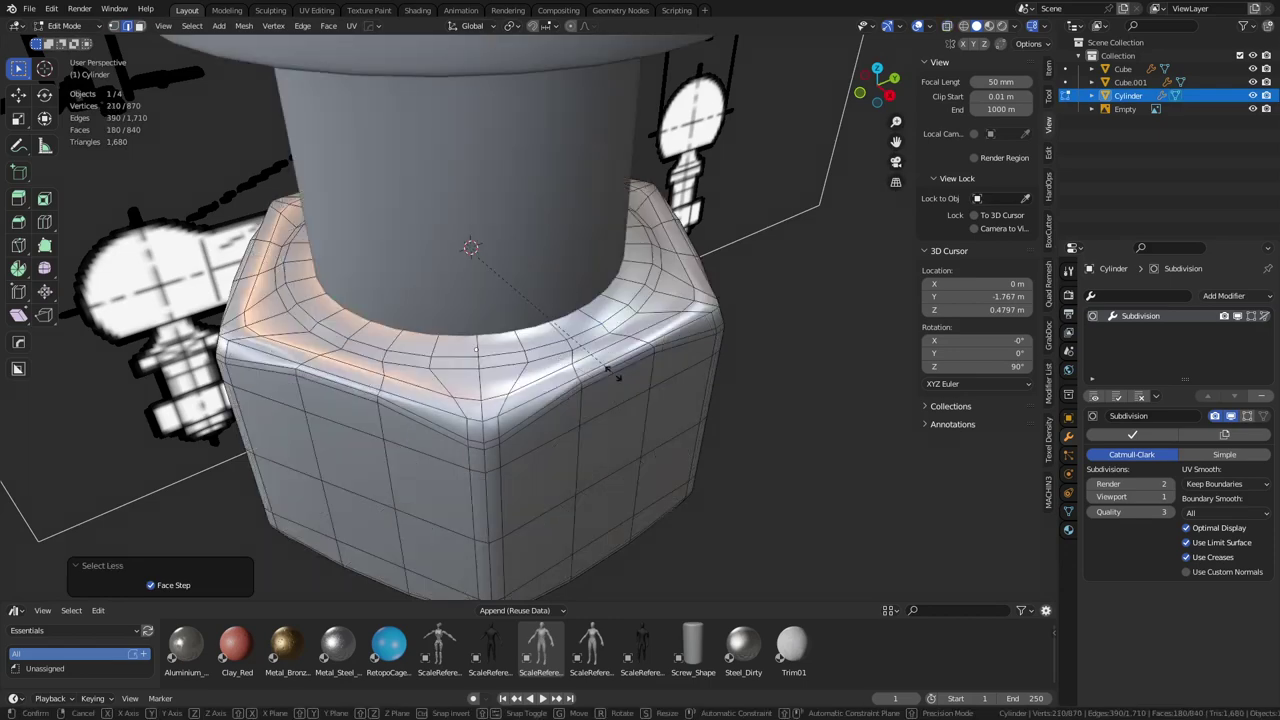
{"action": "key", "text": "s"}
{"action": "key", "text": "shift+z"}
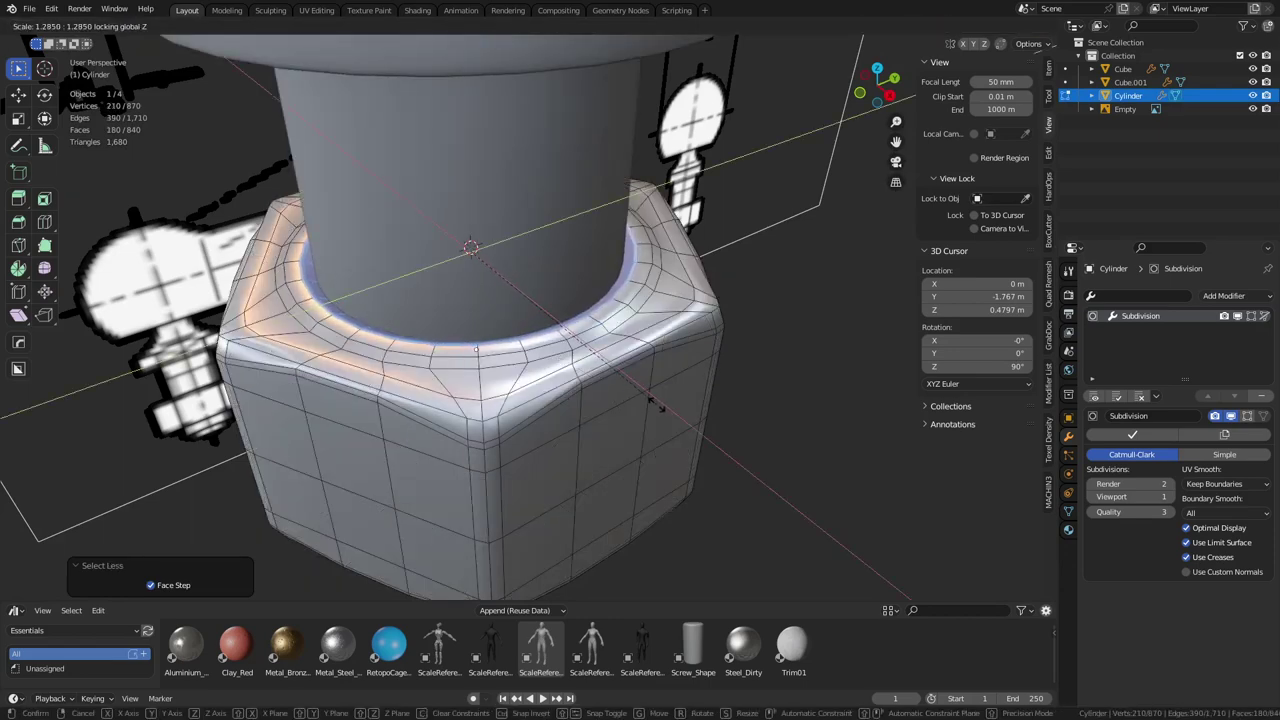
{"action": "left_click", "coordinate": [655, 404]}
{"action": "middle_click_drag", "start_coordinate": [669, 360], "coordinate": [783, 373]}
{"action": "key", "text": "Tab"}
{"action": "scroll", "coordinate": [664, 375], "scroll_direction": "up", "scroll_amount": 2}
{"action": "key", "text": "Tab"}
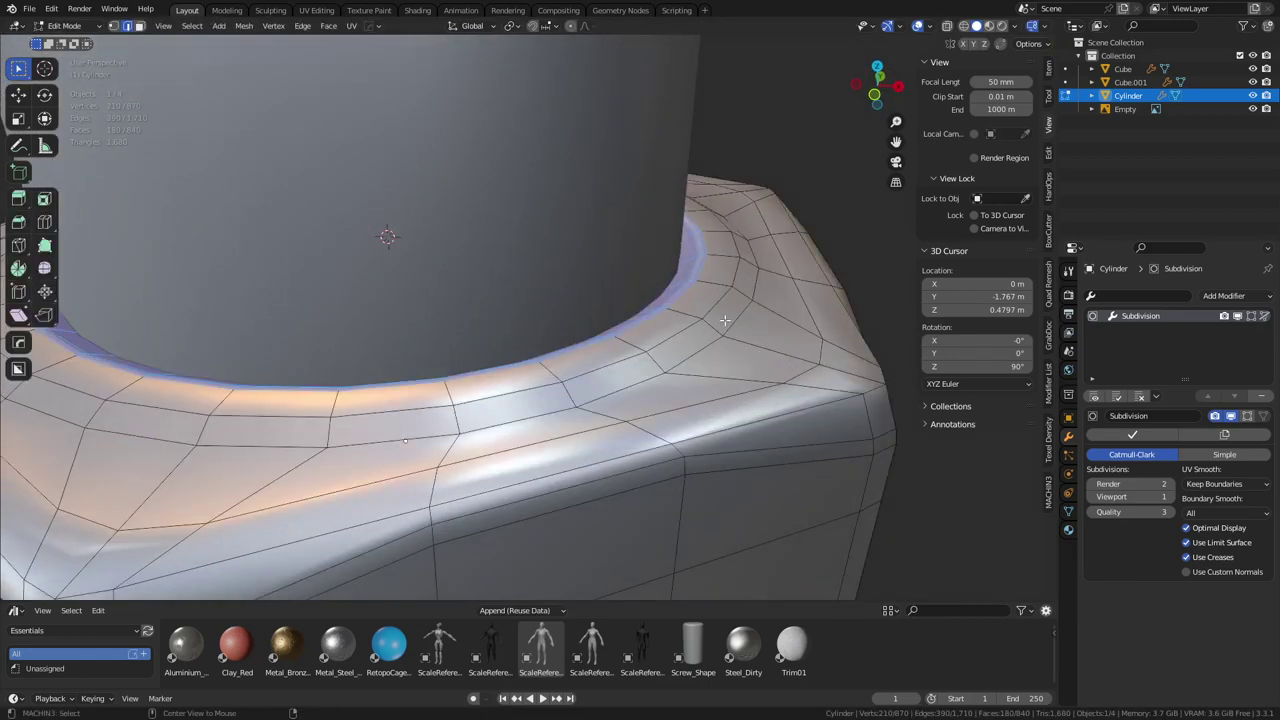
Select the ring of faces around the bore on the nut's top and scale it slightly outward, excluding Z
{"action": "left_click", "coordinate": [748, 352], "text": "alt"}
{"action": "key", "text": "s"}
{"action": "key", "text": "shift+z"}
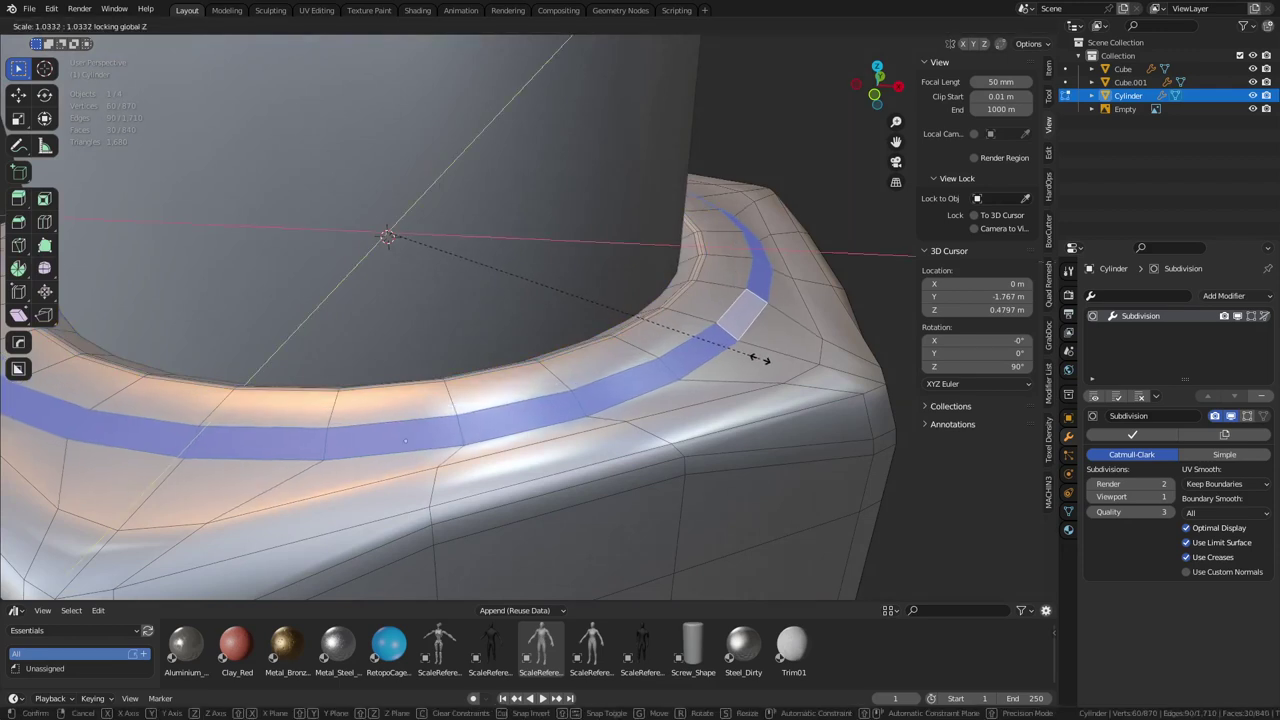
{"action": "left_click", "coordinate": [767, 362]}
Select the edge loop between the widened face ring and the hex's bevelled edge, apply Set Flow, and inspect the smoothed nut
{"action": "key", "text": "2"}
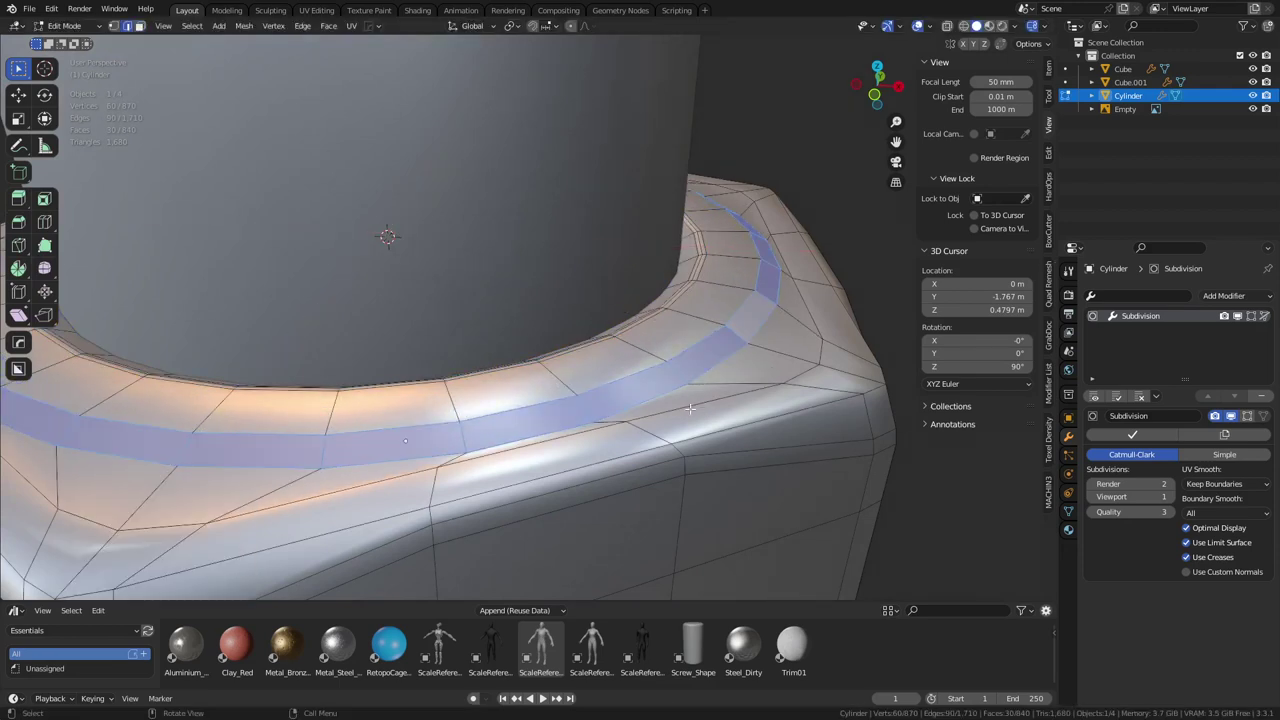
{"action": "left_click", "coordinate": [752, 408], "text": "alt"}
{"action": "right_click", "coordinate": [830, 426]}
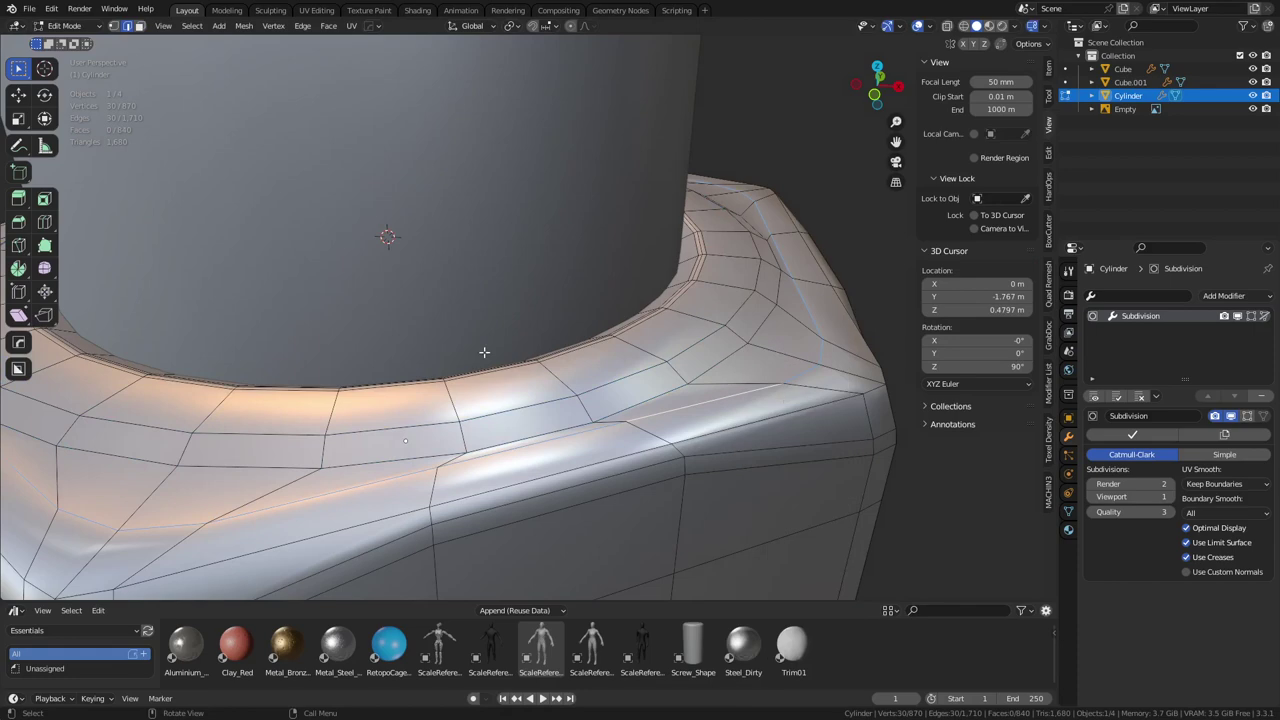
{"action": "key", "text": "Tab"}
{"action": "key", "text": "Tab"}
{"action": "right_click", "coordinate": [848, 445]}
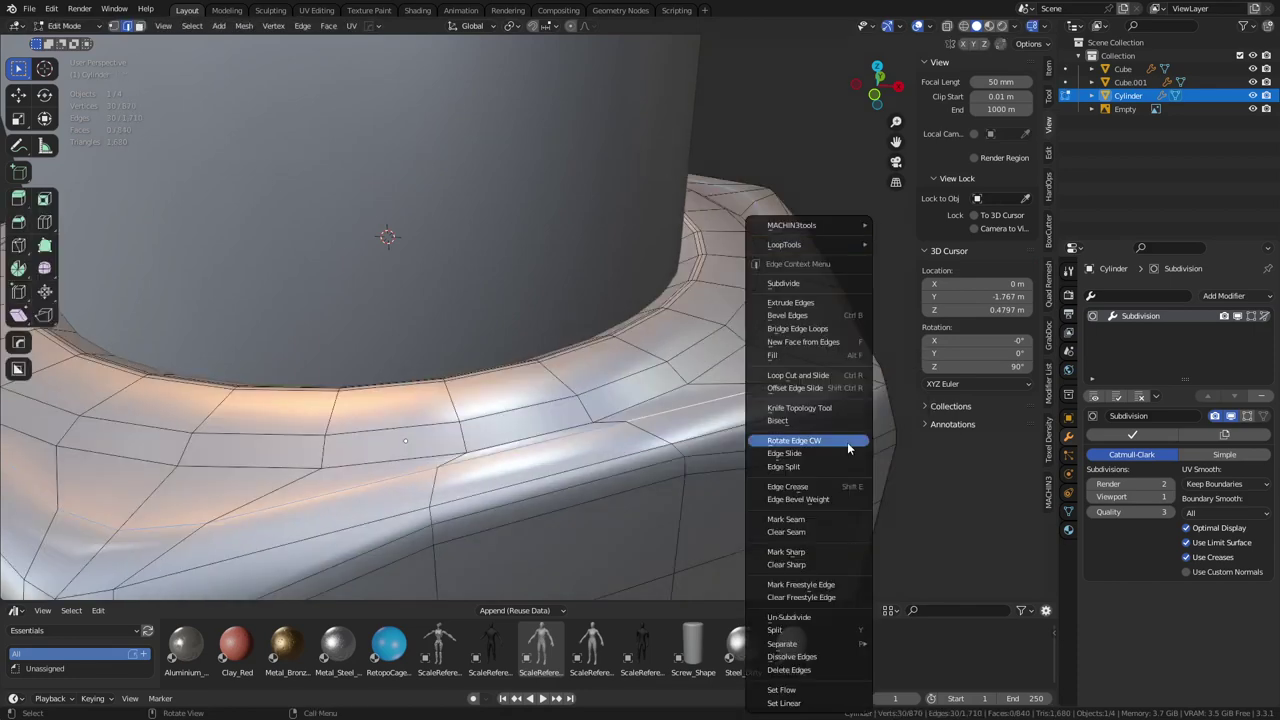
{"action": "left_click", "coordinate": [799, 690]}
{"action": "key", "text": "Tab"}
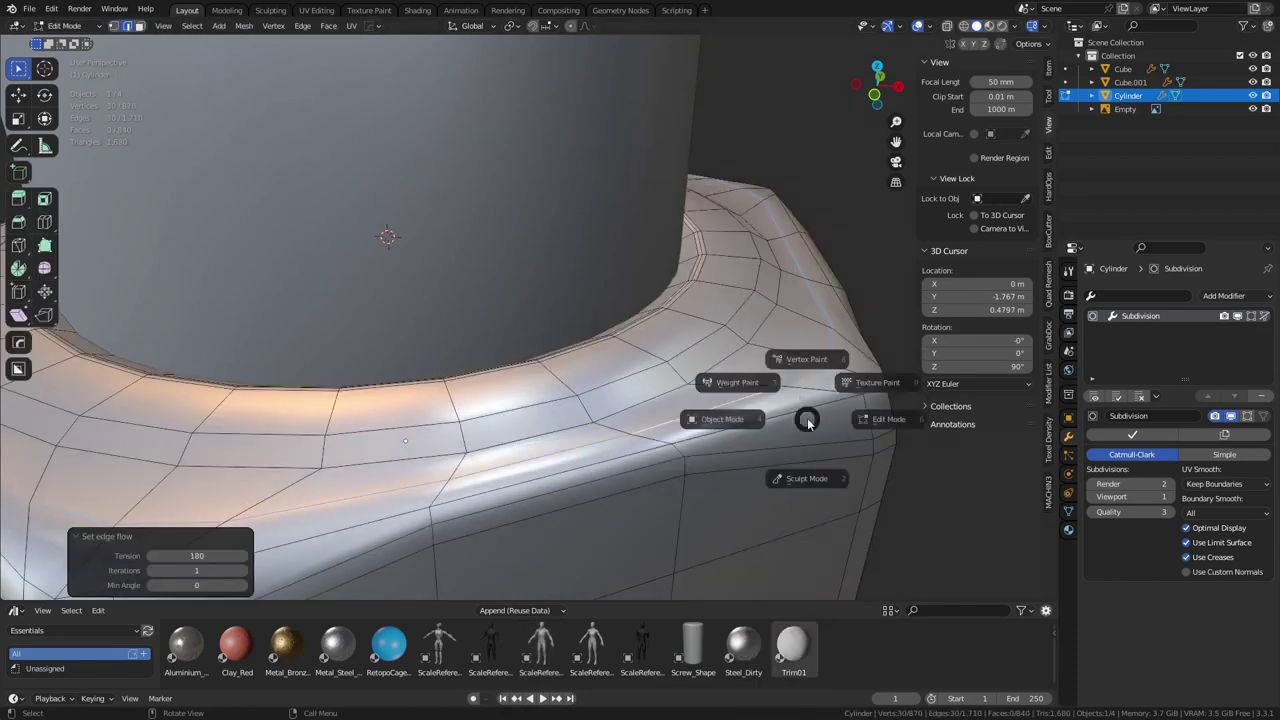
{"action": "middle_click_drag", "start_coordinate": [684, 424], "coordinate": [634, 403]}
Dissolve the selected edge loop on the nut's top and inspect the smoothed surface in Object Mode
{"action": "key", "text": "Tab"}
{"action": "left_click", "coordinate": [482, 405]}
{"action": "key", "text": "ctrl+x"}
{"action": "key", "text": "Tab"}
{"action": "left_click", "coordinate": [534, 410]}
{"action": "middle_click_drag", "start_coordinate": [534, 410], "coordinate": [499, 396]}
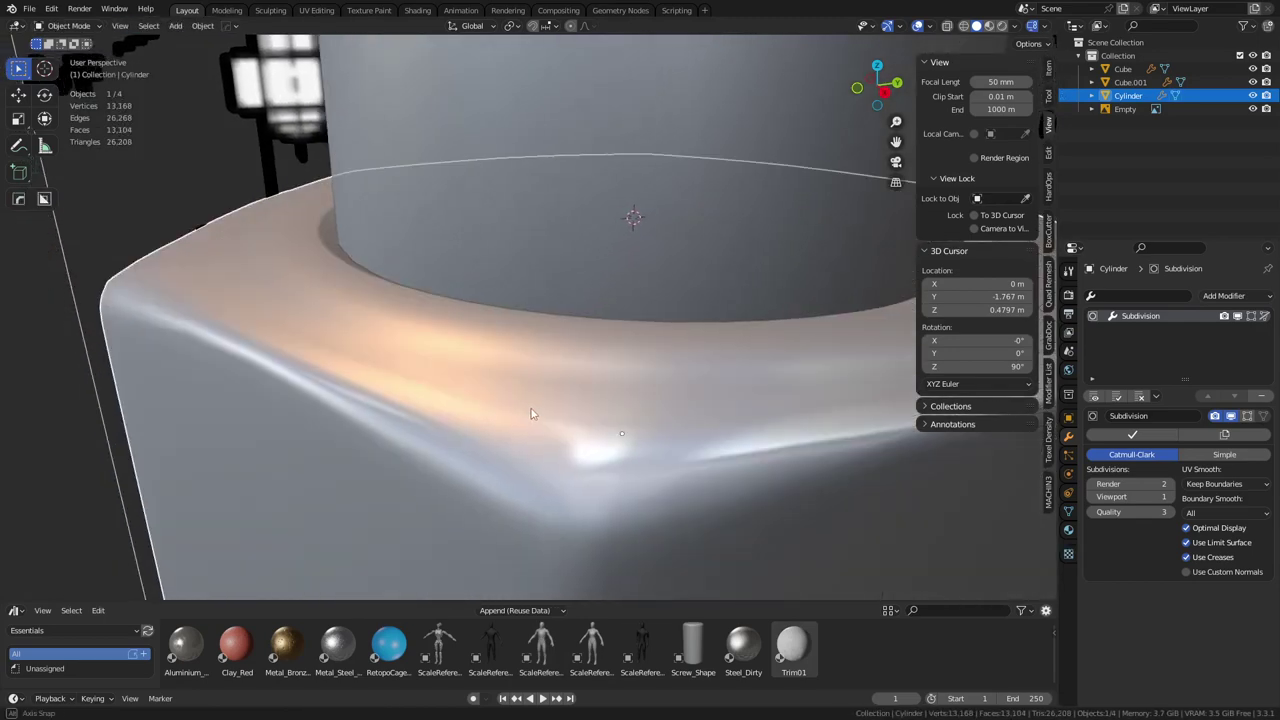
Reopen the nut's mesh for editing and turn on X-ray to see through its bore
{"action": "key", "text": "Tab"}
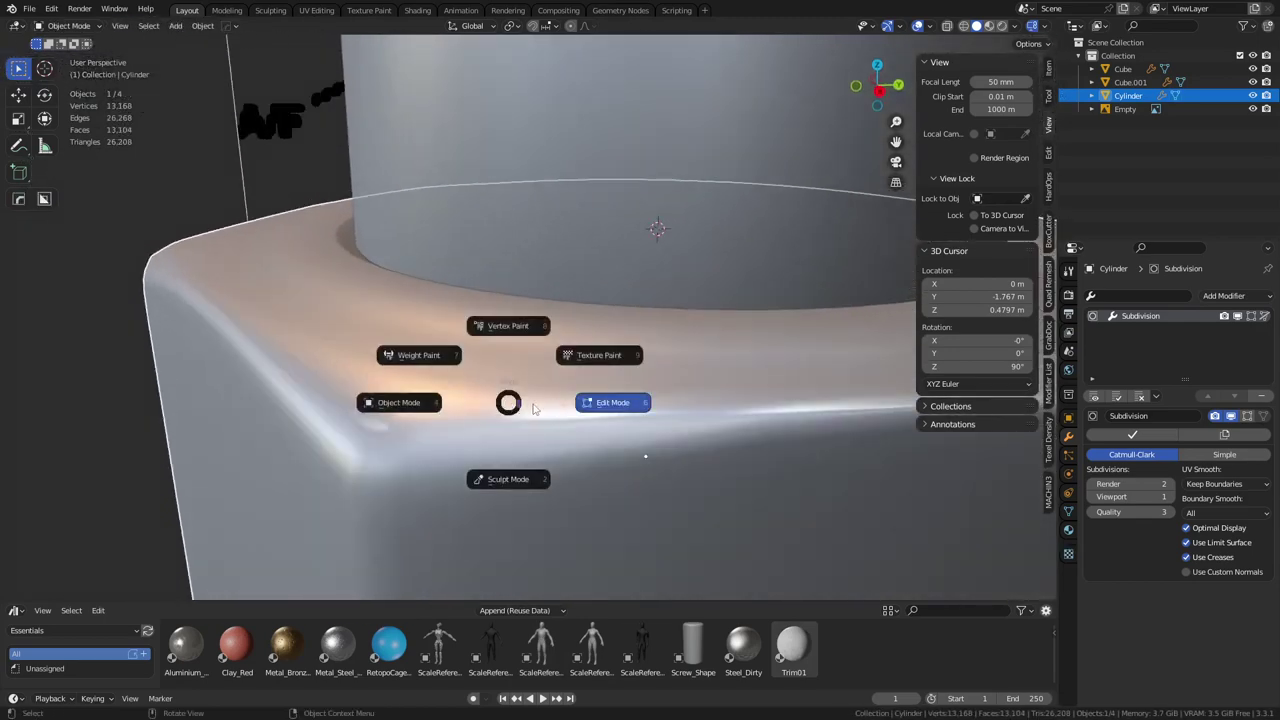
{"action": "left_click", "coordinate": [560, 401]}
{"action": "middle_click_drag", "start_coordinate": [452, 342], "coordinate": [420, 348]}
{"action": "key", "text": "alt+z"}
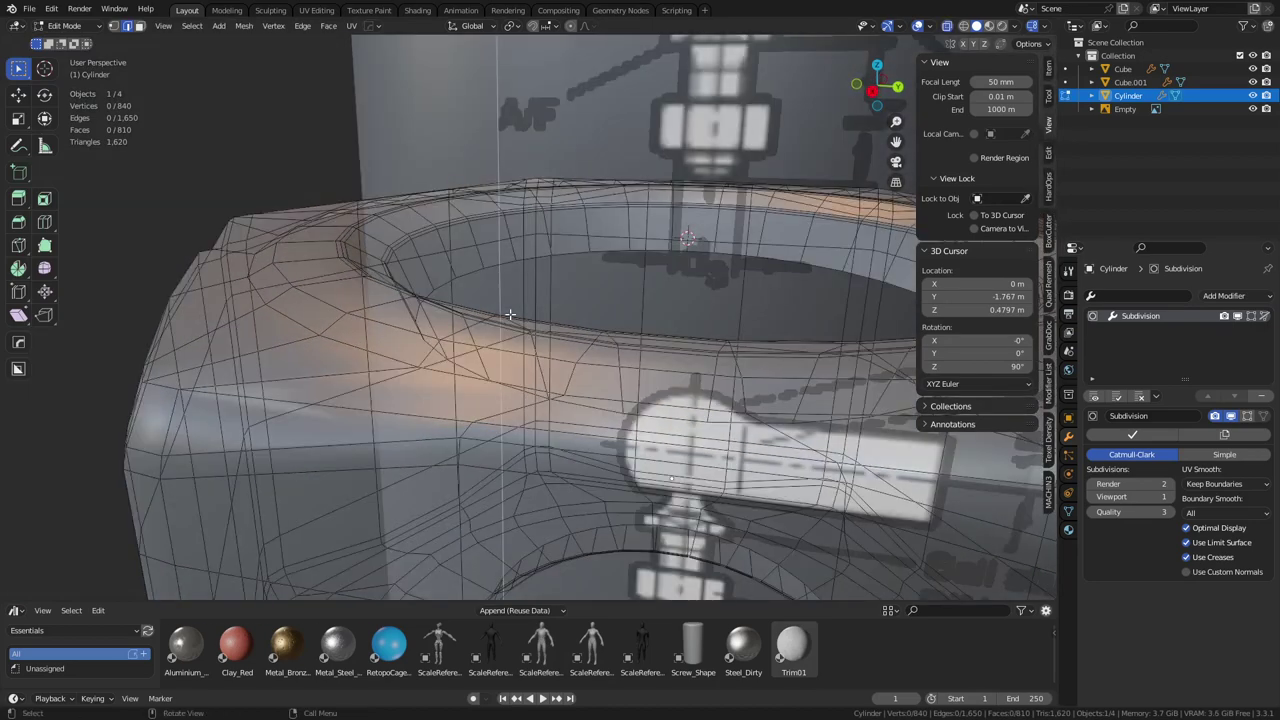